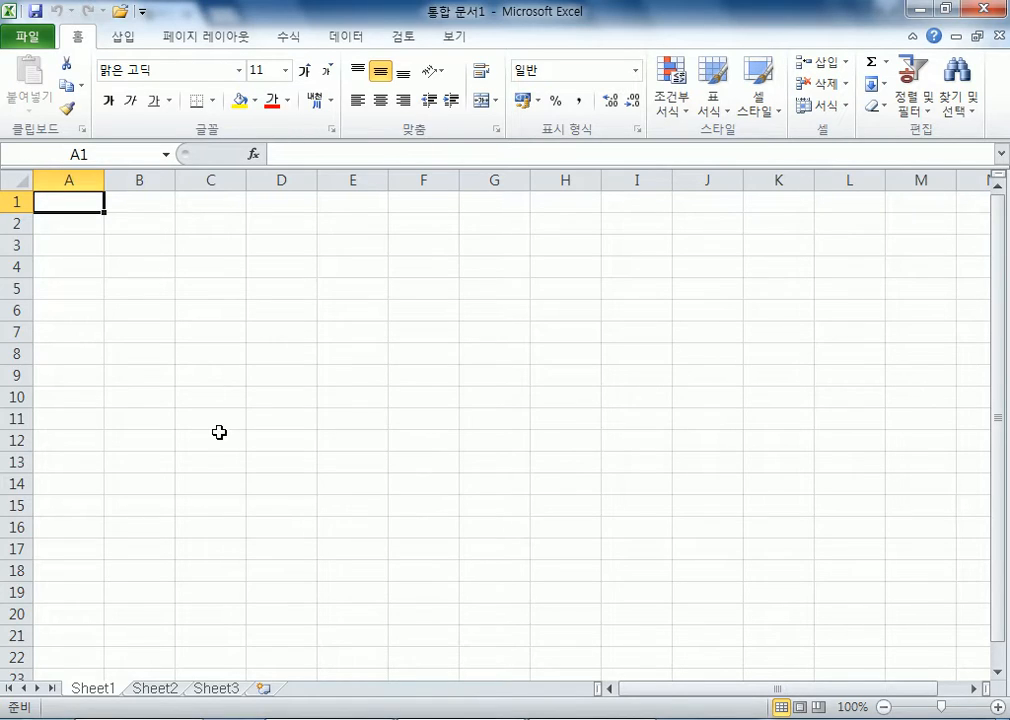
pyautogui.click(30, 42)
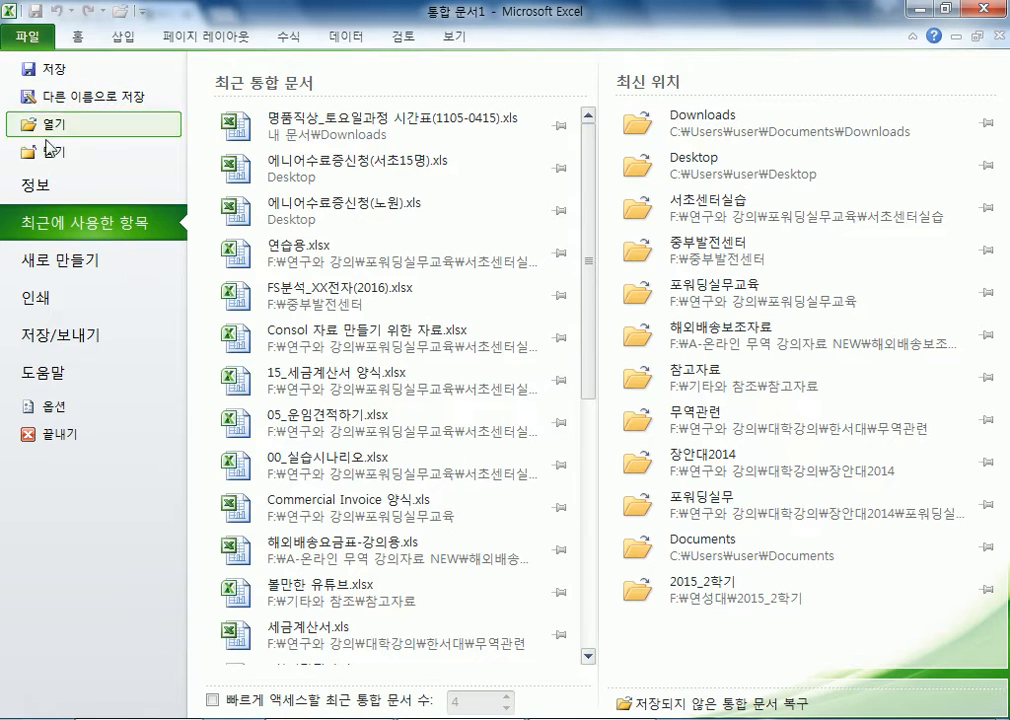
pyautogui.click(34, 120)
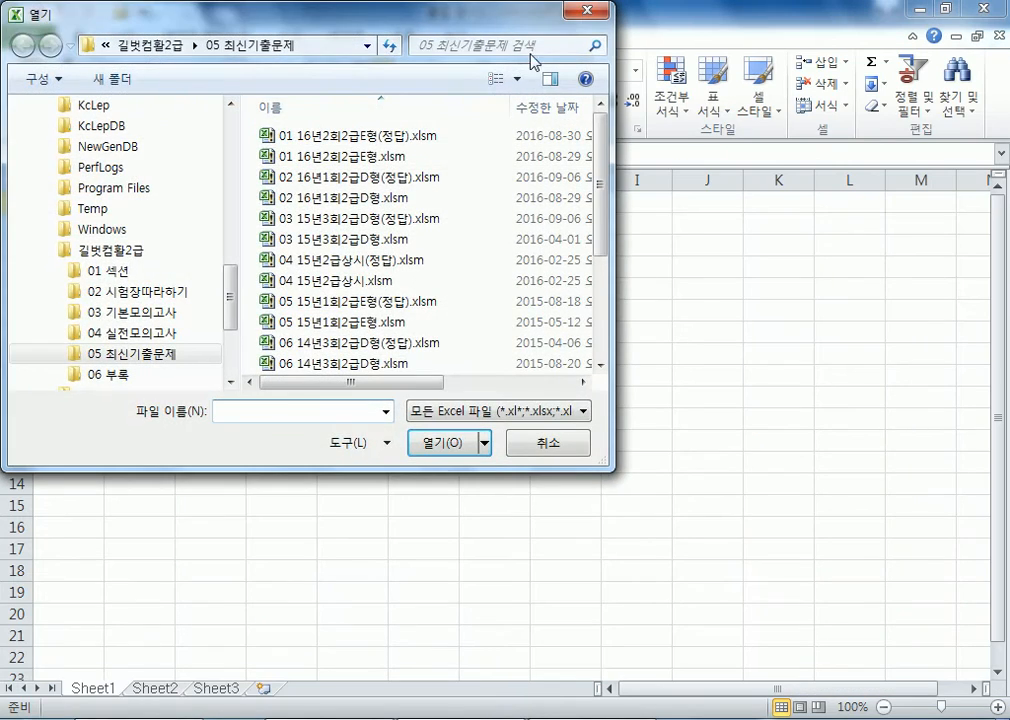
pyautogui.click(575, 13)
pyautogui.click(30, 40)
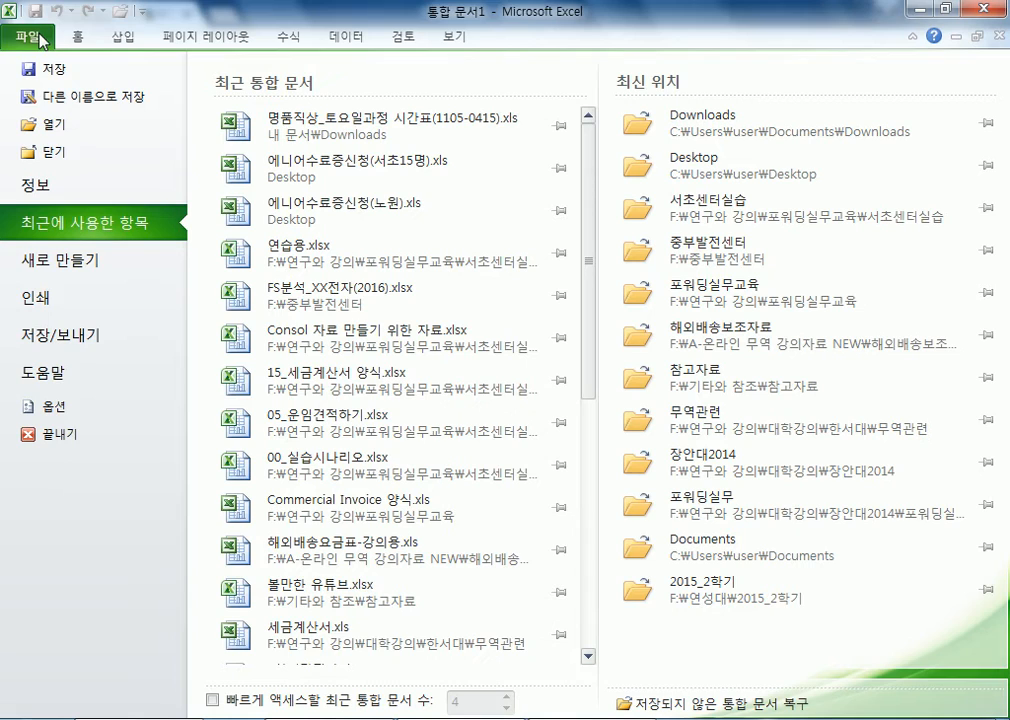
pyautogui.click(79, 34)
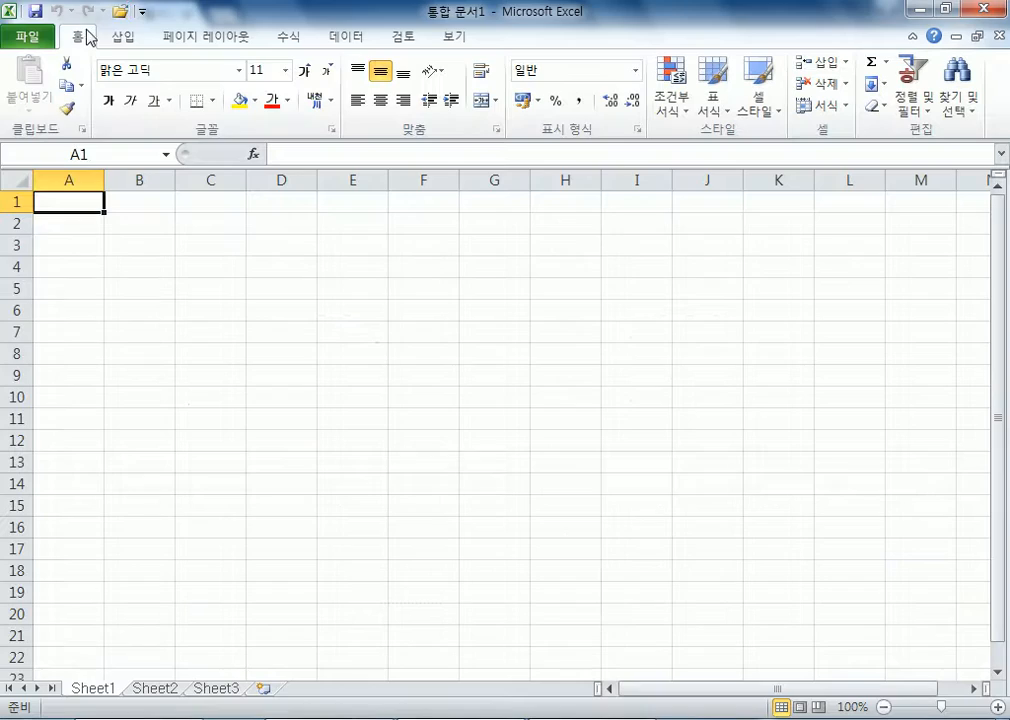
# Step: Open 01 16년2회2급E형.xlsm from the 05 최신기출문제 folder of 길벗컴활2급 on drive C, entering the file's password
pyautogui.click(110, 10)
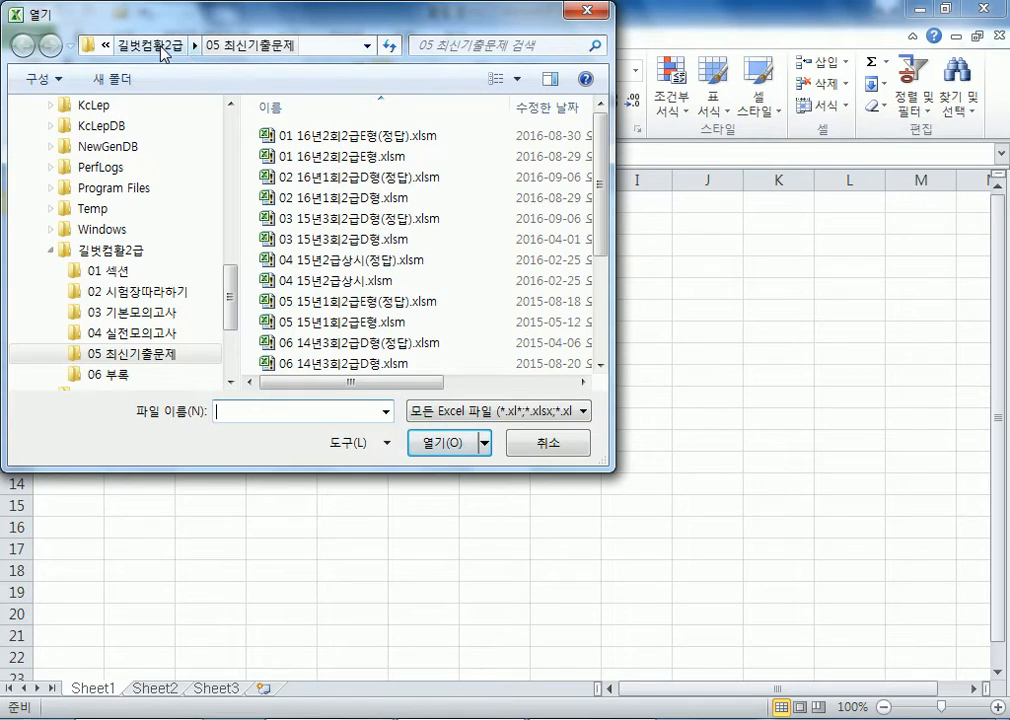
pyautogui.click(104, 45)
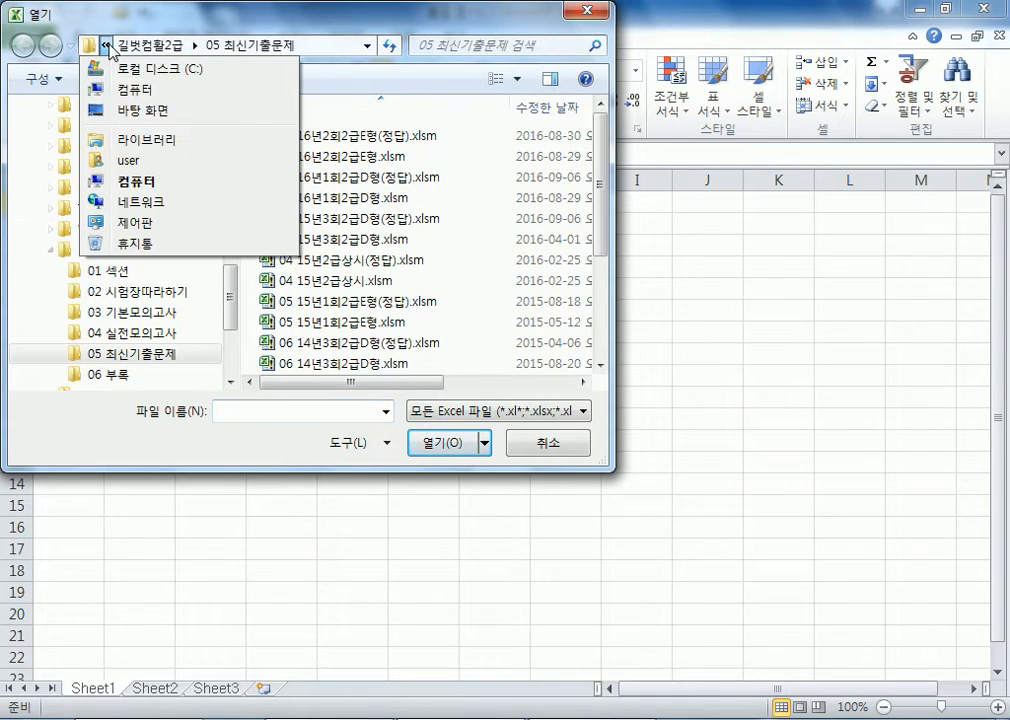
pyautogui.click(140, 70)
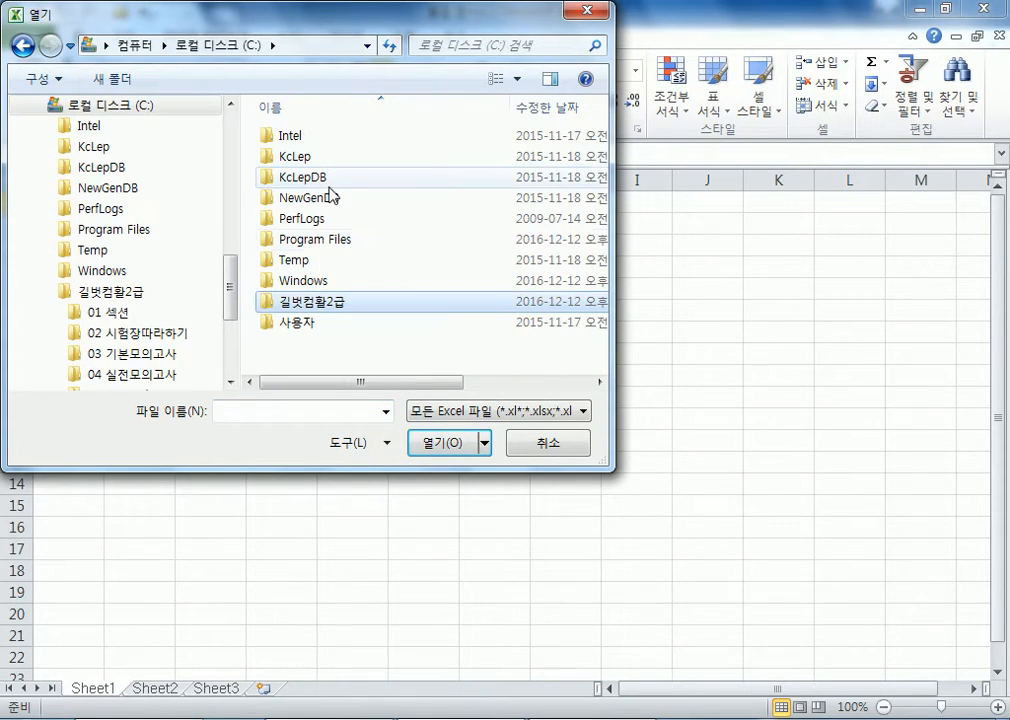
pyautogui.doubleClick(302, 304)
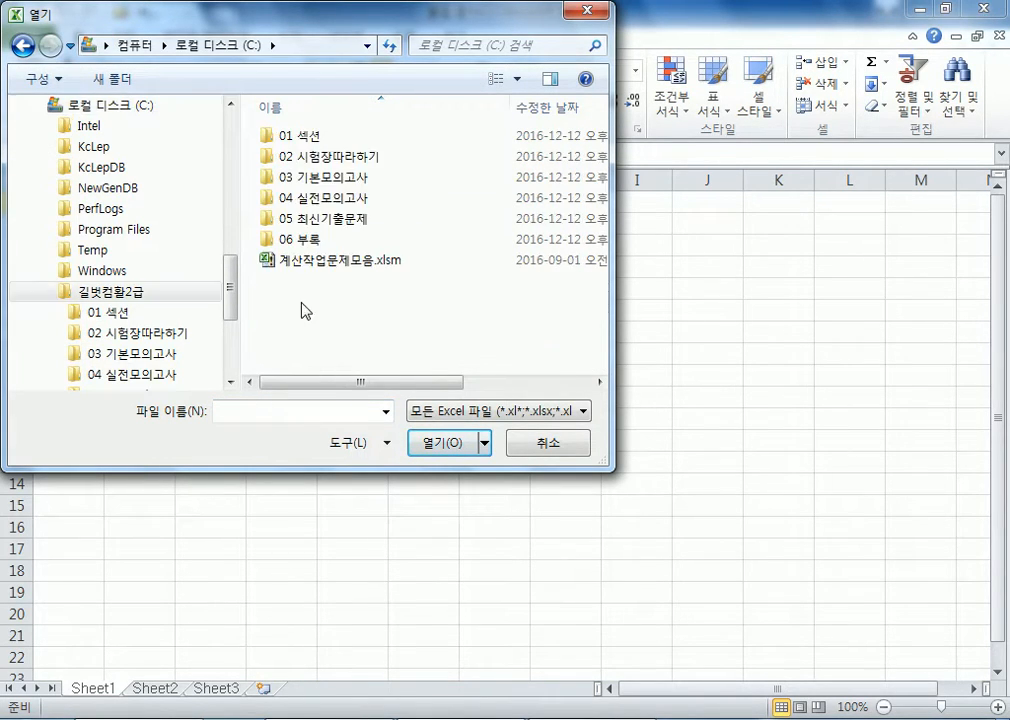
pyautogui.doubleClick(297, 221)
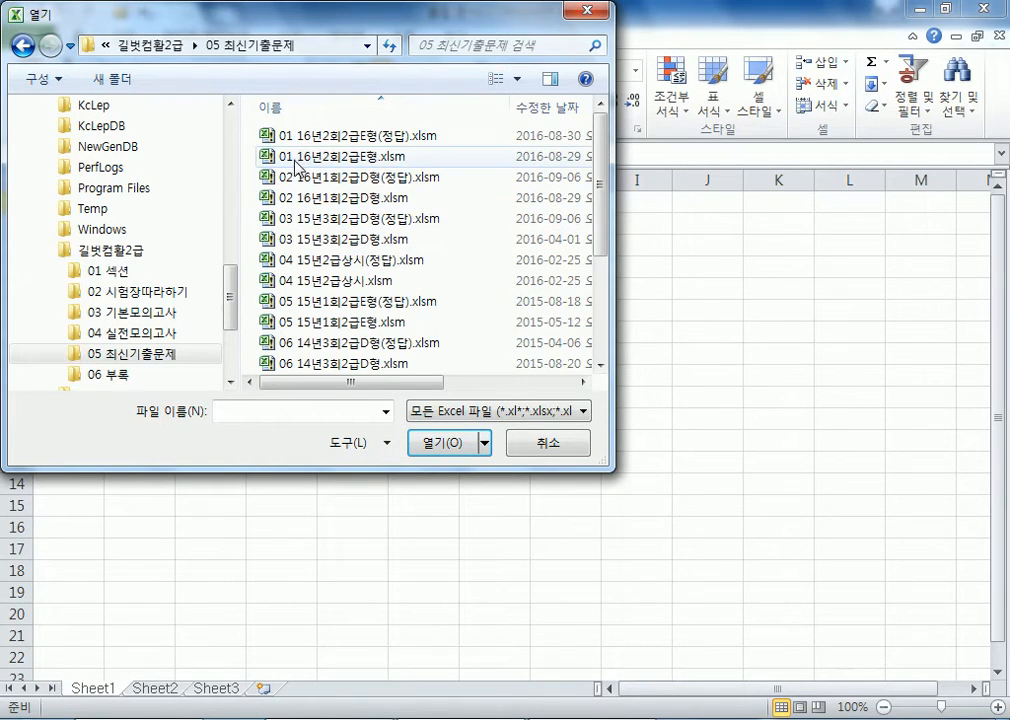
pyautogui.doubleClick(296, 160)
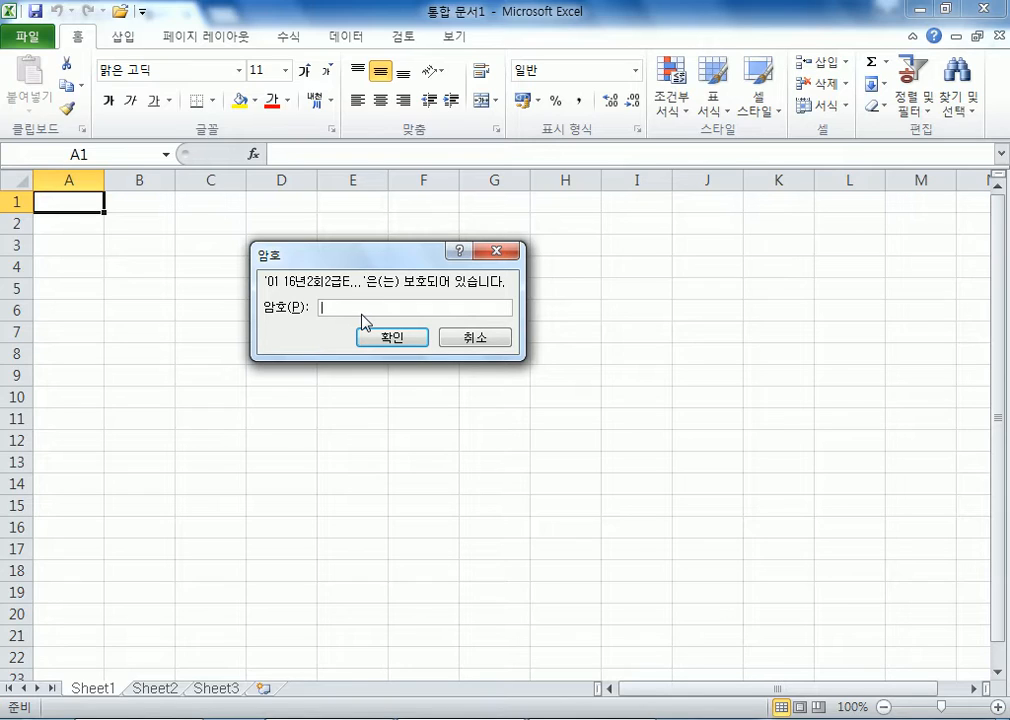
pyautogui.write('*')
pyautogui.press('Return')
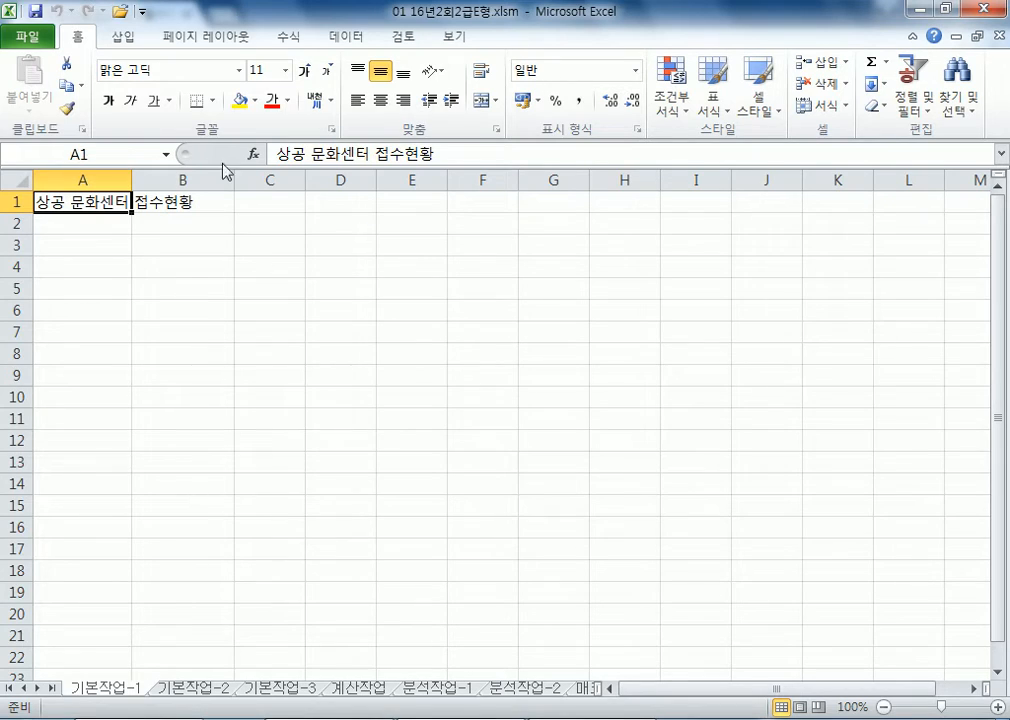
pyautogui.doubleClick(79, 38)
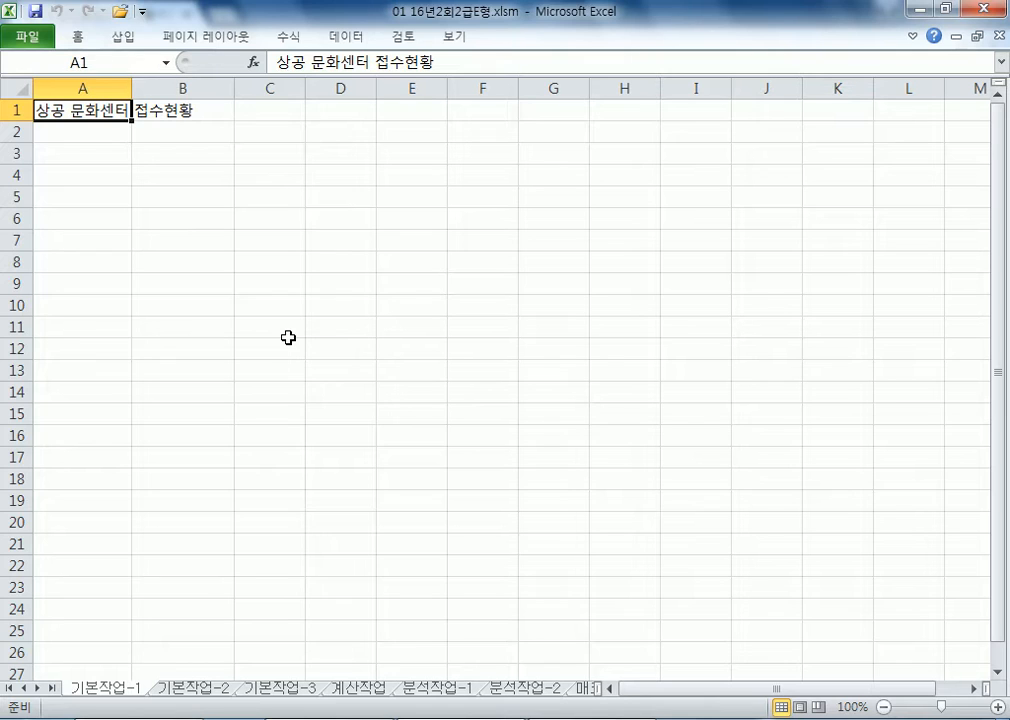
pyautogui.doubleClick(80, 37)
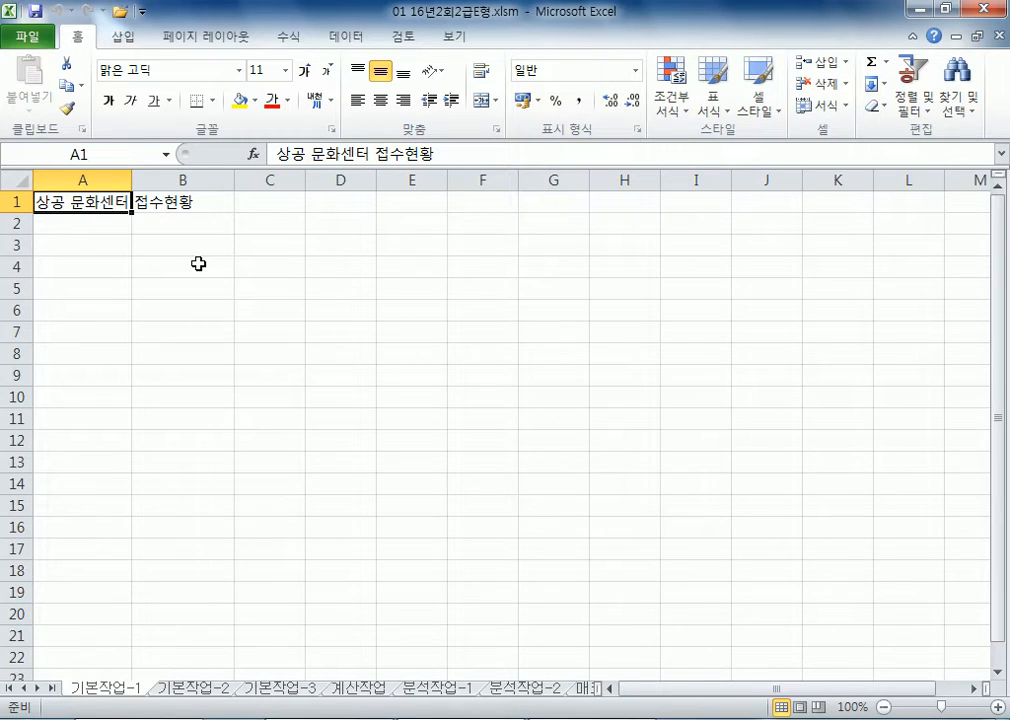
pyautogui.click(106, 244)
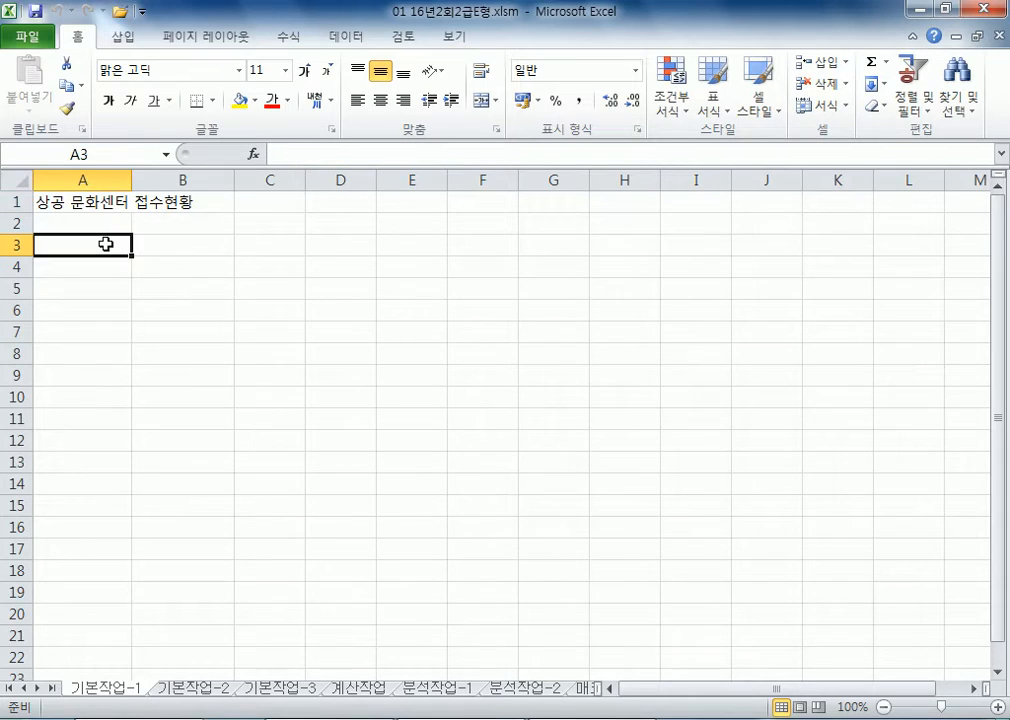
pyautogui.moveTo(106, 244); pyautogui.dragTo(546, 462)
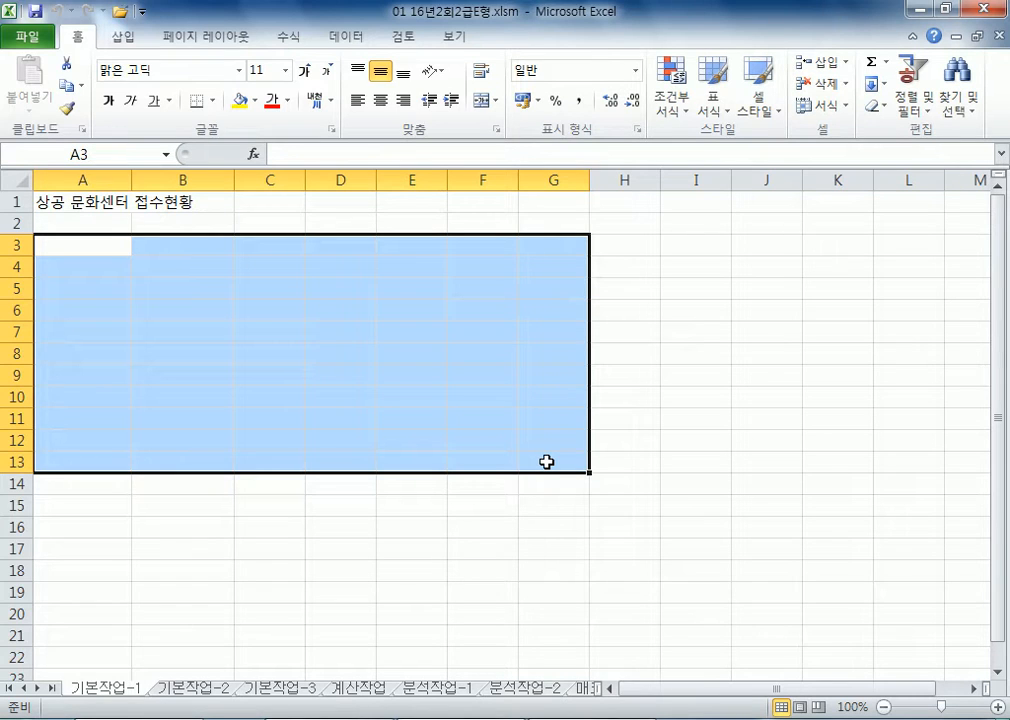
pyautogui.click(86, 243)
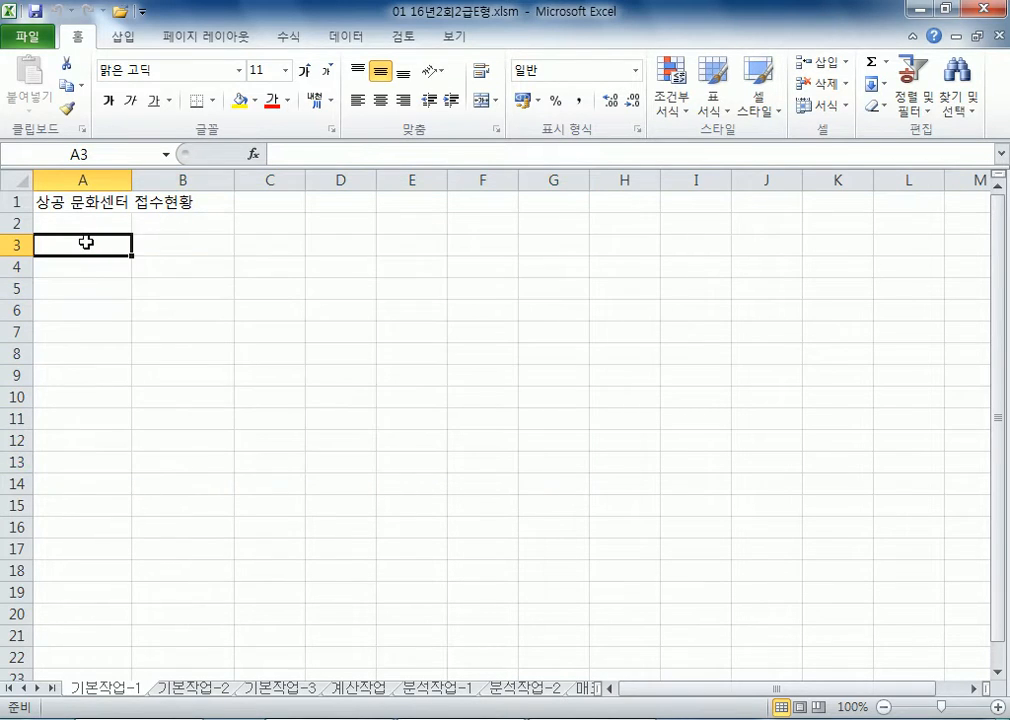
# Step: Merge and center the title across cells A1:G1 on the 기본작업-2 sheet
pyautogui.click(191, 690)
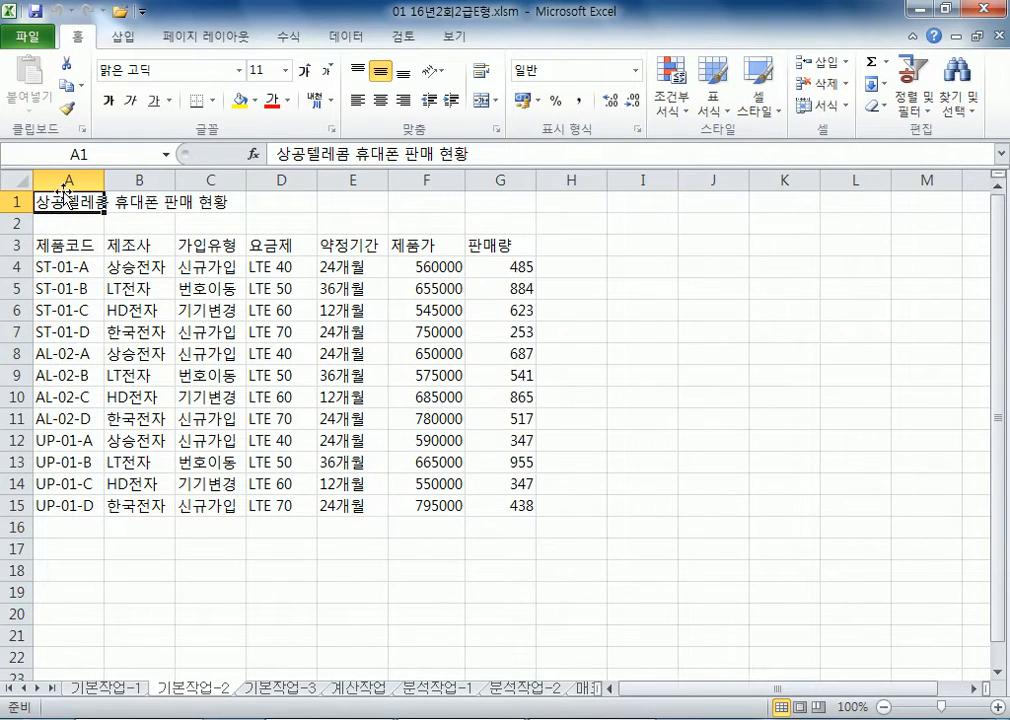
pyautogui.moveTo(63, 200); pyautogui.dragTo(499, 203)
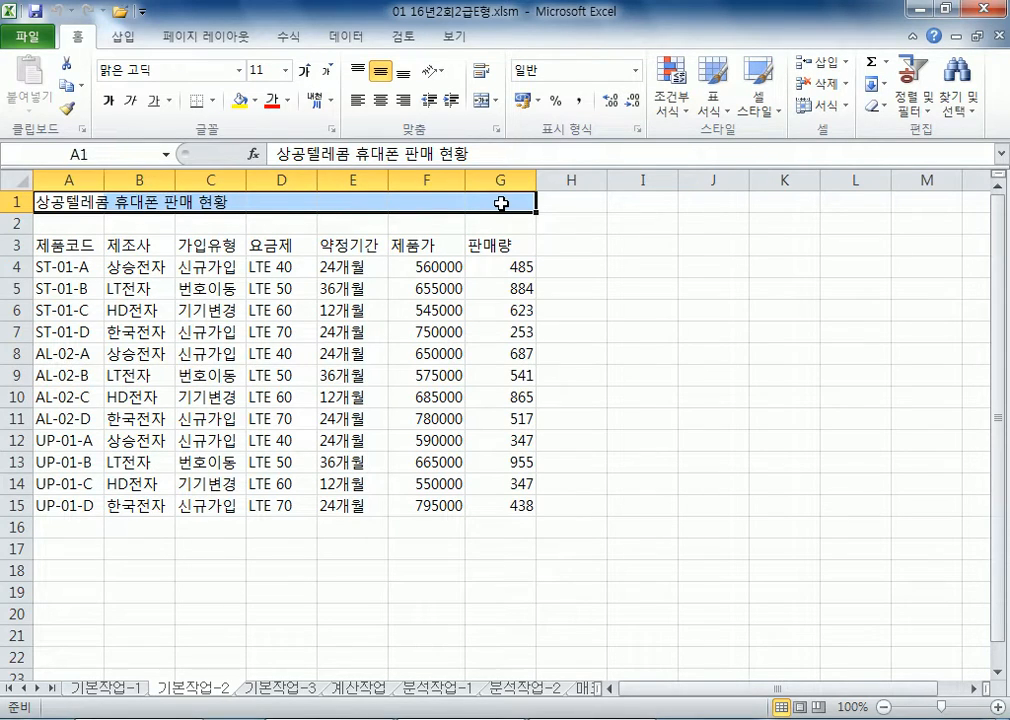
pyautogui.click(489, 101)
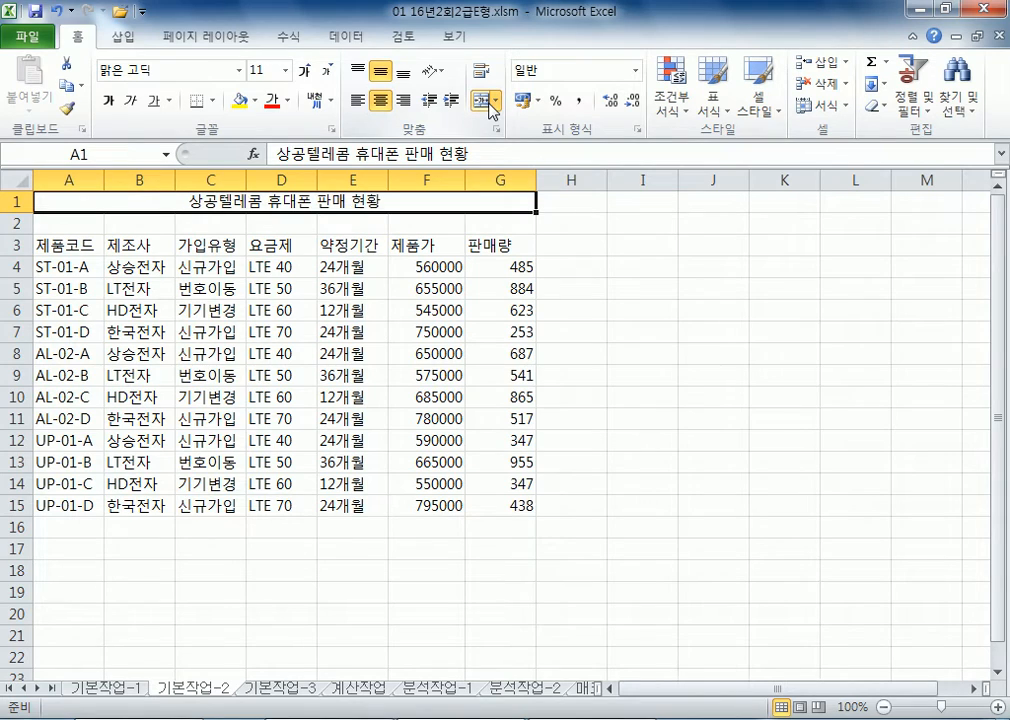
# Step: Set the font of the merged title in A1:G1 to HY신명조
pyautogui.click(241, 71)
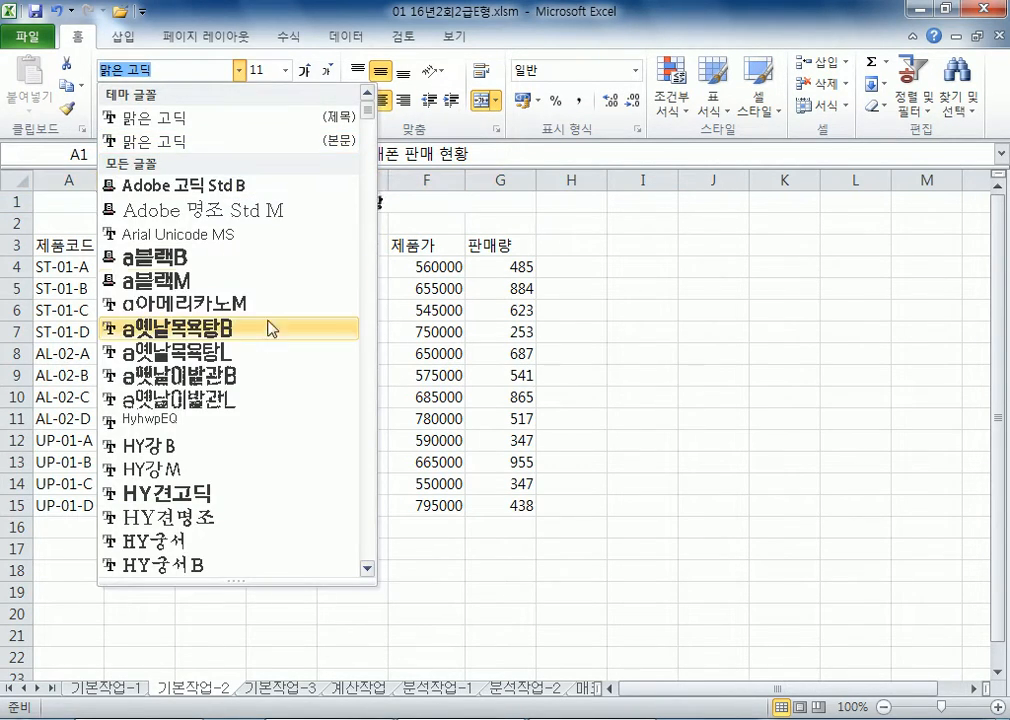
pyautogui.scroll(-12, 272, 340)
pyautogui.scroll(3, 272, 350)
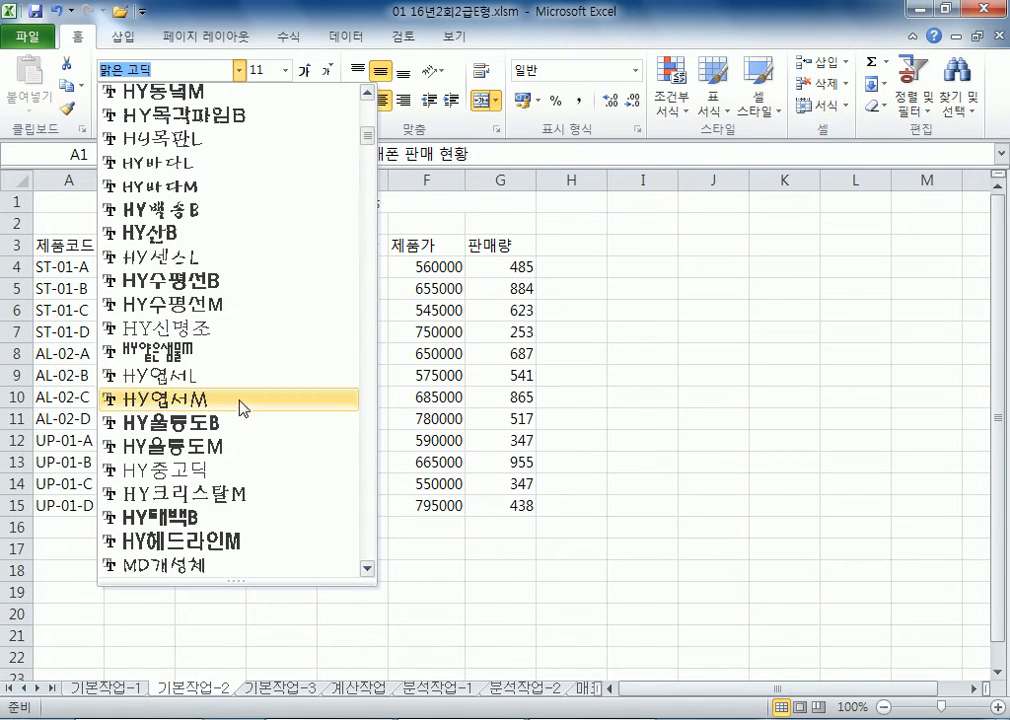
pyautogui.click(197, 330)
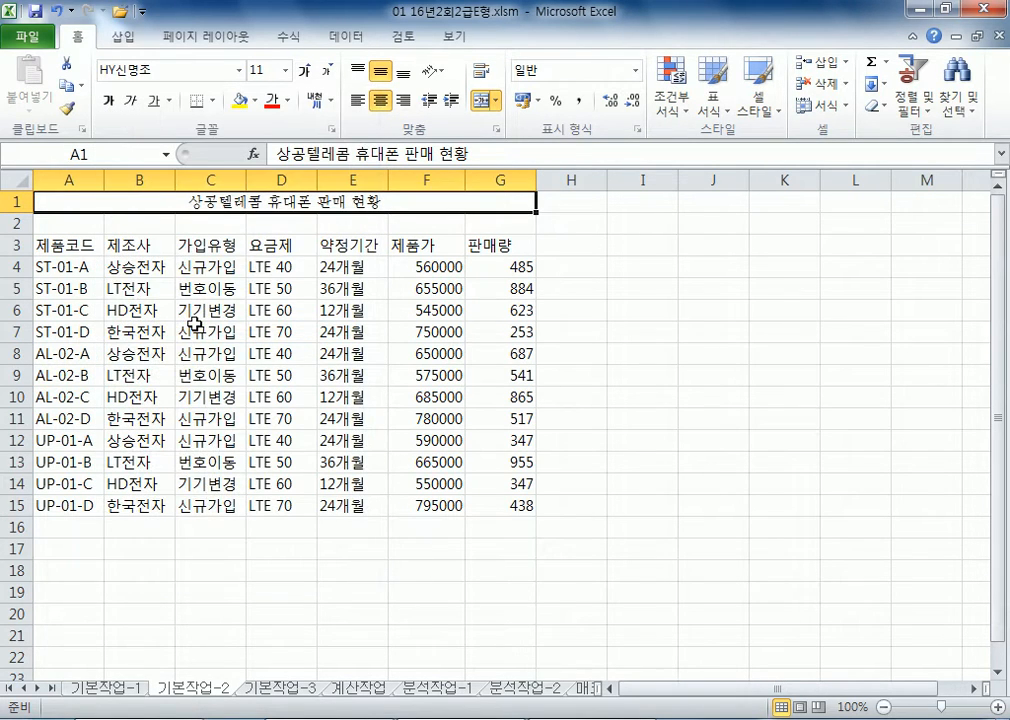
# Step: Set the font size of the merged title in A1:G1 to 17
pyautogui.click(306, 71)
pyautogui.click(306, 71)
pyautogui.click(308, 71)
pyautogui.click(308, 71)
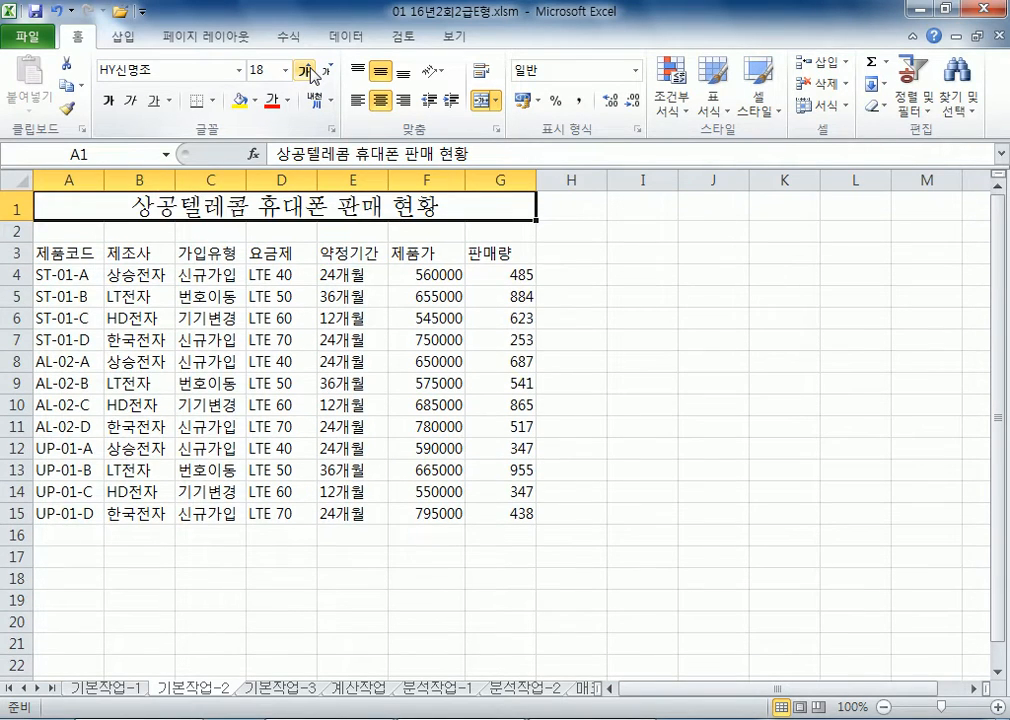
pyautogui.click(326, 71)
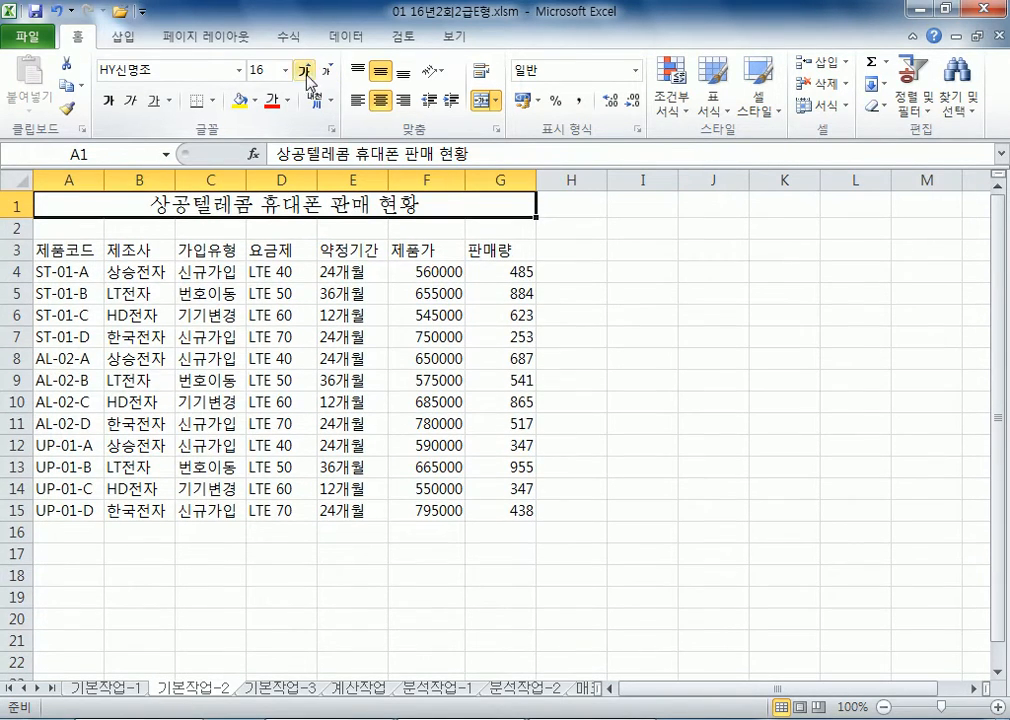
pyautogui.click(286, 70)
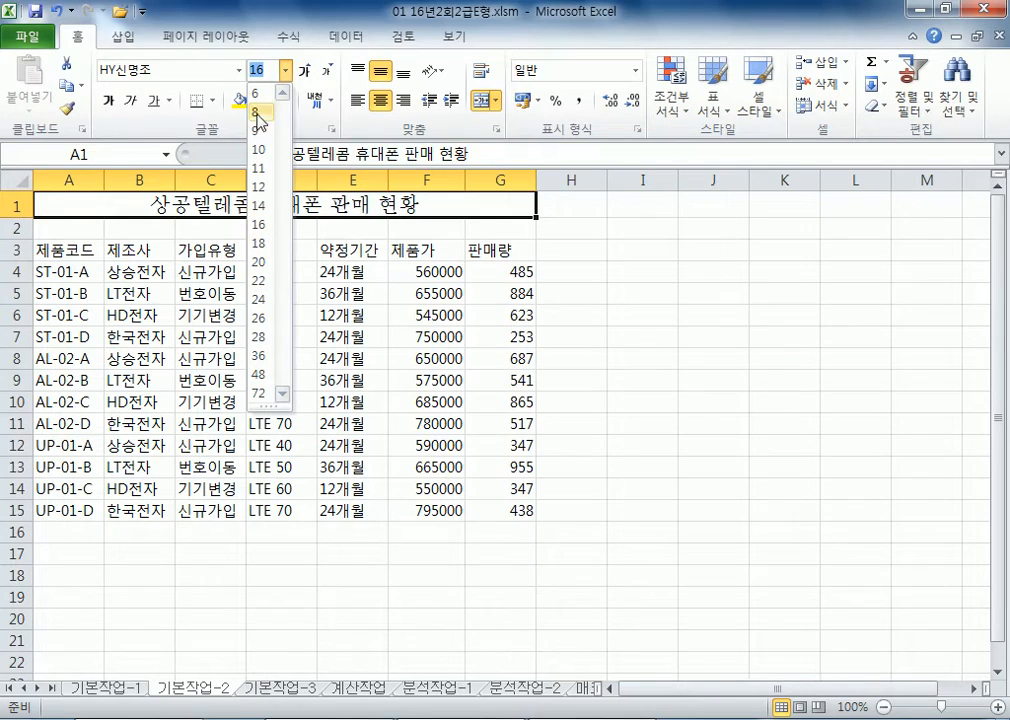
pyautogui.write('17')
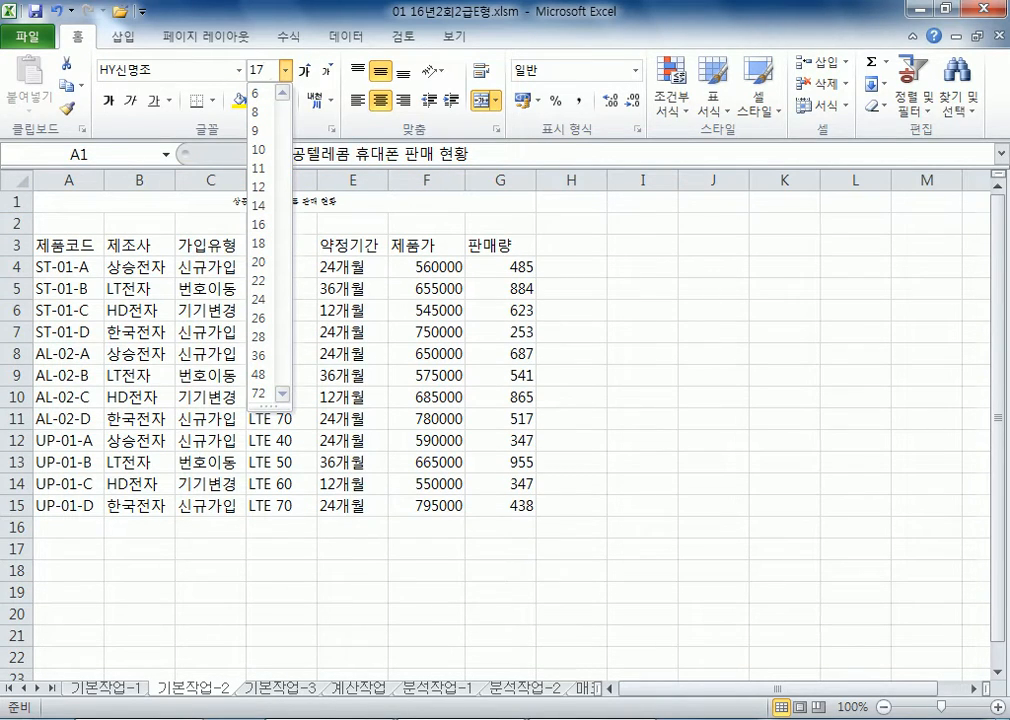
pyautogui.press('Return')
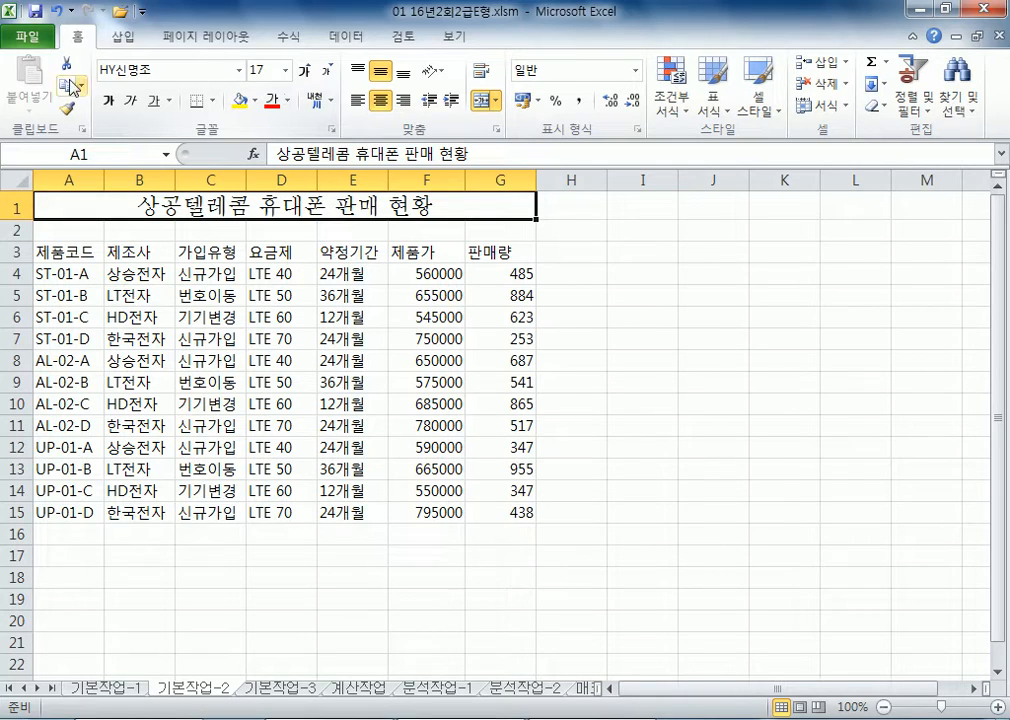
# Step: Set the height of row 1 to 30
pyautogui.click(10, 207)
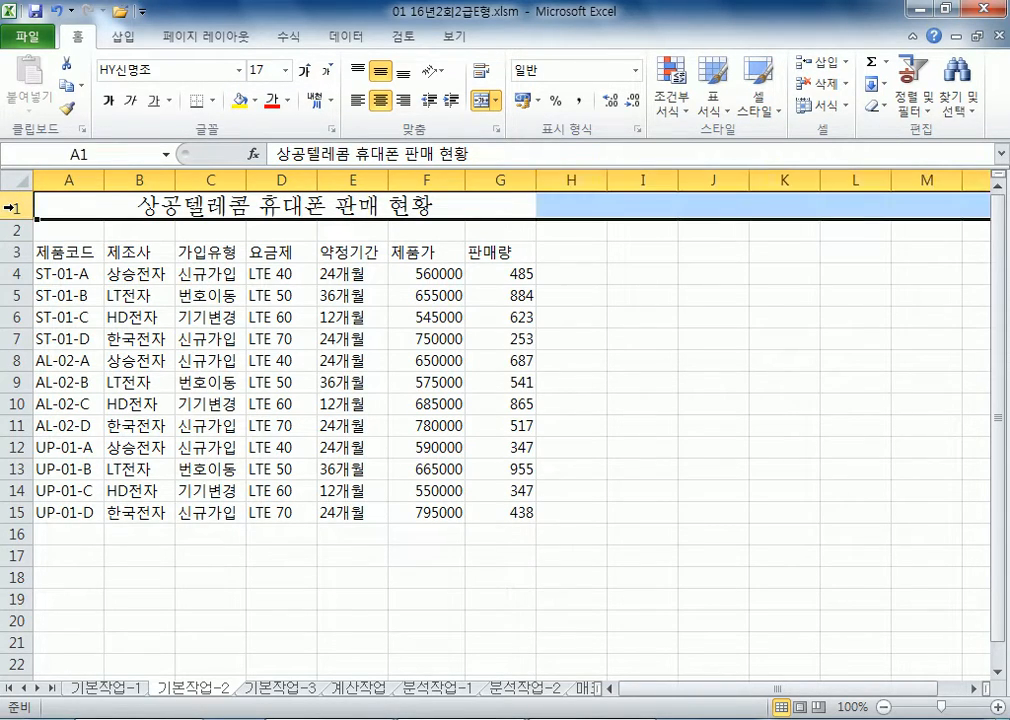
pyautogui.rightClick(10, 207)
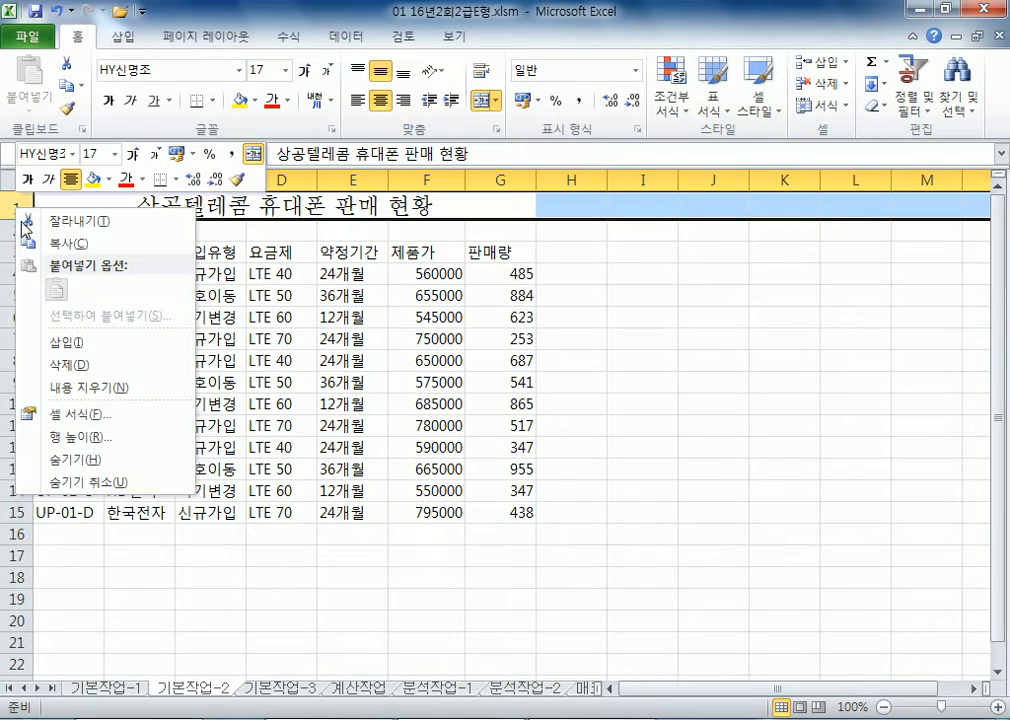
pyautogui.click(72, 438)
pyautogui.write('3')
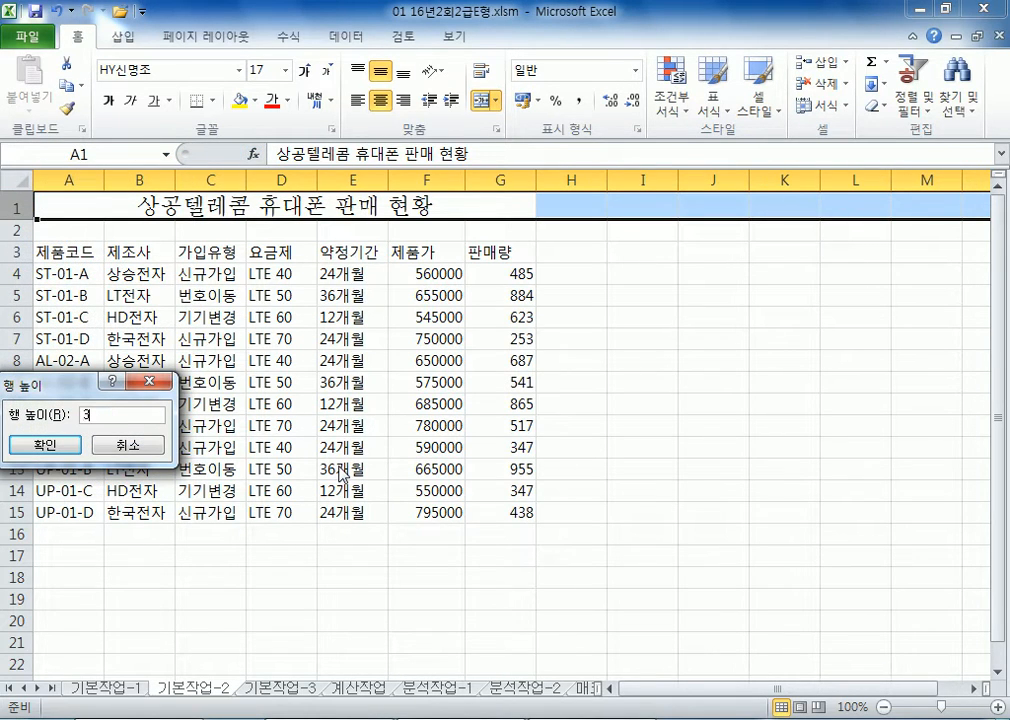
pyautogui.write('0')
pyautogui.press('Return')
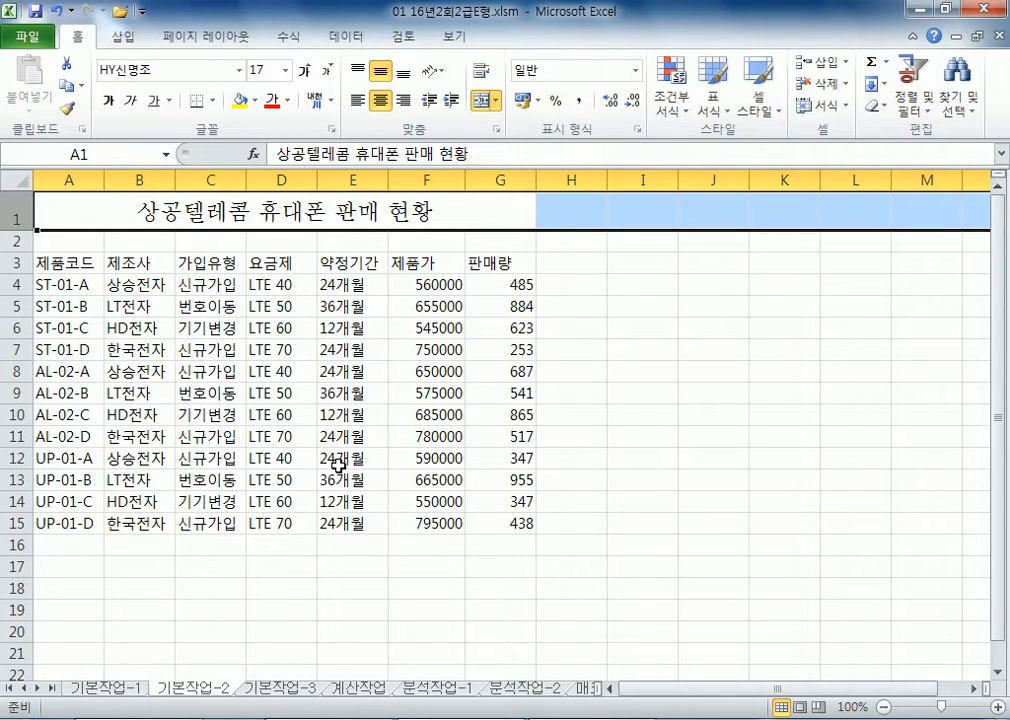
pyautogui.click(70, 180)
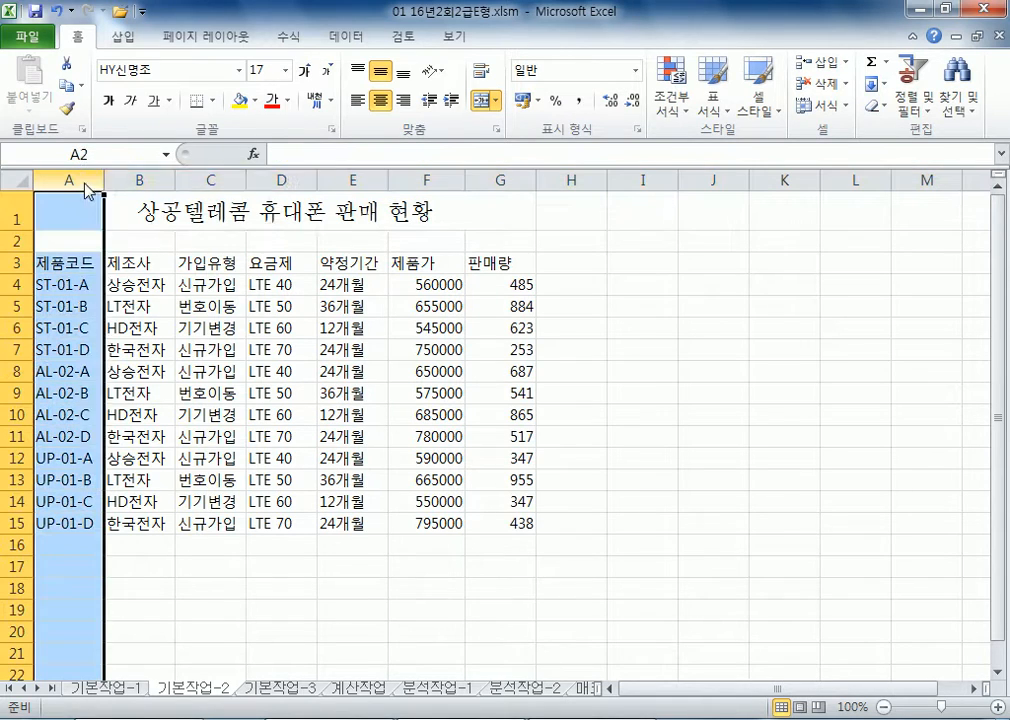
pyautogui.rightClick(86, 182)
pyautogui.click(153, 413)
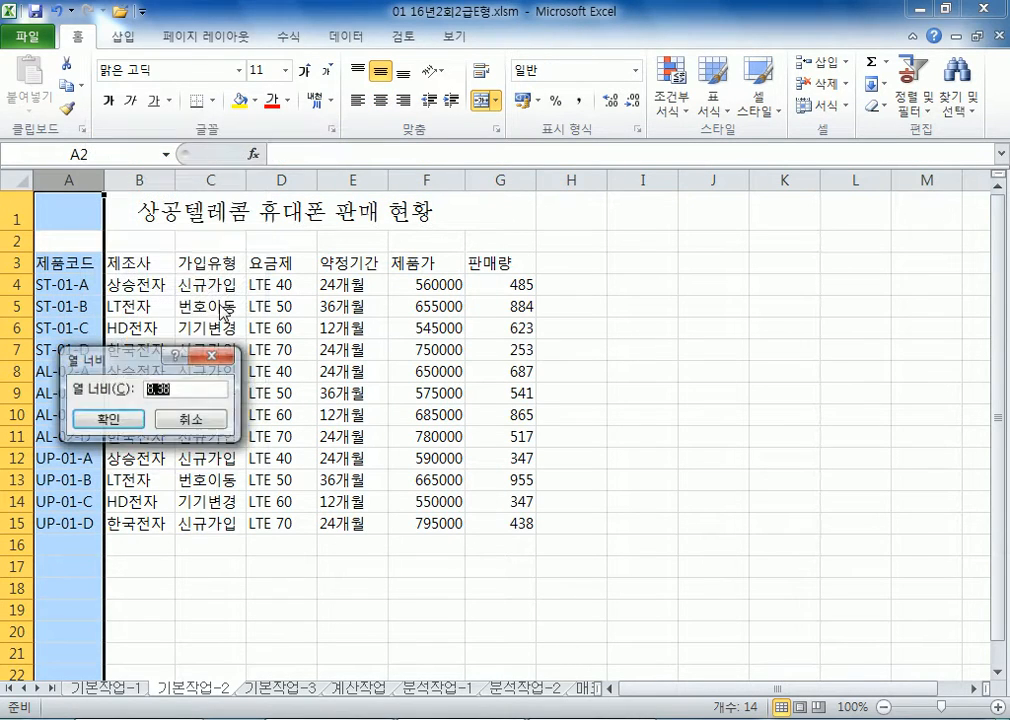
pyautogui.click(182, 396)
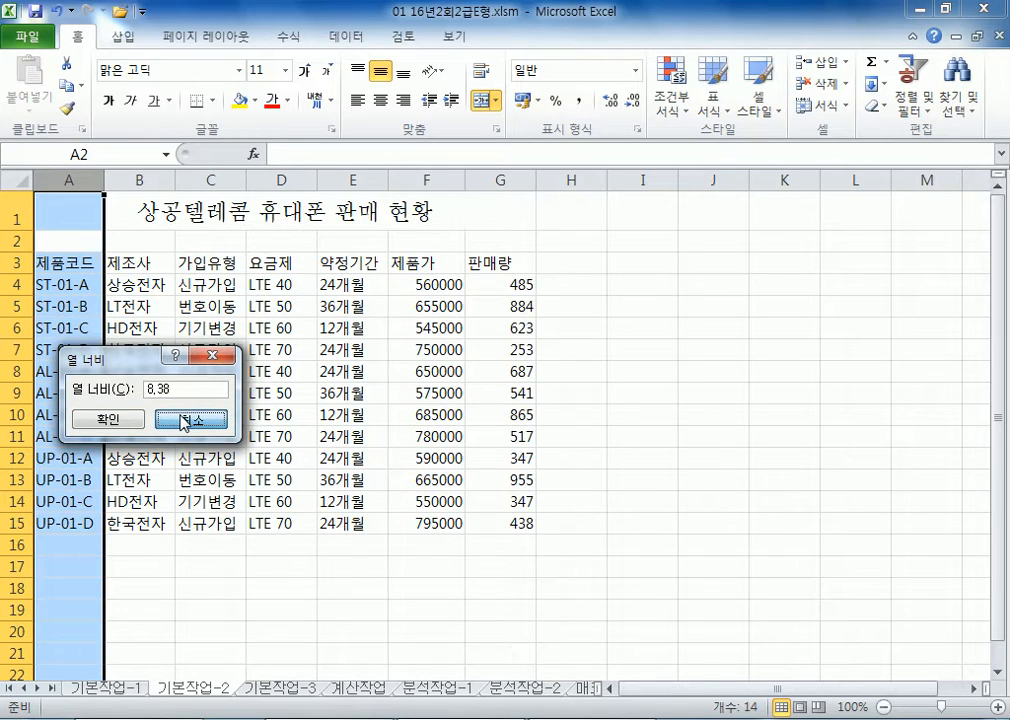
pyautogui.click(184, 421)
pyautogui.click(81, 223)
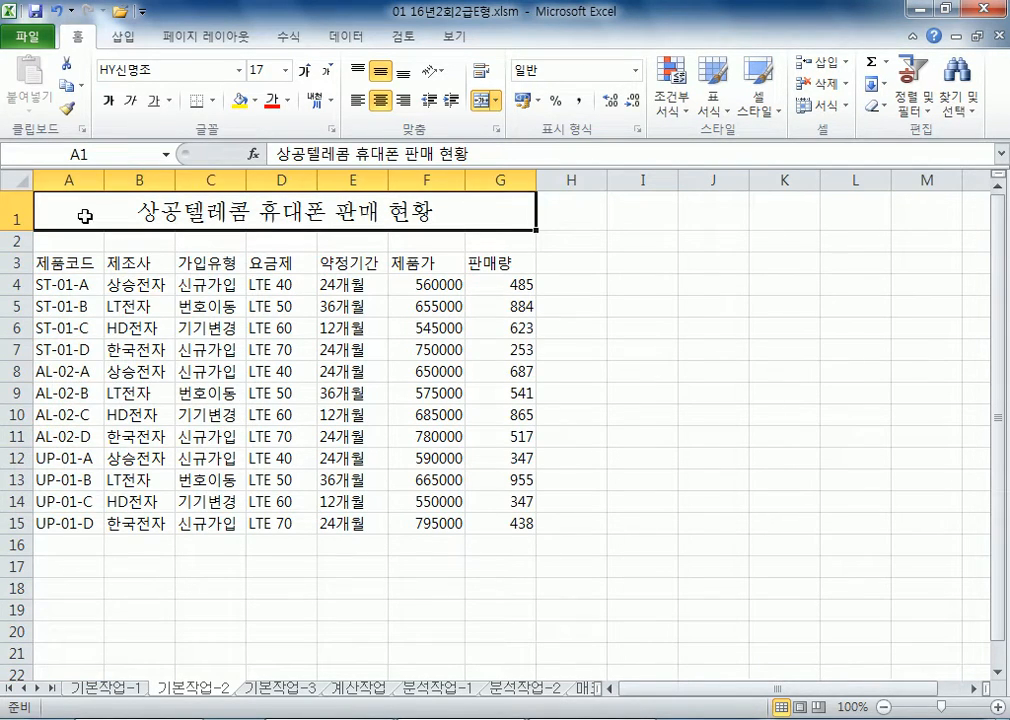
pyautogui.click(88, 180)
pyautogui.rightClick(92, 182)
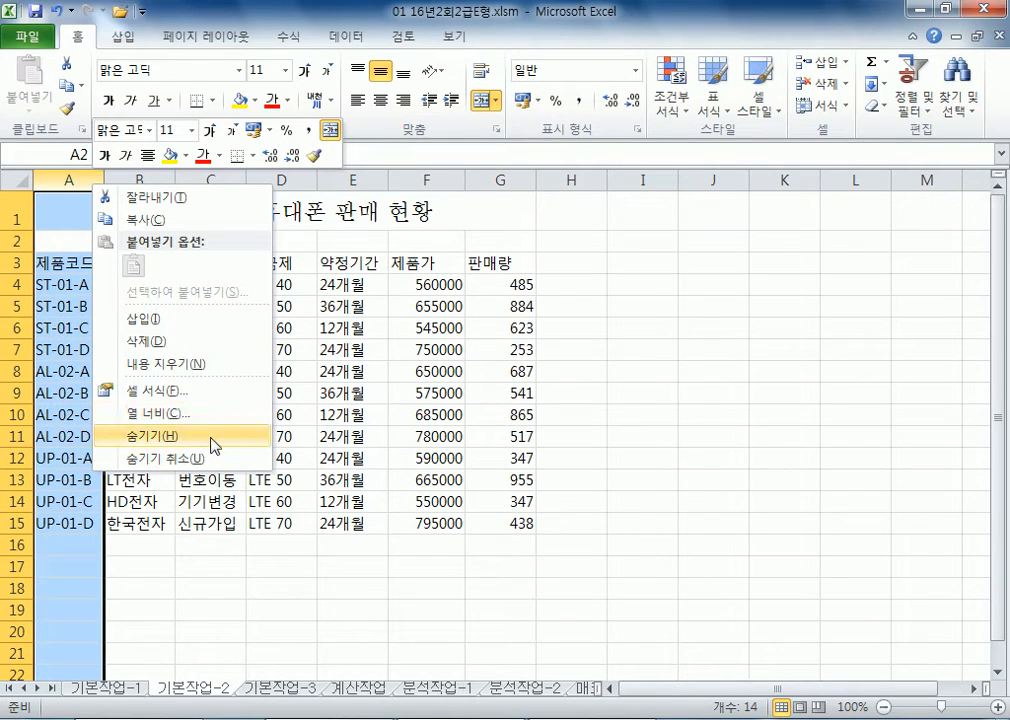
pyautogui.rightClick(79, 178)
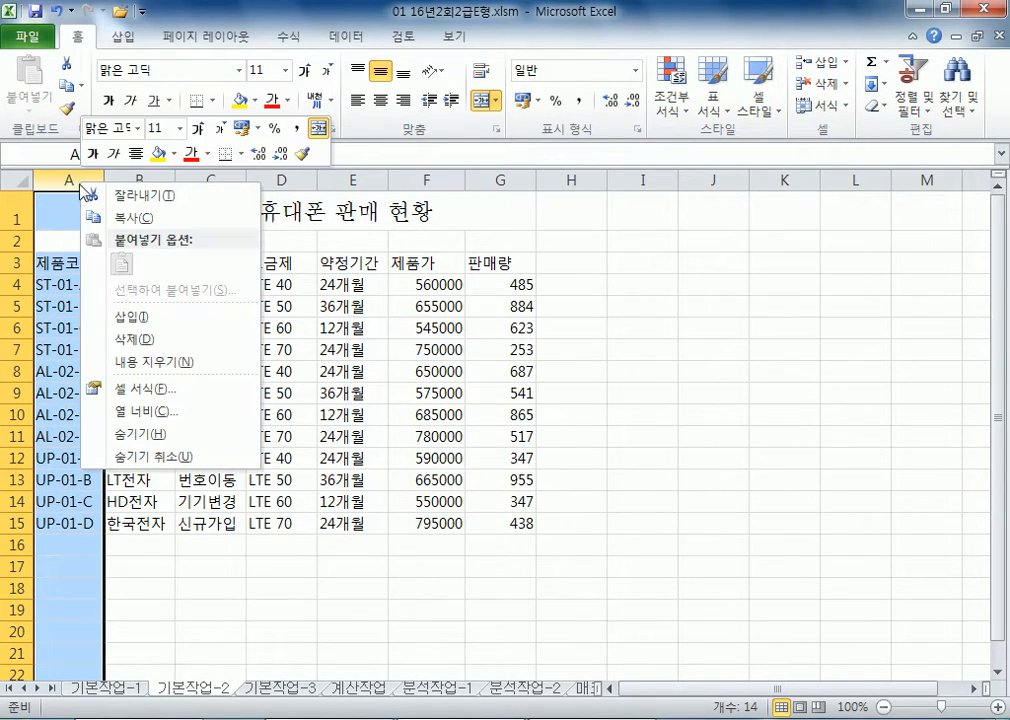
pyautogui.click(158, 410)
pyautogui.click(171, 400)
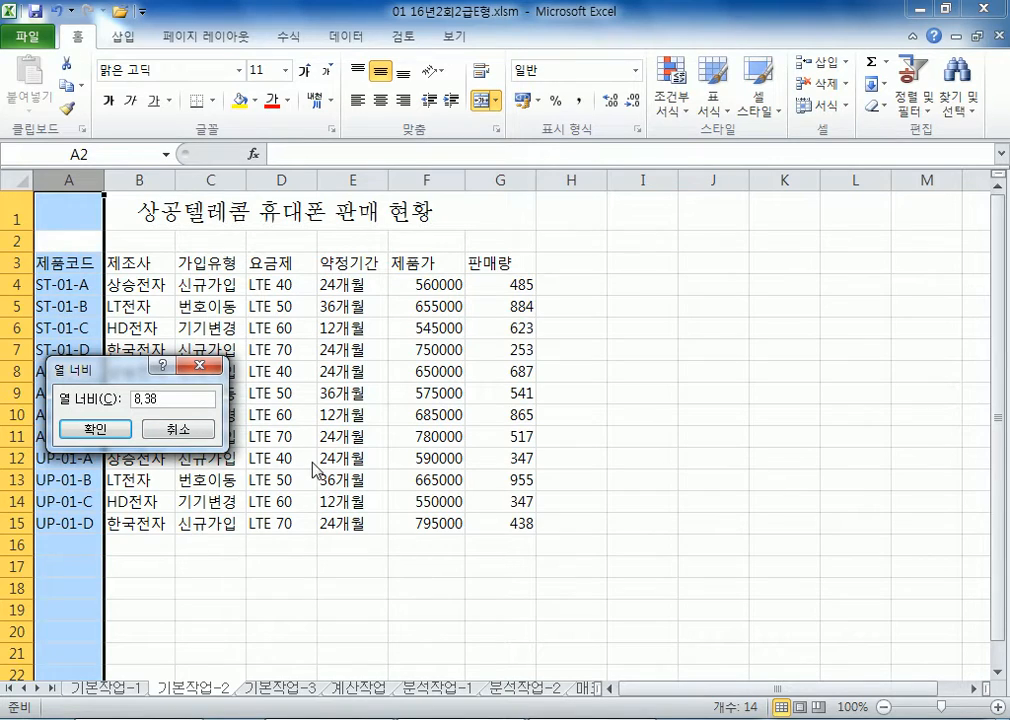
# Step: Set the height of title row 1 to 30 on the 기본작업-2 sheet
pyautogui.click(16, 210)
pyautogui.rightClick(25, 210)
pyautogui.click(108, 445)
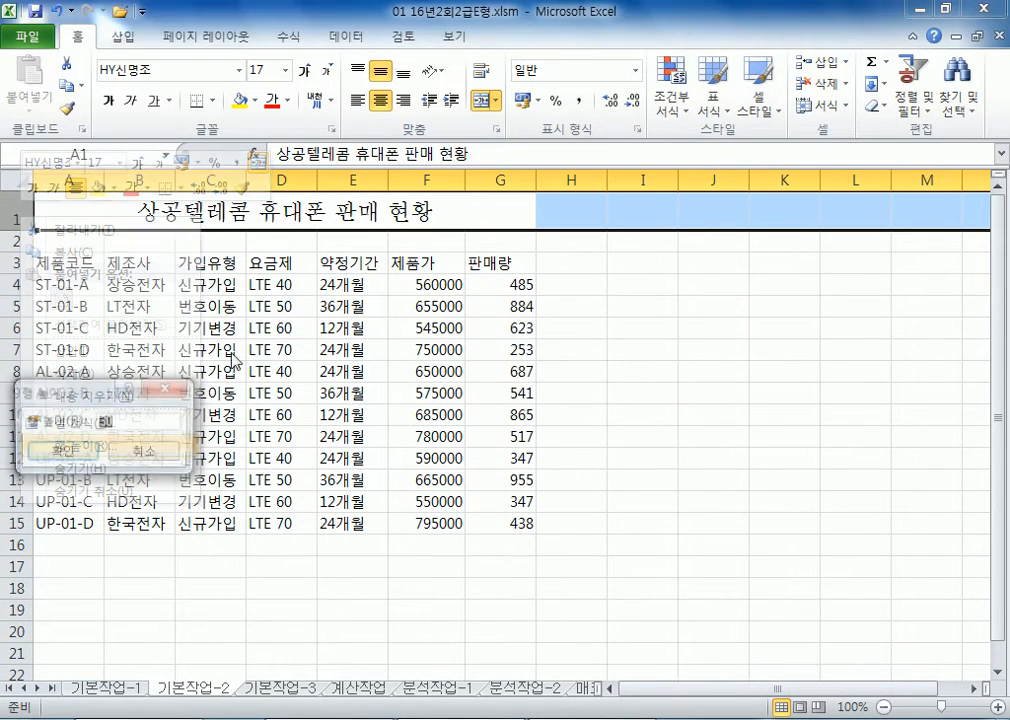
pyautogui.write('30')
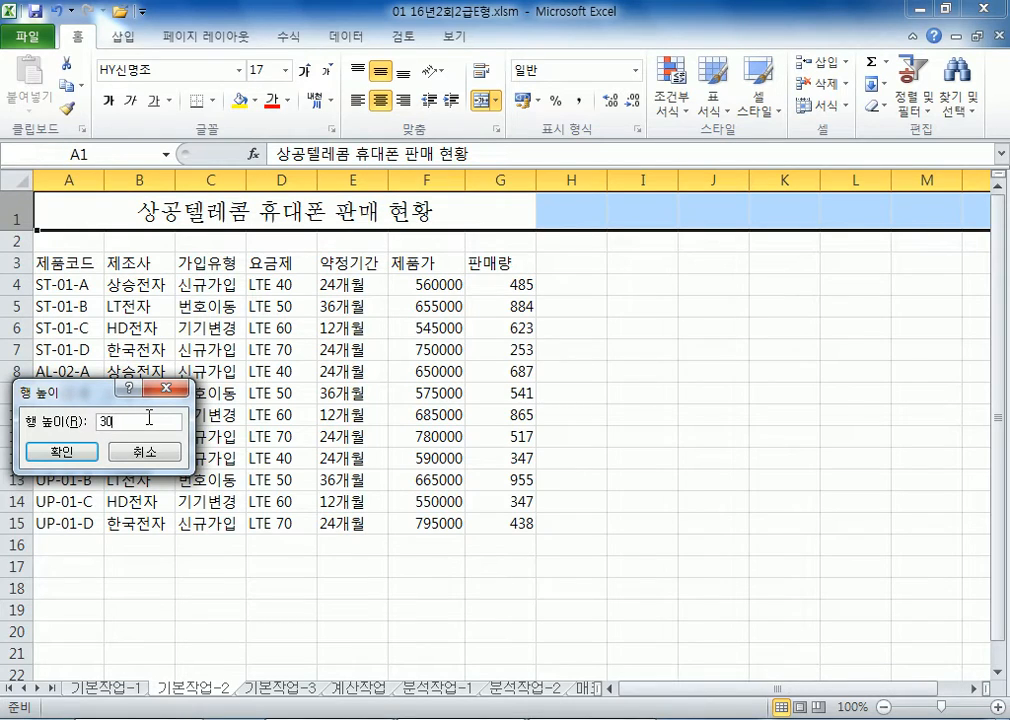
pyautogui.press('Return')
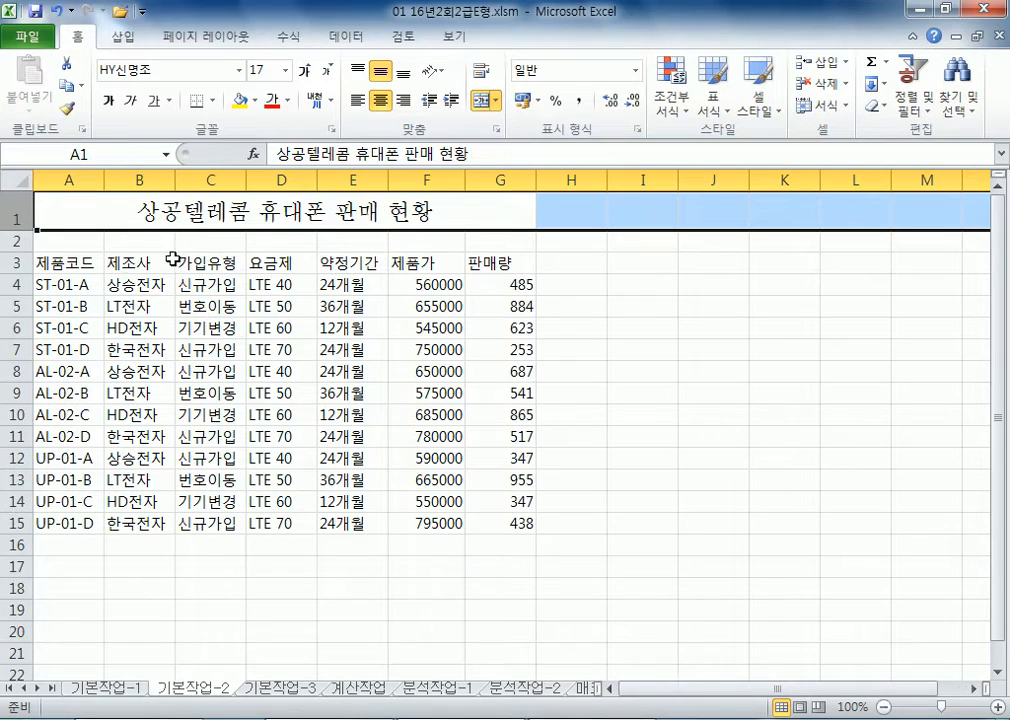
pyautogui.click(95, 328)
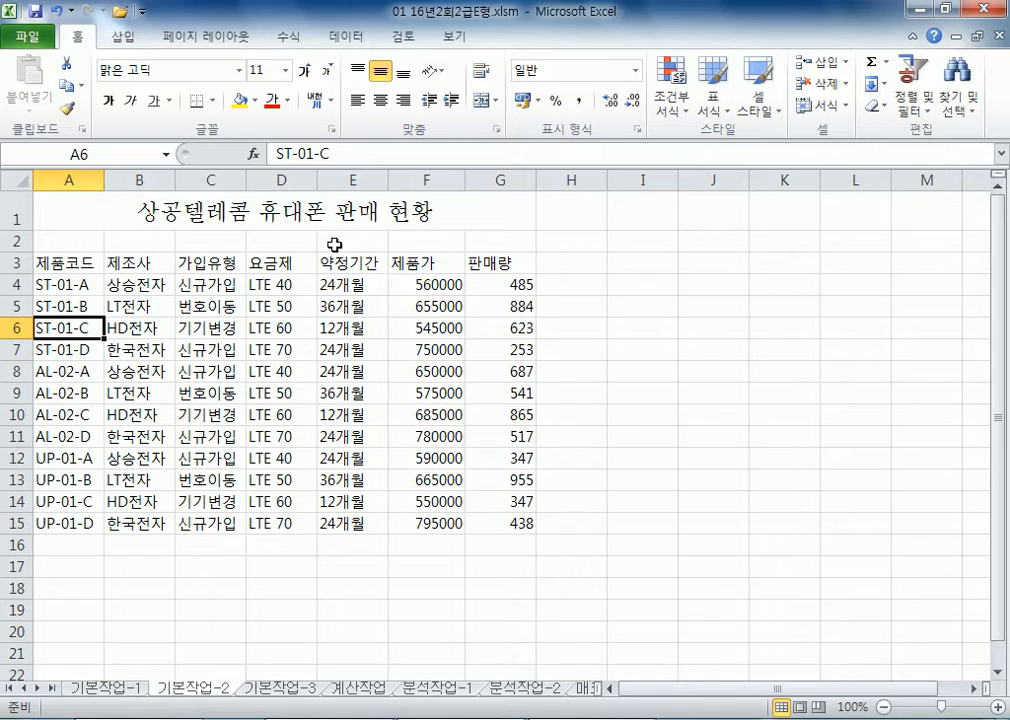
# Step: Convert the 판매량 heading in cell G3 to the Hanja 販賣量, using the Hanja-only (漢字) input format
pyautogui.click(501, 262)
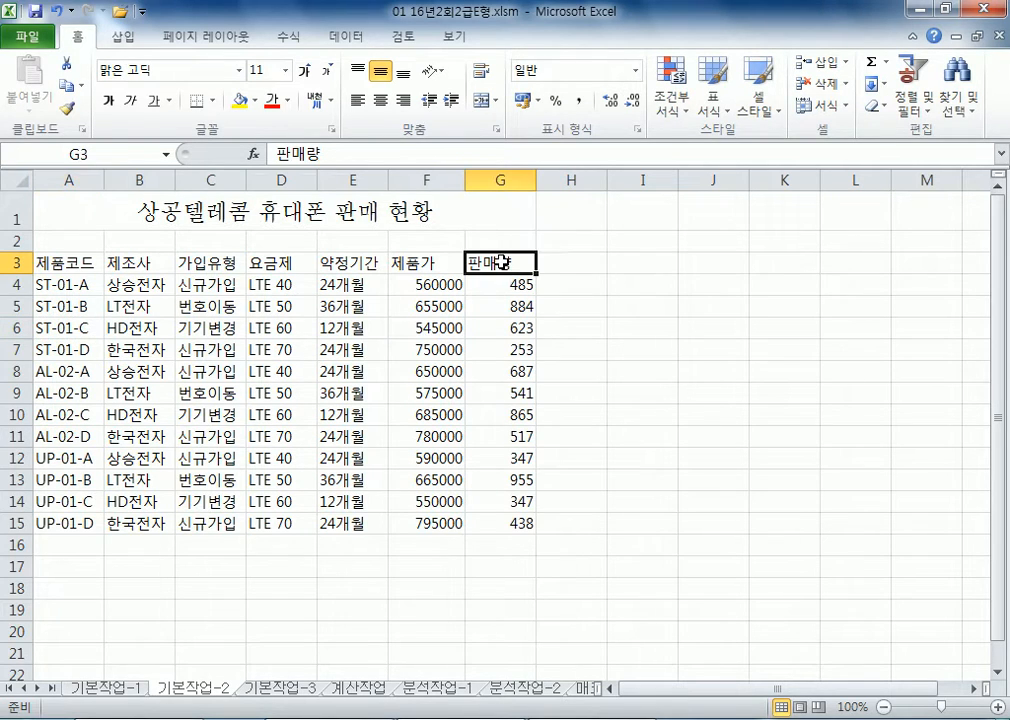
pyautogui.doubleClick(501, 262)
pyautogui.moveTo(510, 262); pyautogui.dragTo(468, 263)
pyautogui.click(519, 264)
pyautogui.click(511, 263)
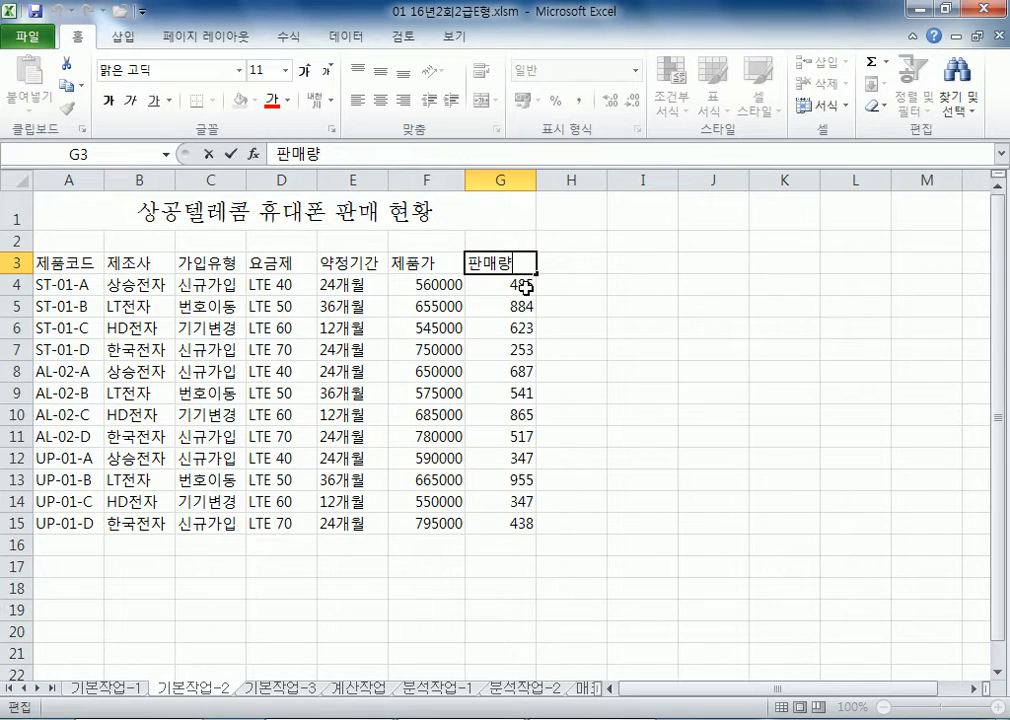
pyautogui.press('Hangul_Hanja')
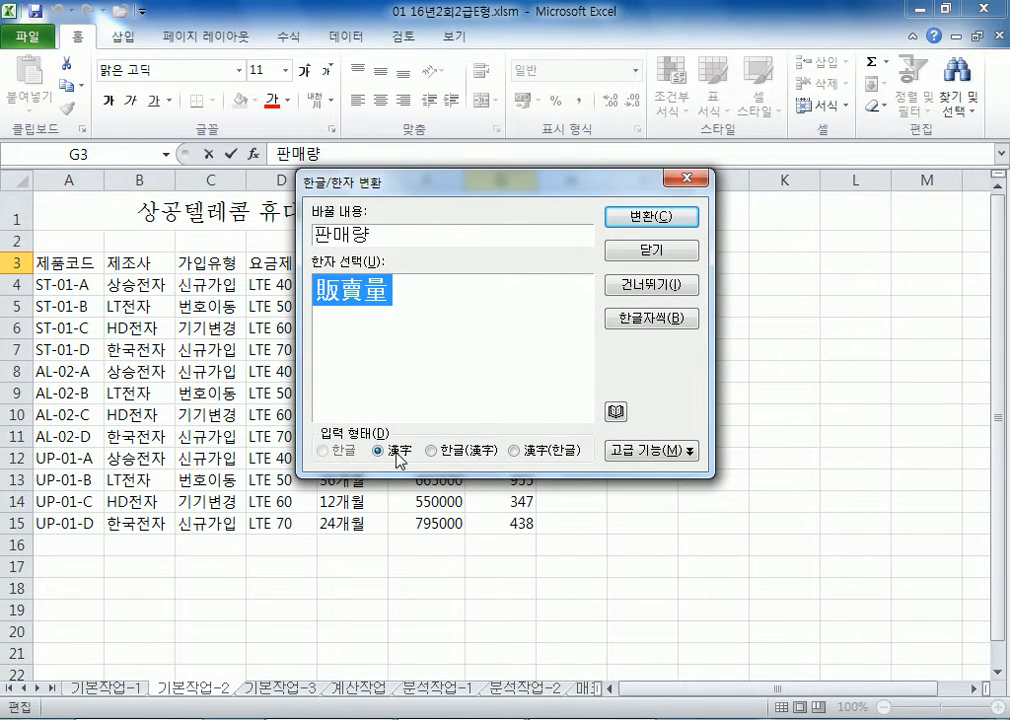
pyautogui.click(432, 452)
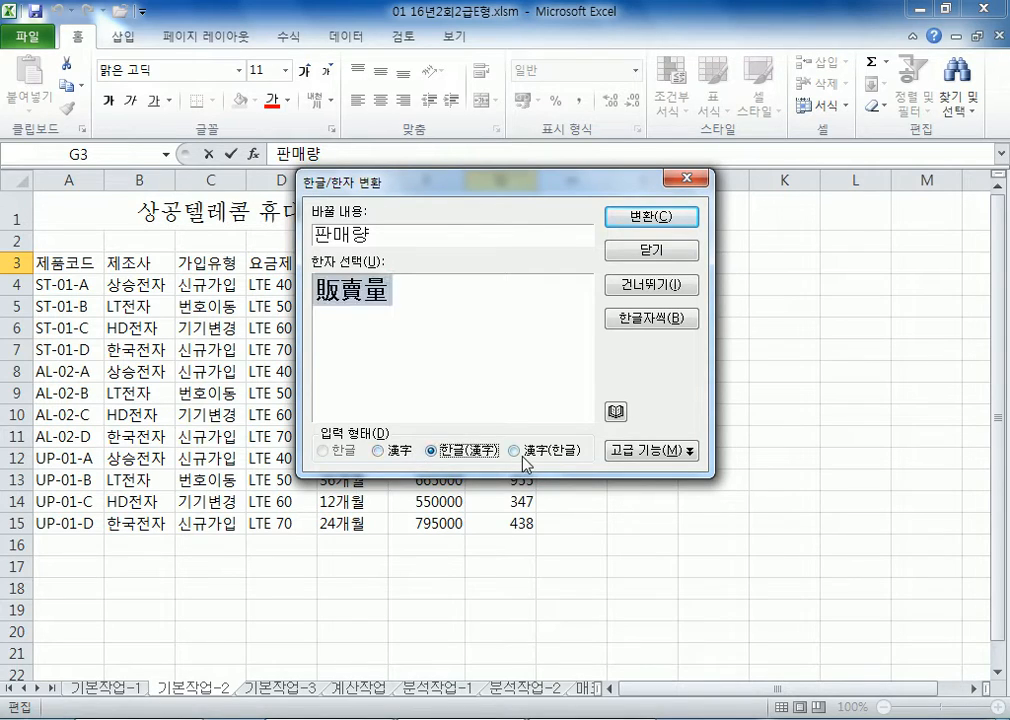
pyautogui.click(517, 456)
pyautogui.click(465, 455)
pyautogui.click(400, 452)
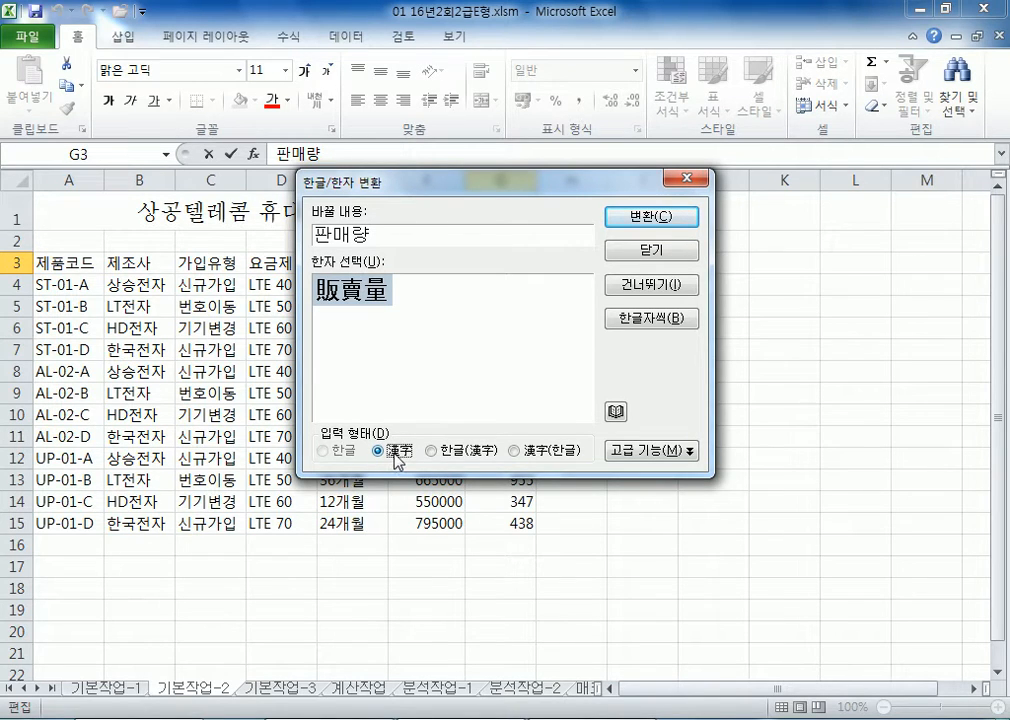
pyautogui.click(662, 217)
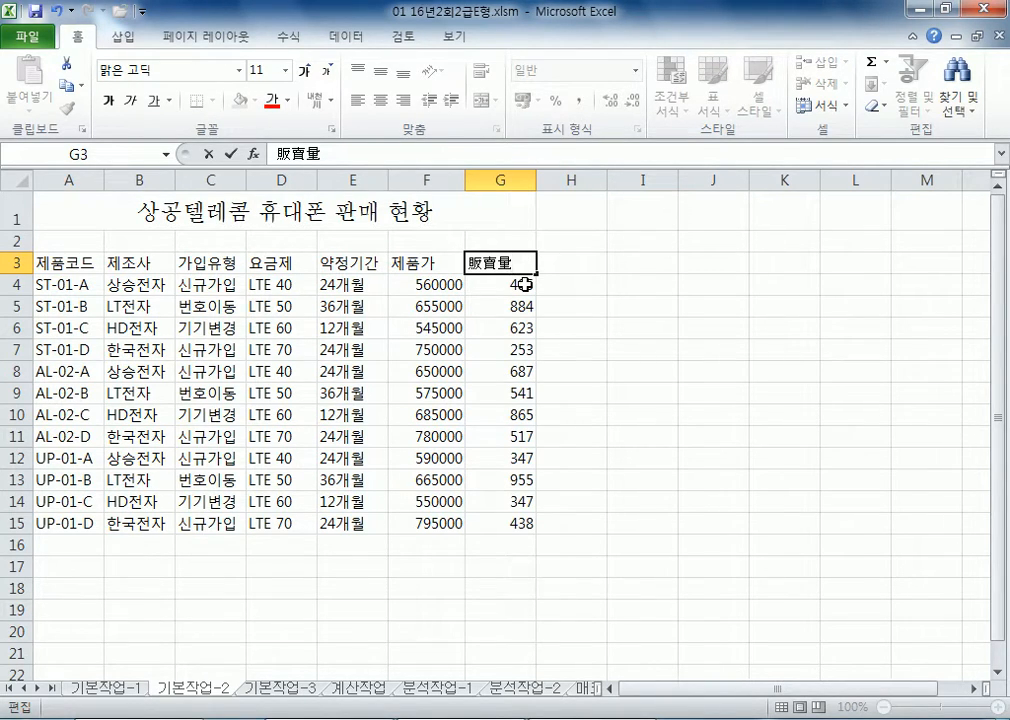
pyautogui.click(361, 409)
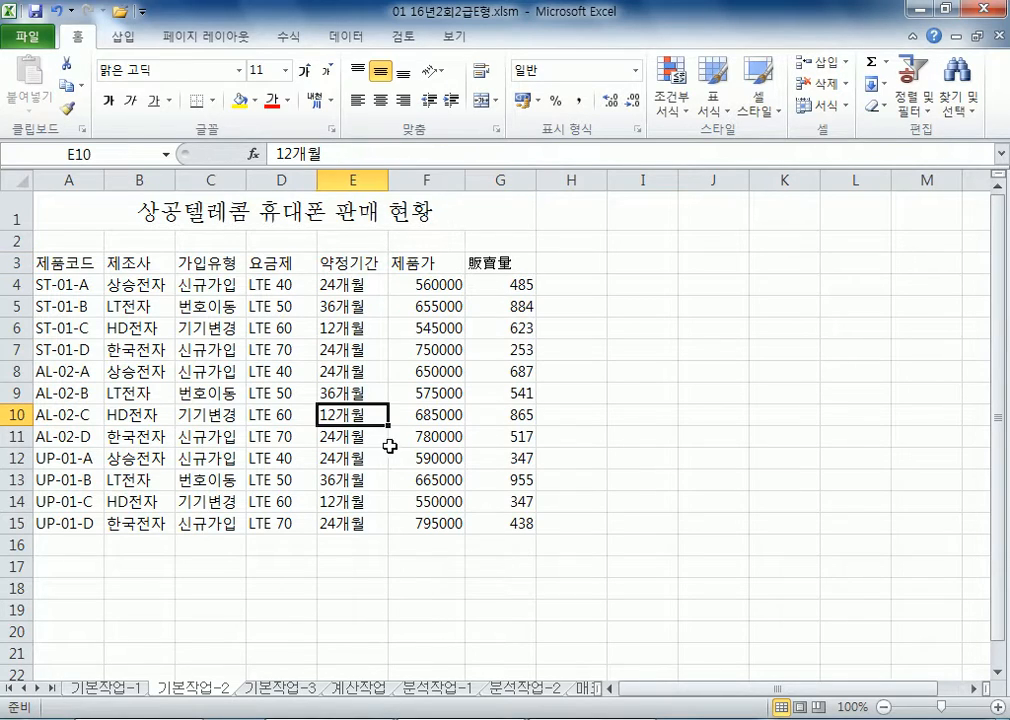
# Step: Insert a new comment on cell G13 in the sales quantity column
pyautogui.click(470, 479)
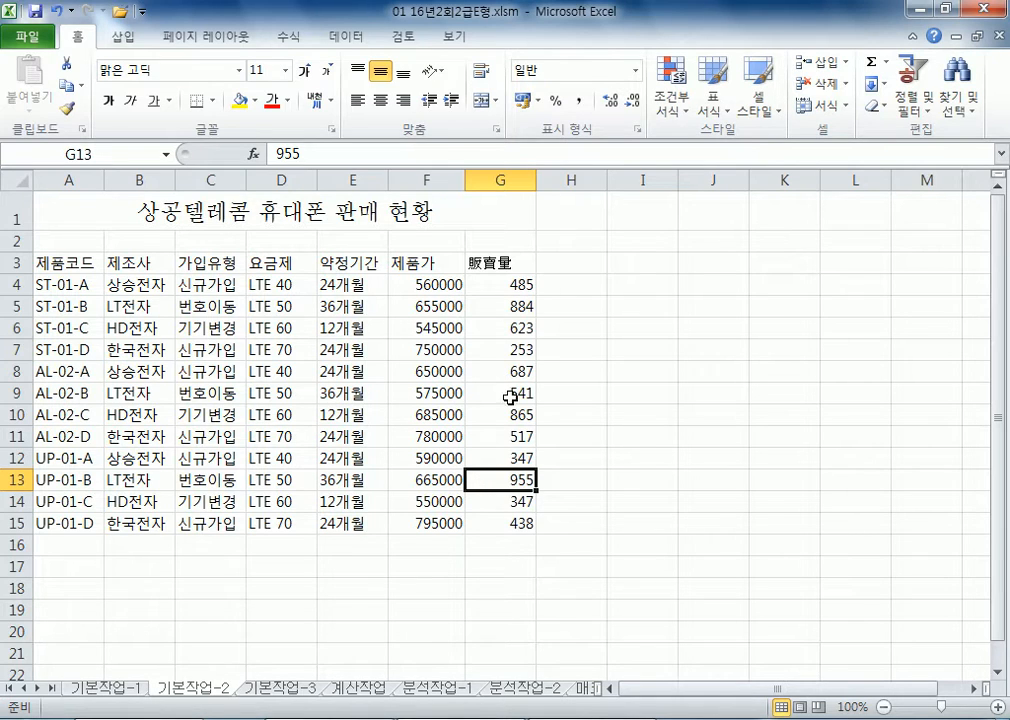
pyautogui.click(403, 41)
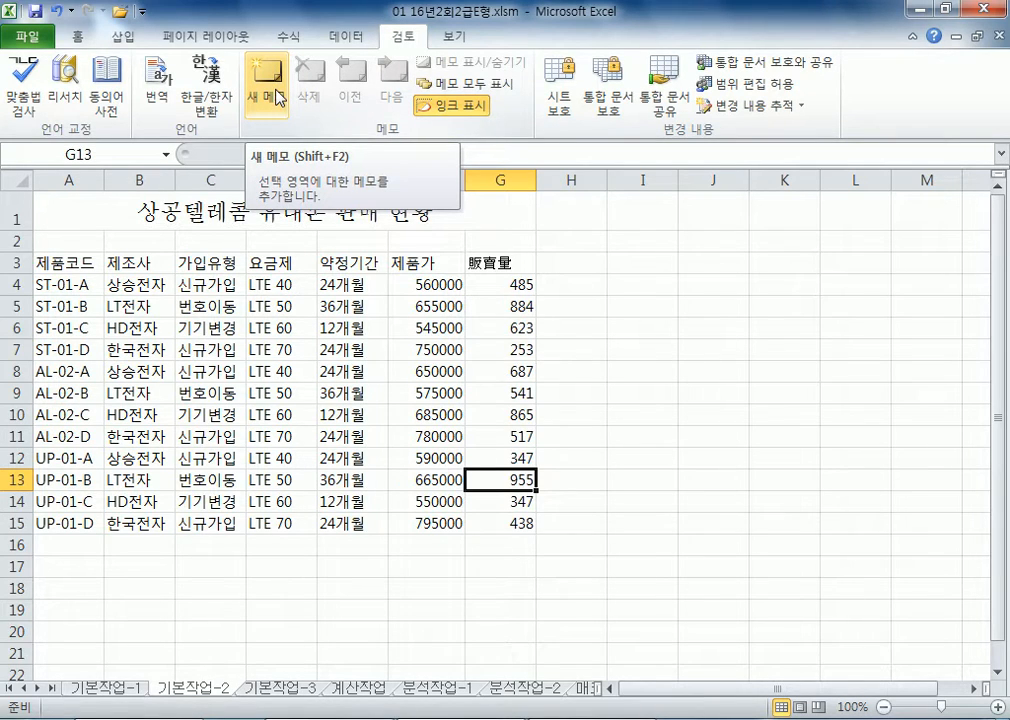
pyautogui.rightClick(501, 480)
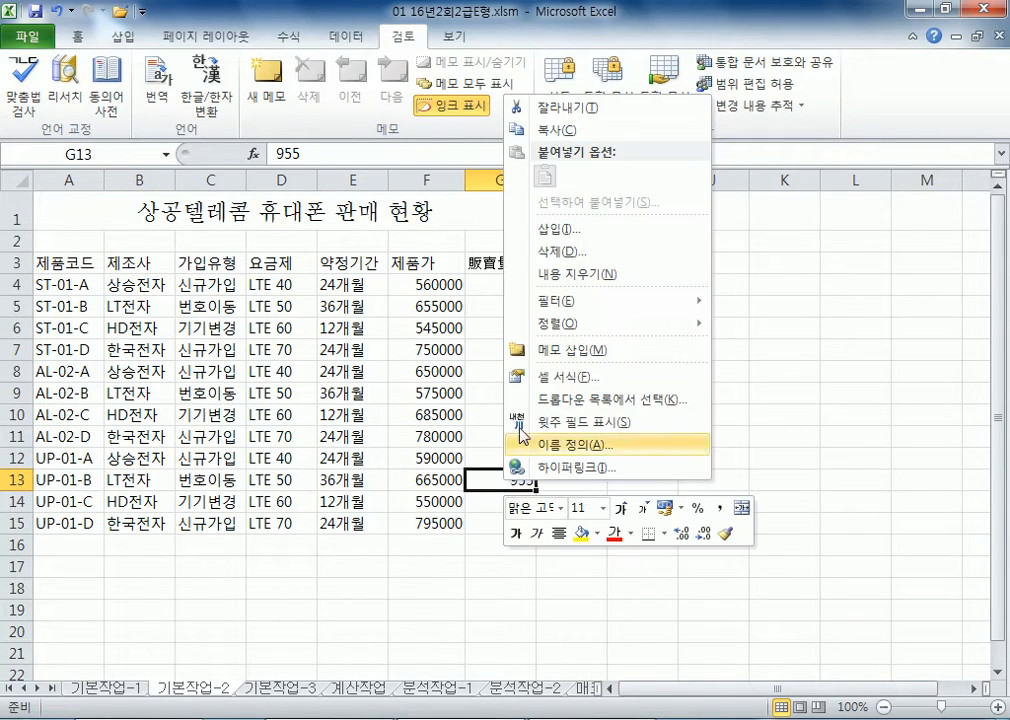
pyautogui.click(538, 350)
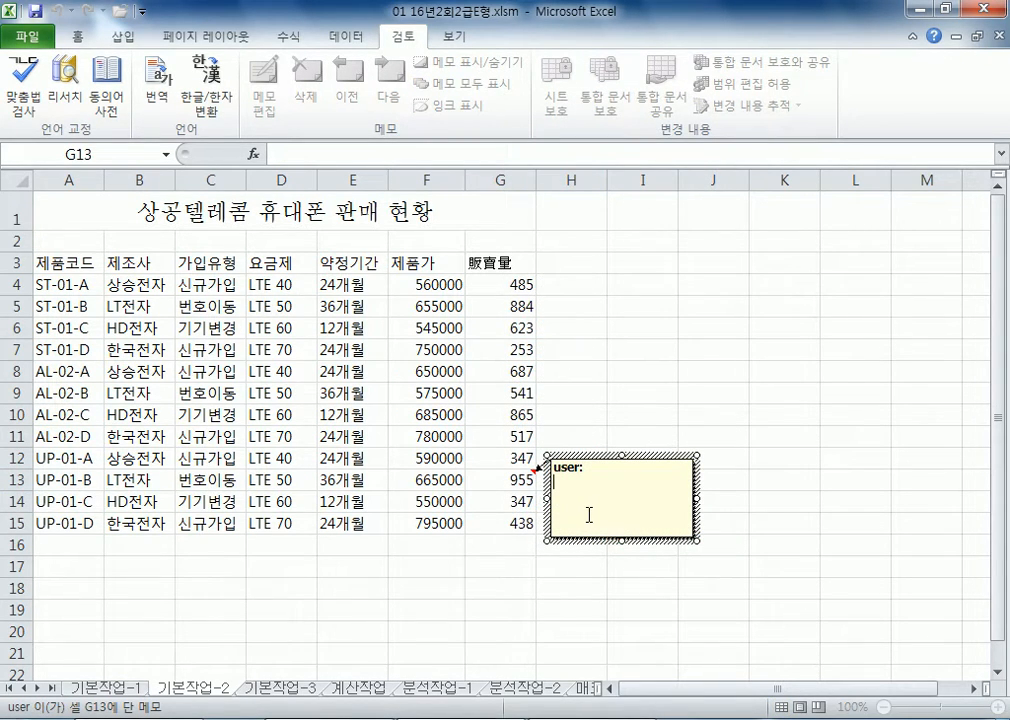
# Step: Replace the default author text in the G13 comment with 최대판매량
pyautogui.moveTo(561, 481); pyautogui.dragTo(537, 461)
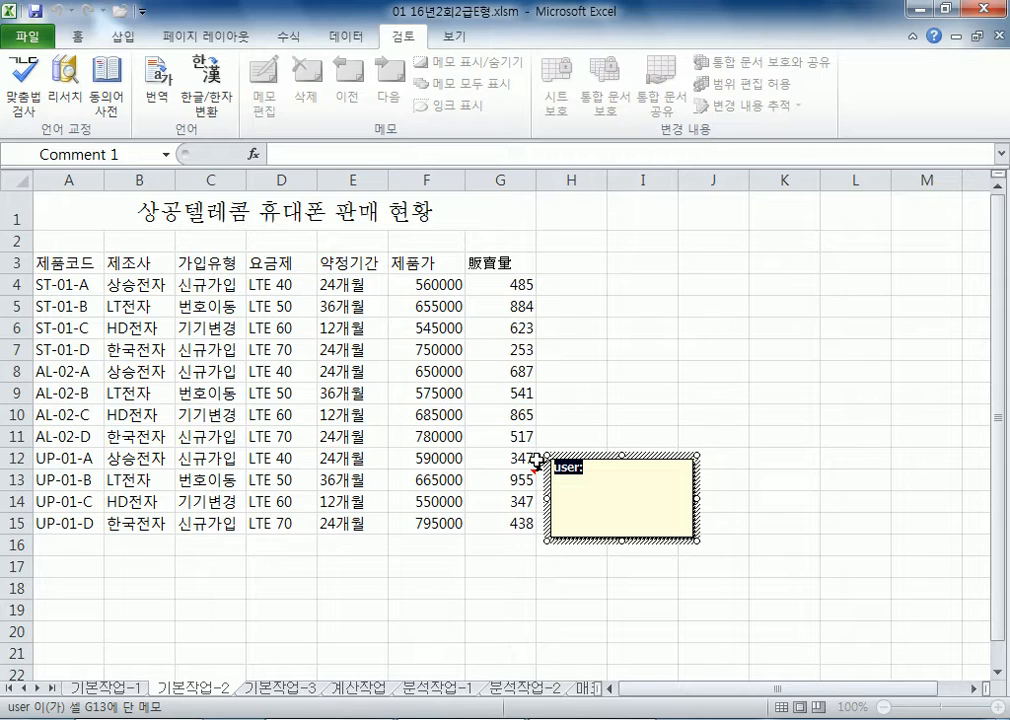
pyautogui.write('chl')
pyautogui.press('BackSpace')
pyautogui.press('BackSpace')
pyautogui.press('BackSpace')
pyautogui.press('Hangul')
pyautogui.write('최대판매량')
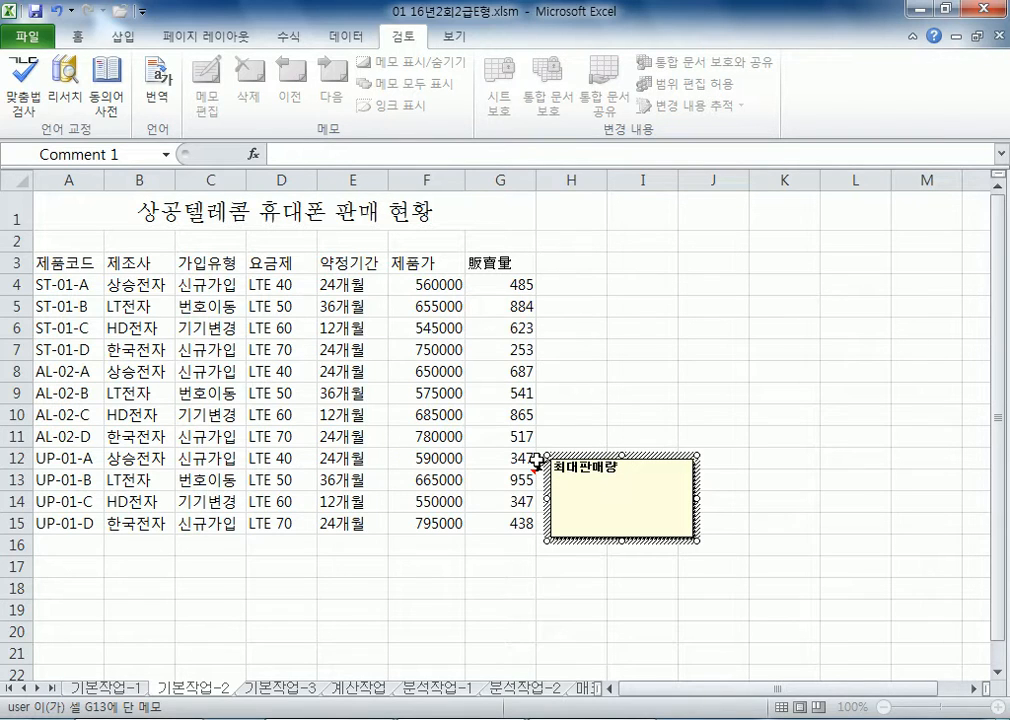
pyautogui.click(655, 457)
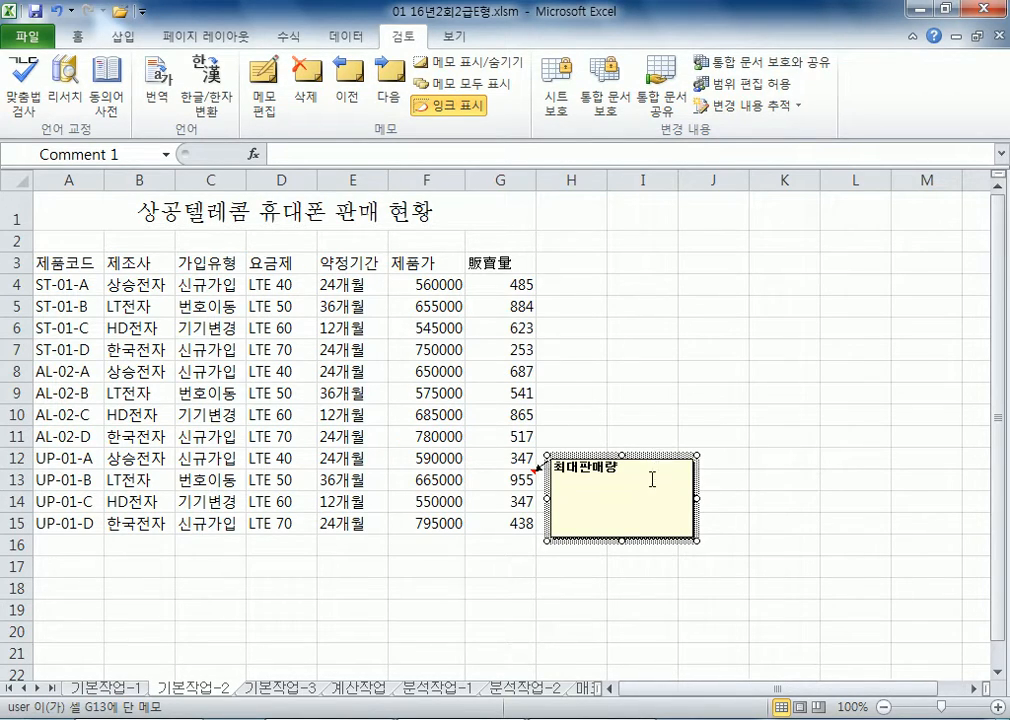
pyautogui.click(649, 481)
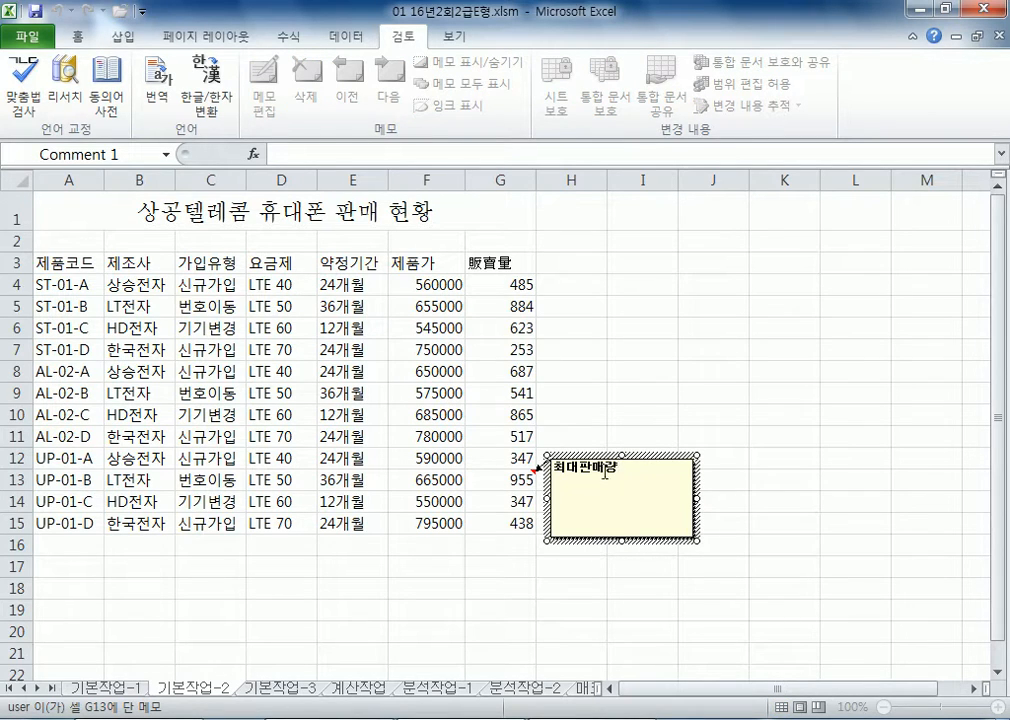
pyautogui.moveTo(616, 470); pyautogui.dragTo(589, 477)
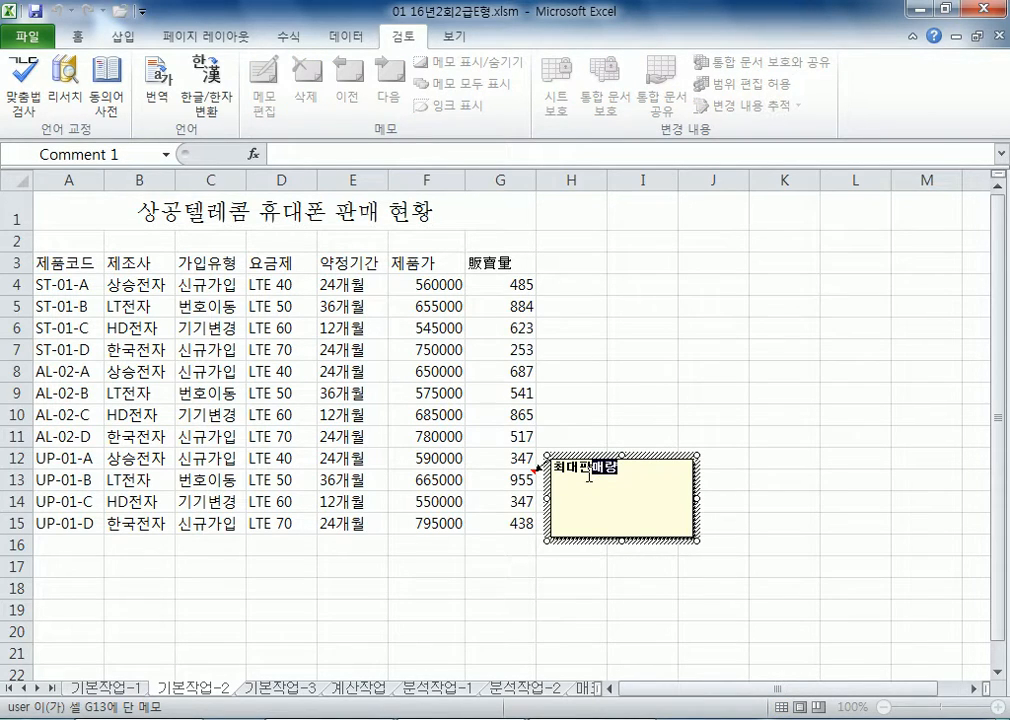
pyautogui.click(659, 462)
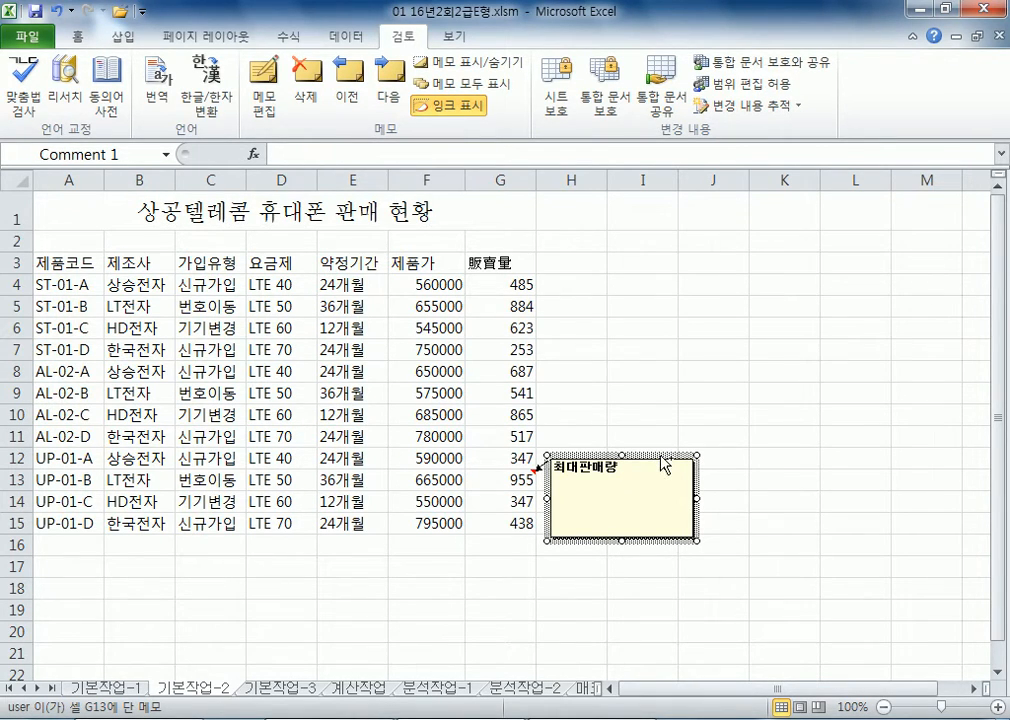
pyautogui.hotkey('ctrl', '1')
pyautogui.moveTo(442, 111); pyautogui.dragTo(640, 57)
pyautogui.click(765, 421)
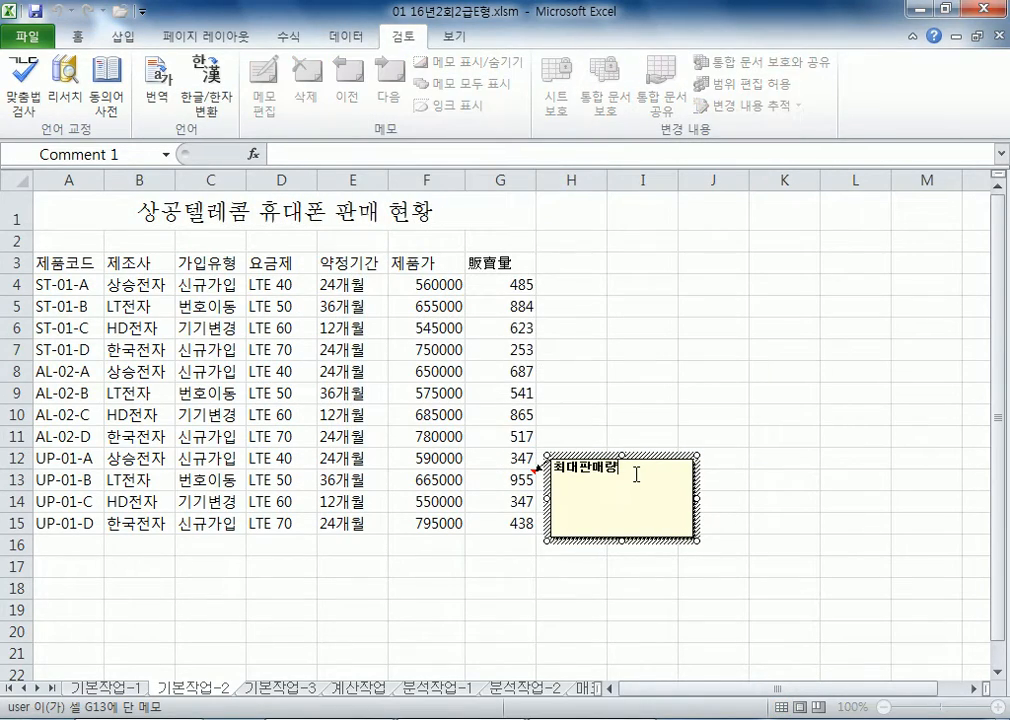
pyautogui.hotkey('ctrl', '1')
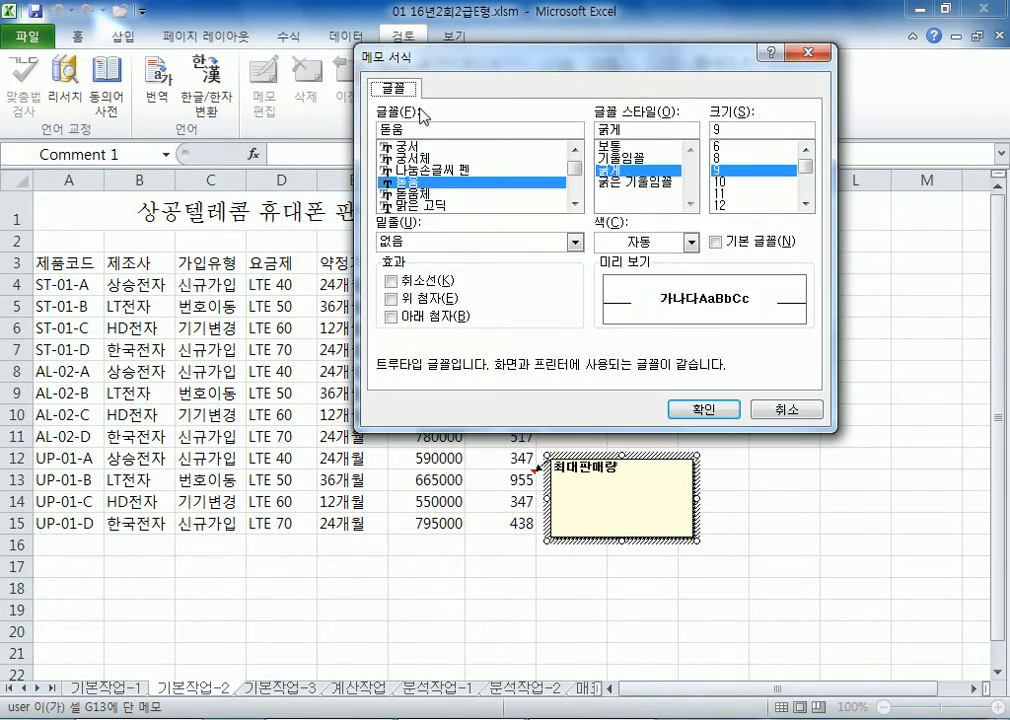
pyautogui.press('Escape')
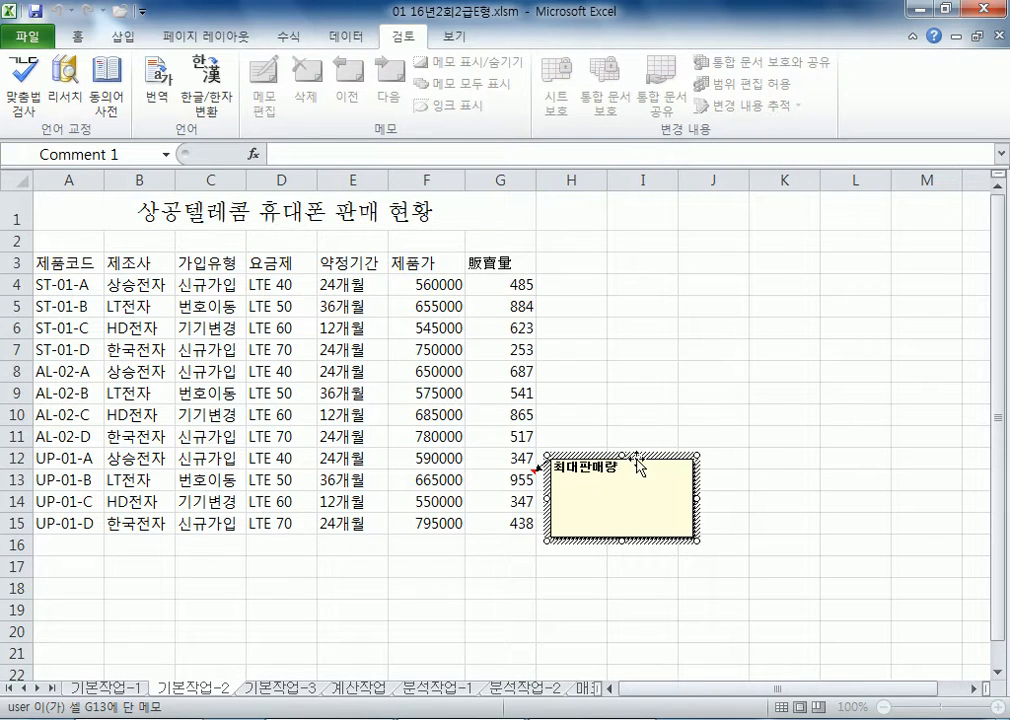
# Step: Turn on automatic size (자동 크기) in the alignment settings of the G13 comment box
pyautogui.click(637, 457)
pyautogui.hotkey('ctrl', '1')
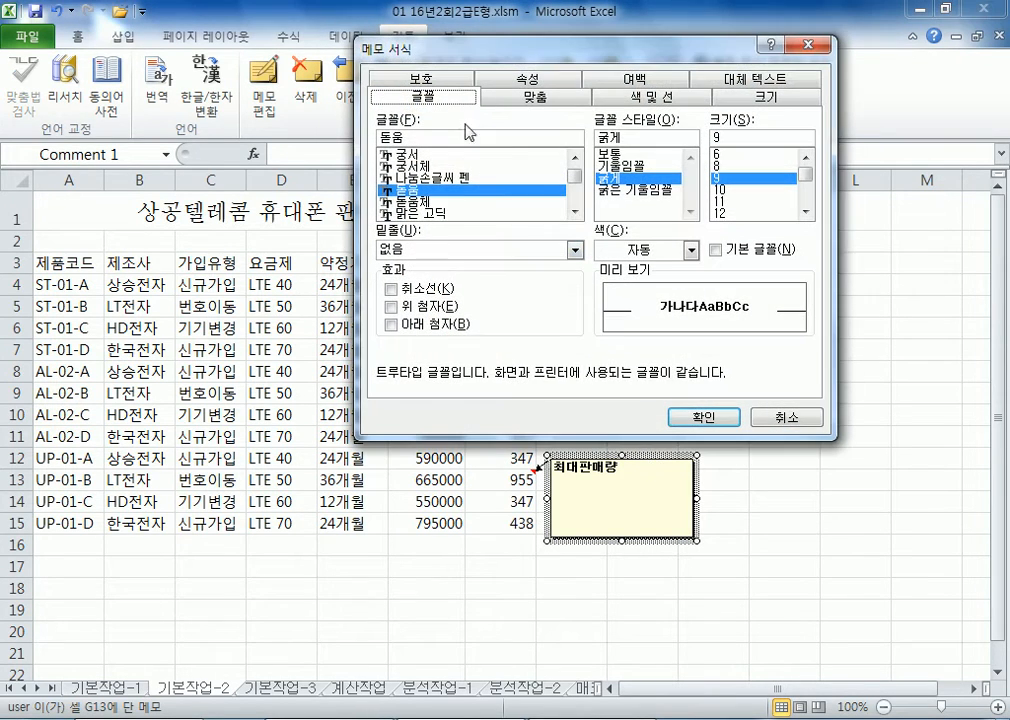
pyautogui.click(523, 102)
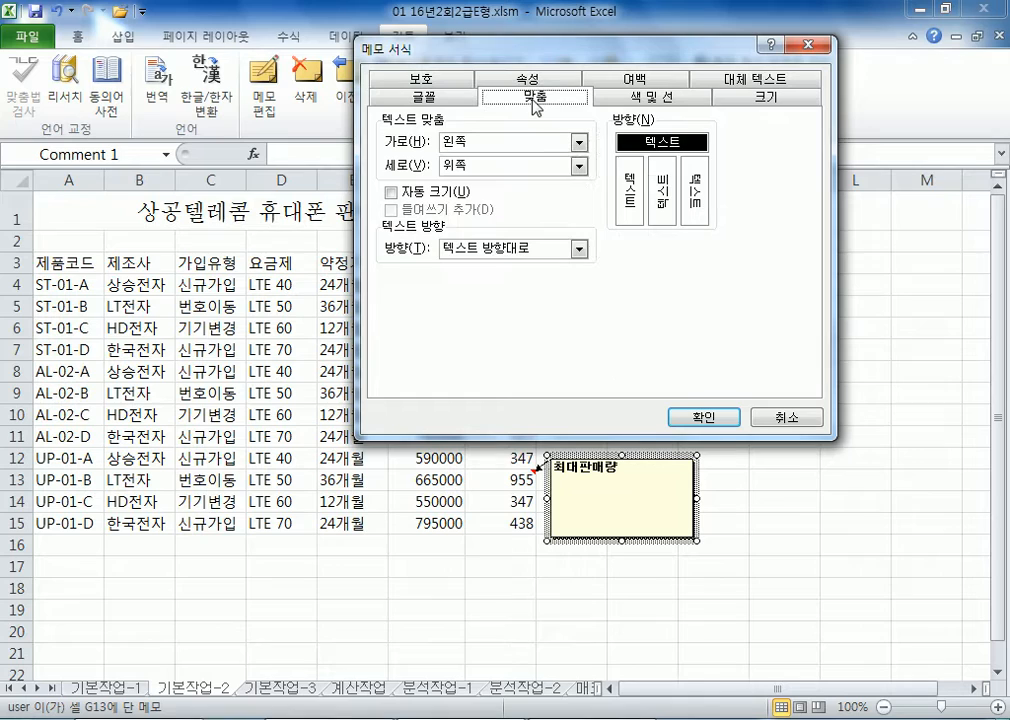
pyautogui.click(462, 193)
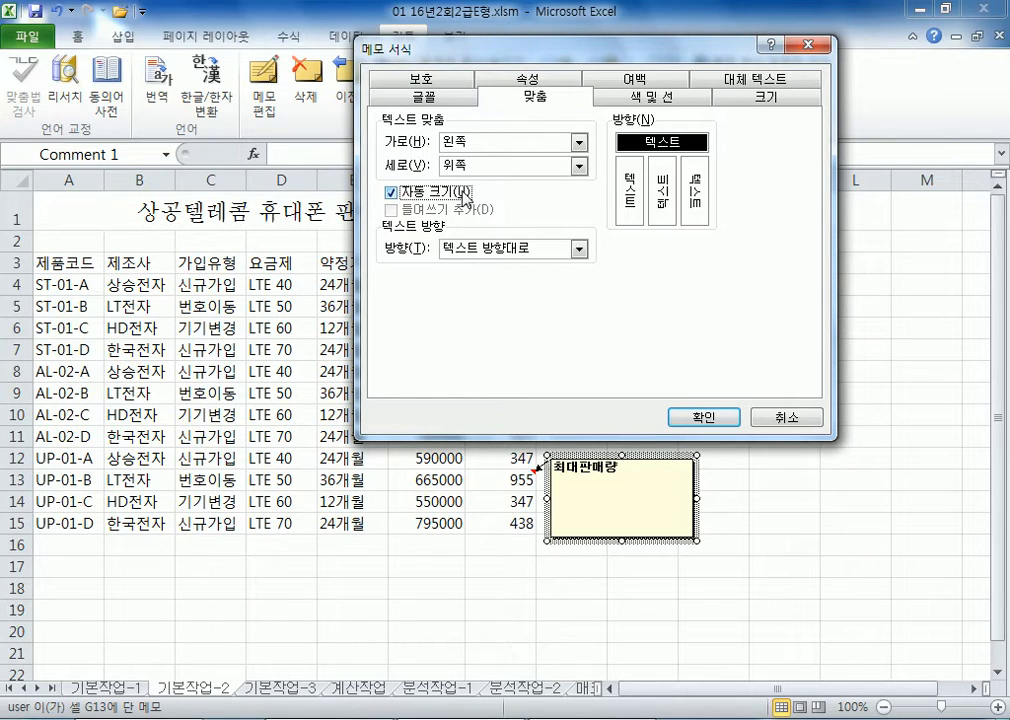
pyautogui.click(704, 416)
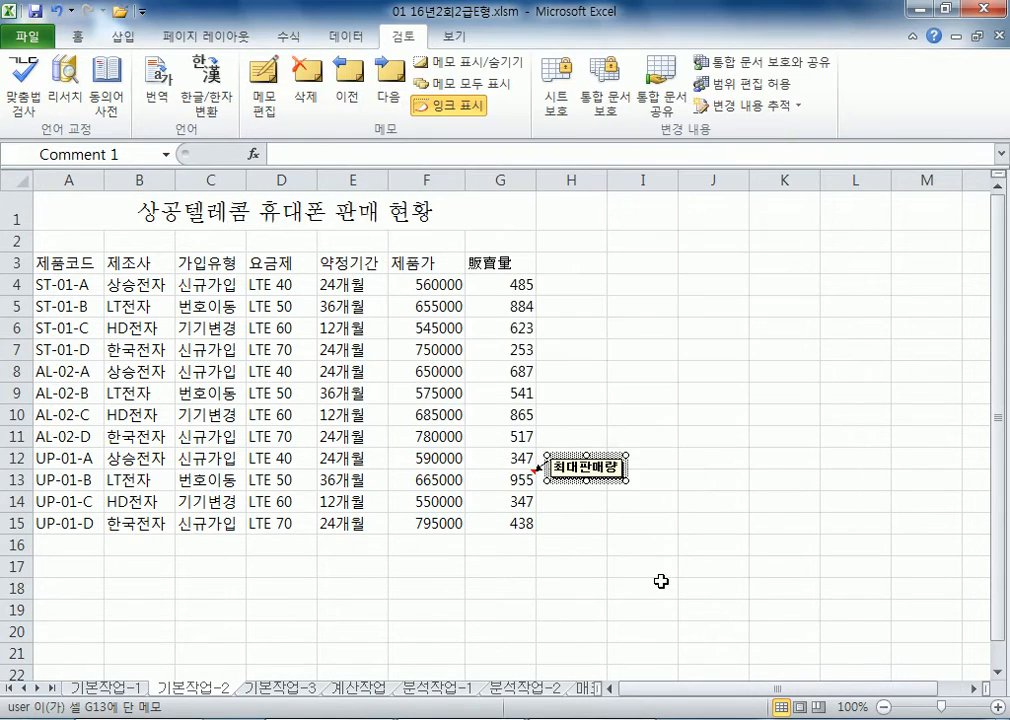
pyautogui.click(817, 424)
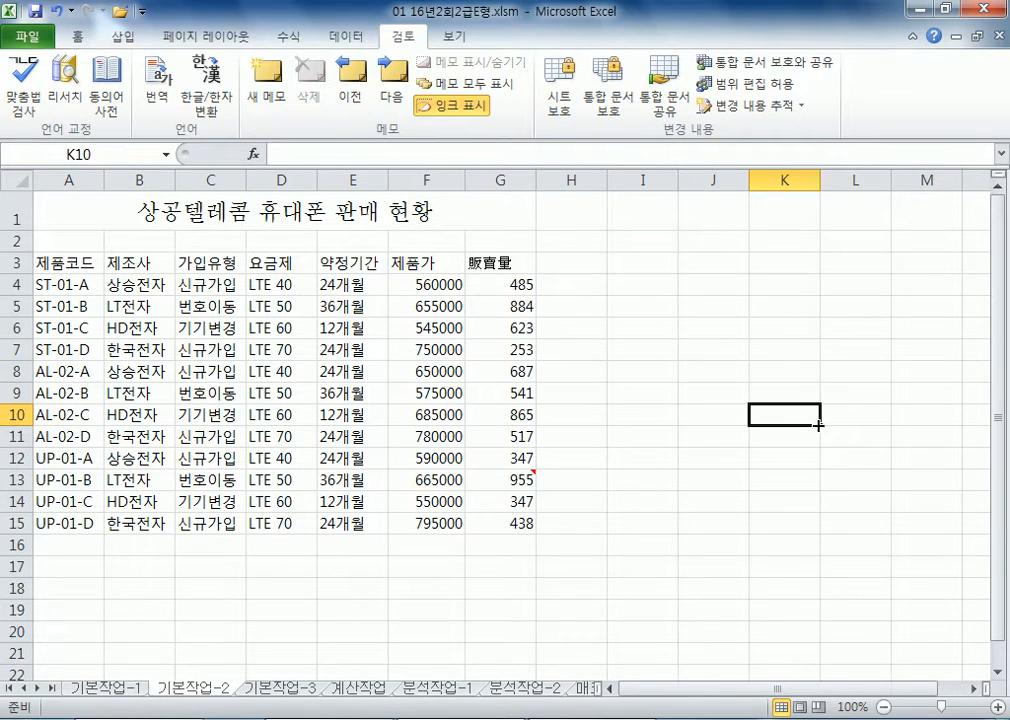
# Step: Keep the comment on cell G13 permanently displayed on the sheet
pyautogui.click(497, 476)
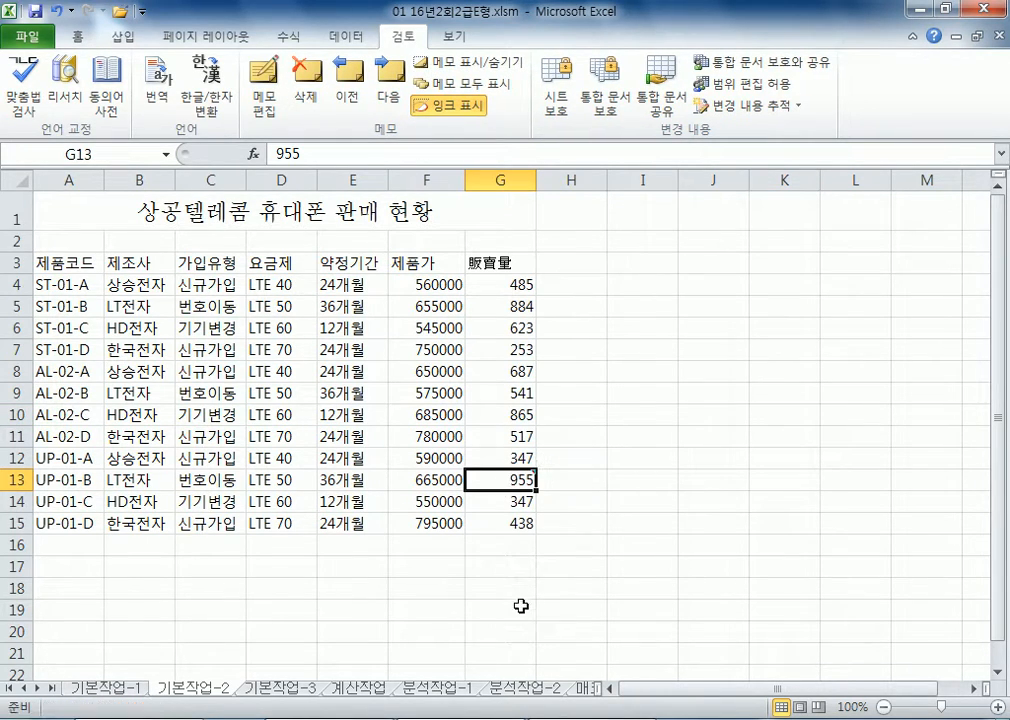
pyautogui.rightClick(502, 473)
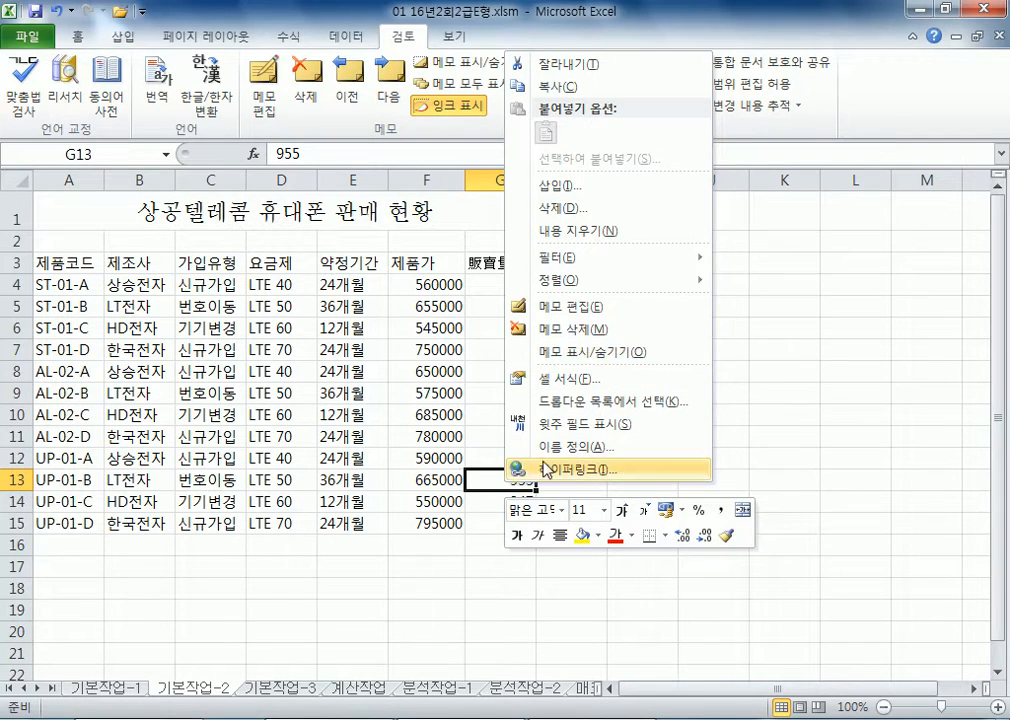
pyautogui.click(491, 480)
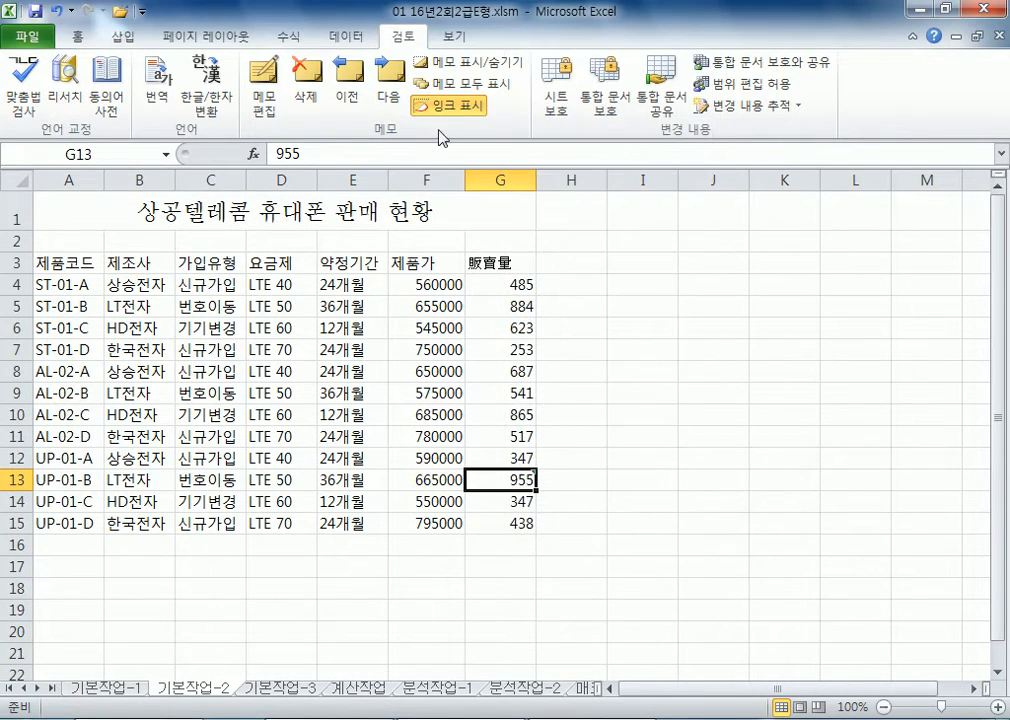
pyautogui.click(457, 70)
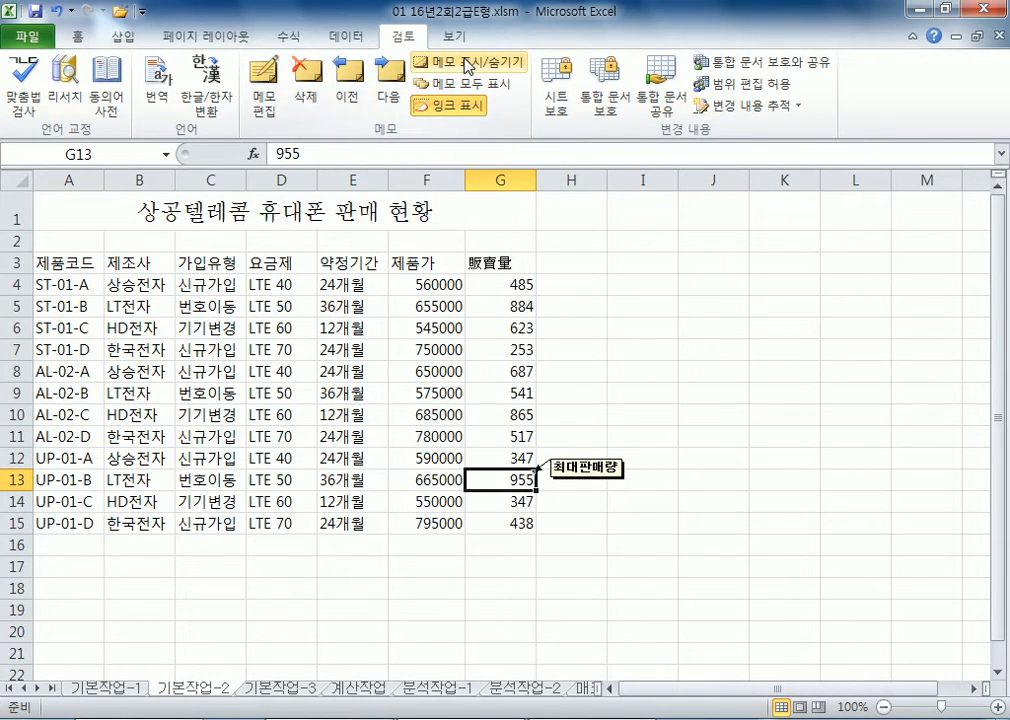
pyautogui.click(580, 570)
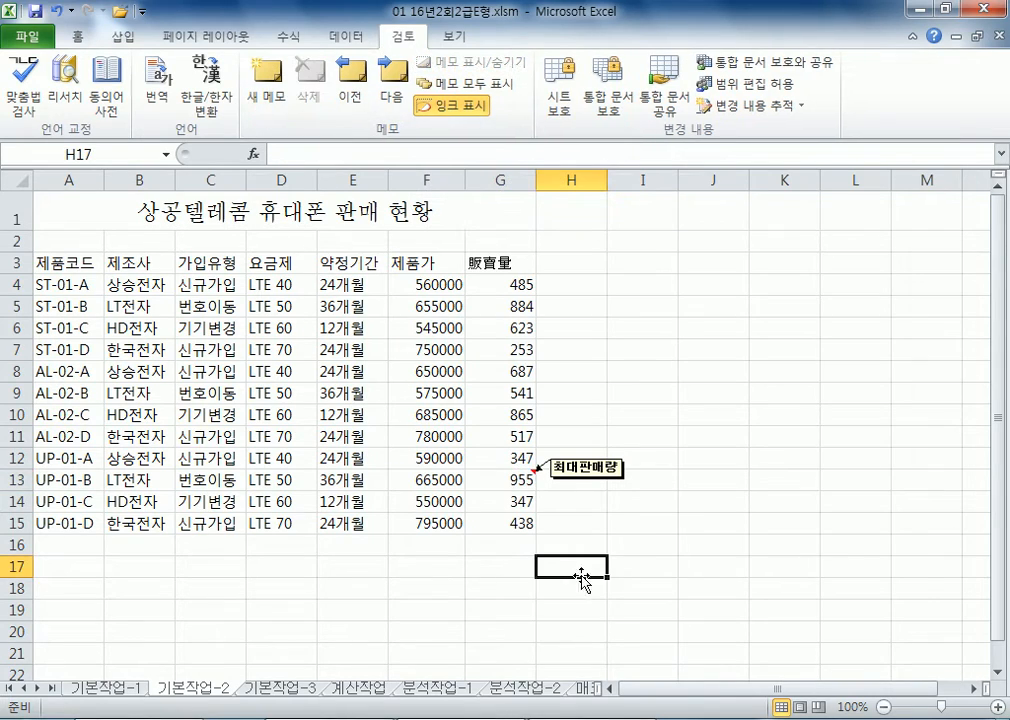
pyautogui.click(516, 482)
pyautogui.click(672, 585)
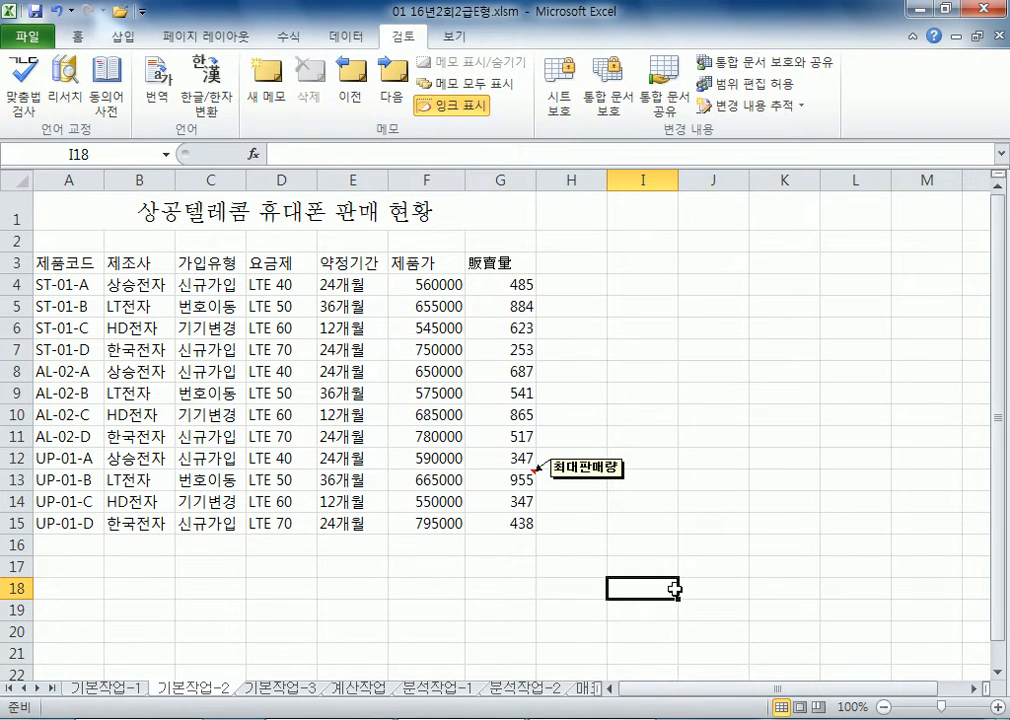
pyautogui.click(518, 480)
pyautogui.click(726, 582)
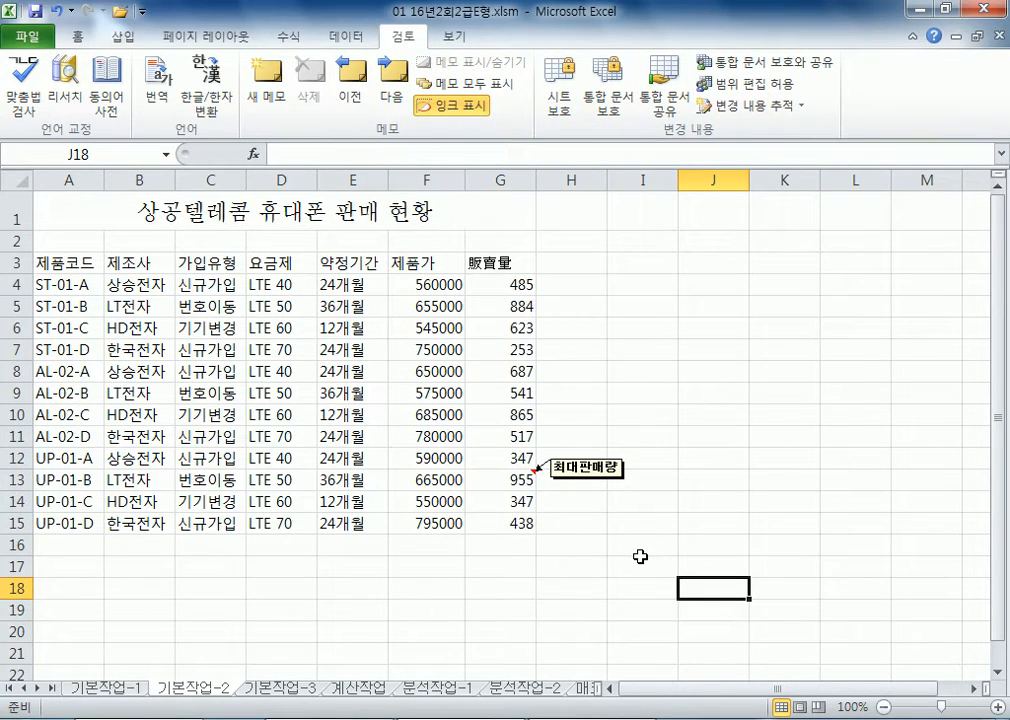
pyautogui.click(503, 480)
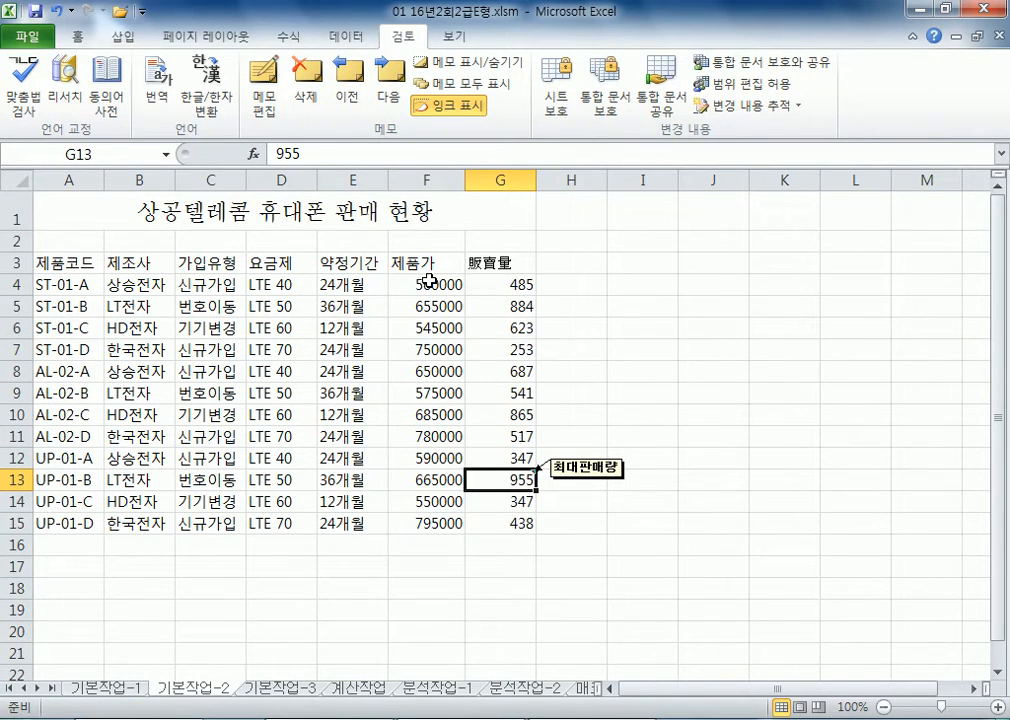
# Step: Apply the comma style to the product prices in F4:F15
pyautogui.moveTo(428, 281); pyautogui.dragTo(462, 521)
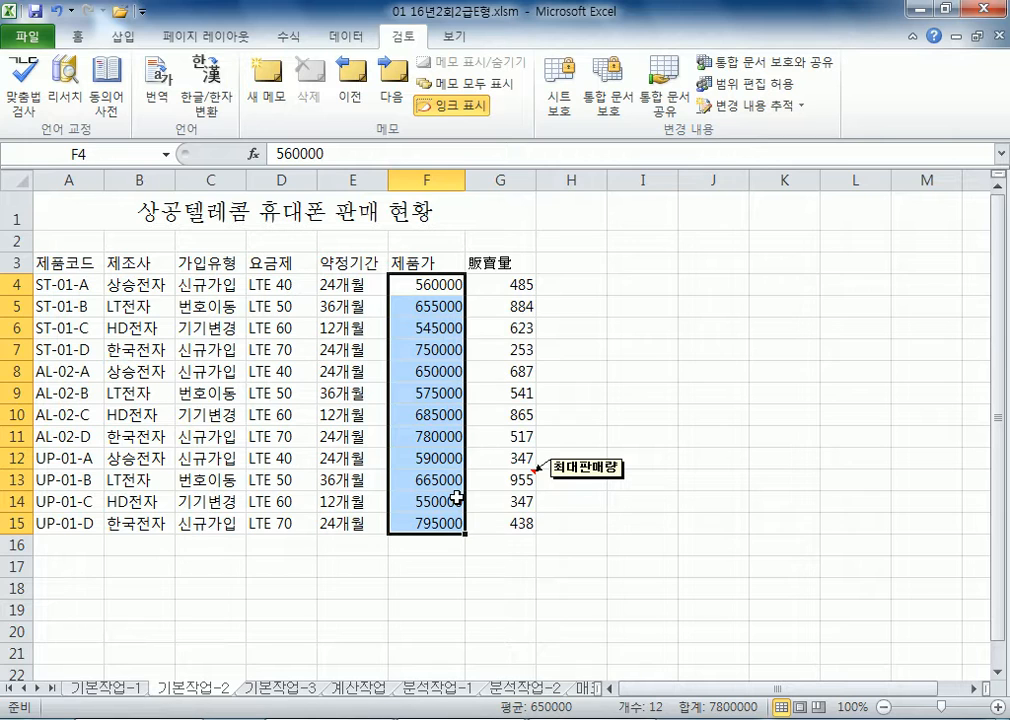
pyautogui.hotkey('ctrl', '1')
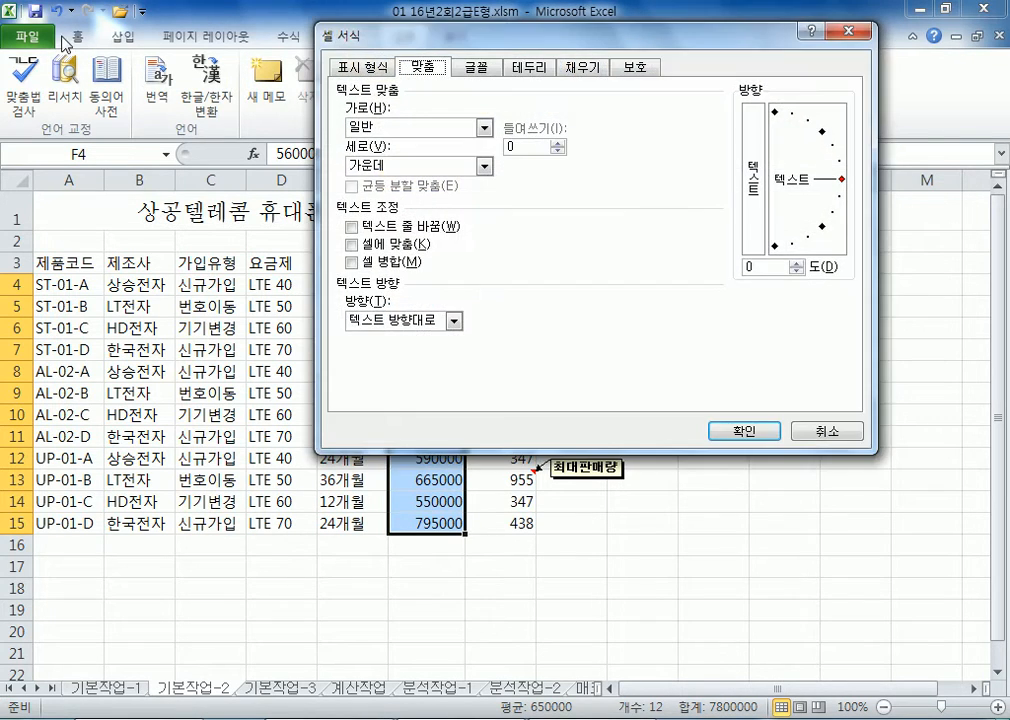
pyautogui.press('Escape')
pyautogui.click(77, 37)
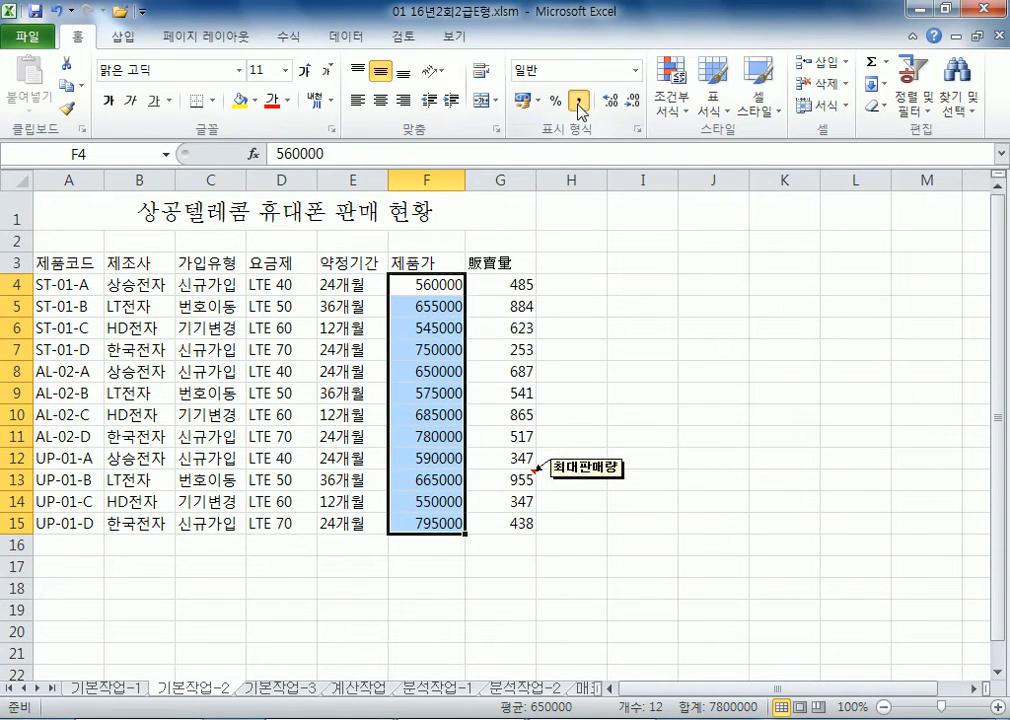
pyautogui.click(579, 101)
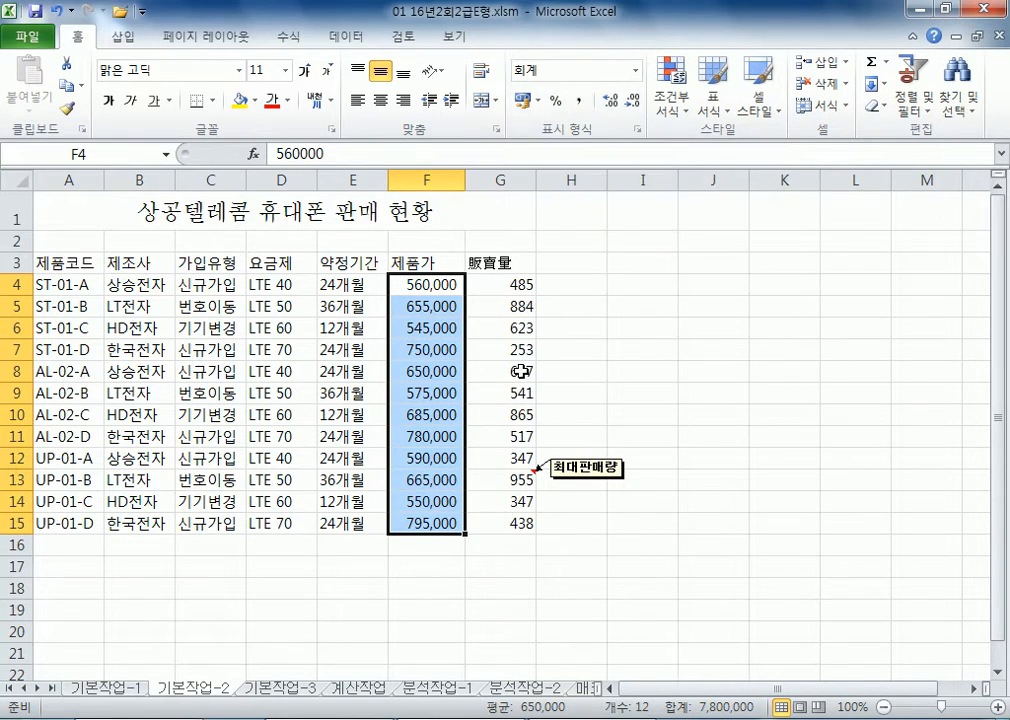
# Step: Give the selected product prices the custom number format #,##0원, based on the existing #,##0 format
pyautogui.hotkey('ctrl', '1')
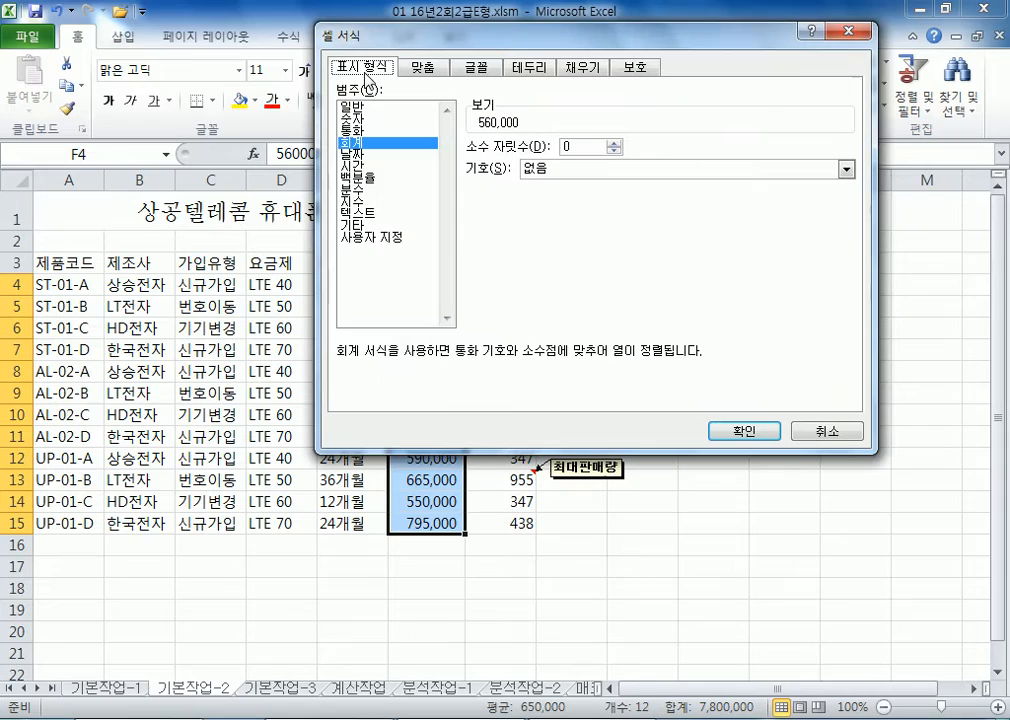
pyautogui.click(372, 237)
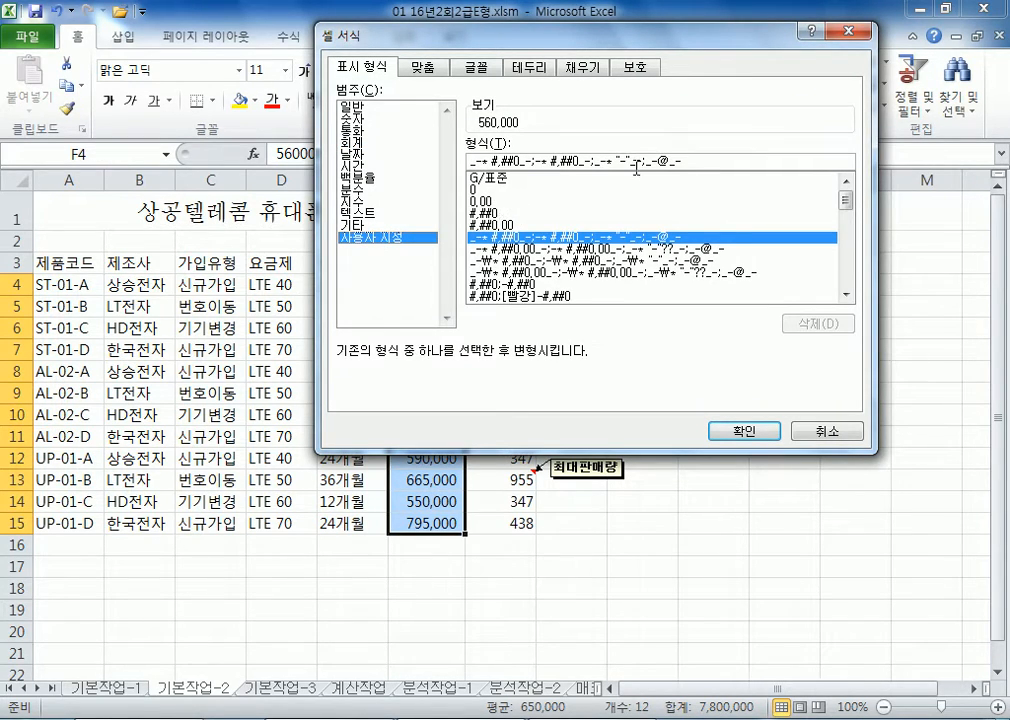
pyautogui.click(480, 214)
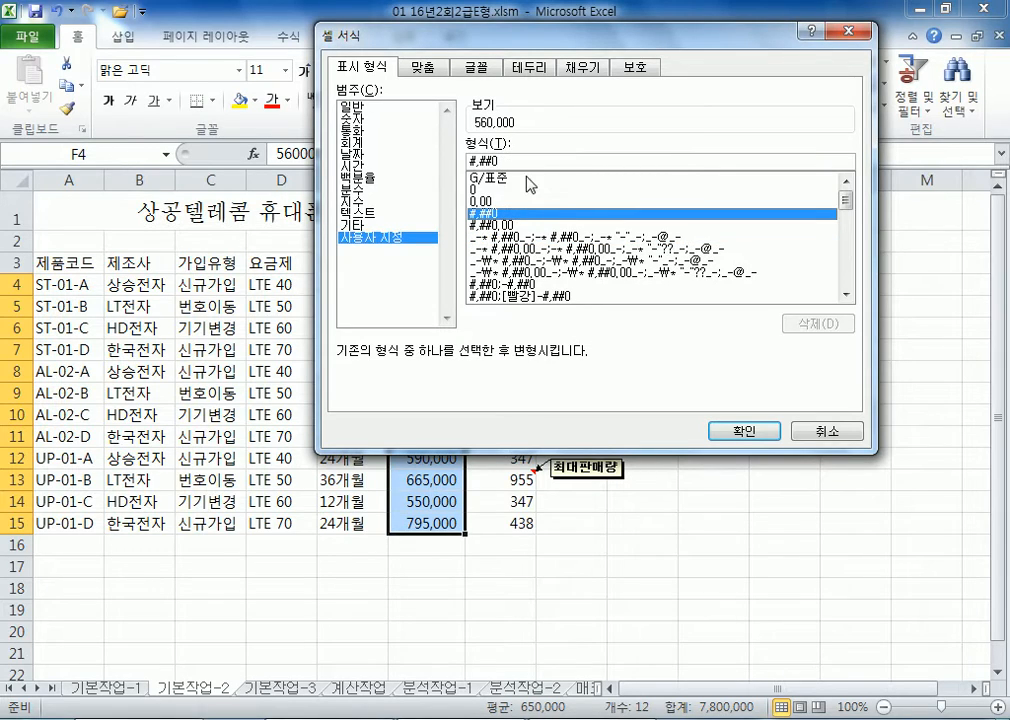
pyautogui.write('원')
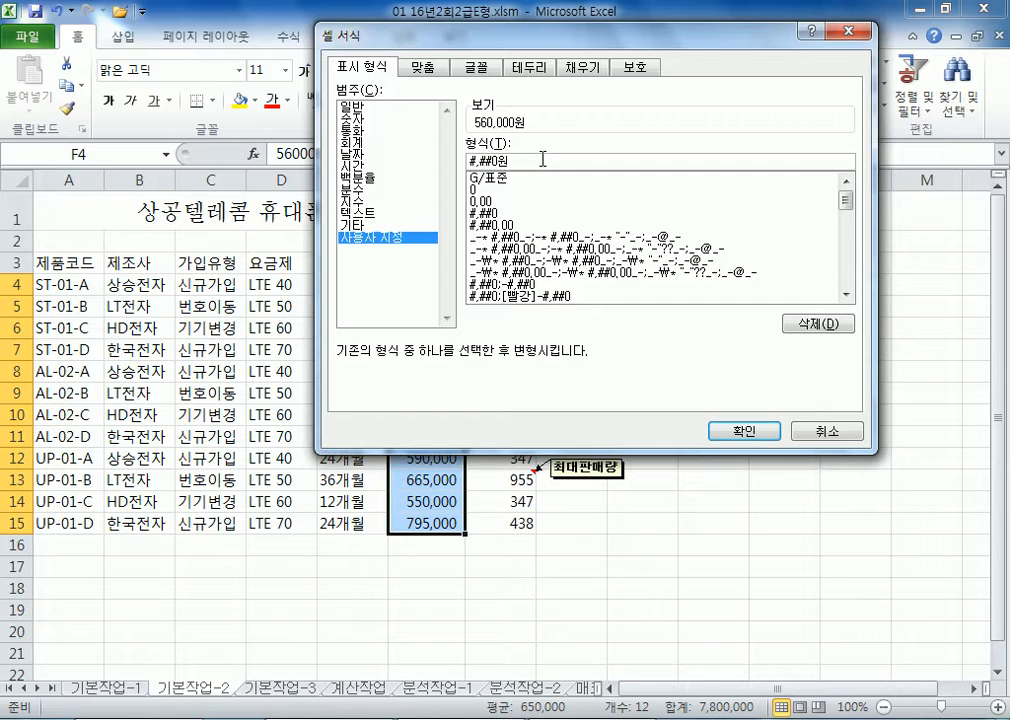
pyautogui.click(738, 431)
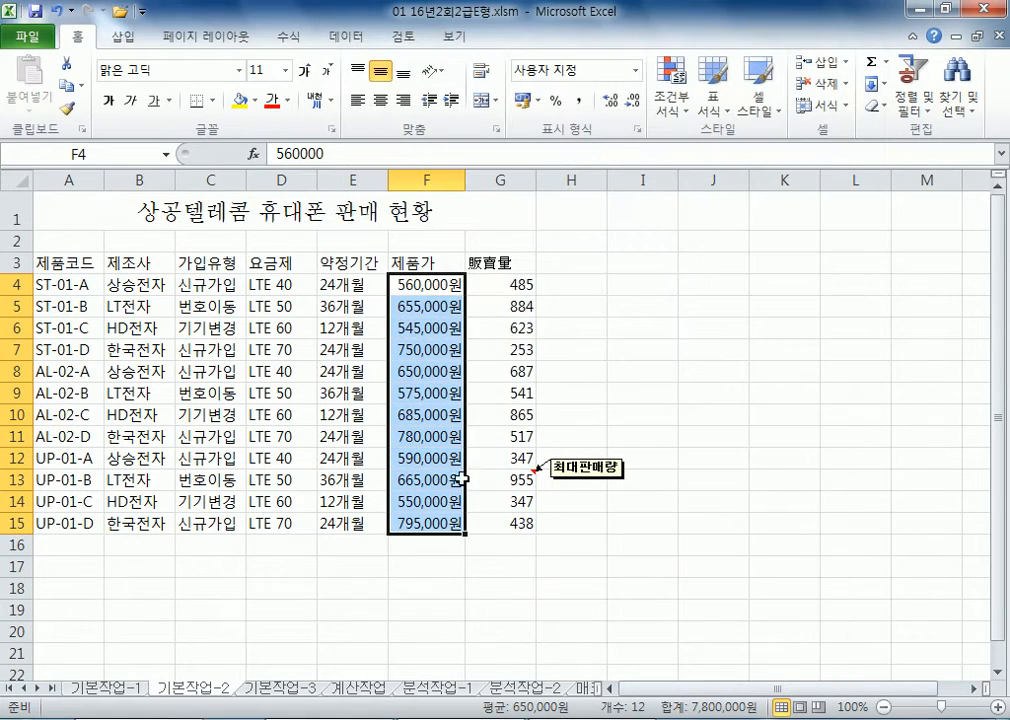
# Step: Launch Notepad (notepad) through the system's program search and move its window up so the whole text area is usable
pyautogui.press('super')
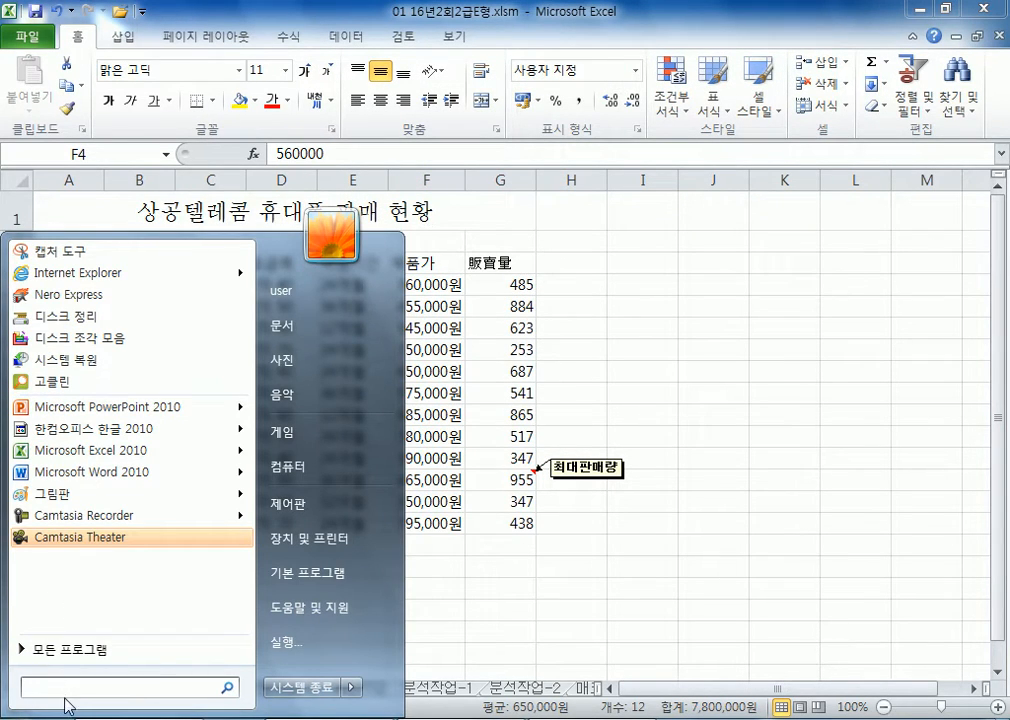
pyautogui.write('n')
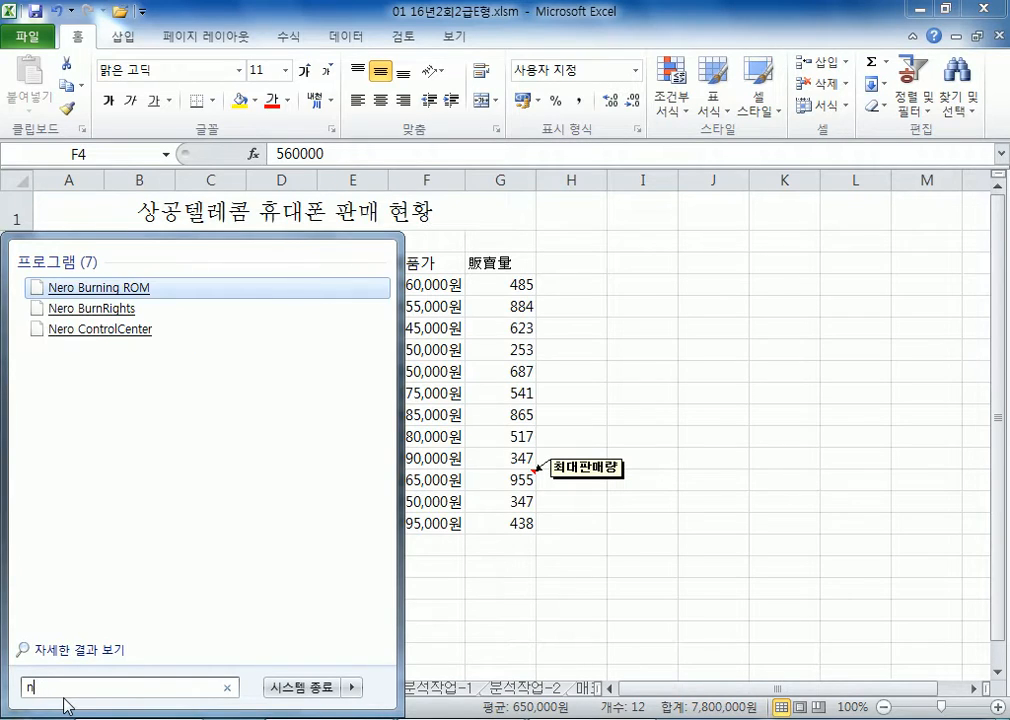
pyautogui.write('orepad')
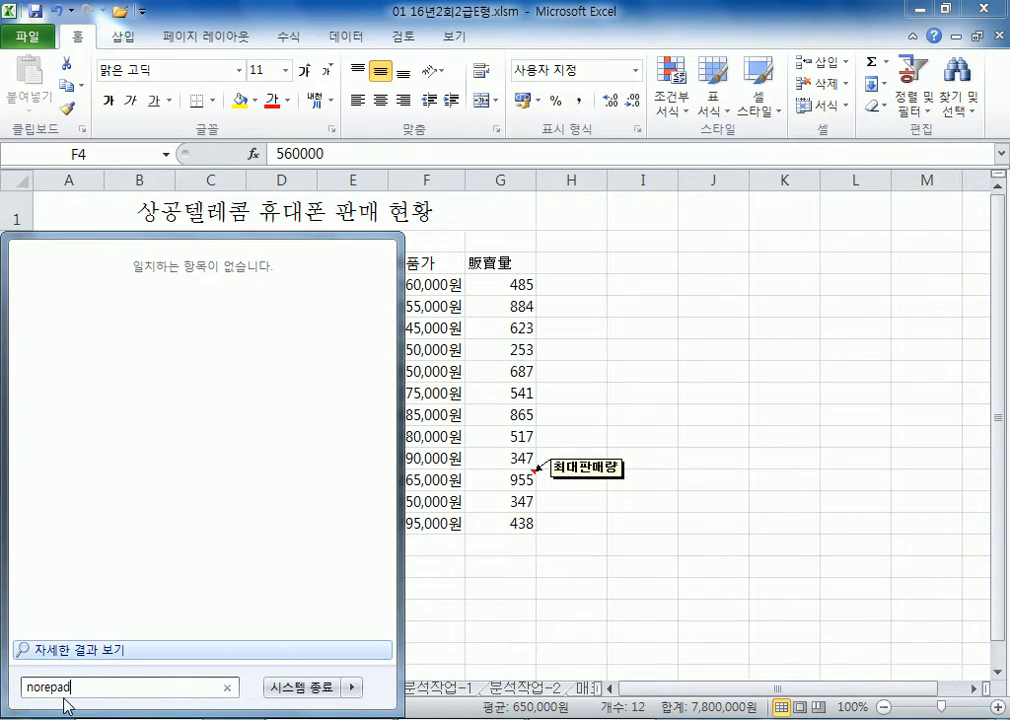
pyautogui.press('Left')
pyautogui.press('Left')
pyautogui.press('Left')
pyautogui.press('Left')
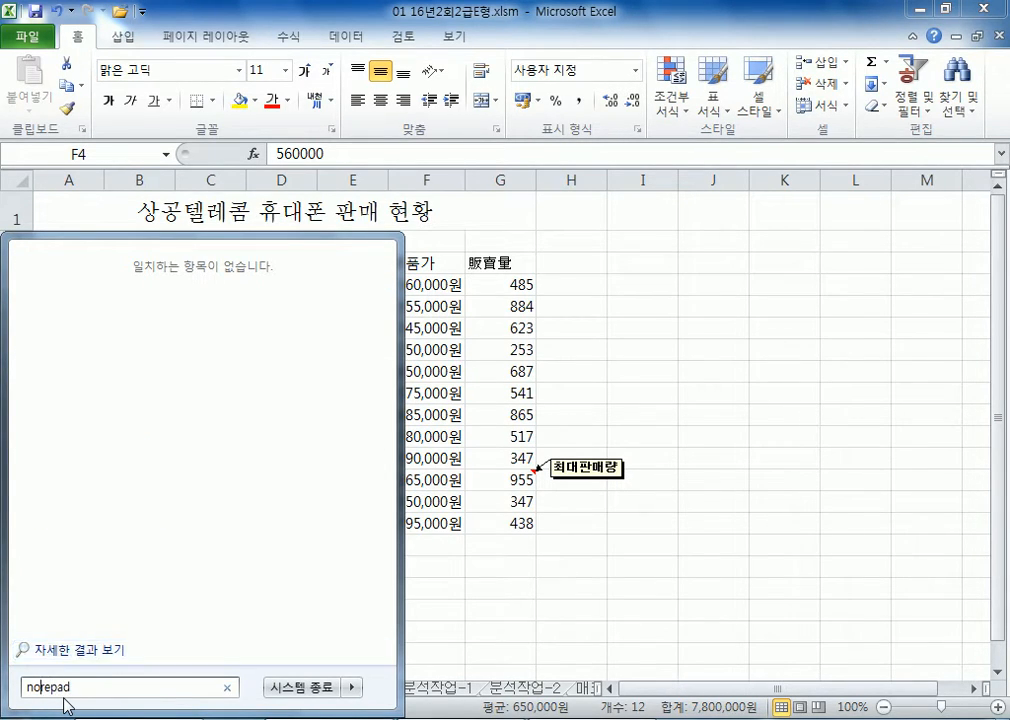
pyautogui.press('Delete')
pyautogui.write('t')
pyautogui.press('Return')
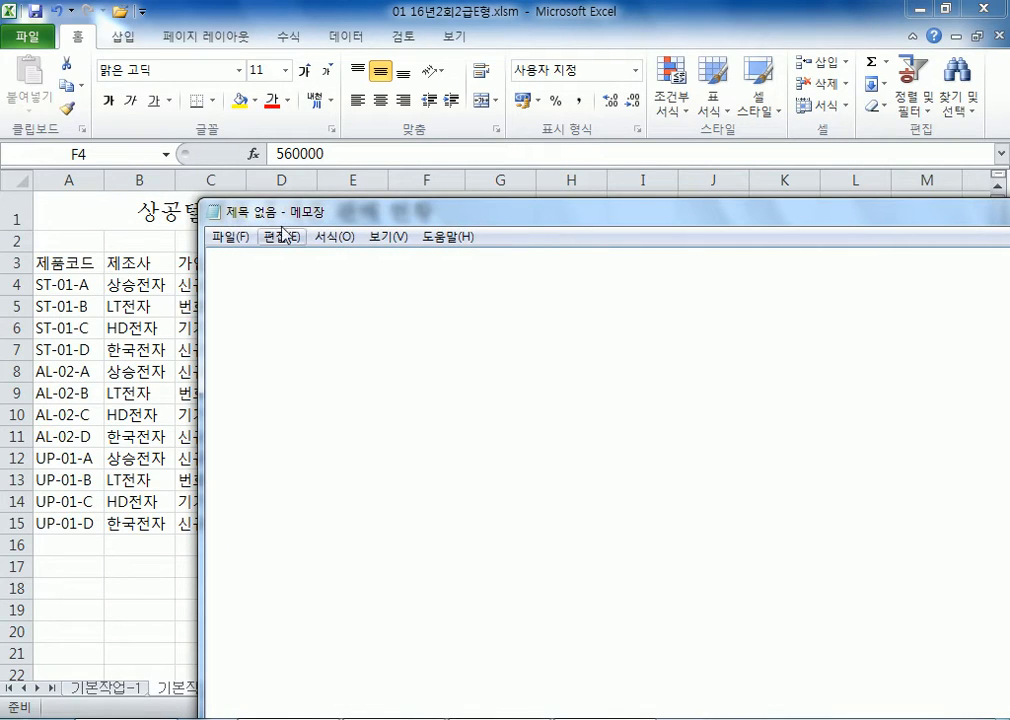
pyautogui.moveTo(343, 222); pyautogui.dragTo(176, 44)
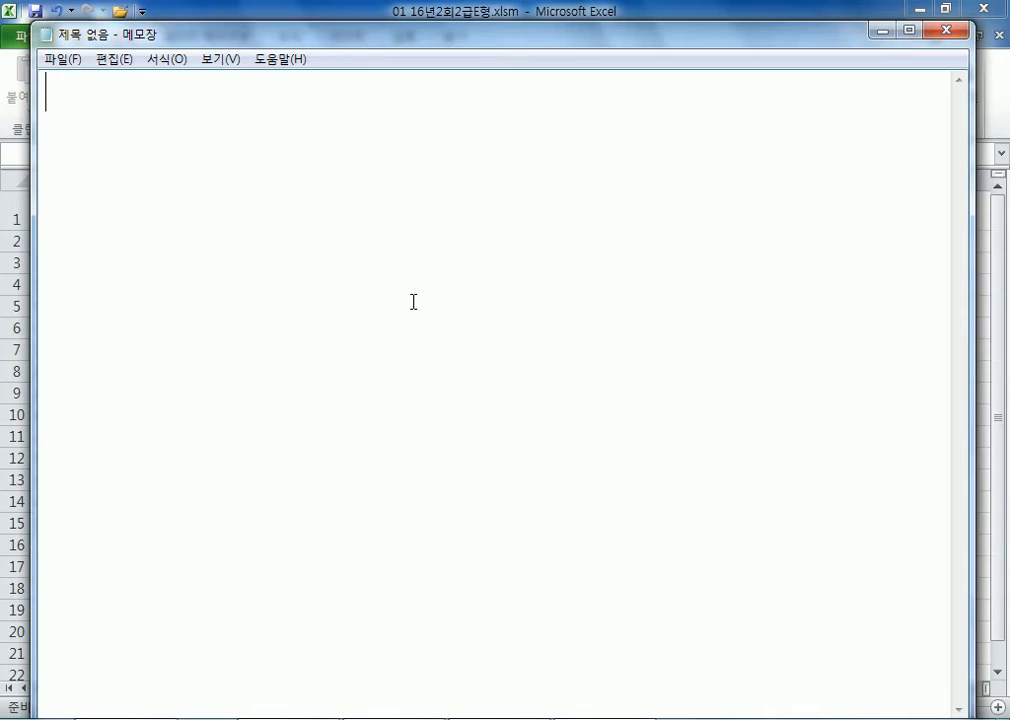
# Step: Write the heading 사용자 지정 서식 in the note, with the format code #,##0원 on the line below
pyautogui.write('사용자 지정 ')
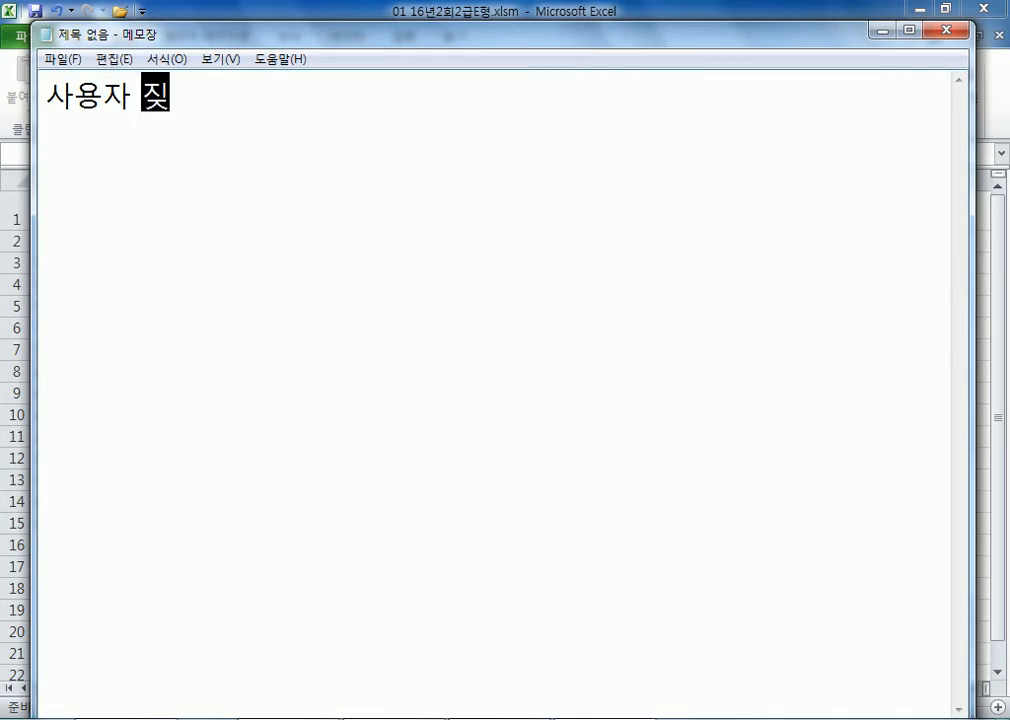
pyautogui.write('서식 ')
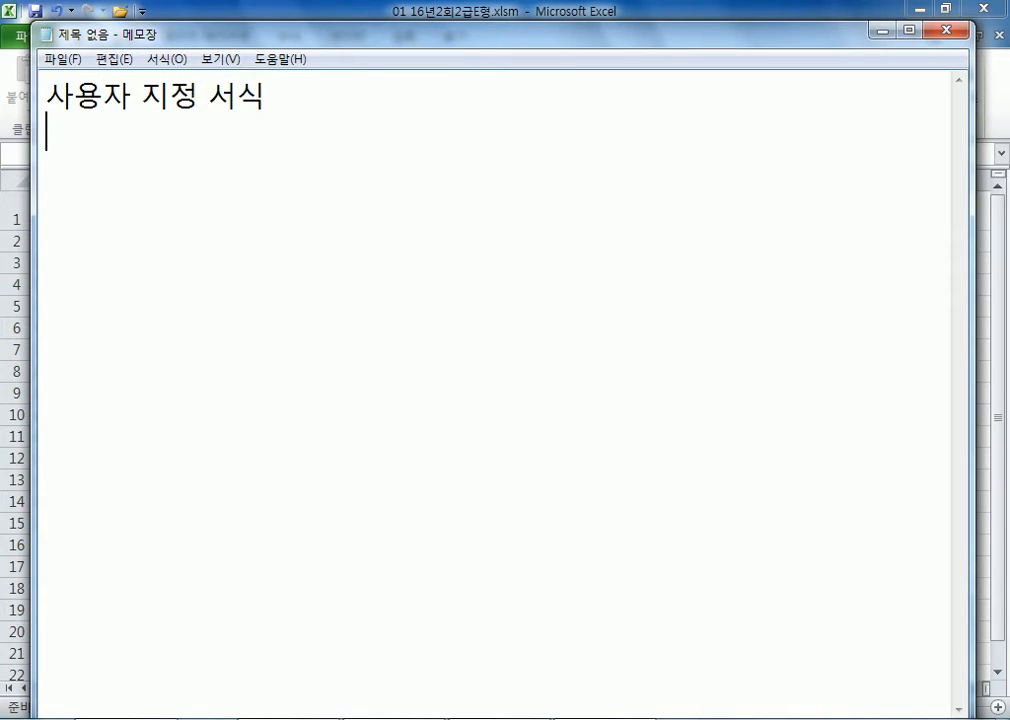
pyautogui.write('#,##0')
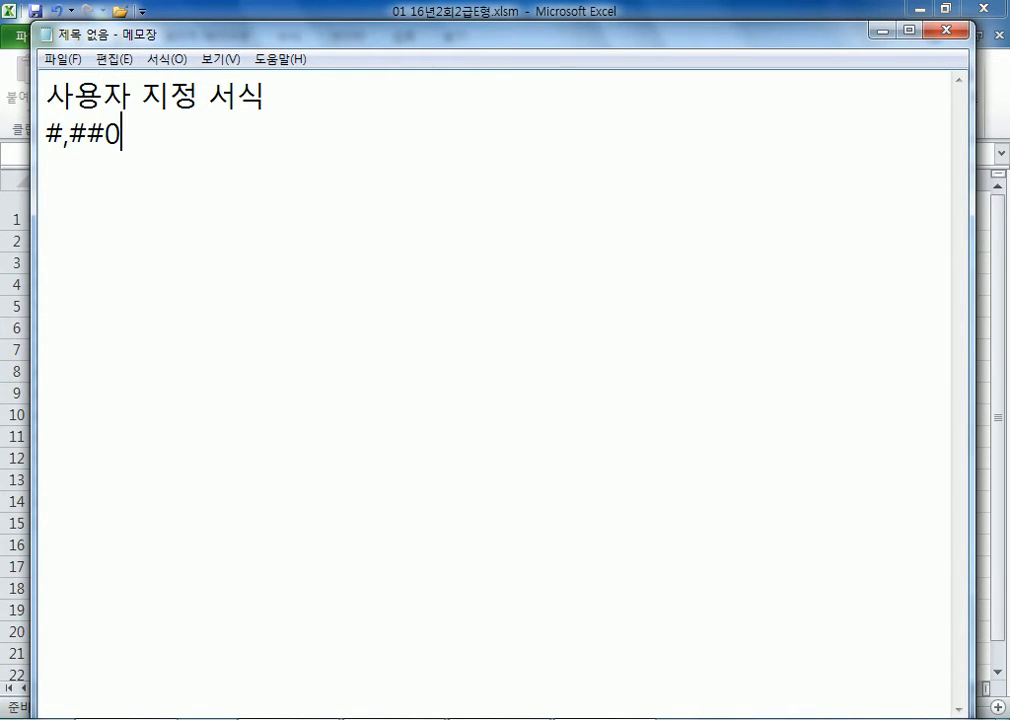
pyautogui.write('원')
pyautogui.press('Return')
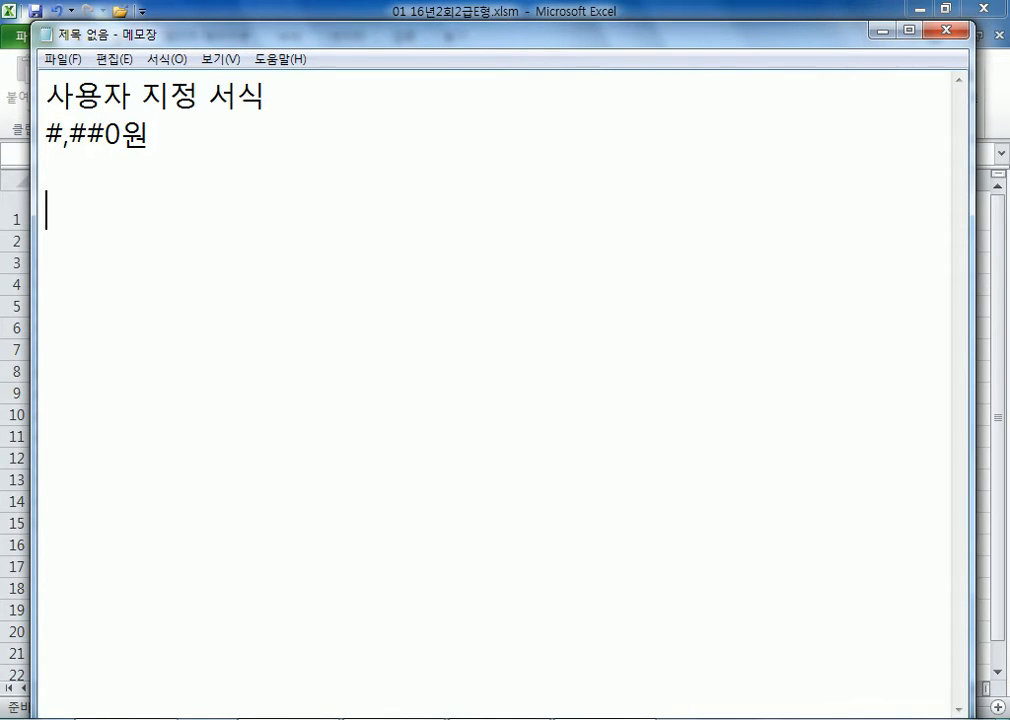
# Step: List the format symbols #, comma and 0 on separate lines below the format code, leaving a blank line between
pyautogui.write('#')
pyautogui.press('Return')
pyautogui.write(',')
pyautogui.press('Return')
pyautogui.write('0')
# Step: Add the explanation ": 유효숫자" after the # symbol in the list
pyautogui.press('Up')
pyautogui.press('Up')
pyautogui.write(': ')
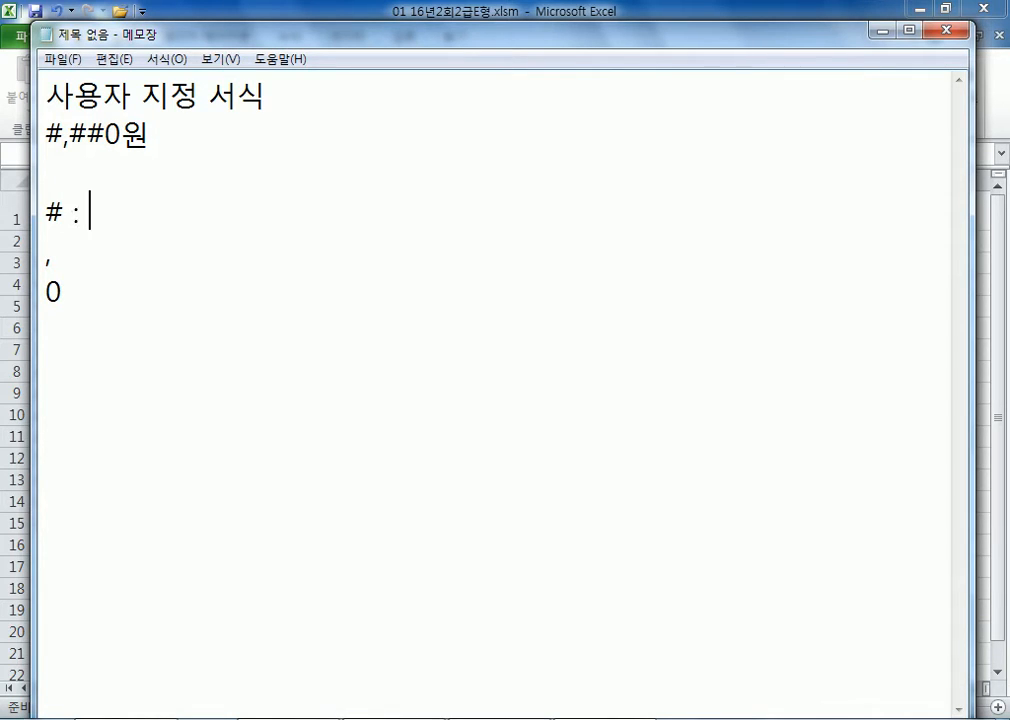
pyautogui.write('ㅇ유효숫가')
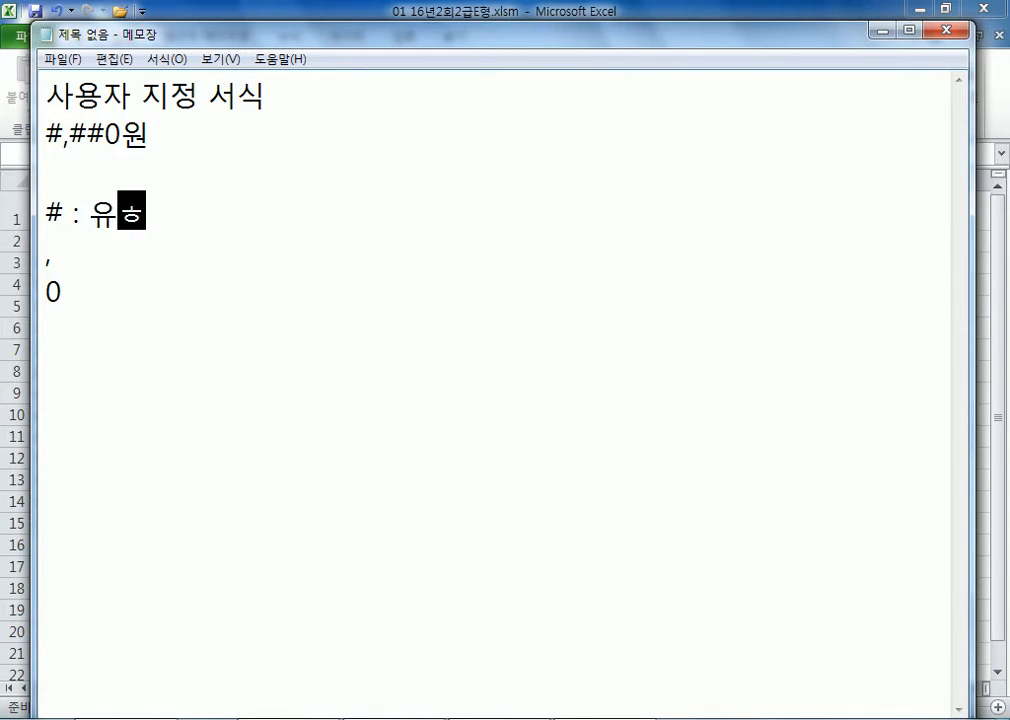
pyautogui.press('BackSpace')
pyautogui.press('BackSpace')
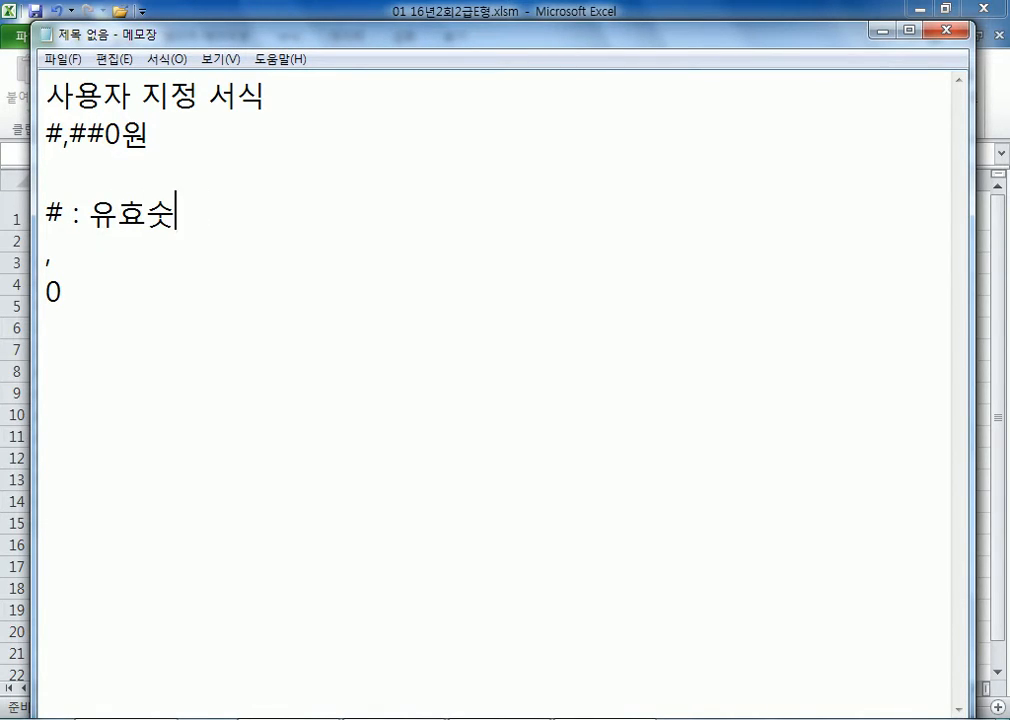
pyautogui.write('자')
# Step: Add the explanation ": 1000단위마다 구분기호를 넣는 것" after the comma symbol
pyautogui.press('Down')
pyautogui.write(': 100')
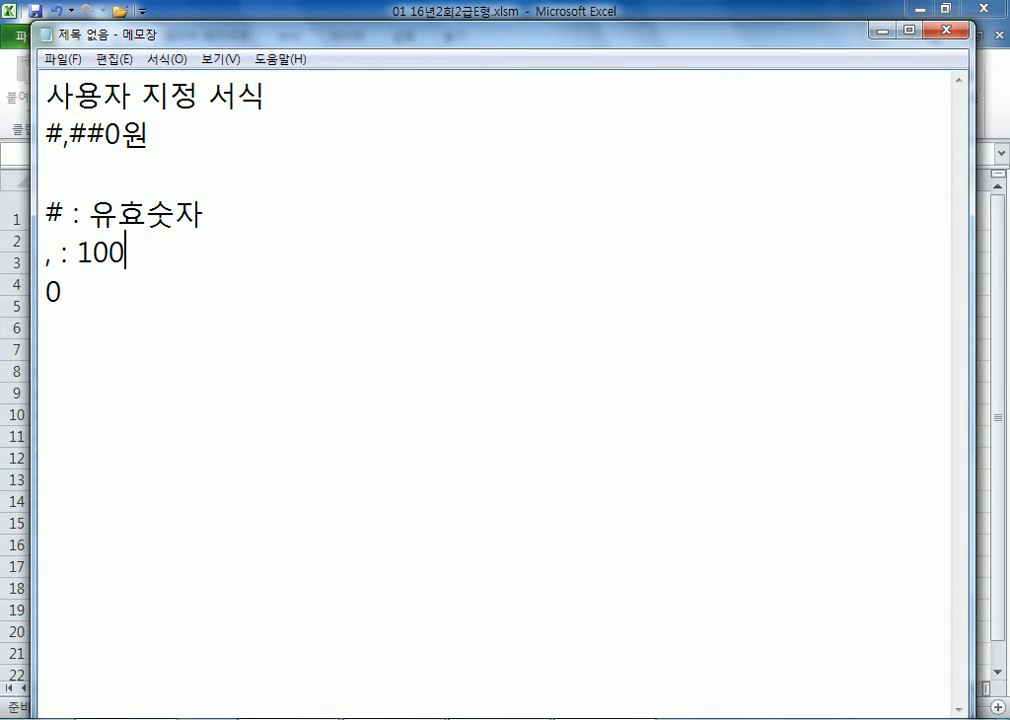
pyautogui.write('0단위마다 구분기호')
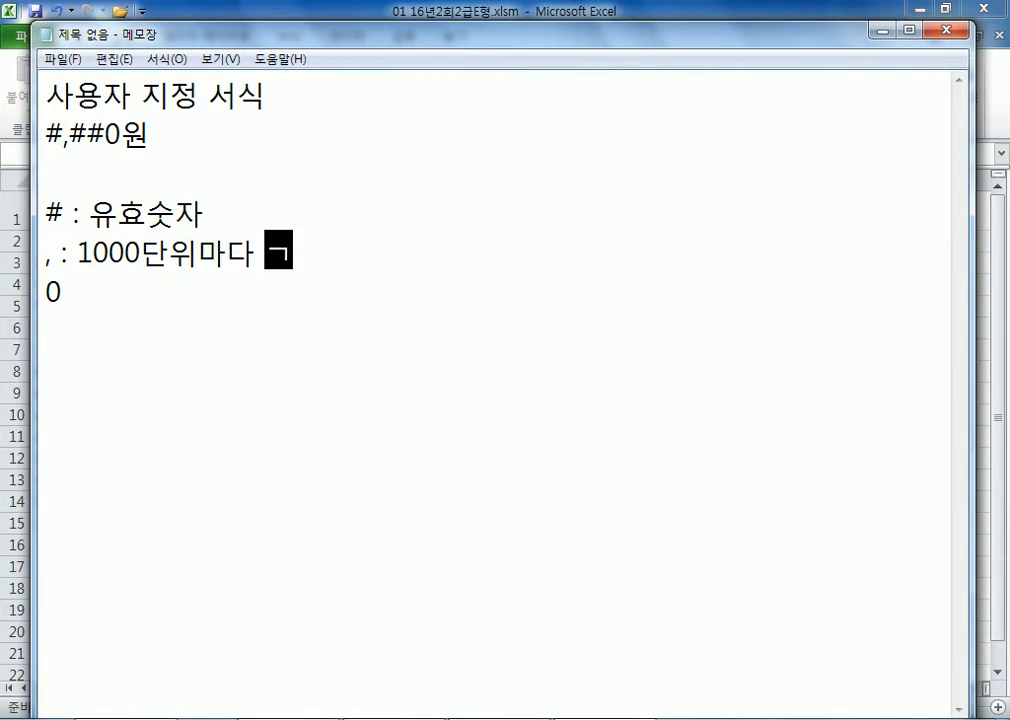
pyautogui.write('를 넣는 것')
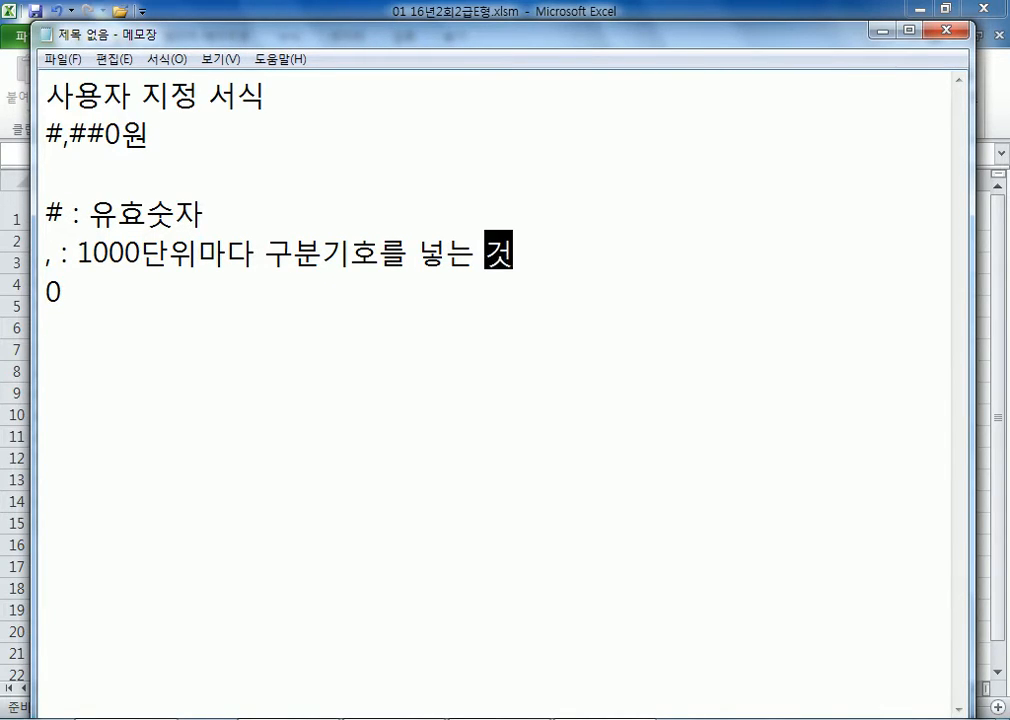
# Step: Add the explanation ": 무조건 자리수를 확보" after the 0 symbol in the list
pyautogui.press('Down')
pyautogui.write(': ')
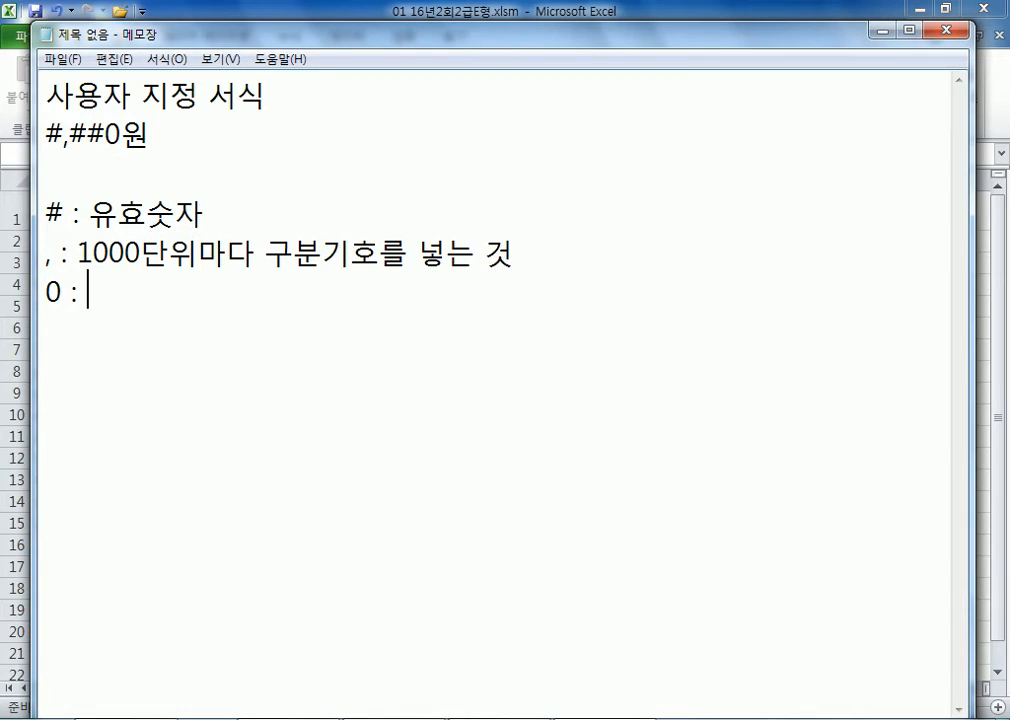
pyautogui.write('무조건 자리')
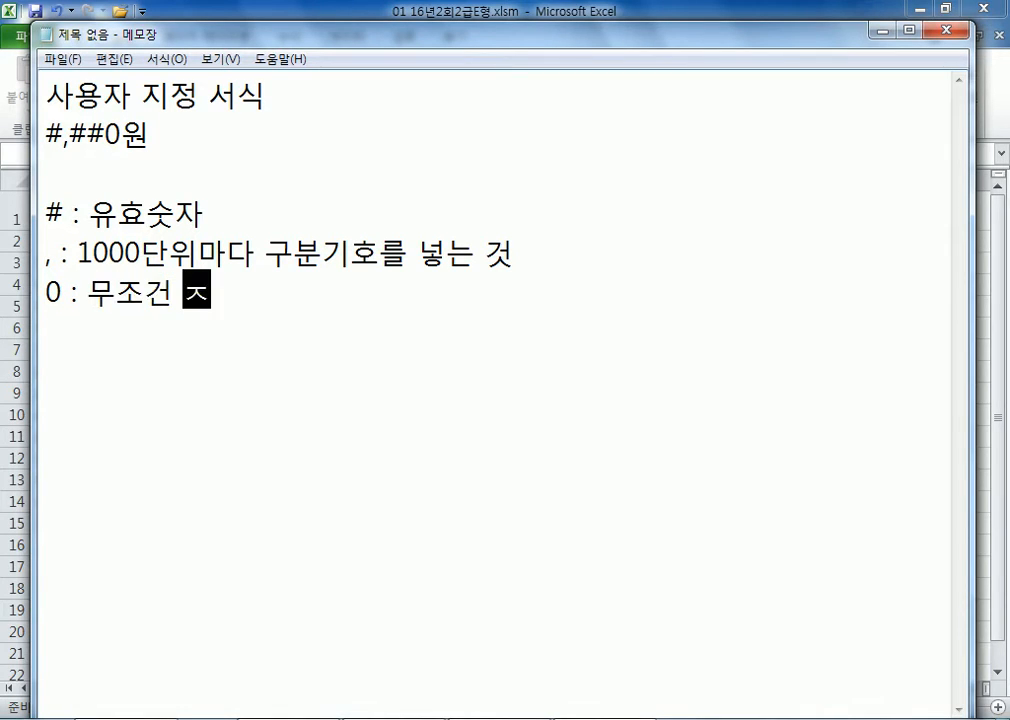
pyautogui.write('수를 확')
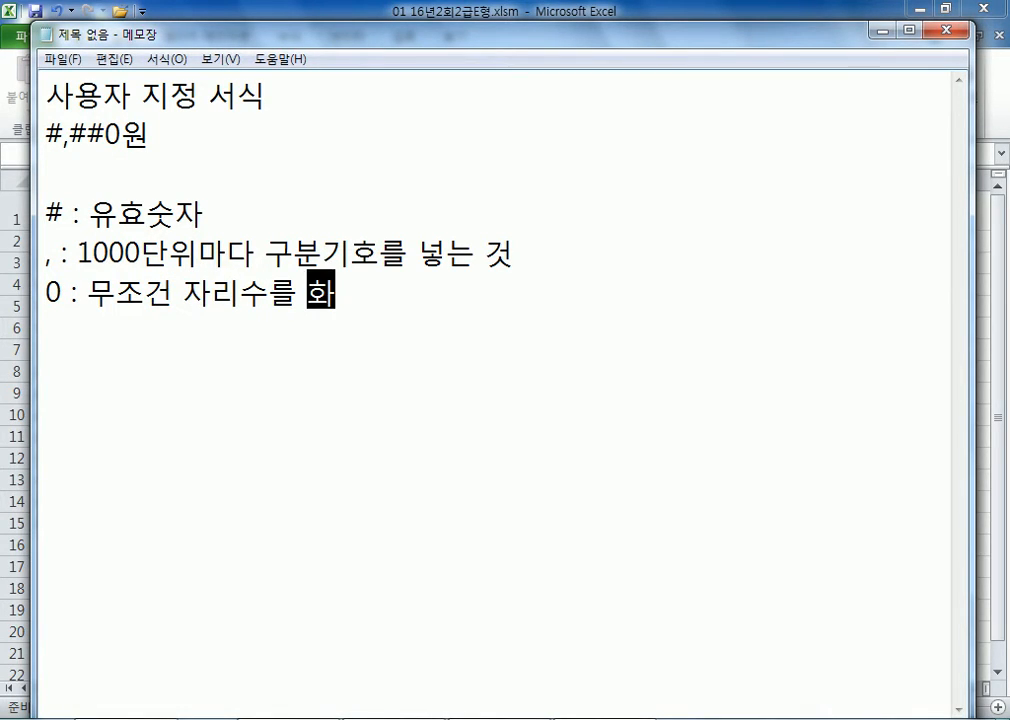
pyautogui.write('보')
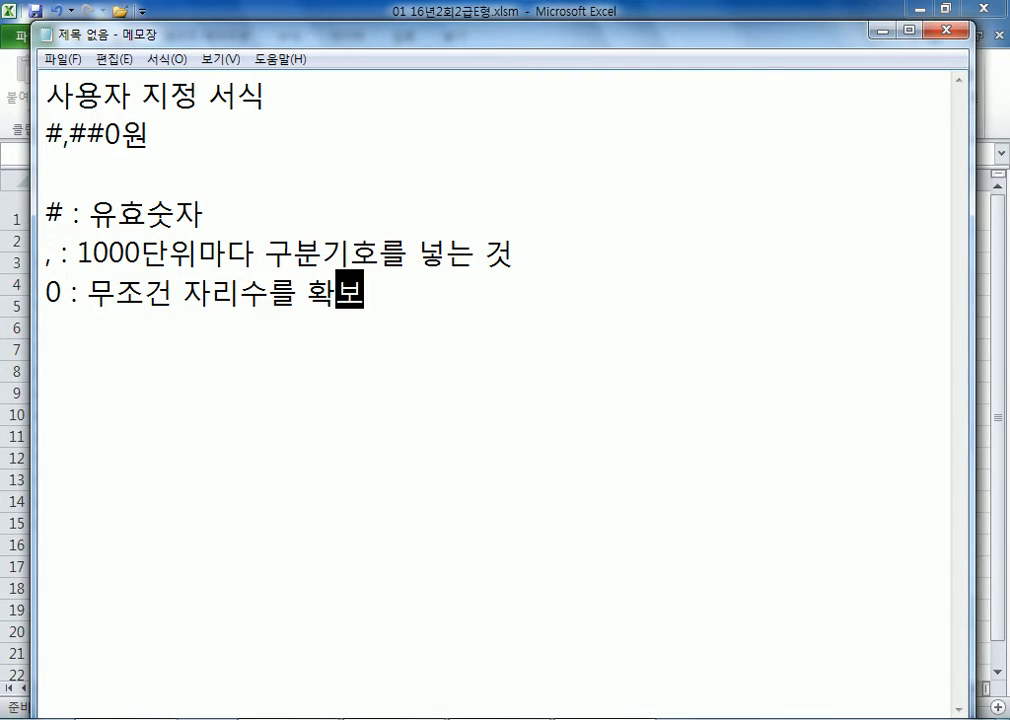
pyautogui.press('Return')
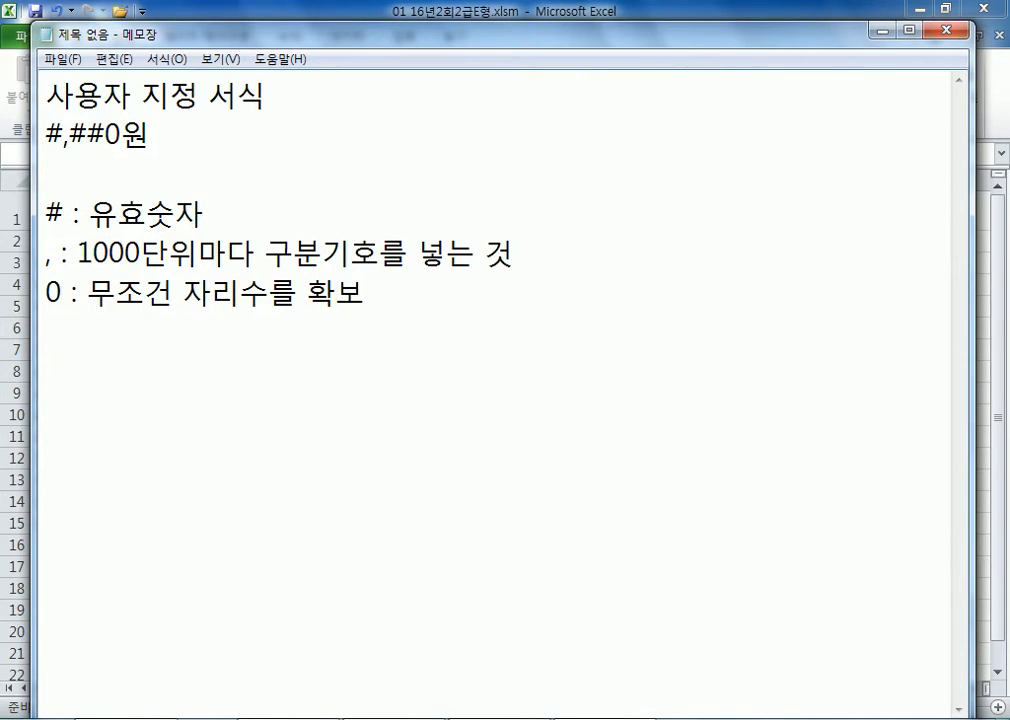
# Step: Add the example lines "560000 : ### / # : 560000" and "15 : #### : 15" below the symbol list, separated from it by a blank line
pyautogui.hotkey('alt', 'Tab')
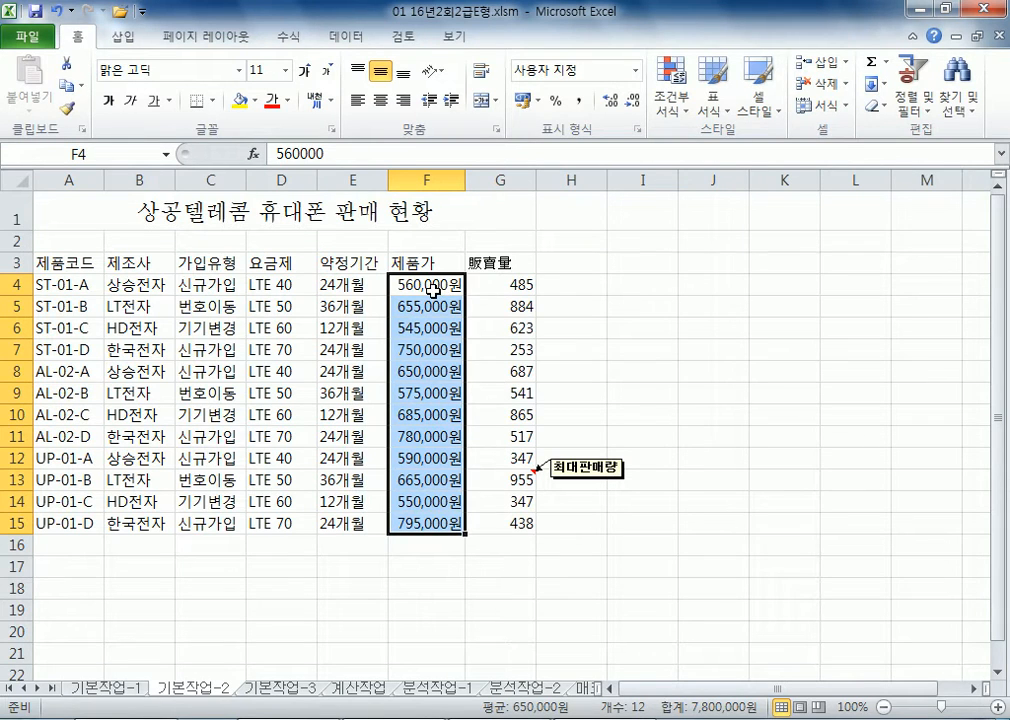
pyautogui.hotkey('alt', 'Tab')
pyautogui.write('560000')
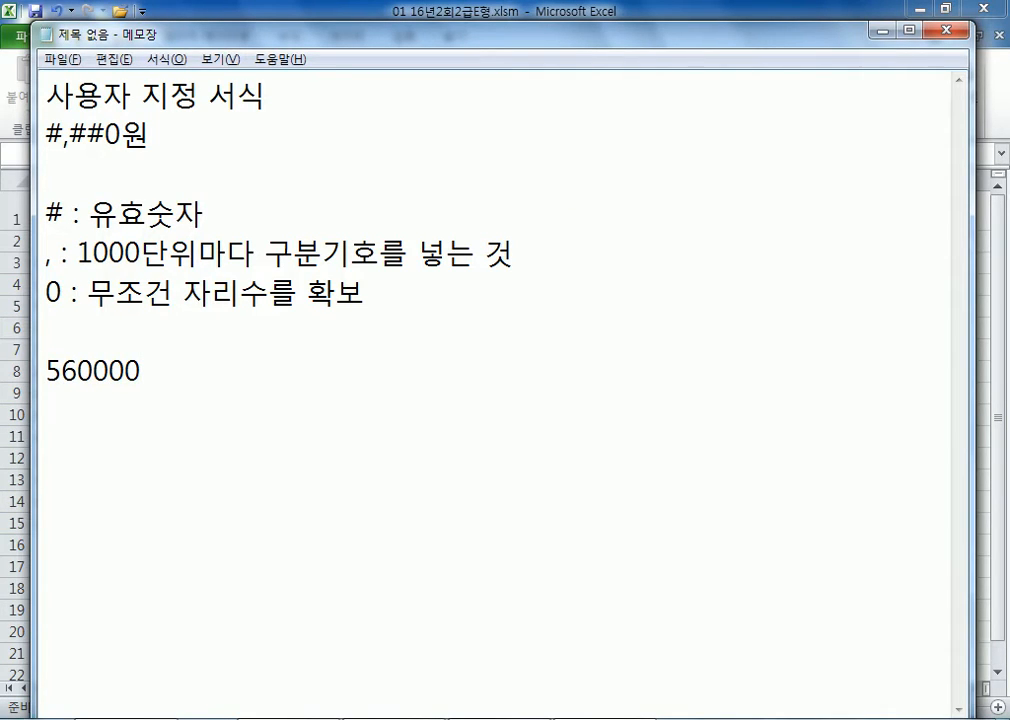
pyautogui.write(' : ###,')
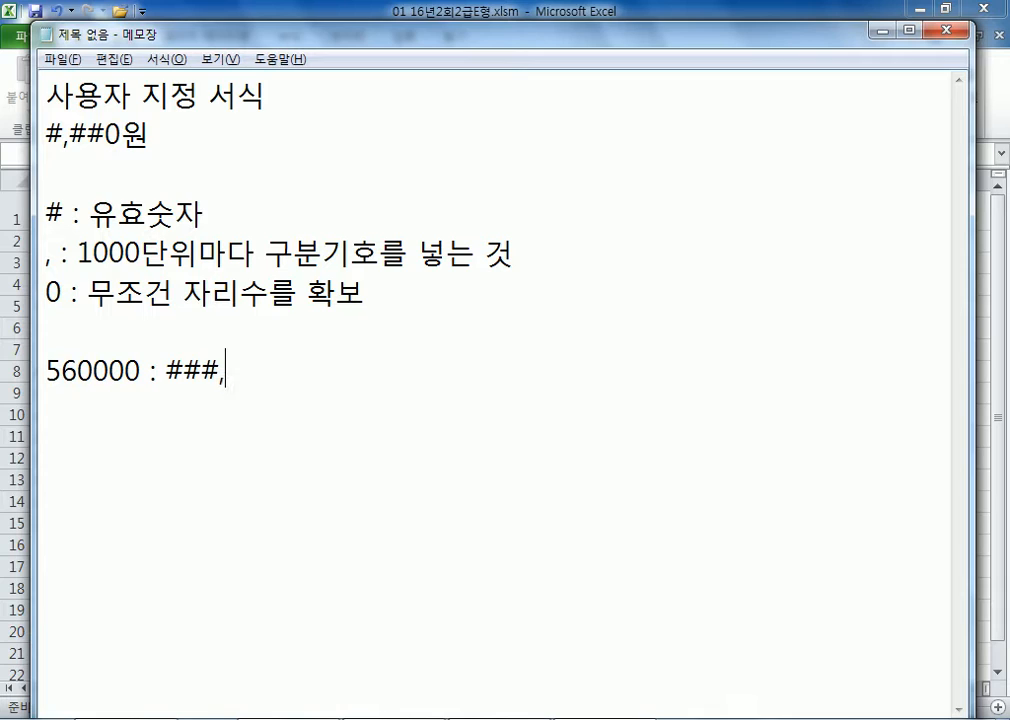
pyautogui.press('BackSpace')
pyautogui.write('/ # : 5')
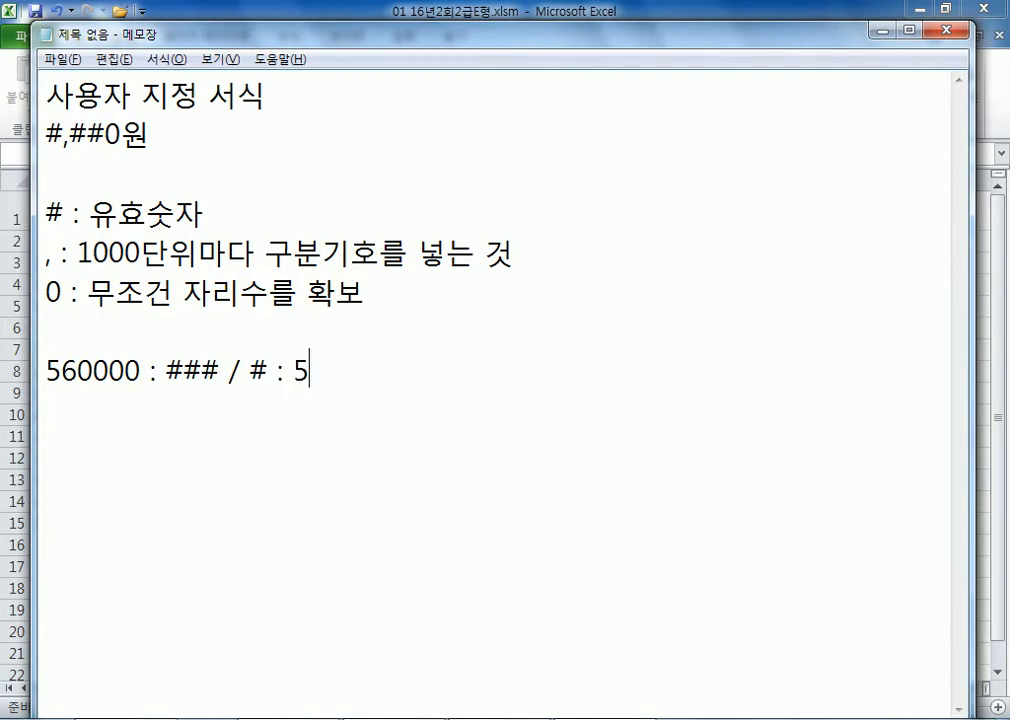
pyautogui.write('600000')
pyautogui.press('BackSpace')
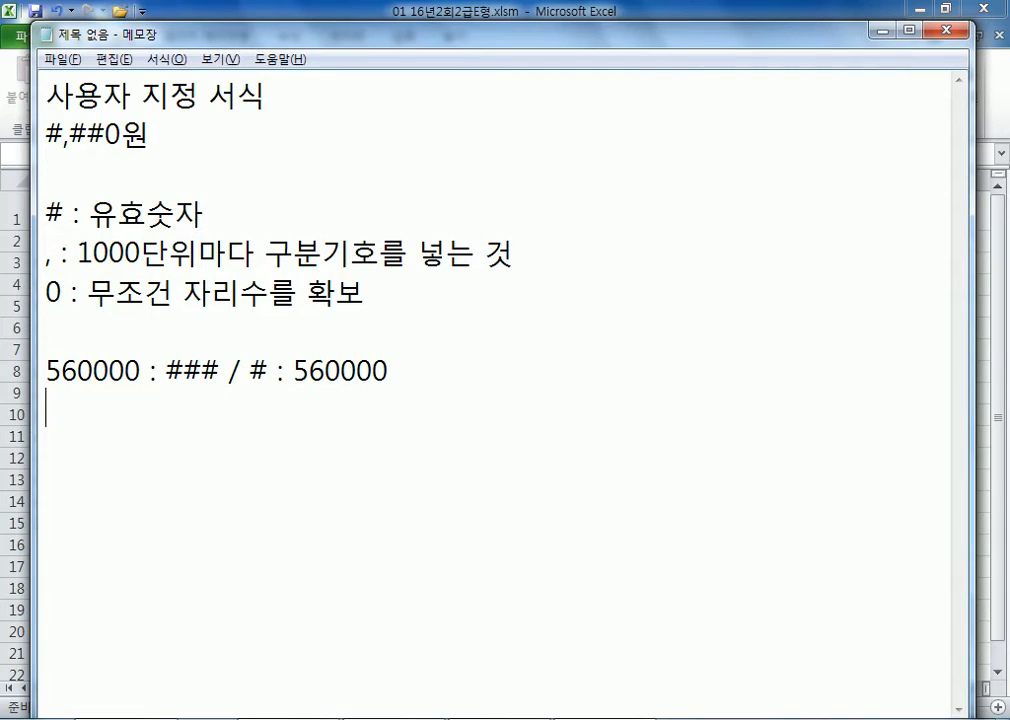
pyautogui.write('15 : #### : ')
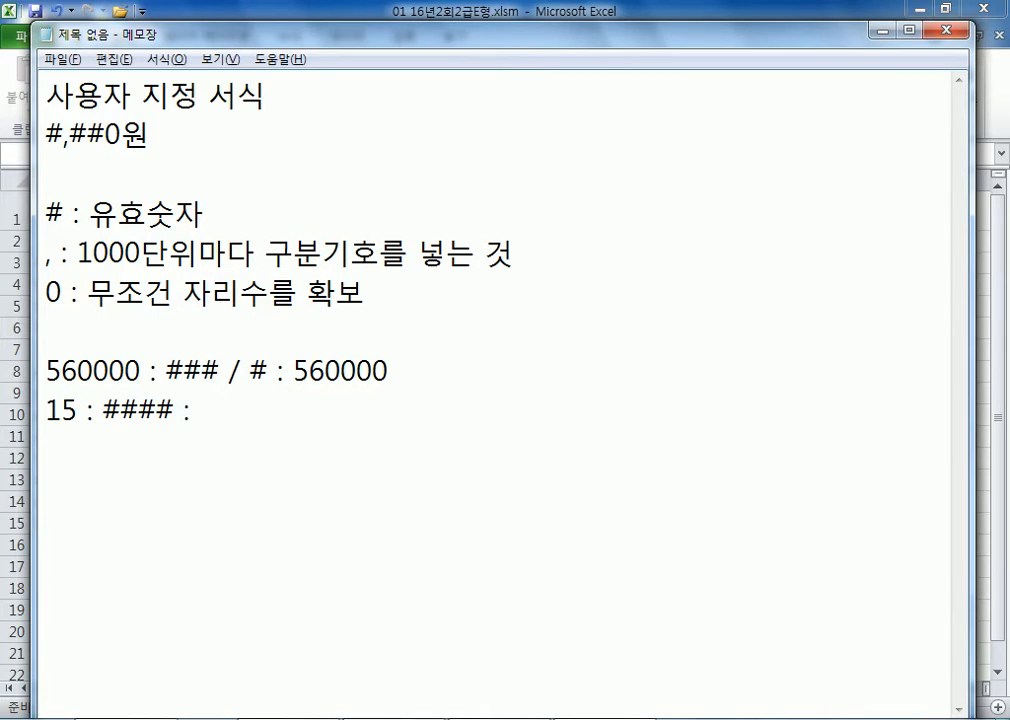
pyautogui.write('15')
# Step: Extend the explanation of the # symbol with ", 0일때에는 보이지 않는다."
pyautogui.moveTo(90, 213); pyautogui.dragTo(148, 213)
pyautogui.click(215, 231)
pyautogui.write(', 0일때')
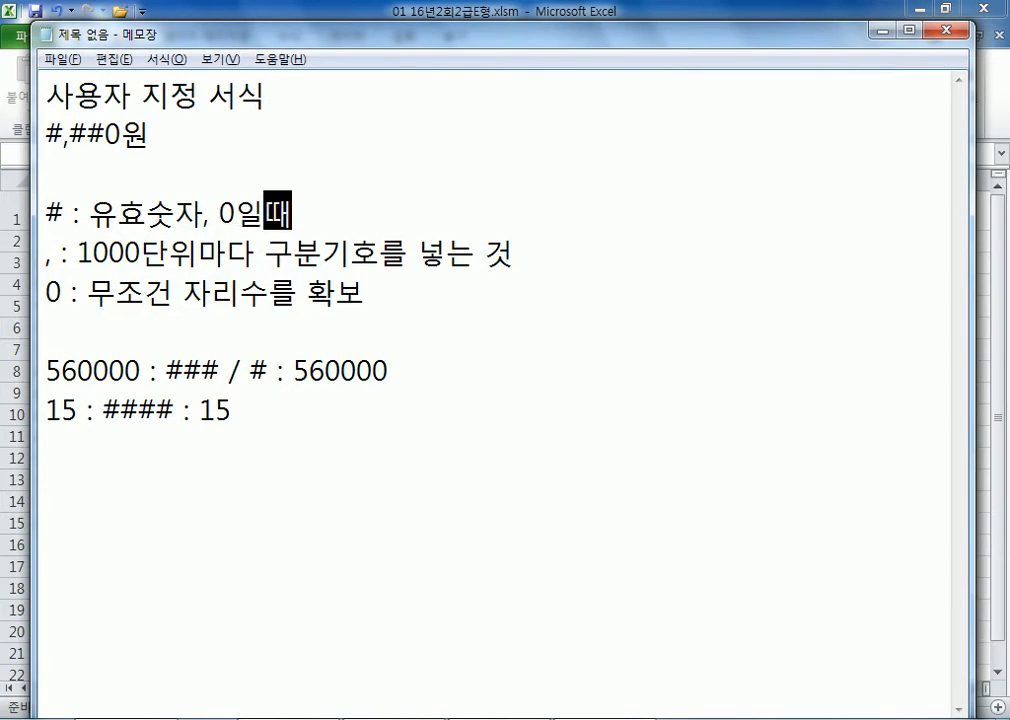
pyautogui.write('엔는 보이지')
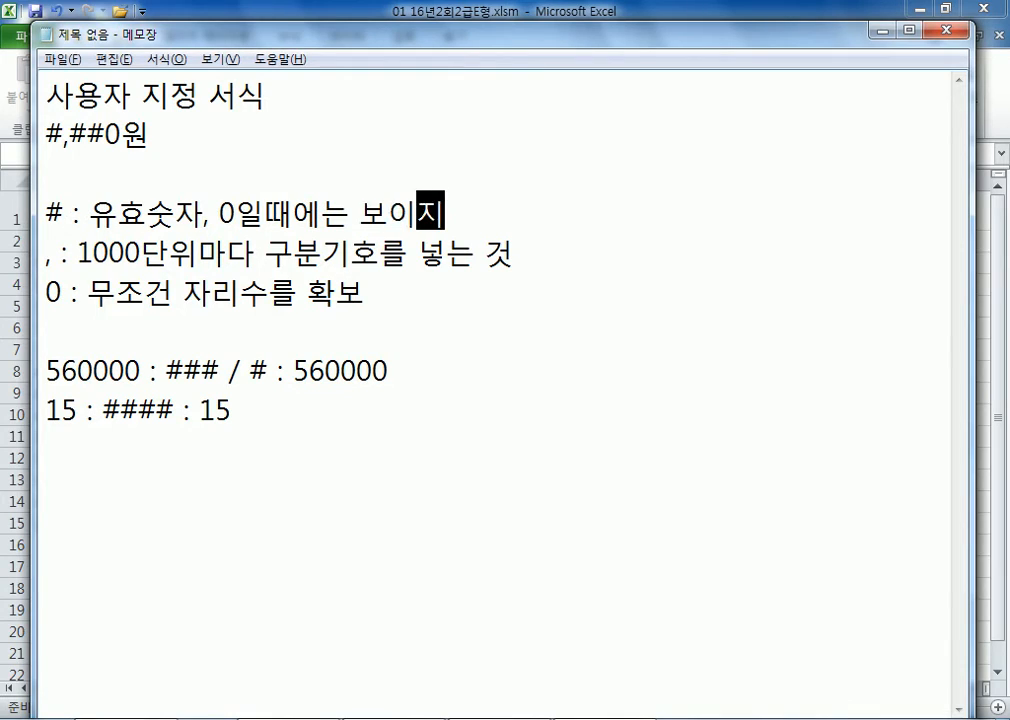
pyautogui.write(' ㅇ않는다.')
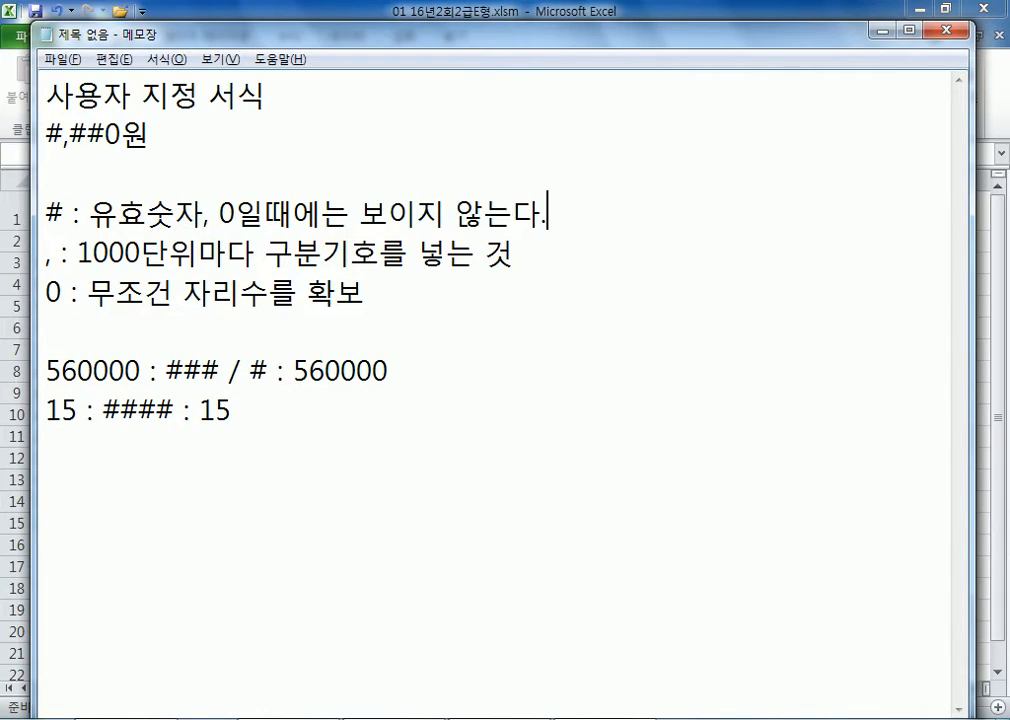
# Step: Add the example line "0 : # : 빈칸으로 보인다." directly below the 15 example
pyautogui.press('Down')
pyautogui.press('Down')
pyautogui.press('Down')
pyautogui.press('Down')
pyautogui.press('Down')
pyautogui.press('End')
pyautogui.press('Return')
pyautogui.press('Return')
pyautogui.press('Return')
pyautogui.press('BackSpace')
pyautogui.press('BackSpace')
pyautogui.write('0 : # : 빈칸')
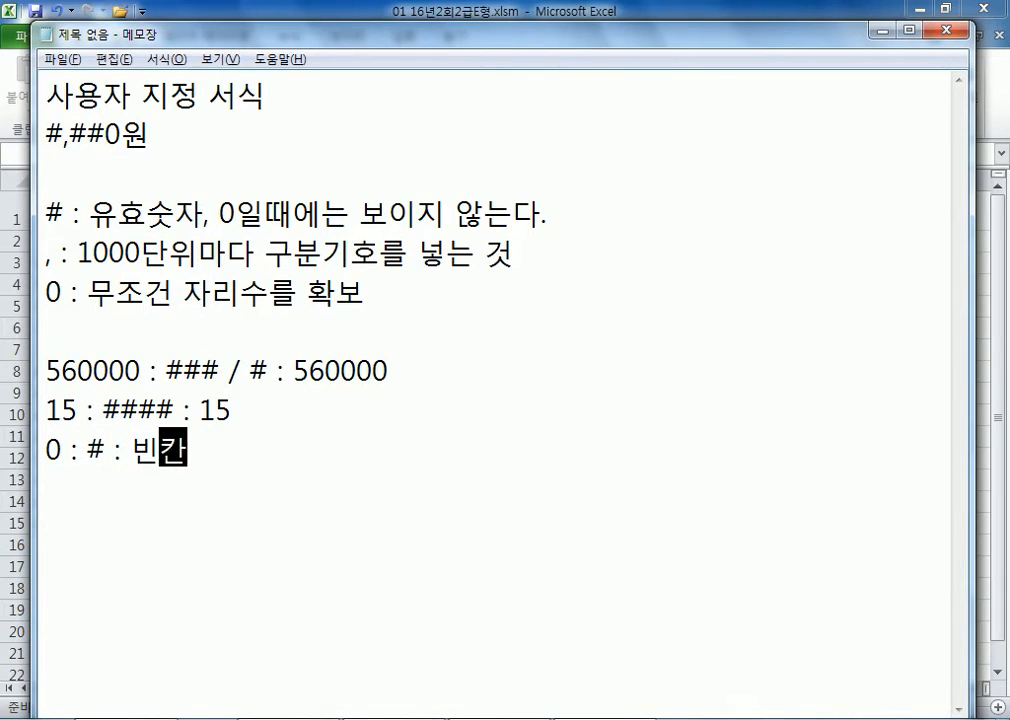
pyautogui.write('으로 보인다.')
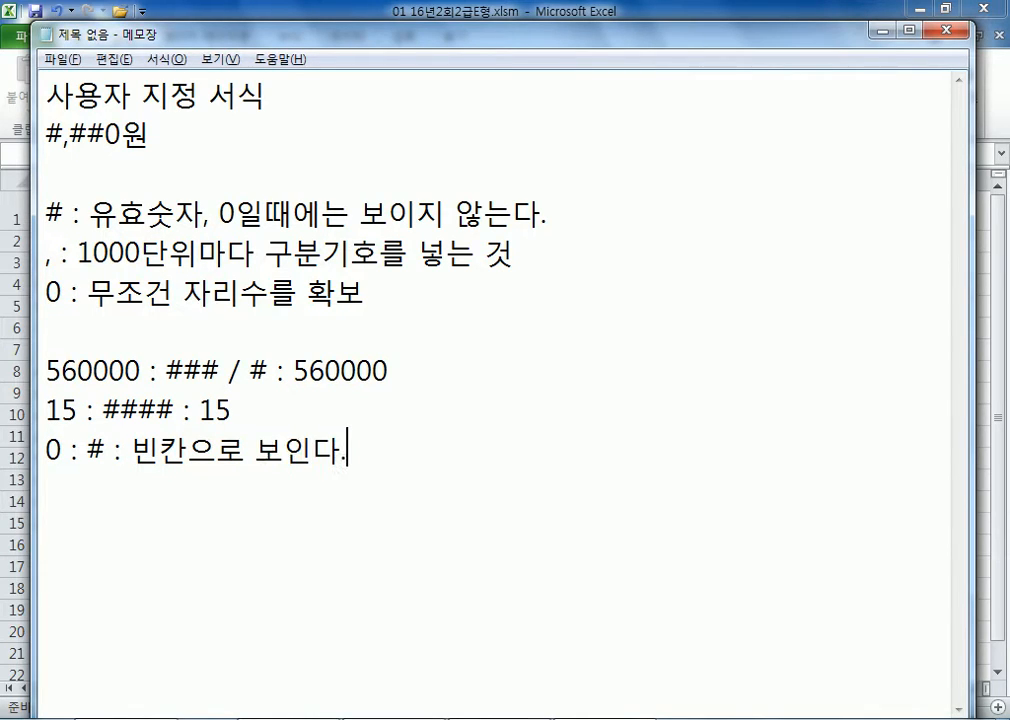
# Step: Add the line "0일때에도 0이라고 보여라 : G/표준 혹은 0 서식을 지정" below the 0 example
pyautogui.press('Return')
pyautogui.write('0일땡')
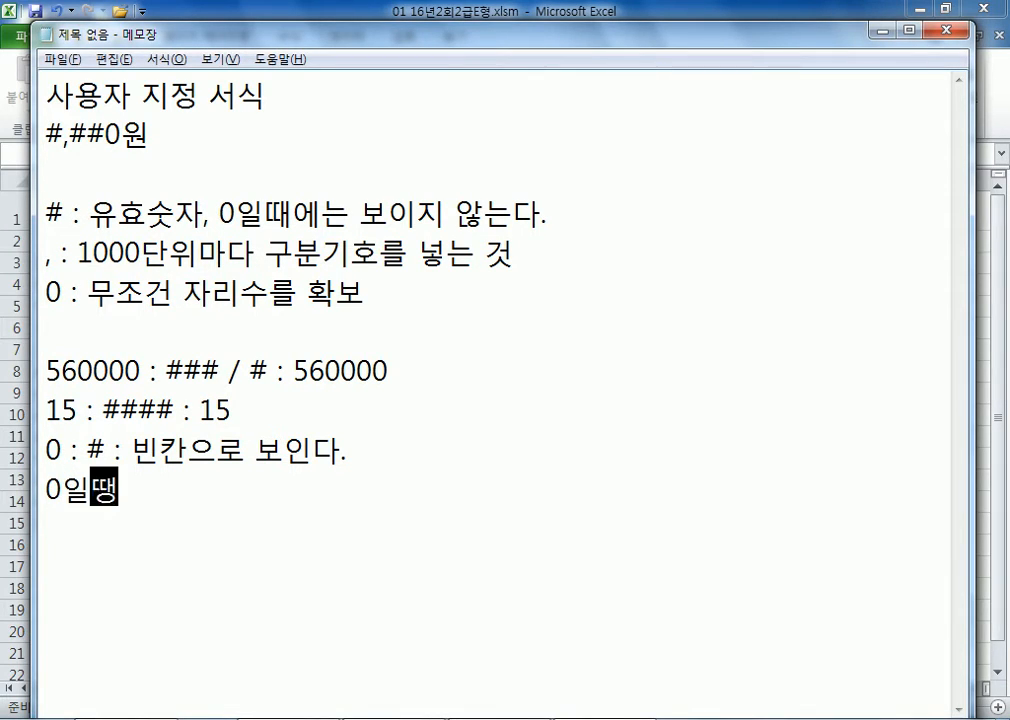
pyautogui.write('에도 0이라고')
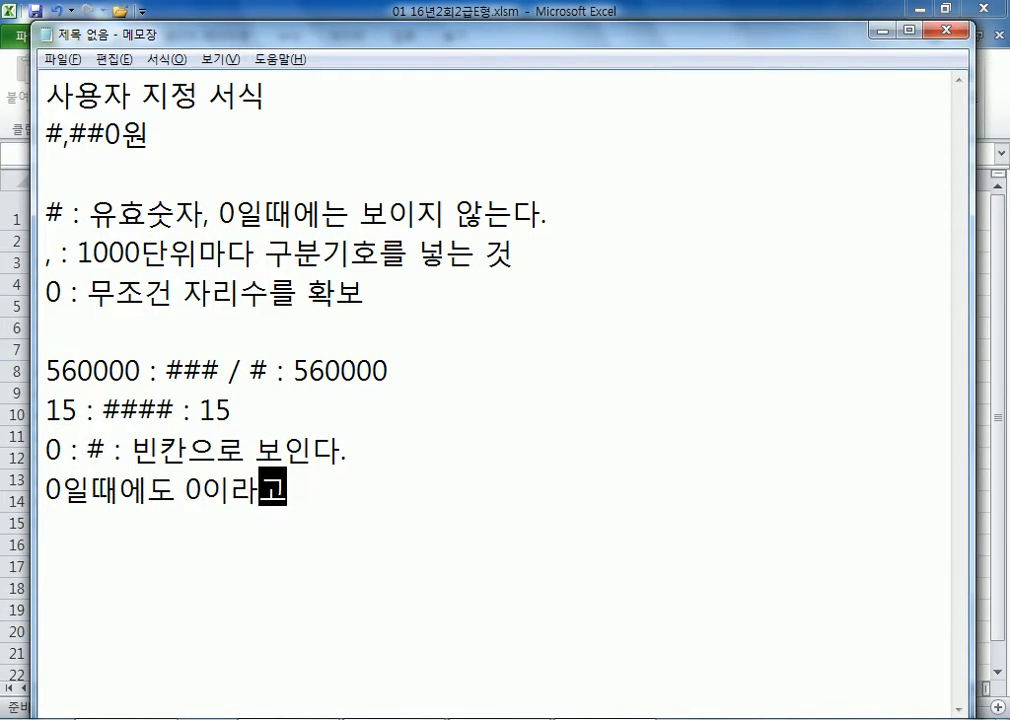
pyautogui.write(' 보여라 :')
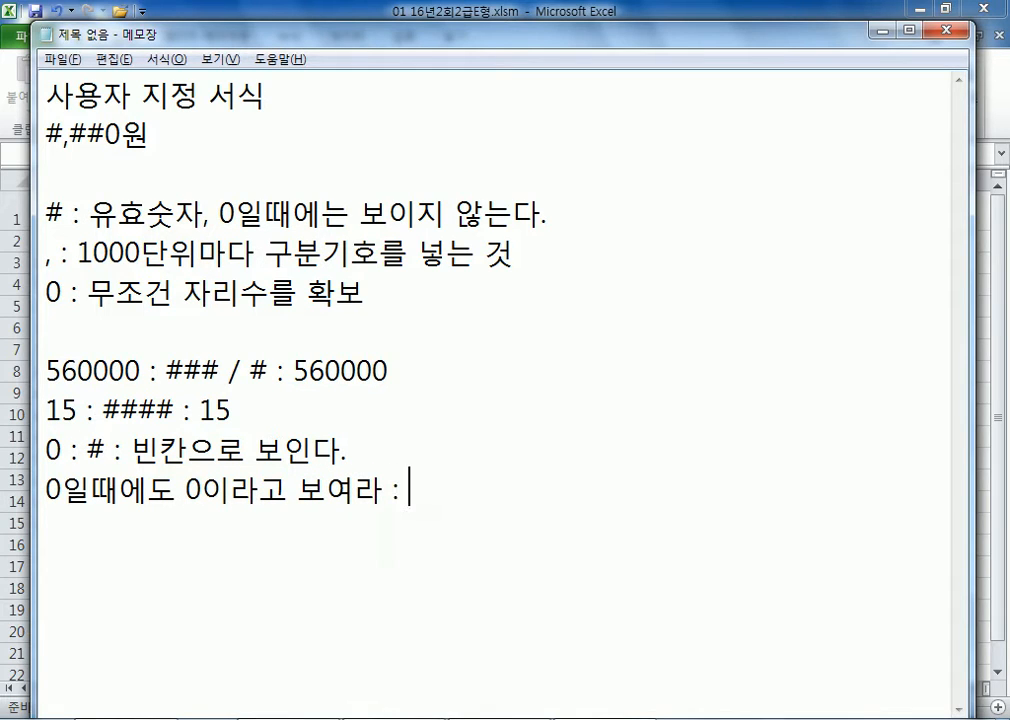
pyautogui.write(' G/표준')
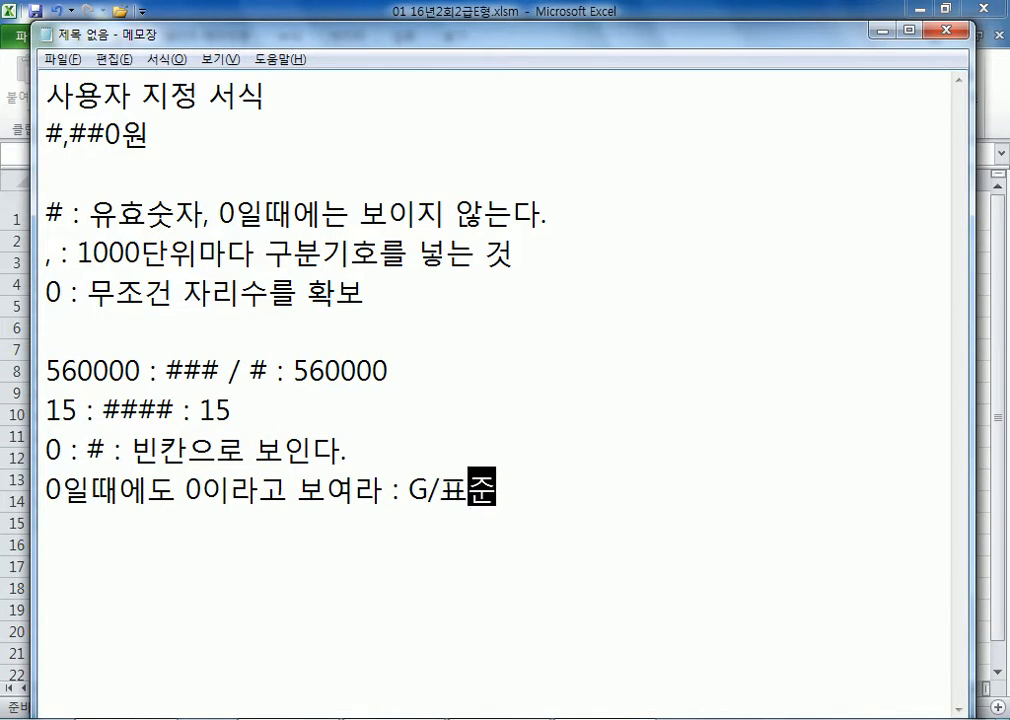
pyautogui.write(' 혹은 0')
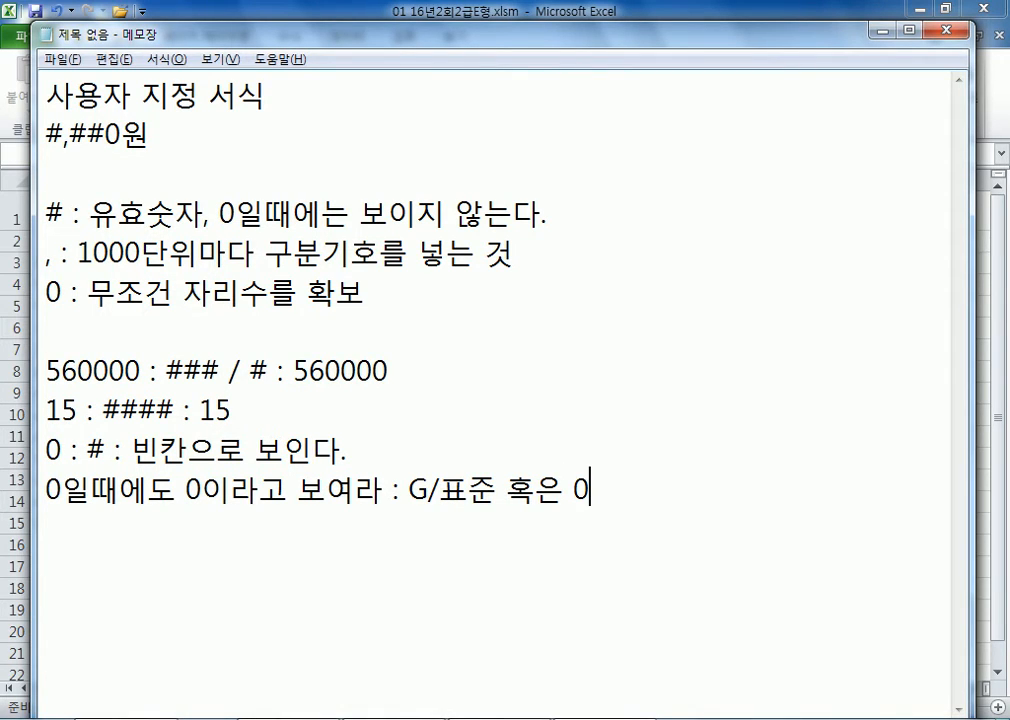
pyautogui.write(' 서식을 지정')
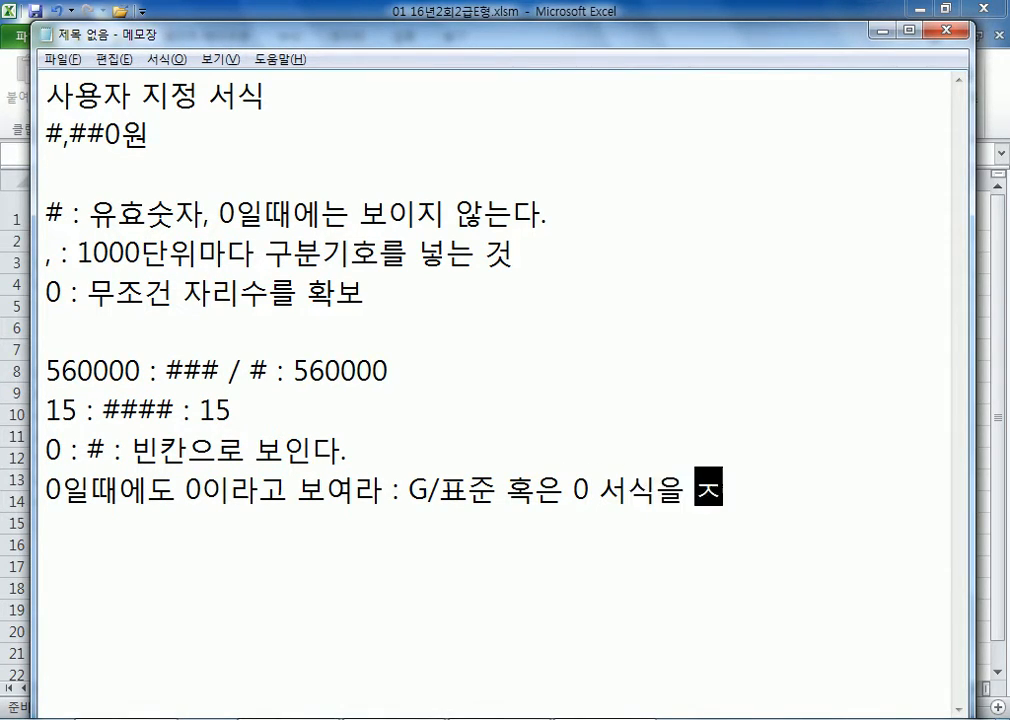
pyautogui.press('Return')
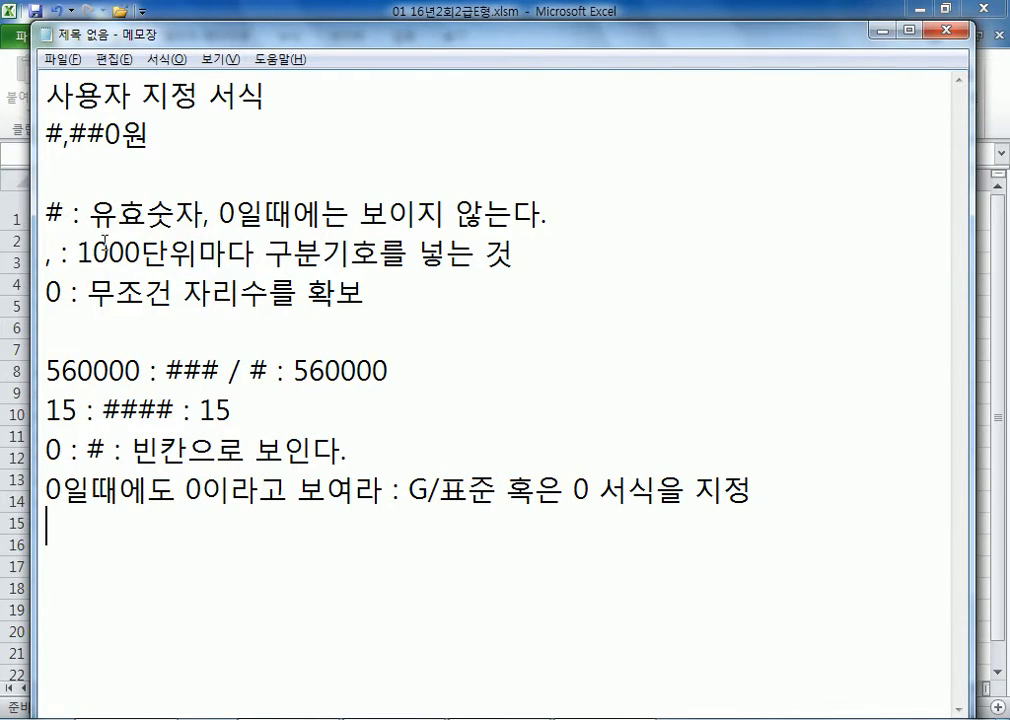
# Step: Write the example "#,##0, : 560000 : 560,000" at the end of the note, after a blank line
pyautogui.moveTo(120, 133); pyautogui.dragTo(44, 133)
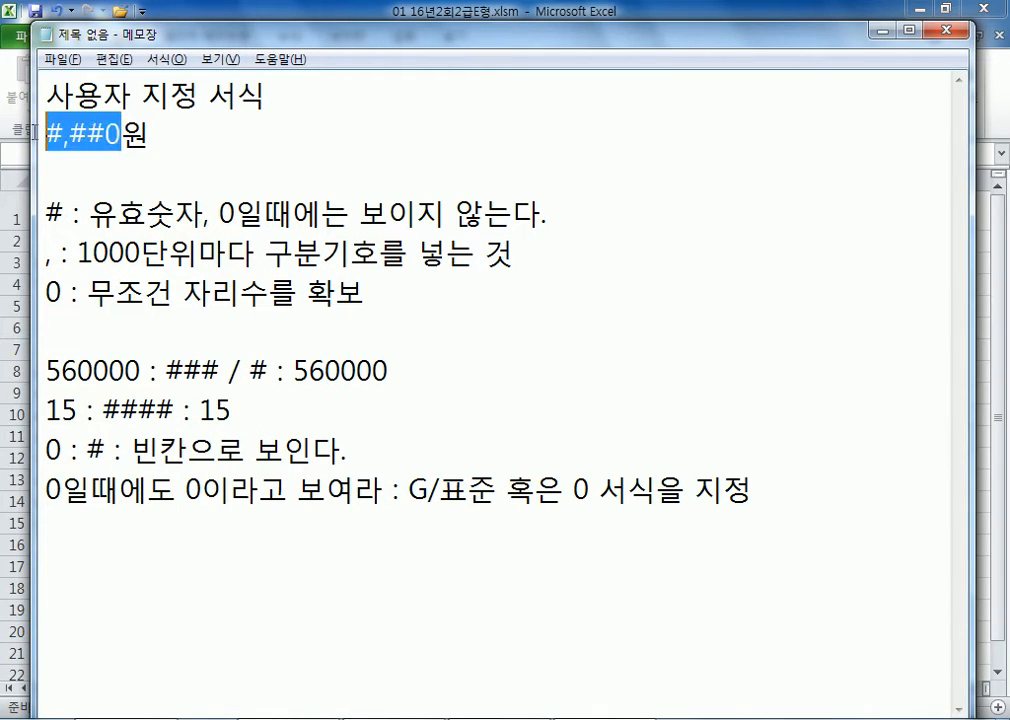
pyautogui.click(110, 570)
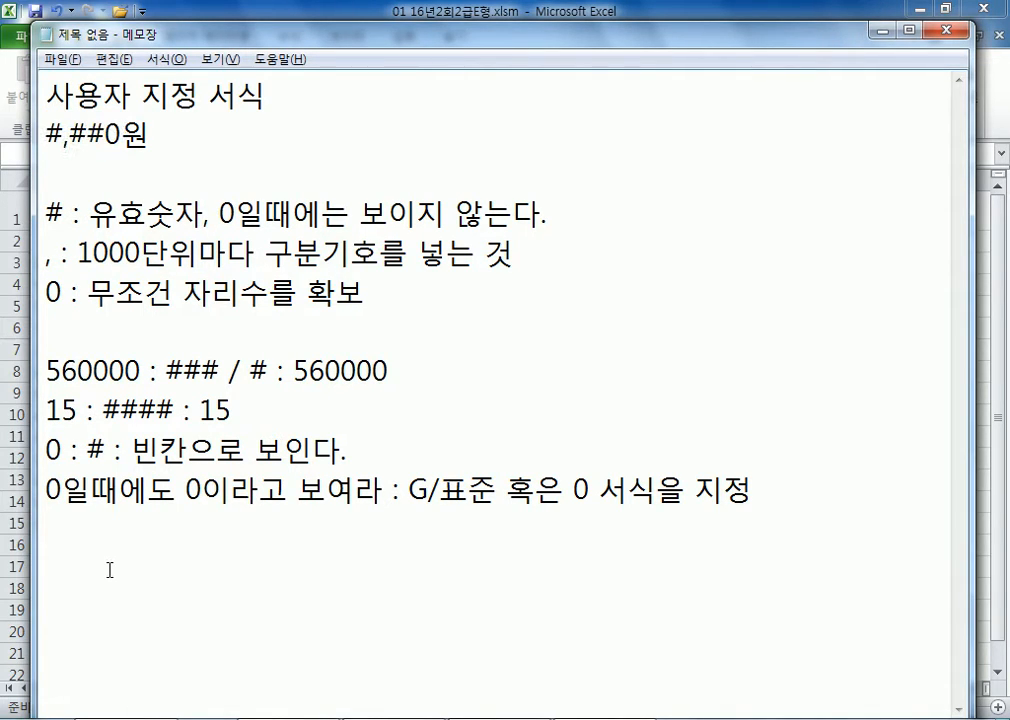
pyautogui.write('#,##0-,')
pyautogui.press('BackSpace')
pyautogui.press('BackSpace')
pyautogui.write(', : 5600000')
pyautogui.press('Left')
pyautogui.press('Left')
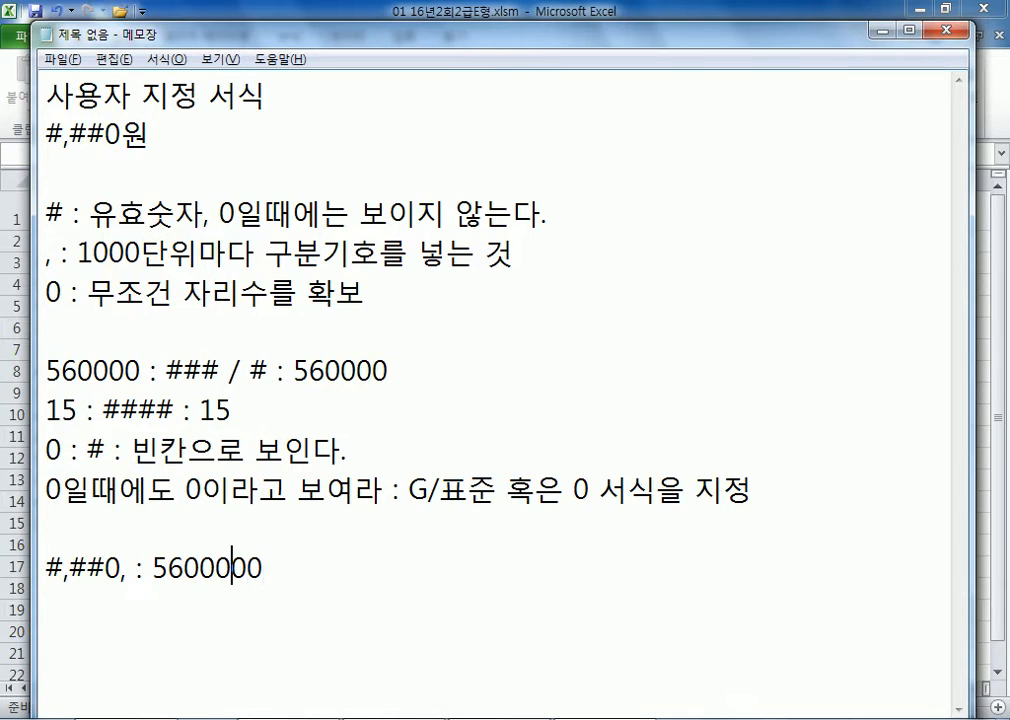
pyautogui.press('BackSpace')
pyautogui.press('End')
pyautogui.write(': 560')
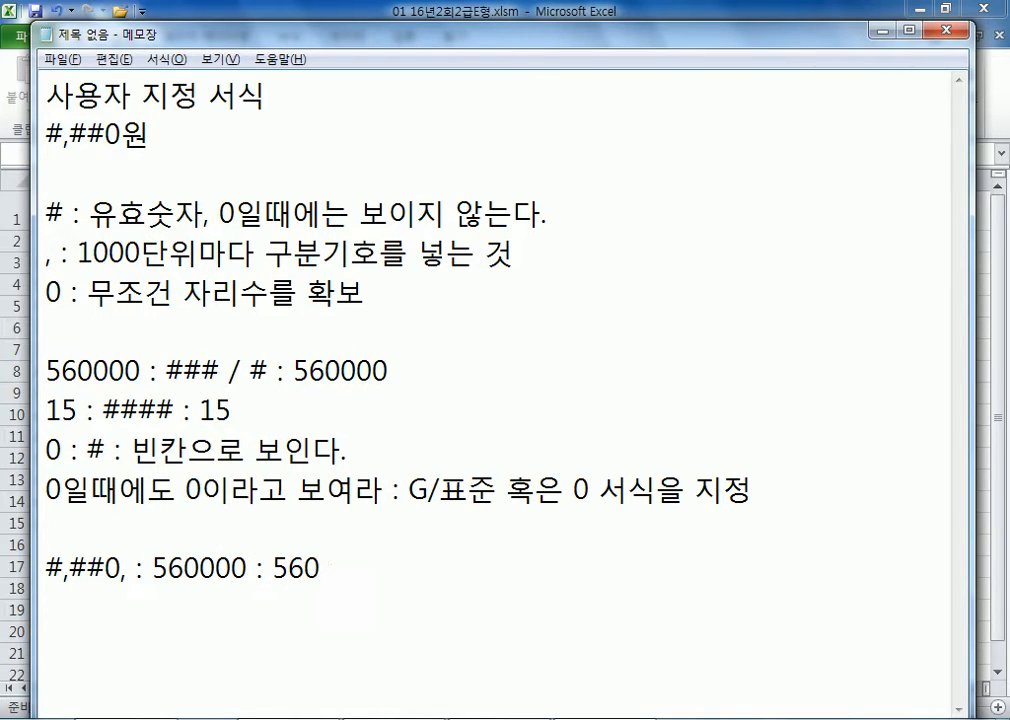
pyautogui.write(',000')
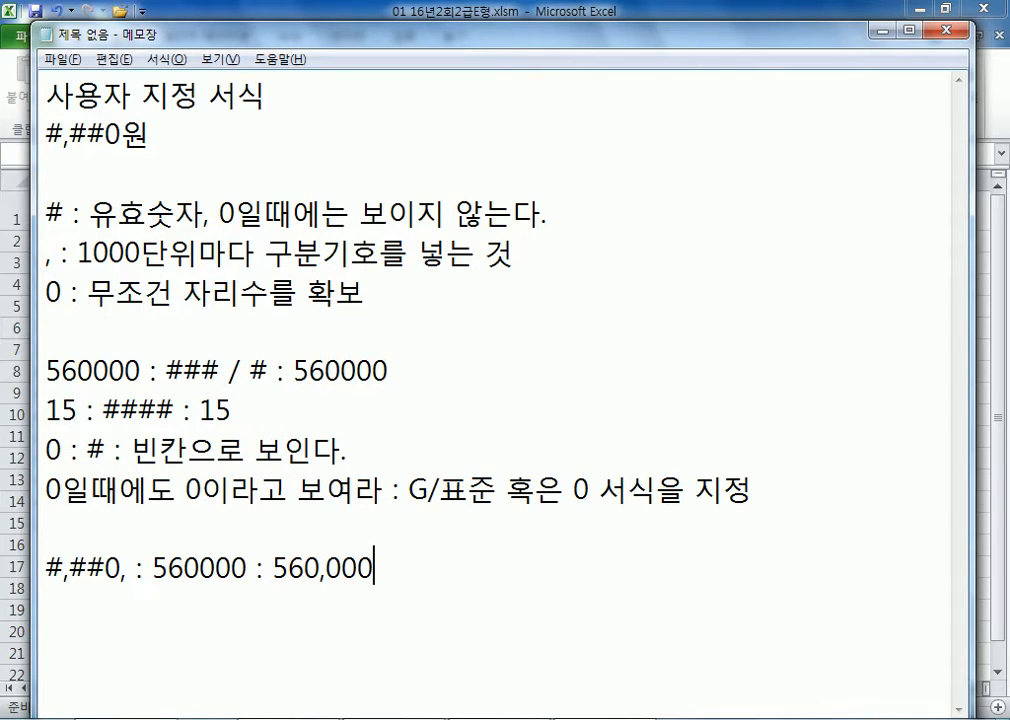
# Step: Mark the result 560,000 with an X and append ": 560 O" as the correct result
pyautogui.write(' ㅌ')
pyautogui.press('BackSpace')
pyautogui.write('X : 560')
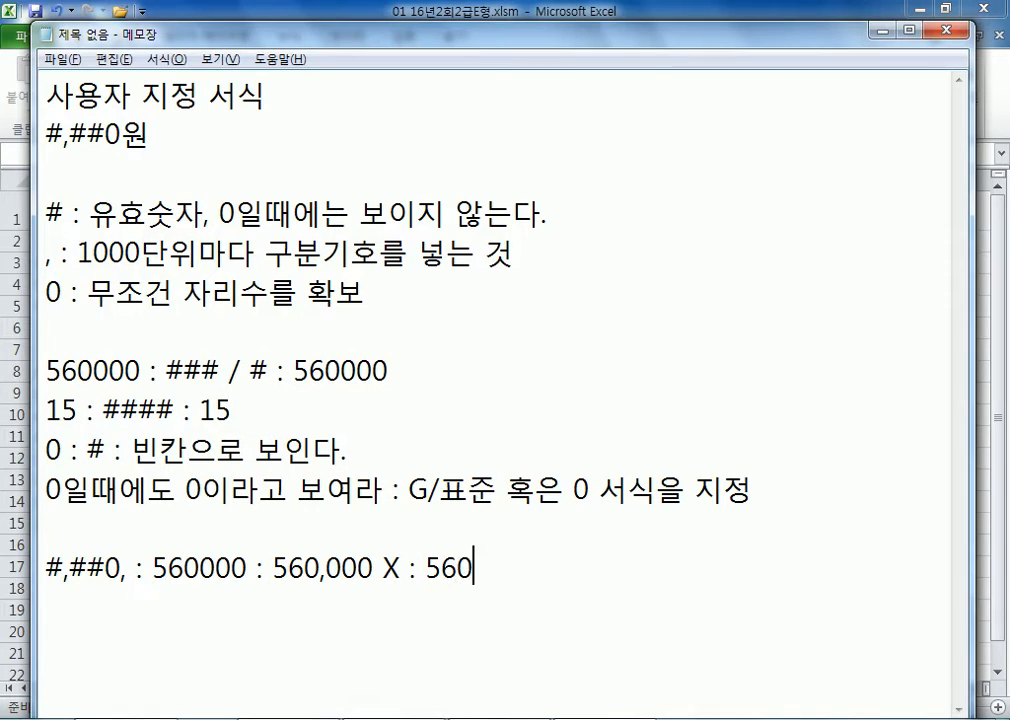
pyautogui.write(' O')
pyautogui.press('Return')
# Step: Duplicate the "#,##0," example line and remove the trailing comma from the format code in the upper copy
pyautogui.hotkey('shift', 'Up')
pyautogui.hotkey('ctrl', 'c')
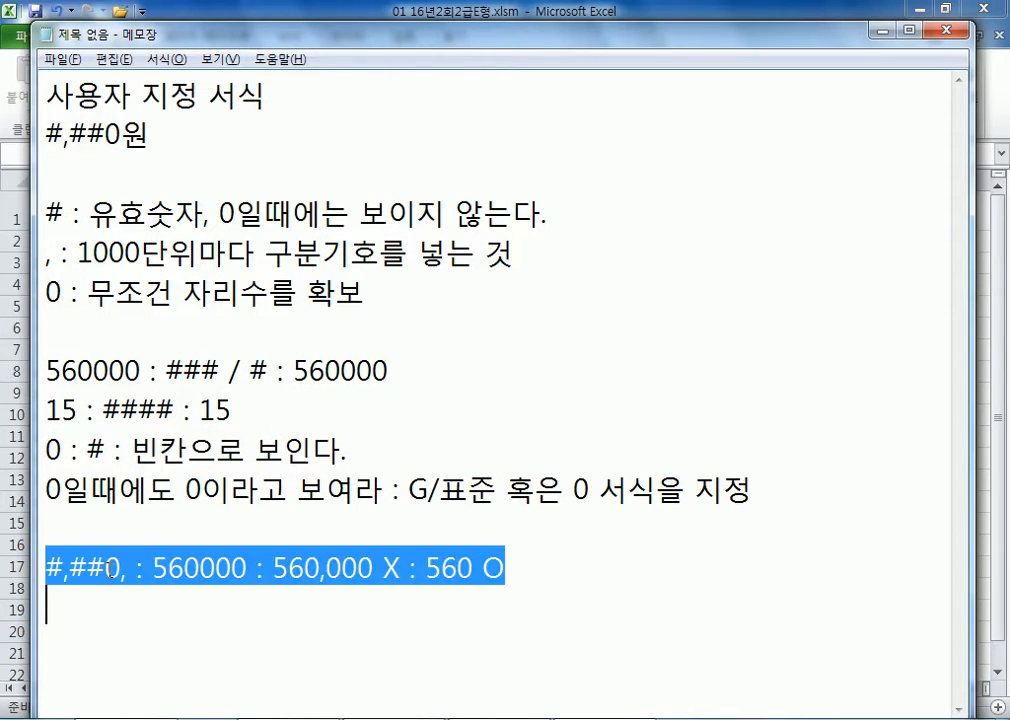
pyautogui.press('Up')
pyautogui.hotkey('ctrl', 'v')
pyautogui.press('Up')
pyautogui.press('Right')
pyautogui.press('Right')
pyautogui.press('Right')
pyautogui.press('Right')
pyautogui.press('Right')
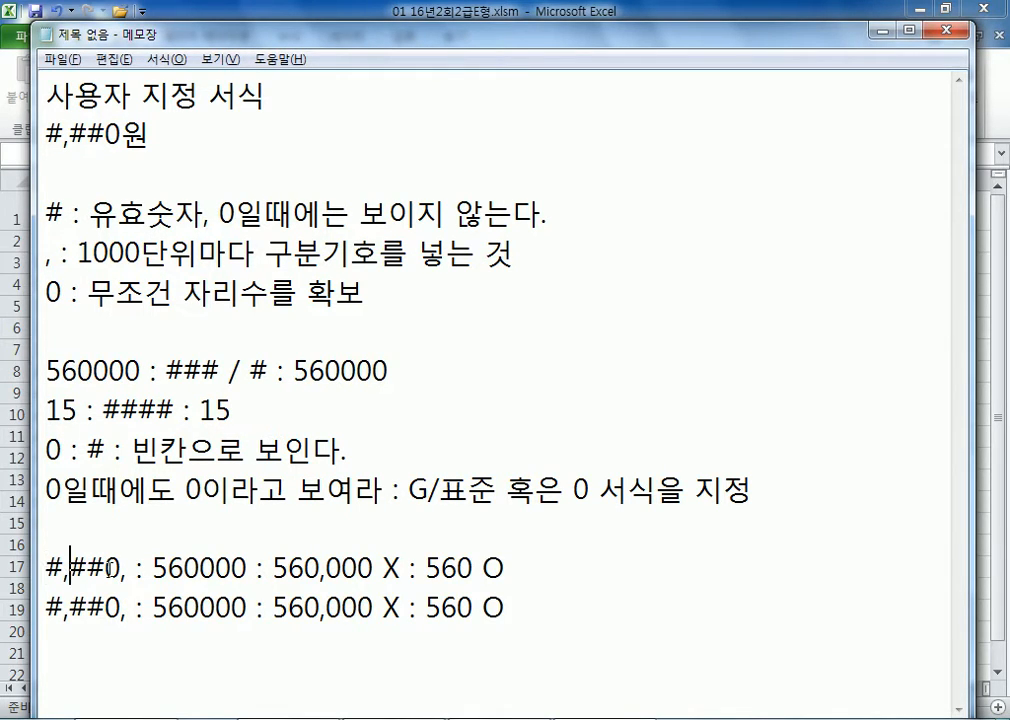
pyautogui.press('Delete')
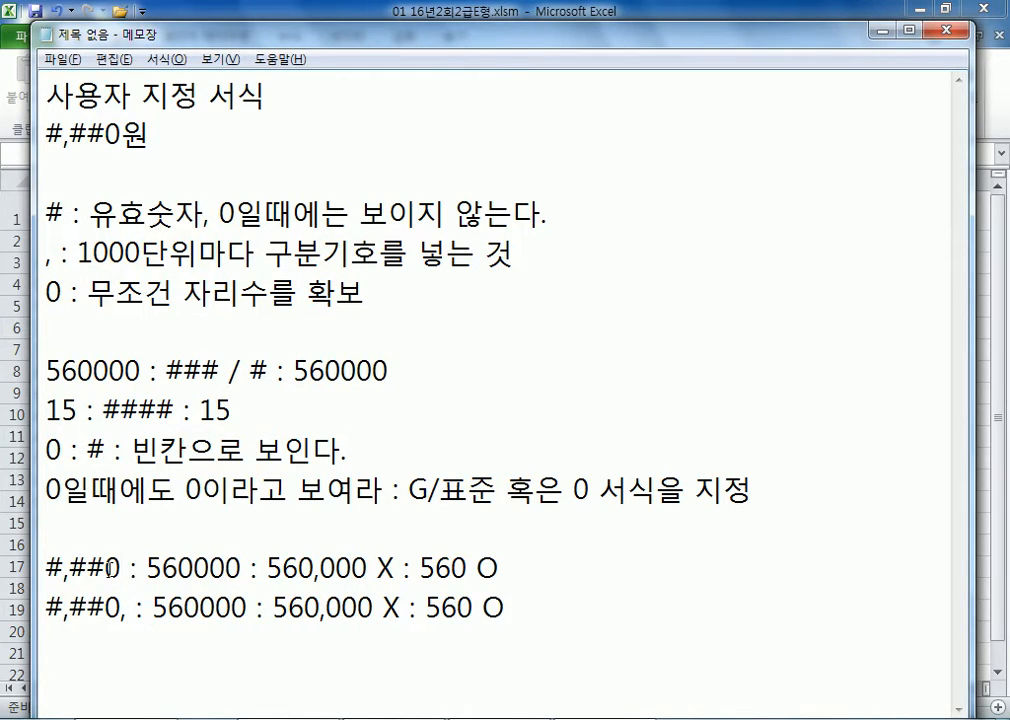
# Step: Delete "X : 560" from the upper example line so that it ends with "560,000 O"
pyautogui.press('Right')
pyautogui.press('Right')
pyautogui.press('Right')
pyautogui.press('Right')
pyautogui.press('Right')
pyautogui.press('Right')
pyautogui.press('Right')
pyautogui.press('Right')
pyautogui.press('Right')
pyautogui.press('Right')
pyautogui.press('Right')
pyautogui.press('Right')
pyautogui.press('Right')
pyautogui.press('Right')
pyautogui.press('Right')
pyautogui.press('Right')
pyautogui.press('Right')
pyautogui.press('Right')
pyautogui.press('Right')
pyautogui.press('Right')
pyautogui.press('Delete')
pyautogui.press('Delete')
pyautogui.press('Delete')
pyautogui.press('Delete')
pyautogui.press('Delete')
pyautogui.press('Delete')
pyautogui.press('Delete')
pyautogui.press('Delete')
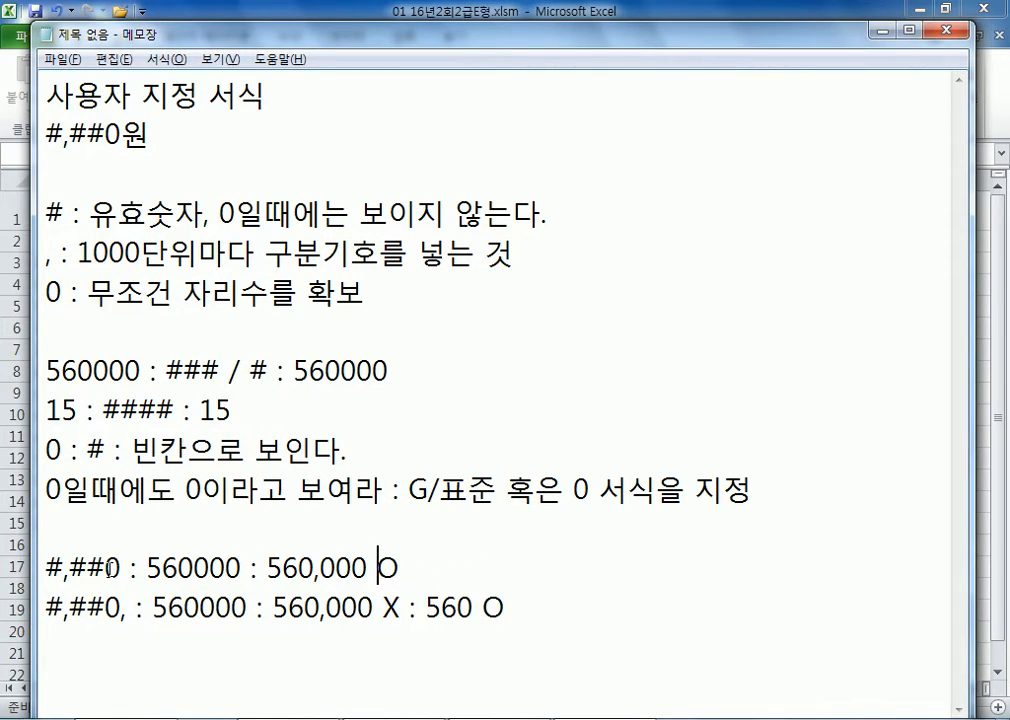
# Step: Compare the commas in the #,##0 and #,##0, example lines by highlighting the separators and the omitted ",000"
pyautogui.moveTo(124, 570); pyautogui.dragTo(107, 570)
pyautogui.moveTo(313, 572); pyautogui.dragTo(319, 572)
pyautogui.moveTo(120, 609); pyautogui.dragTo(127, 609)
pyautogui.moveTo(321, 610); pyautogui.dragTo(372, 611)
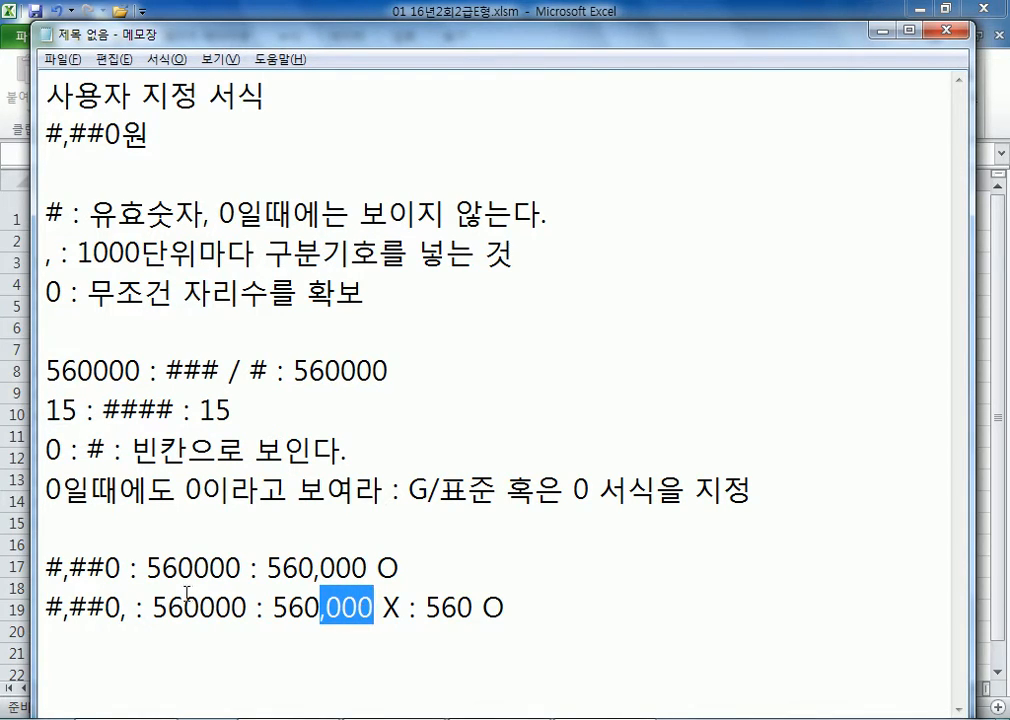
pyautogui.moveTo(120, 607); pyautogui.dragTo(127, 607)
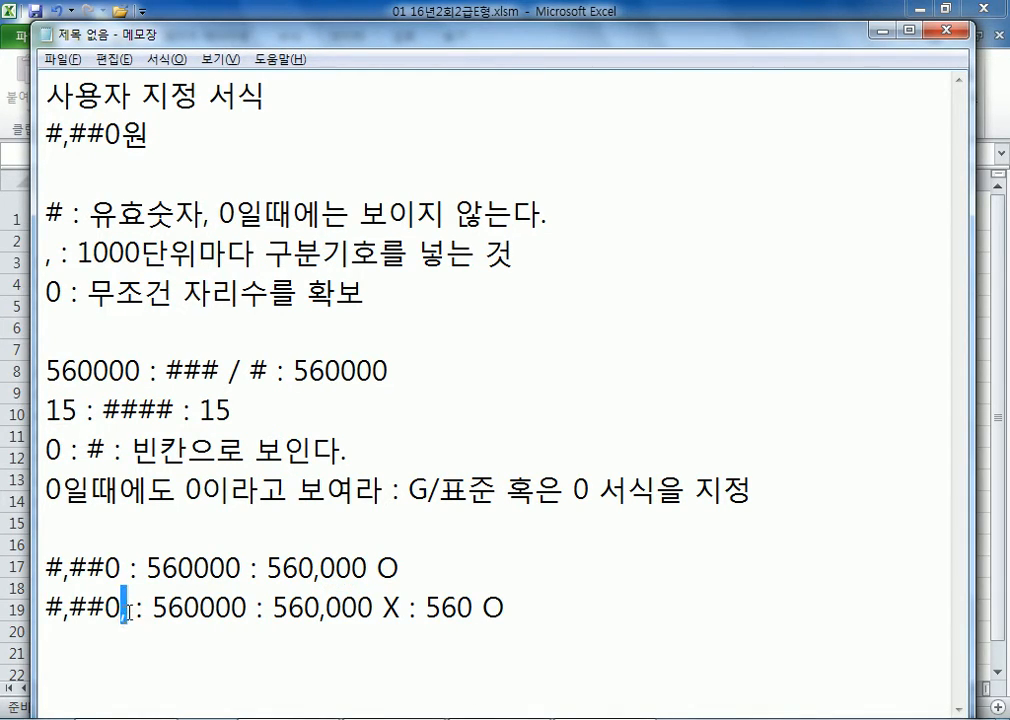
# Step: Add the line "#,##0,, : 100만불의 1로 줄이는 기능" below the "#,##0," example
pyautogui.click(266, 645)
pyautogui.write('#,')
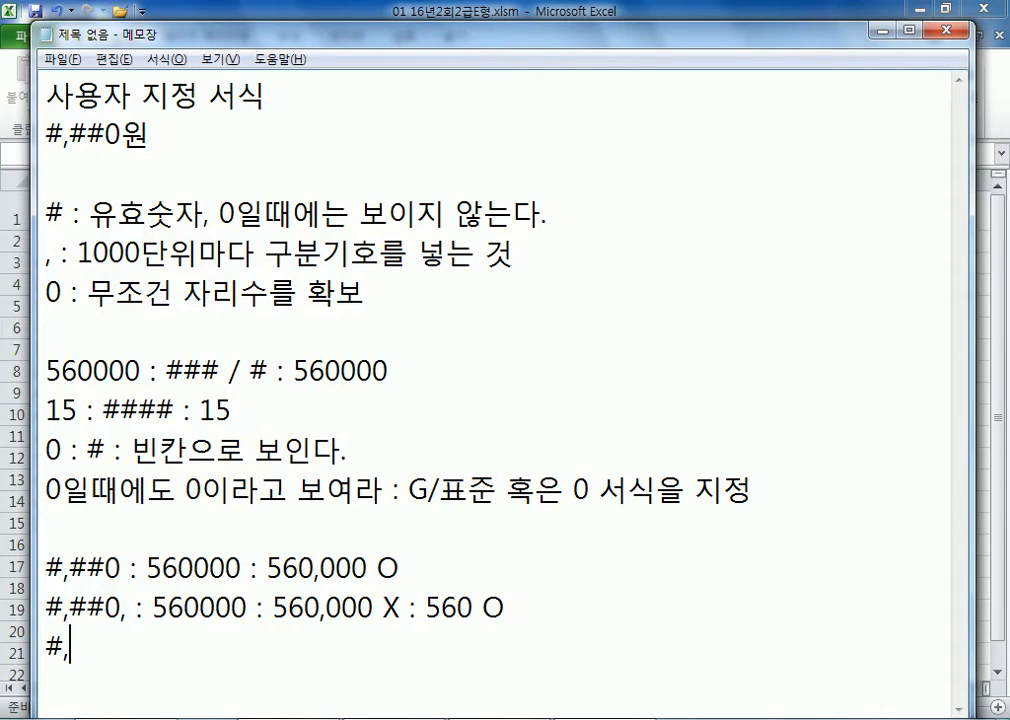
pyautogui.write('##0,')
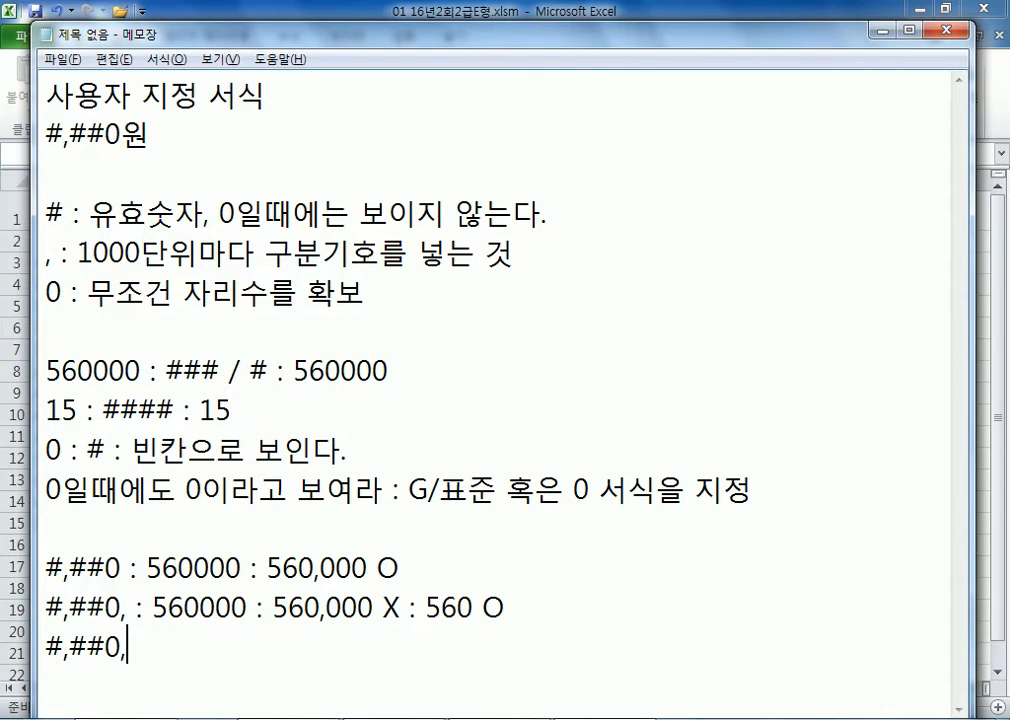
pyautogui.write(', : 100qk')
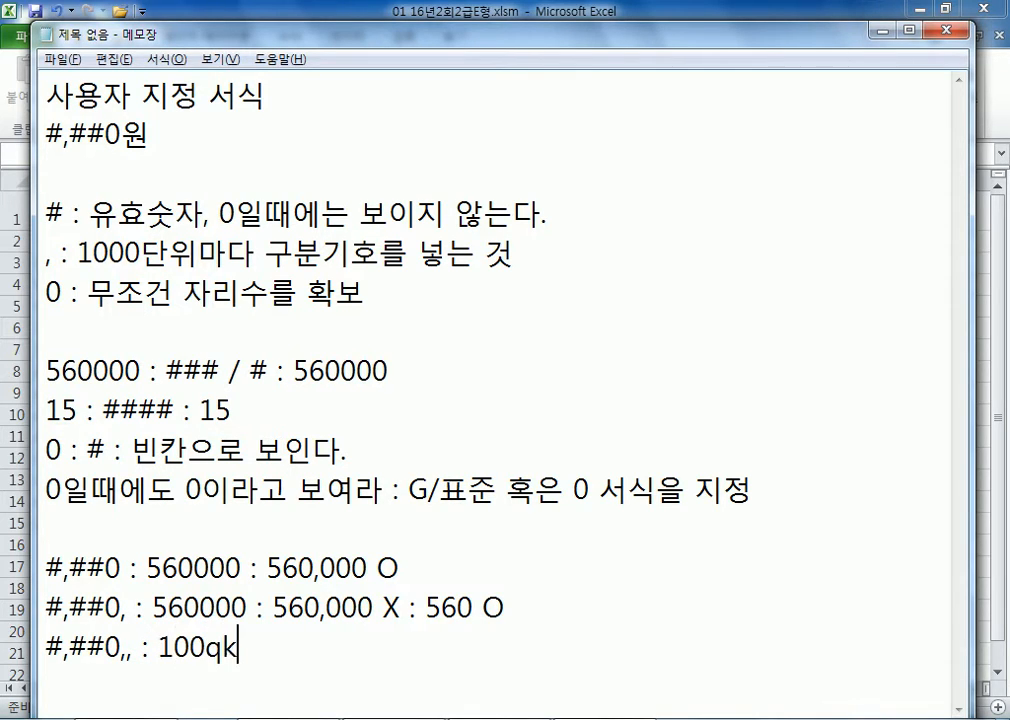
pyautogui.press('BackSpace')
pyautogui.press('BackSpace')
pyautogui.press('Hangul')
pyautogui.write('만불의 ')
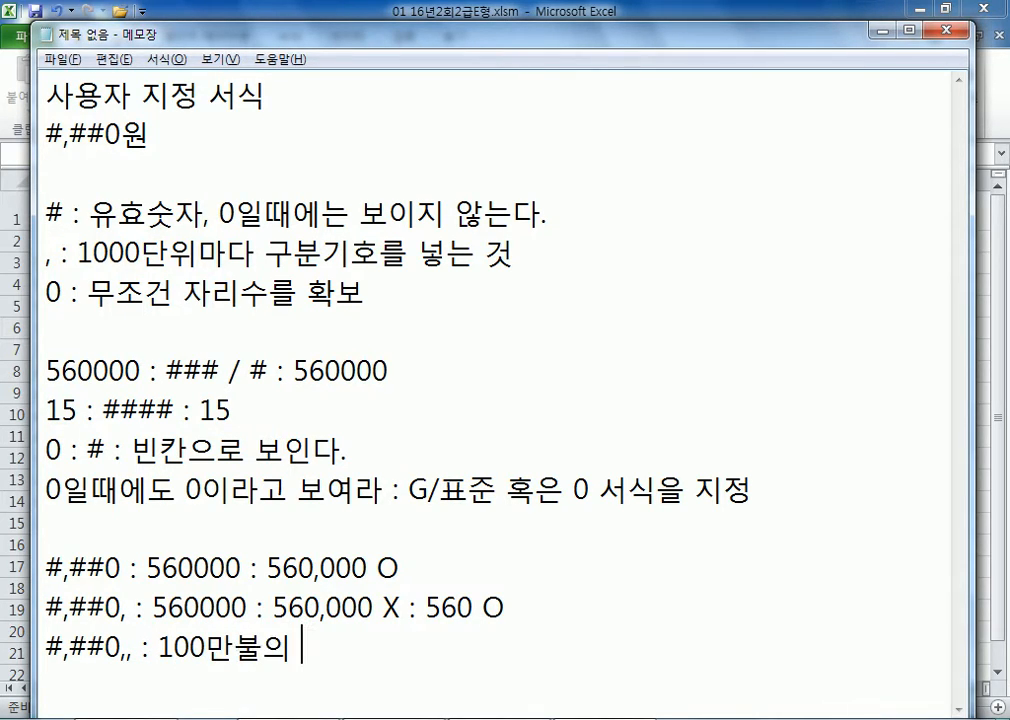
pyautogui.write('1로 ')
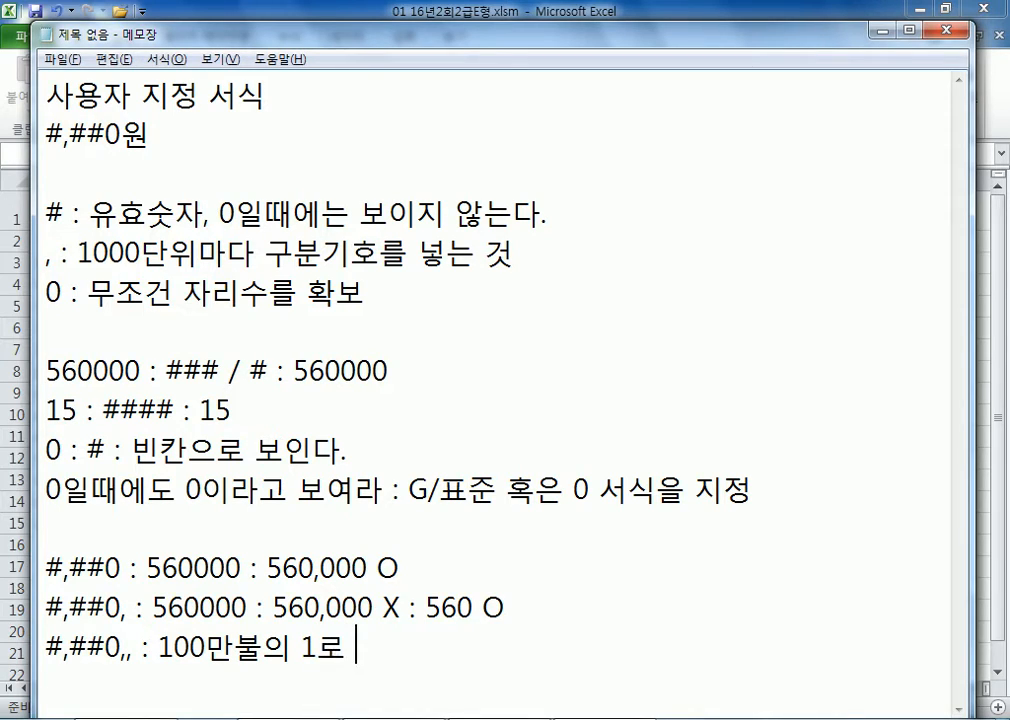
pyautogui.write('줄이는 기능')
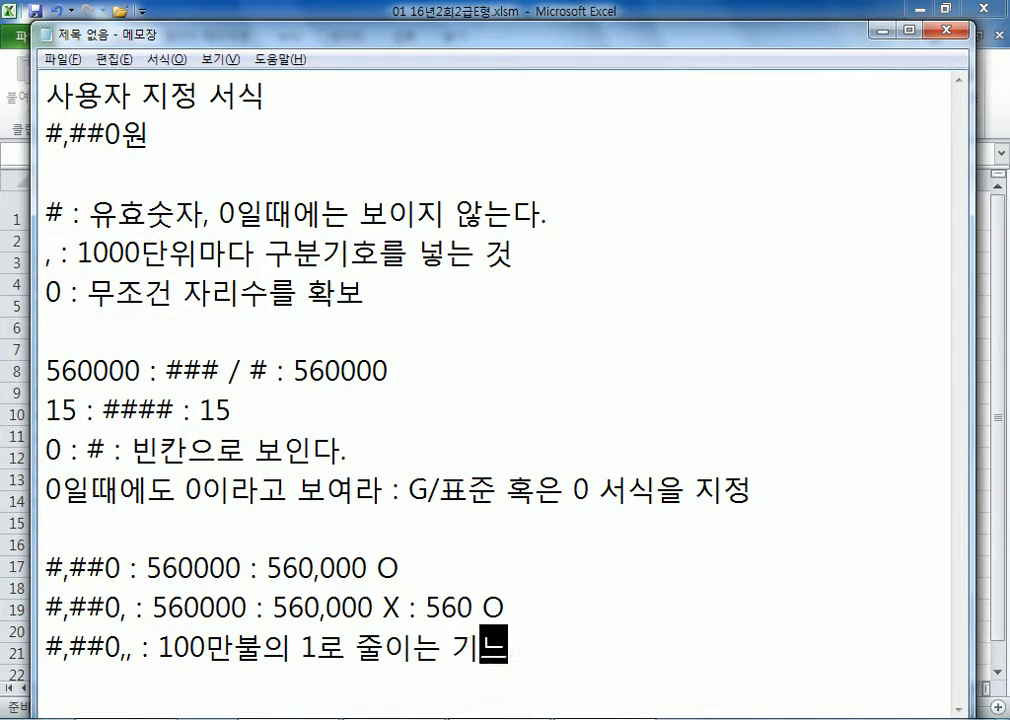
pyautogui.press('Return')
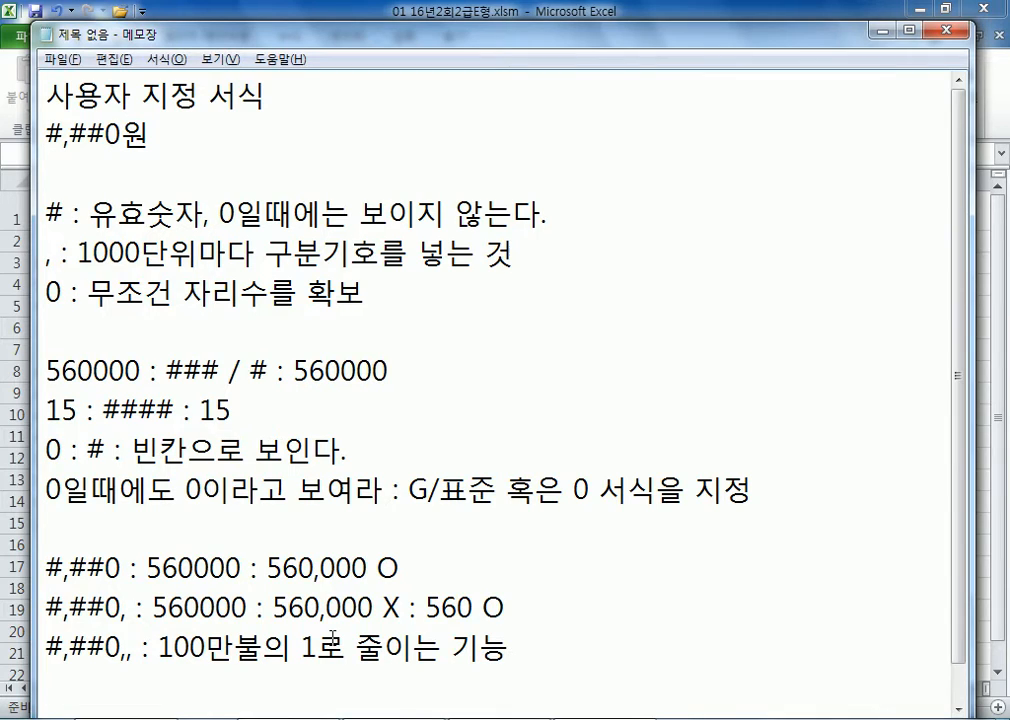
# Step: Insert about ten blank lines below the "#,##0,," example line and place the cursor just under it
pyautogui.scroll(-1, 336, 646)
pyautogui.hotkey('alt', 'Tab')
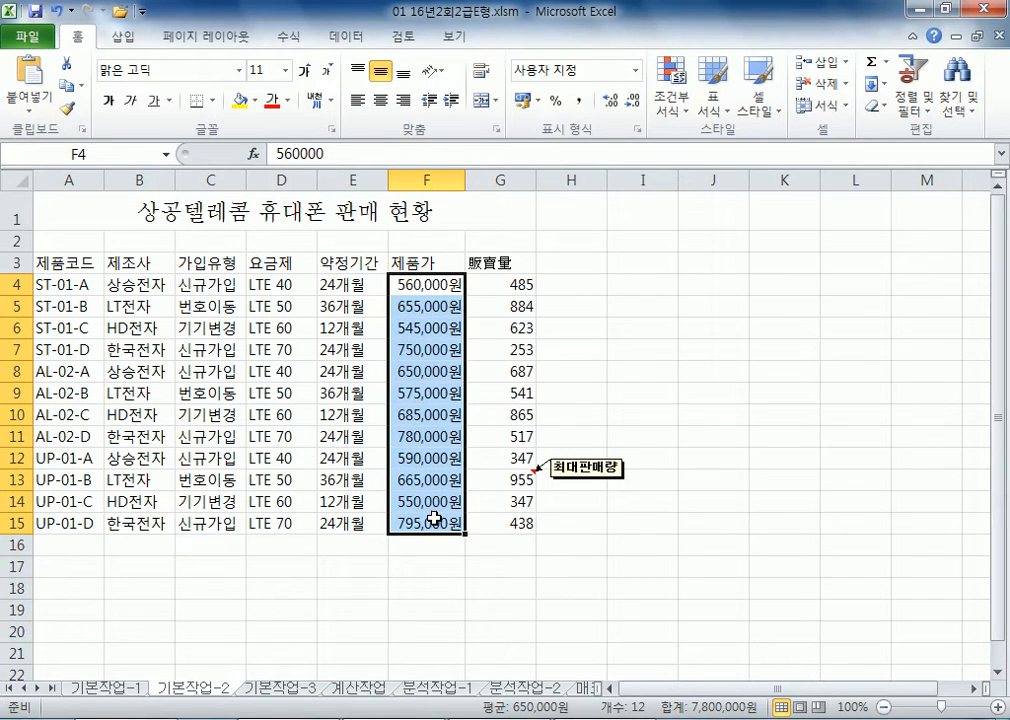
pyautogui.hotkey('alt', 'Tab')
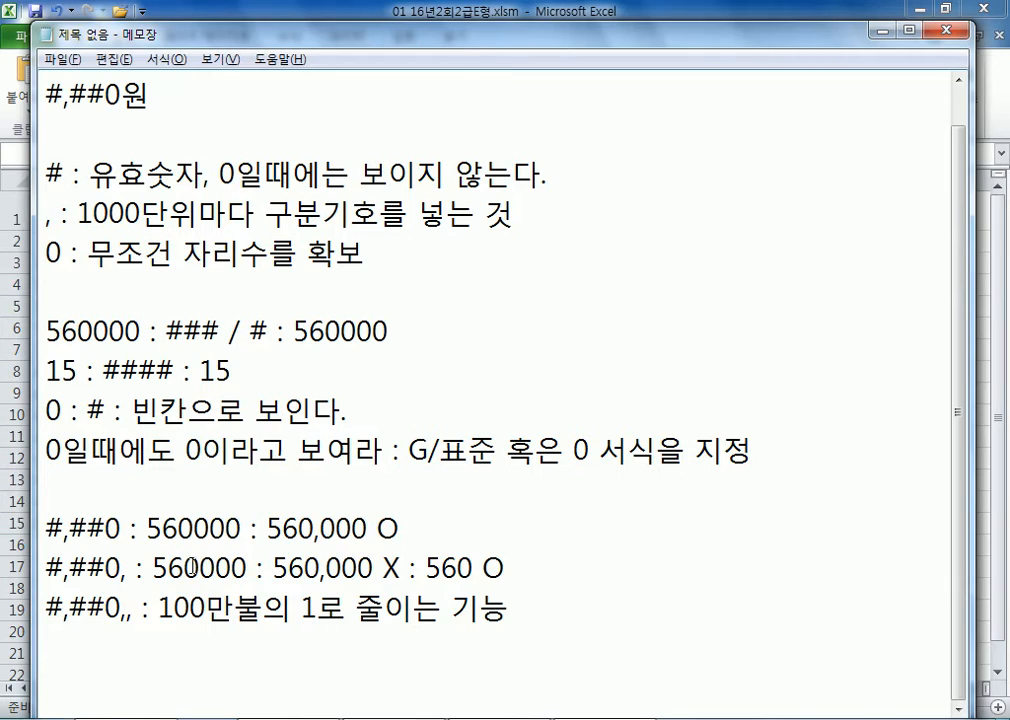
pyautogui.press('Return')
pyautogui.press('Return')
pyautogui.press('Return')
pyautogui.press('Return')
pyautogui.press('Return')
pyautogui.press('Return')
pyautogui.press('Return')
pyautogui.press('Return')
pyautogui.press('Return')
pyautogui.press('Return')
pyautogui.click(76, 310)
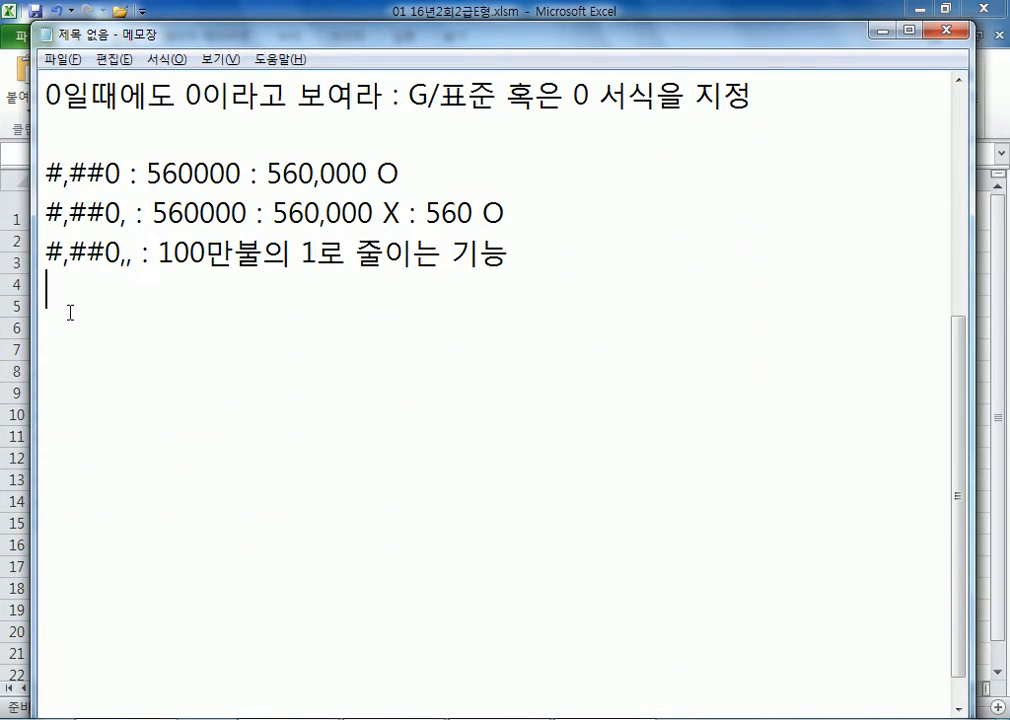
# Step: Leave one empty line and write the new example "560000 : 560천원 으로 출력"
pyautogui.press('Return')
pyautogui.write('560000')
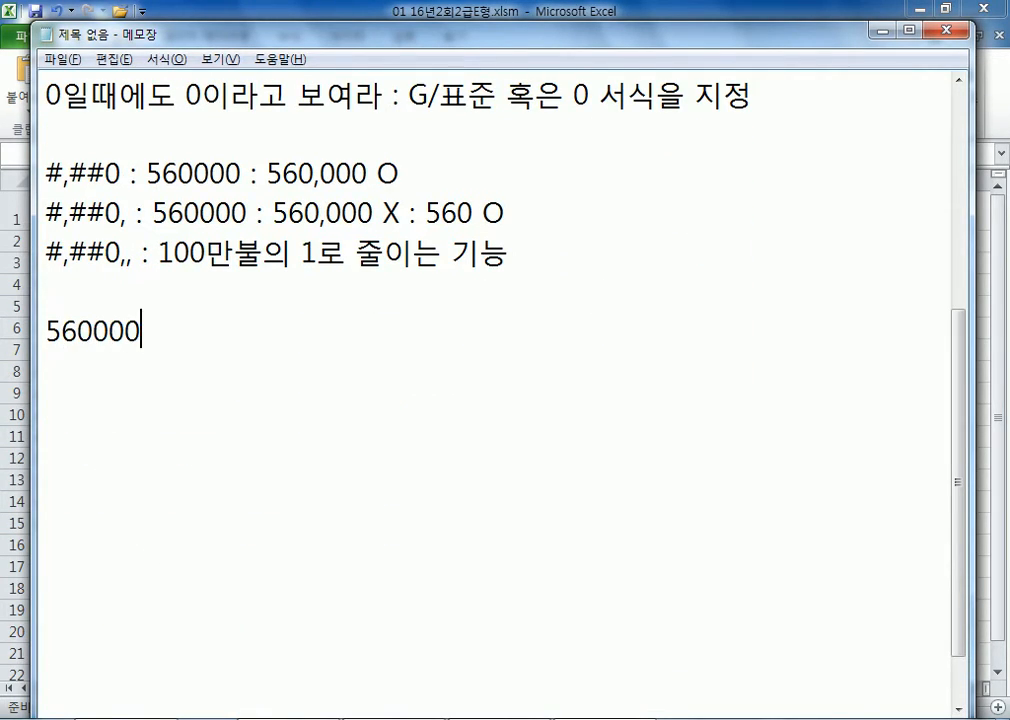
pyautogui.write(' : 500')
pyautogui.press('BackSpace')
pyautogui.press('BackSpace')
pyautogui.write('60천원')
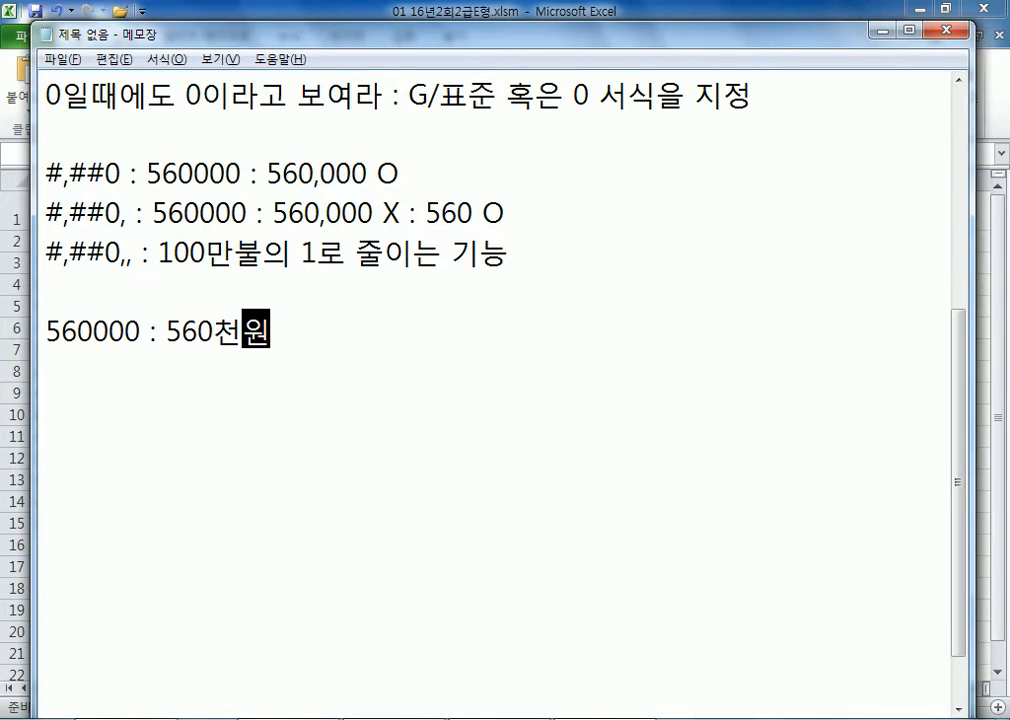
pyautogui.write(' 으로 추')
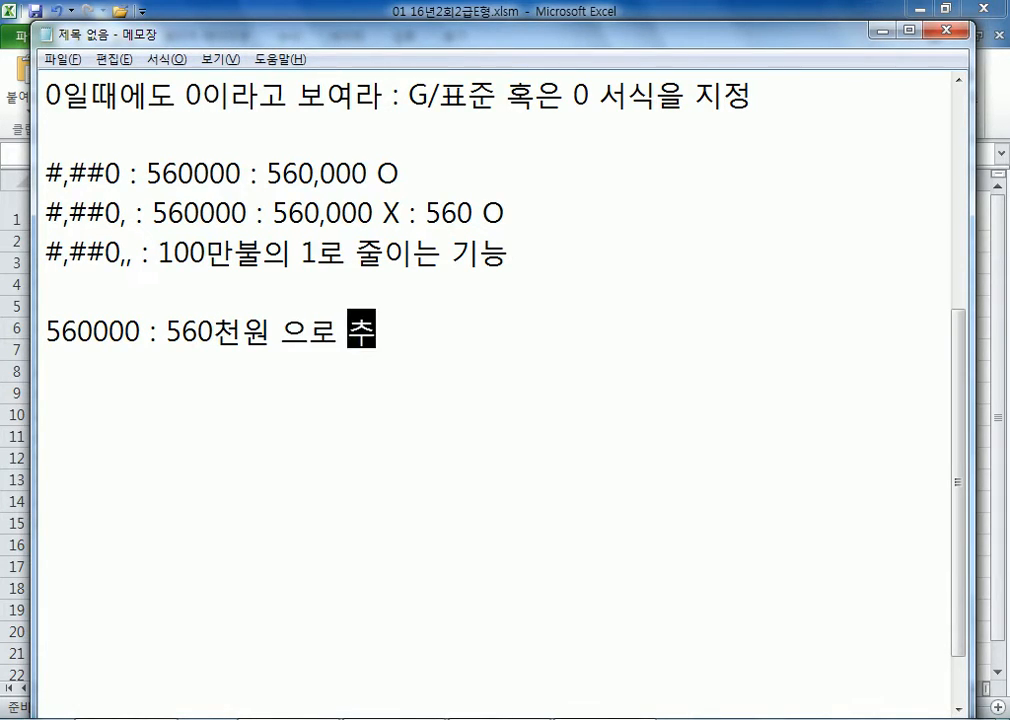
pyautogui.write('ㄹ력')
pyautogui.press('Return')
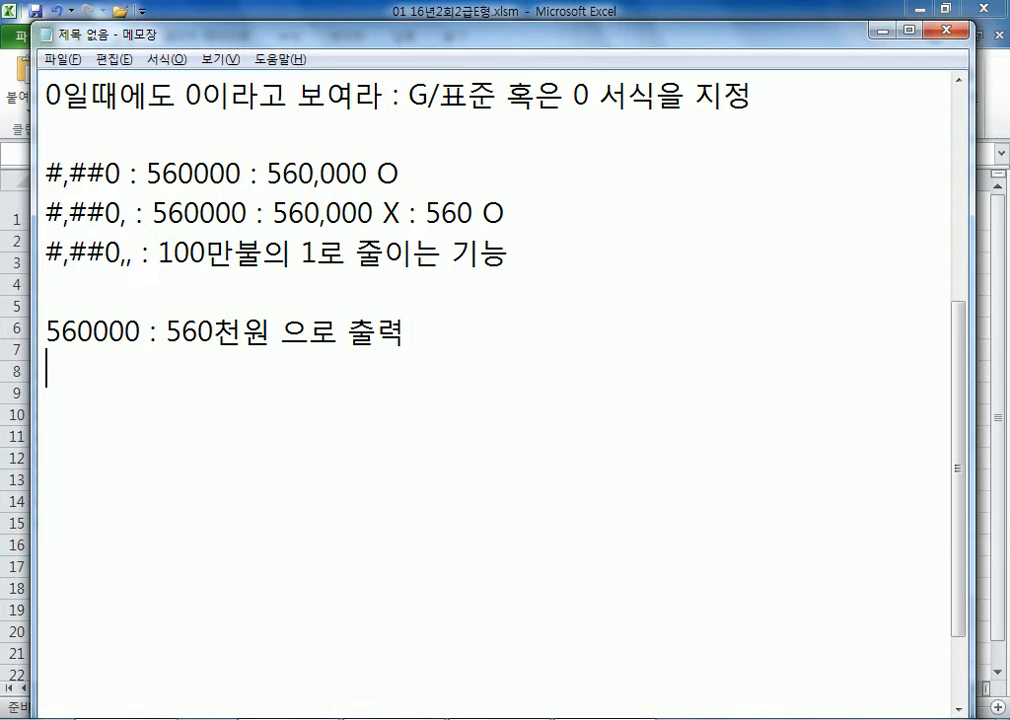
# Step: Write the format code "#,##0,천원" and join it after a colon to the end of the "560천원 으로 출력" line
pyautogui.write('$')
pyautogui.press('BackSpace')
pyautogui.write('#,##0')
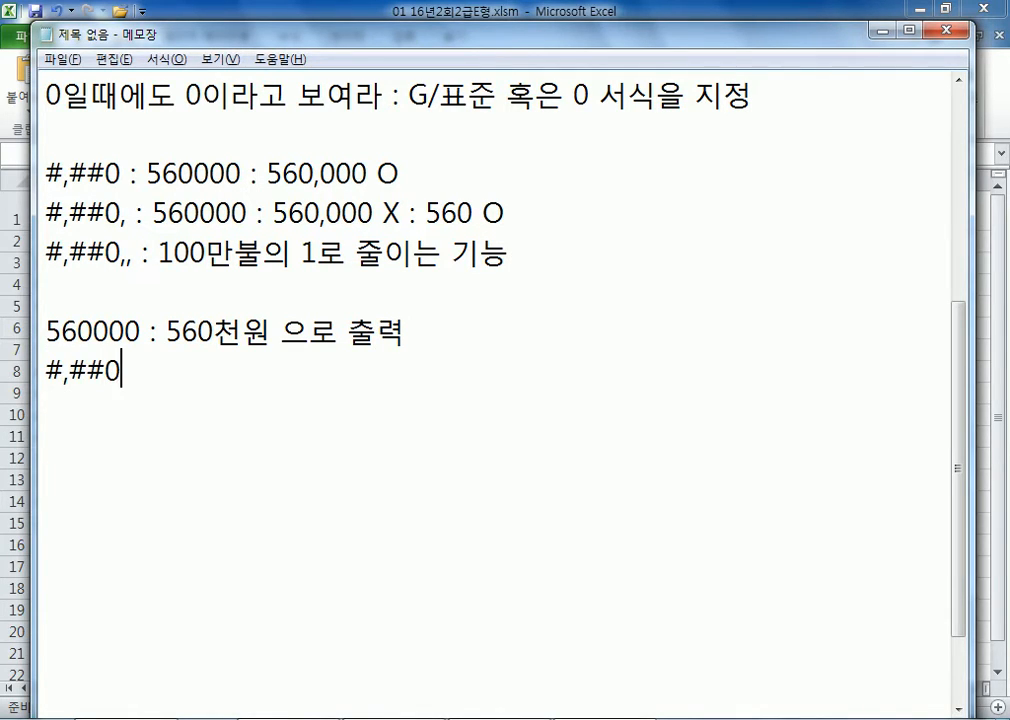
pyautogui.write(',천워')
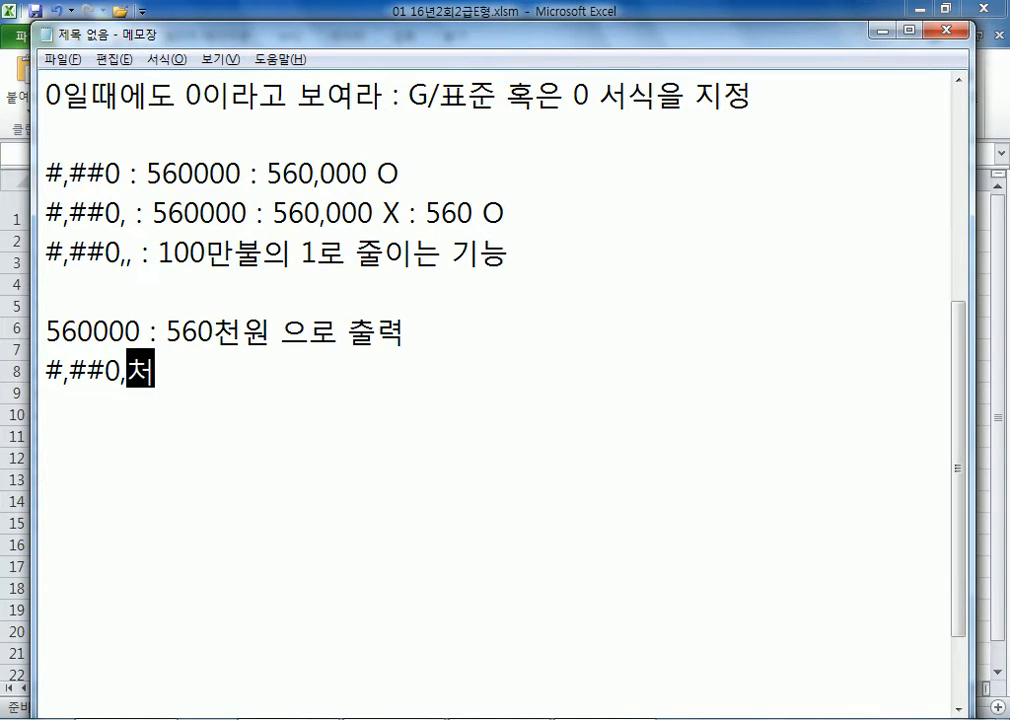
pyautogui.write('ㄴ')
pyautogui.press('Up')
pyautogui.press('End')
pyautogui.write(':')
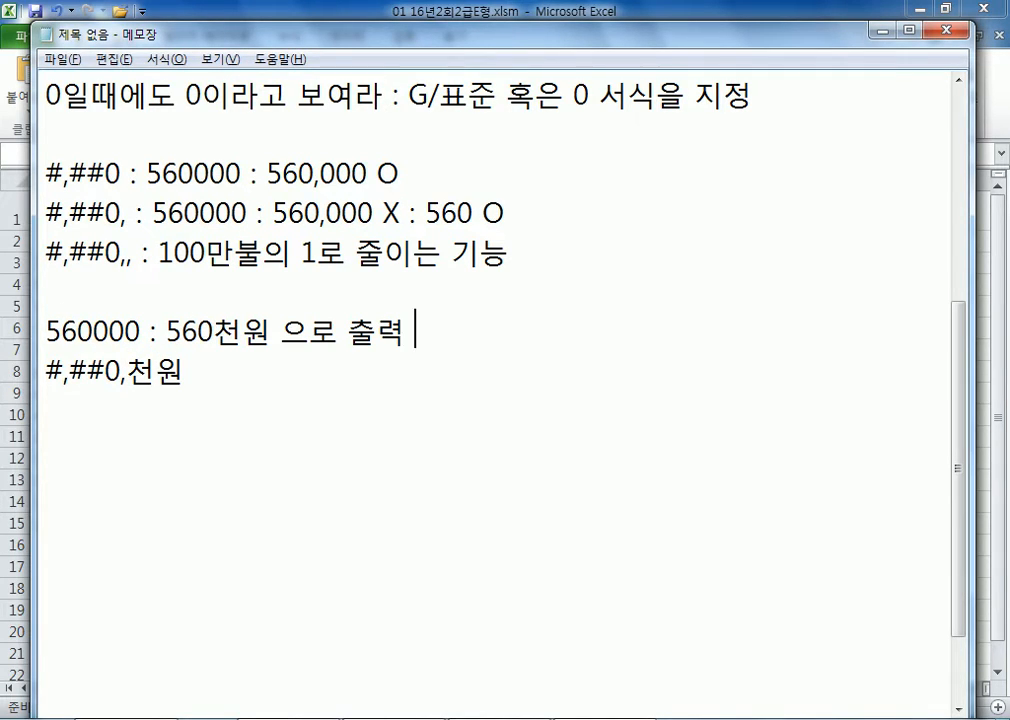
pyautogui.press('Delete')
pyautogui.press('End')
pyautogui.press('Return')
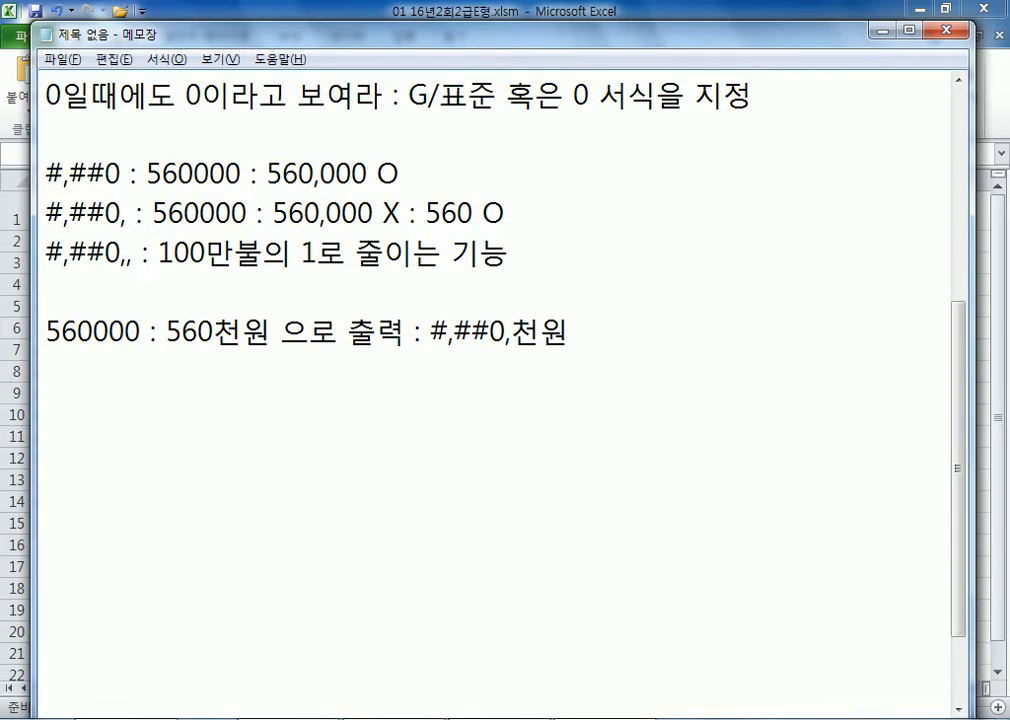
# Step: Append the result ": 560천원" after the "#,##0,천원" format code
pyautogui.press('Left')
pyautogui.write(': 5')
pyautogui.write('60천워')
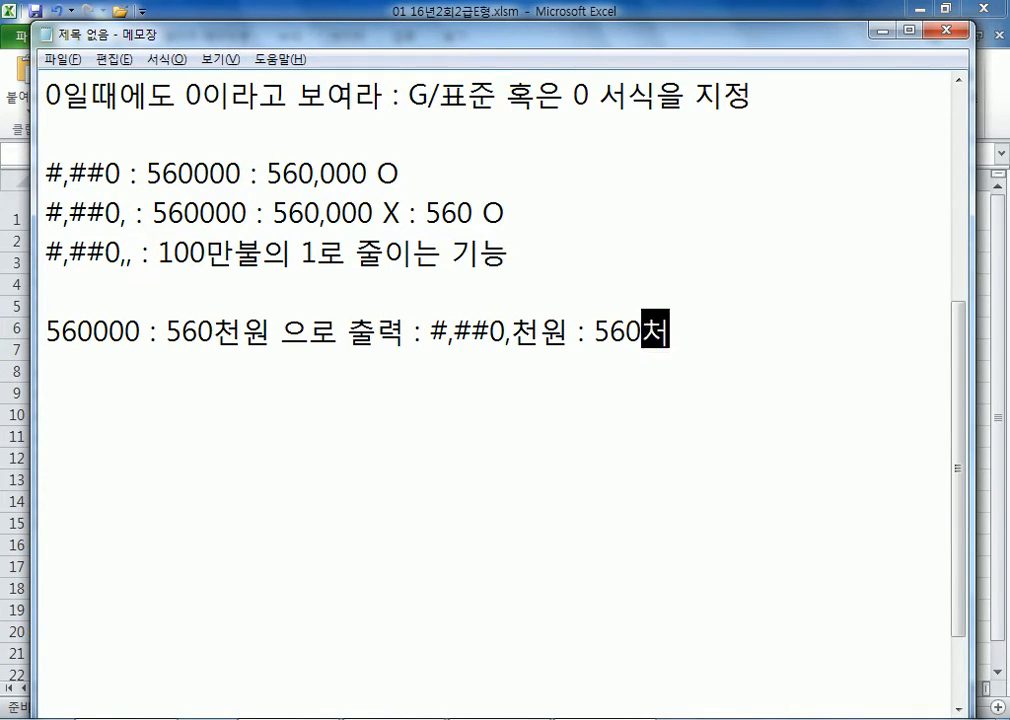
pyautogui.write('ㄴ')
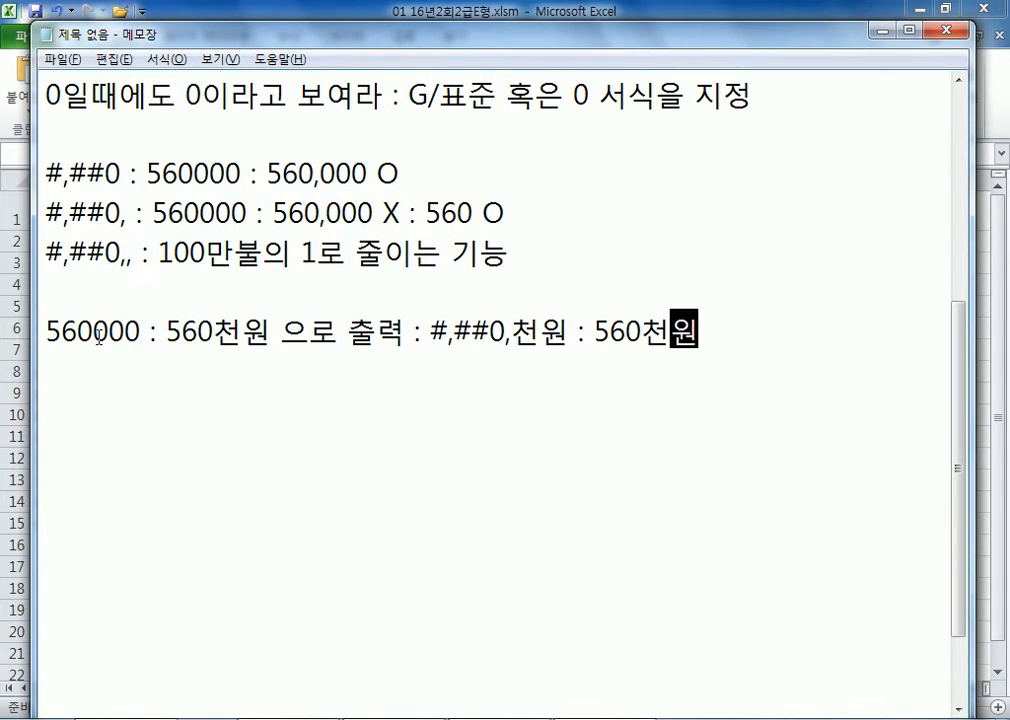
# Step: Highlight the omitted "000" in 560000 and put the cursor back on the empty line below the example
pyautogui.moveTo(93, 332); pyautogui.dragTo(131, 334)
pyautogui.click(130, 388)
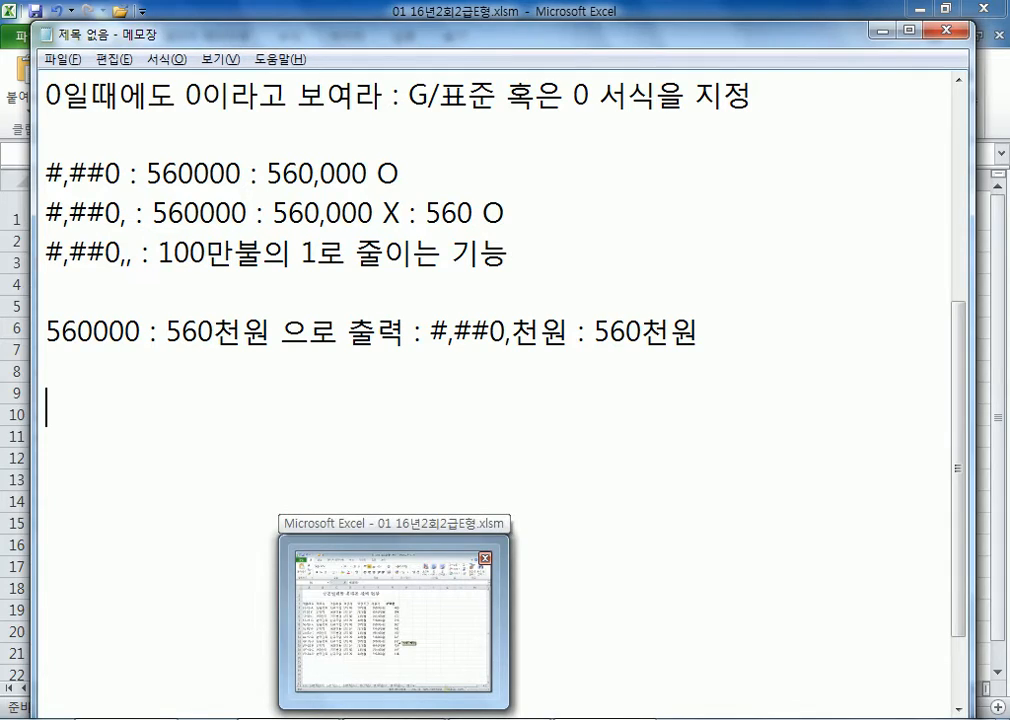
pyautogui.click(394, 719)
pyautogui.rightClick(394, 719)
pyautogui.click(181, 413)
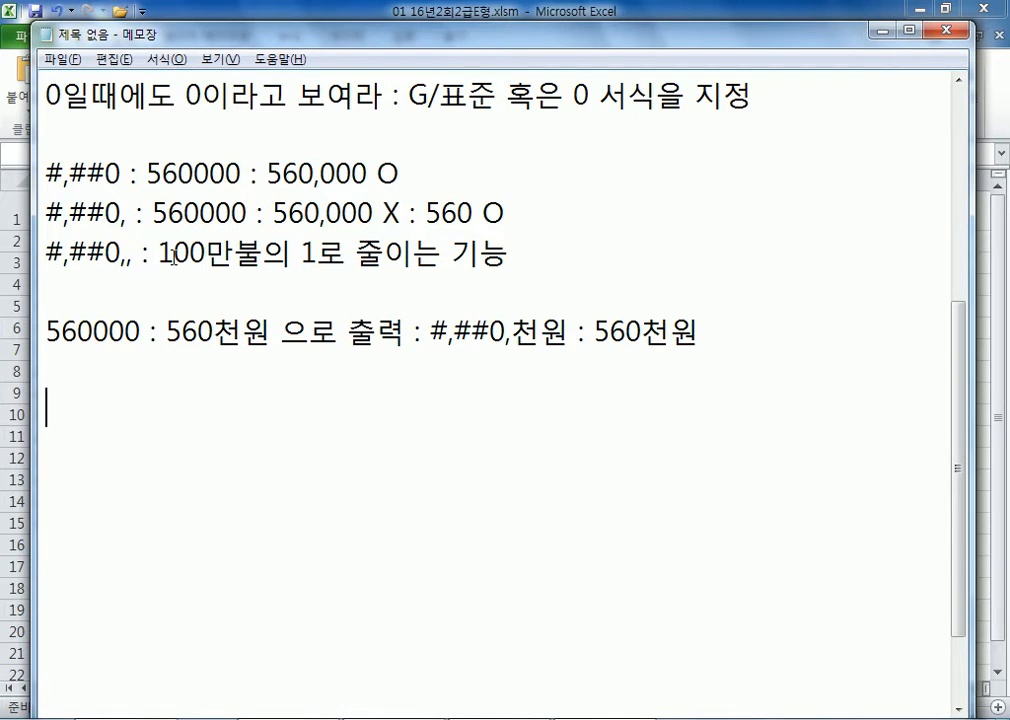
# Step: Switch to Excel and preview the G/표준 custom number format for the 제품가 cells F4:F15 without applying it
pyautogui.hotkey('alt', 'Tab')
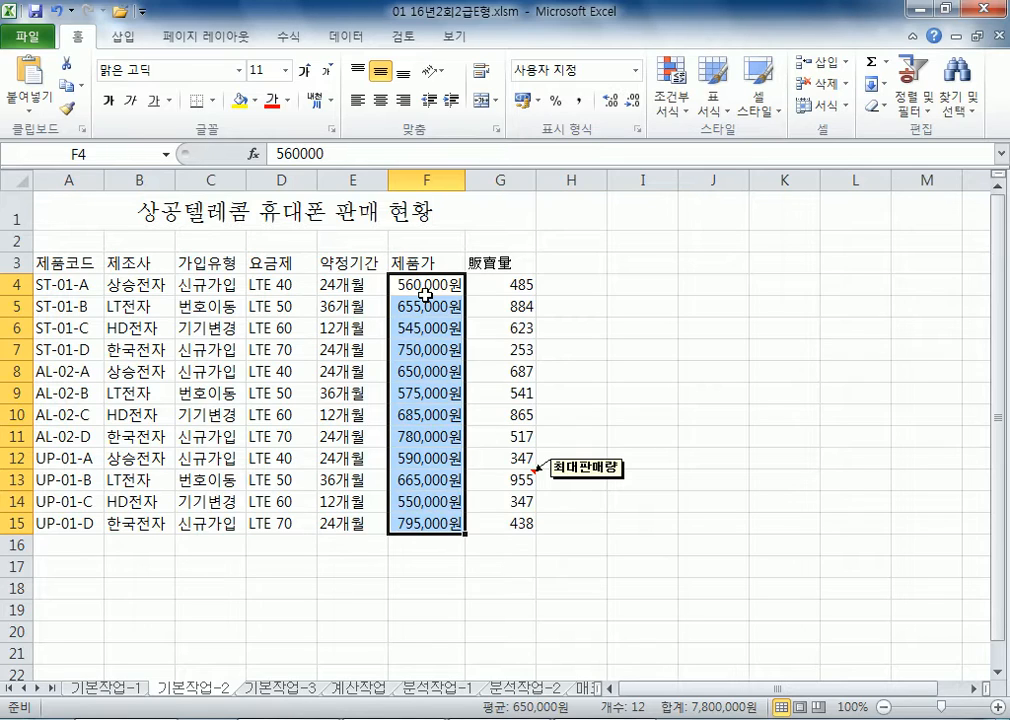
pyautogui.hotkey('ctrl', '1')
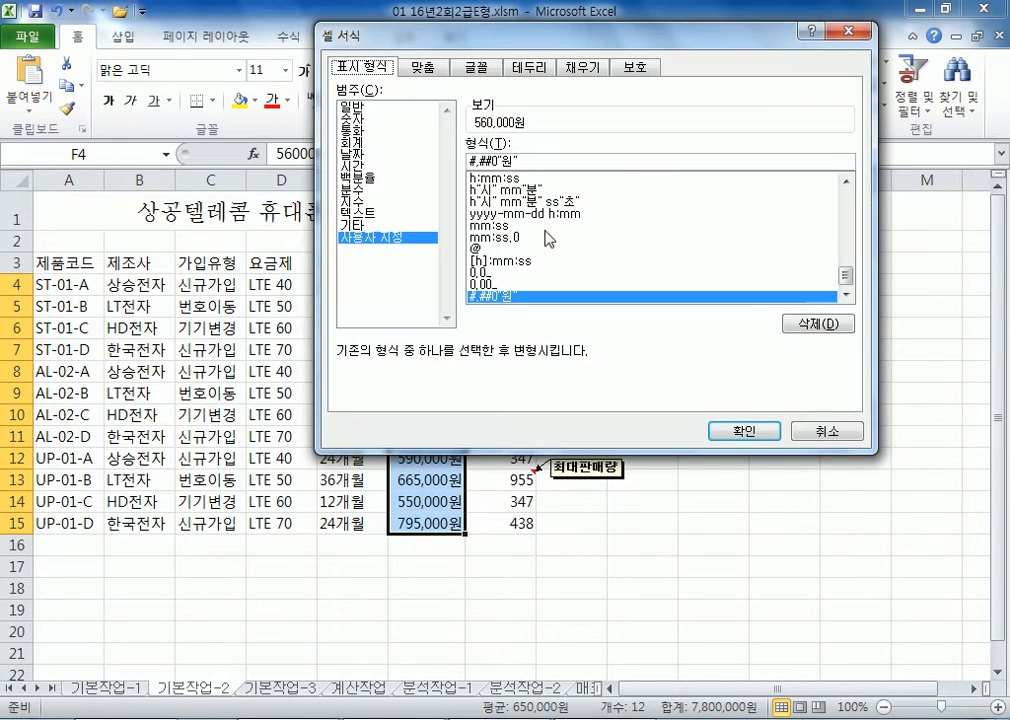
pyautogui.moveTo(846, 275); pyautogui.dragTo(846, 194)
pyautogui.click(519, 179)
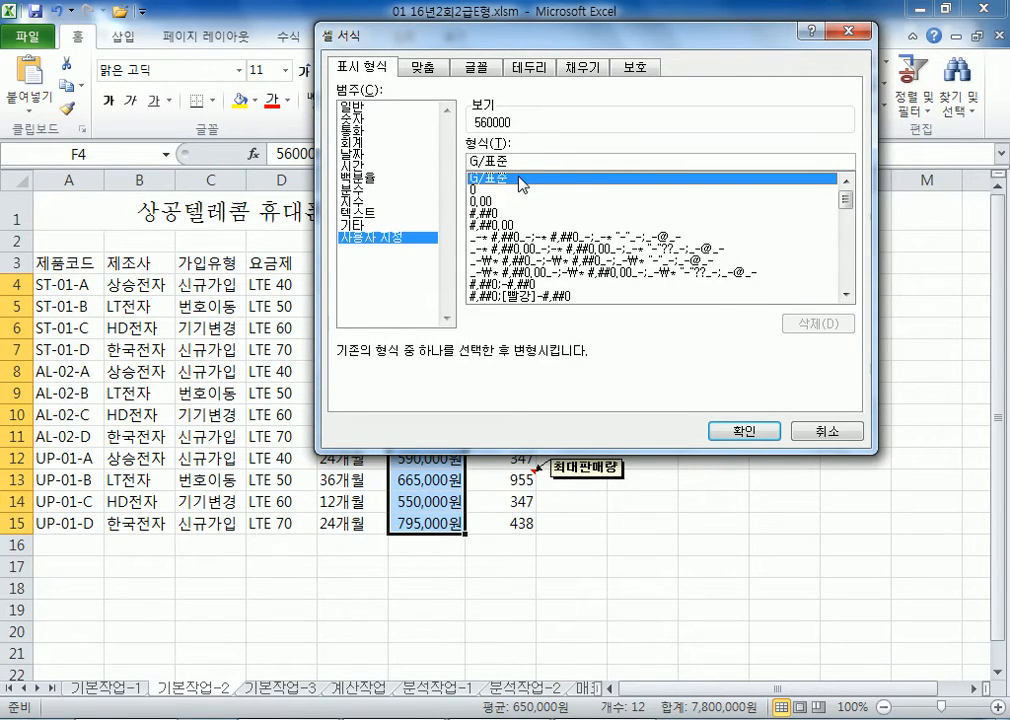
pyautogui.press('Escape')
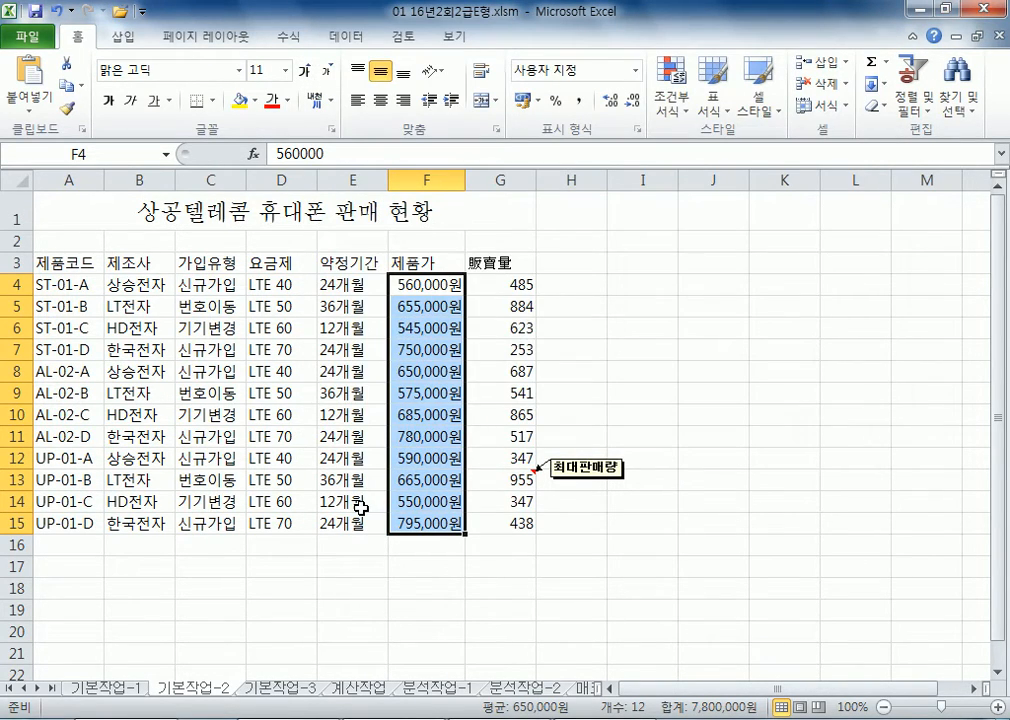
# Step: Apply all borders (모든 테두리) and a thick box border (굵은 상자 테두리) to the table range A3:G15
pyautogui.moveTo(100, 262); pyautogui.dragTo(487, 517)
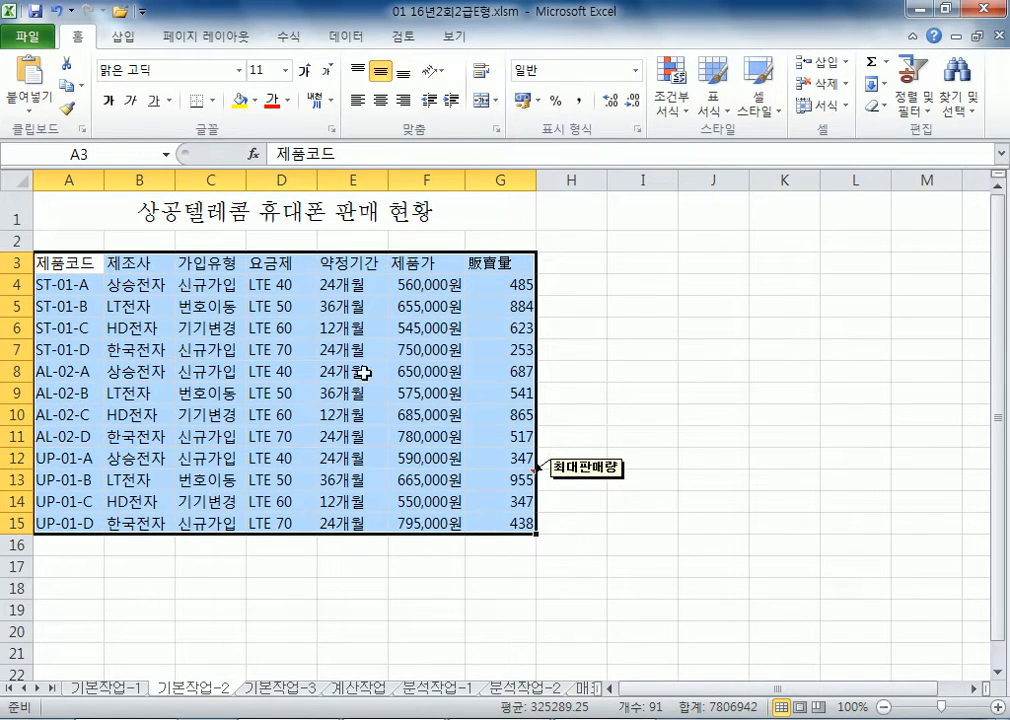
pyautogui.click(212, 100)
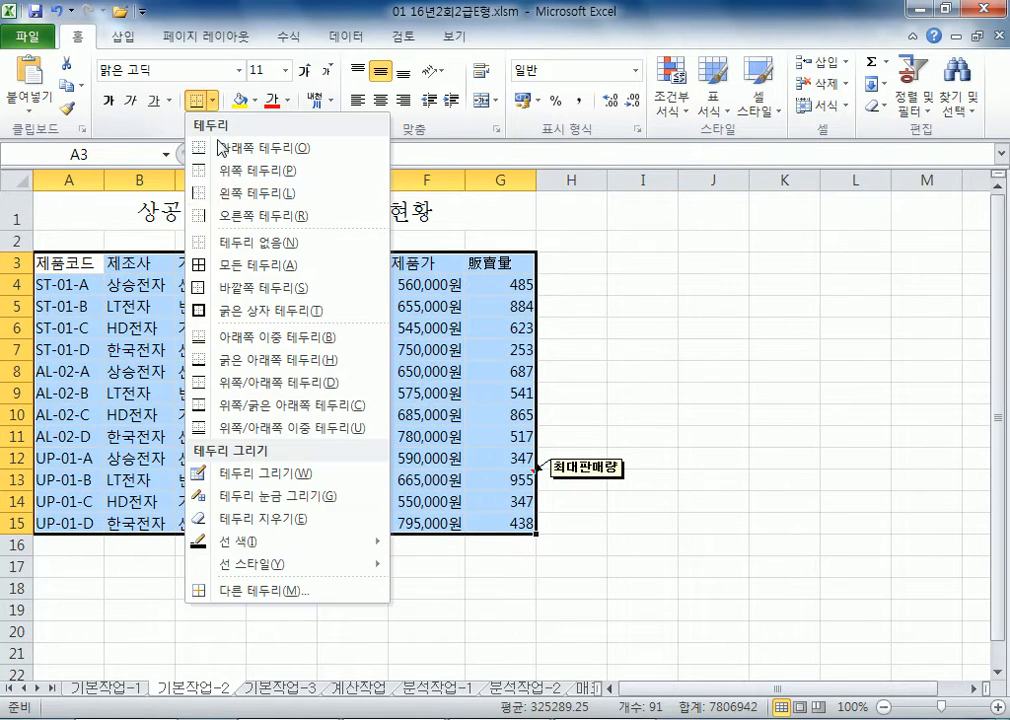
pyautogui.click(233, 266)
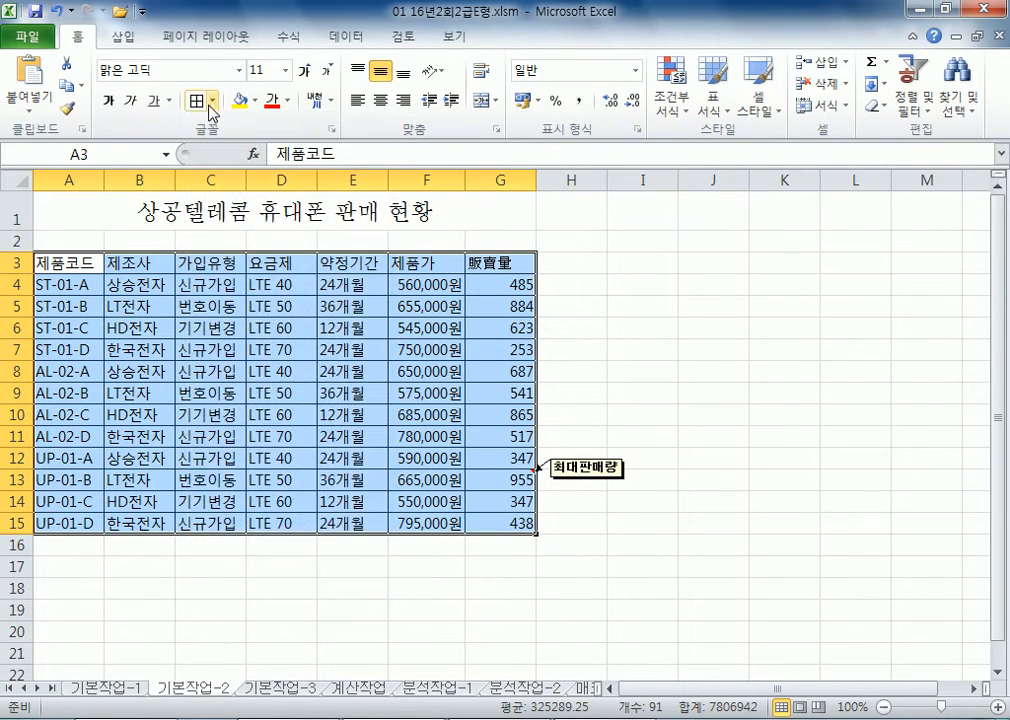
pyautogui.click(212, 100)
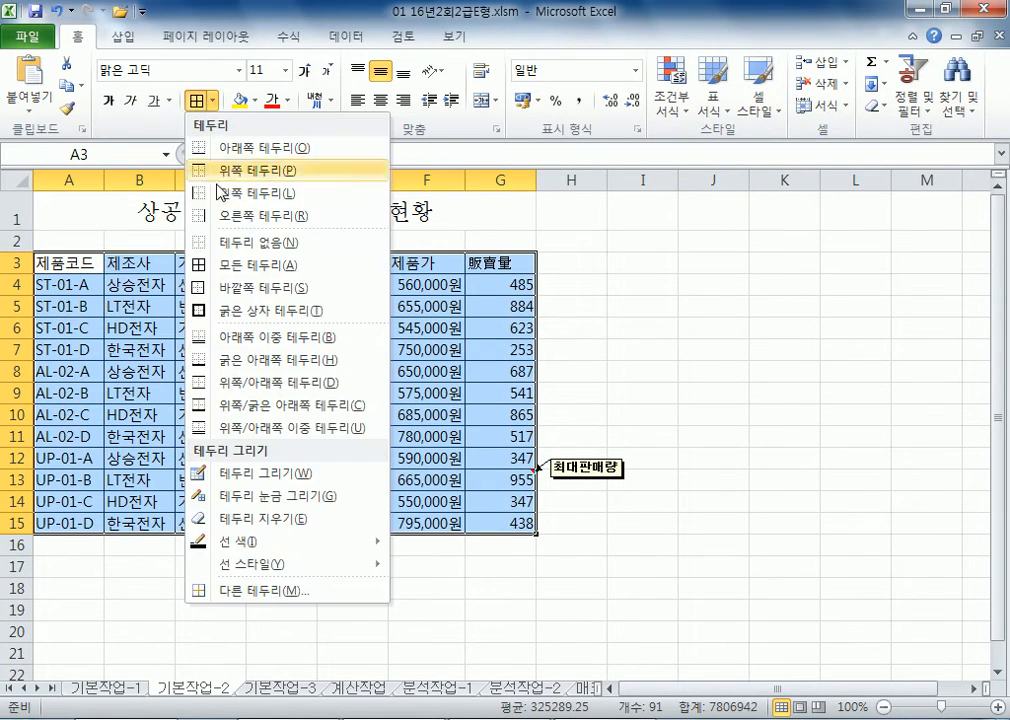
pyautogui.click(231, 311)
pyautogui.click(292, 586)
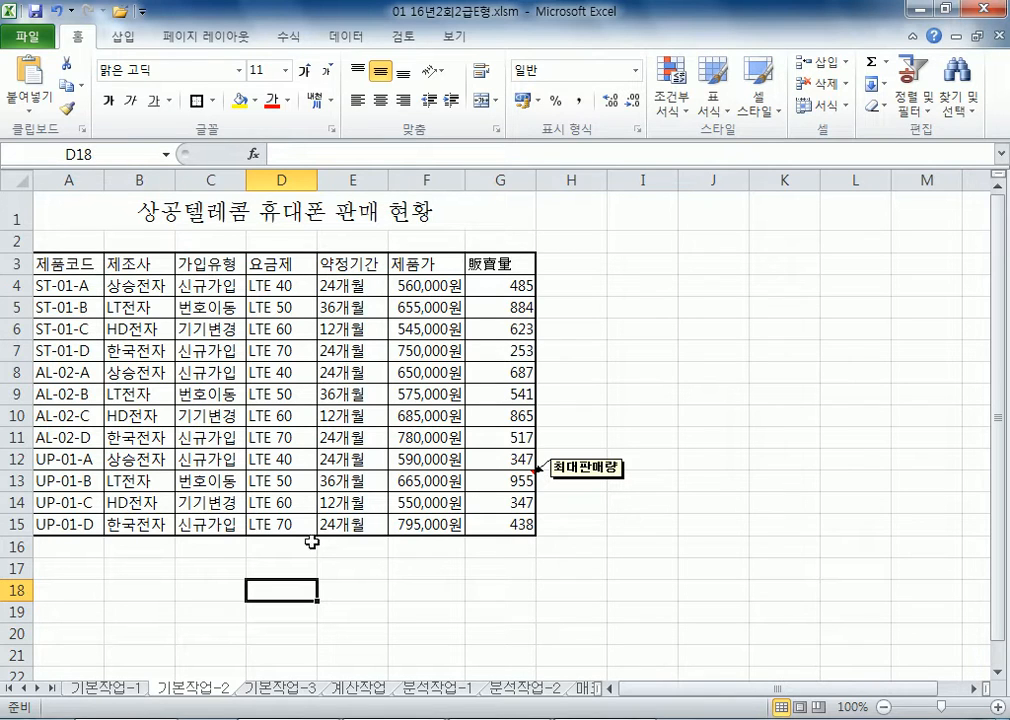
# Step: Open the 기본작업-3 sheet and highlight the data range A4:H18 of the 사무용품 관리 현황 table
pyautogui.click(284, 688)
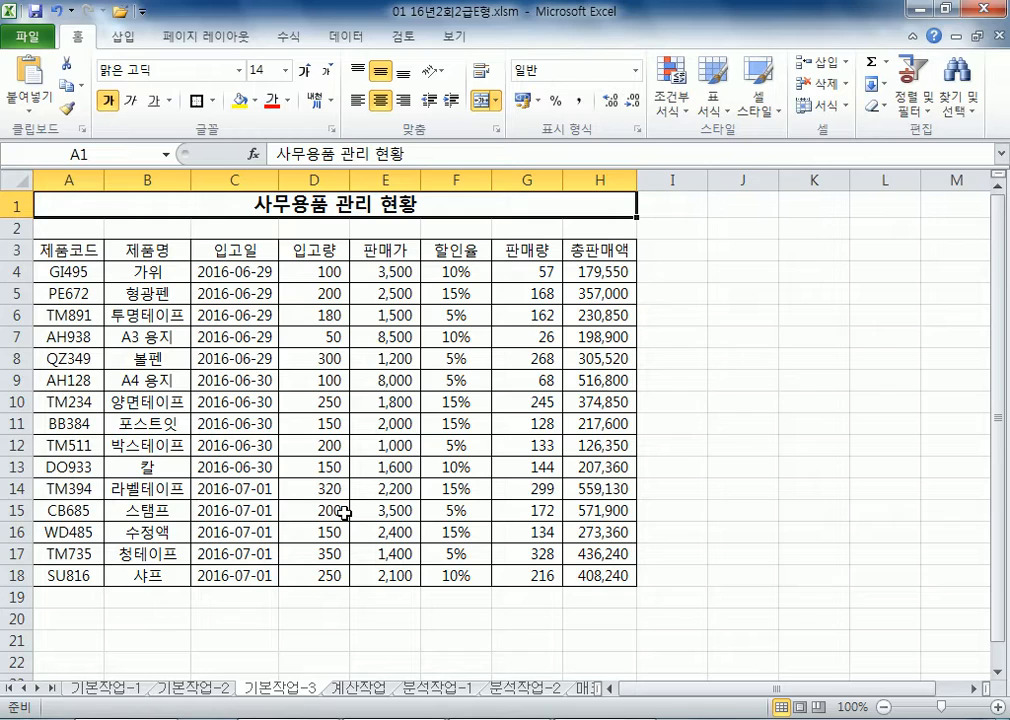
pyautogui.click(63, 272)
pyautogui.moveTo(63, 272); pyautogui.dragTo(613, 575)
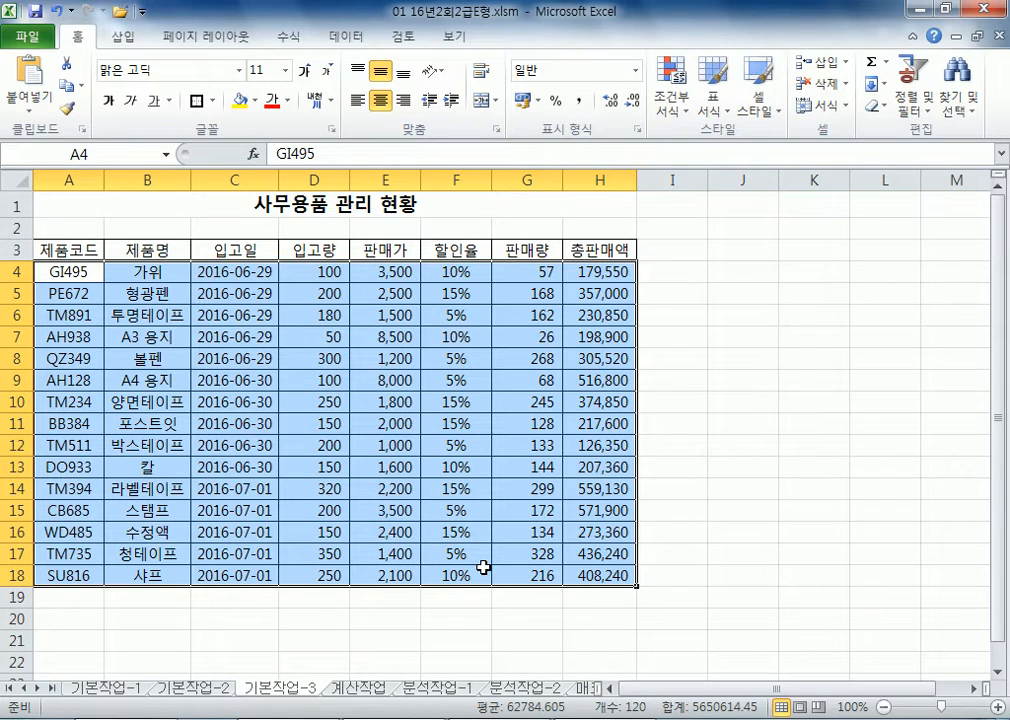
# Step: Preview the AutoFilter and the Advanced Filter (고급 필터) dialog on the 사무용품 관리 현황 table without keeping either
pyautogui.click(225, 356)
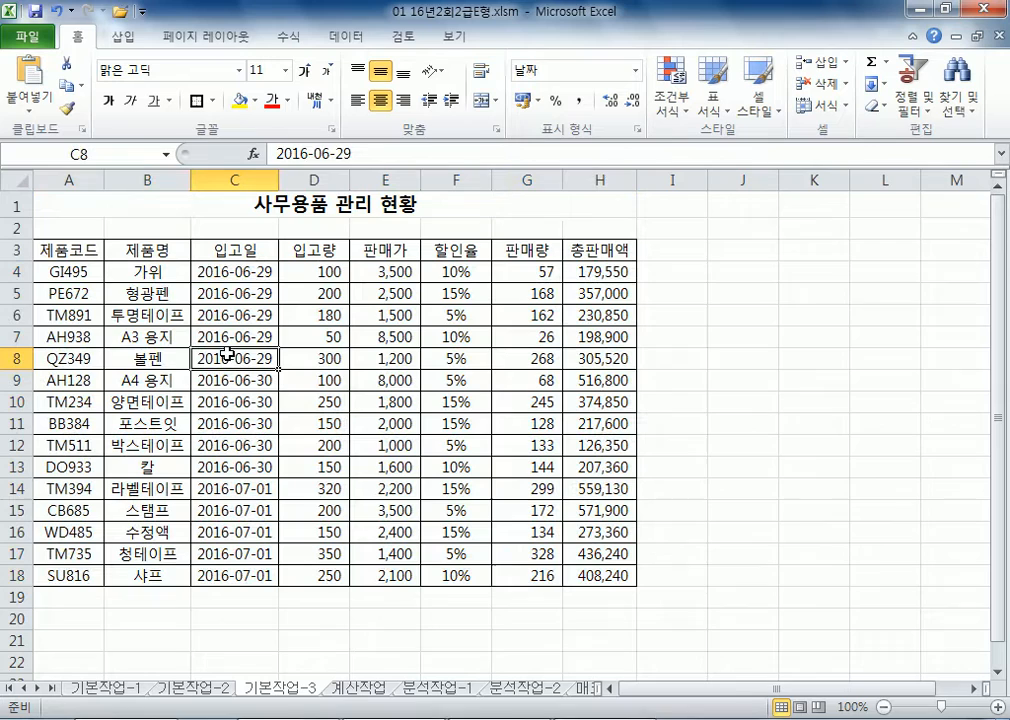
pyautogui.click(148, 312)
pyautogui.click(346, 37)
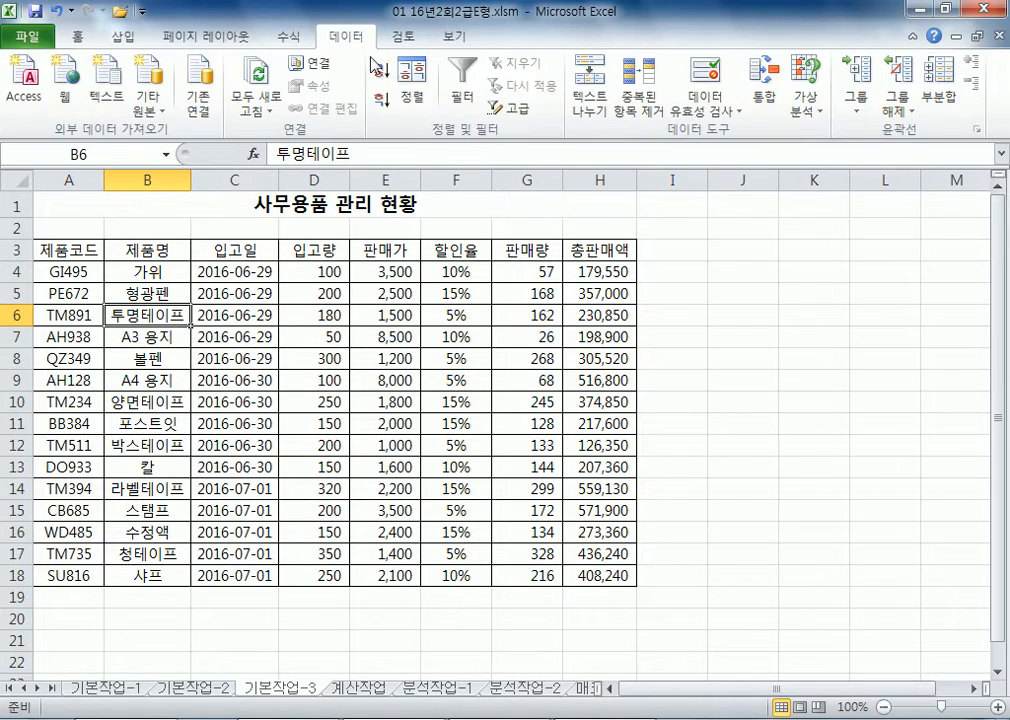
pyautogui.click(461, 84)
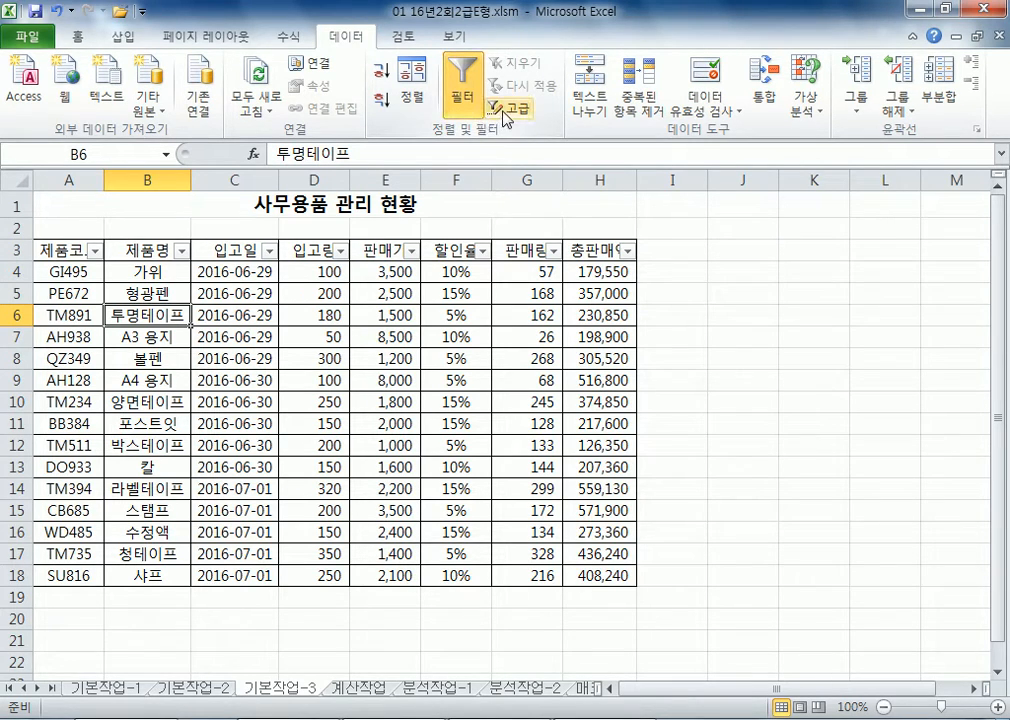
pyautogui.click(506, 110)
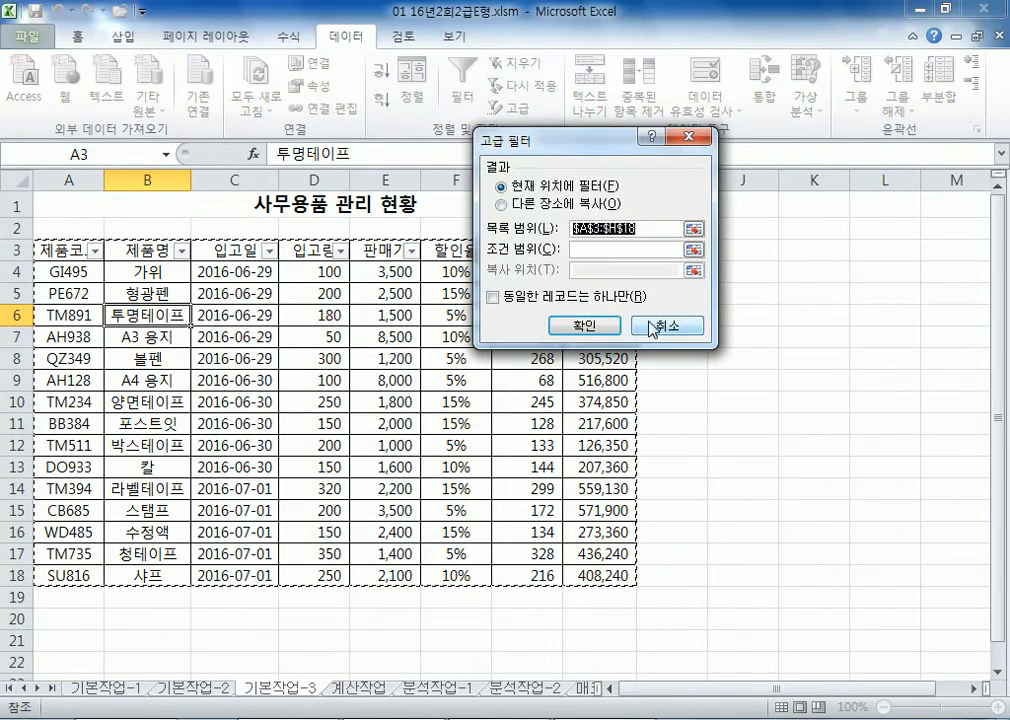
pyautogui.click(654, 322)
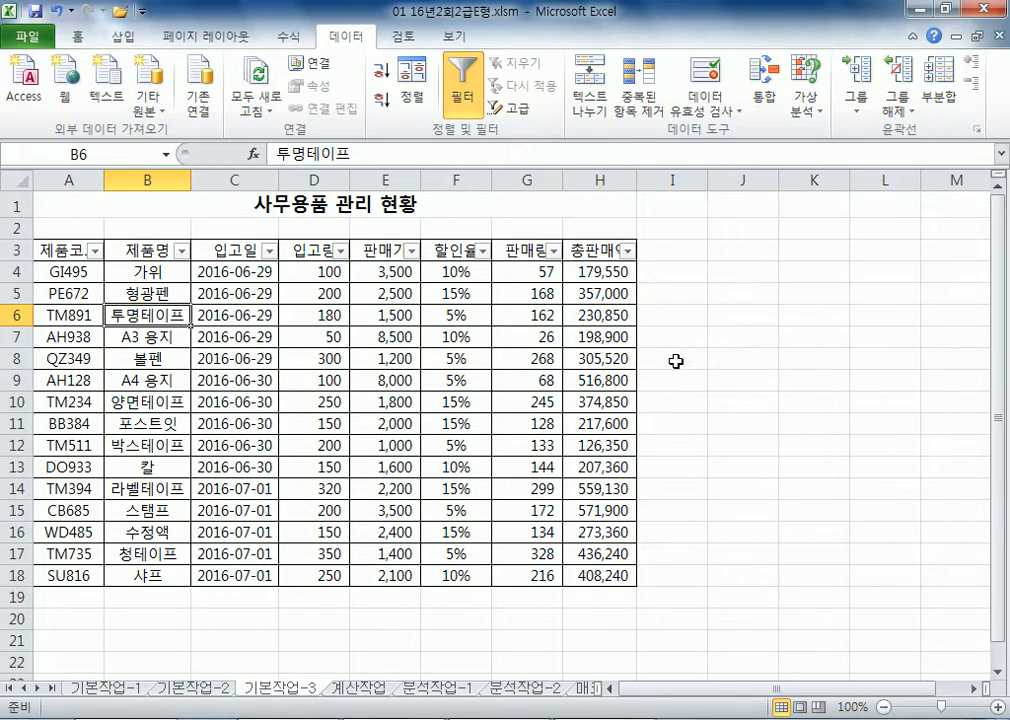
pyautogui.hotkey('ctrl', 'shift', 'l')
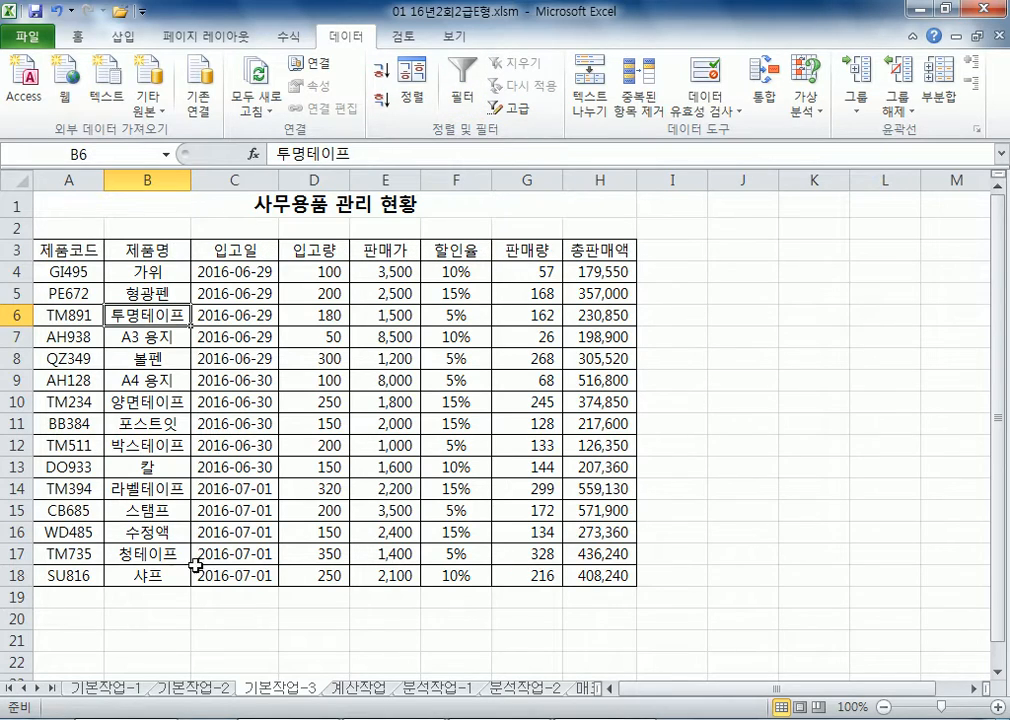
# Step: Highlight the empty area A21:E23 and cell A26 below the table, and return to the table's start
pyautogui.scroll(-1, 100, 493)
pyautogui.moveTo(57, 571); pyautogui.dragTo(369, 626)
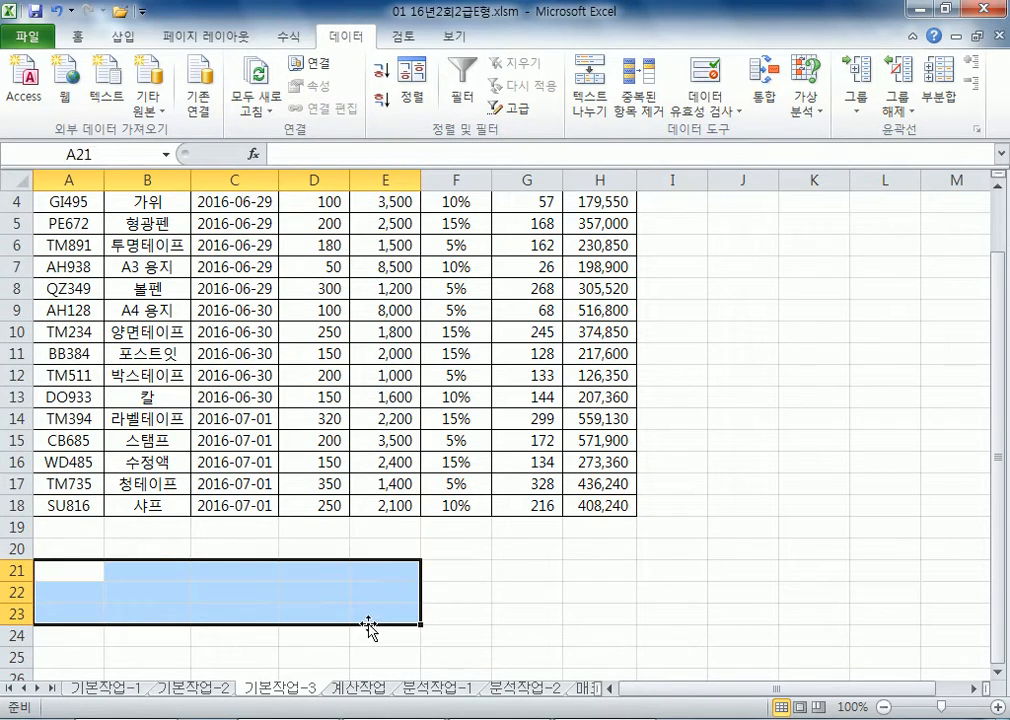
pyautogui.scroll(-2, 368, 600)
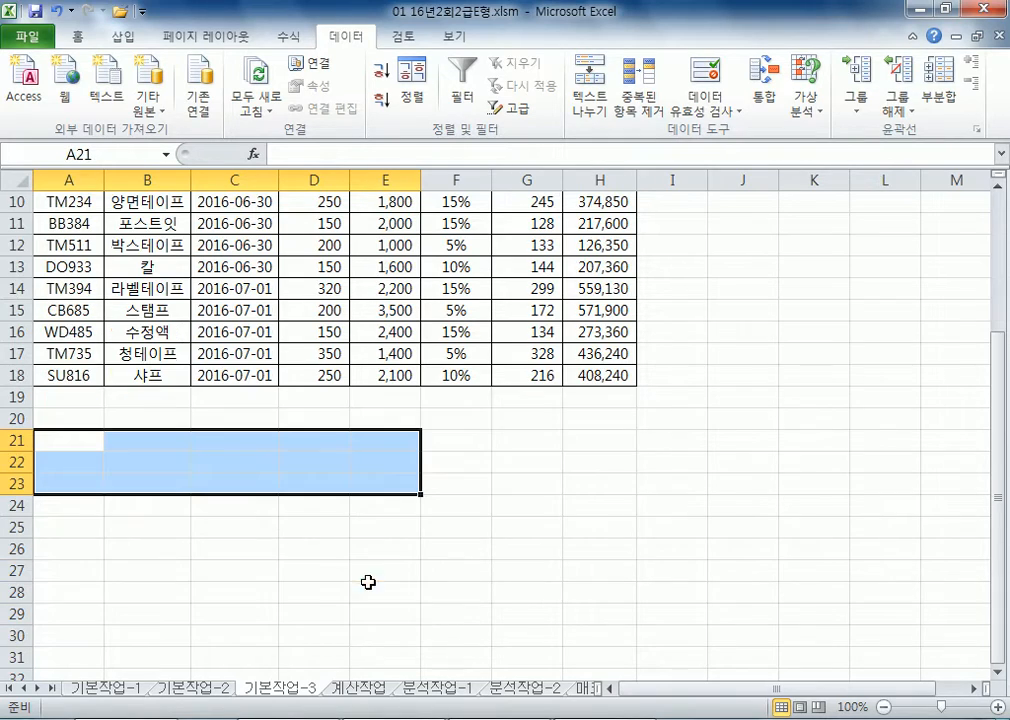
pyautogui.click(56, 553)
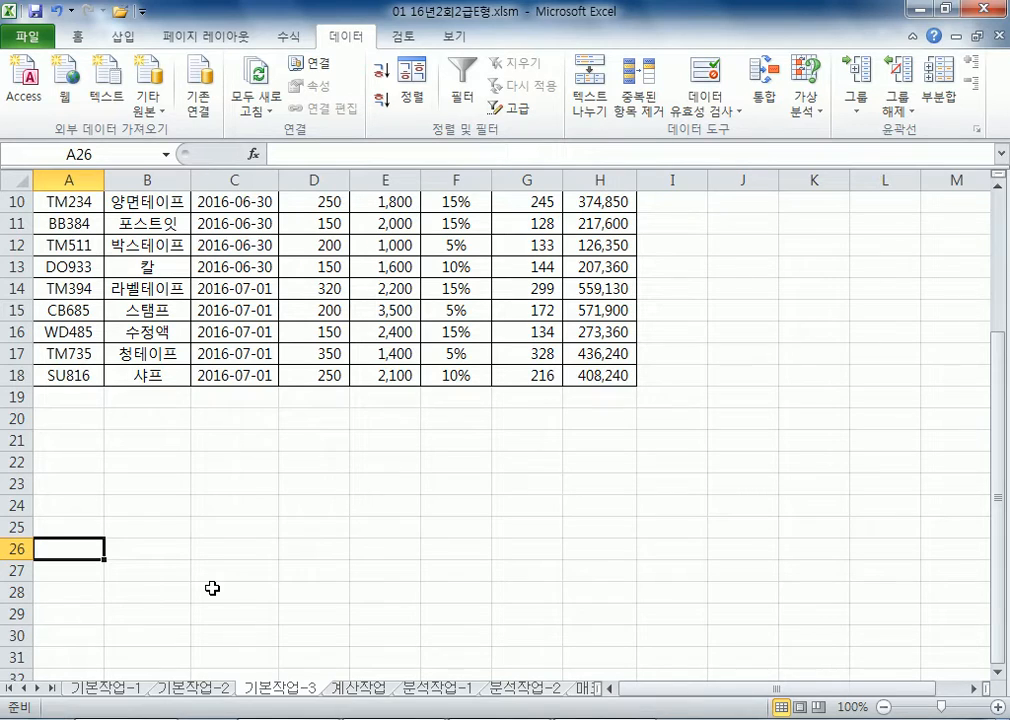
pyautogui.scroll(3, 121, 648)
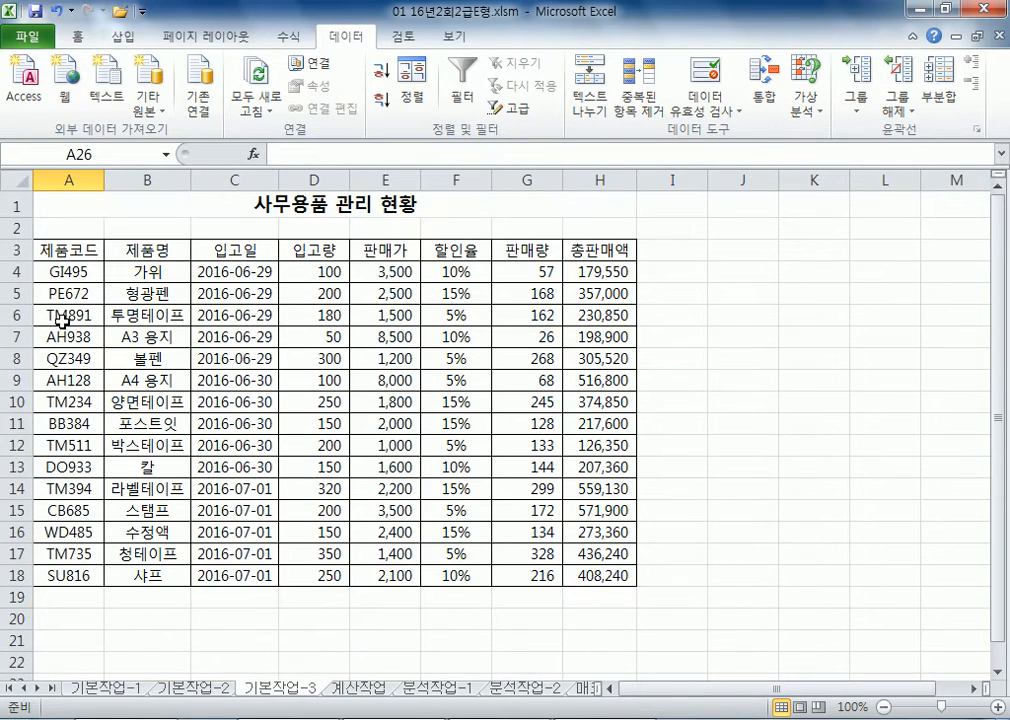
# Step: Turn on AutoFilter (필터) for the table range A3:H18
pyautogui.moveTo(90, 250); pyautogui.dragTo(588, 575)
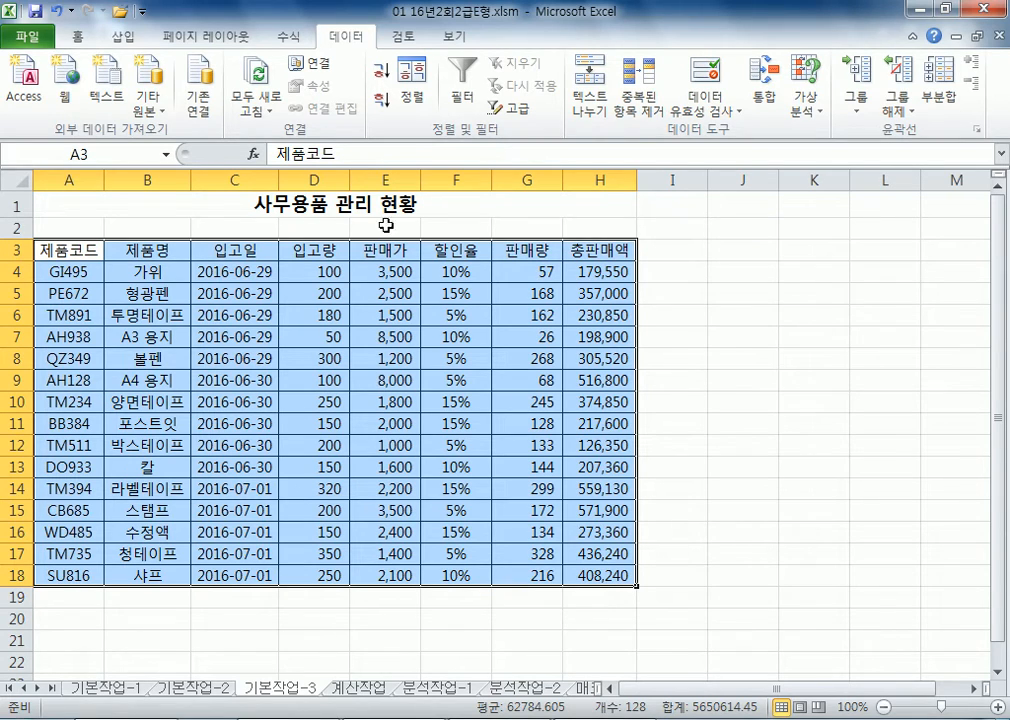
pyautogui.click(462, 100)
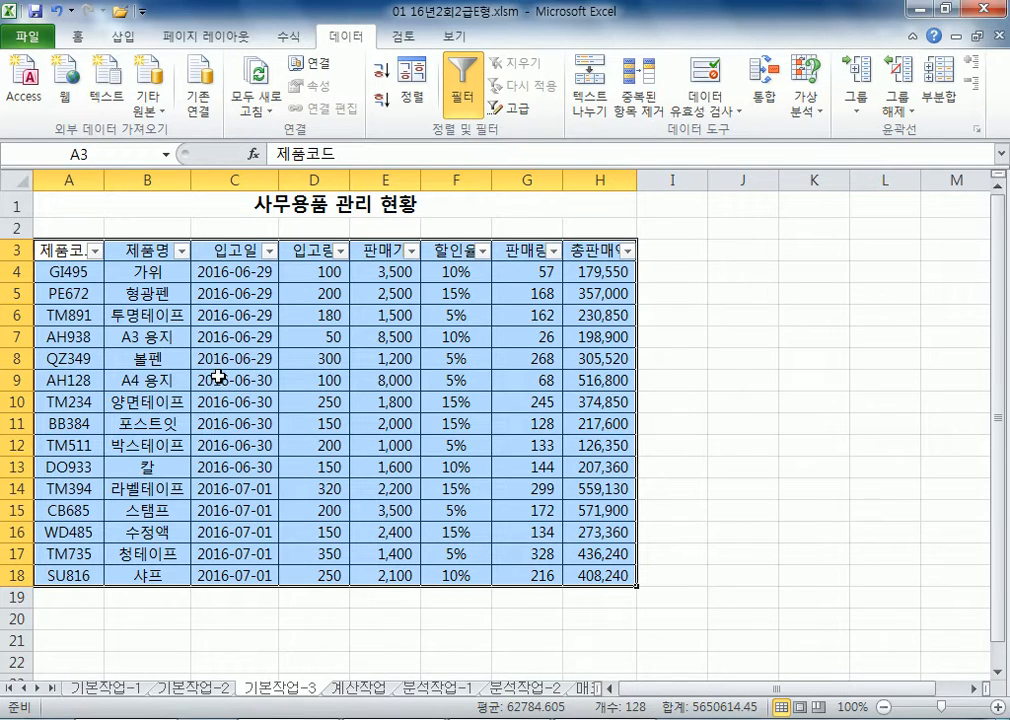
pyautogui.click(312, 292)
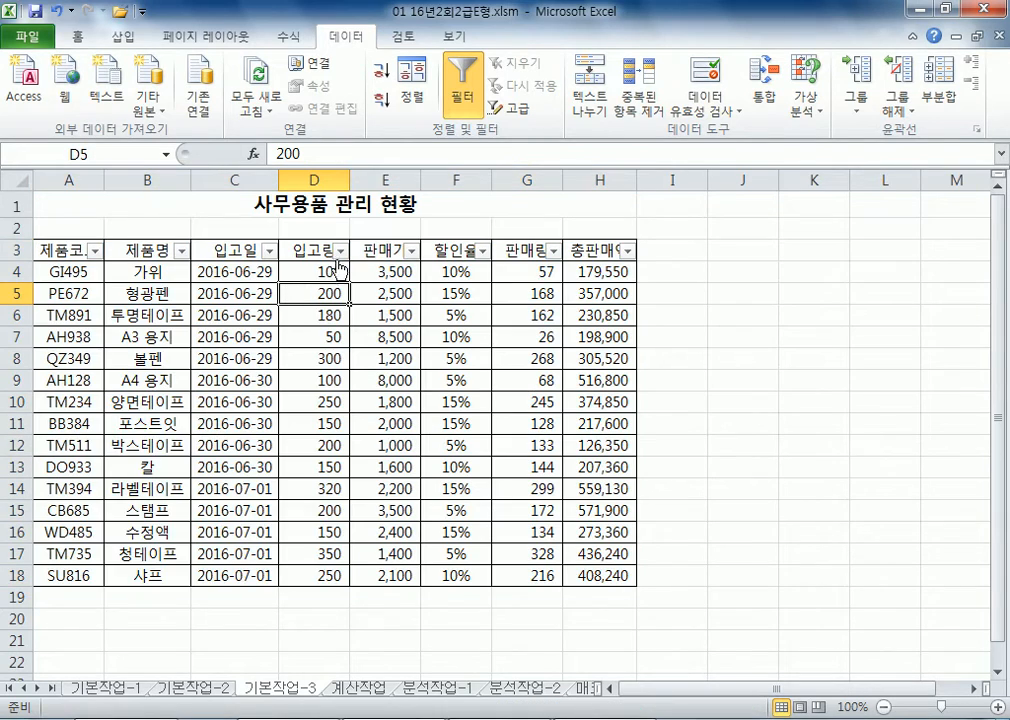
pyautogui.click(341, 251)
pyautogui.moveTo(209, 398)
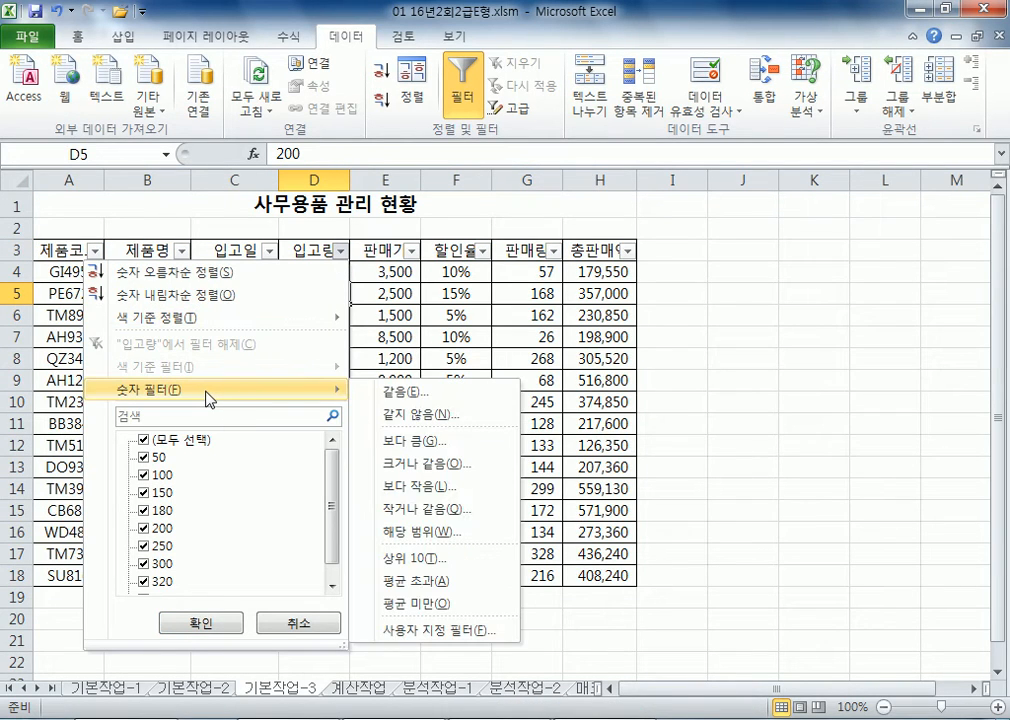
pyautogui.click(416, 533)
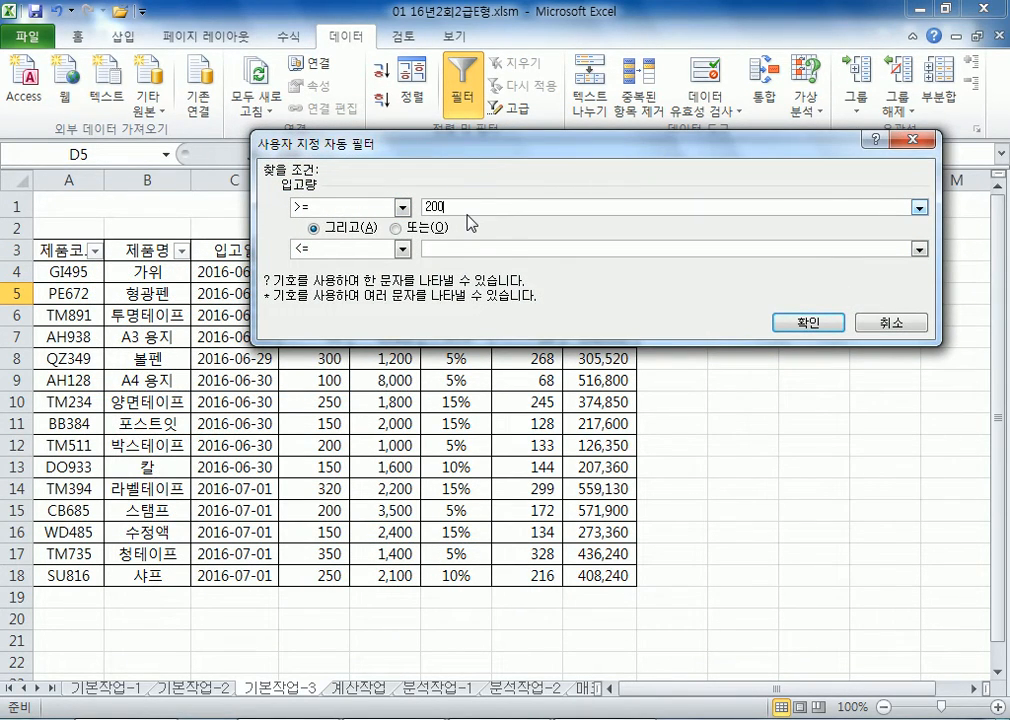
pyautogui.click(402, 248)
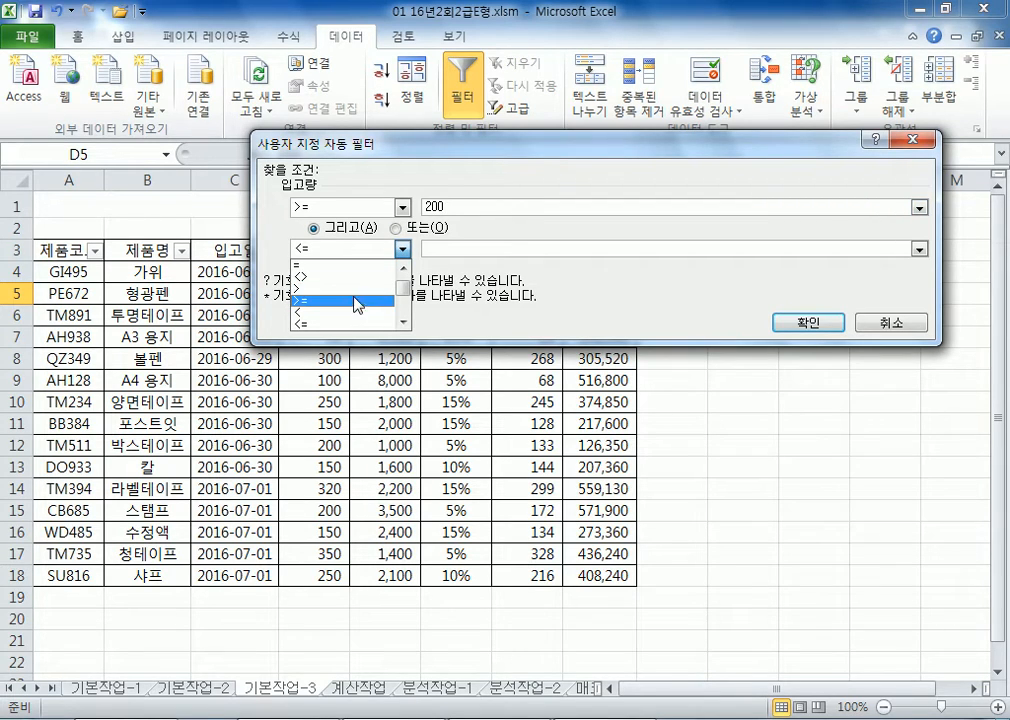
pyautogui.click(356, 312)
pyautogui.click(491, 248)
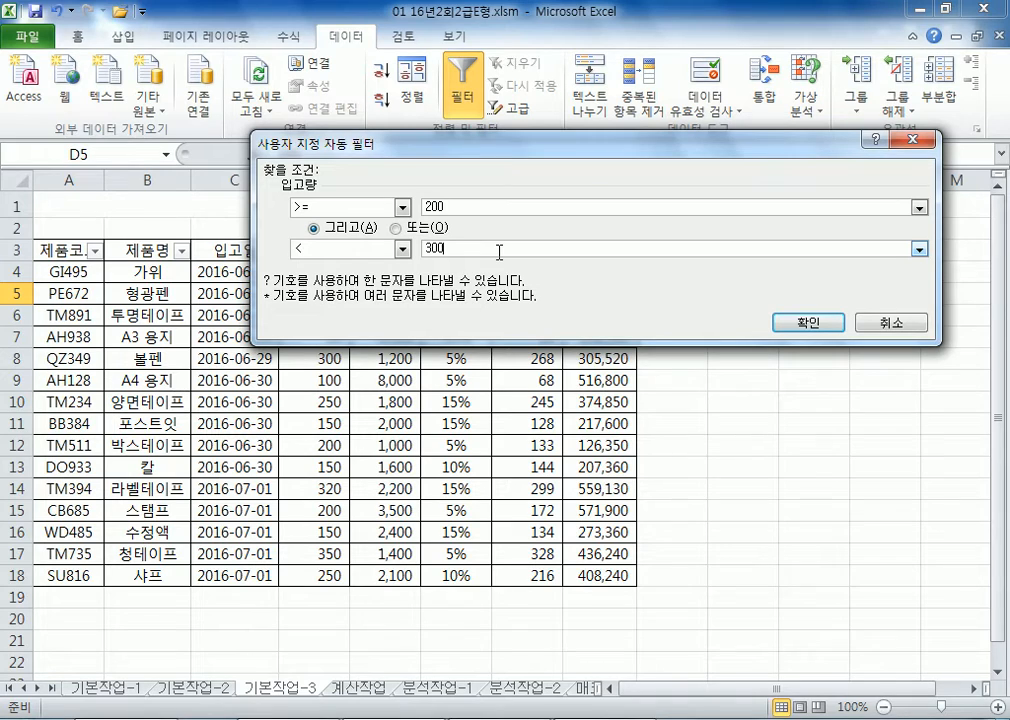
pyautogui.click(881, 322)
# Step: Filter the 입고량 column with a custom number filter for values >= 200 and < 300
pyautogui.click(341, 250)
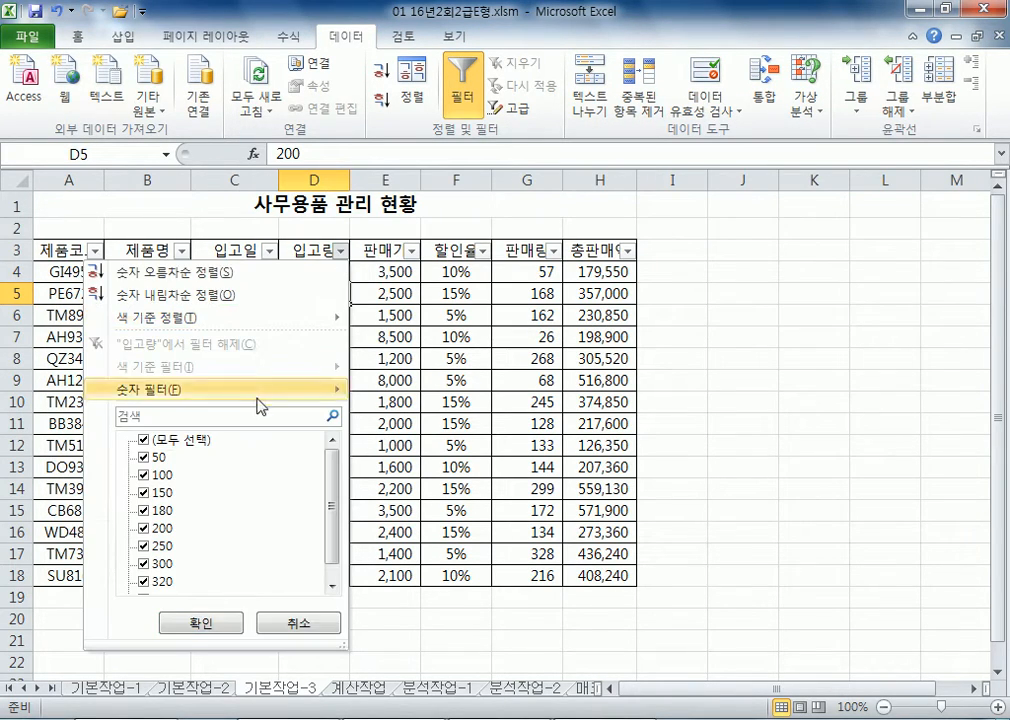
pyautogui.moveTo(315, 396)
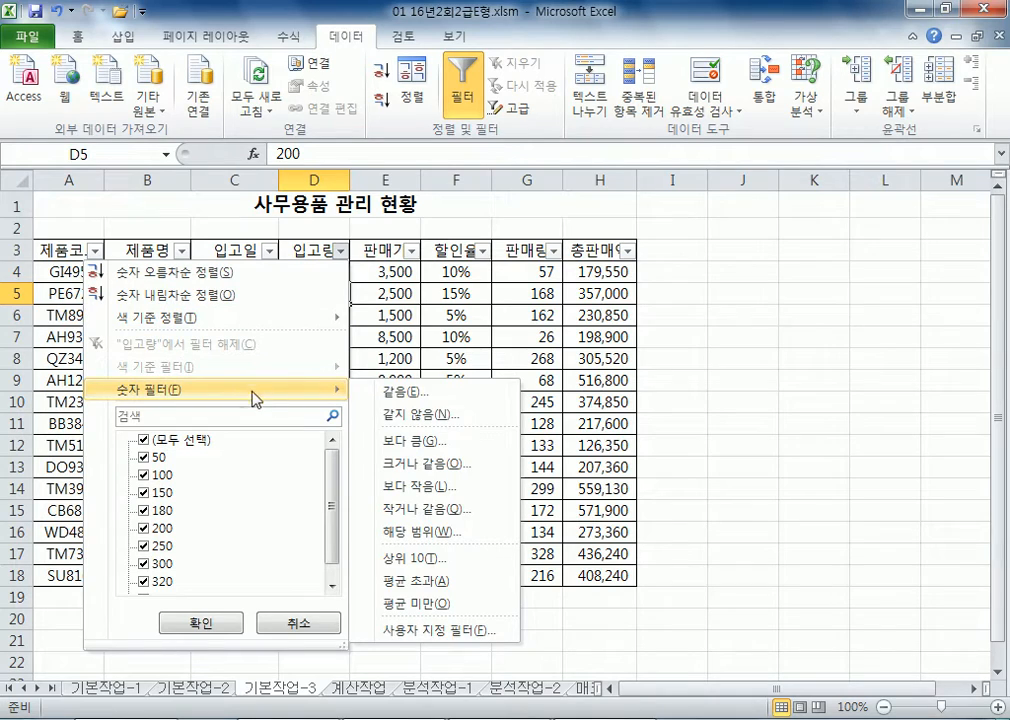
pyautogui.click(416, 533)
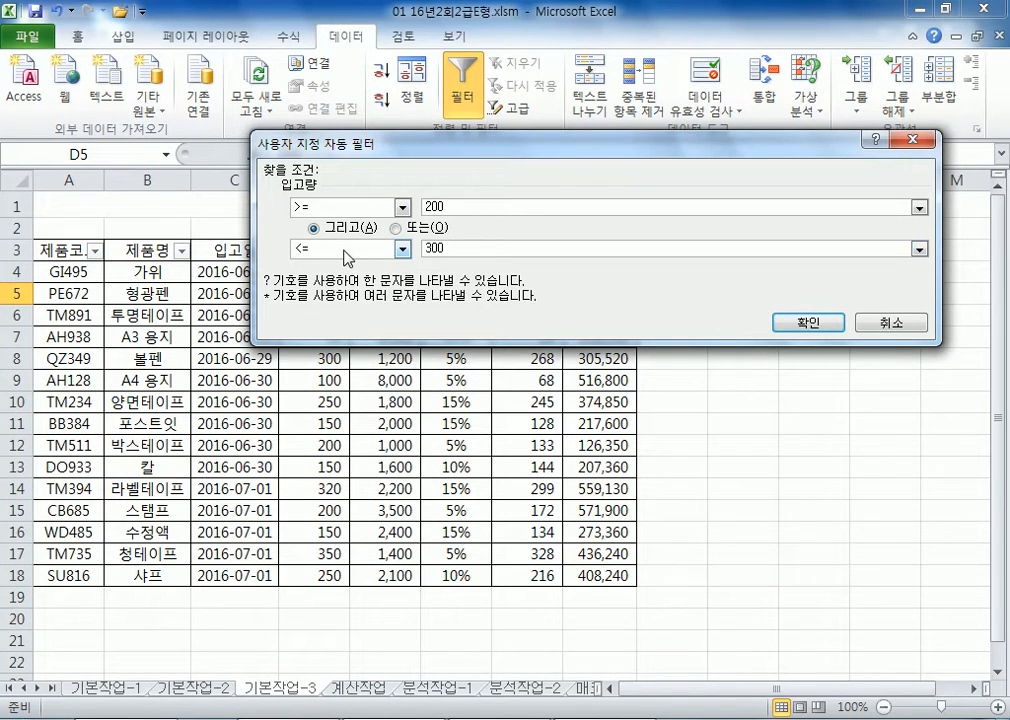
pyautogui.click(403, 248)
pyautogui.click(338, 314)
pyautogui.click(473, 245)
pyautogui.click(790, 321)
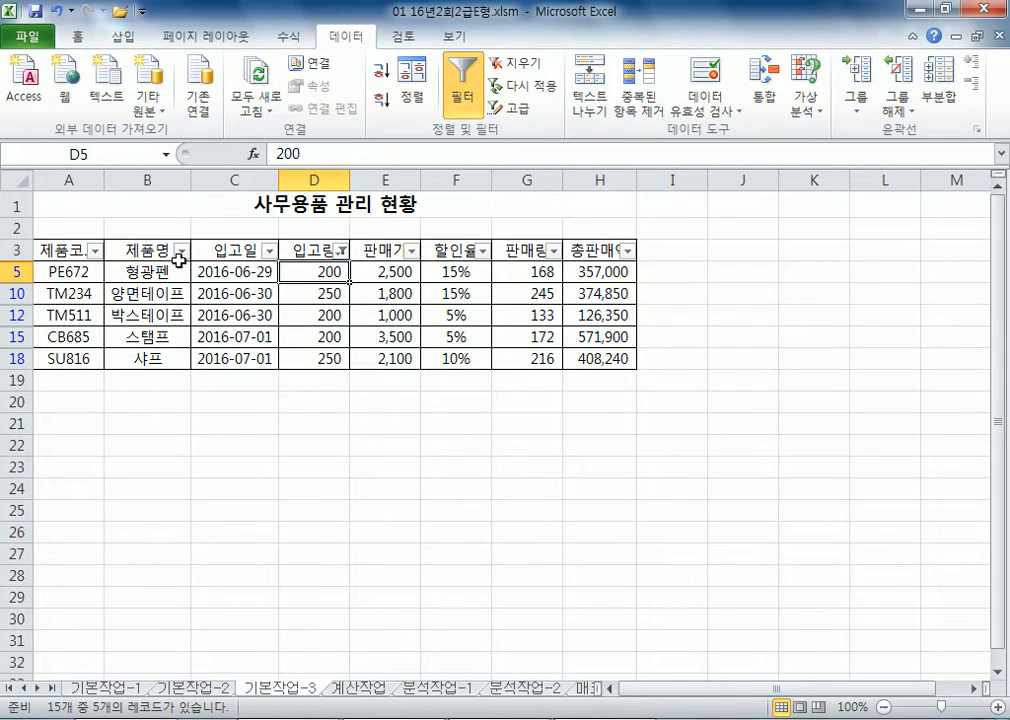
# Step: Filter the 제품명 column with a text filter for names ending with (끝 문자) 프
pyautogui.click(181, 250)
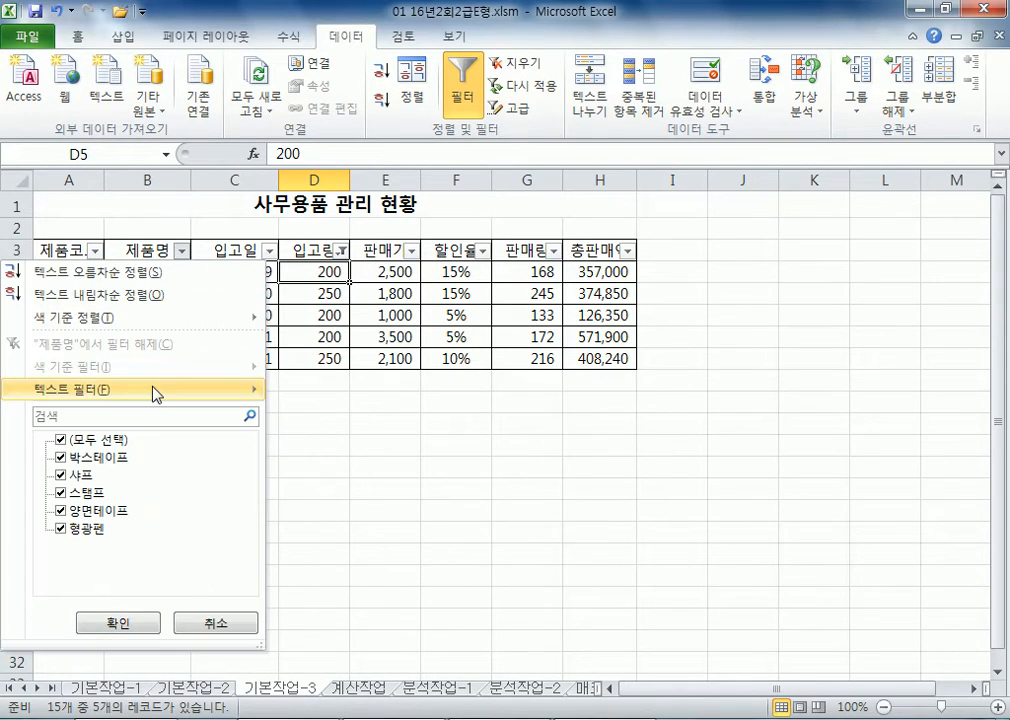
pyautogui.moveTo(155, 392)
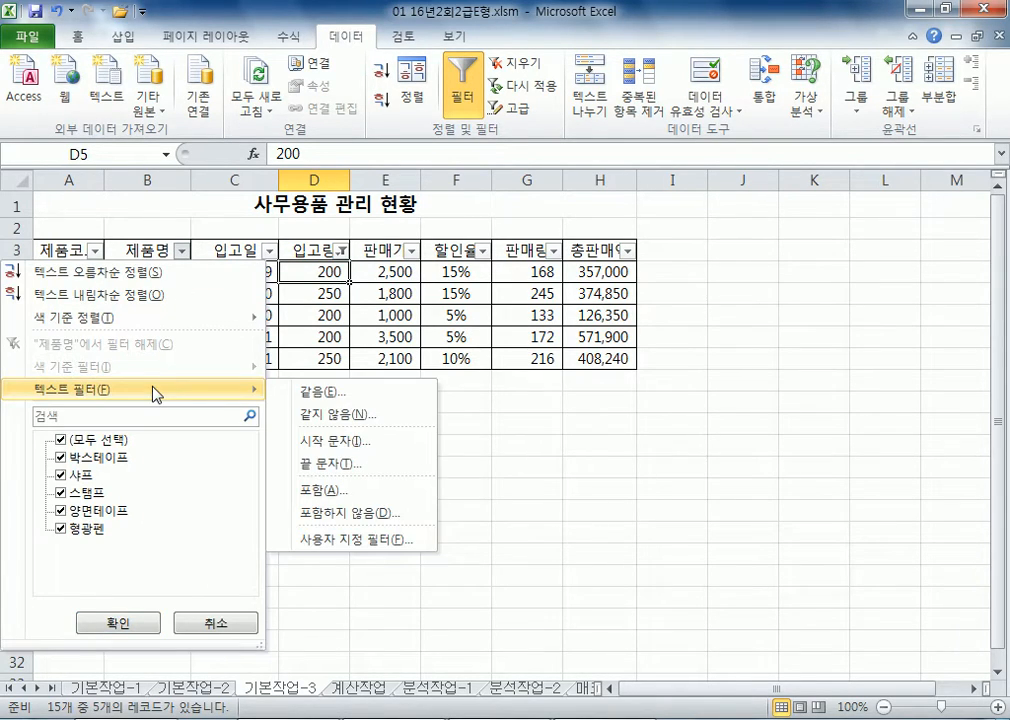
pyautogui.click(341, 467)
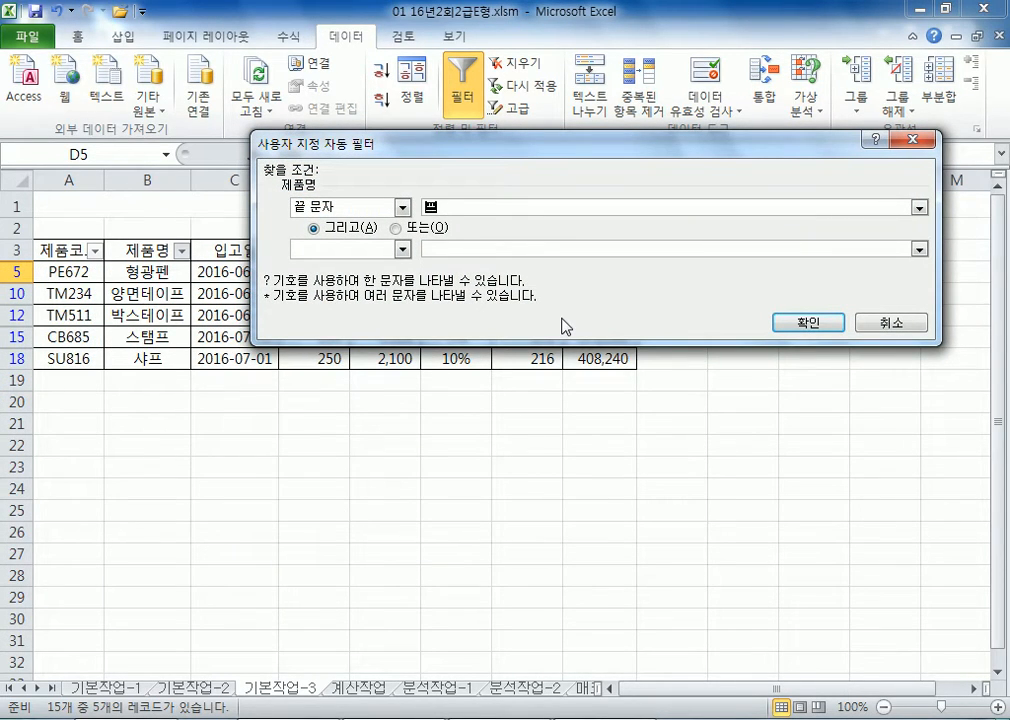
pyautogui.click(806, 324)
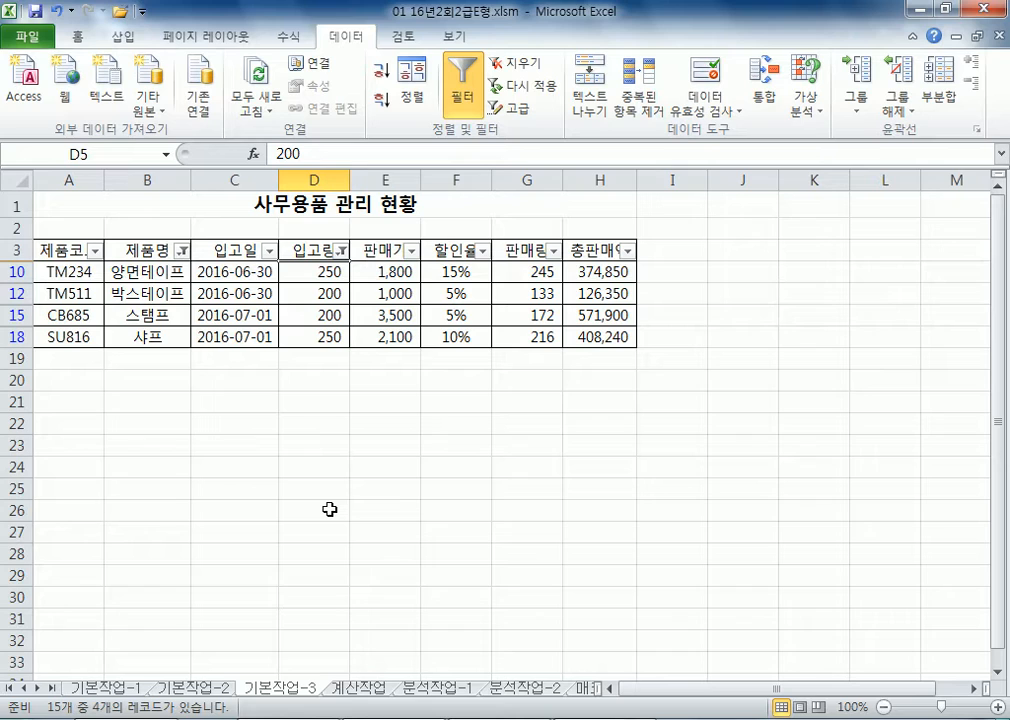
pyautogui.click(179, 340)
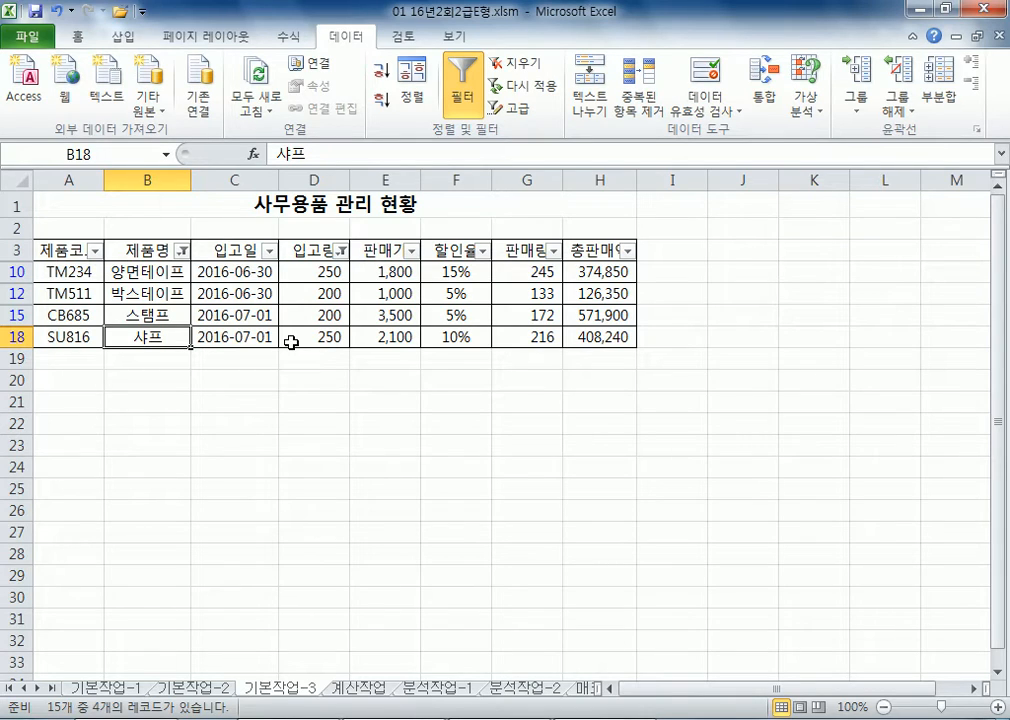
# Step: Write two 입고량 criteria below the filtered table, >=200 in B23:B24 and <300 in C23:C24
pyautogui.click(258, 450)
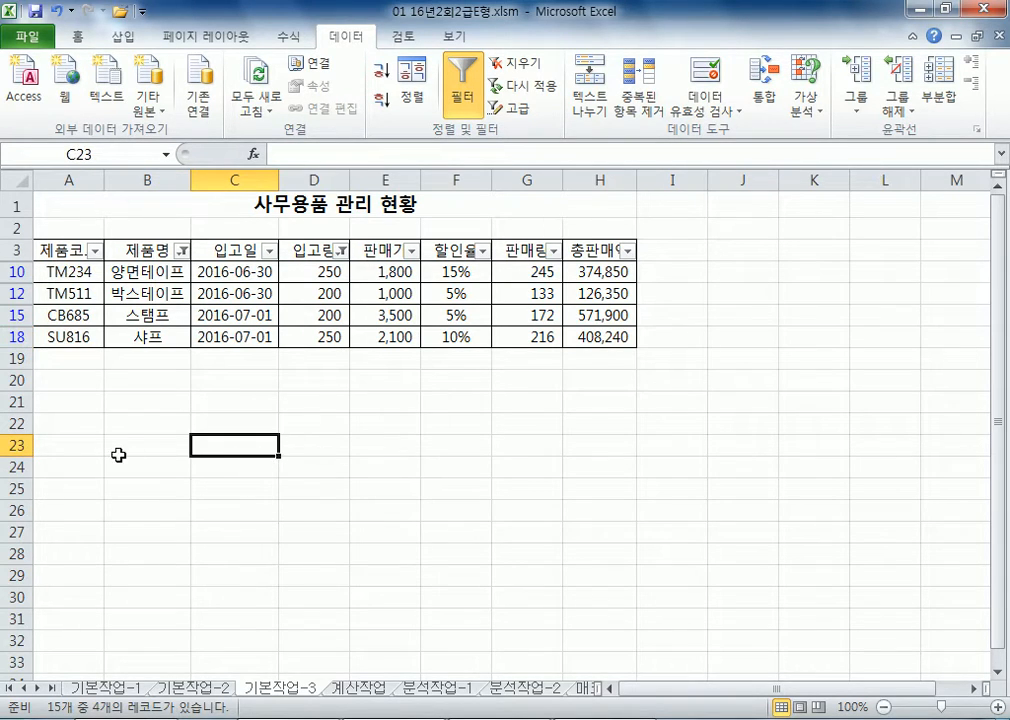
pyautogui.click(80, 447)
pyautogui.click(158, 448)
pyautogui.write('입고량')
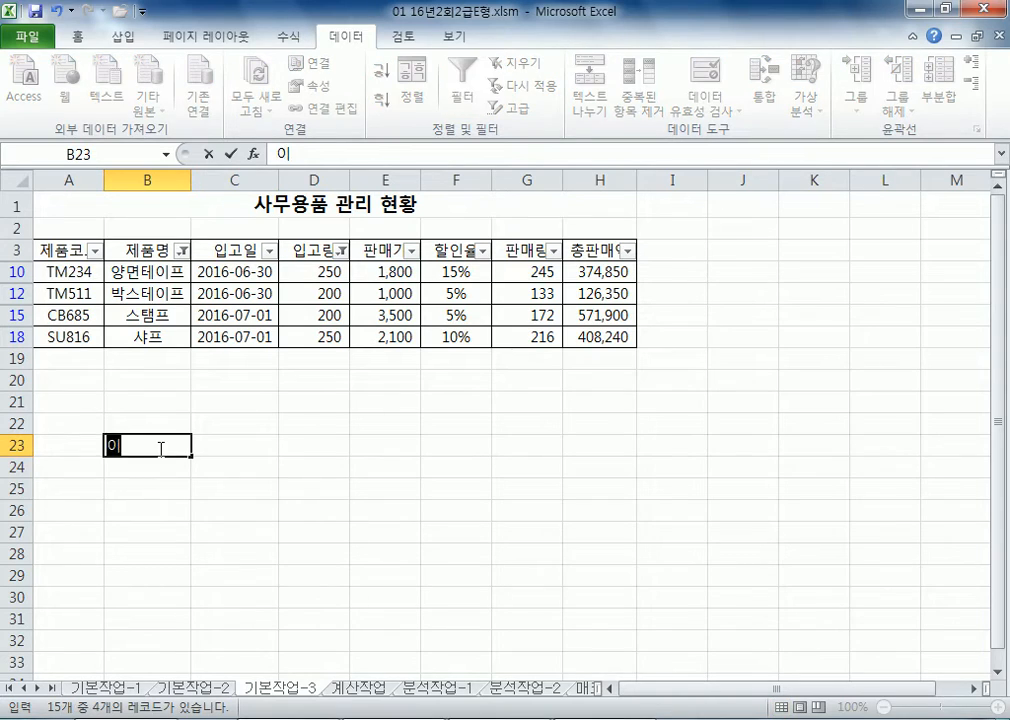
pyautogui.press('Return')
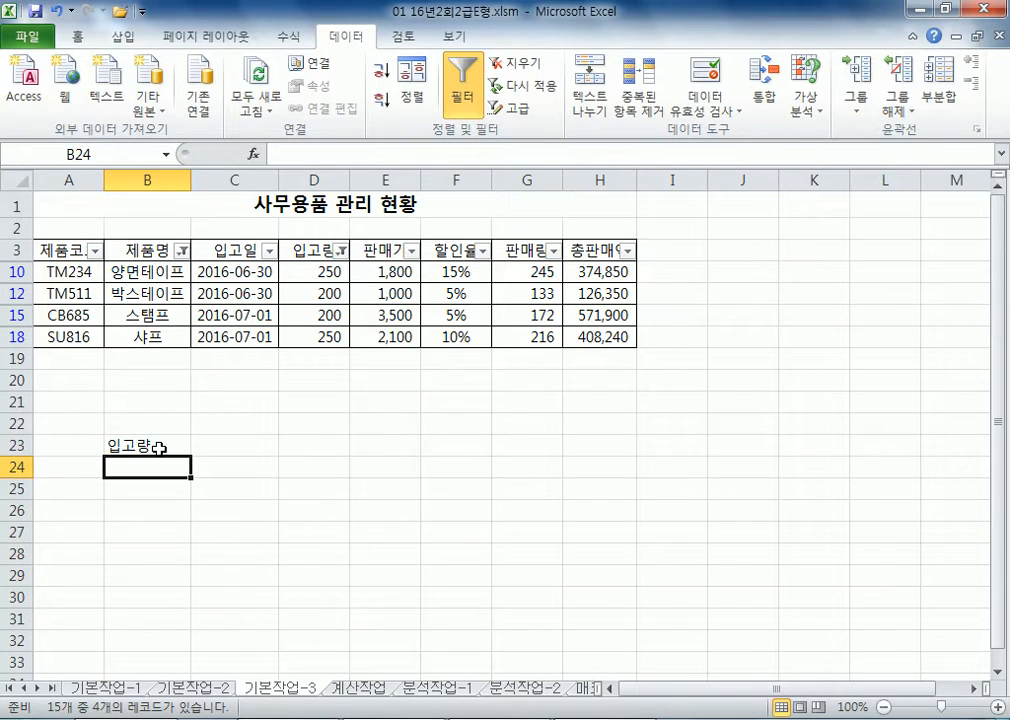
pyautogui.write('>=200')
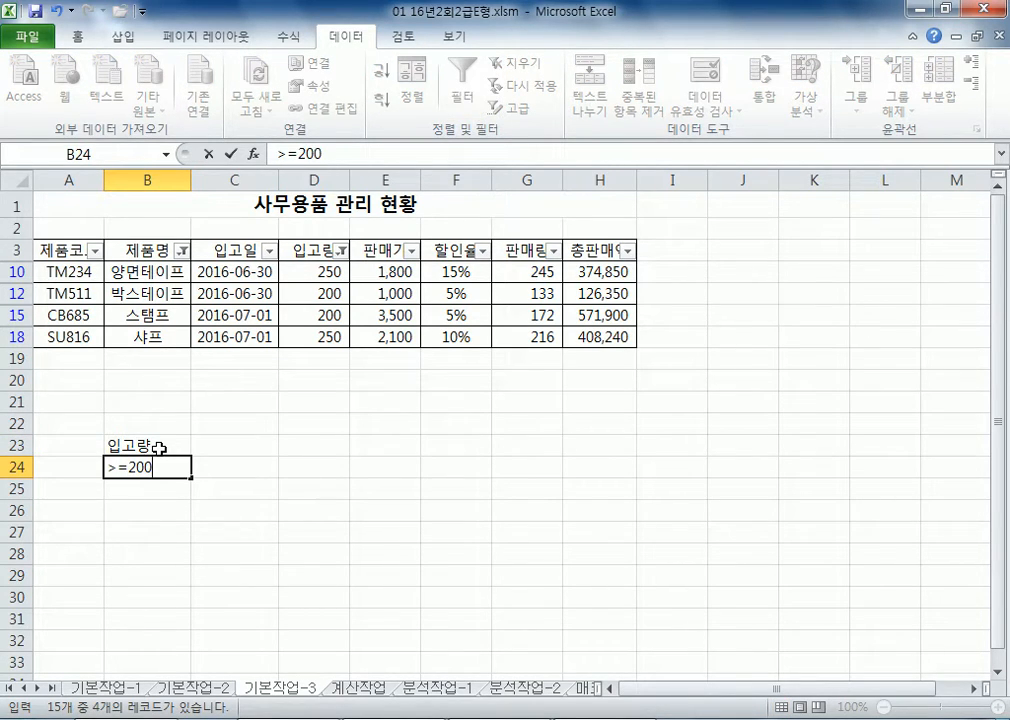
pyautogui.press('Tab')
pyautogui.press('Up')
pyautogui.write('입고량')
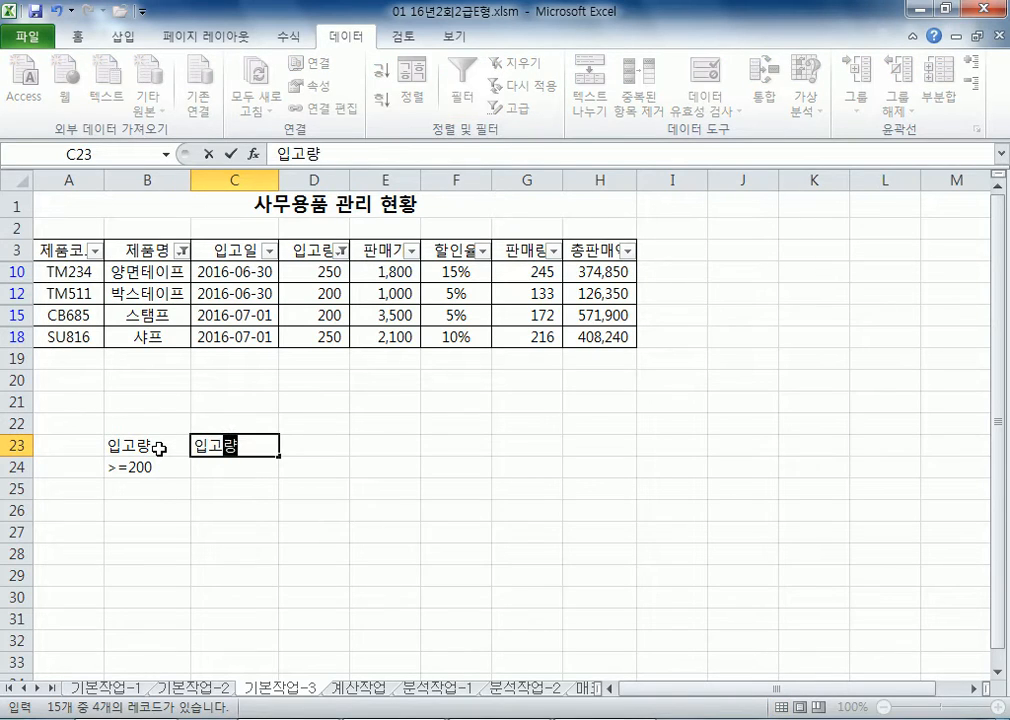
pyautogui.press('Return')
pyautogui.write('<300')
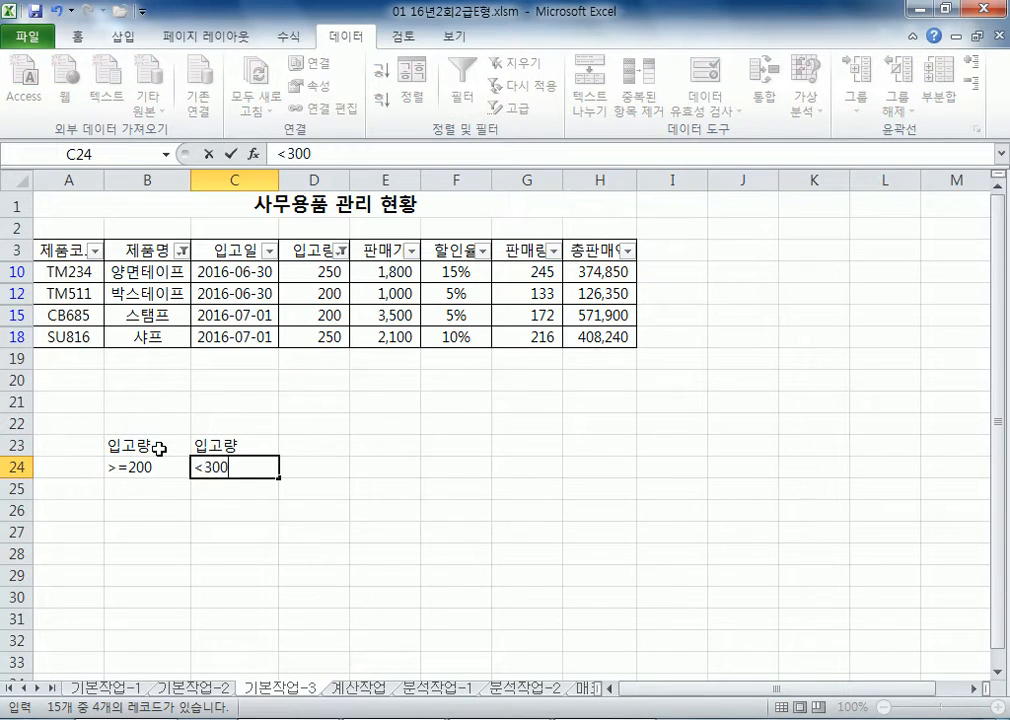
# Step: Add a 제품명 criterion with the value *프 in D23:D24
pyautogui.press('Tab')
pyautogui.press('Up')
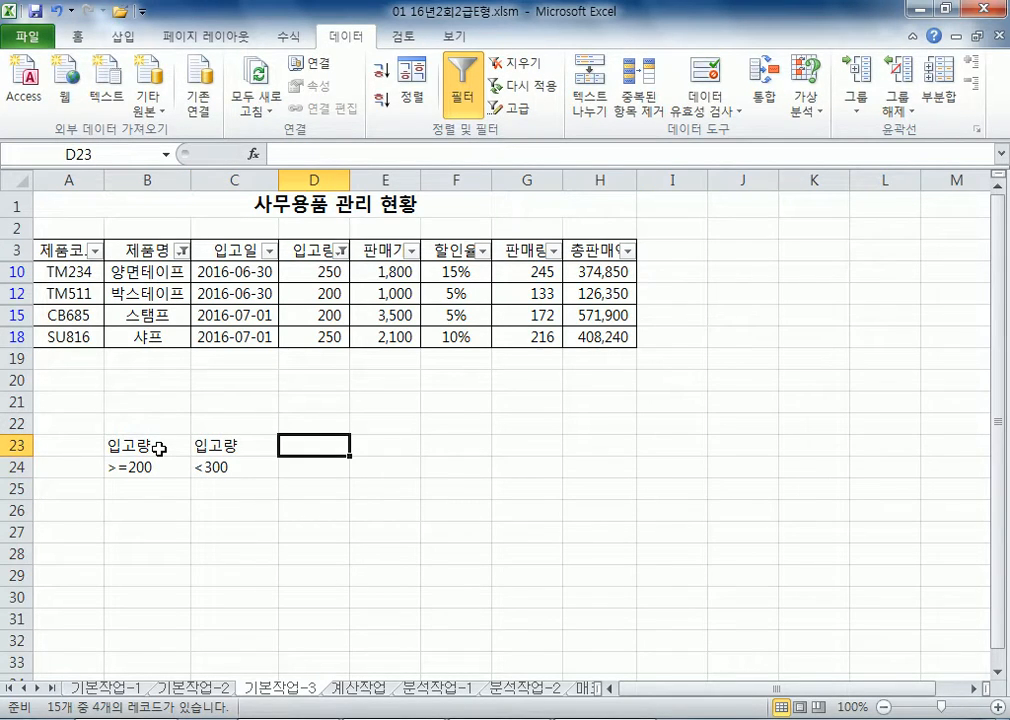
pyautogui.write('제품명')
pyautogui.press('Return')
pyautogui.write('*')
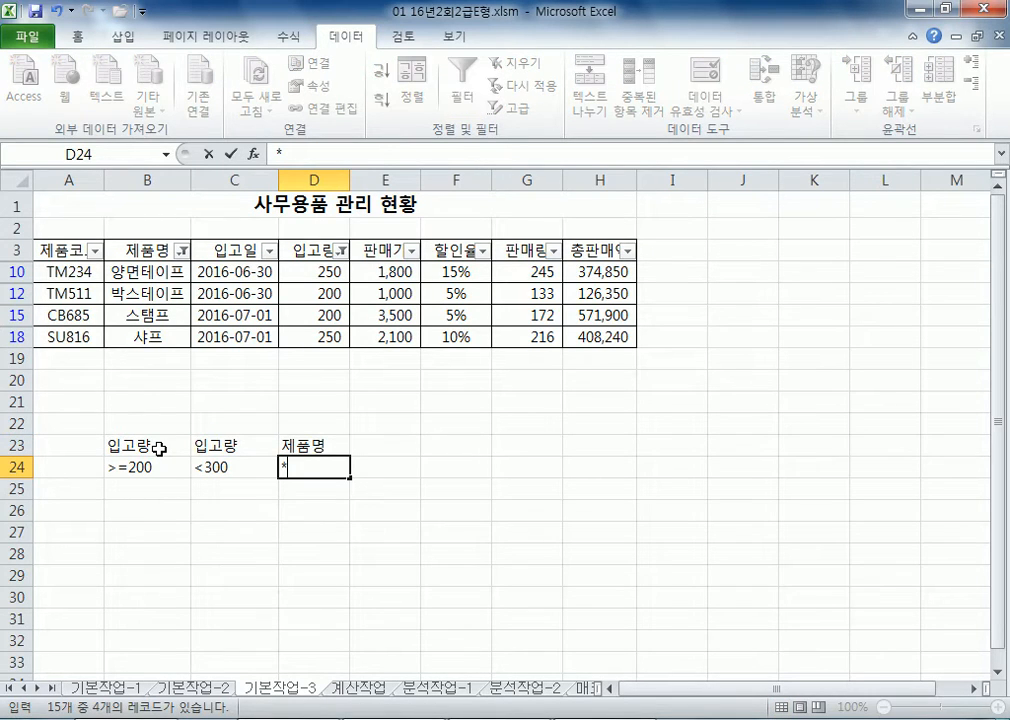
pyautogui.write('프')
pyautogui.press('Return')
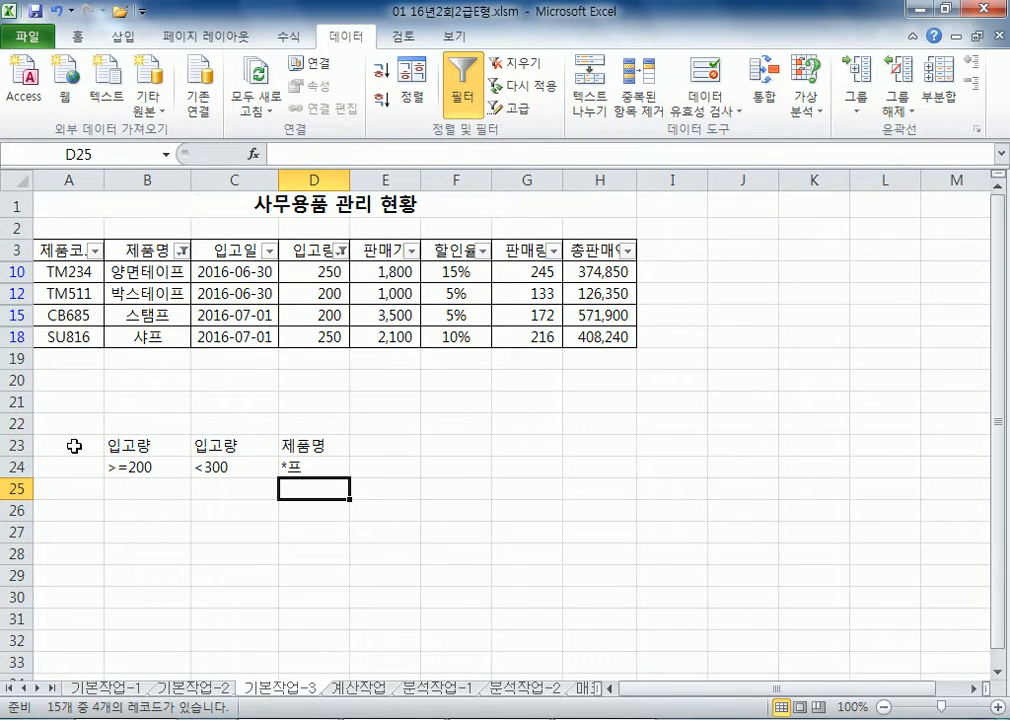
# Step: Review the advanced filter criteria in B23:D24, including the * wildcard in the 제품명 criterion in D24
pyautogui.scroll(7, 74, 446)
pyautogui.press('Home')
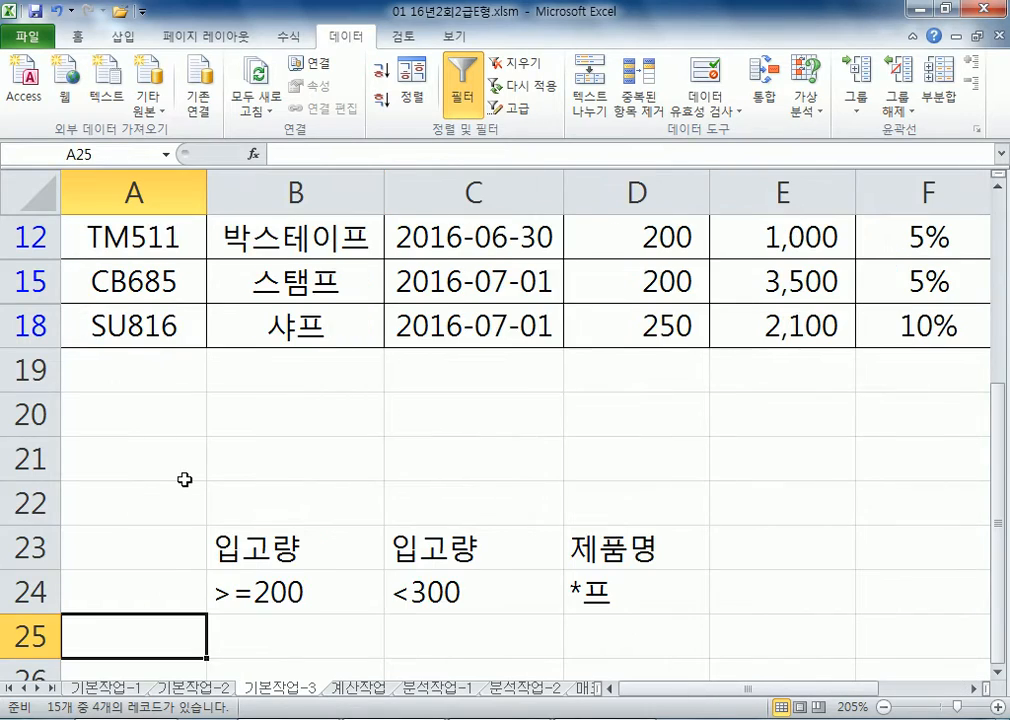
pyautogui.scroll(-2, 185, 479)
pyautogui.moveTo(250, 460); pyautogui.dragTo(597, 507)
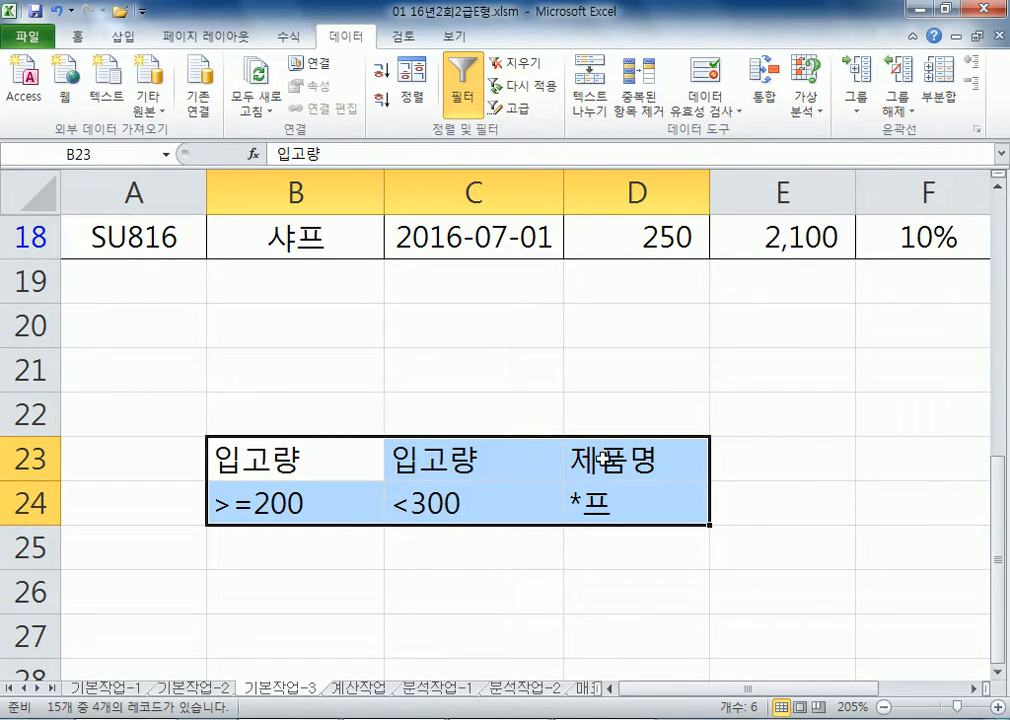
pyautogui.click(608, 509)
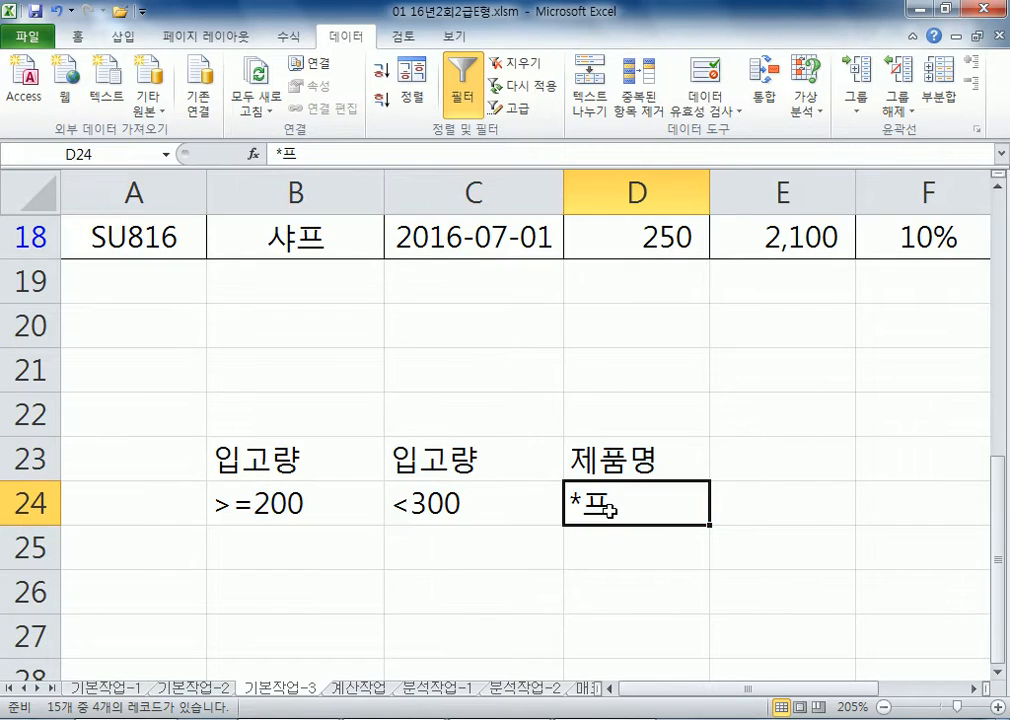
pyautogui.doubleClick(572, 505)
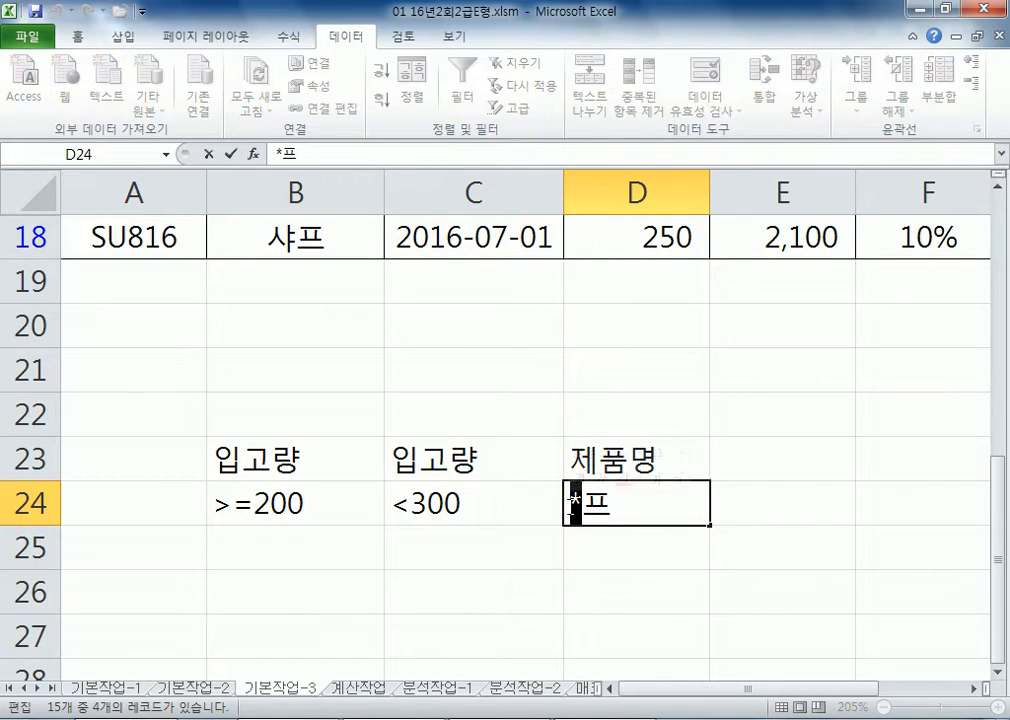
pyautogui.click(647, 501)
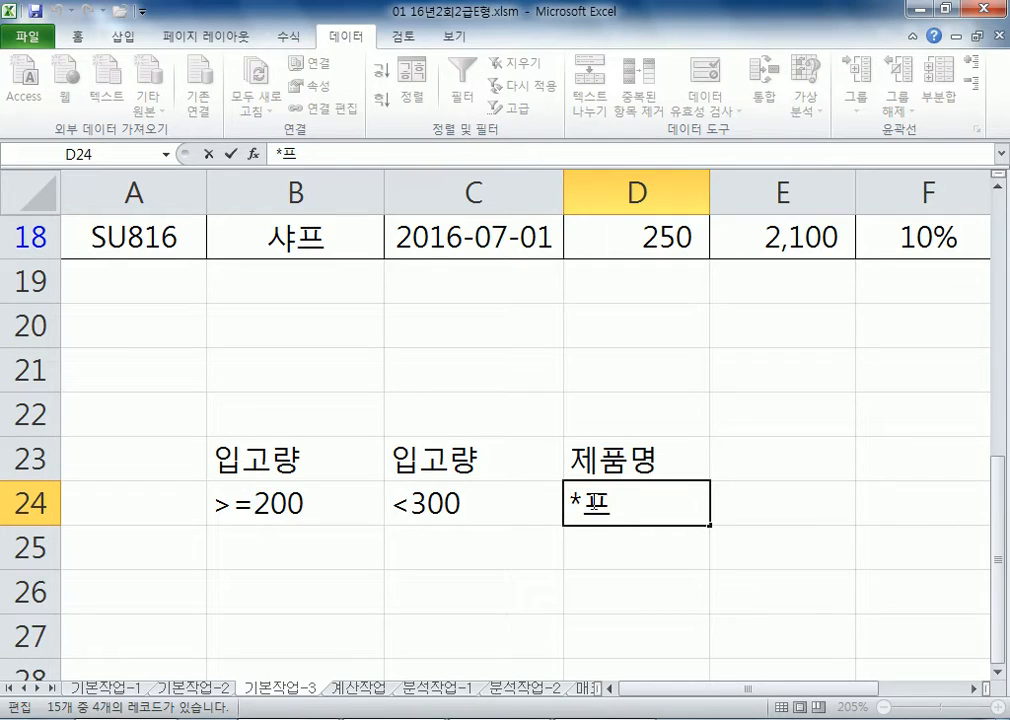
pyautogui.moveTo(587, 503); pyautogui.dragTo(566, 508)
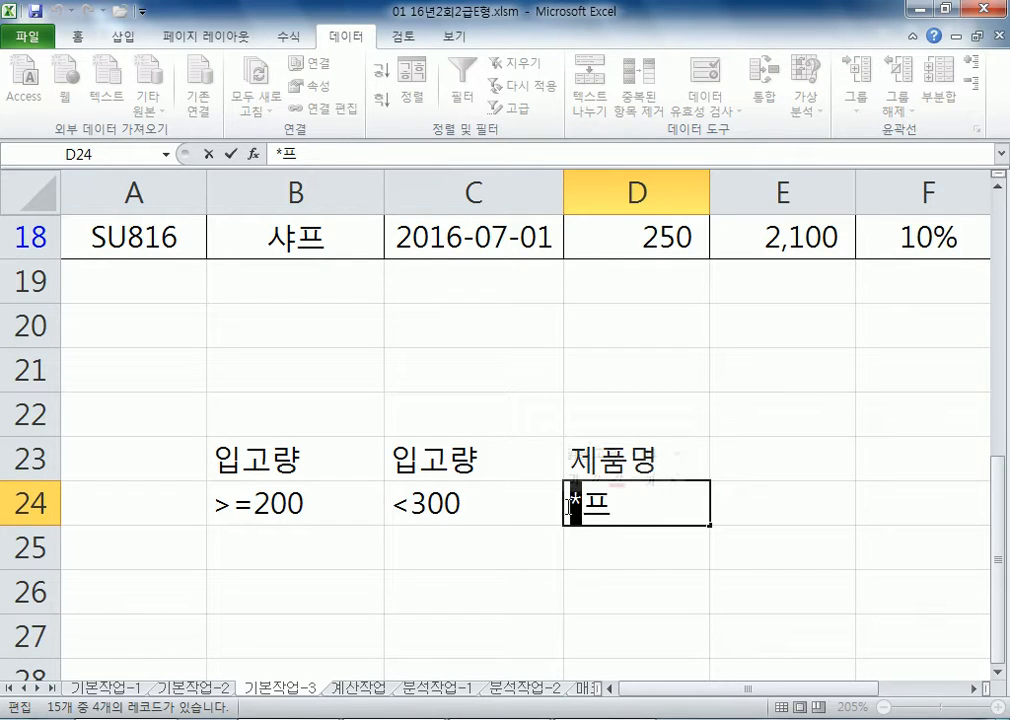
pyautogui.press('Escape')
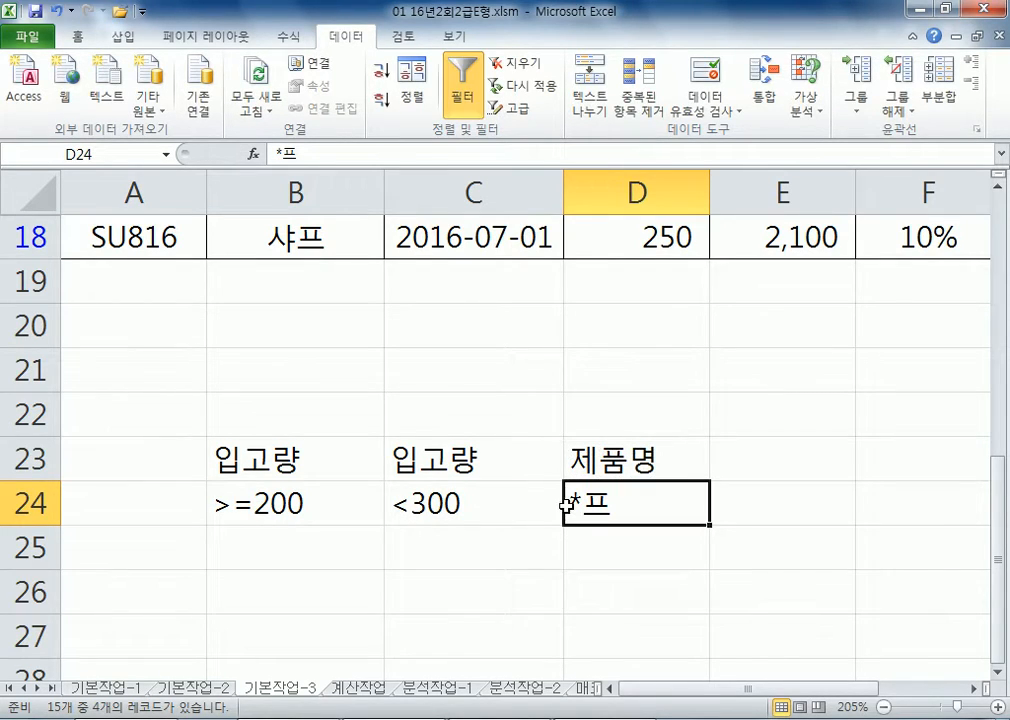
pyautogui.click(290, 460)
pyautogui.moveTo(290, 460); pyautogui.dragTo(606, 508)
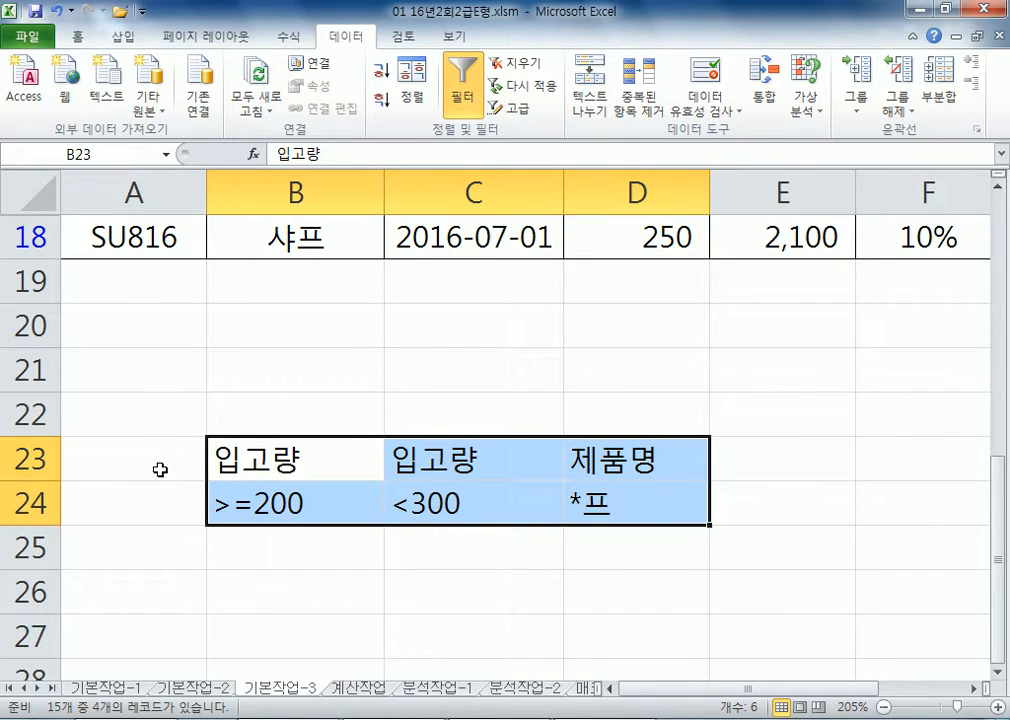
pyautogui.scroll(-1, 134, 538)
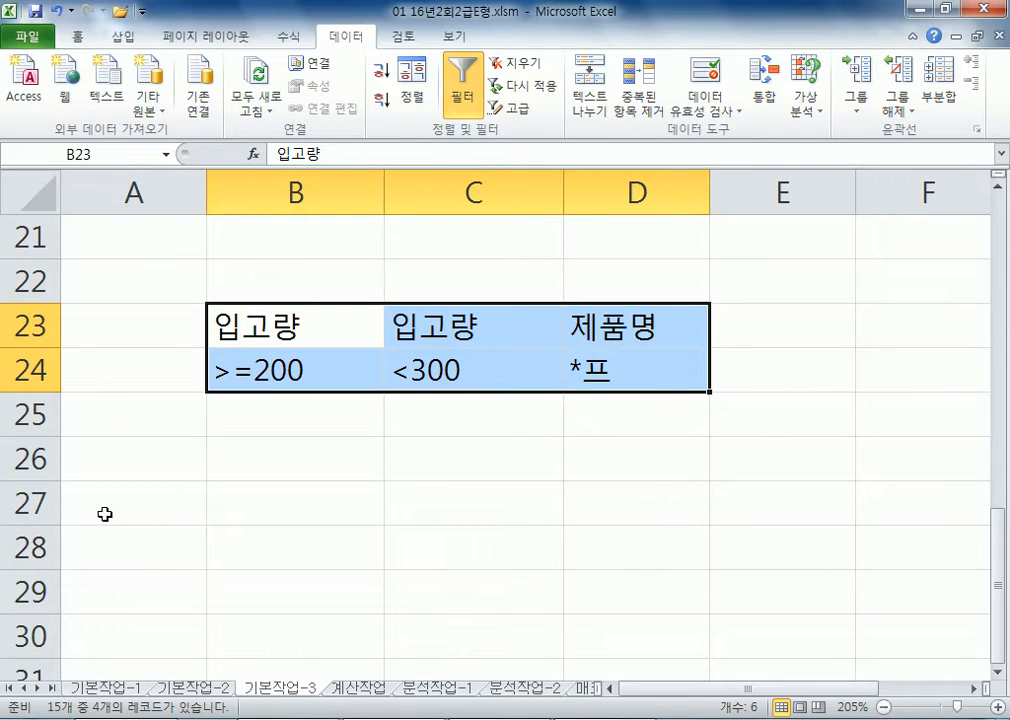
pyautogui.click(142, 425)
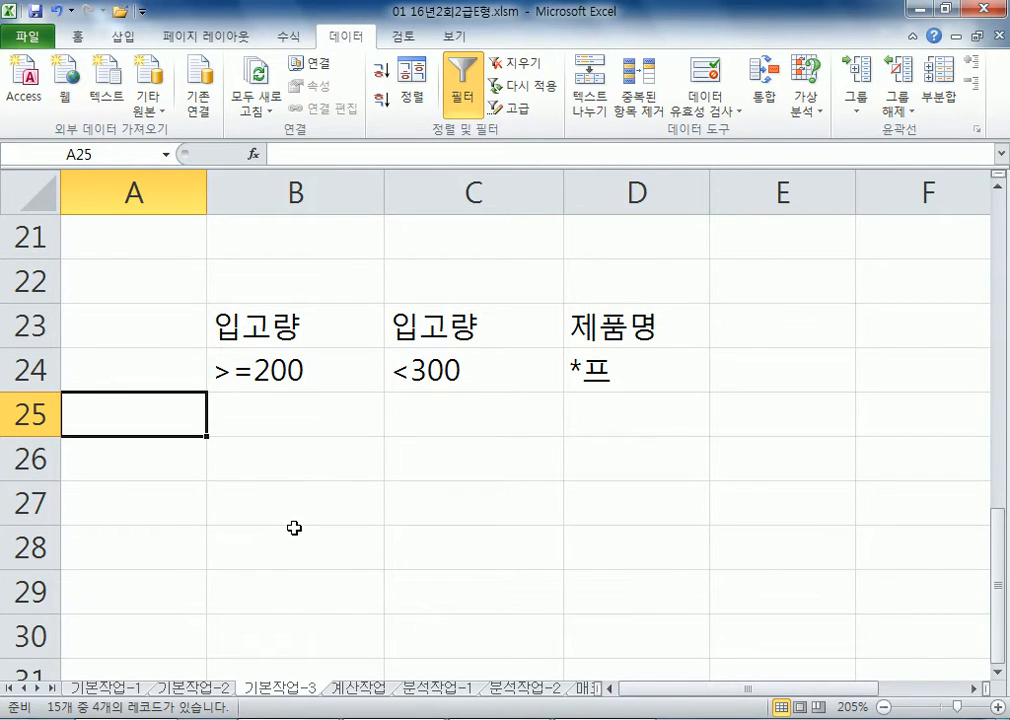
# Step: Open the 계산작업 sheet and collapse the ribbon to make more room for its tables
pyautogui.keyDown('ctrl'); pyautogui.scroll(-3, 296, 534); pyautogui.keyUp('ctrl')
pyautogui.click(358, 688)
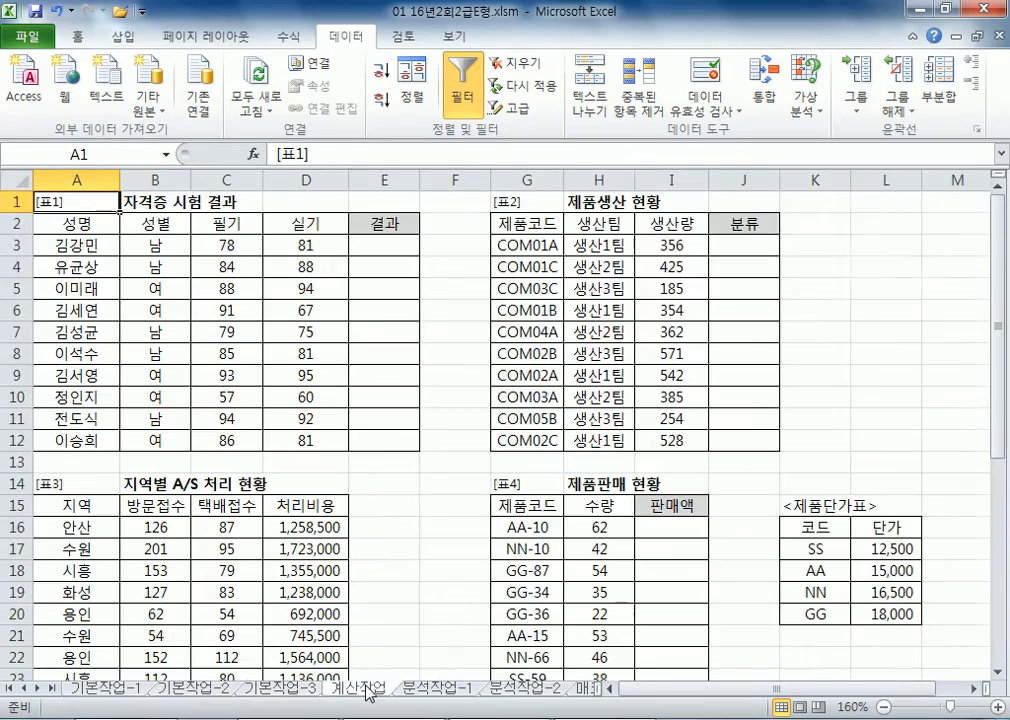
pyautogui.doubleClick(362, 42)
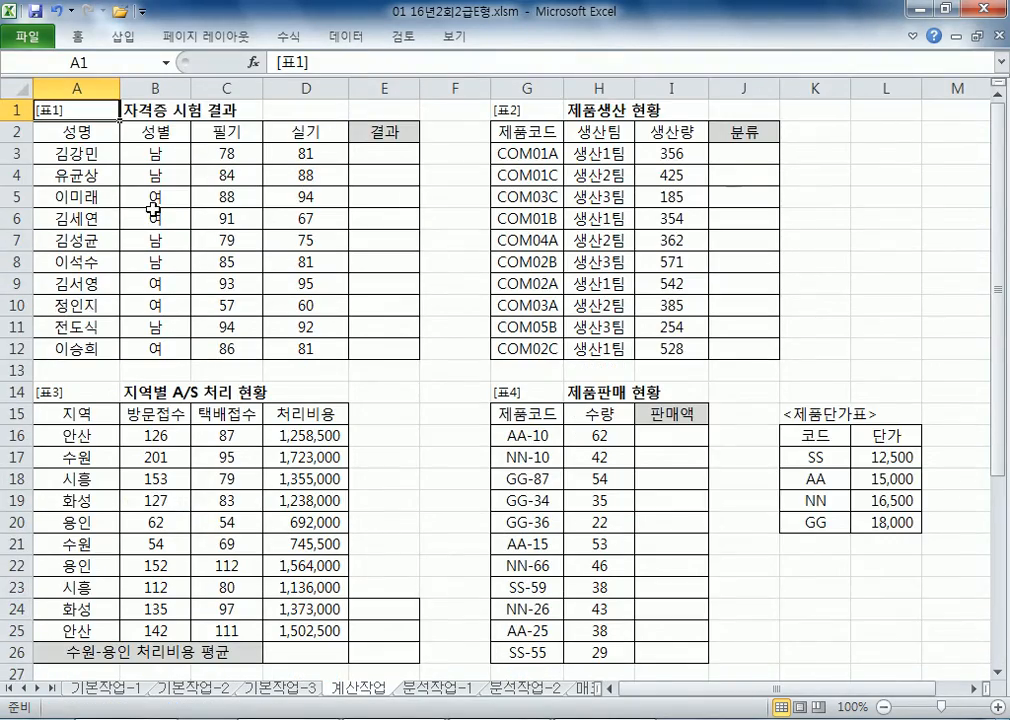
pyautogui.keyDown('ctrl'); pyautogui.scroll(5, 139, 213); pyautogui.keyUp('ctrl')
pyautogui.keyDown('ctrl'); pyautogui.scroll(-2, 139, 213); pyautogui.keyUp('ctrl')
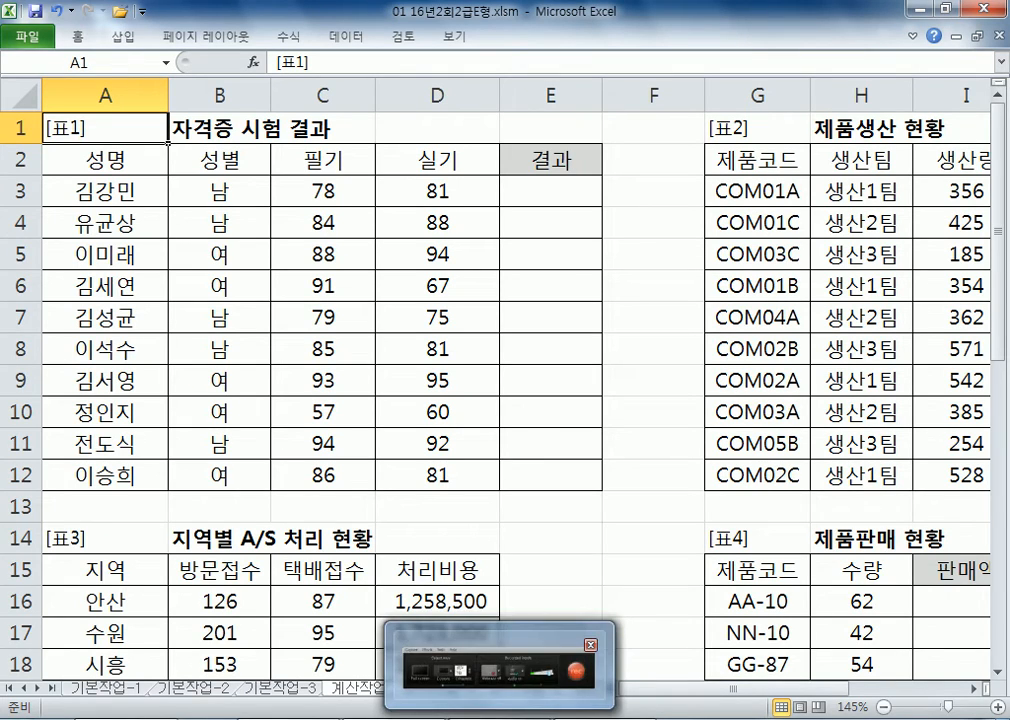
# Step: Switch to the Notepad notes, move the window below the first rows of [표1], and go to the blank area after the existing notes
pyautogui.click(593, 718)
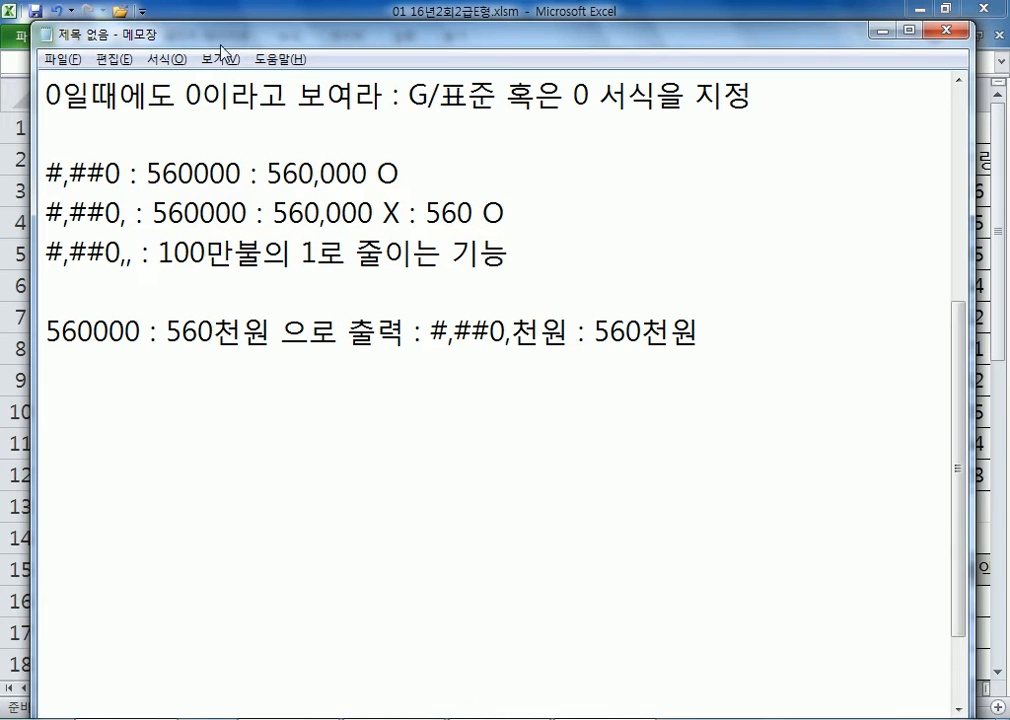
pyautogui.moveTo(174, 36); pyautogui.dragTo(240, 247)
pyautogui.scroll(-1, 205, 380)
pyautogui.scroll(-1, 137, 475)
pyautogui.scroll(-1, 137, 475)
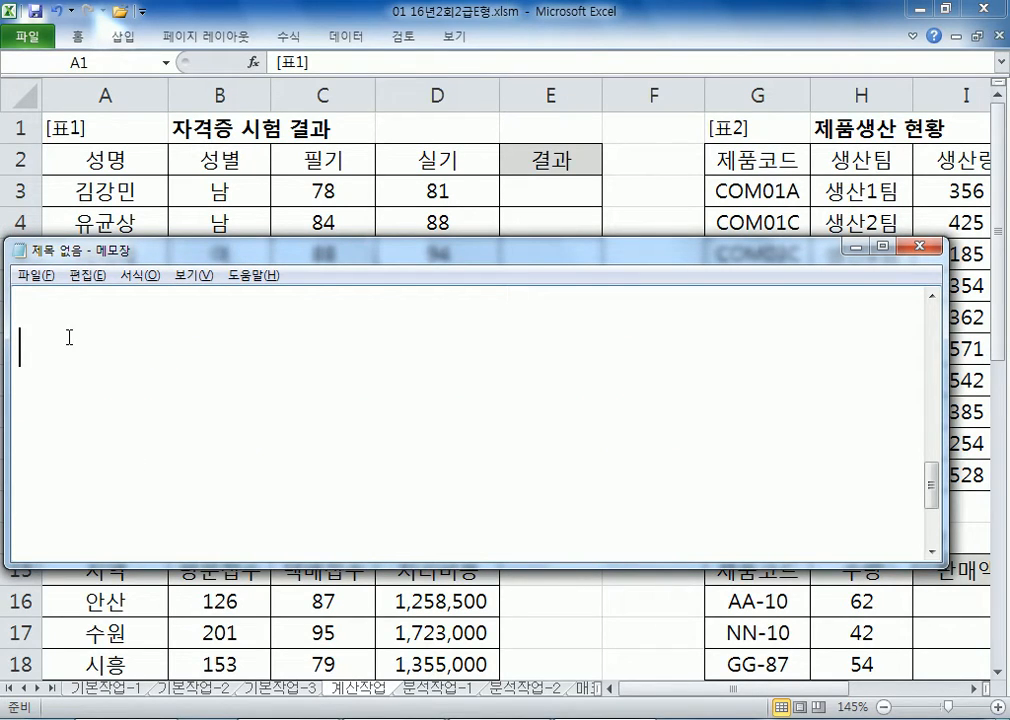
# Step: Begin problem 1 in the notes with the text "1. 필기(C3:C12)가 필기 평균 이상이"
pyautogui.write('1. 필기(C3:C')
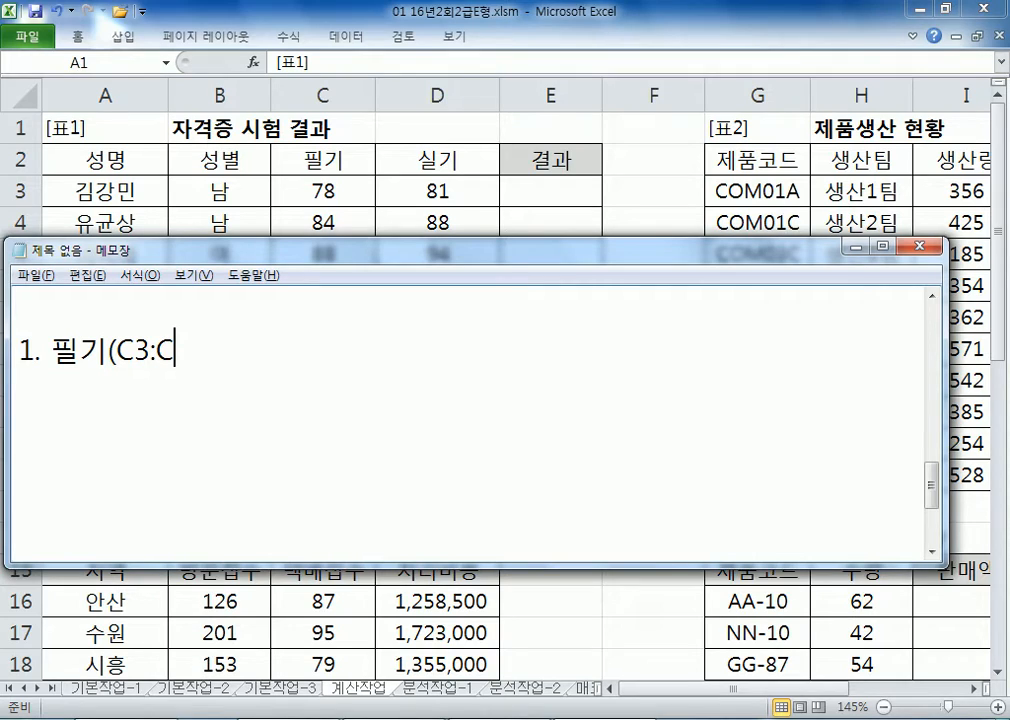
pyautogui.write('12)')
pyautogui.write('RK')
pyautogui.press('BackSpace')
pyautogui.press('BackSpace')
pyautogui.press('Hangul')
pyautogui.write('가 필기 ㅍ')
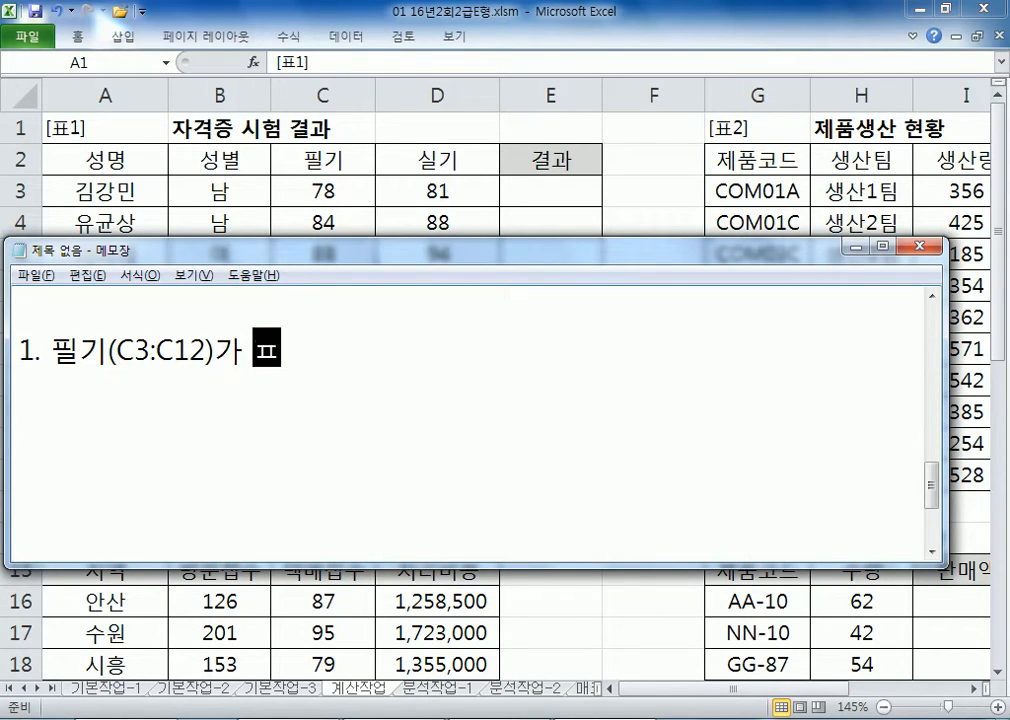
pyautogui.write('ㅛㅓㅇ')
pyautogui.press('BackSpace')
pyautogui.press('BackSpace')
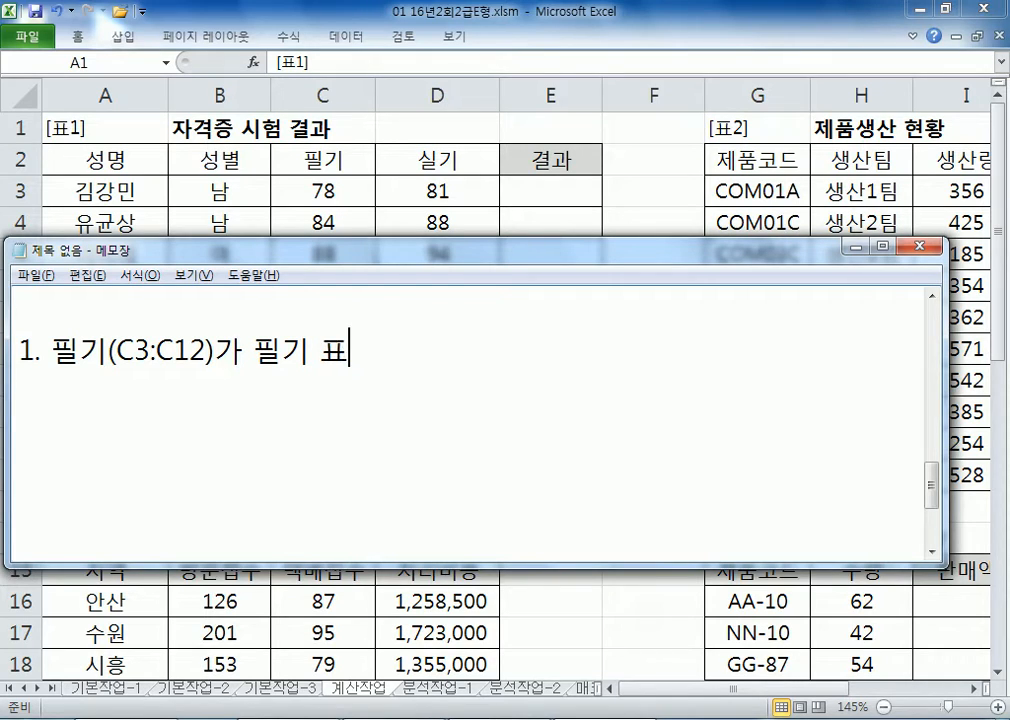
pyautogui.press('BackSpace')
pyautogui.write('평균 이상이')
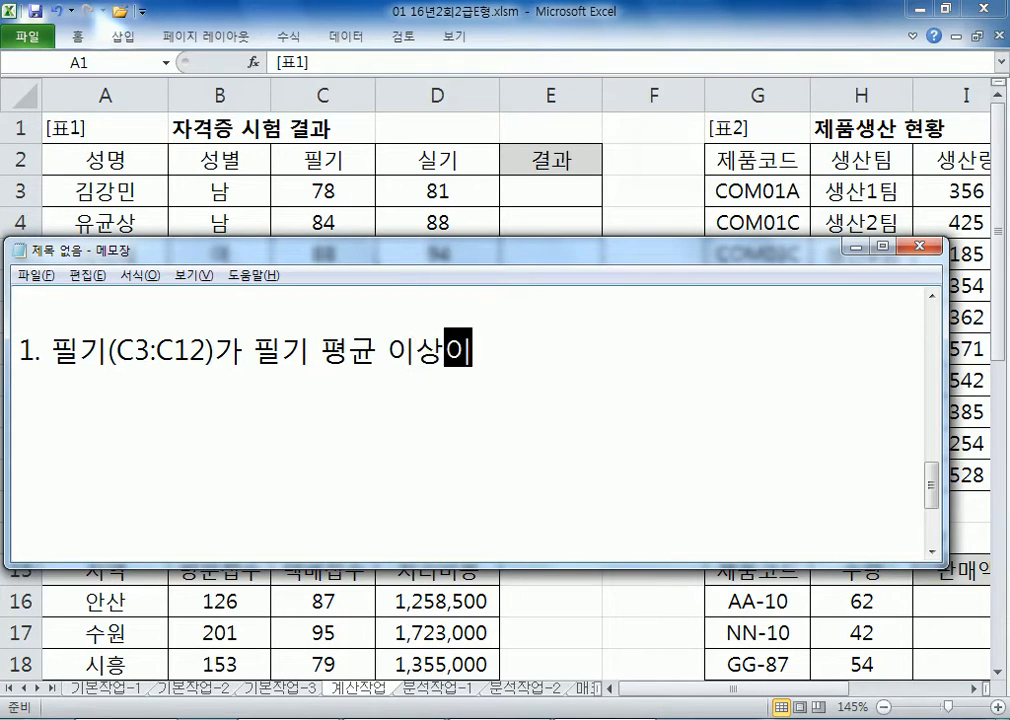
# Step: Continue the problem 1 sentence with the practical-score condition "고, 실기(D3:D12)가 실기 평균 이상"
pyautogui.write('고, 싥ㅣ(')
pyautogui.press('Hangul')
pyautogui.write('D')
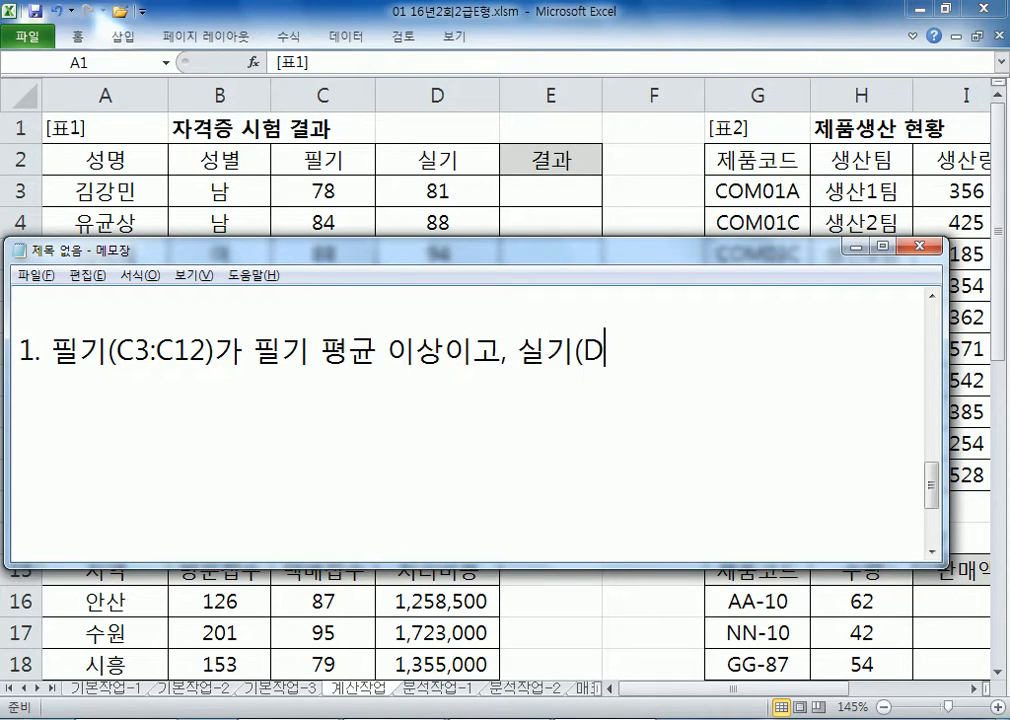
pyautogui.write('3:D12)')
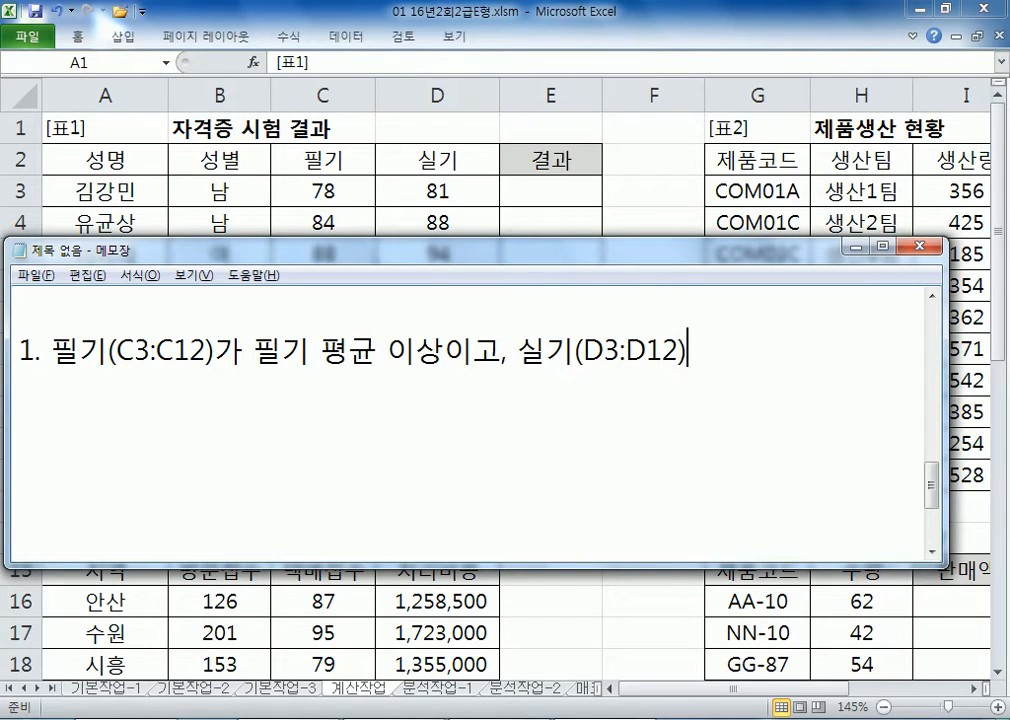
pyautogui.write('RK')
pyautogui.press('BackSpace')
pyautogui.press('BackSpace')
pyautogui.press('Hangul')
pyautogui.write('가')
pyautogui.write(' 실기 펴ㅛㅇ')
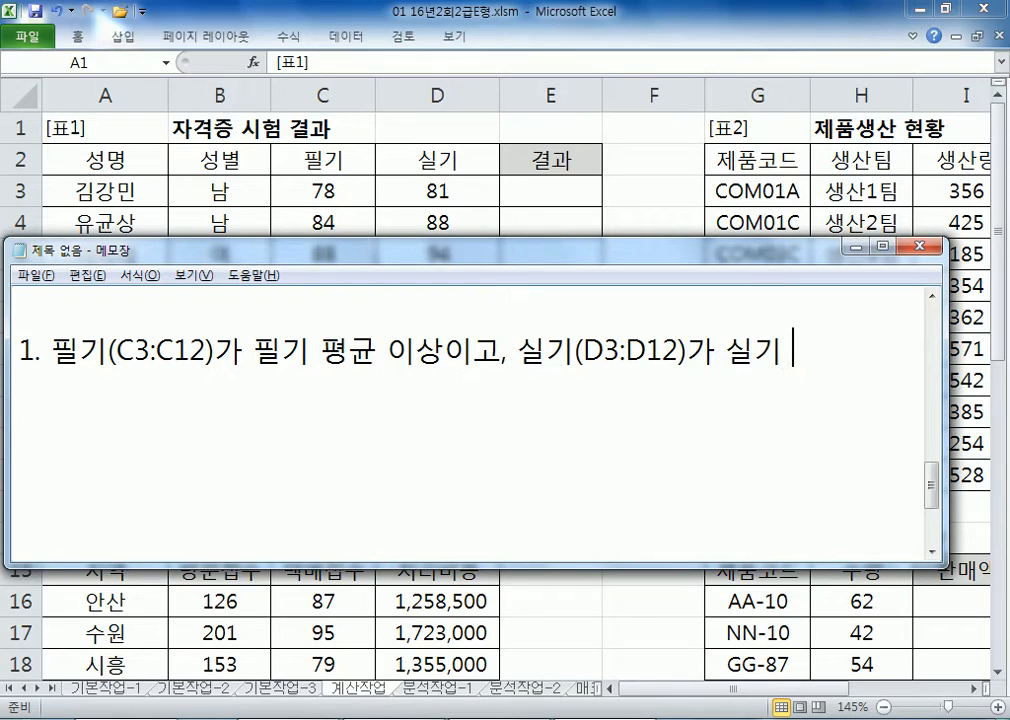
pyautogui.press('BackSpace')
pyautogui.press('BackSpace')
pyautogui.write('ㅇ균 ')
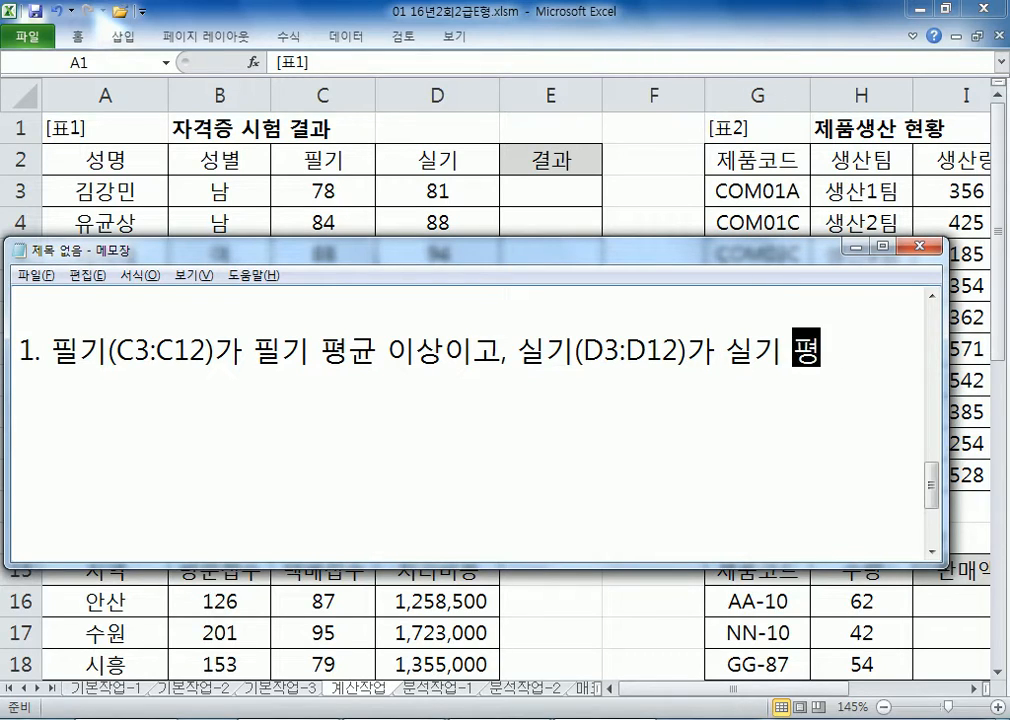
pyautogui.write('이상')
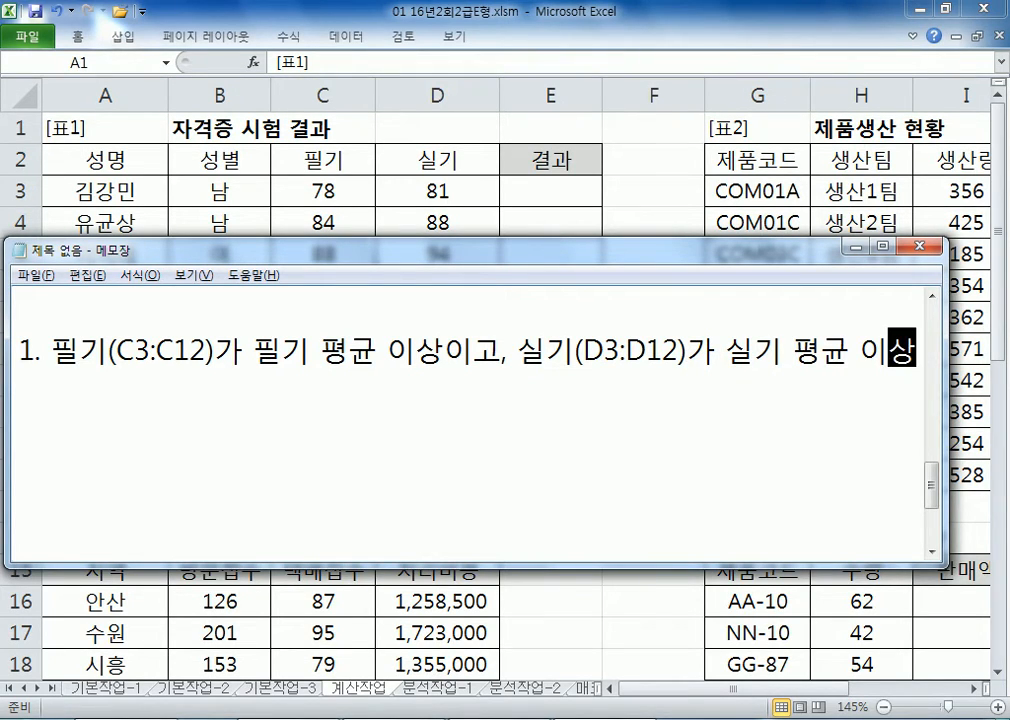
# Step: Finish the problem 1 sentence with the outcomes "이면 "합격", 그렇지 않으면 공백"
pyautogui.write('이며ㄴ "합ㄱㄹ')
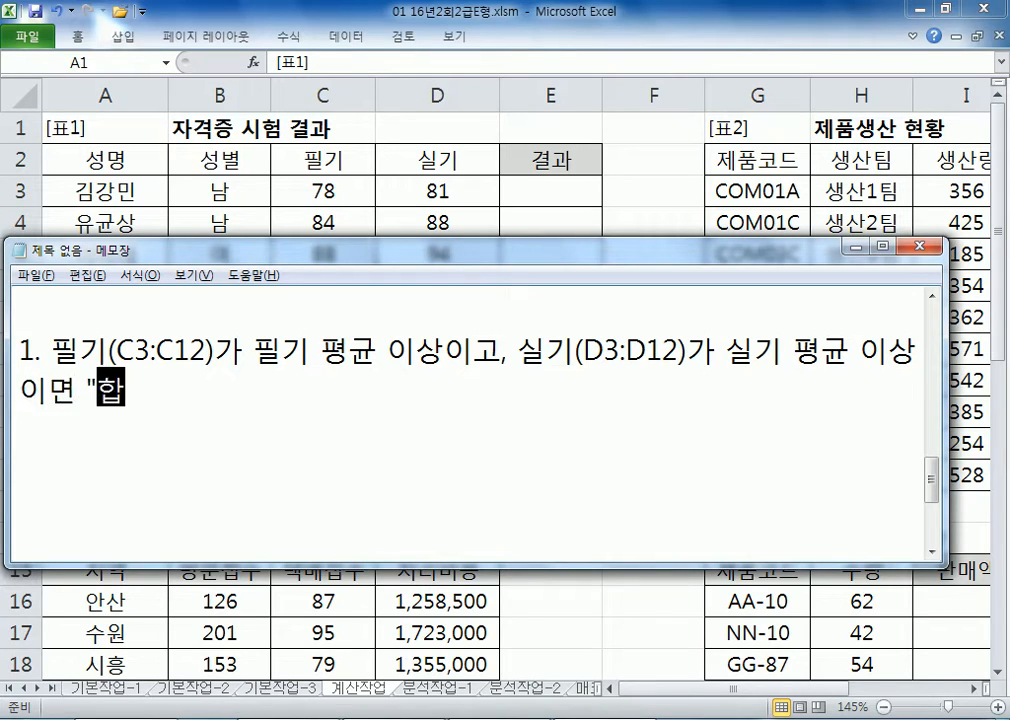
pyautogui.press('BackSpace')
pyautogui.press('BackSpace')
pyautogui.write('격", ㄱ')
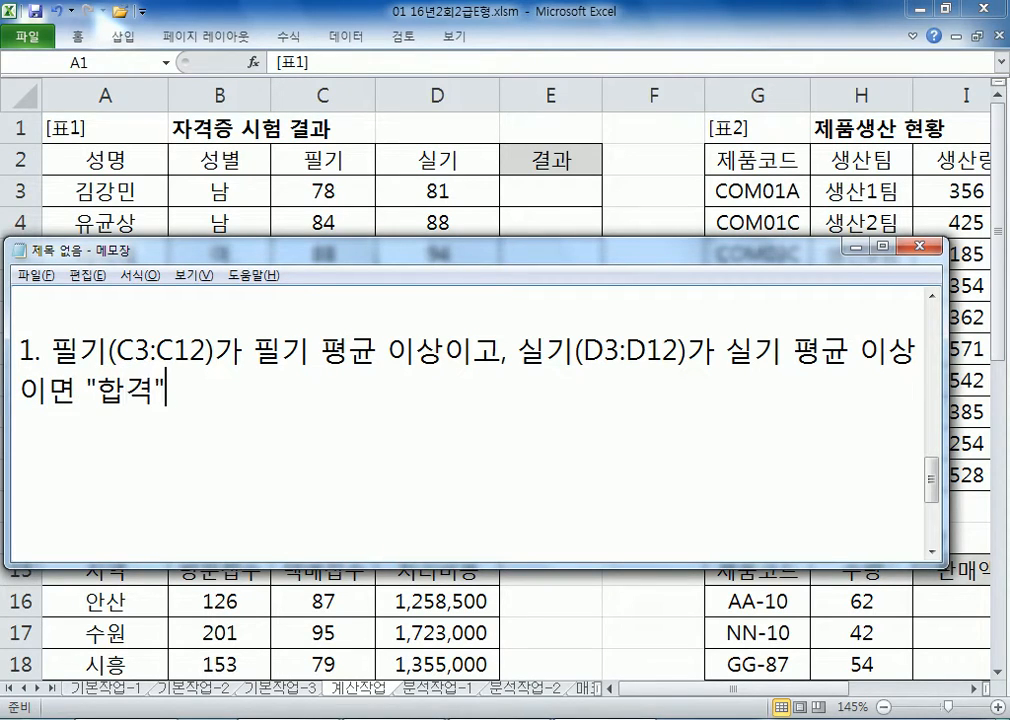
pyautogui.write('ㅡ렇지 않음')
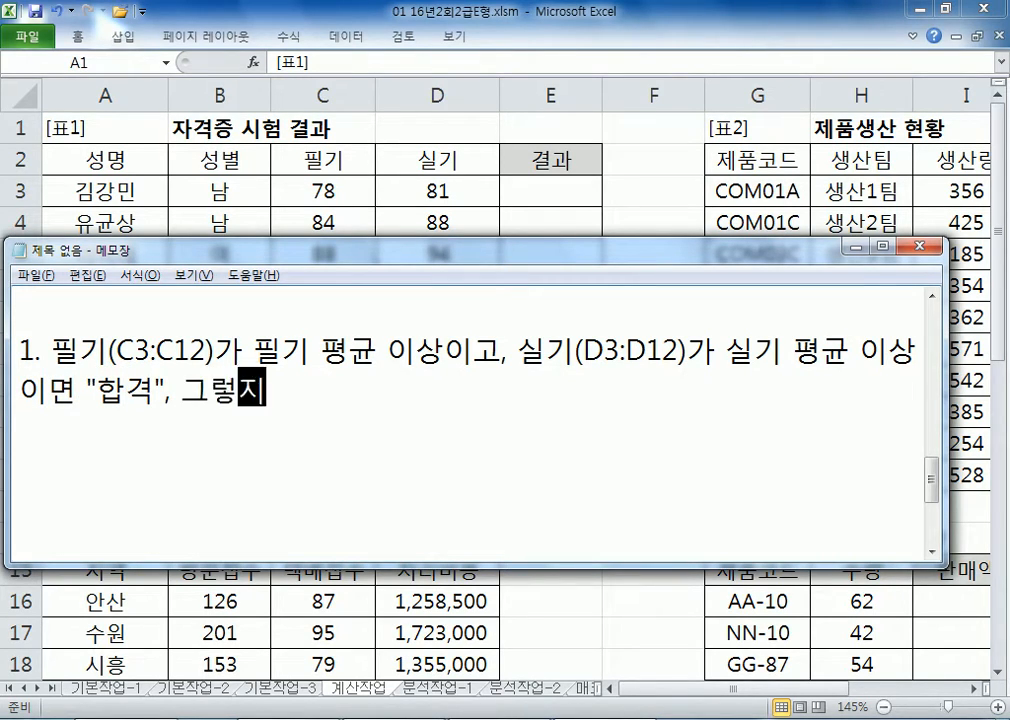
pyautogui.write('ㅕㄴ 공백')
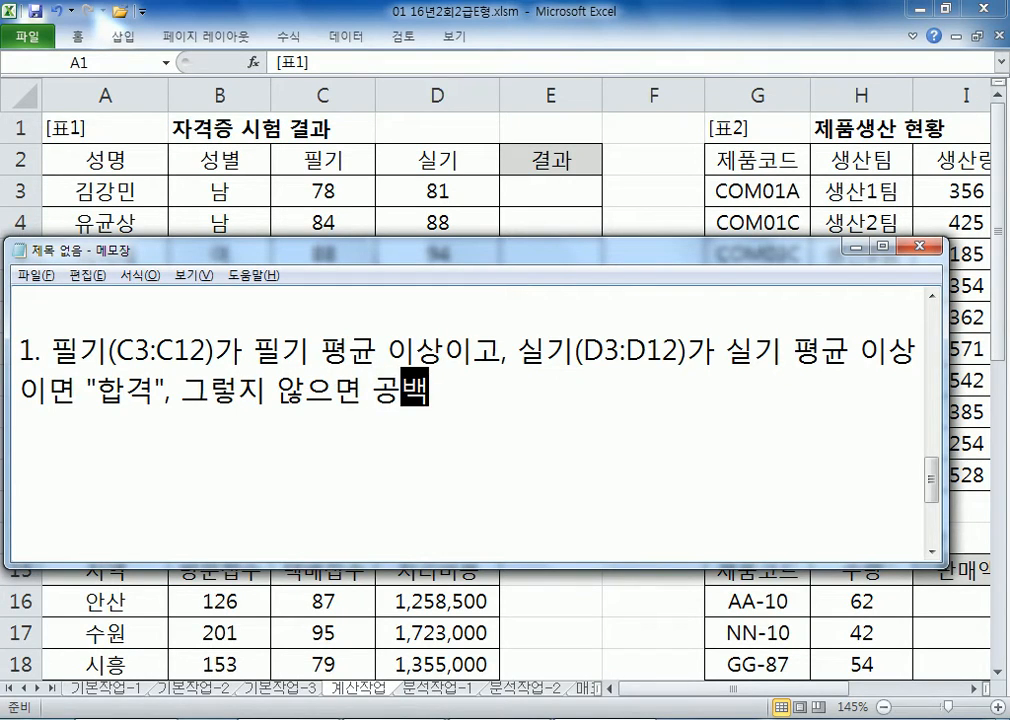
# Step: Write the general IF syntax =IF(조건, 참, 거짓) on a new line under the problem statement
pyautogui.press('Return')
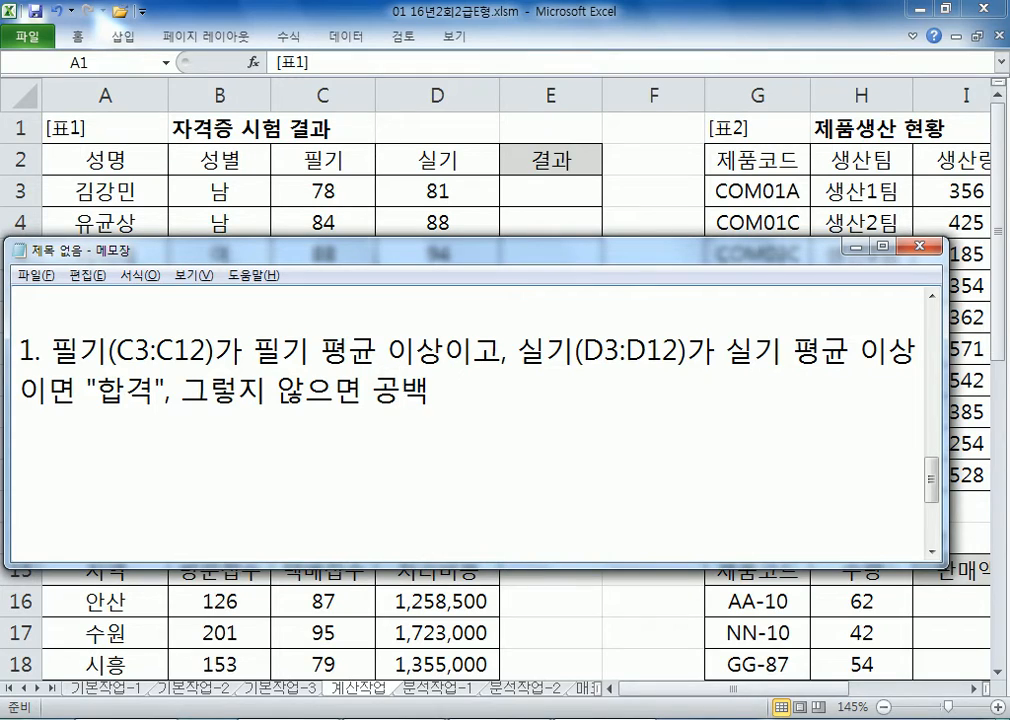
pyautogui.write('=IF')
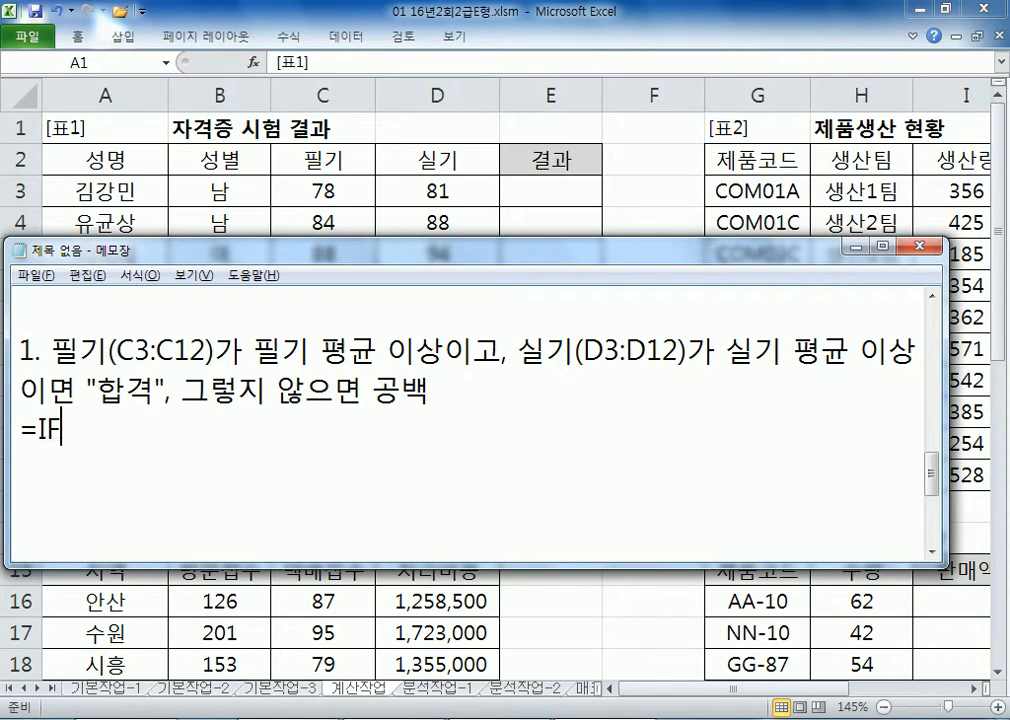
pyautogui.write('(조건, 참, 거짓)')
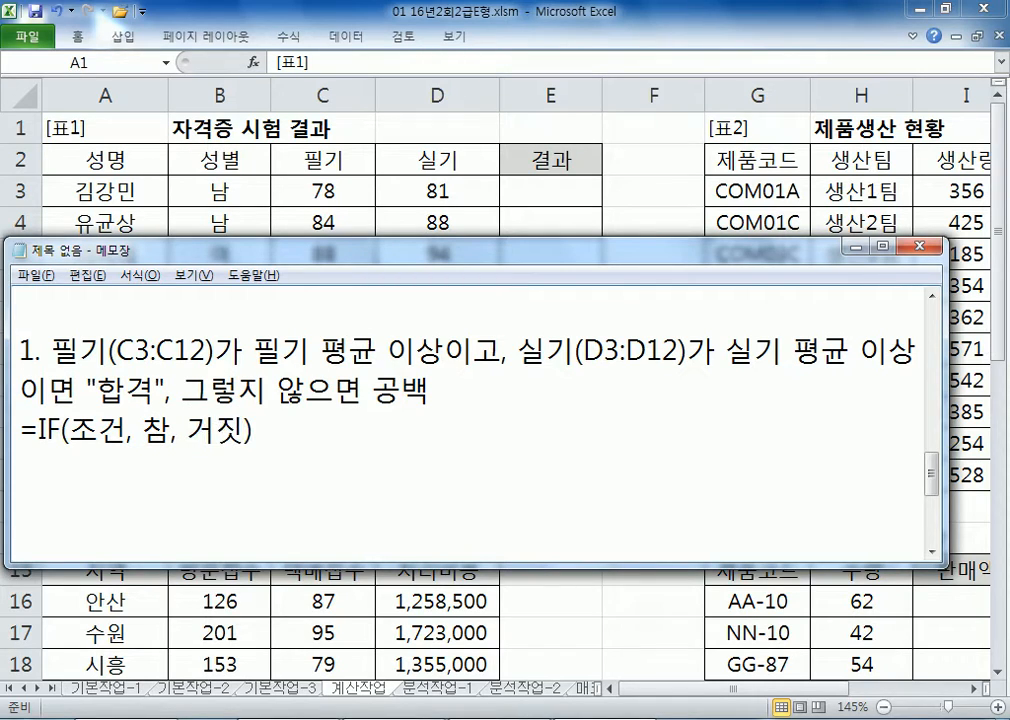
# Step: Add the line =IF(조건, "합격", "") below the general syntax and select its 조건 placeholder
pyautogui.press('Return')
pyautogui.write('=IF(조건,')
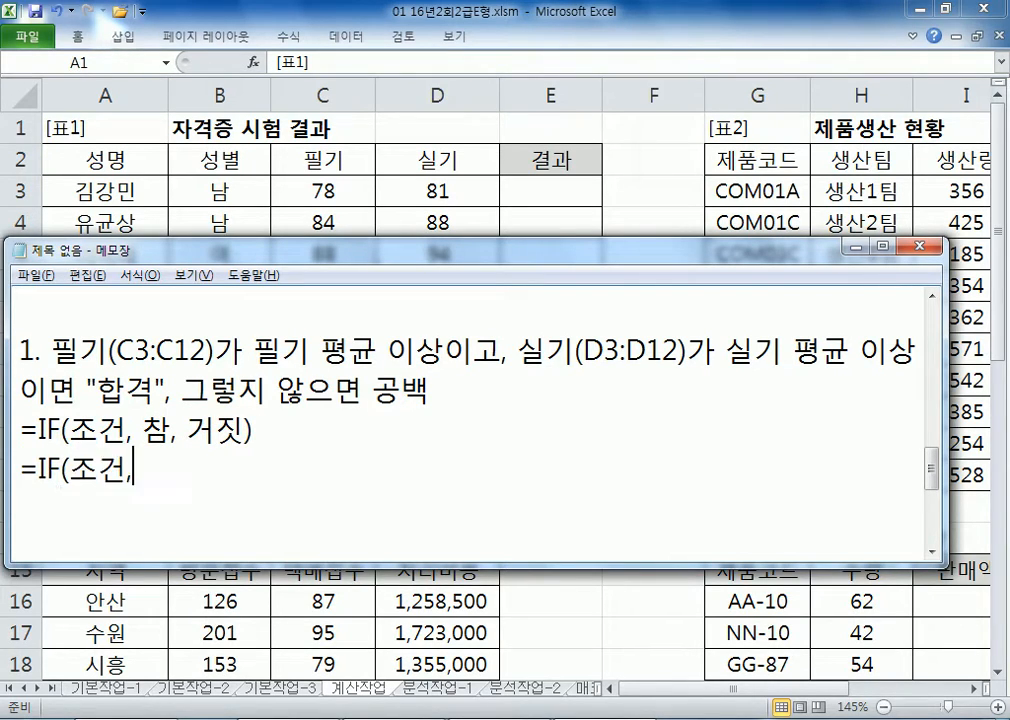
pyautogui.write(' "합격')
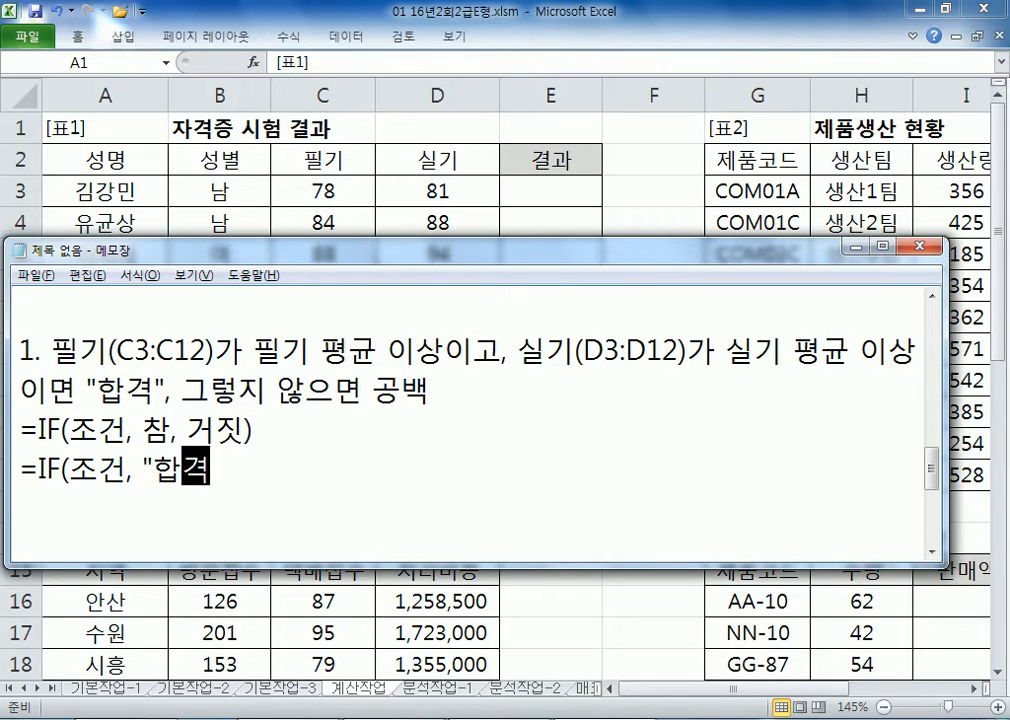
pyautogui.write('", ')
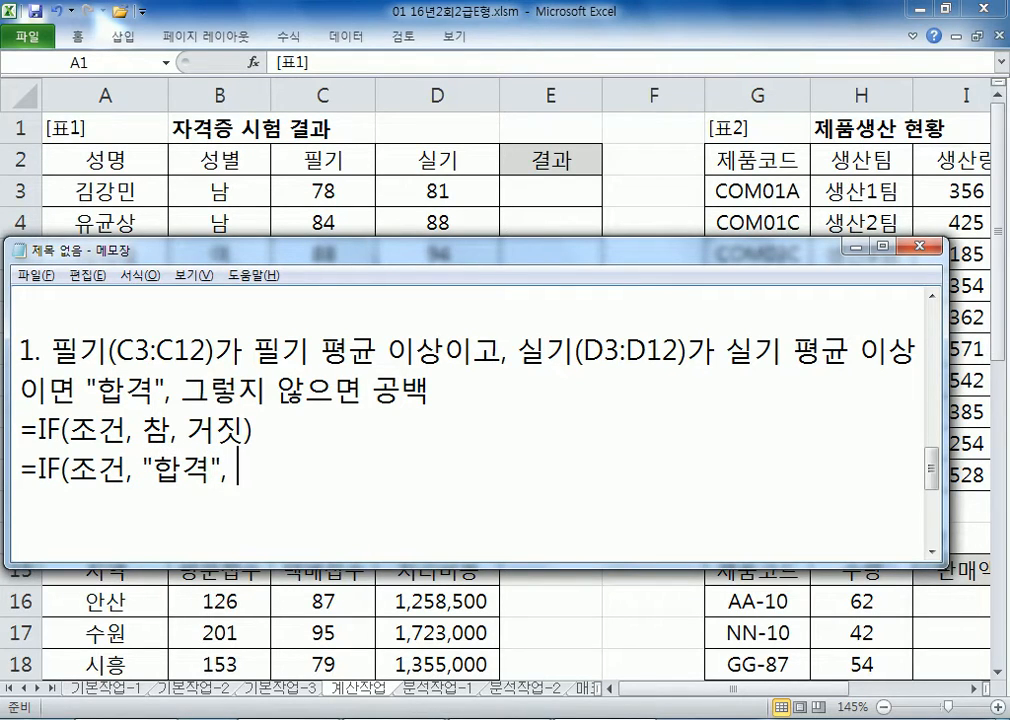
pyautogui.write('"")')
pyautogui.moveTo(69, 468); pyautogui.dragTo(127, 470)
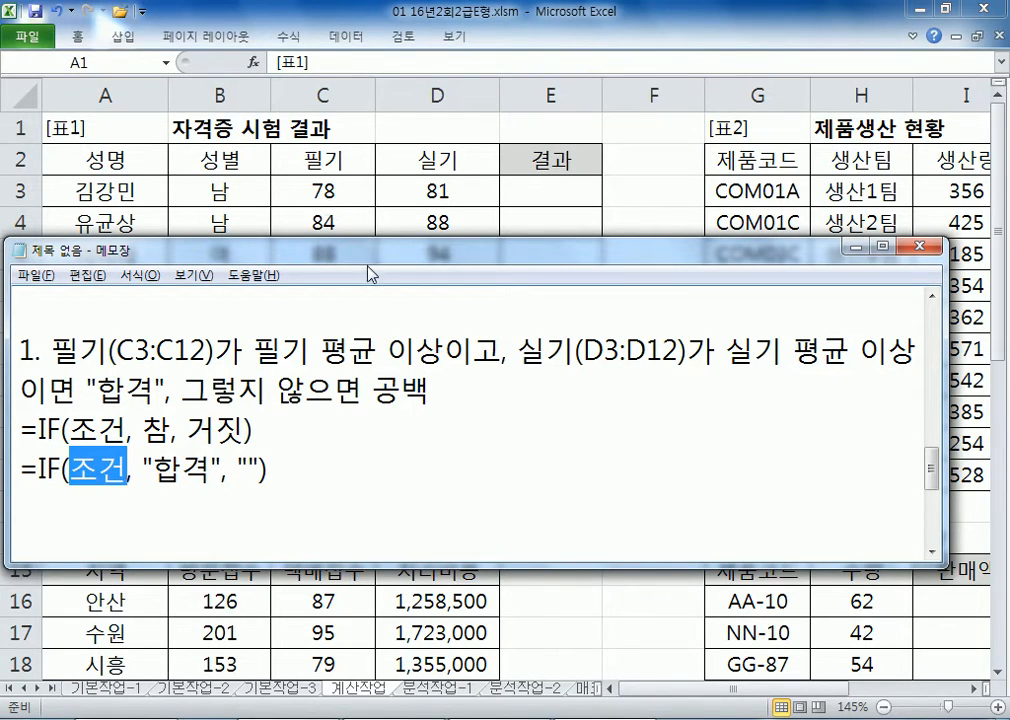
# Step: Append the required functions "(IF, AND, AVERAGE)" to the end of the problem 1 sentence
pyautogui.moveTo(368, 258); pyautogui.dragTo(755, 234)
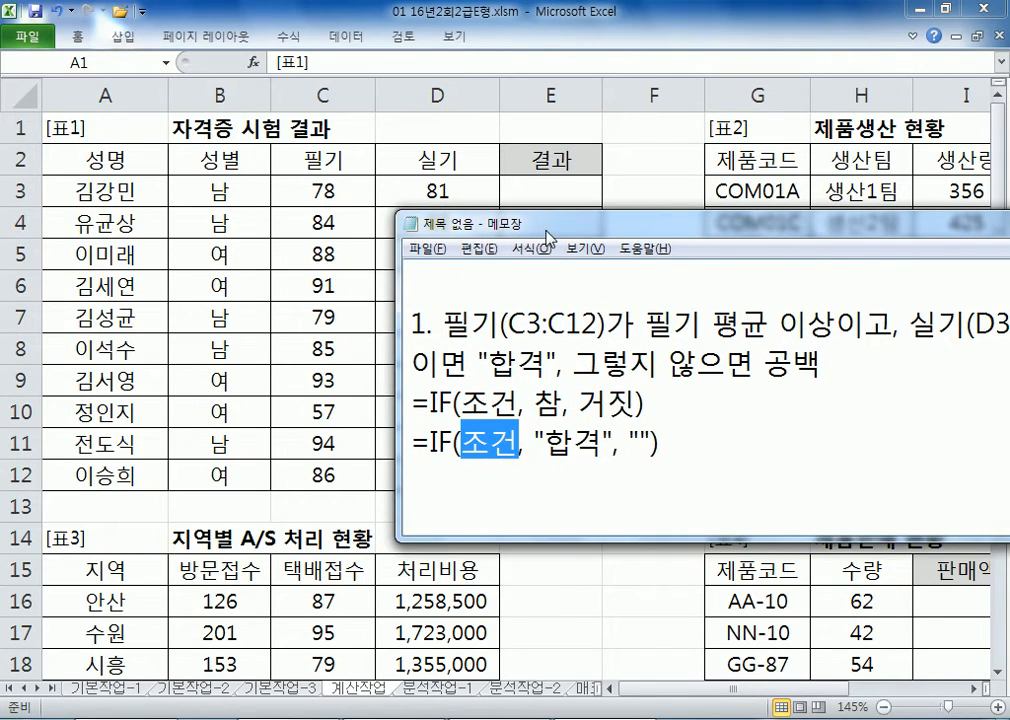
pyautogui.moveTo(548, 237); pyautogui.dragTo(174, 232)
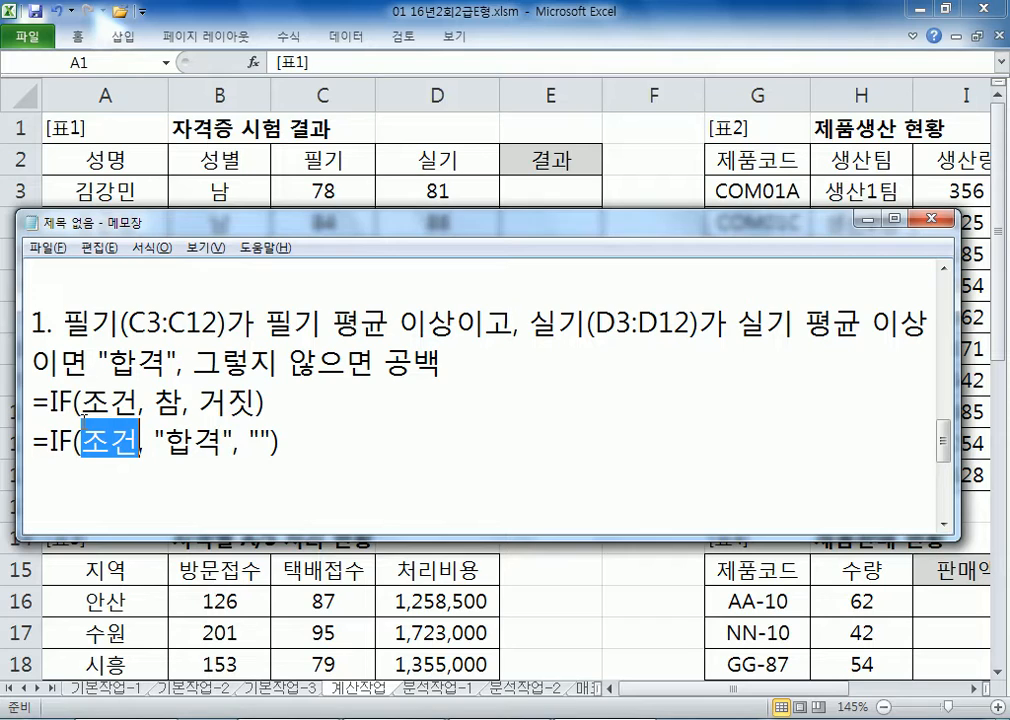
pyautogui.click(543, 368)
pyautogui.write('(')
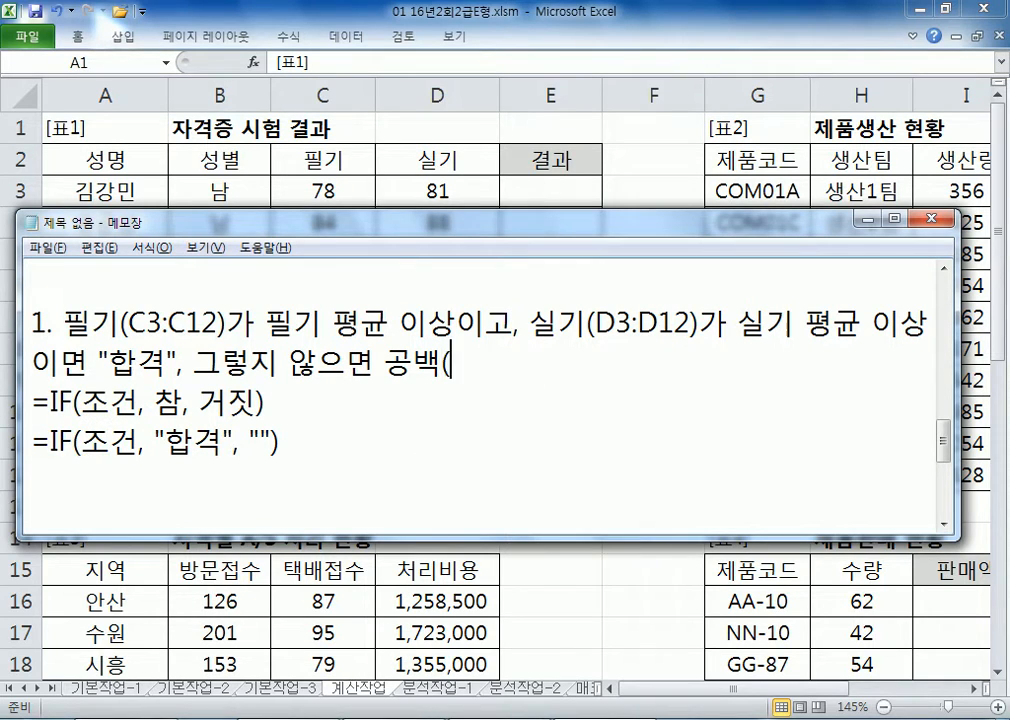
pyautogui.write('IF, A')
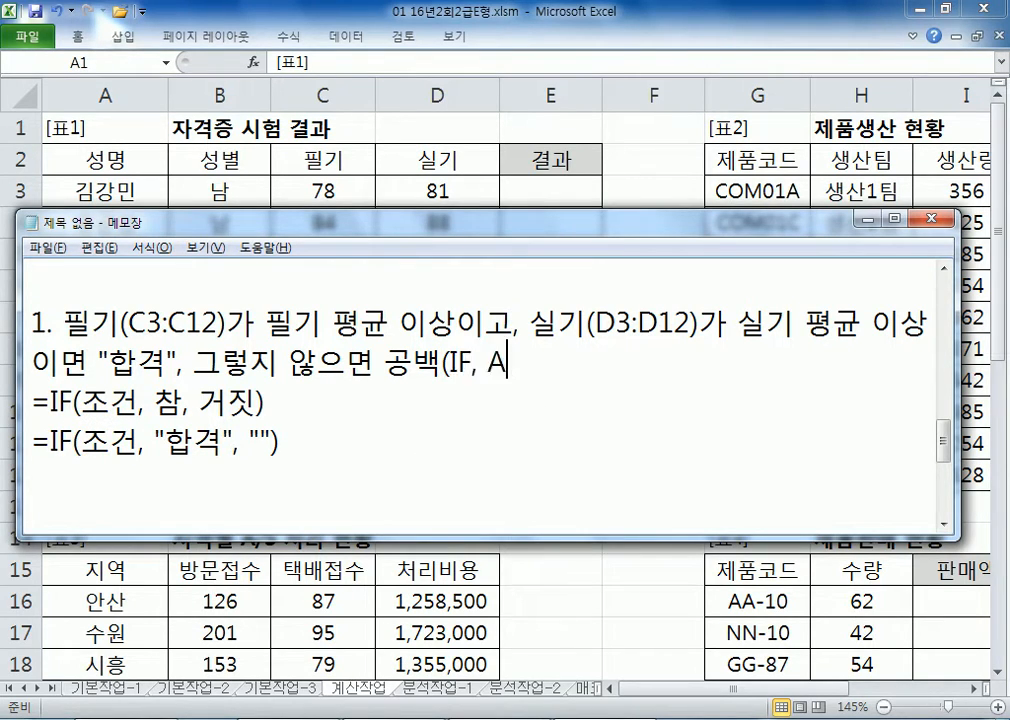
pyautogui.write('ND, AVERAGED')
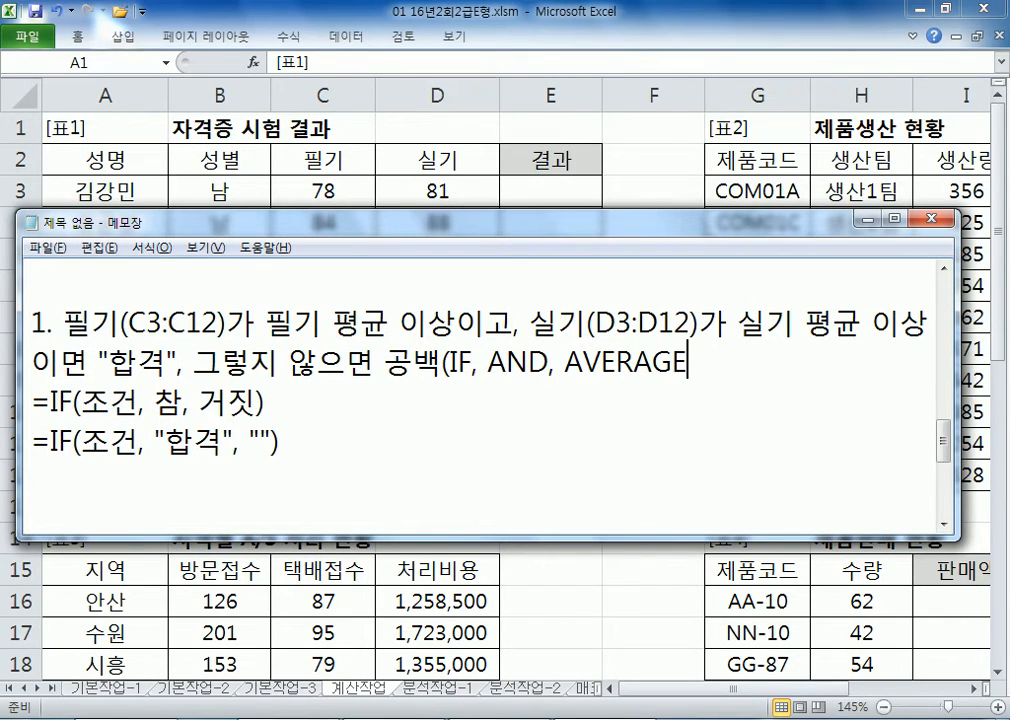
pyautogui.press('BackSpace')
pyautogui.write(')')
# Step: Replace the 조건 placeholder in the "합격" formula line with AND(조건1, 조건2)
pyautogui.press('Down')
pyautogui.press('Down')
pyautogui.write('AND(')
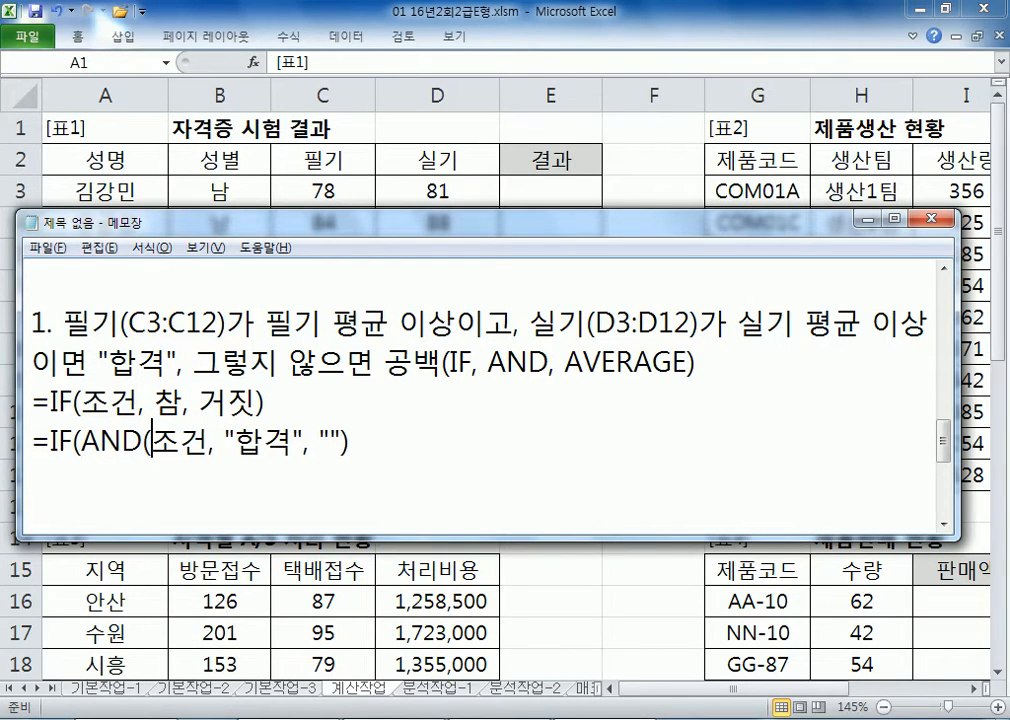
pyautogui.press('Right')
pyautogui.write('1, WHR')
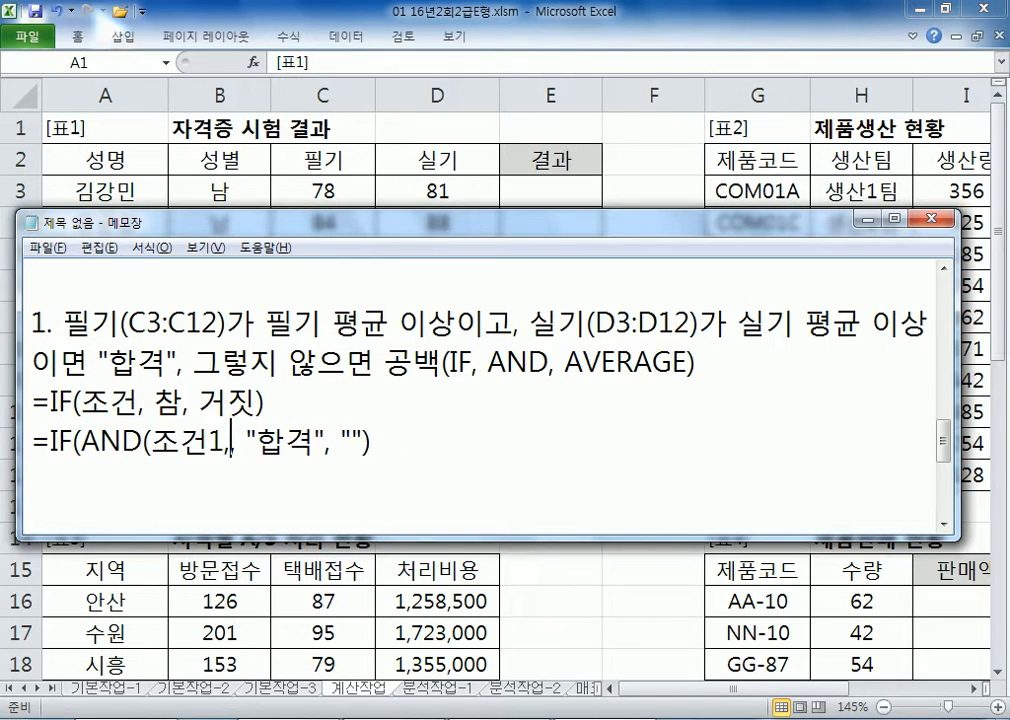
pyautogui.press('BackSpace')
pyautogui.press('BackSpace')
pyautogui.press('BackSpace')
pyautogui.press('Hangul')
pyautogui.write('조건')
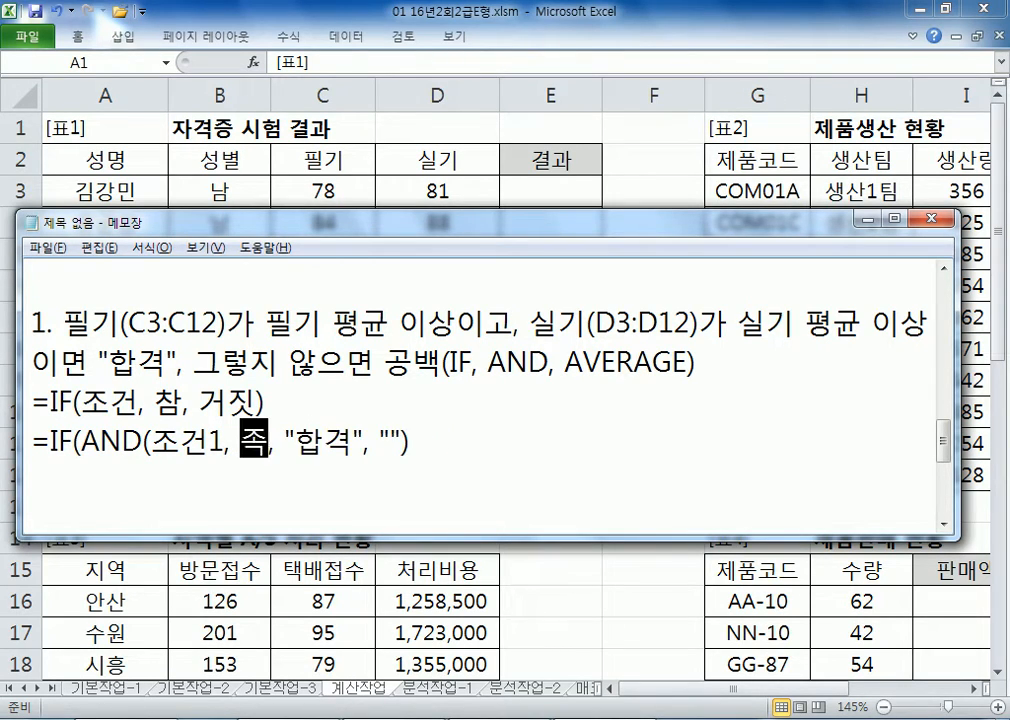
pyautogui.write('2)')
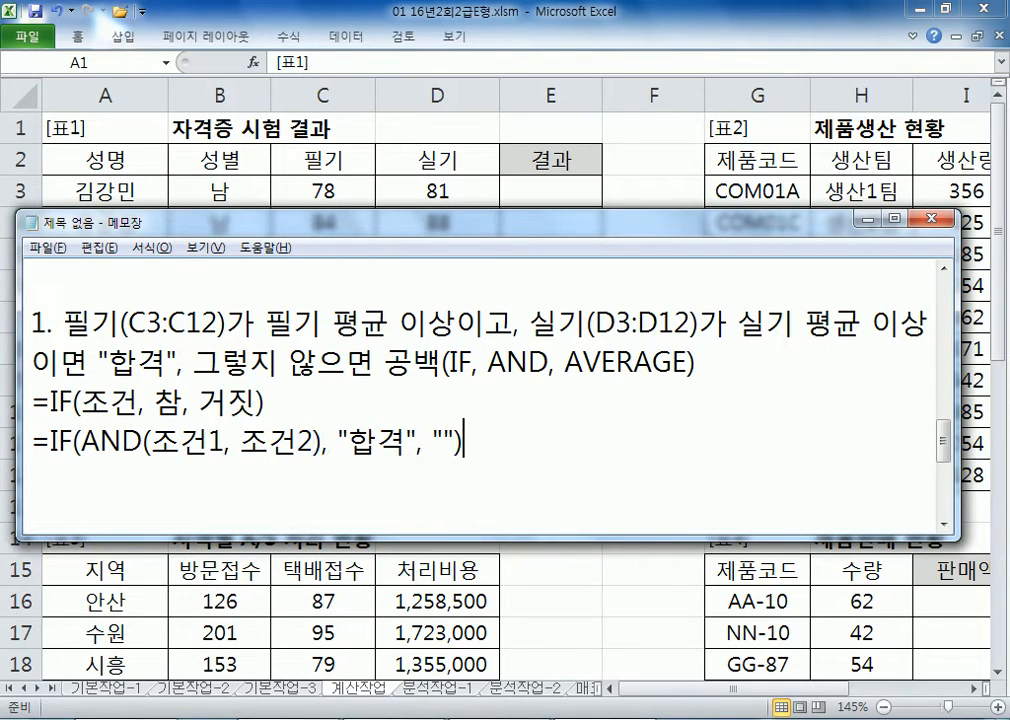
# Step: Duplicate the line =IF(AND(조건1, 조건2), "합격", "") directly below itself
pyautogui.press('Home')
pyautogui.hotkey('shift', 'End')
pyautogui.hotkey('ctrl', 'c')
pyautogui.press('End')
pyautogui.press('Return')
pyautogui.hotkey('ctrl', 'v')
pyautogui.press('Return')
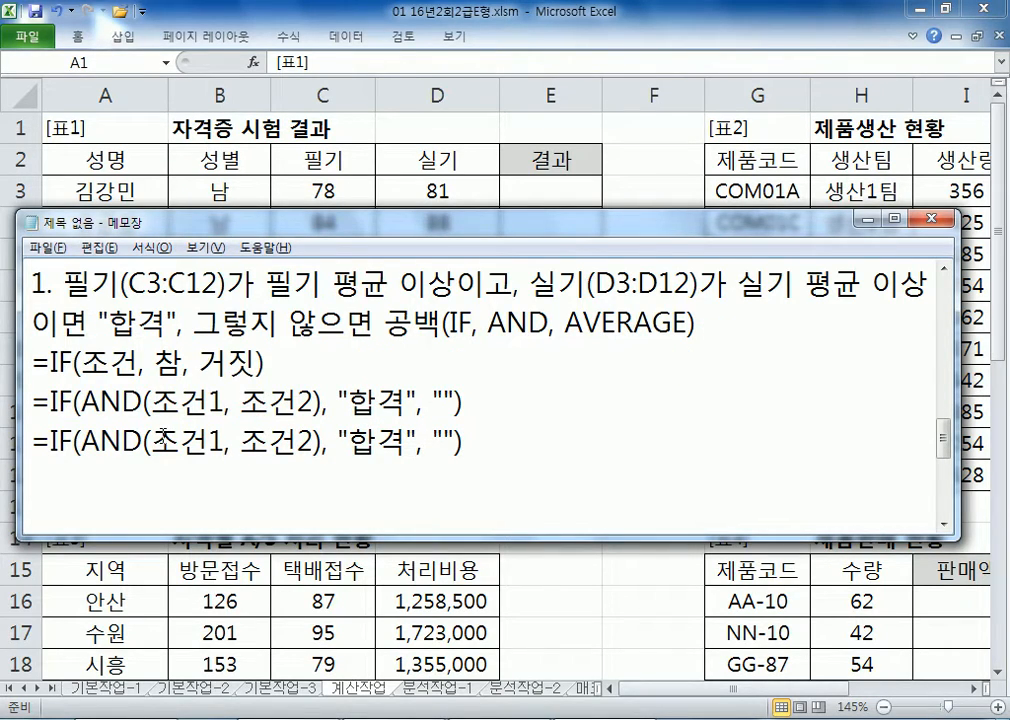
# Step: Replace 조건1 in the duplicated line with the wording "필기점수가 필기 평균 이상"
pyautogui.moveTo(152, 440); pyautogui.dragTo(226, 439)
pyautogui.write('필기점')
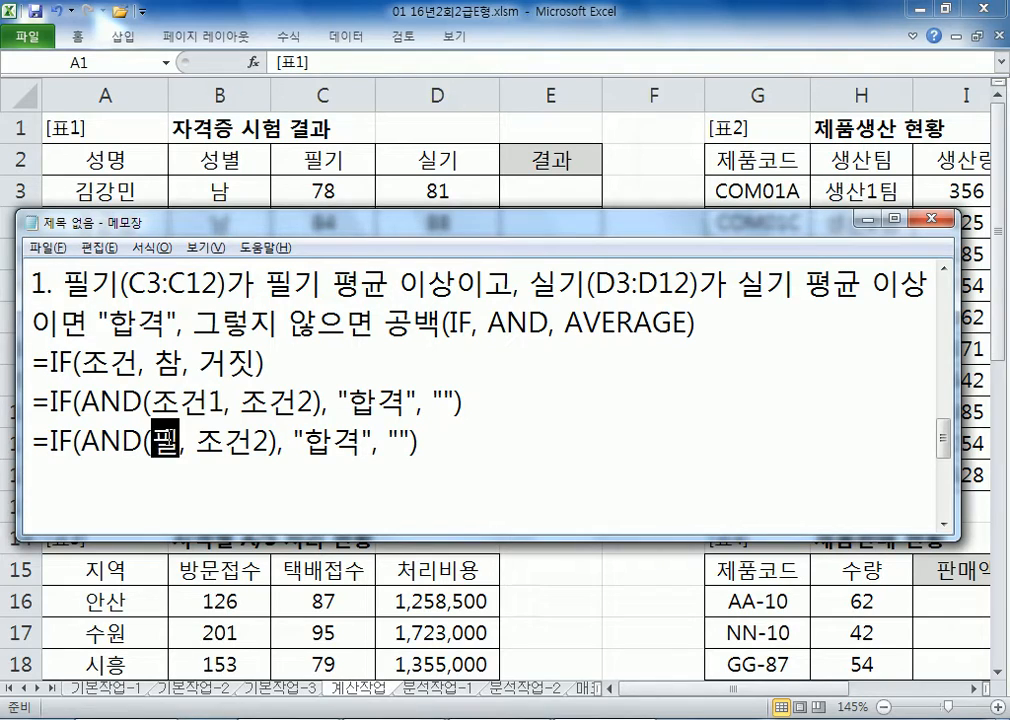
pyautogui.write('수가 필기 ㅍ')
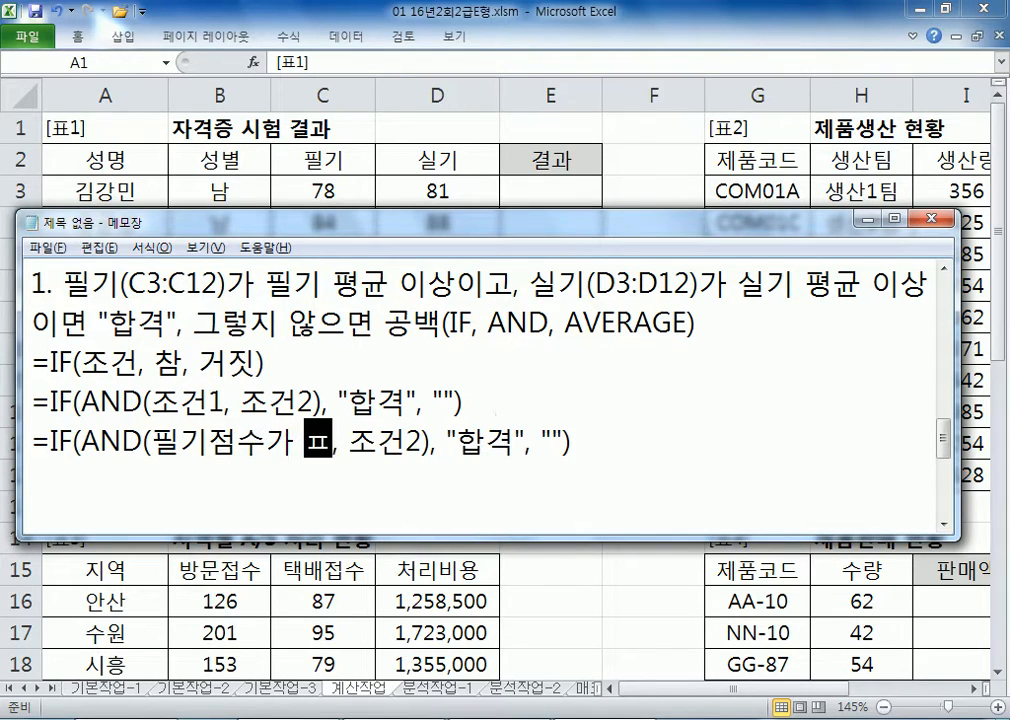
pyautogui.write('평균 이상')
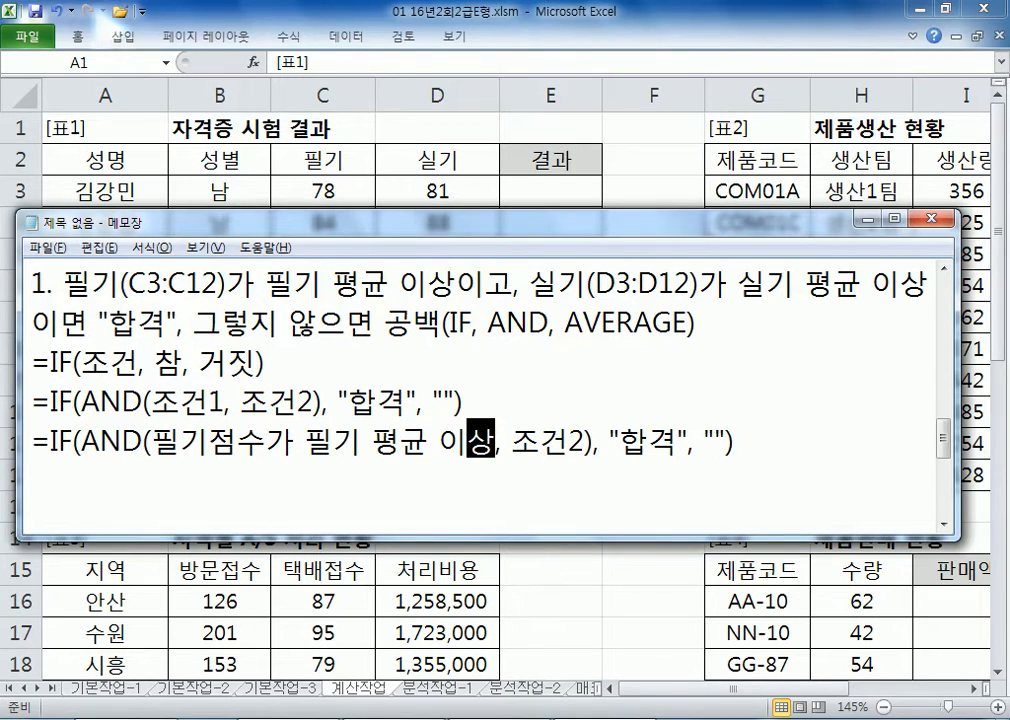
# Step: Replace 조건2 in the same line with the wording "실기점수가 실기 평균 이상"
pyautogui.press('Right')
pyautogui.press('Right')
pyautogui.write('실기점')
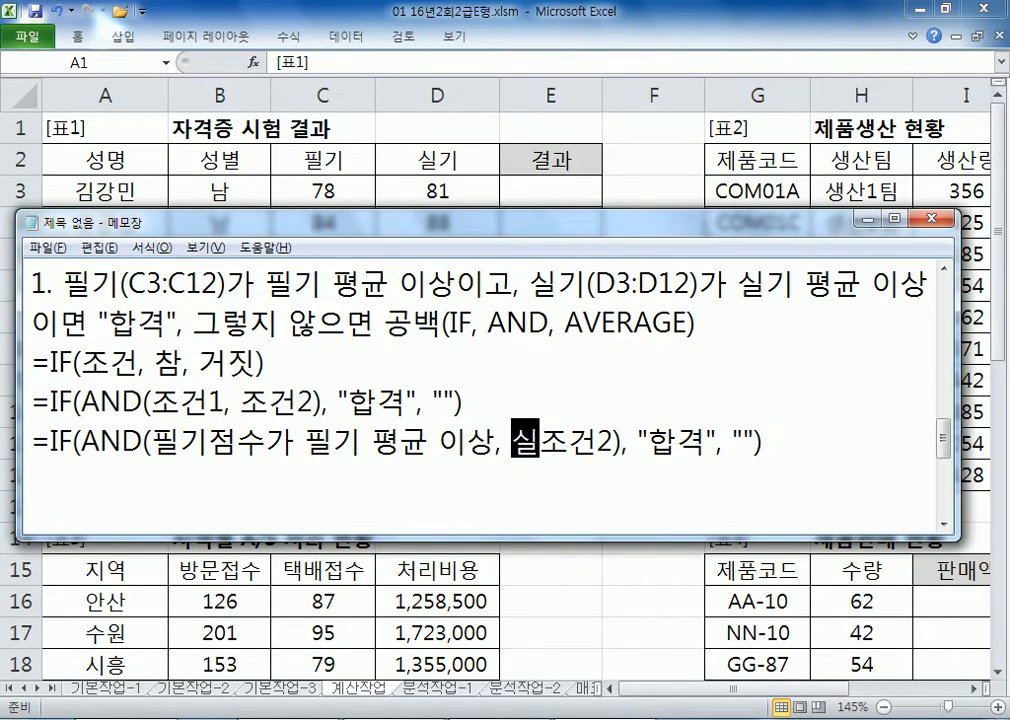
pyautogui.write('수가 실기 펴ㅛㅇ')
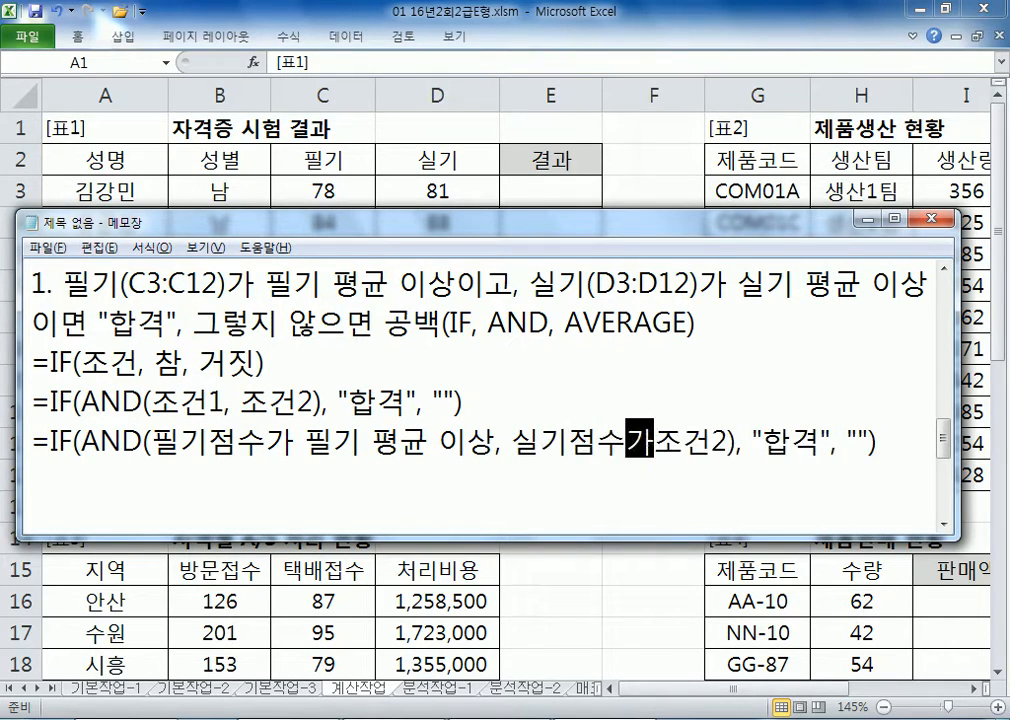
pyautogui.press('BackSpace')
pyautogui.press('BackSpace')
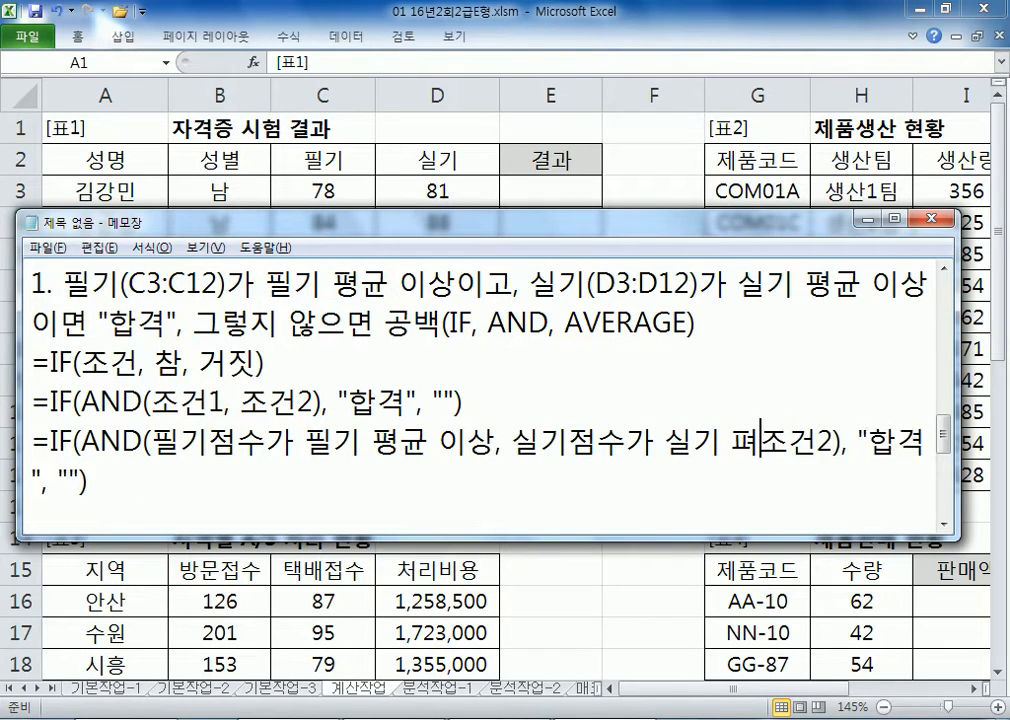
pyautogui.write('ㅇ균이상')
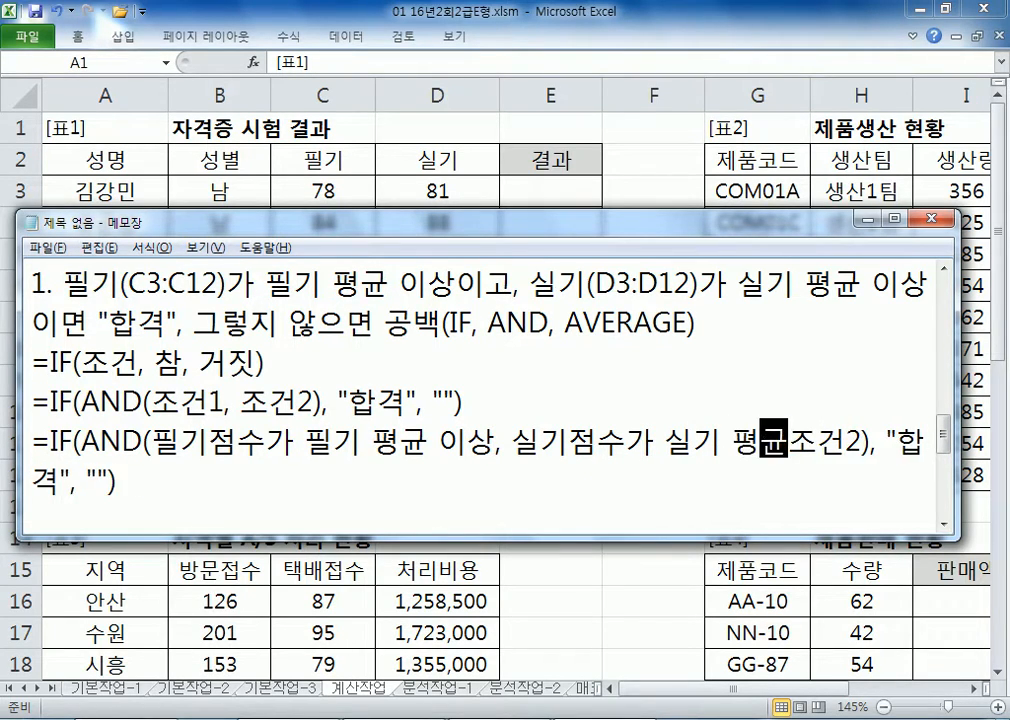
pyautogui.press('Left')
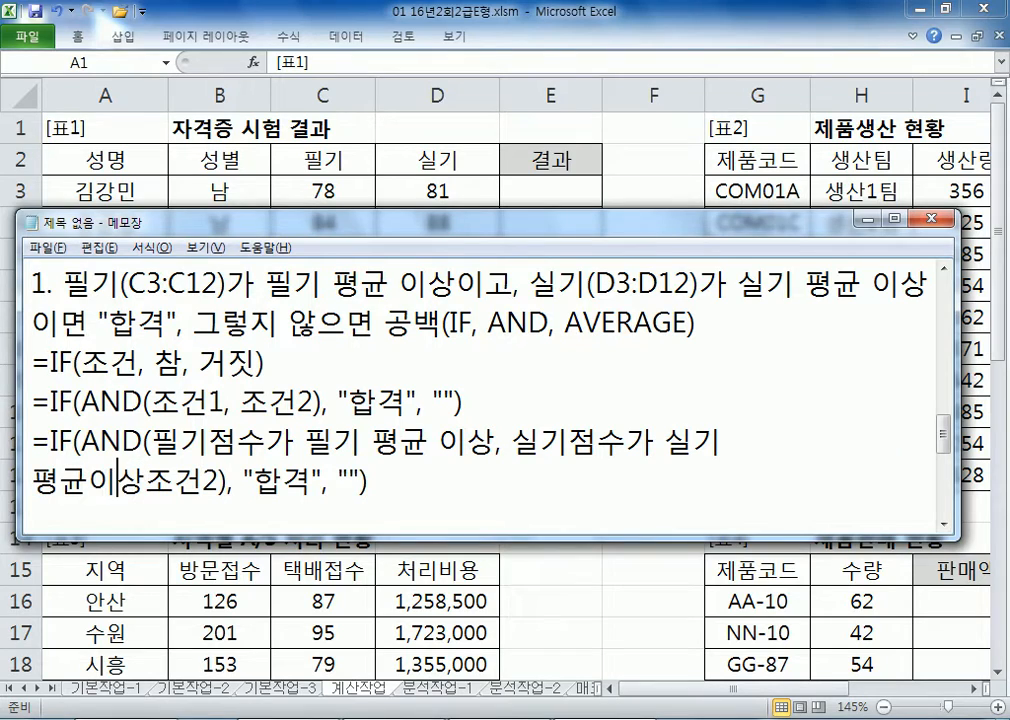
pyautogui.press('Left')
pyautogui.press('Right')
pyautogui.press('Right')
pyautogui.press('Delete')
pyautogui.press('Delete')
pyautogui.press('Delete')
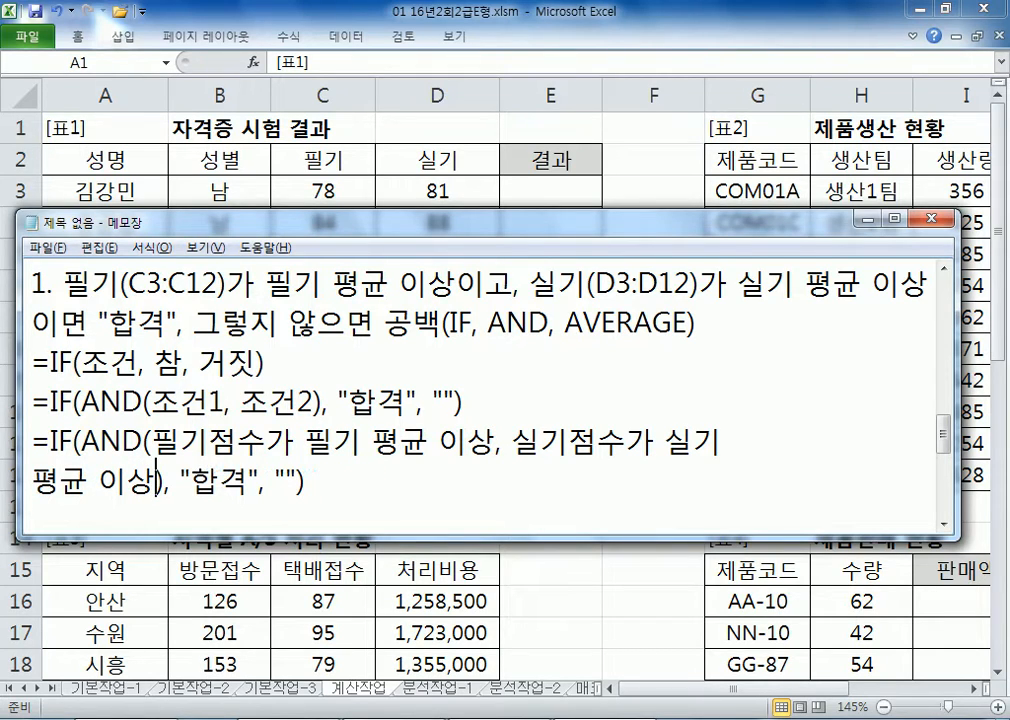
# Step: Enlarge the notes window in width and height, and duplicate the formula line with the worded conditions below itself
pyautogui.moveTo(957, 380); pyautogui.dragTo(997, 380)
pyautogui.moveTo(20, 379); pyautogui.dragTo(6, 379)
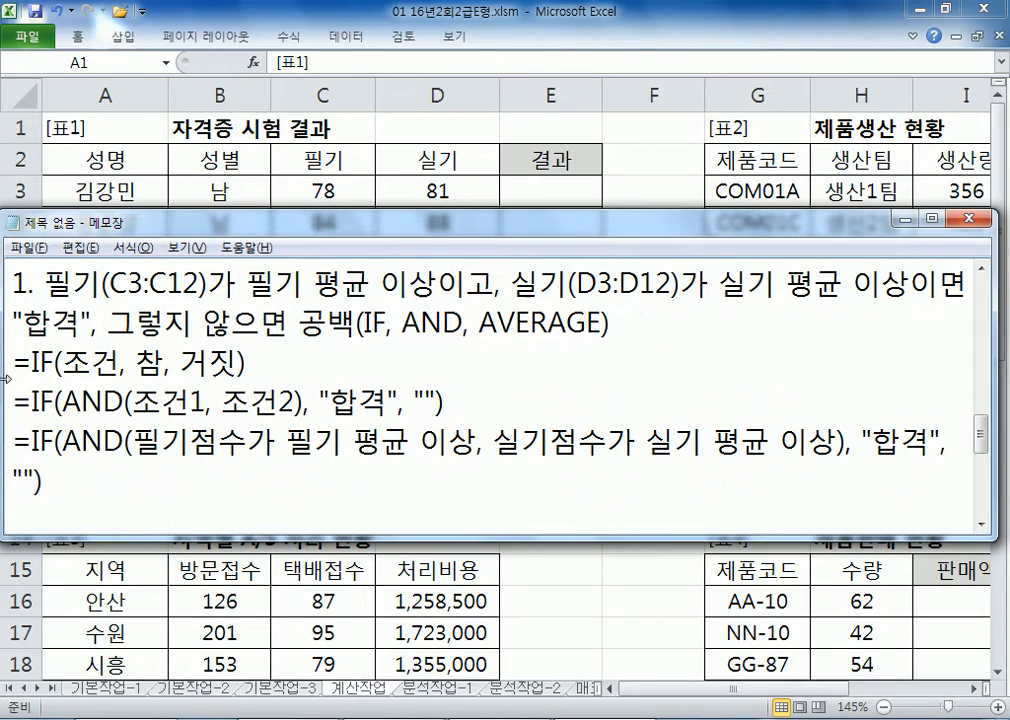
pyautogui.scroll(-4, 20, 370)
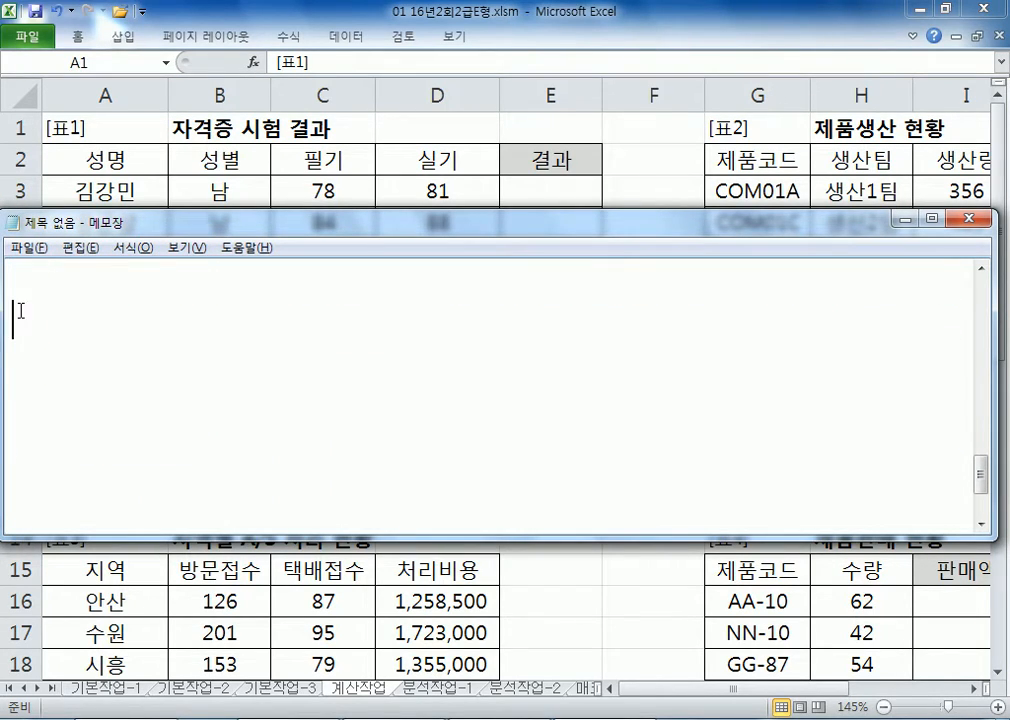
pyautogui.scroll(3, 20, 370)
pyautogui.scroll(-1, 240, 512)
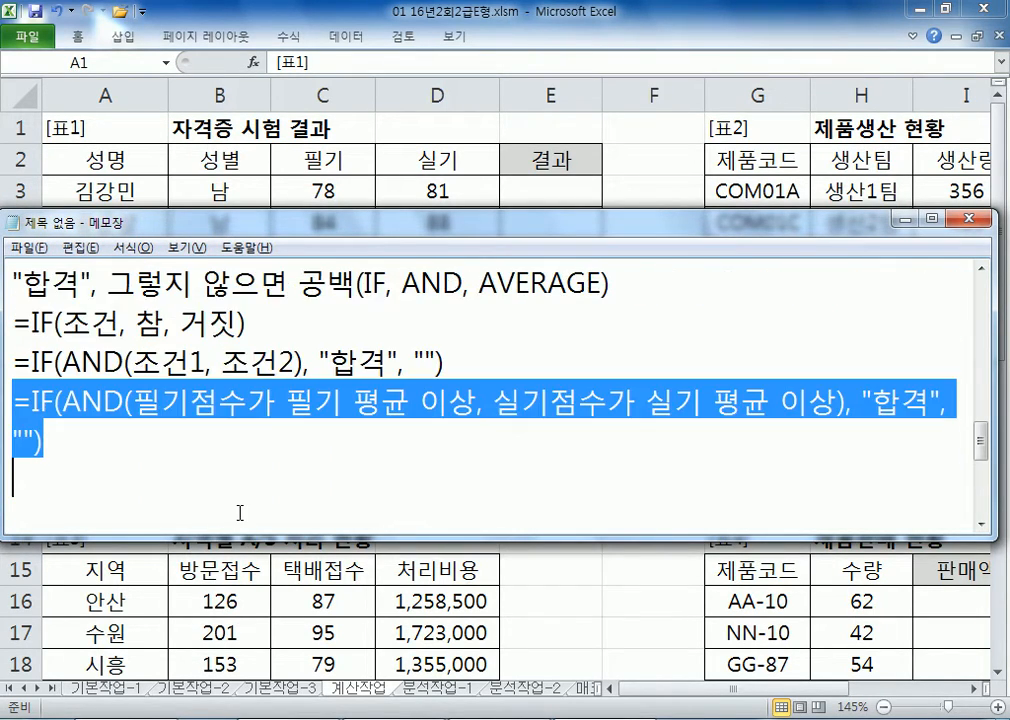
pyautogui.click(240, 512)
pyautogui.hotkey('ctrl', 'v')
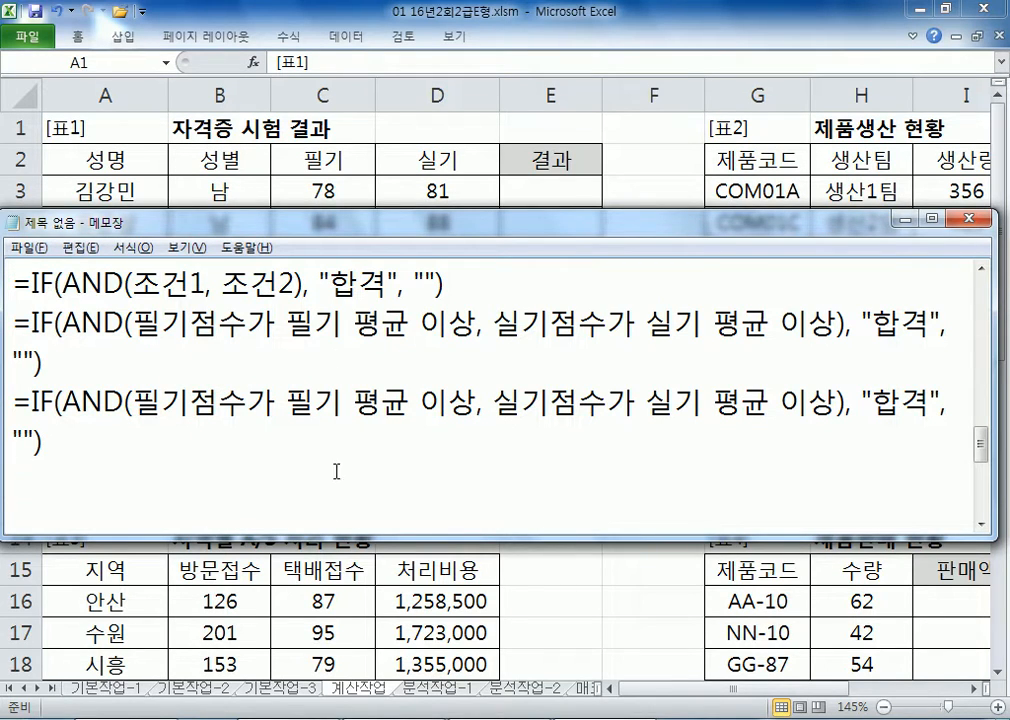
pyautogui.moveTo(280, 539); pyautogui.dragTo(284, 681)
pyautogui.click(983, 271)
pyautogui.click(983, 271)
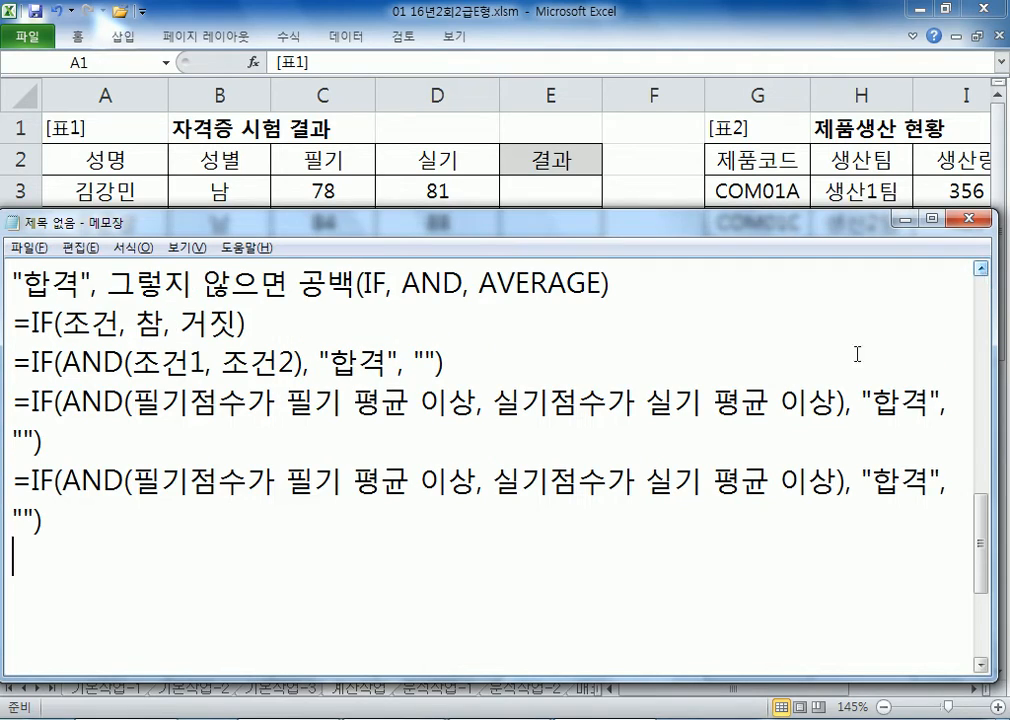
# Step: Replace 필기점수가 in the new bottom formula line with the cell comparison C3>=
pyautogui.moveTo(131, 483); pyautogui.dragTo(235, 487)
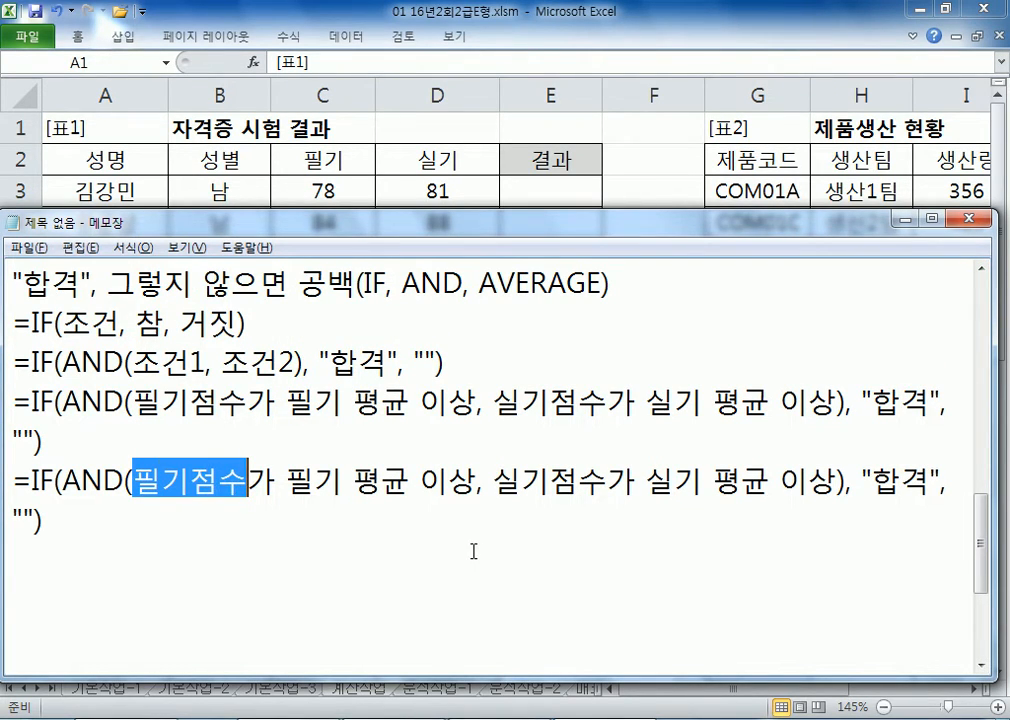
pyautogui.write('ㅊ')
pyautogui.press('Hangul')
pyautogui.press('BackSpace')
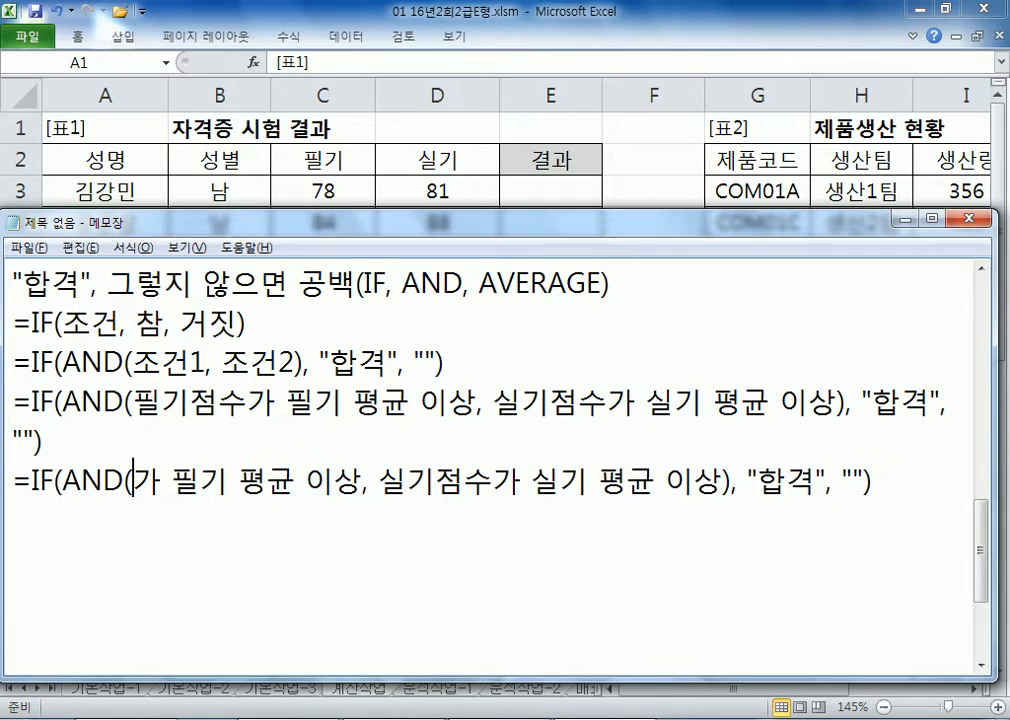
pyautogui.write('C3')
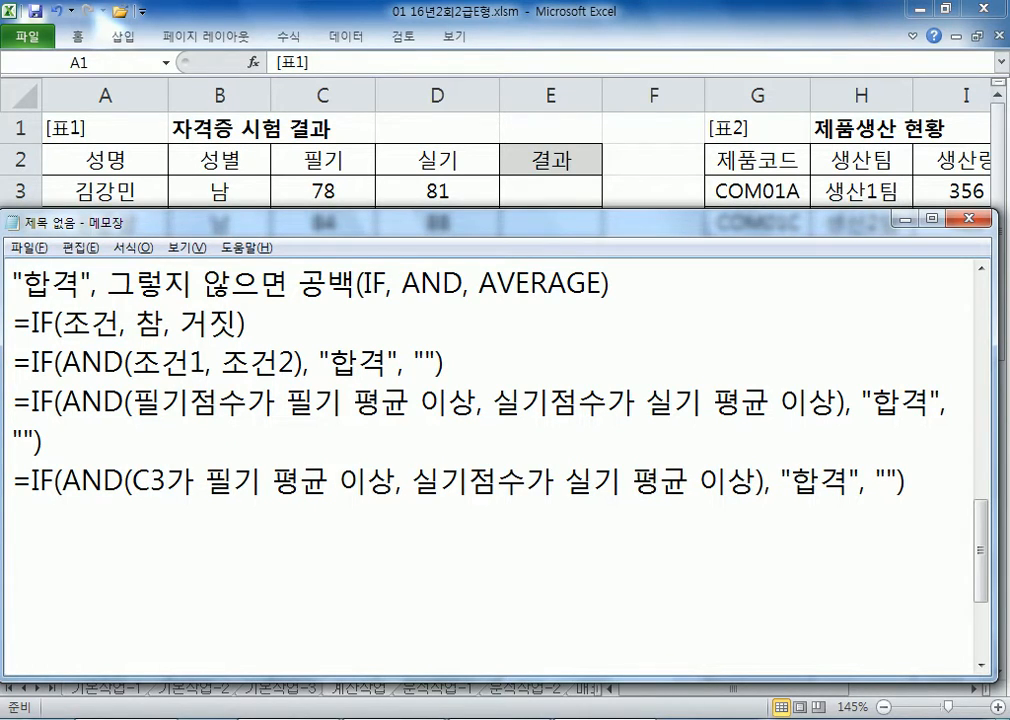
pyautogui.press('Delete')
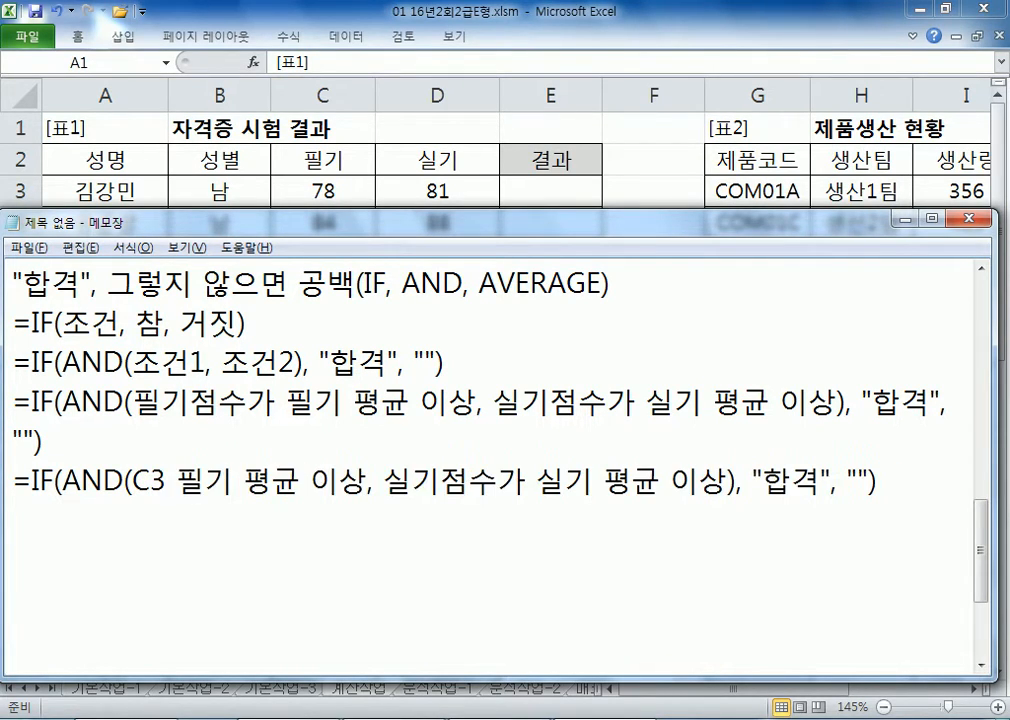
pyautogui.press('Left')
pyautogui.write('>=')
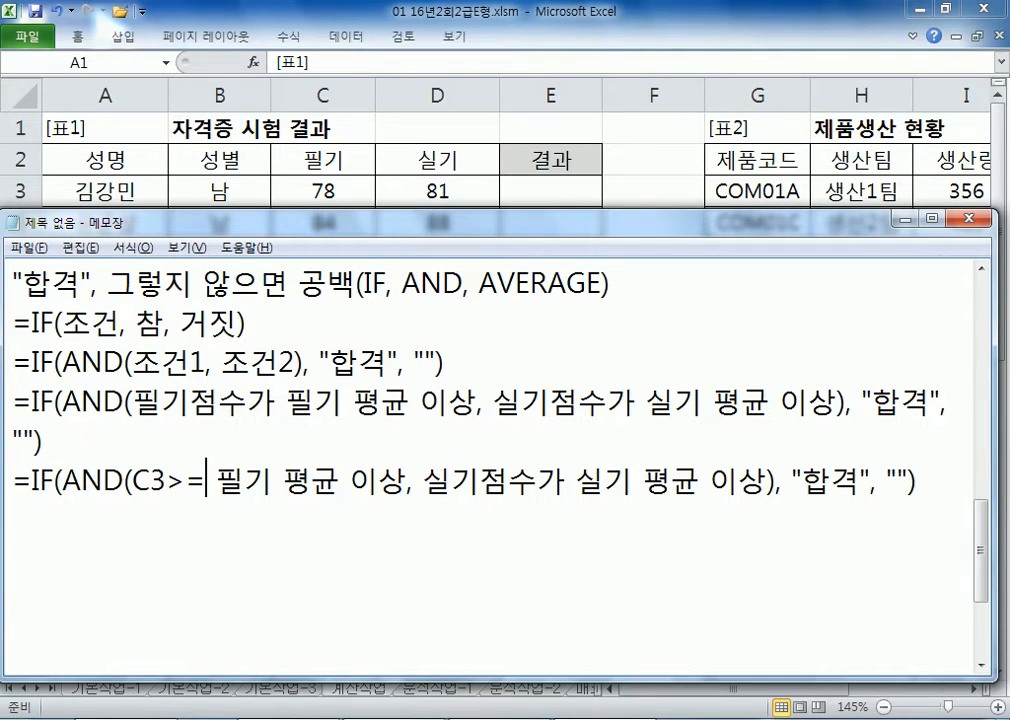
# Step: Complete the first AND condition by substituting AVERAGE(C3:C12) for the wording "필기 평균 이상"
pyautogui.write('AVERAGE(C3')
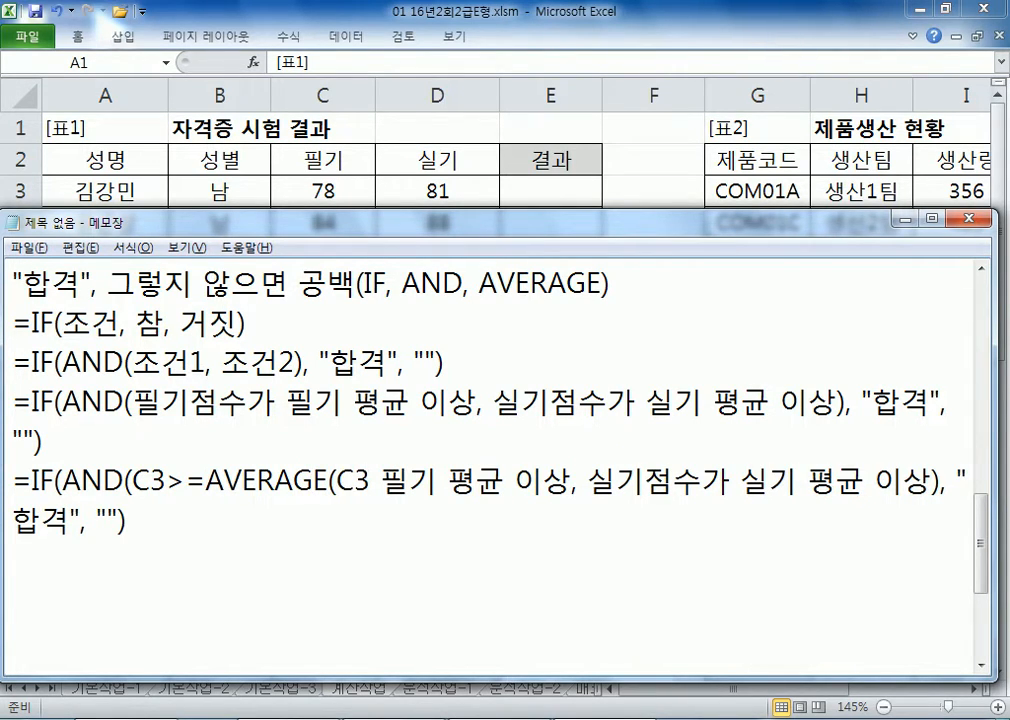
pyautogui.write(':C')
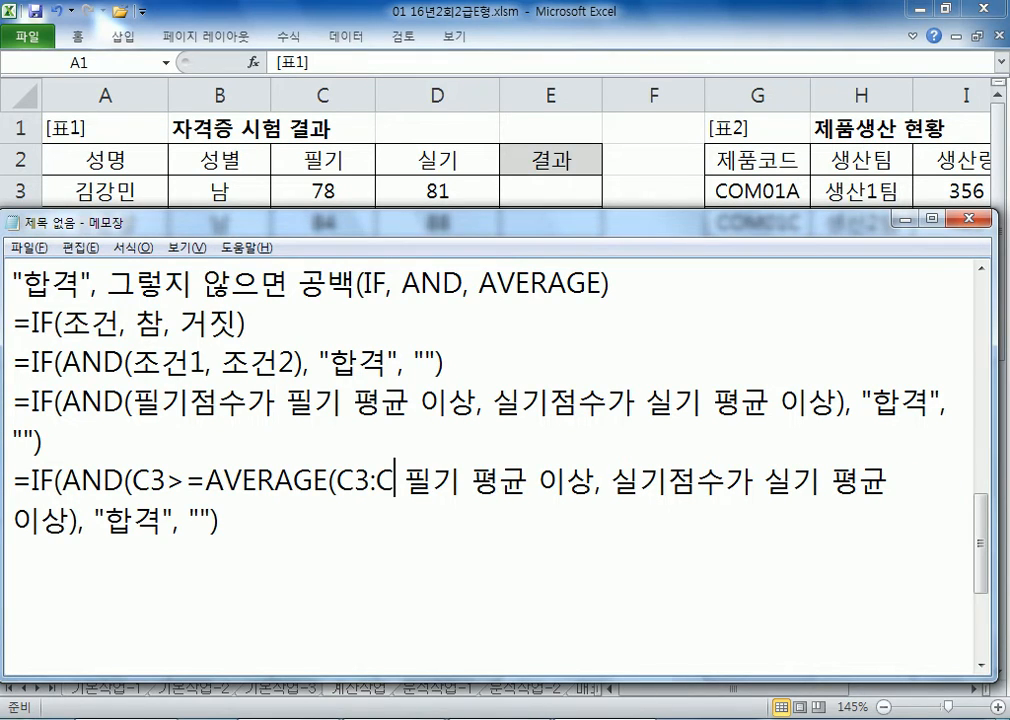
pyautogui.scroll(1, 466, 490)
pyautogui.scroll(-1, 523, 431)
pyautogui.write('12)')
pyautogui.press('Delete')
pyautogui.press('Delete')
pyautogui.press('Delete')
pyautogui.press('Delete')
pyautogui.press('Delete')
pyautogui.press('Delete')
pyautogui.press('Delete')
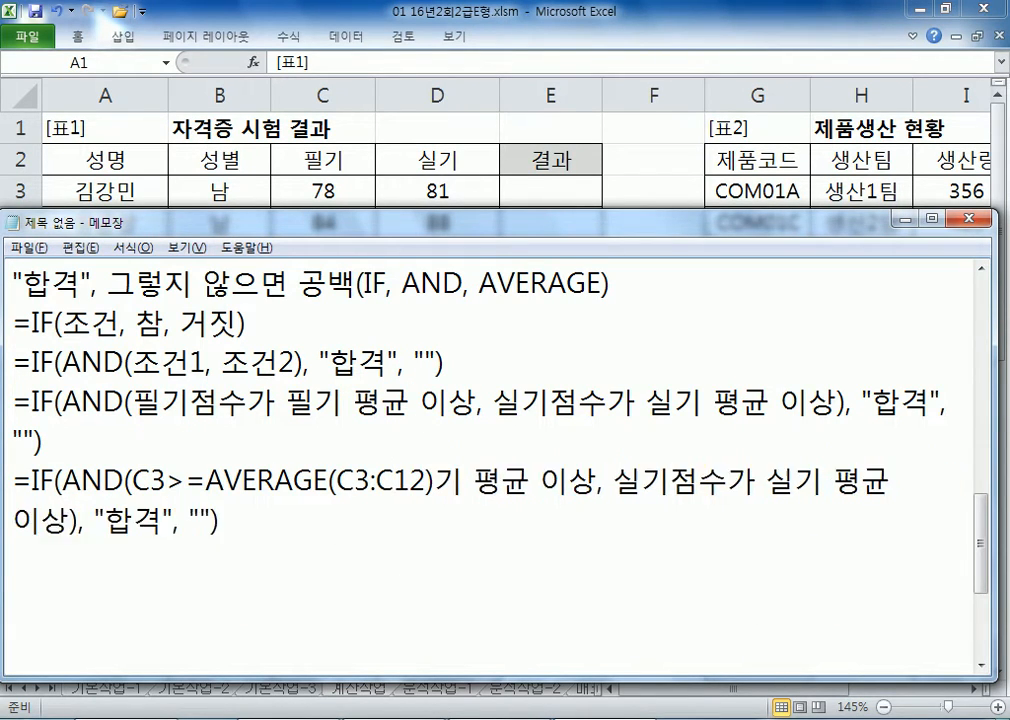
pyautogui.press('Delete')
pyautogui.press('Delete')
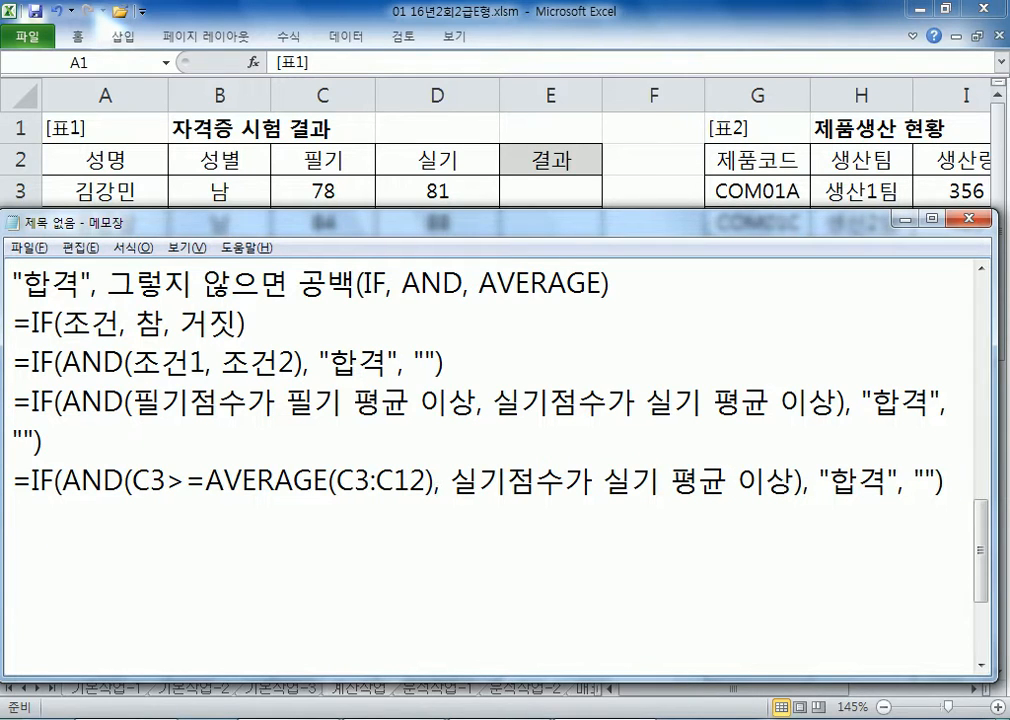
# Step: Switch to the Excel worksheet and select the 필기 scores C3:C12 in [표1]
pyautogui.click(314, 188)
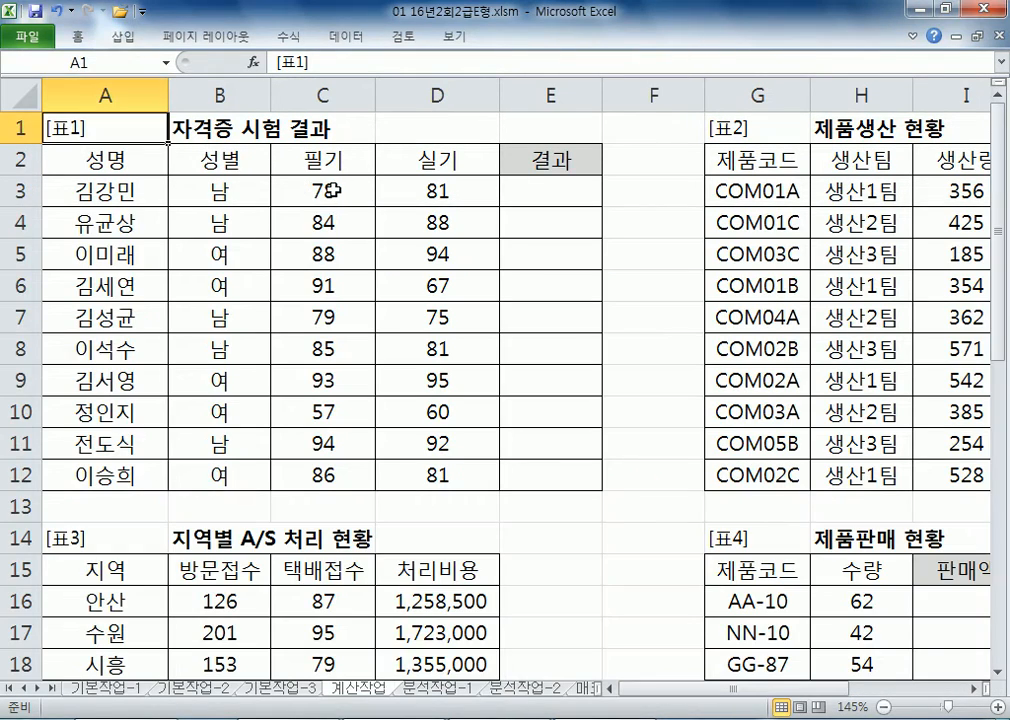
pyautogui.moveTo(314, 188); pyautogui.dragTo(327, 476)
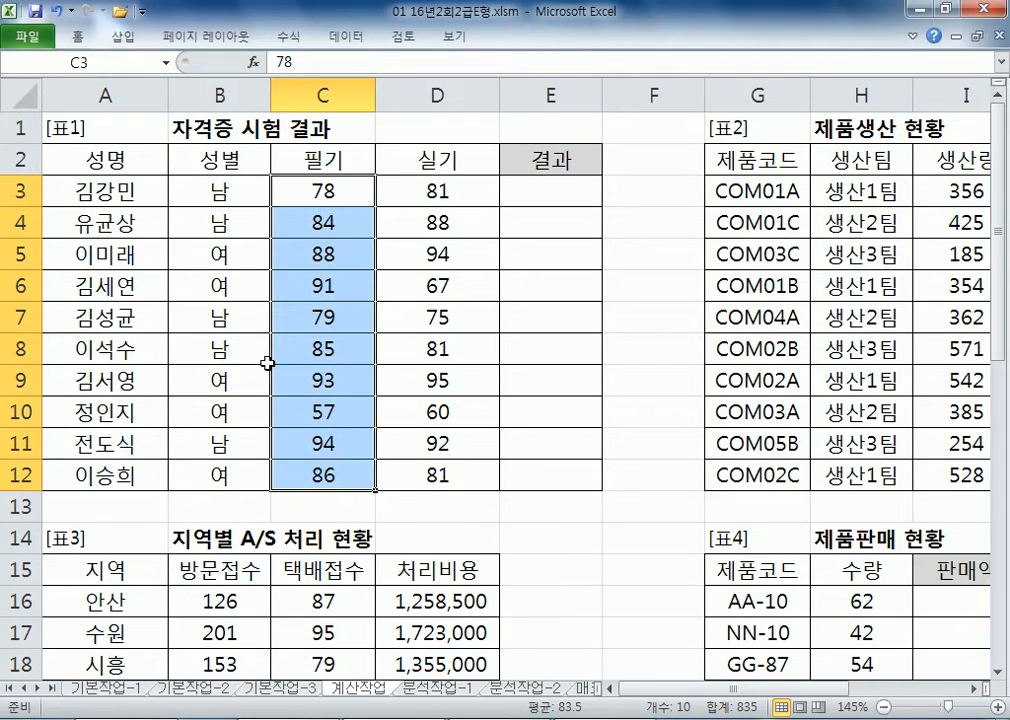
# Step: Step through the selected 필기 scores in [표1] one by one and return to C3
pyautogui.press('Return')
pyautogui.press('Return')
pyautogui.press('Return')
pyautogui.press('Return')
pyautogui.press('Return')
pyautogui.press('Return')
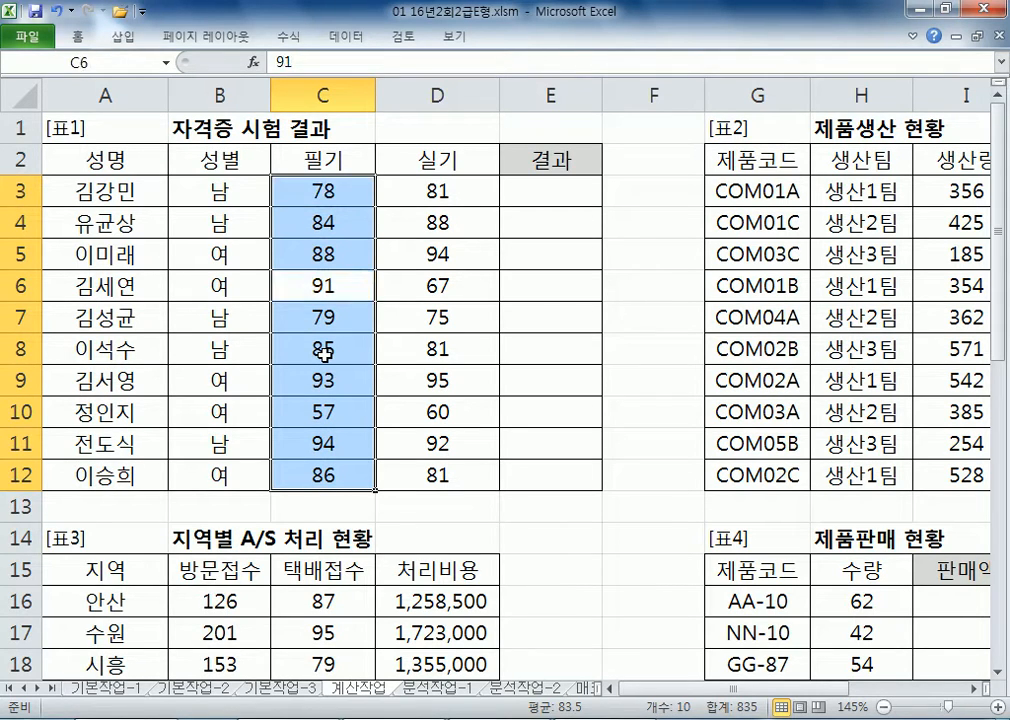
pyautogui.click(343, 191)
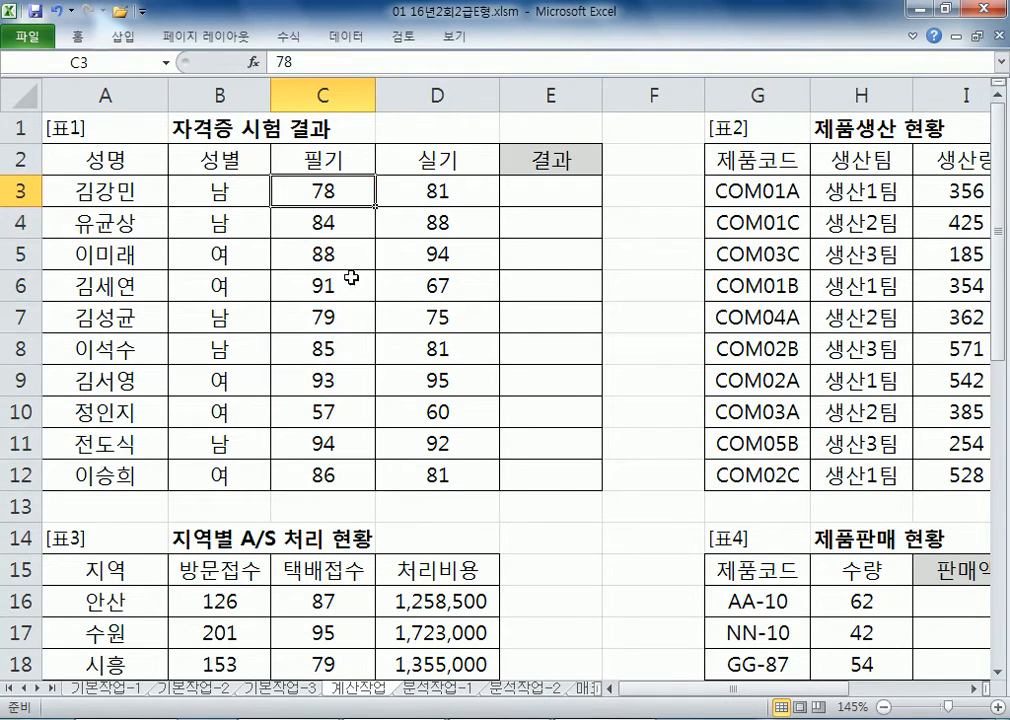
# Step: Switch to the Notepad notes and make the first AVERAGE range absolute as $C$3:$C$12
pyautogui.hotkey('alt', 'Tab')
pyautogui.click(340, 486)
pyautogui.write('$')
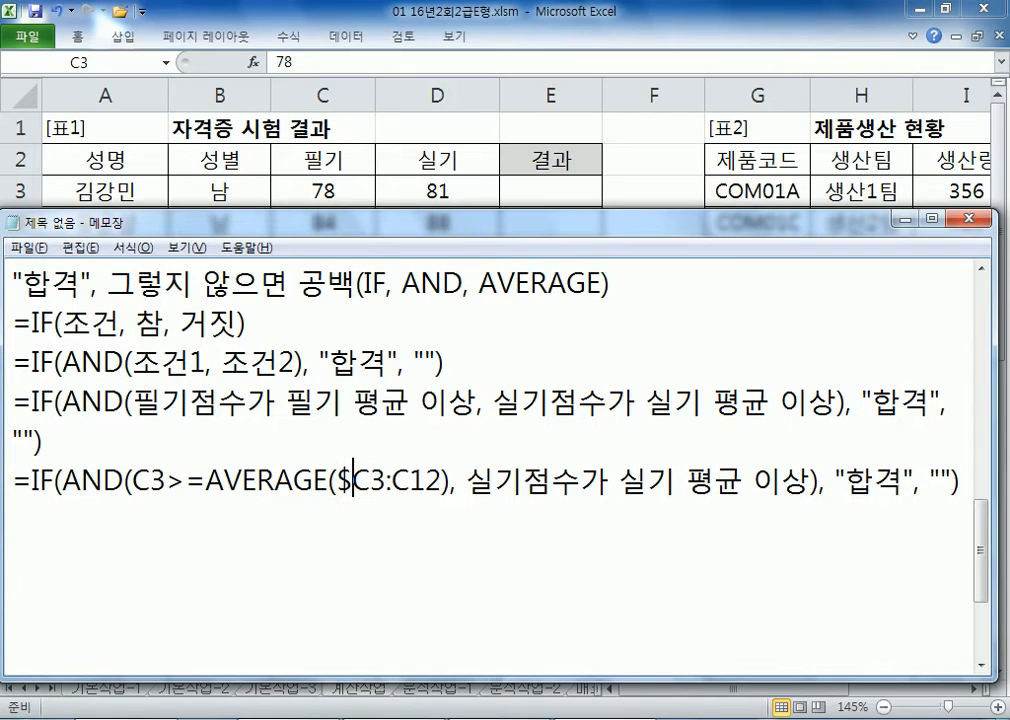
pyautogui.click(417, 509)
pyautogui.click(378, 487)
pyautogui.write('$')
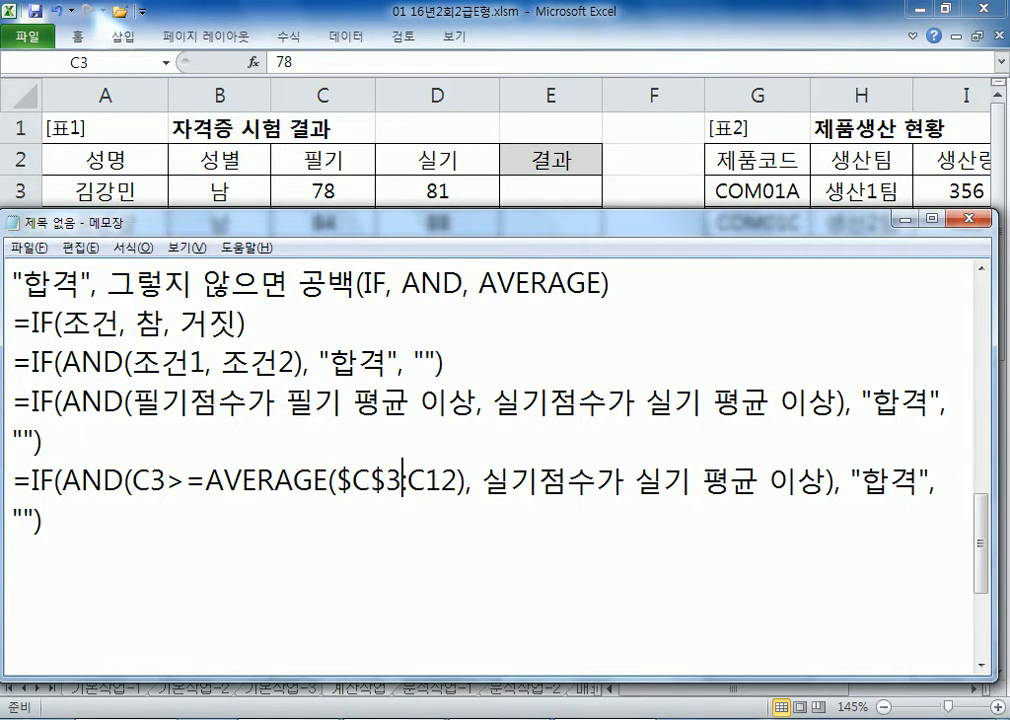
pyautogui.press('Right')
pyautogui.press('Right')
pyautogui.write('$')
pyautogui.press('Right')
pyautogui.write('$')
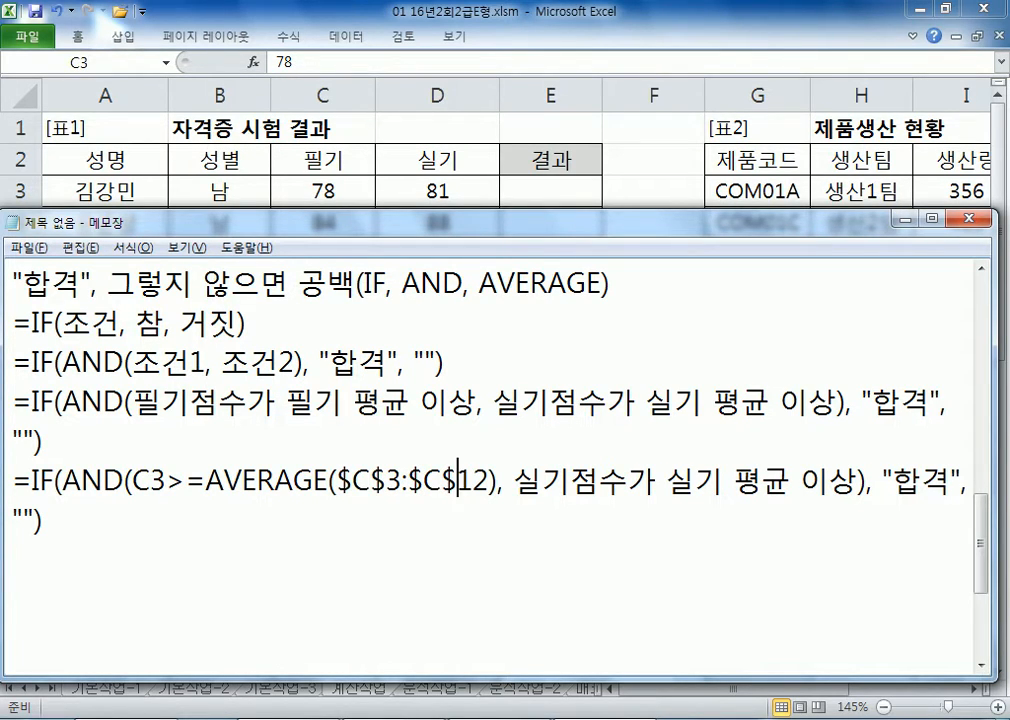
# Step: Insert the comparison D3>=AVERAGE(D3:D12) in front of the worded second AND condition
pyautogui.press('Right')
pyautogui.press('Right')
pyautogui.press('Right')
pyautogui.press('Right')
pyautogui.press('Right')
pyautogui.press('Right')
pyautogui.write('ㅇ3')
pyautogui.press('BackSpace')
pyautogui.press('BackSpace')
pyautogui.write('D3>=')
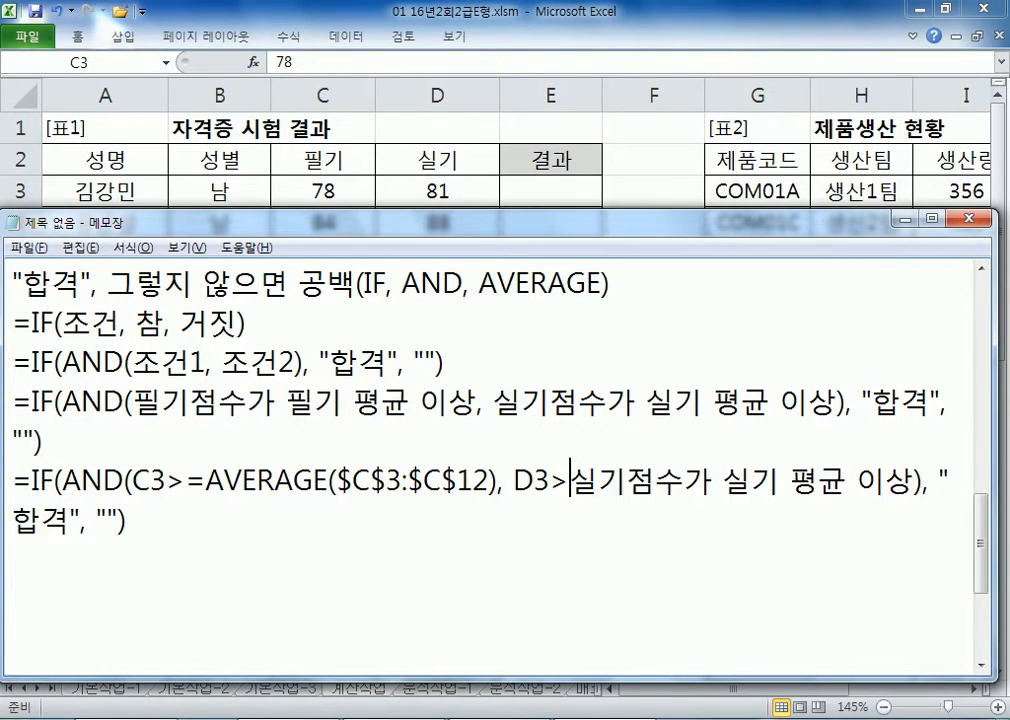
pyautogui.write('AVERAGE(D')
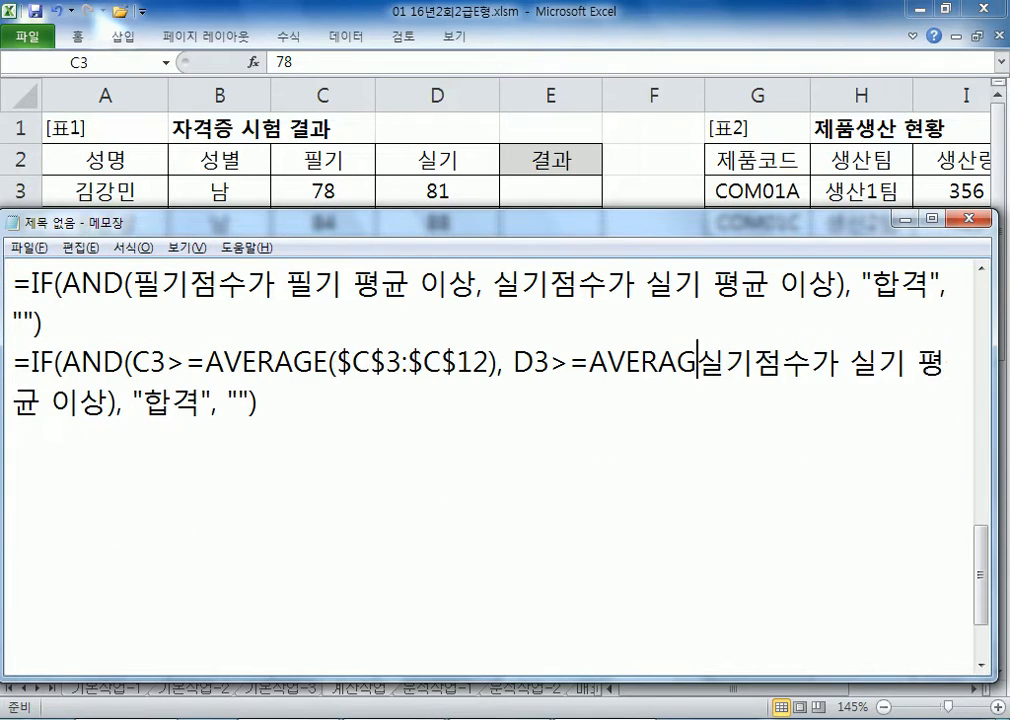
pyautogui.write('3:D12')
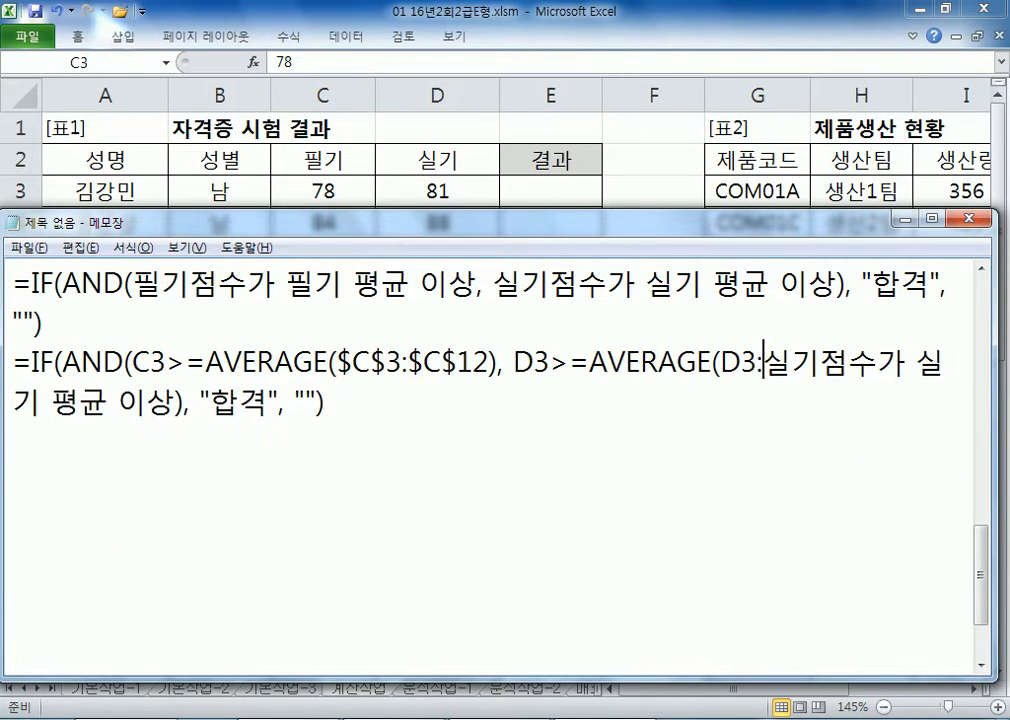
pyautogui.write(')')
# Step: Delete the leftover wording "실기점수가 실기 평균 이상" after the second AVERAGE while keeping AND's closing parenthesis
pyautogui.press('Delete')
pyautogui.press('Delete')
pyautogui.press('Delete')
pyautogui.press('Delete')
pyautogui.press('Delete')
pyautogui.press('Delete')
pyautogui.press('Delete')
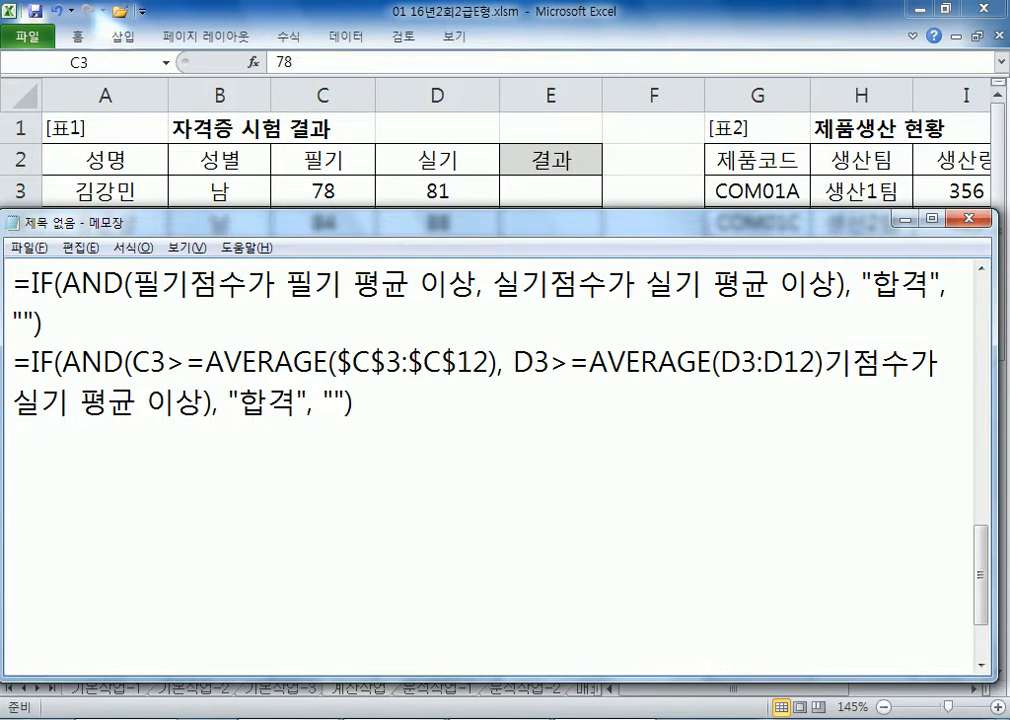
pyautogui.press('Delete')
pyautogui.press('Delete')
pyautogui.press('Delete')
pyautogui.press('Delete')
pyautogui.press('Delete')
pyautogui.press('Delete')
pyautogui.press('Delete')
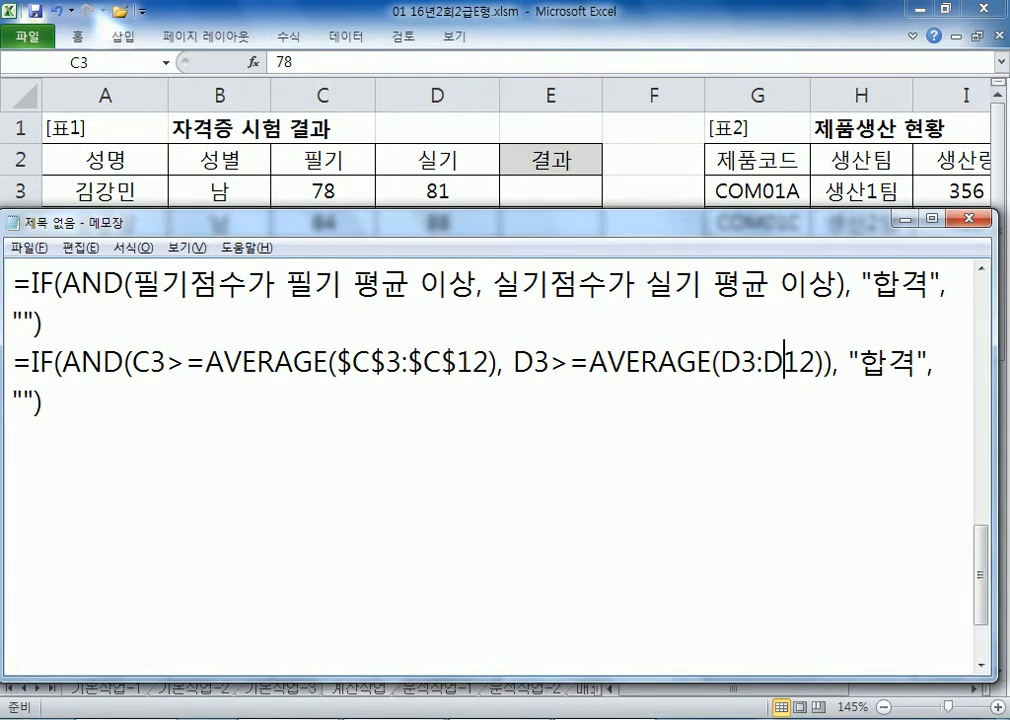
# Step: Make the second AVERAGE range absolute as $D$3:$D$12
pyautogui.press('Left')
pyautogui.press('Left')
pyautogui.press('Left')
pyautogui.press('Left')
pyautogui.press('Right')
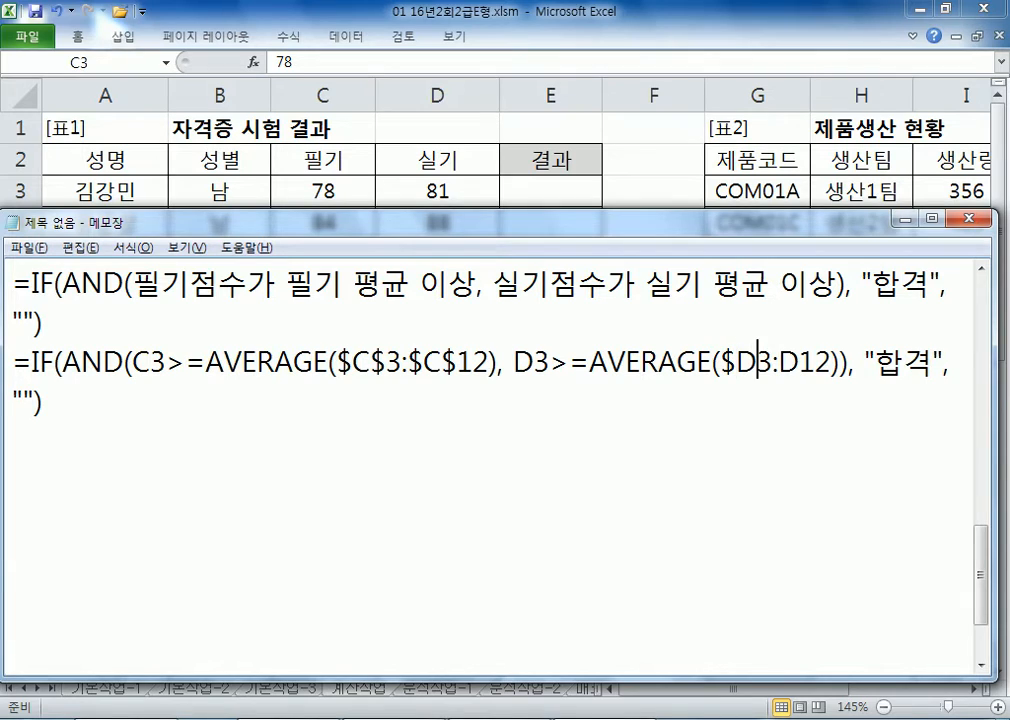
pyautogui.write('$')
pyautogui.press('Right')
pyautogui.press('Right')
pyautogui.write('$')
pyautogui.press('Right')
pyautogui.write('$')
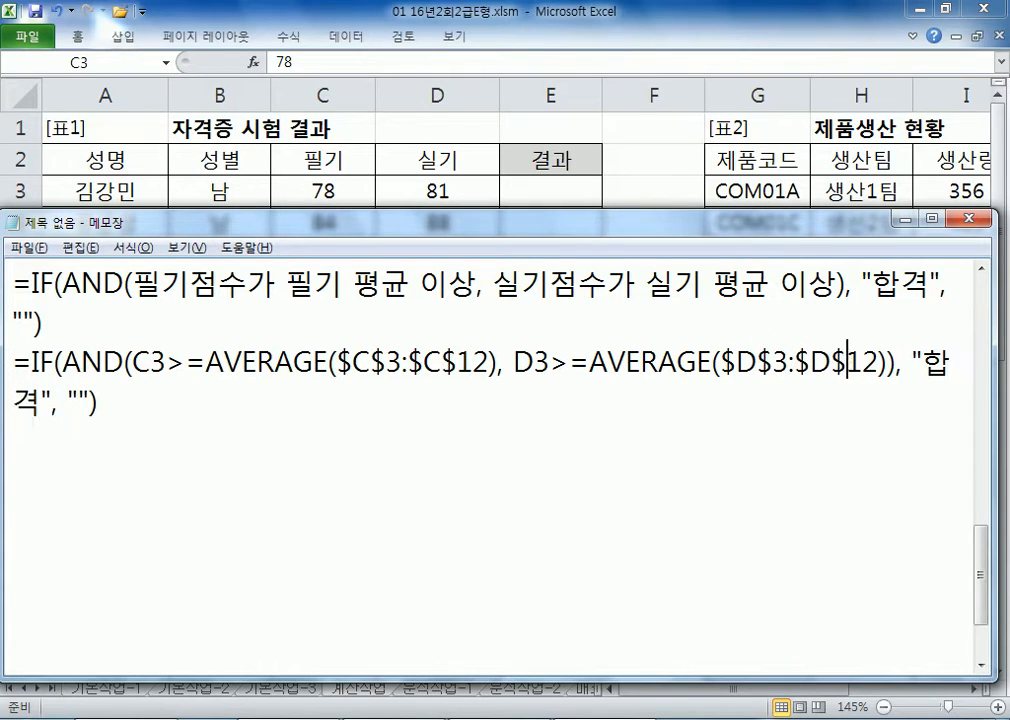
# Step: Review question 1 and its formula drafts in the notes, from the general IF form to the cell-reference version
pyautogui.press('End')
pyautogui.hotkey('shift', 'Up')
pyautogui.hotkey('shift', 'Home')
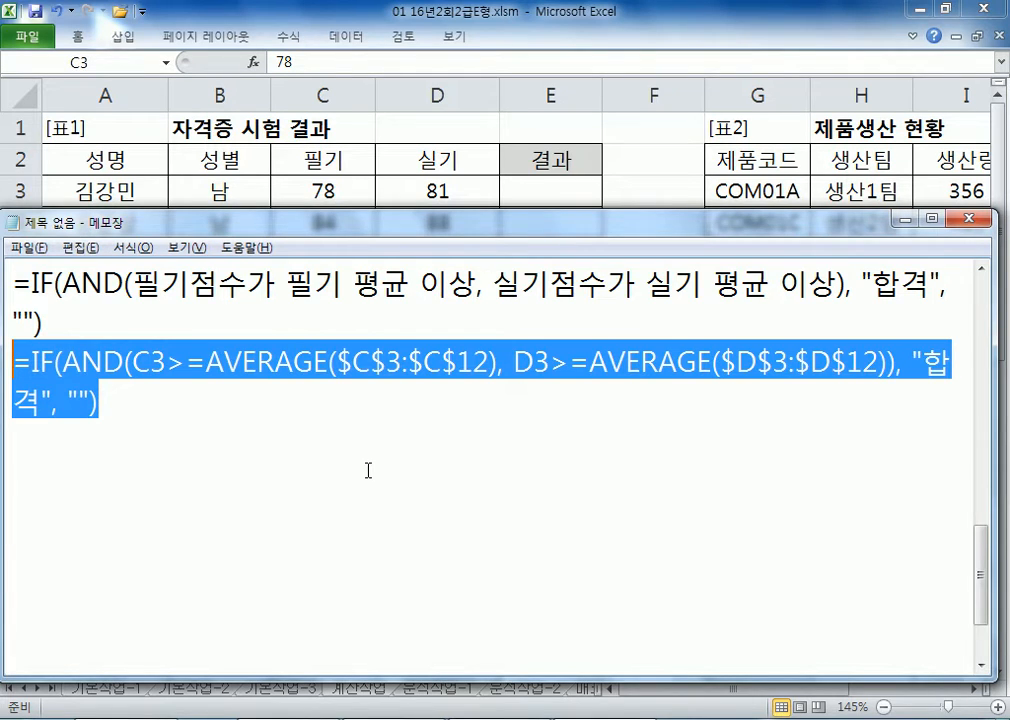
pyautogui.scroll(2, 368, 470)
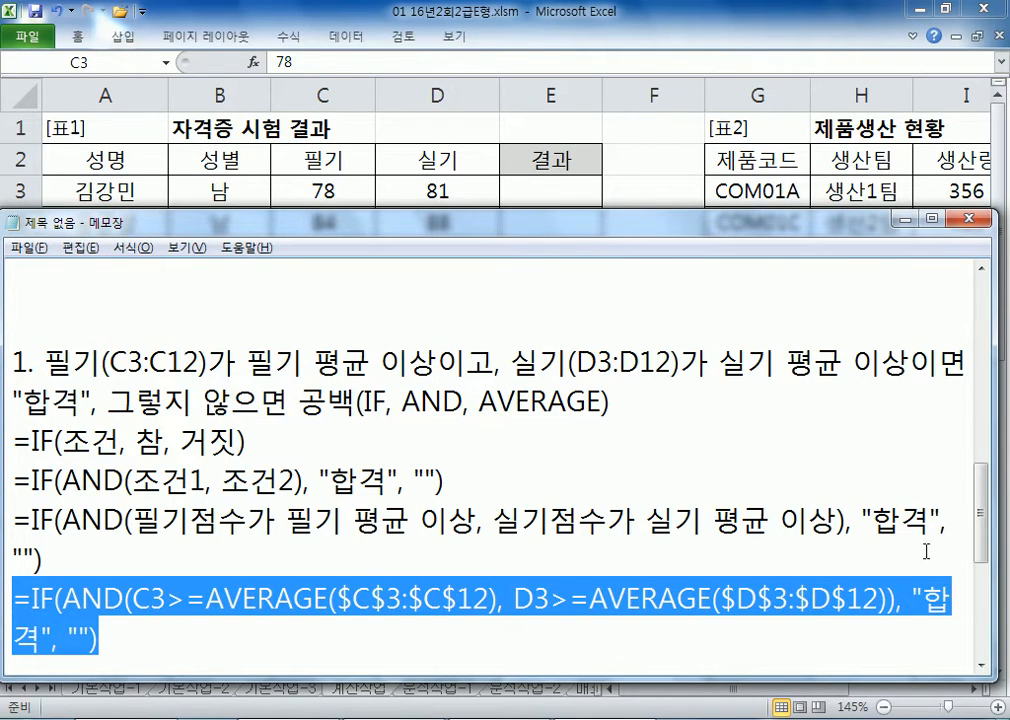
pyautogui.click(195, 262)
pyautogui.scroll(-1, 185, 272)
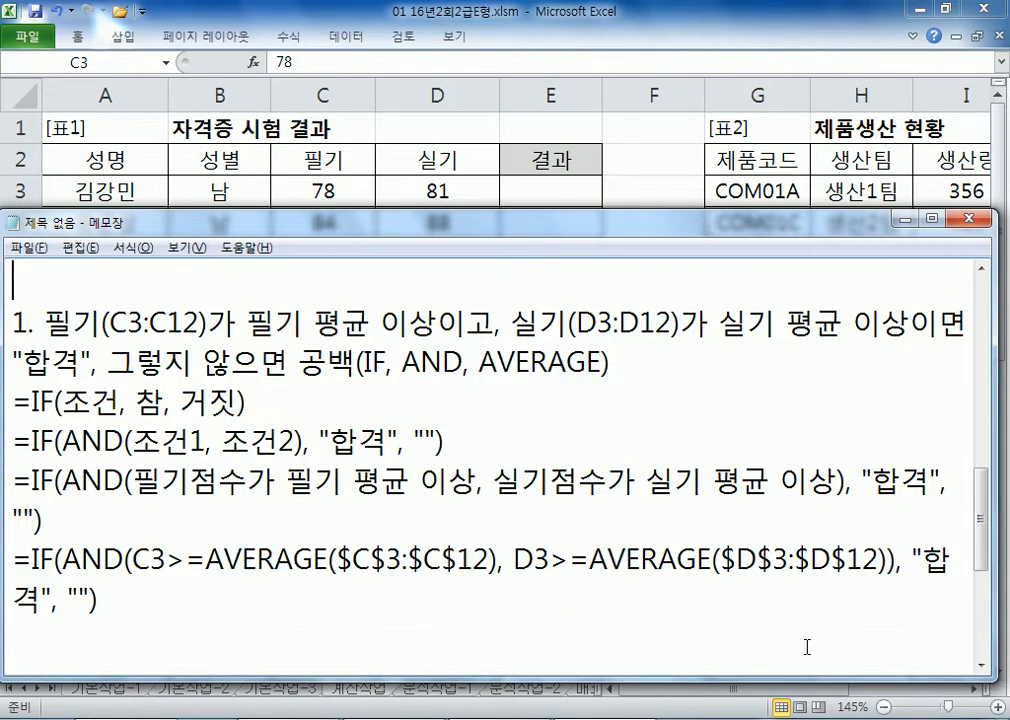
pyautogui.click(983, 666)
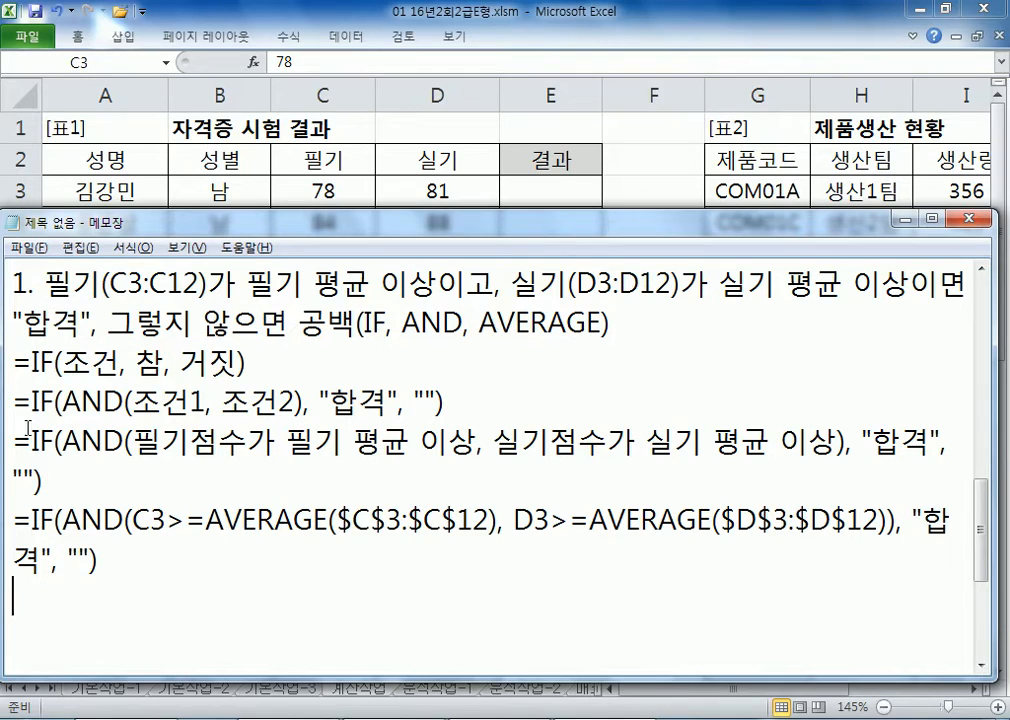
pyautogui.moveTo(12, 362); pyautogui.dragTo(8, 425)
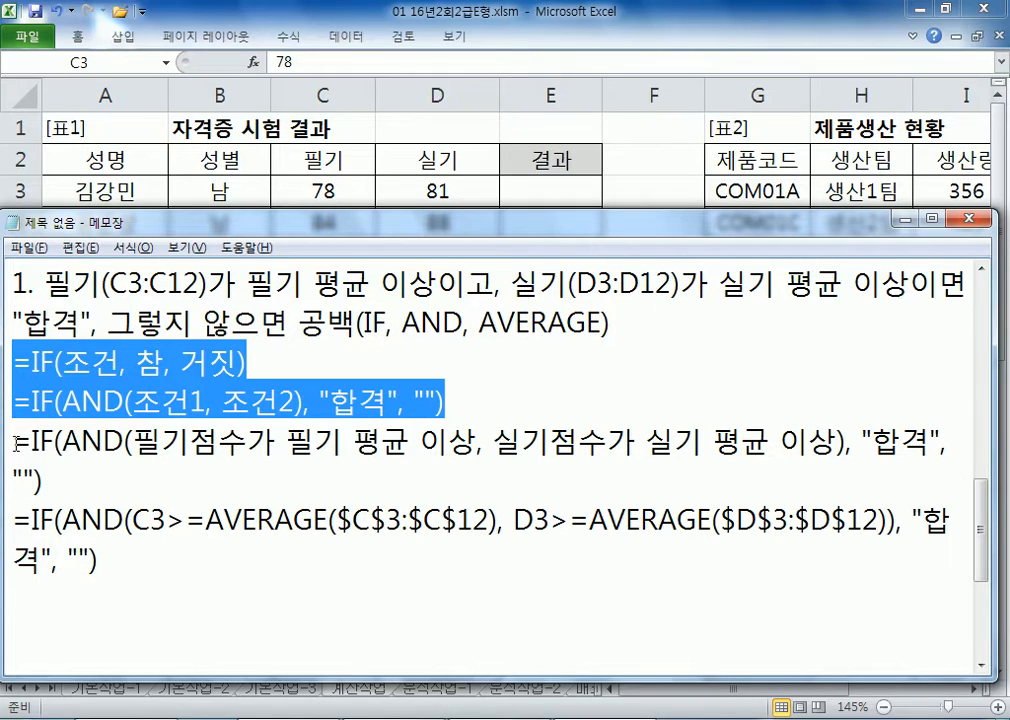
pyautogui.moveTo(12, 440); pyautogui.dragTo(10, 583)
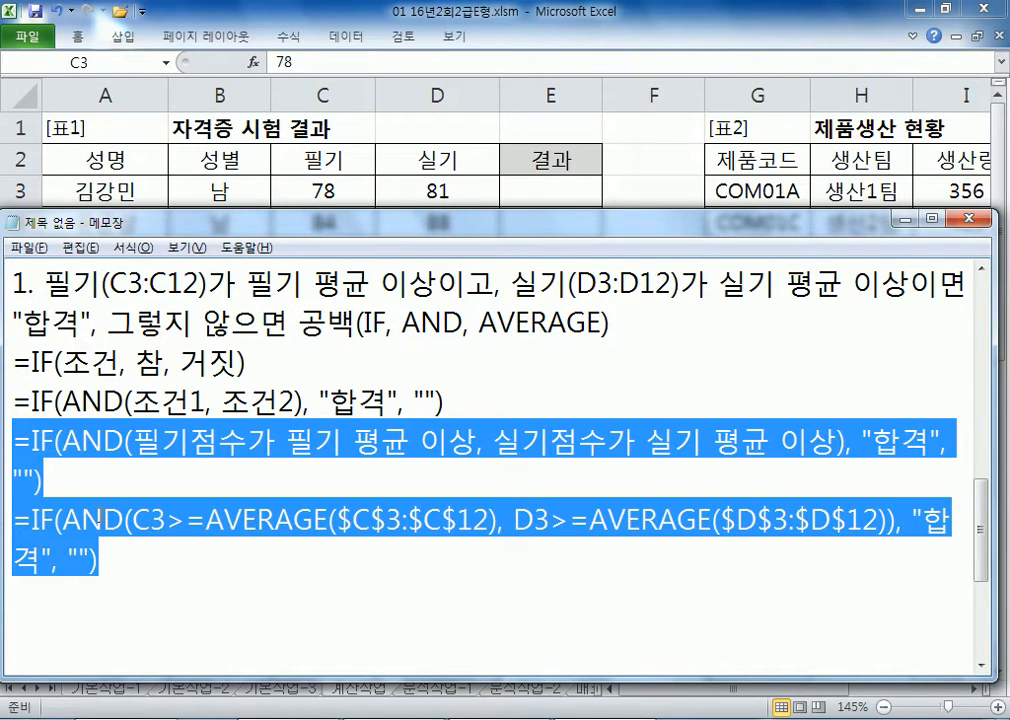
pyautogui.click(146, 557)
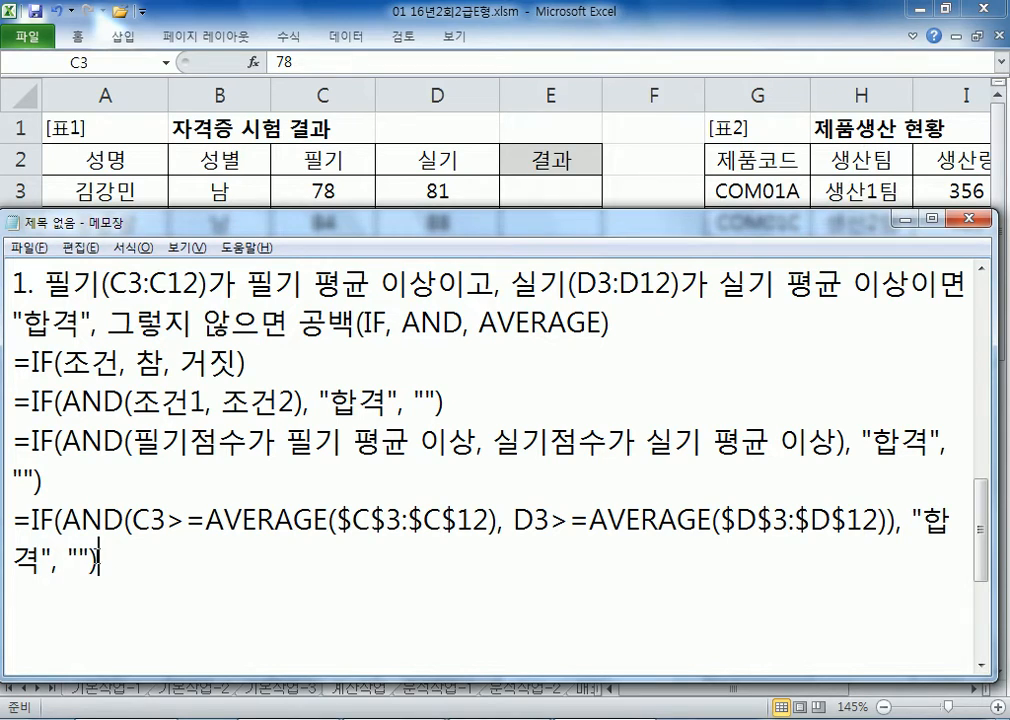
# Step: Copy the finished formula from the notes into cell E3 of the Excel worksheet and fill it down through E12
pyautogui.moveTo(108, 560); pyautogui.dragTo(16, 528)
pyautogui.hotkey('ctrl', 'c')
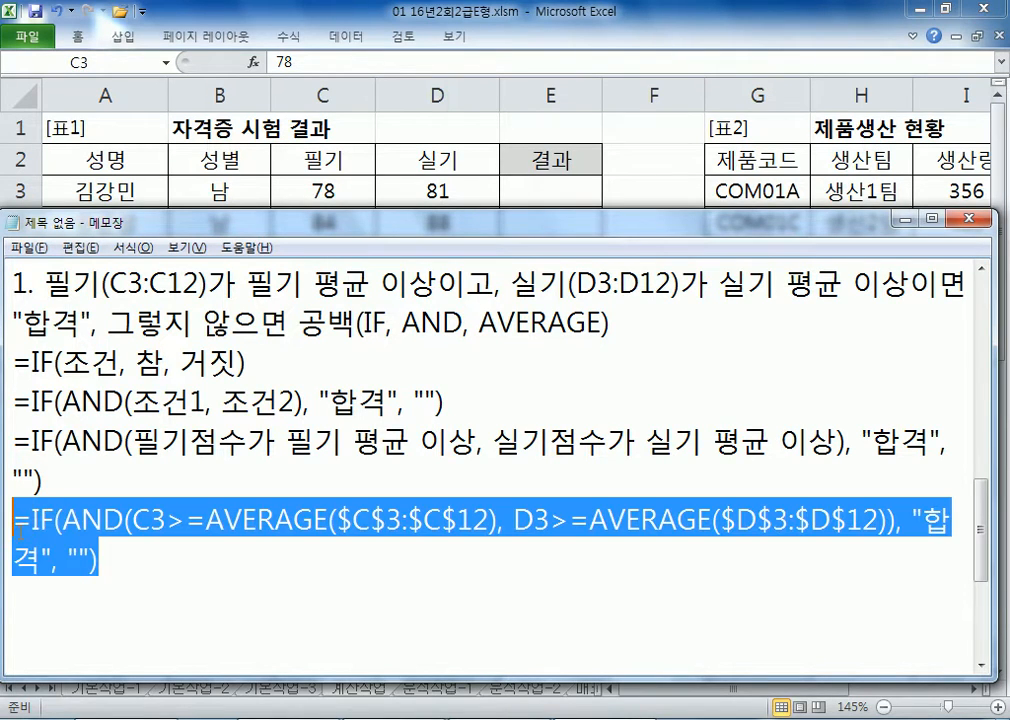
pyautogui.click(552, 190)
pyautogui.hotkey('ctrl', 'v')
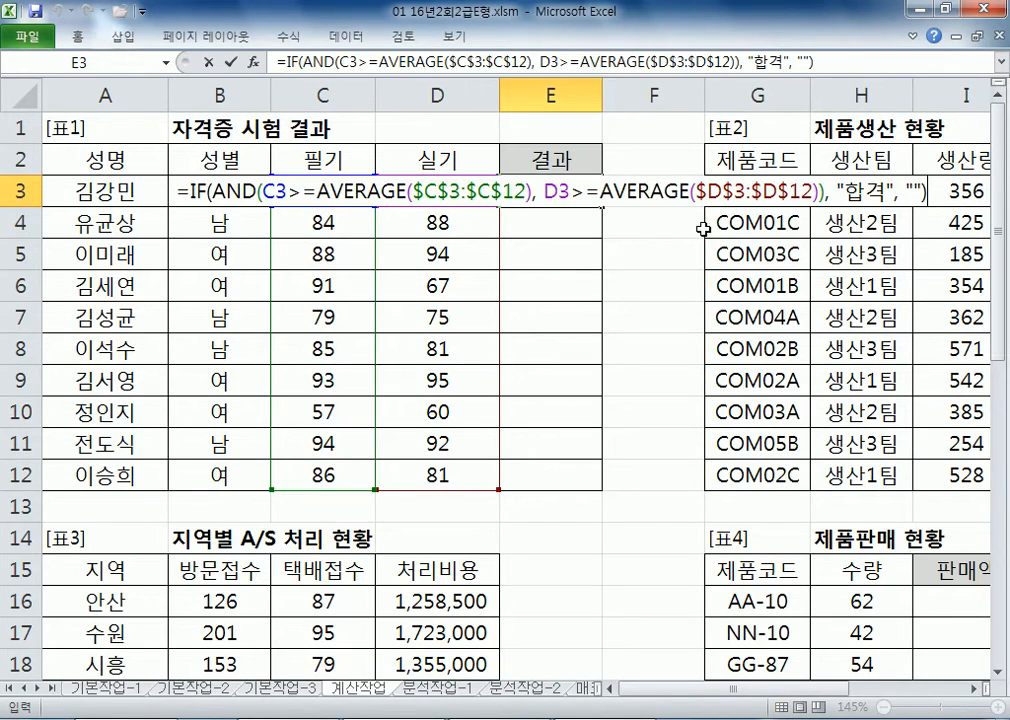
pyautogui.press('Return')
pyautogui.click(556, 190)
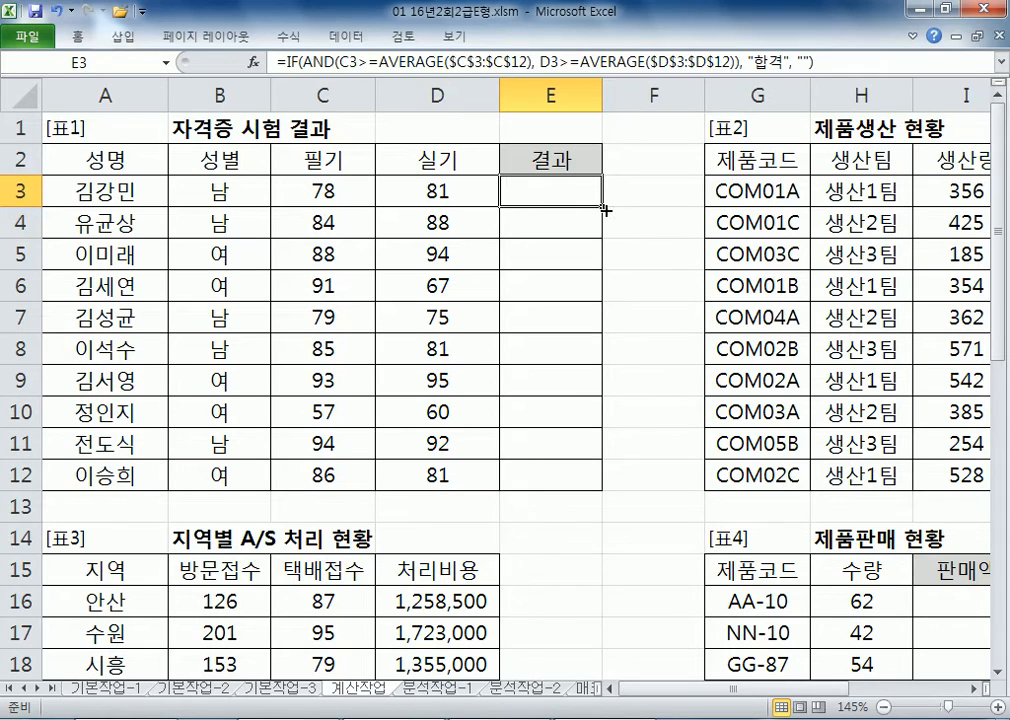
pyautogui.moveTo(604, 208); pyautogui.dragTo(608, 487)
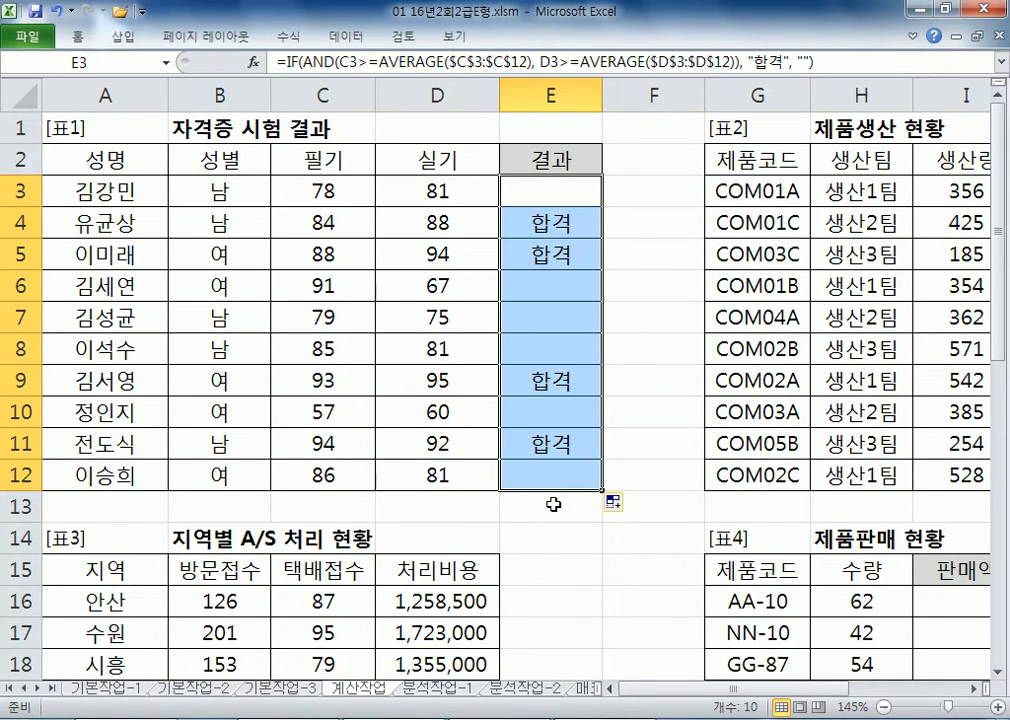
# Step: Enter =AVERAGE(C3:C12) in C13 below the 필기 scores and fill it across to D13
pyautogui.click(338, 505)
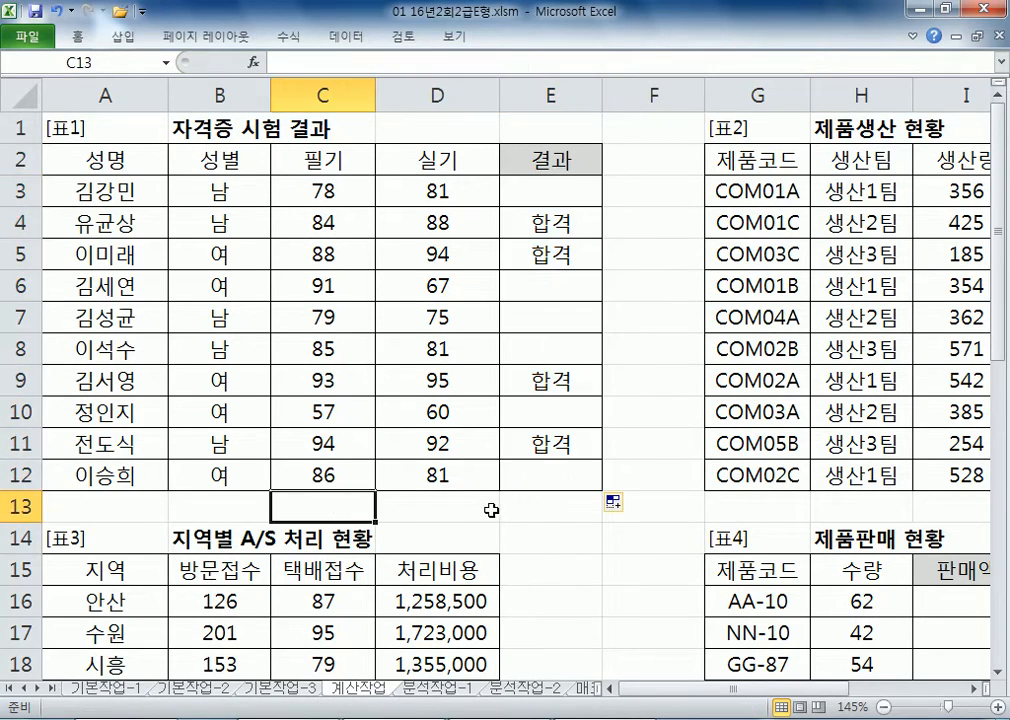
pyautogui.write('=AVEDEV(')
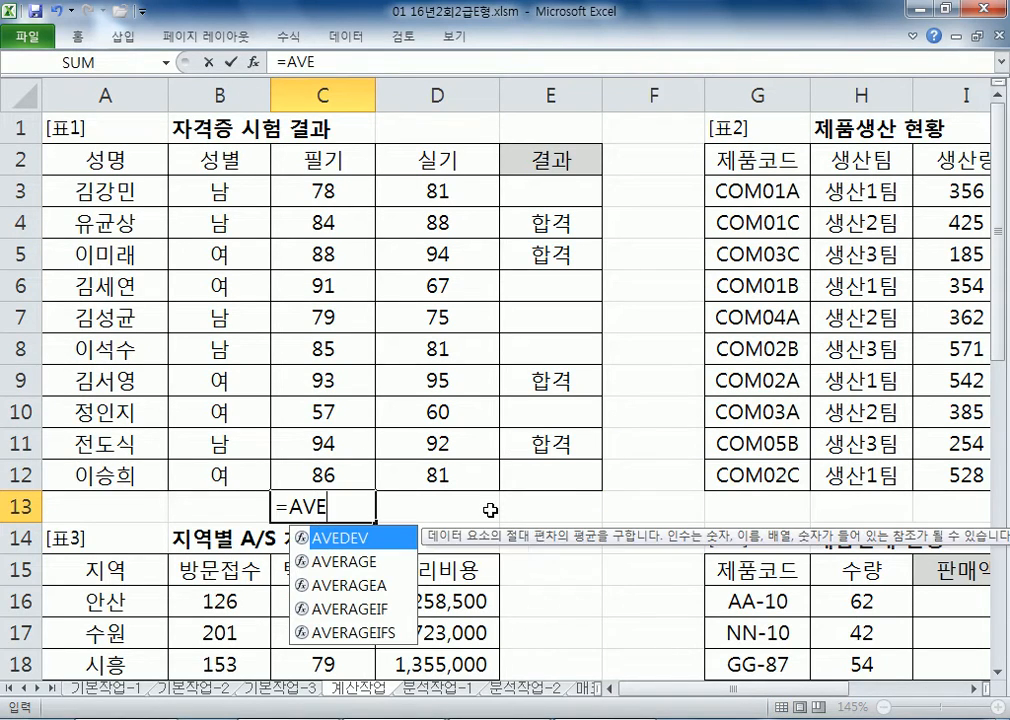
pyautogui.press('BackSpace')
pyautogui.press('BackSpace')
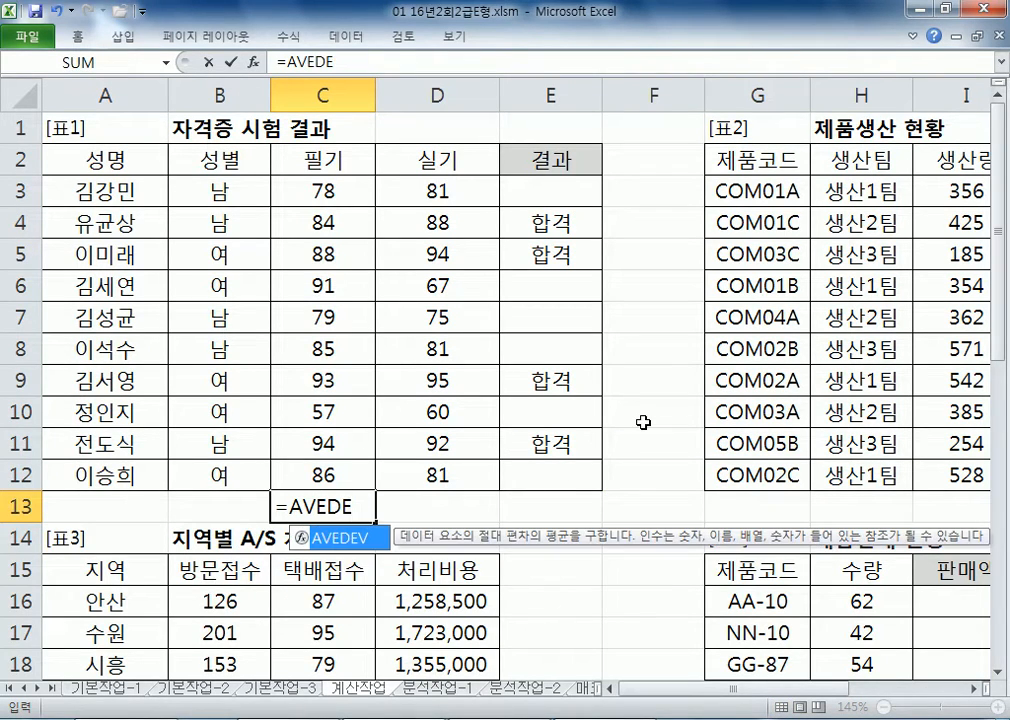
pyautogui.press('BackSpace')
pyautogui.press('Down')
pyautogui.press('Tab')
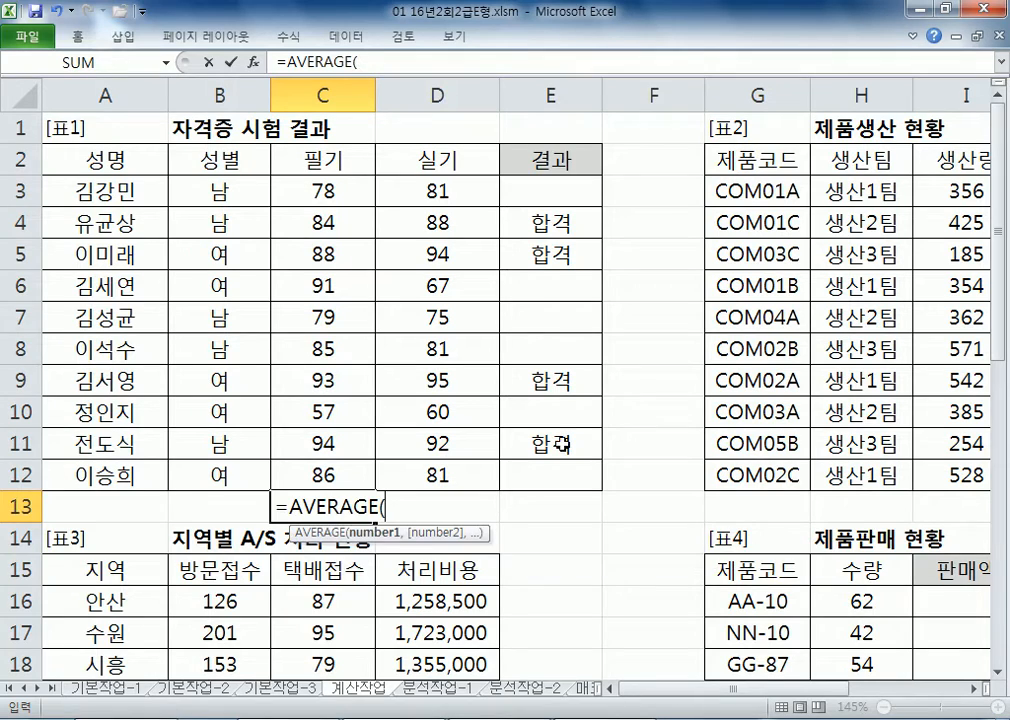
pyautogui.moveTo(345, 190); pyautogui.dragTo(338, 476)
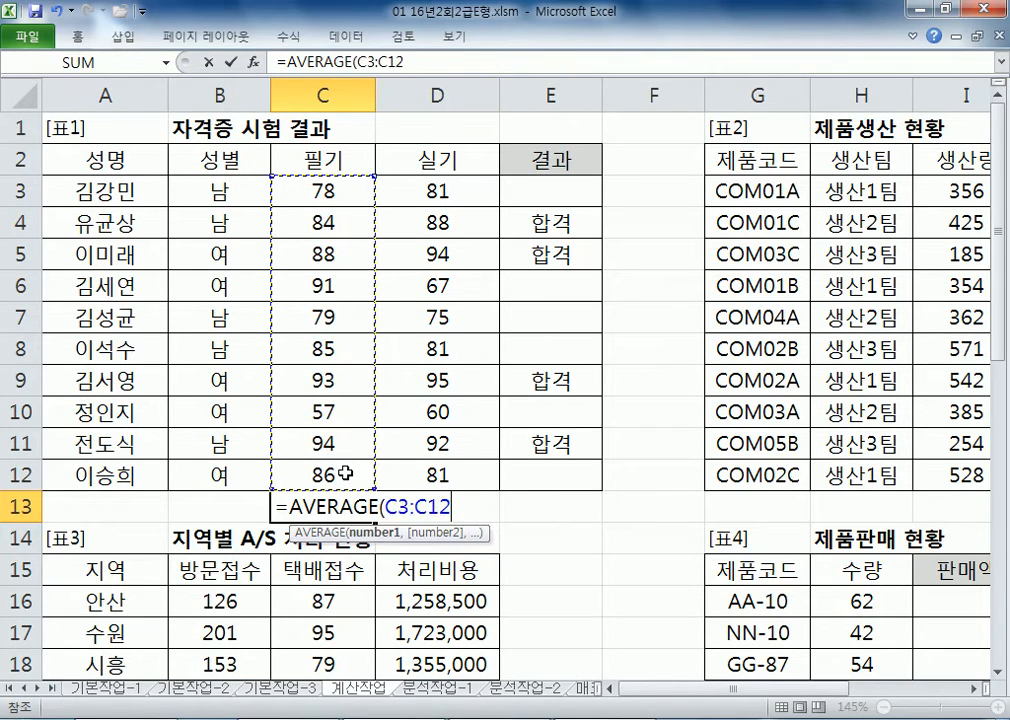
pyautogui.press('Return')
pyautogui.click(361, 506)
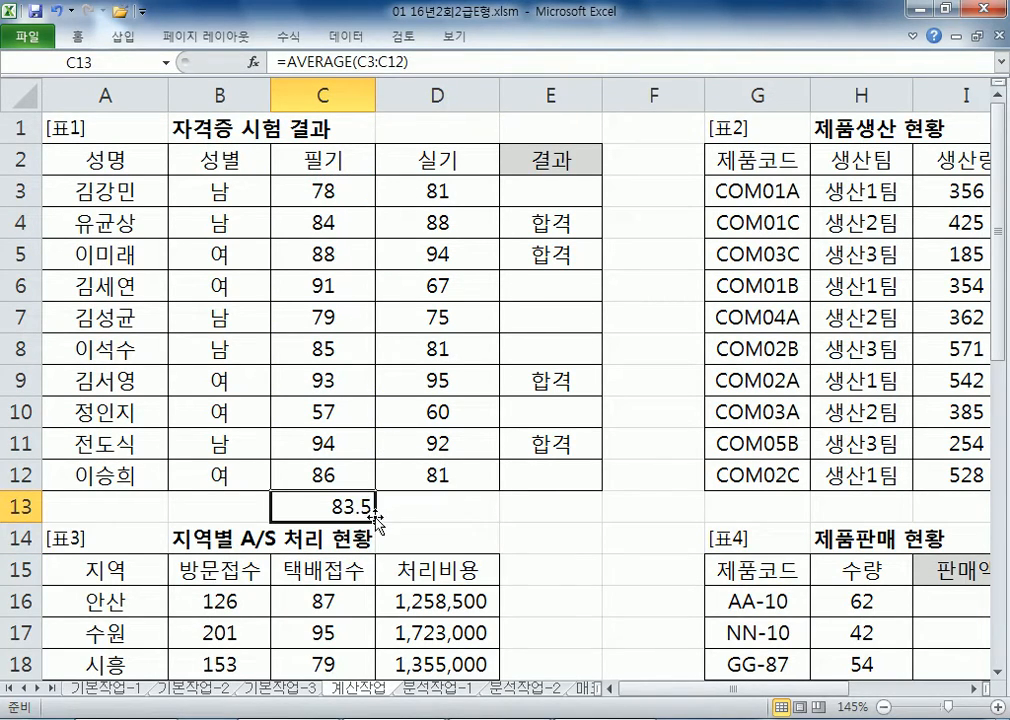
pyautogui.moveTo(375, 521); pyautogui.dragTo(491, 519)
# Step: Compare individual 필기 and 실기 scores in [표1] with the column averages in row 13 to verify the 결과 values
pyautogui.click(334, 517)
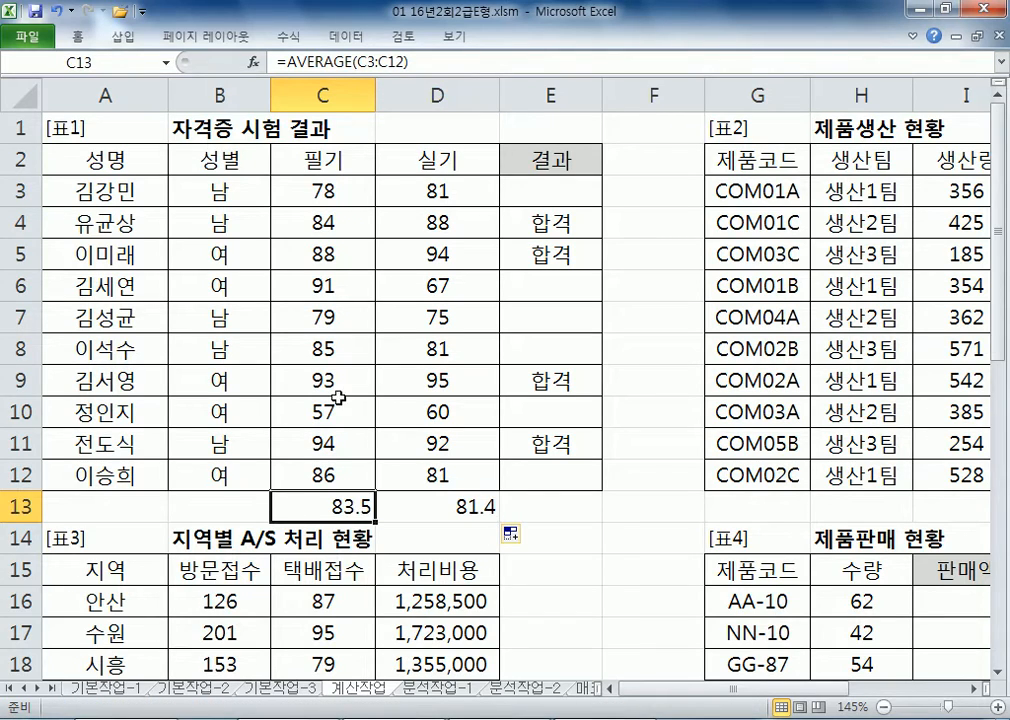
pyautogui.click(428, 514)
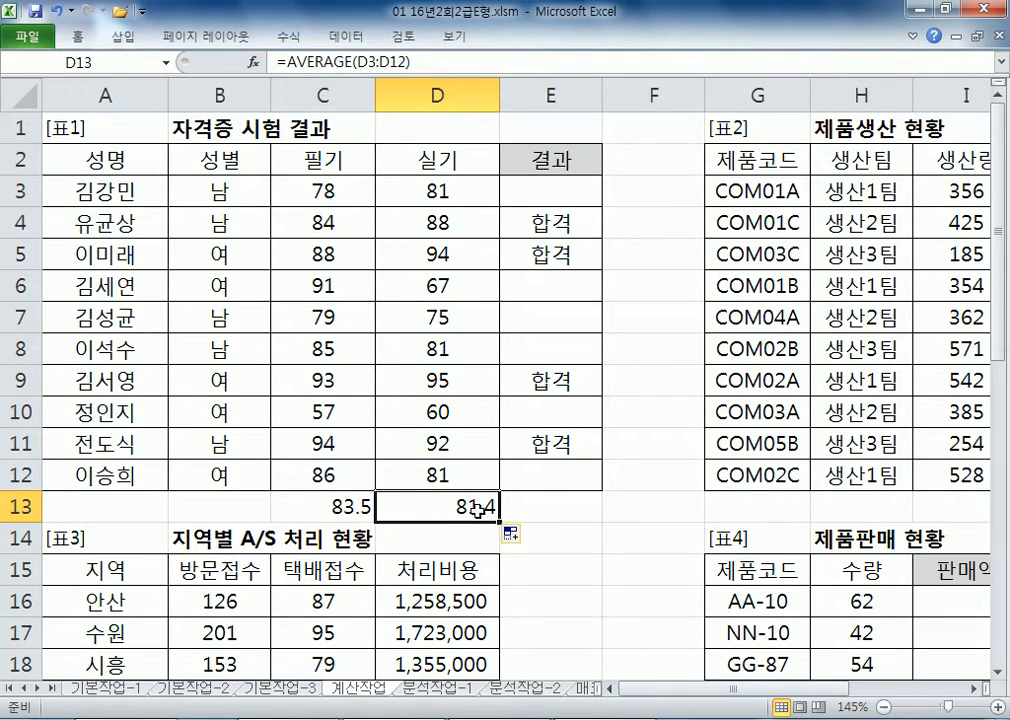
pyautogui.click(330, 191)
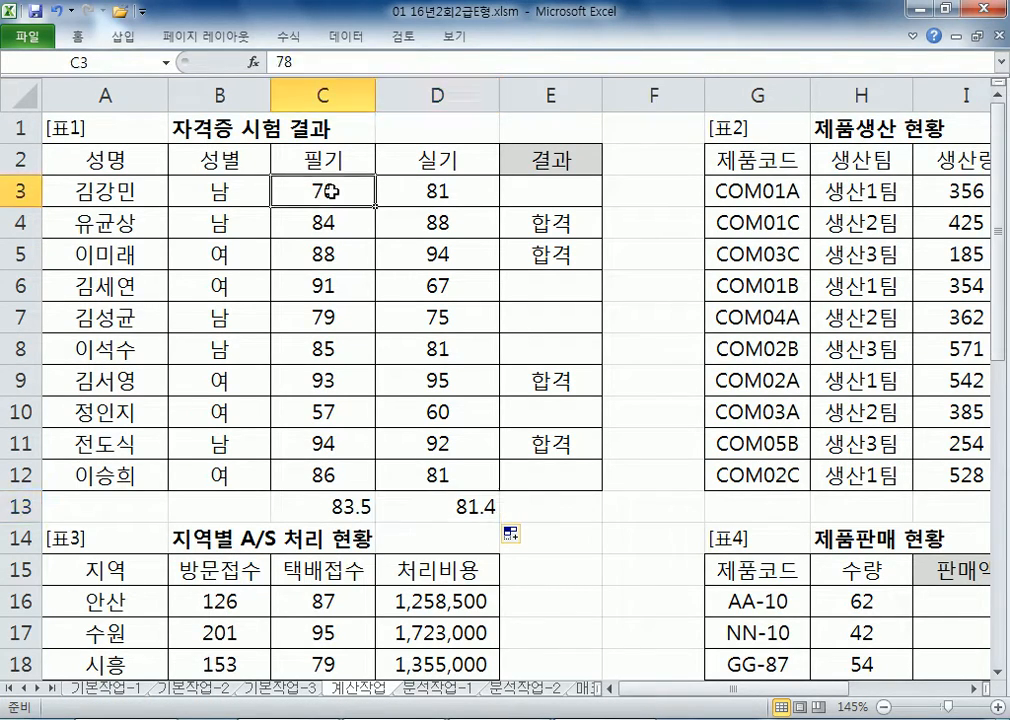
pyautogui.click(456, 290)
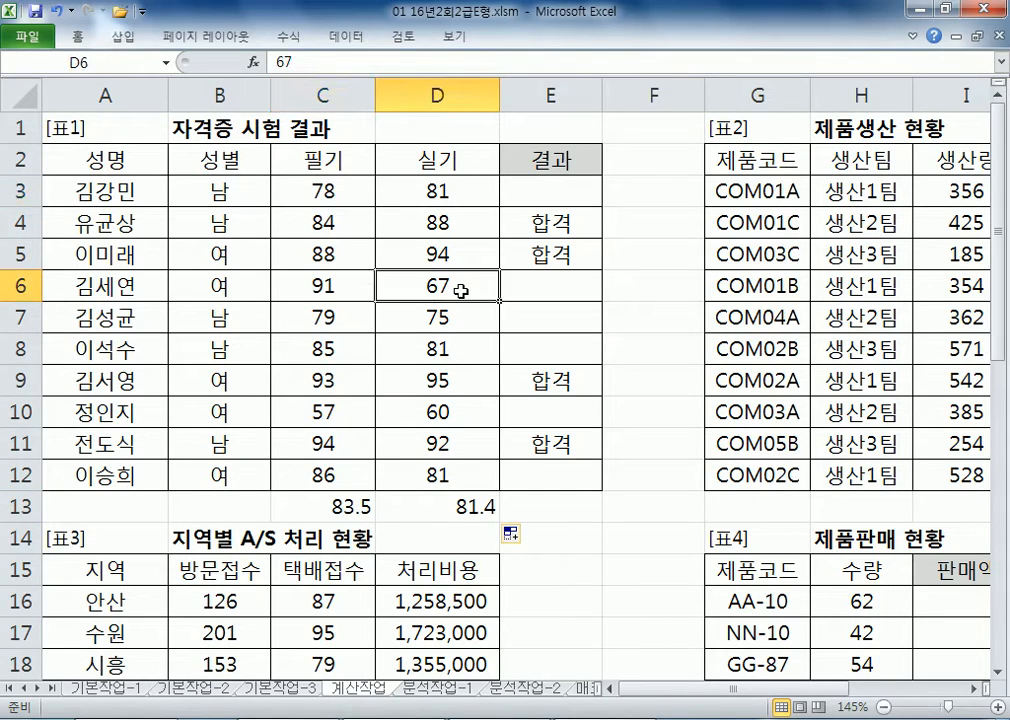
pyautogui.click(450, 318)
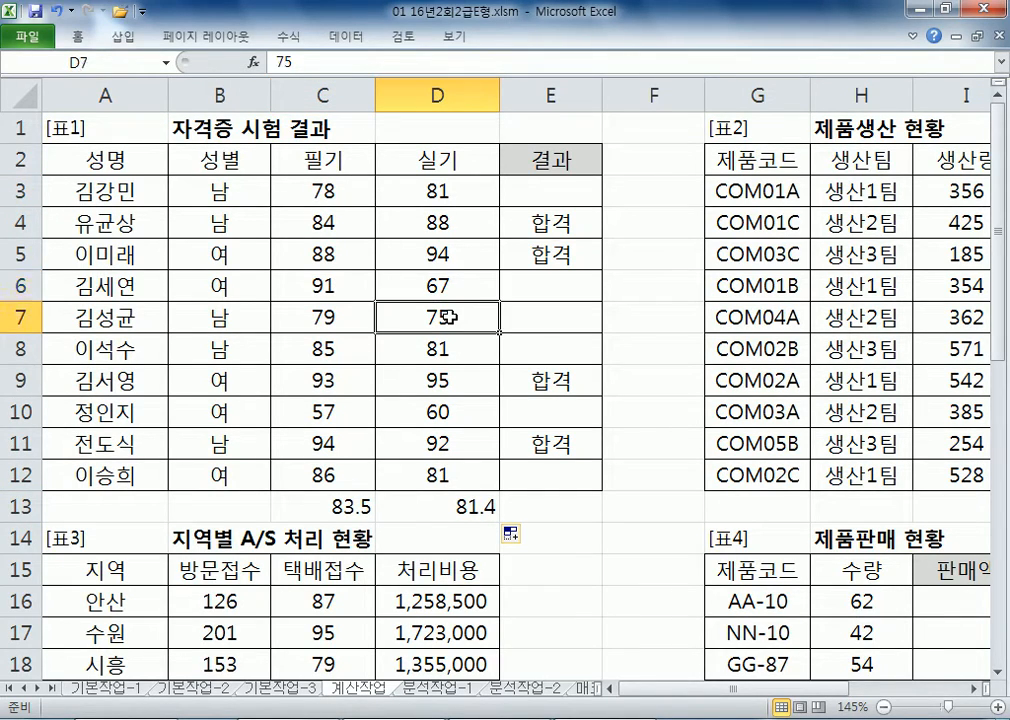
pyautogui.moveTo(316, 318); pyautogui.dragTo(443, 322)
pyautogui.click(443, 345)
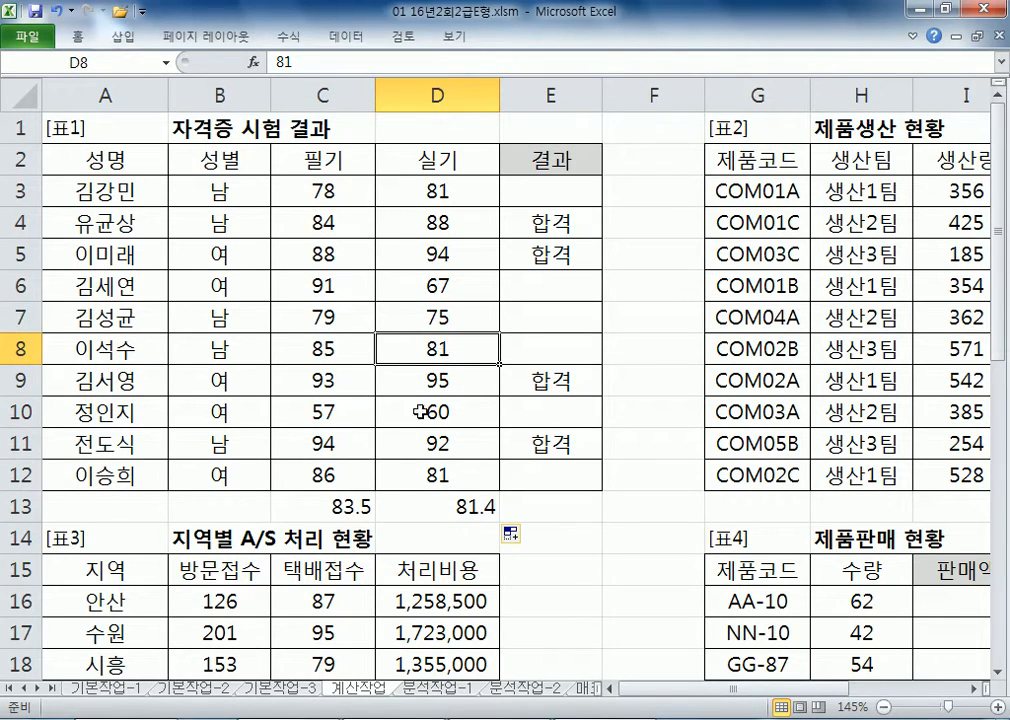
# Step: Recheck the 필기 and 실기 score pairs in rows 4 to 12 of [표1] against the averages and the 합격 entries
pyautogui.click(361, 413)
pyautogui.moveTo(361, 413); pyautogui.dragTo(400, 413)
pyautogui.click(416, 470)
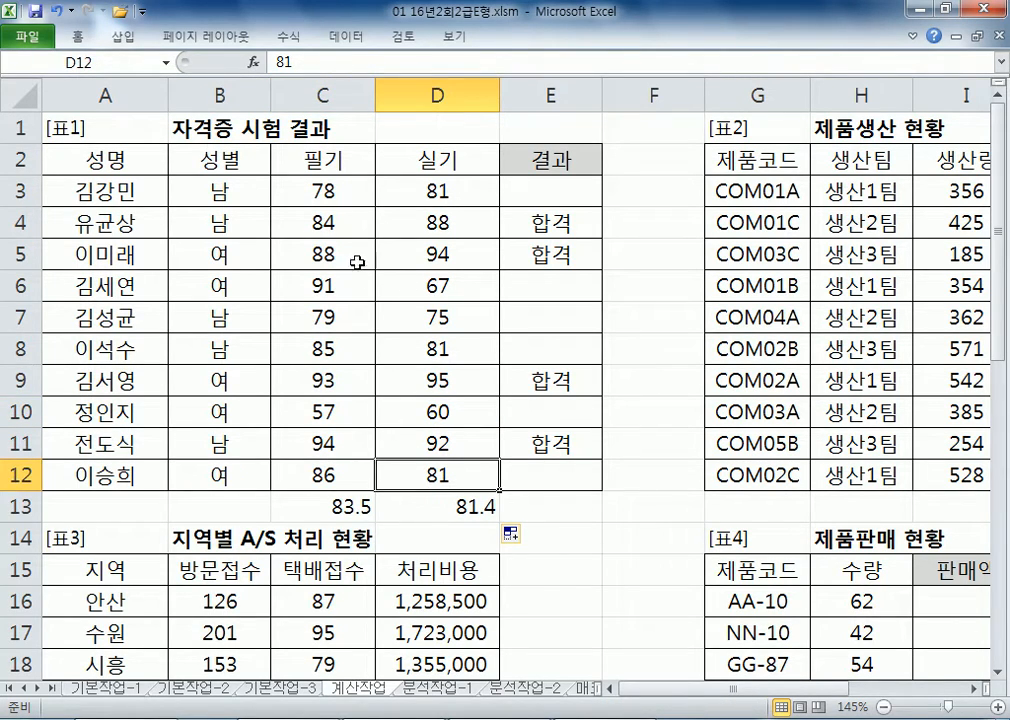
pyautogui.click(333, 218)
pyautogui.click(427, 219)
pyautogui.moveTo(360, 222); pyautogui.dragTo(430, 222)
pyautogui.moveTo(322, 252); pyautogui.dragTo(422, 257)
pyautogui.click(428, 286)
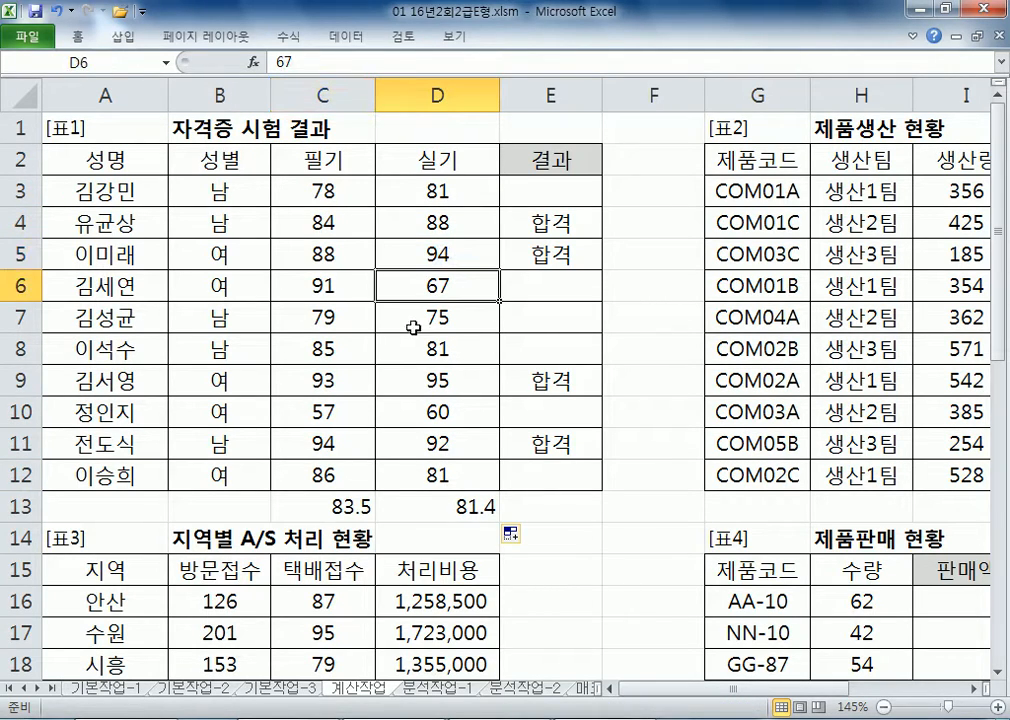
pyautogui.click(418, 346)
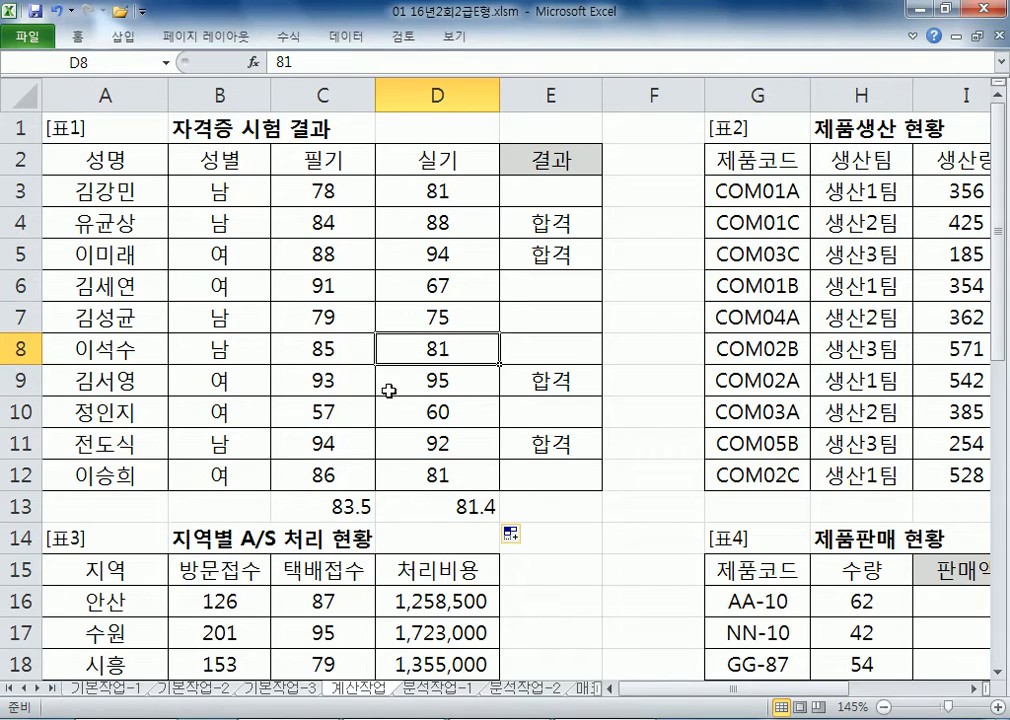
pyautogui.moveTo(334, 379); pyautogui.dragTo(418, 380)
pyautogui.moveTo(349, 437); pyautogui.dragTo(412, 451)
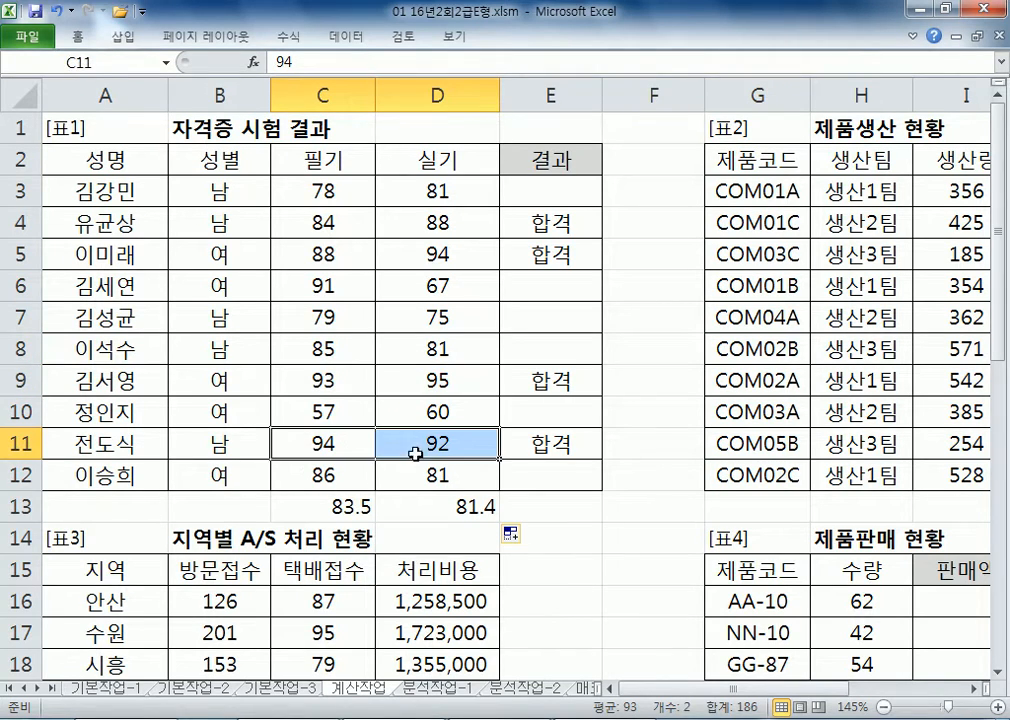
pyautogui.click(405, 466)
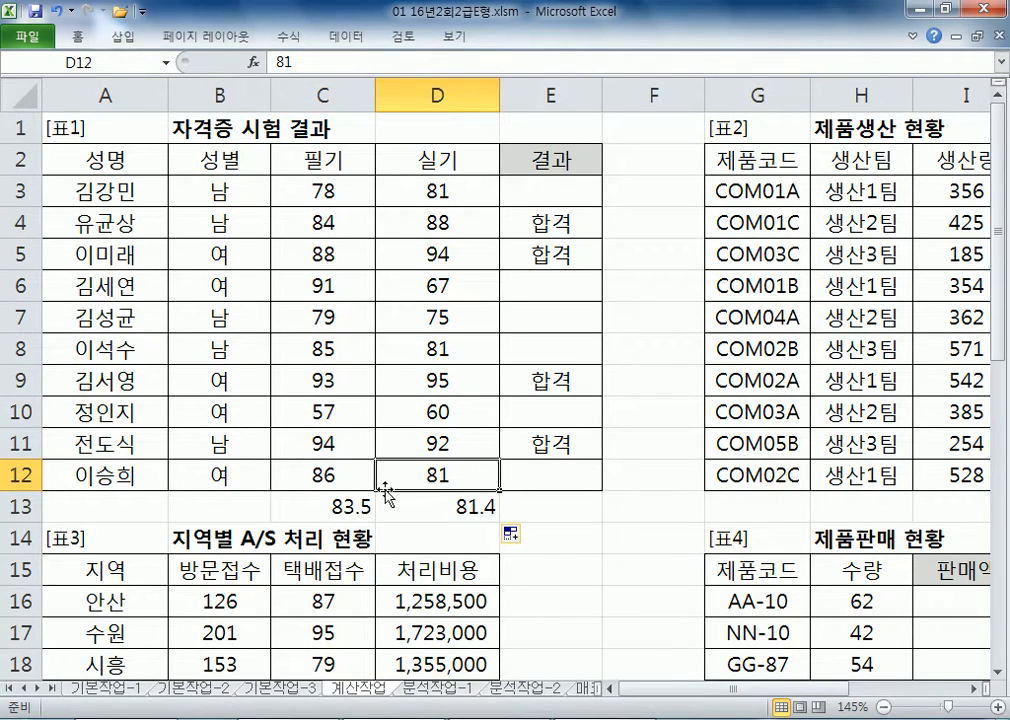
# Step: Clear the temporary average formulas from C13:D13 below [표1] and switch to the formula notes in Notepad
pyautogui.moveTo(334, 506); pyautogui.dragTo(437, 507)
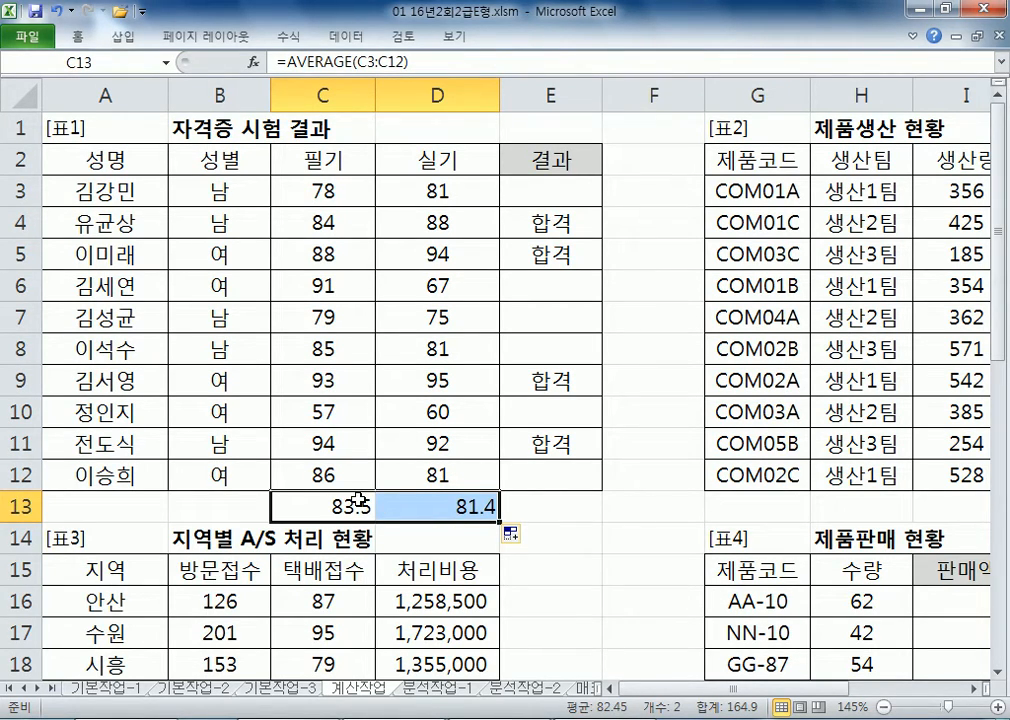
pyautogui.click(262, 505)
pyautogui.click(330, 505)
pyautogui.moveTo(330, 505); pyautogui.dragTo(446, 507)
pyautogui.press('Delete')
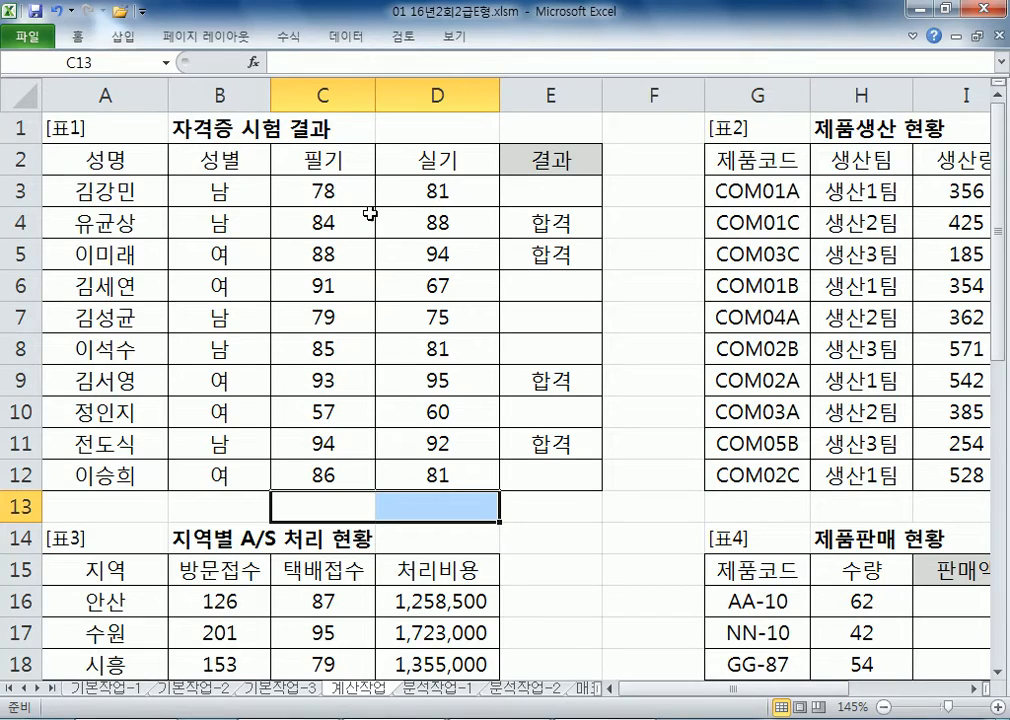
pyautogui.click(327, 188)
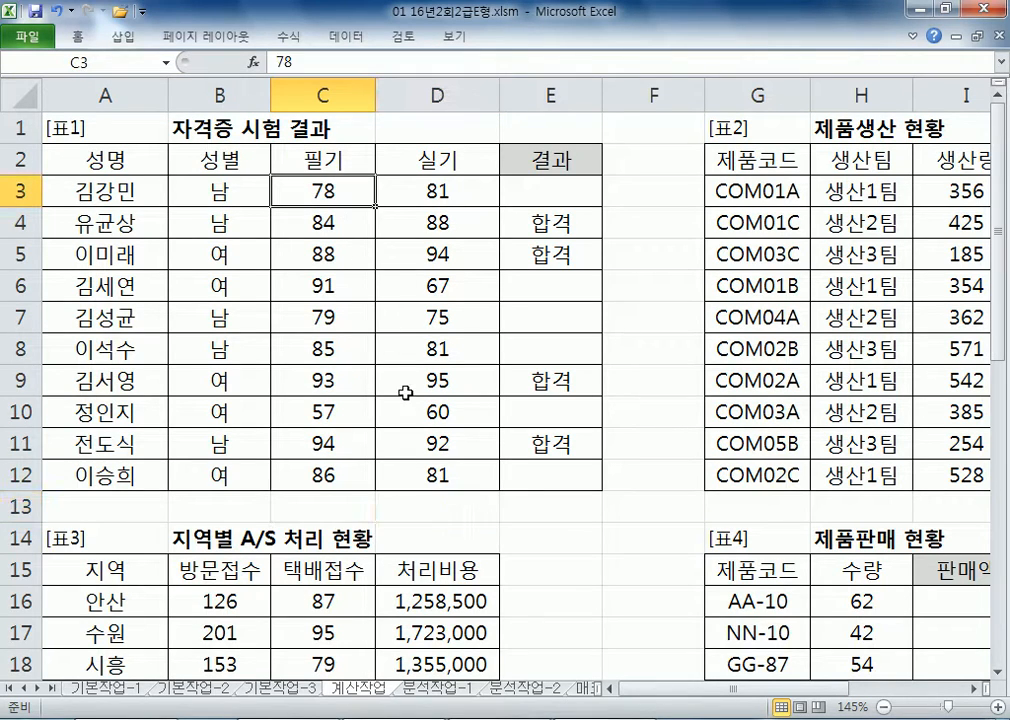
pyautogui.hotkey('alt', 'Tab')
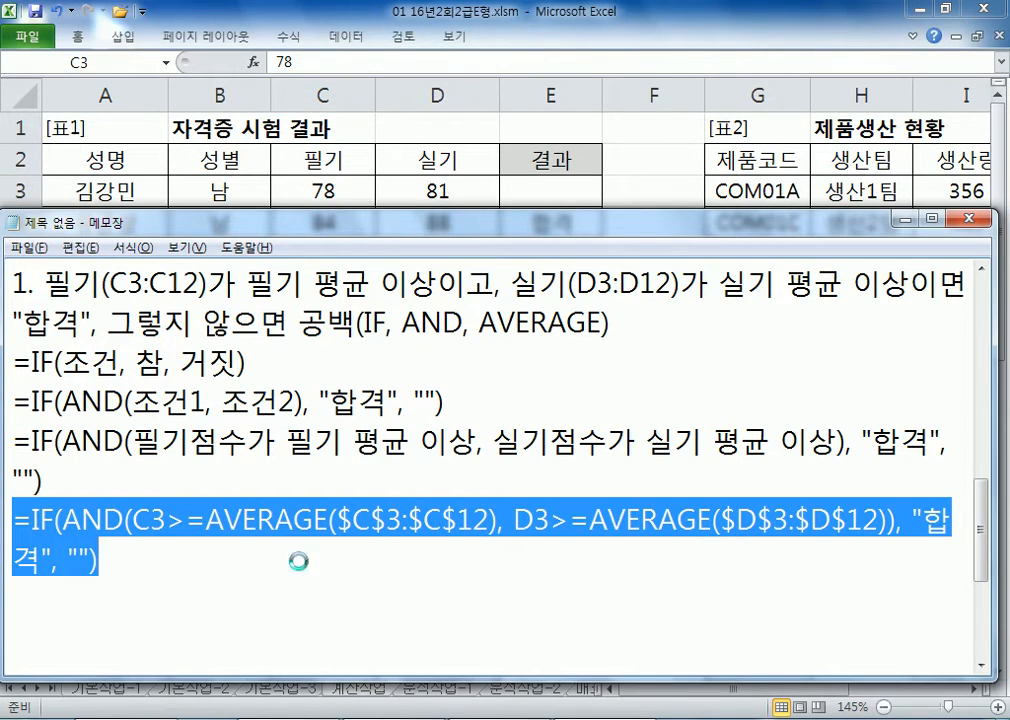
# Step: Start item "2." in Notepad, one blank line below the finished IF/AND/AVERAGE formula
pyautogui.hotkey('alt', 'Tab')
pyautogui.click(327, 500)
pyautogui.hotkey('alt', 'Tab')
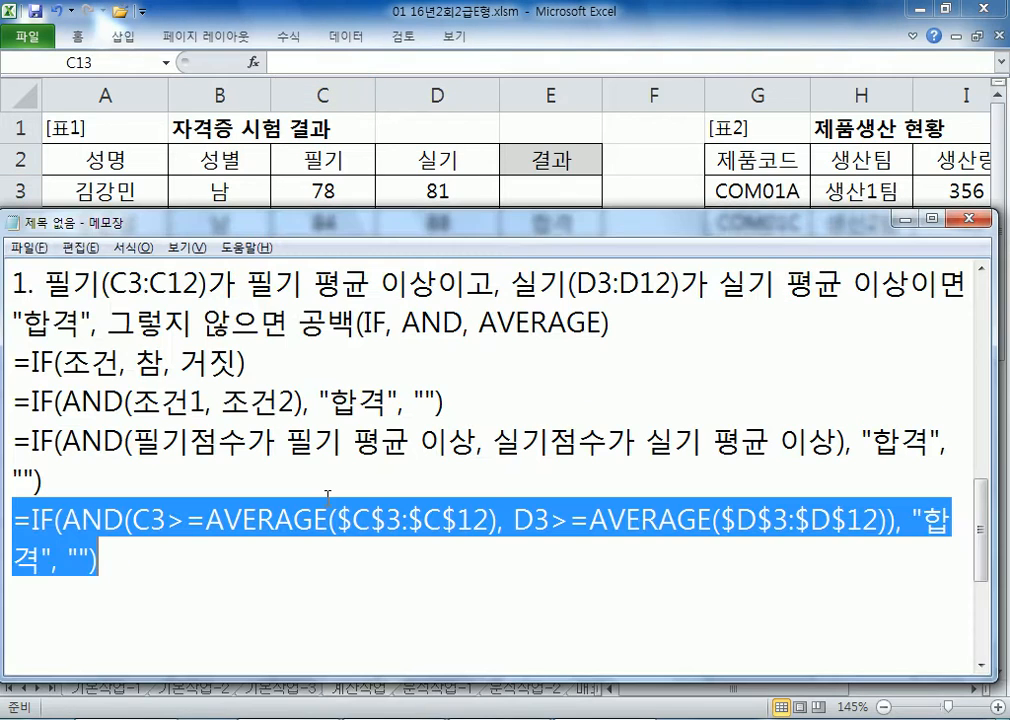
pyautogui.click(248, 613)
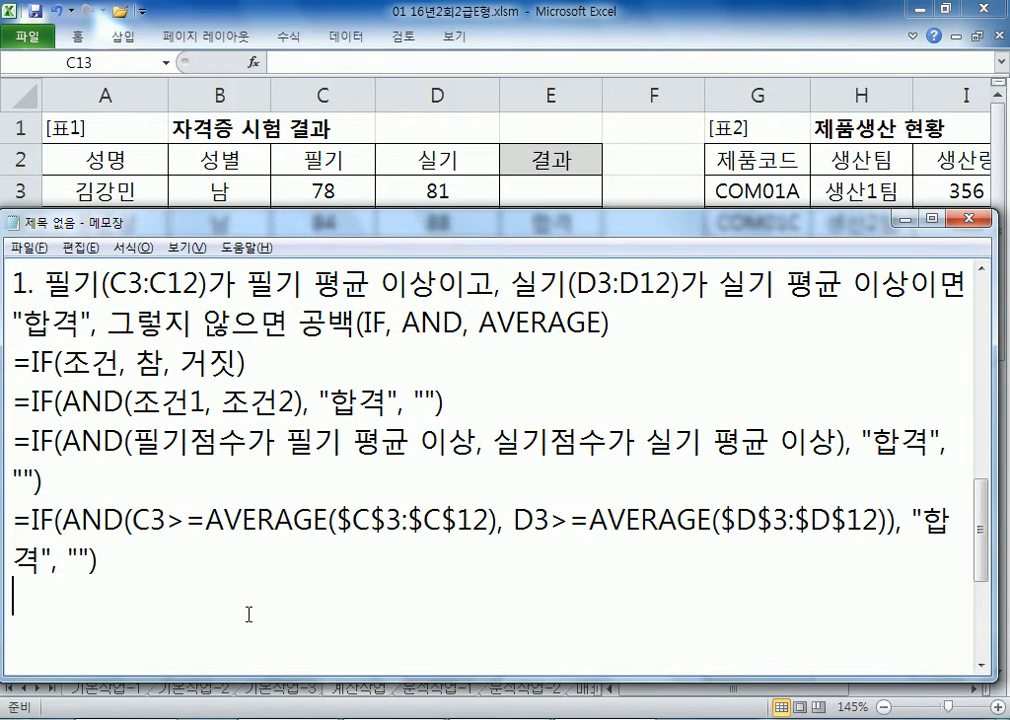
pyautogui.press('Return')
pyautogui.write('2.')
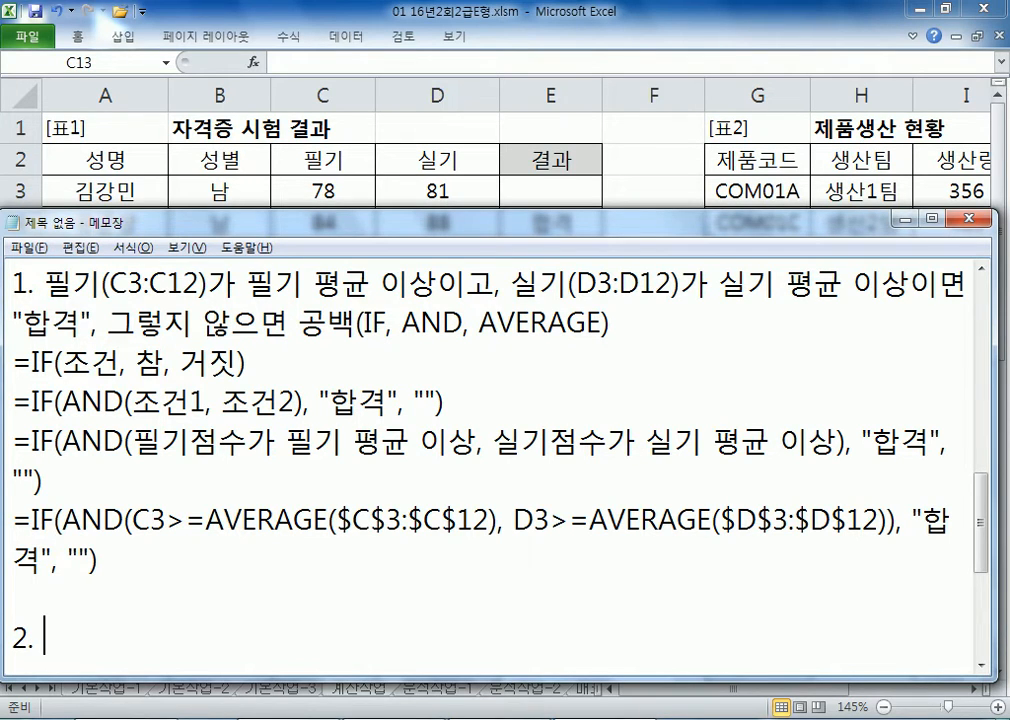
# Step: Bring the [표2] 제품생산 현황 table into view in Excel and return to the item 2 line in Notepad
pyautogui.hotkey('alt', 'Tab')
pyautogui.moveTo(780, 690); pyautogui.dragTo(855, 693)
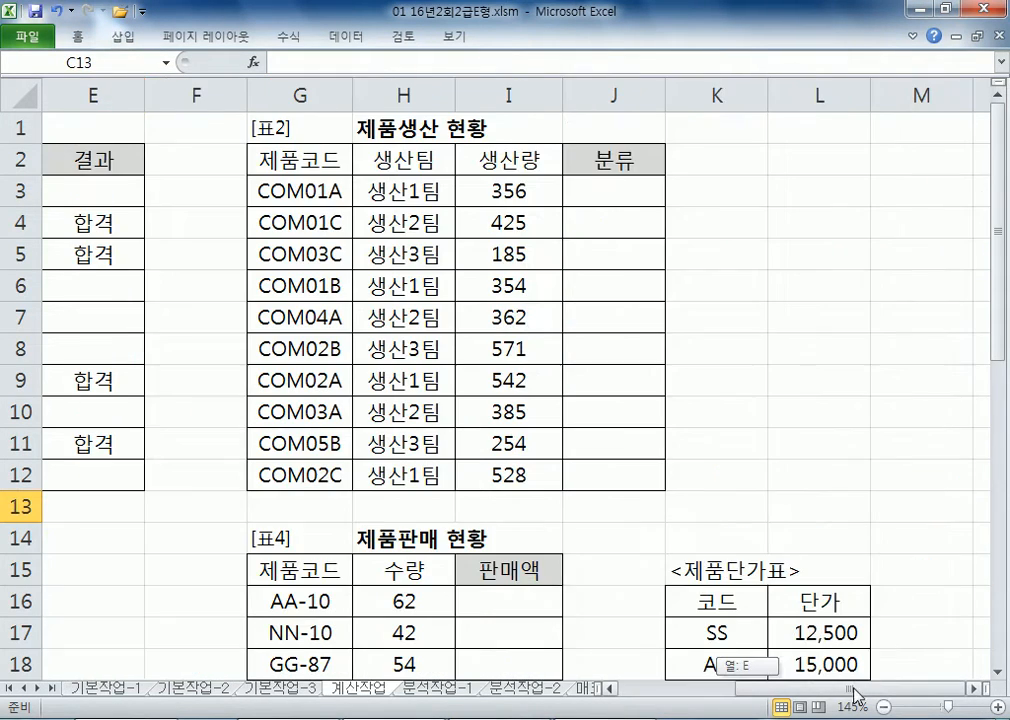
pyautogui.click(975, 689)
pyautogui.click(975, 689)
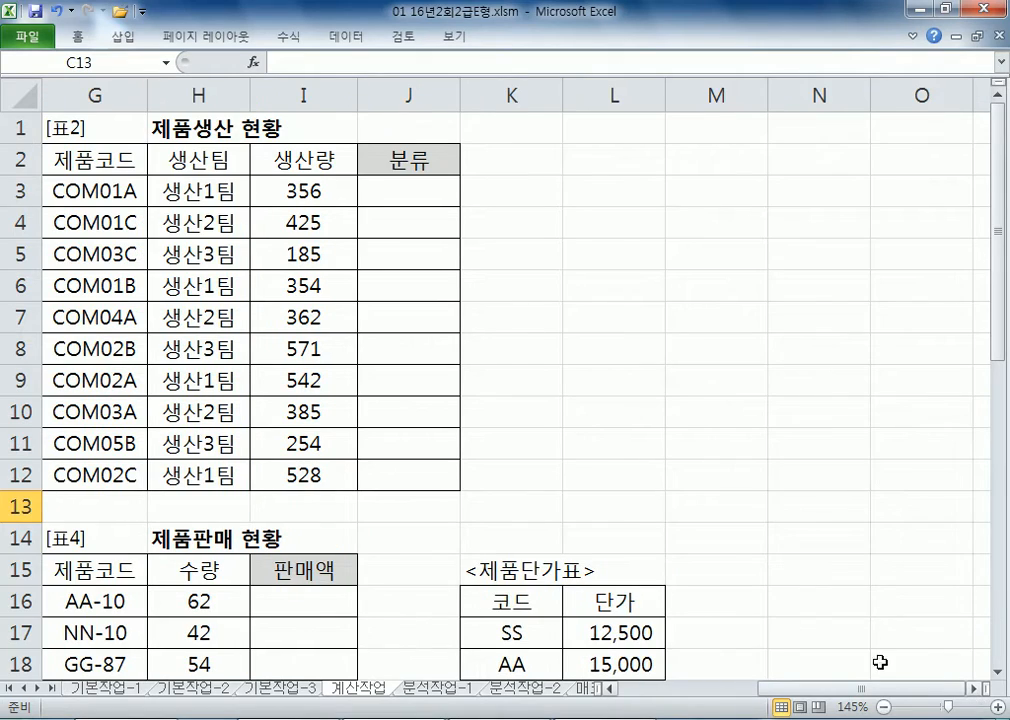
pyautogui.hotkey('alt', 'Tab')
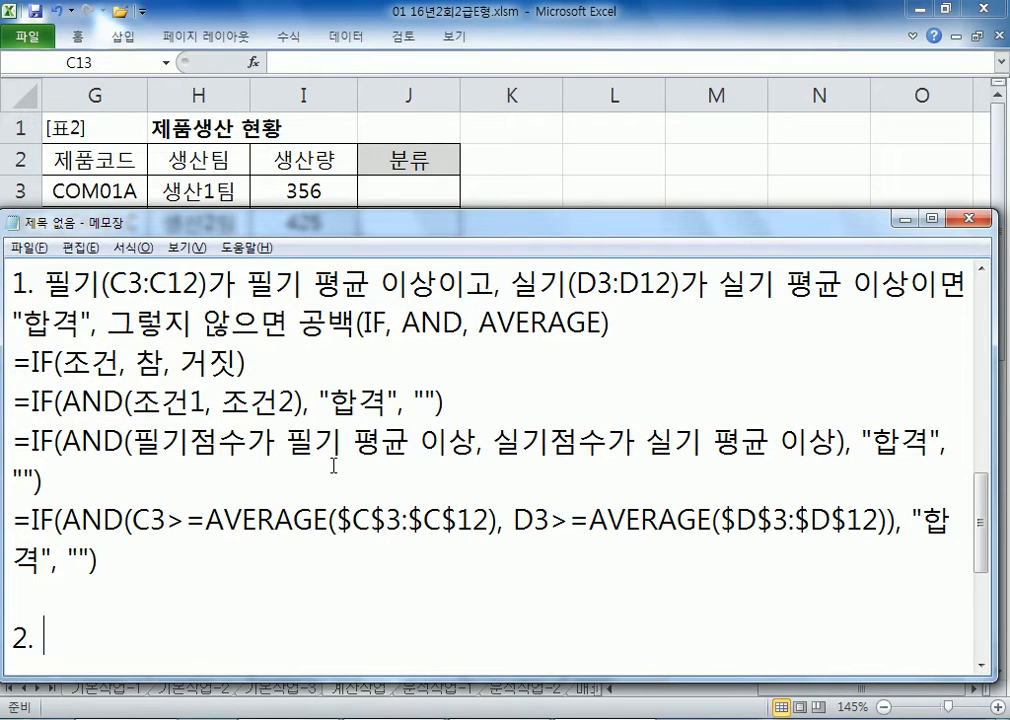
pyautogui.scroll(-3, 333, 465)
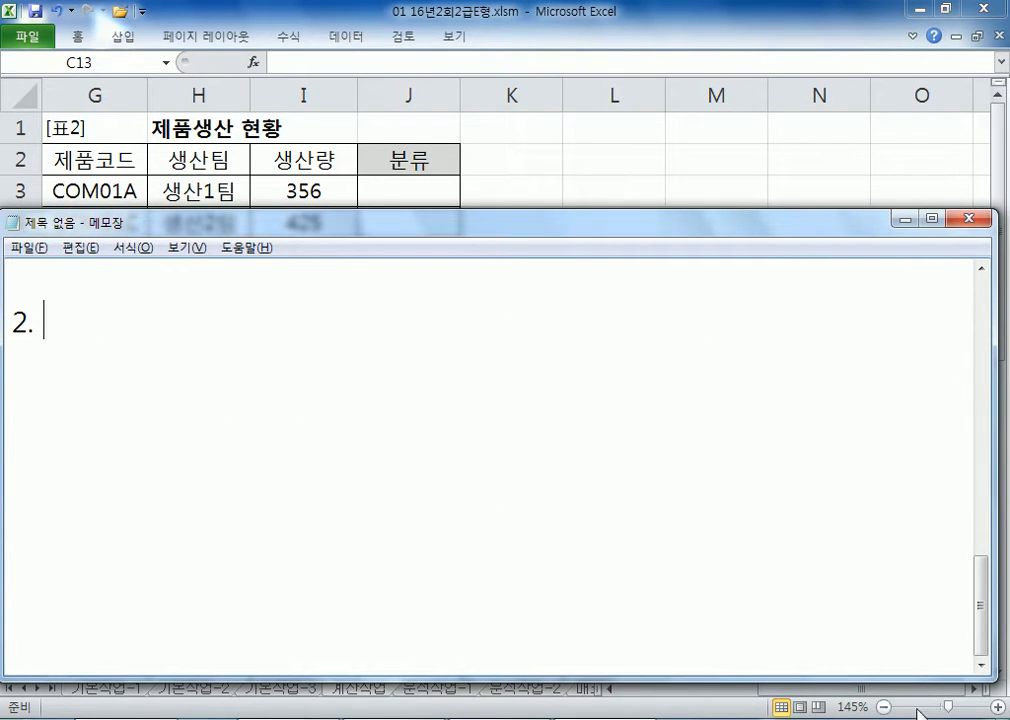
pyautogui.press('Return')
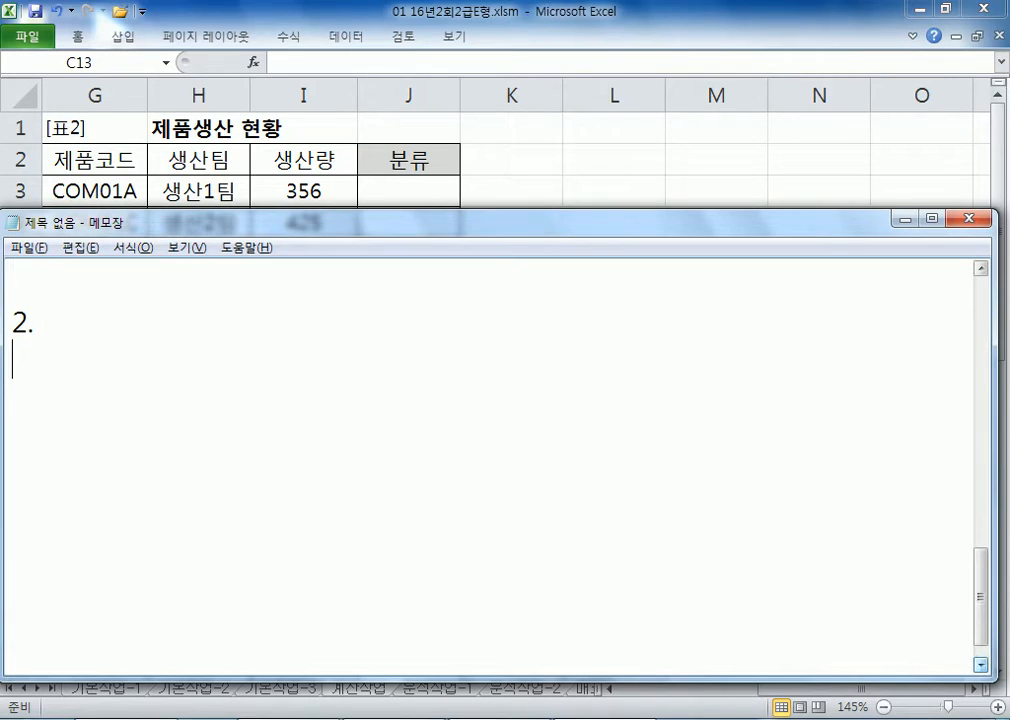
pyautogui.click(981, 663)
pyautogui.click(212, 272)
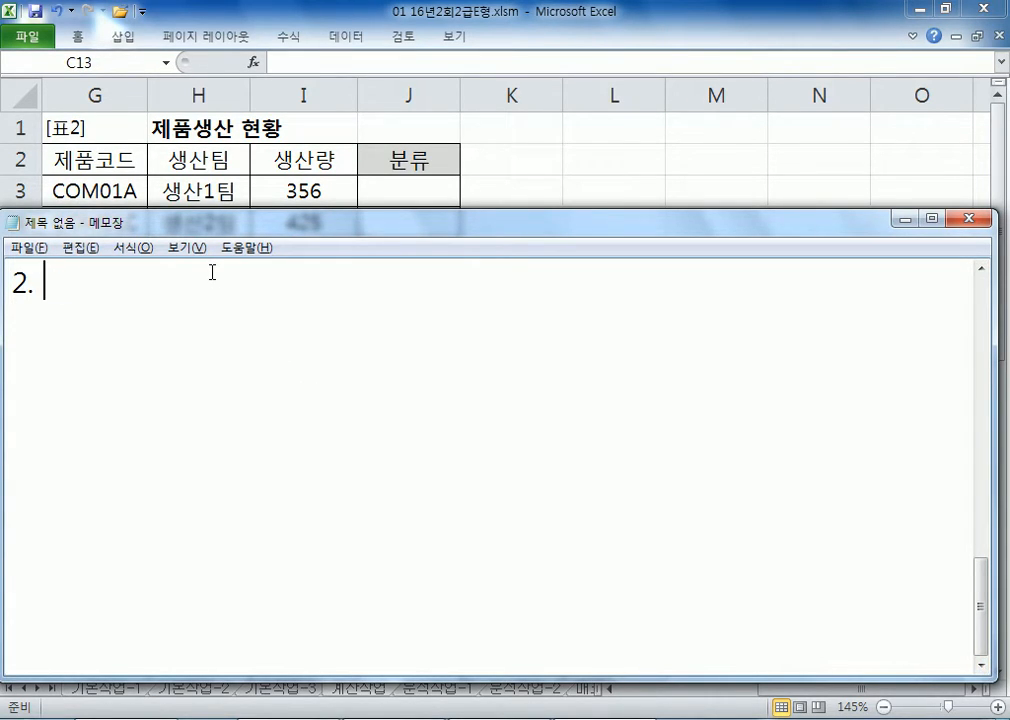
# Step: Write the opening of item 2 as "제품코드(G3:G12)의 다섯번째"
pyautogui.write('WPVNAZH')
pyautogui.hotkey('shift', 'Home')
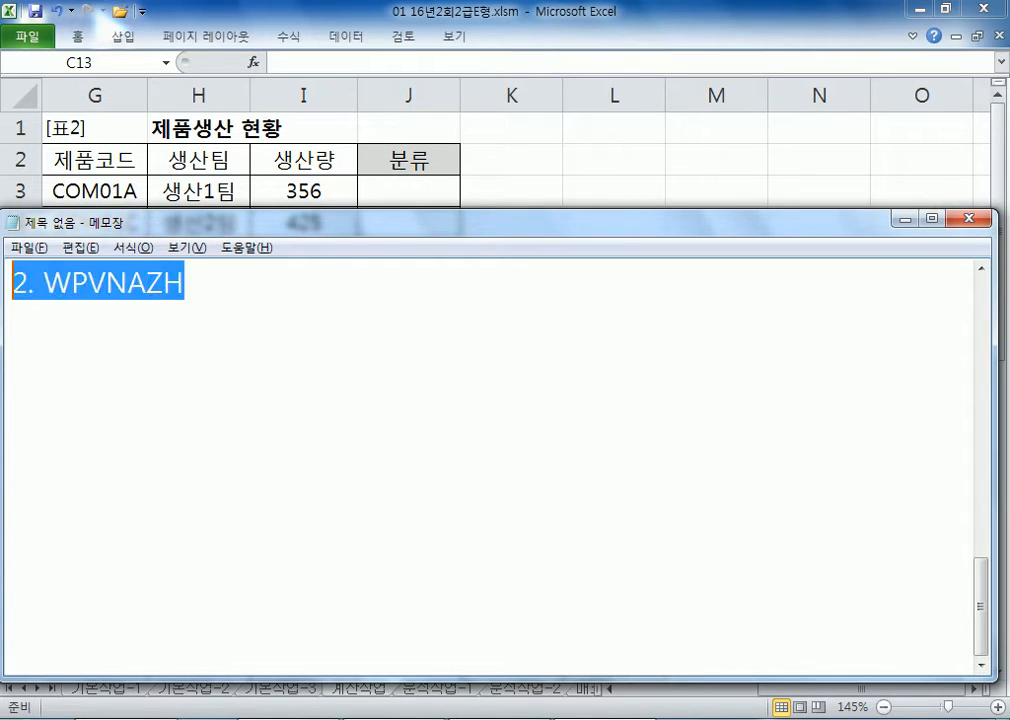
pyautogui.hotkey('shift', 'Right')
pyautogui.hotkey('shift', 'Right')
pyautogui.hotkey('shift', 'Right')
pyautogui.write('제품코드( ㅎ')
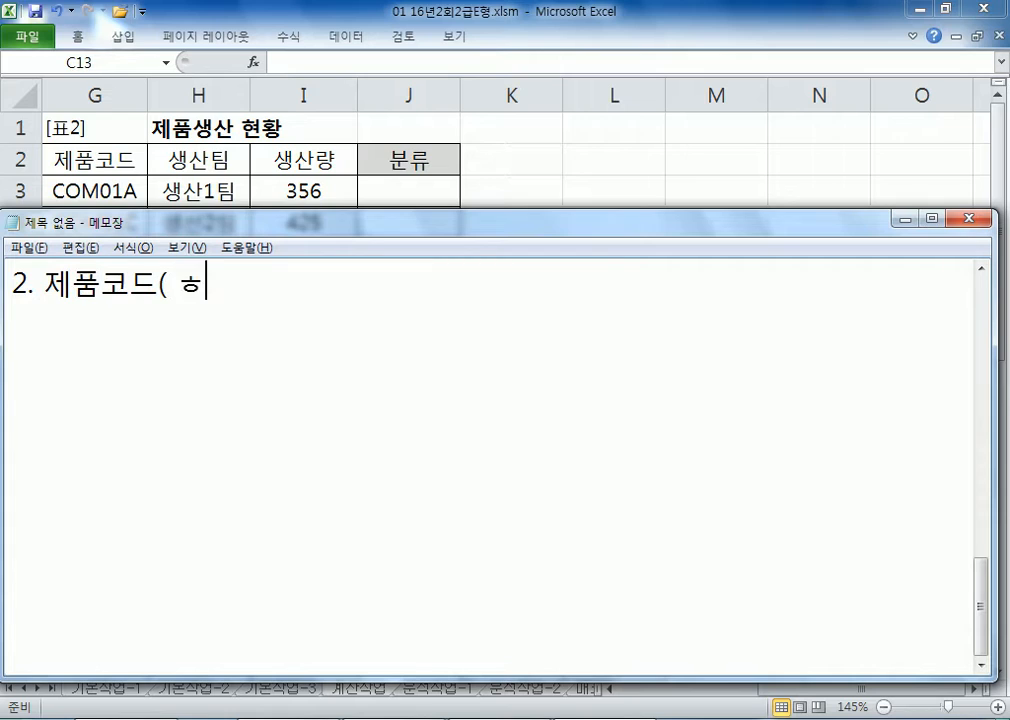
pyautogui.press('BackSpace')
pyautogui.press('BackSpace')
pyautogui.write('G3')
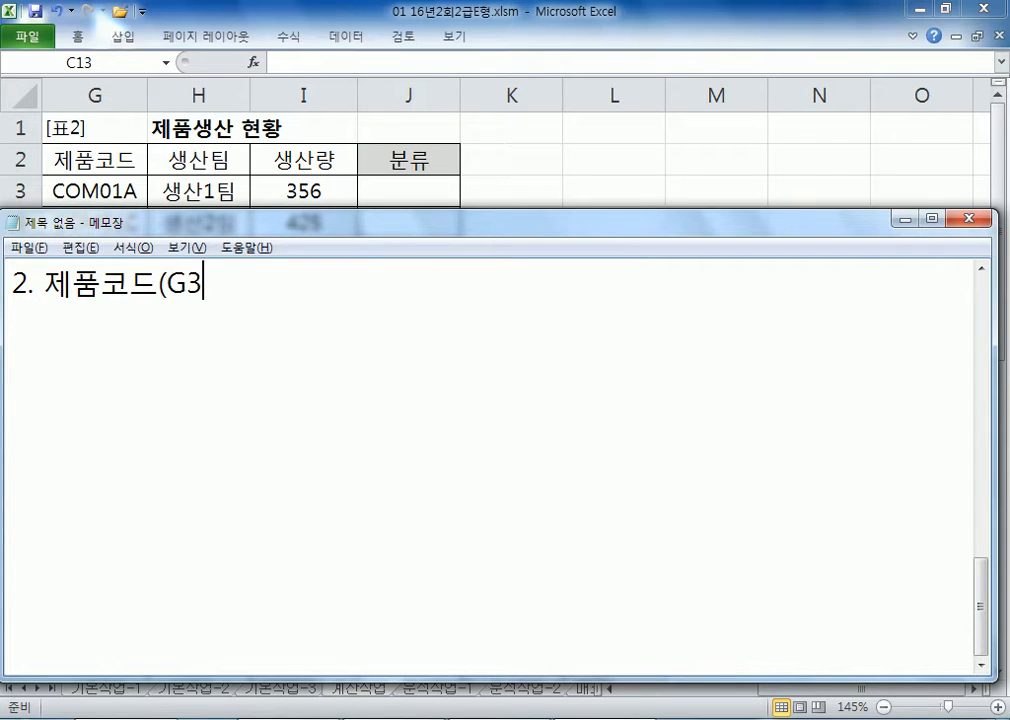
pyautogui.write(':G12)의 다')
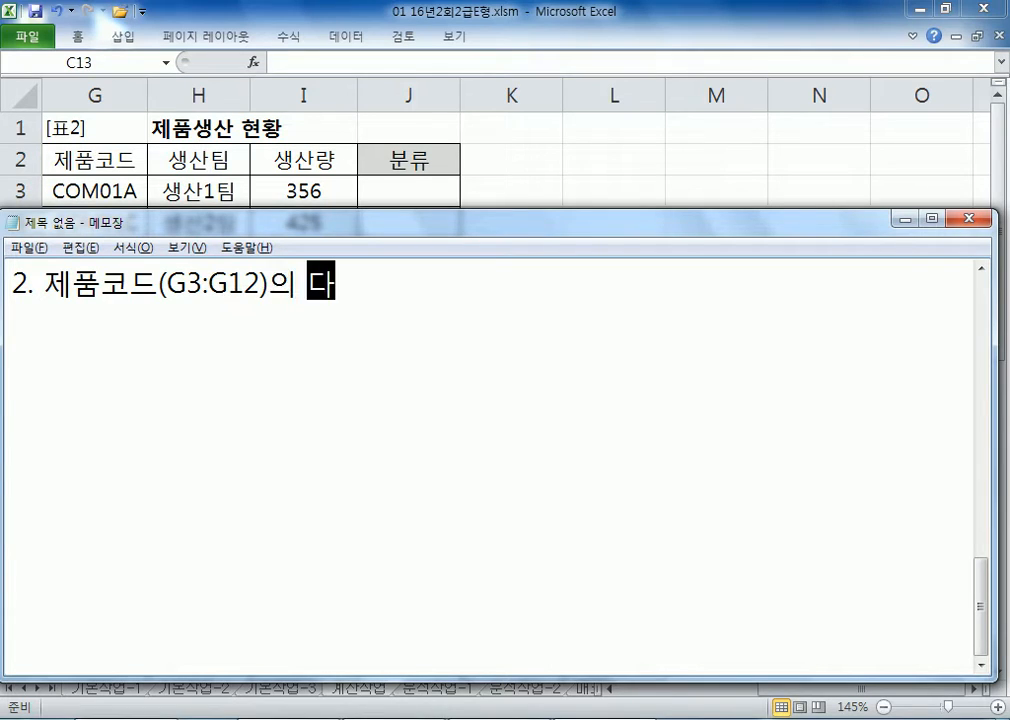
pyautogui.write('섯번째')
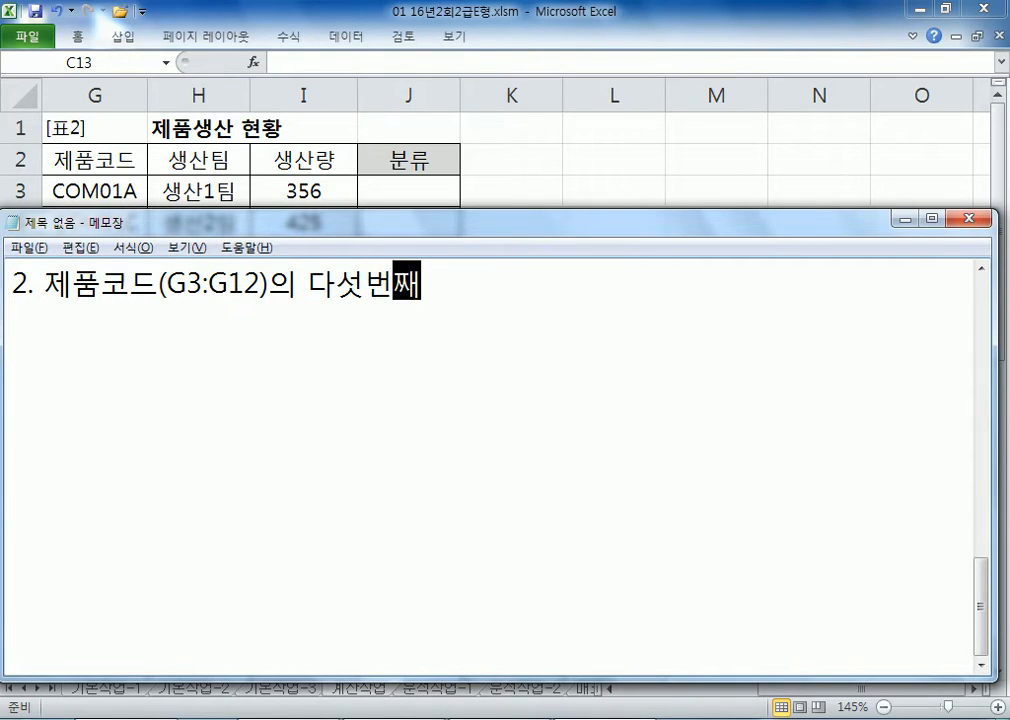
# Step: Continue item 2 with the first condition: 문자가 "1"이면 "기억장치",
pyautogui.write(' 문자가 "!')
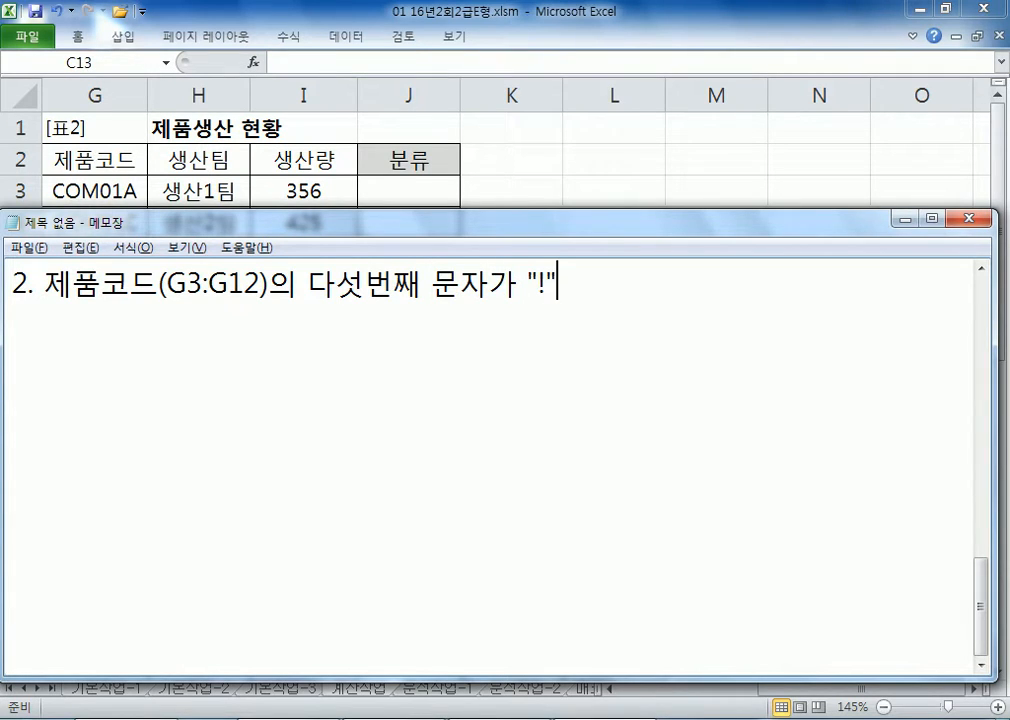
pyautogui.press('BackSpace')
pyautogui.write('1')
pyautogui.write('"이')
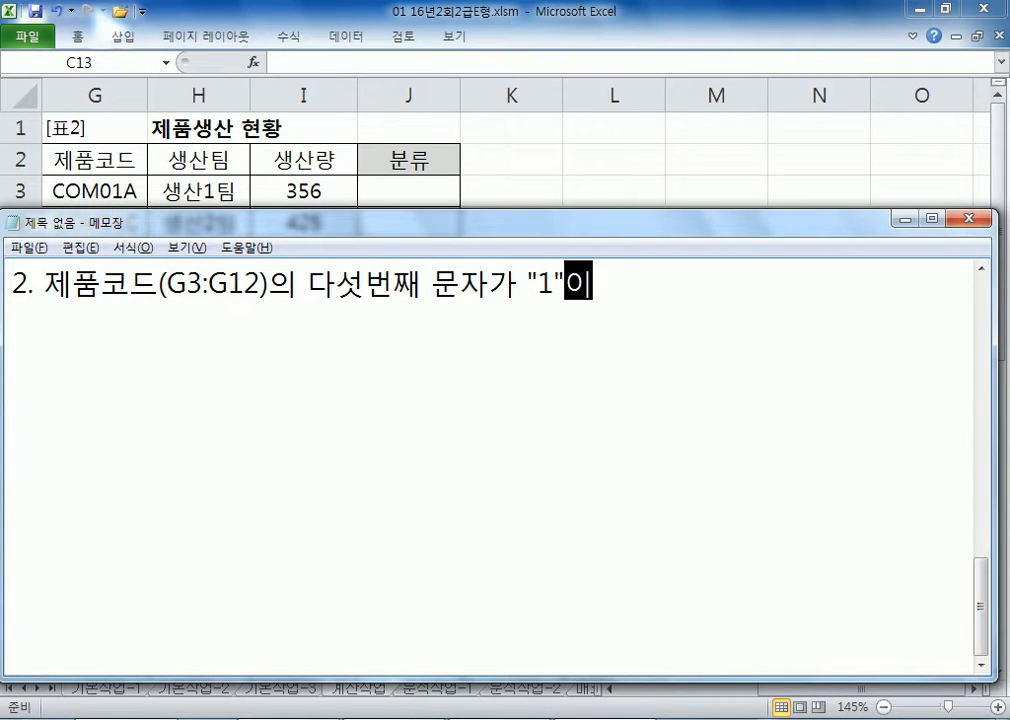
pyautogui.write('면 "기')
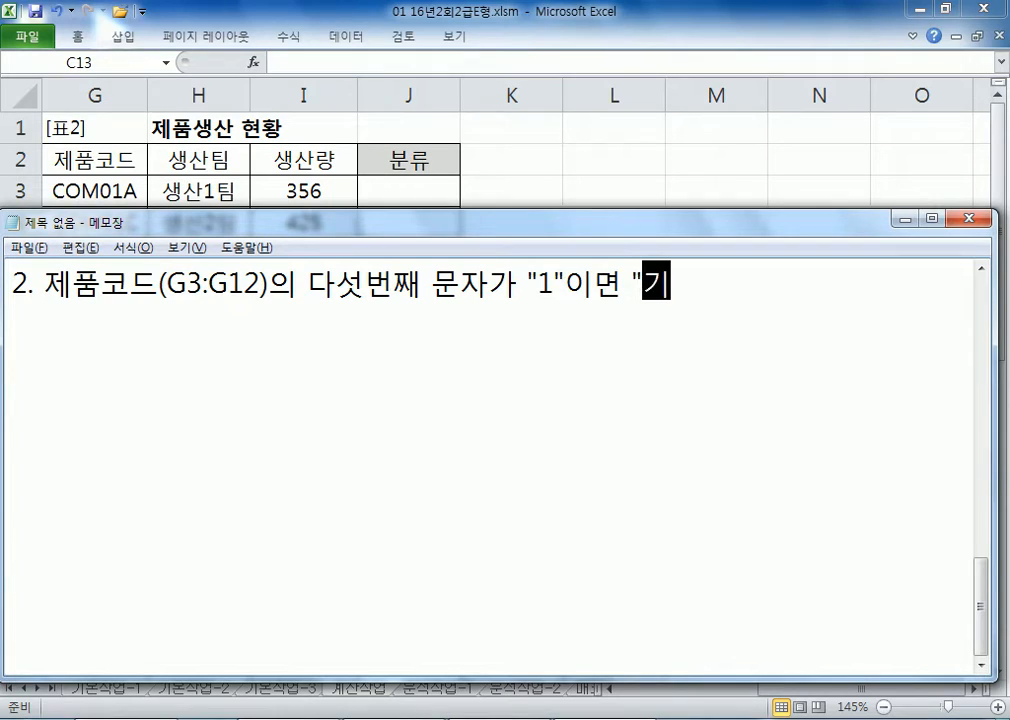
pyautogui.write('억장치", ')
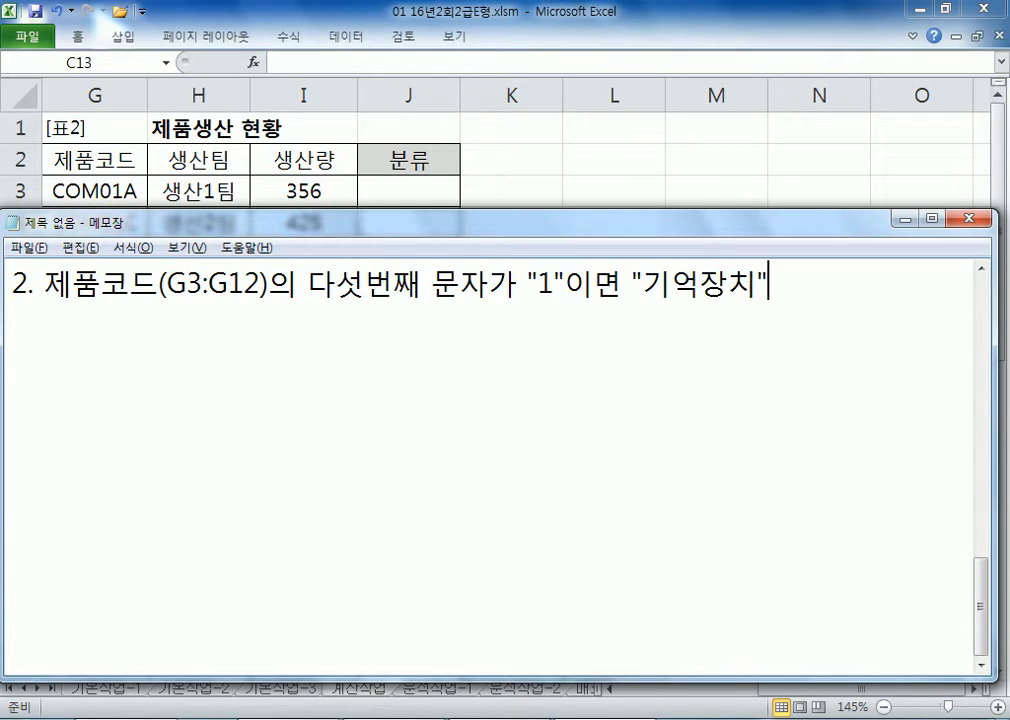
# Step: Add the second condition to item 2: "2"이면 "입력장치"
pyautogui.write('"2"이면 "')
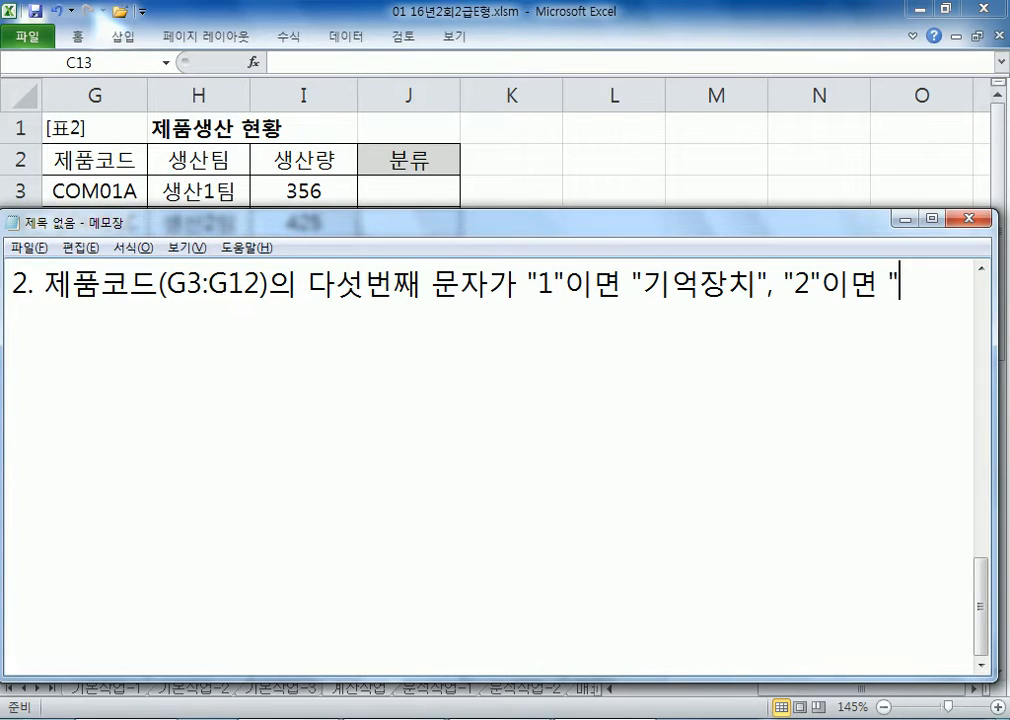
pyautogui.write('이ㅏ')
pyautogui.press('BackSpace')
pyautogui.press('BackSpace')
pyautogui.write('입')
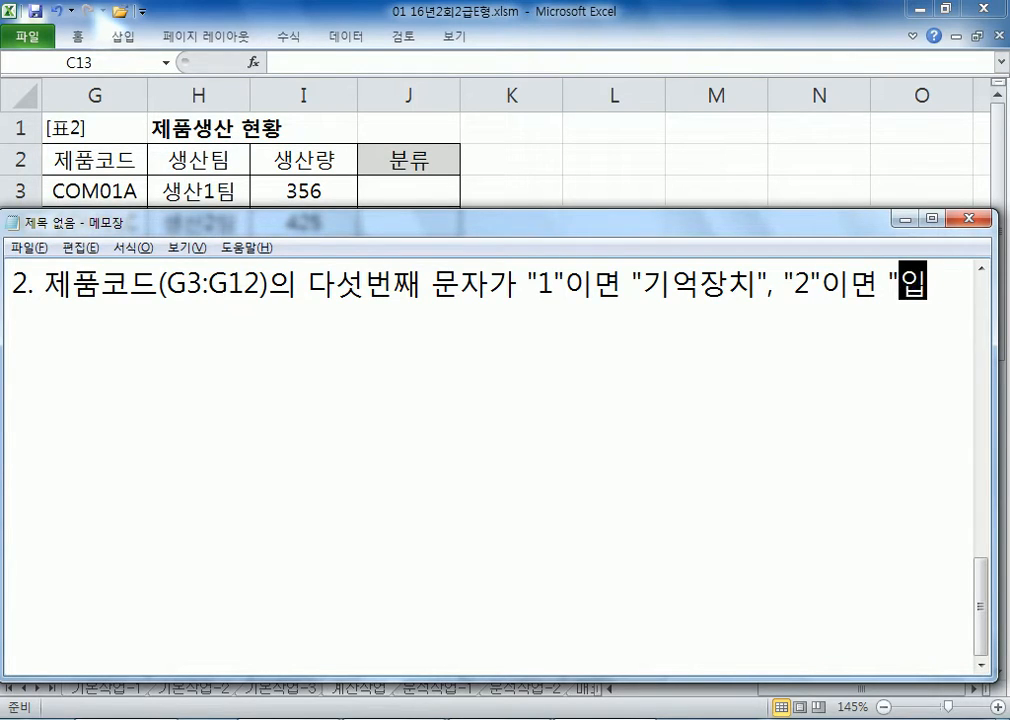
pyautogui.write('력장치"')
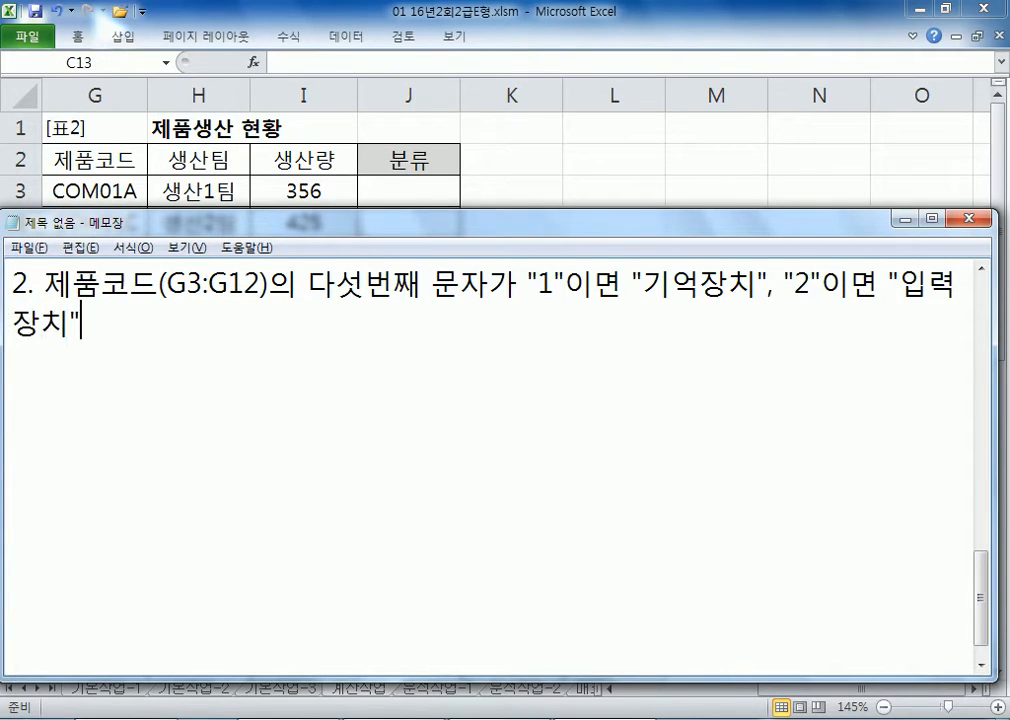
# Step: Add the third condition to item 2: "3"이면 "출력장치", with a trailing comma
pyautogui.write(', "3"이')
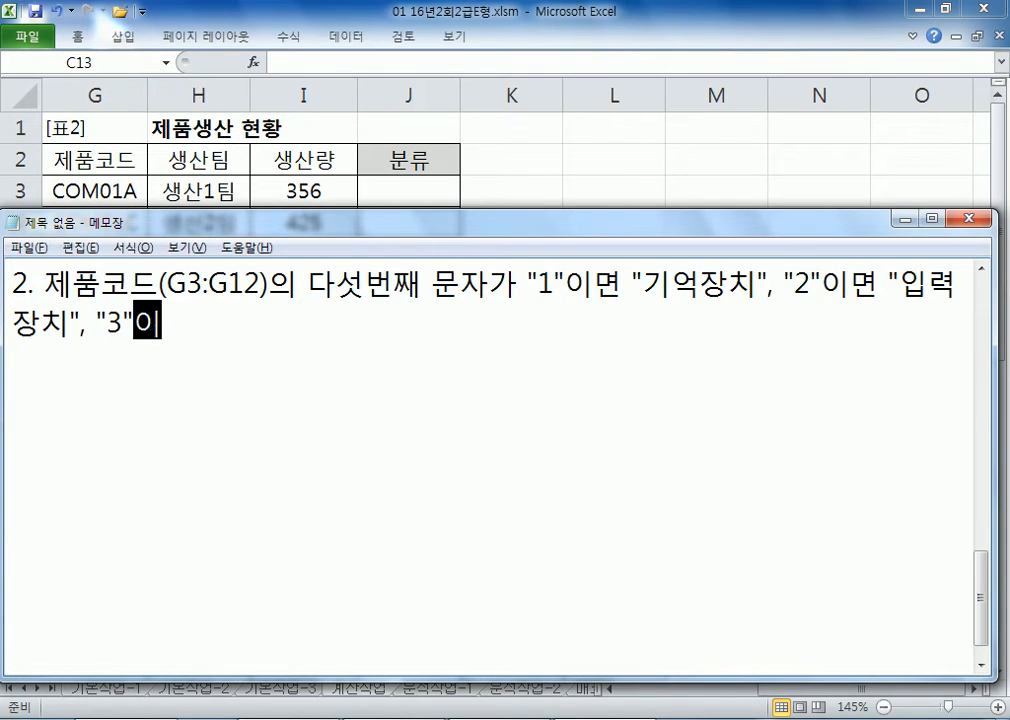
pyautogui.write('면 "')
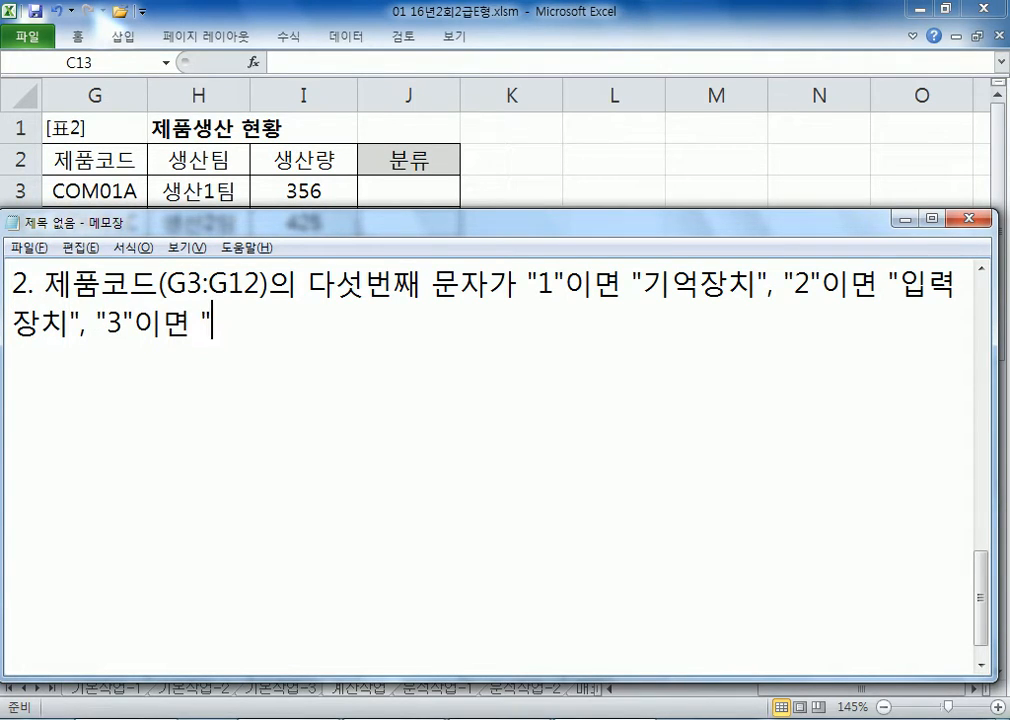
pyautogui.write('출력장치')
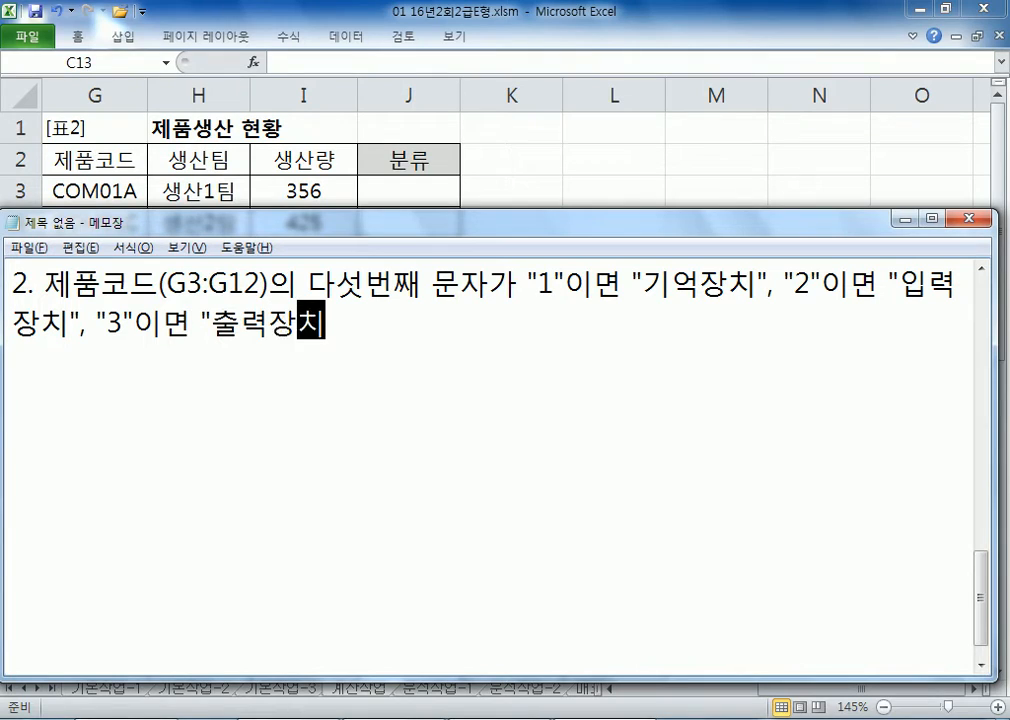
pyautogui.write('", "')
pyautogui.press('BackSpace')
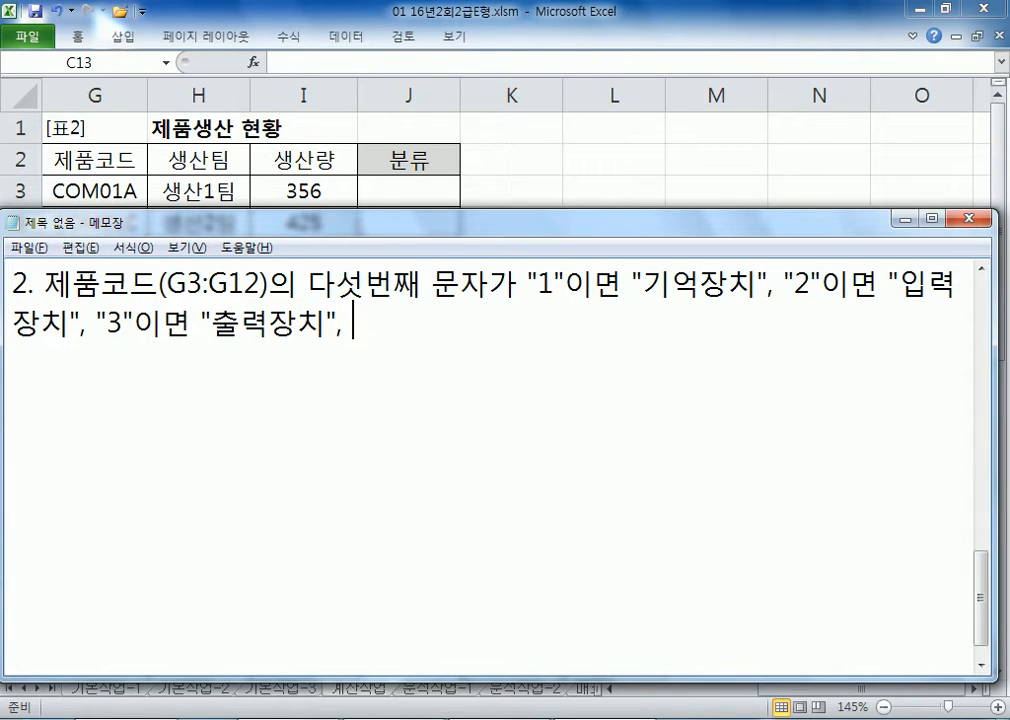
# Step: Finish the item 2 sentence with the fallback case: 그 외에는 "코드오류"라고 출력
pyautogui.write('그 오ㅔ는 "')
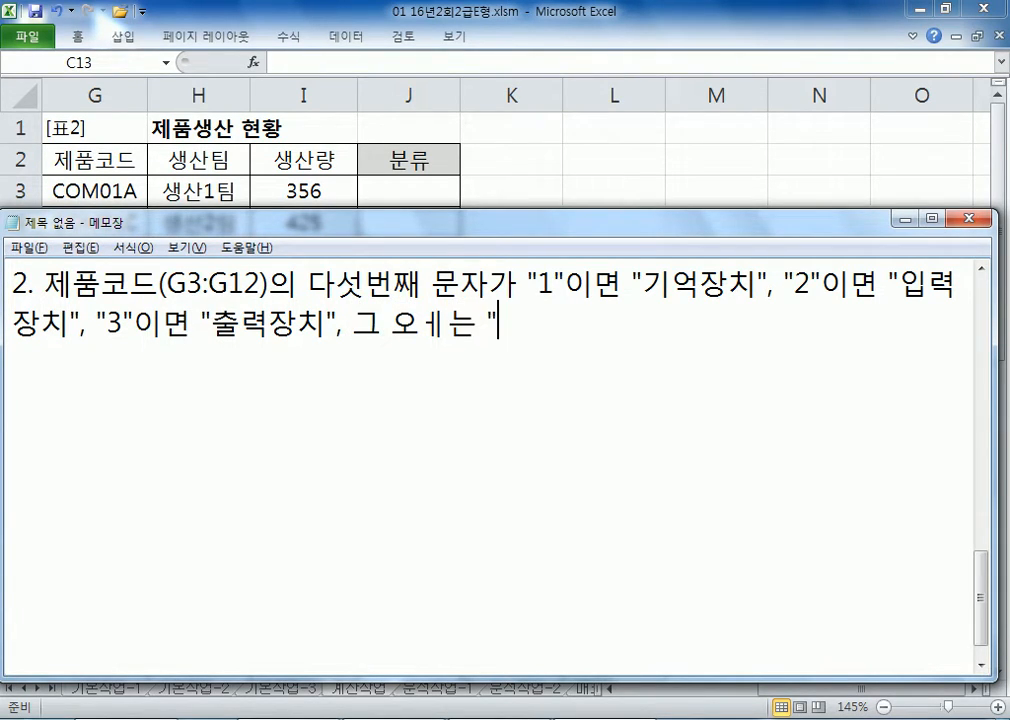
pyautogui.press('BackSpace')
pyautogui.press('BackSpace')
pyautogui.press('BackSpace')
pyautogui.press('BackSpace')
pyautogui.press('BackSpace')
pyautogui.write('외에')
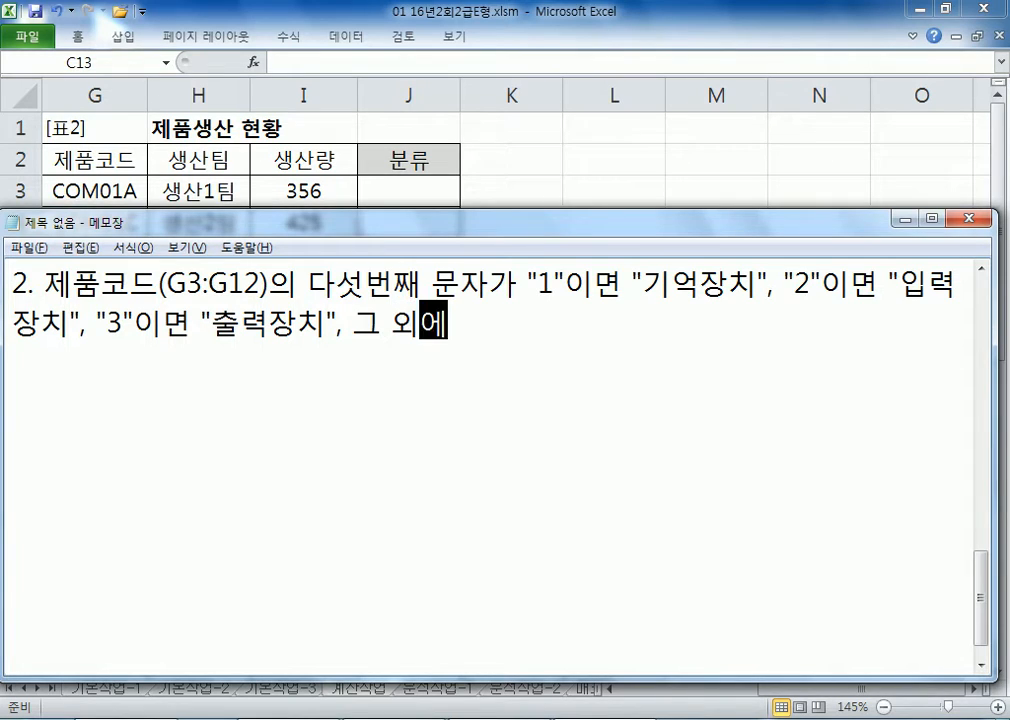
pyautogui.write('는 "코드 오')
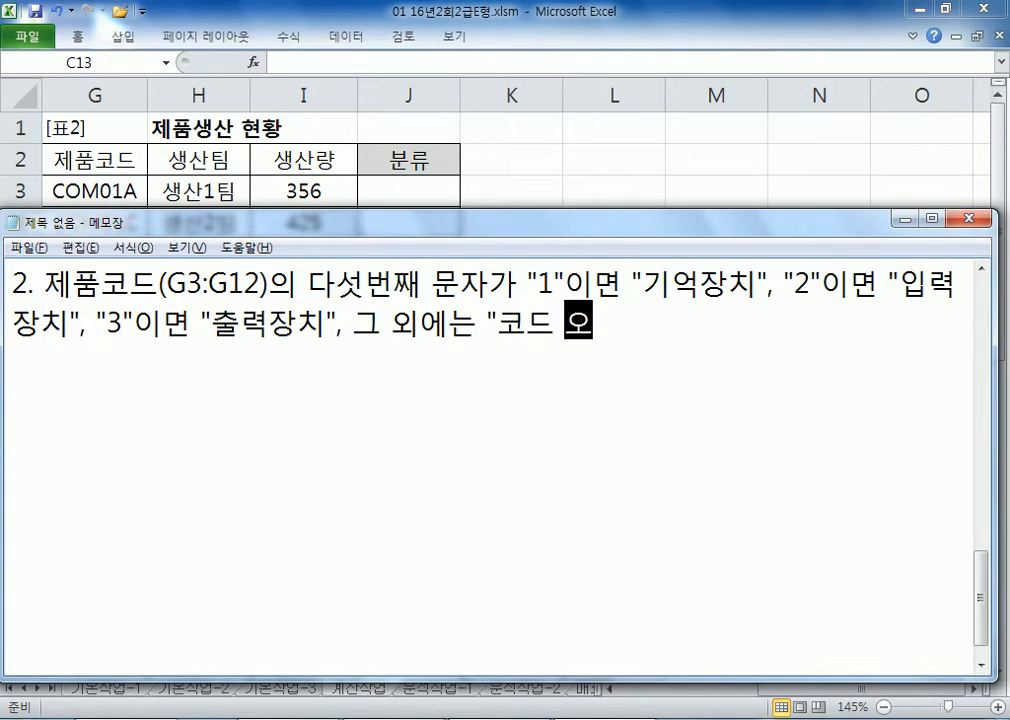
pyautogui.write('류')
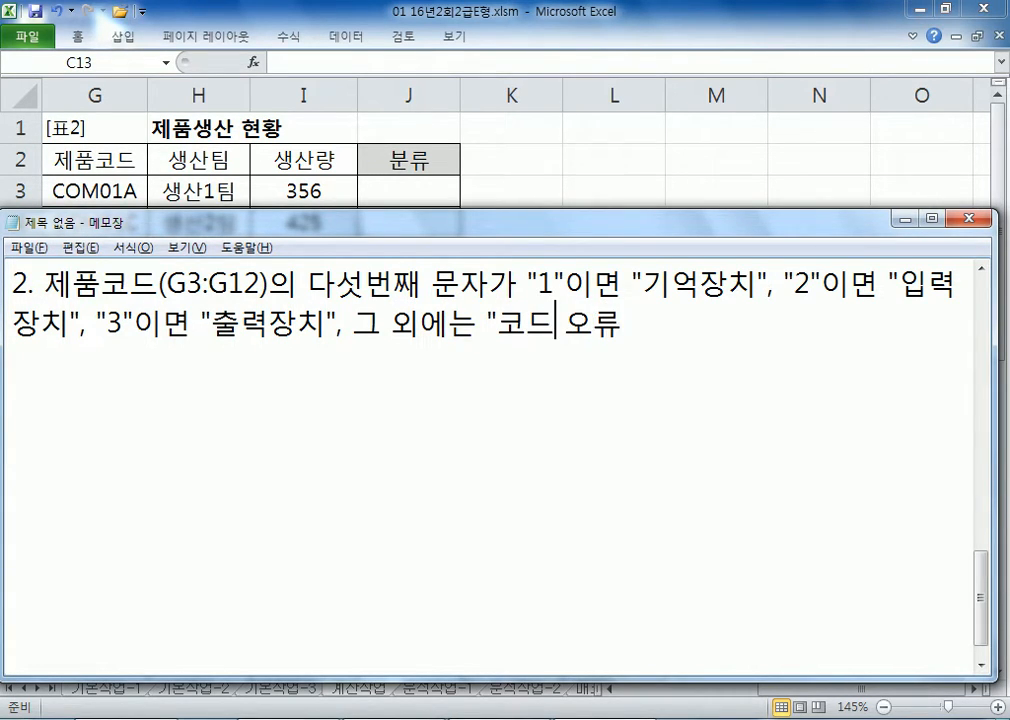
pyautogui.press('Delete')
pyautogui.press('End')
pyautogui.write('"')
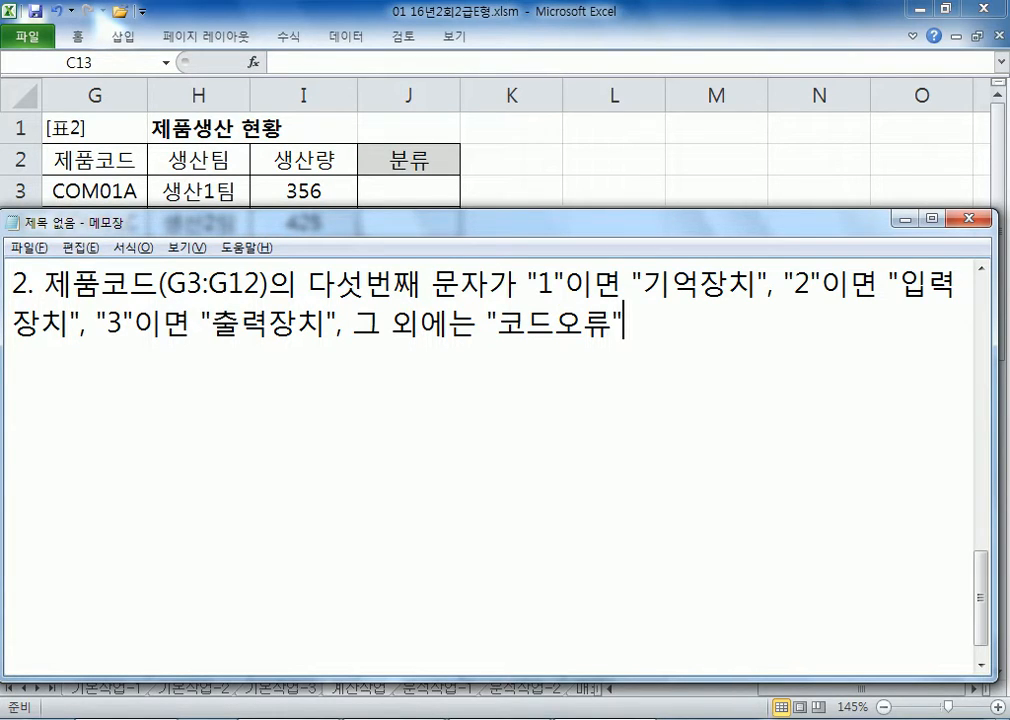
pyautogui.write('라고 출력')
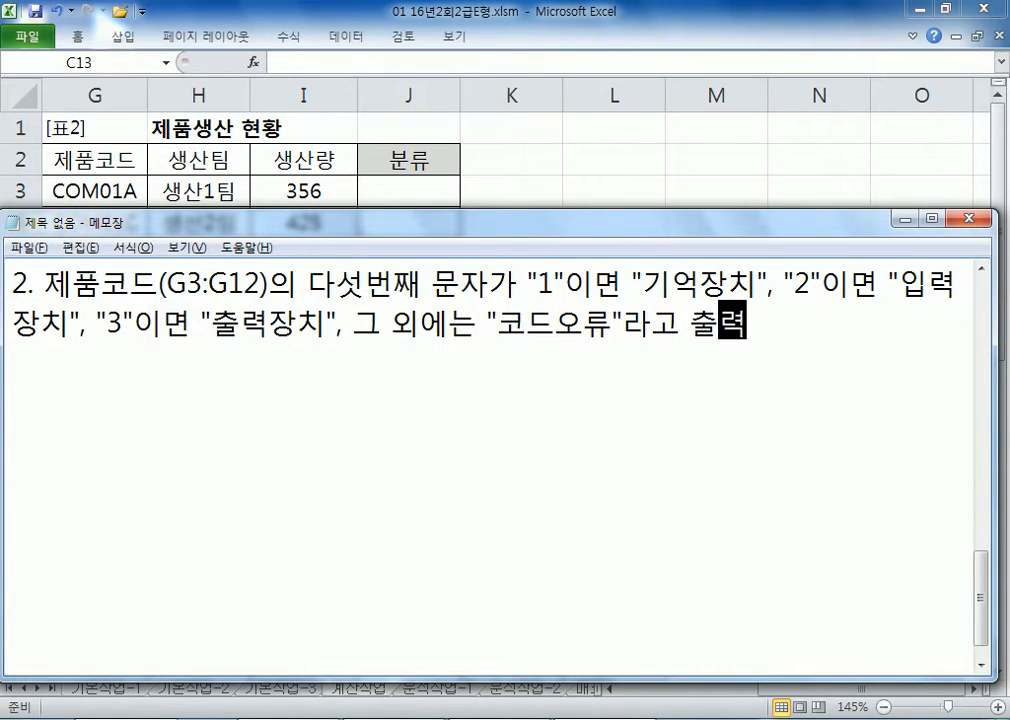
# Step: Add a line below item 2 listing the functions to use: IFERROR, CHOOSE, MID
pyautogui.press('Return')
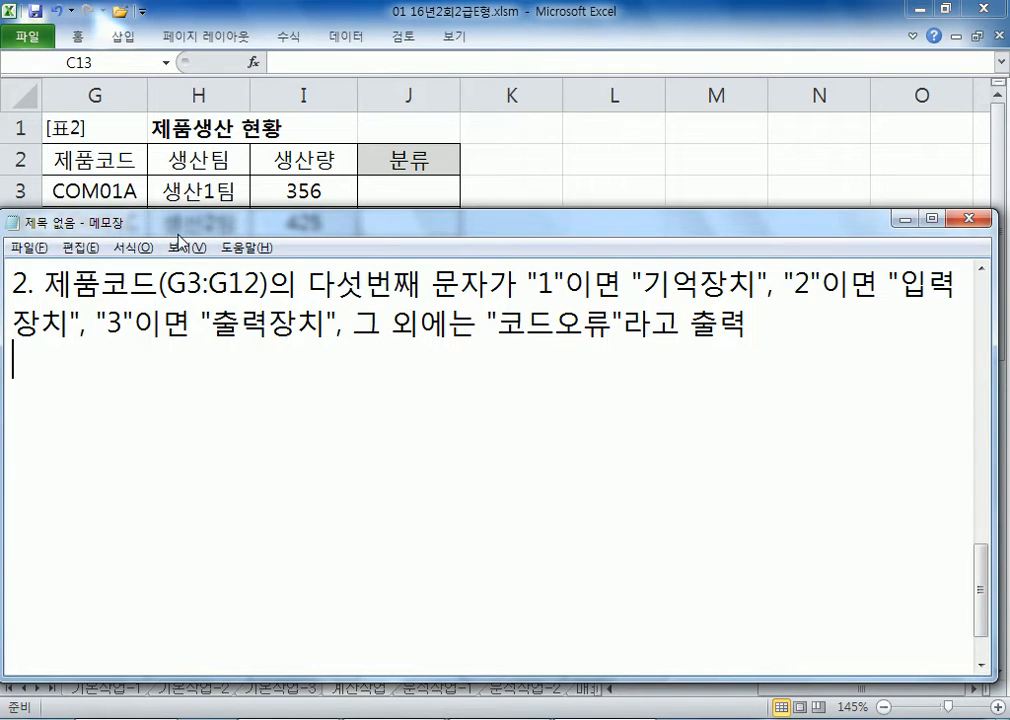
pyautogui.press('alt')
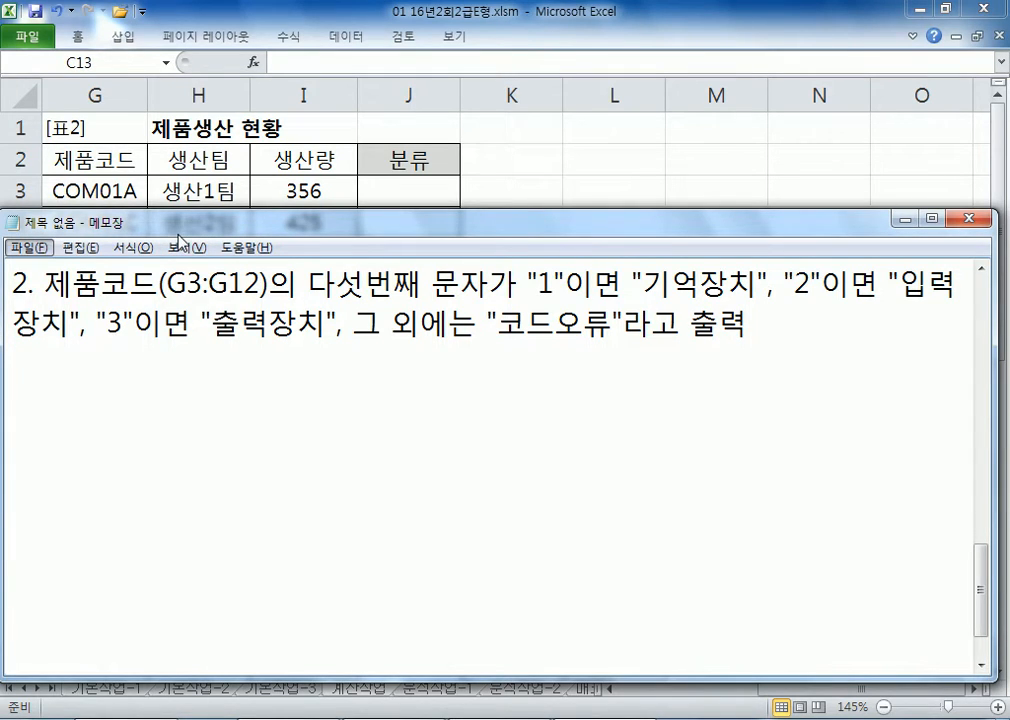
pyautogui.hotkey('alt', 'Tab')
pyautogui.hotkey('alt', 'Tab')
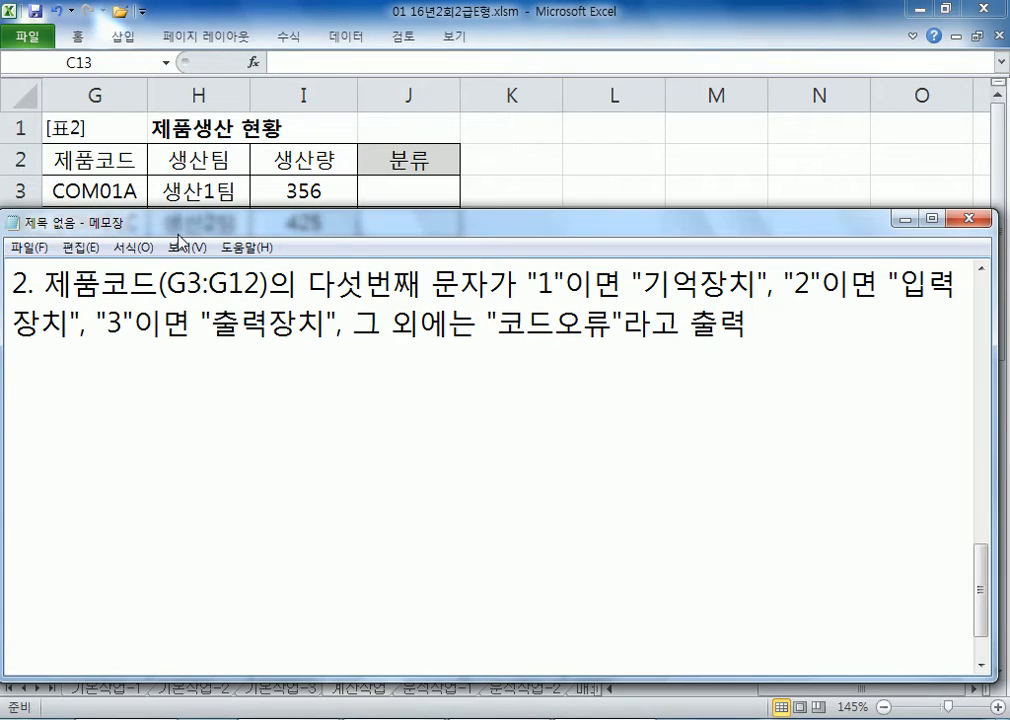
pyautogui.write('IFE')
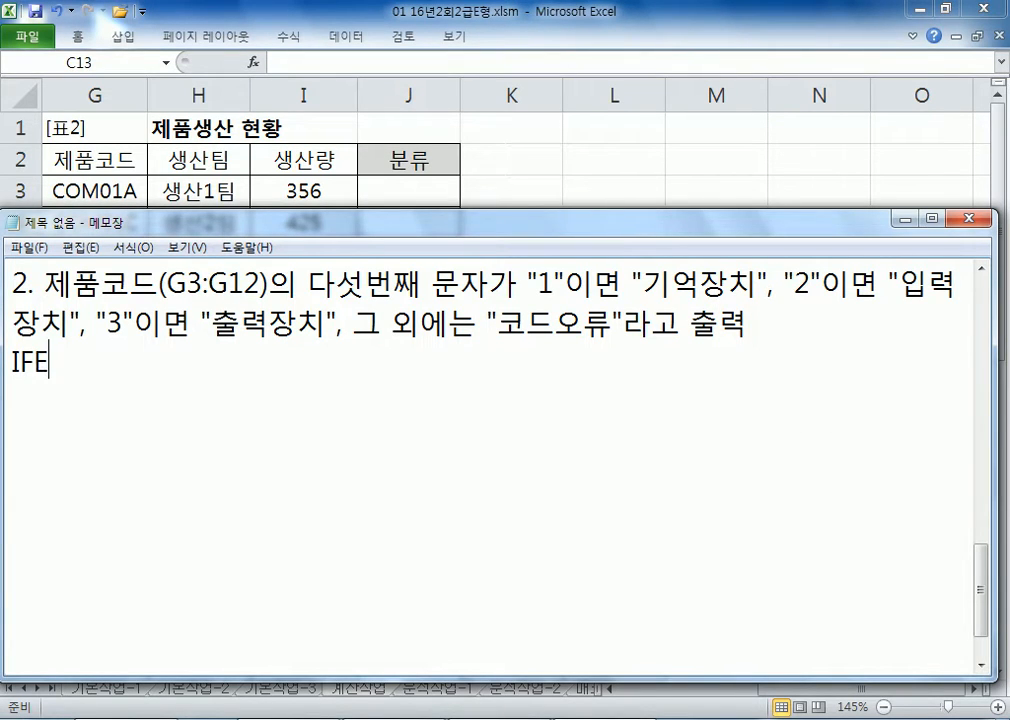
pyautogui.write('RROR, ')
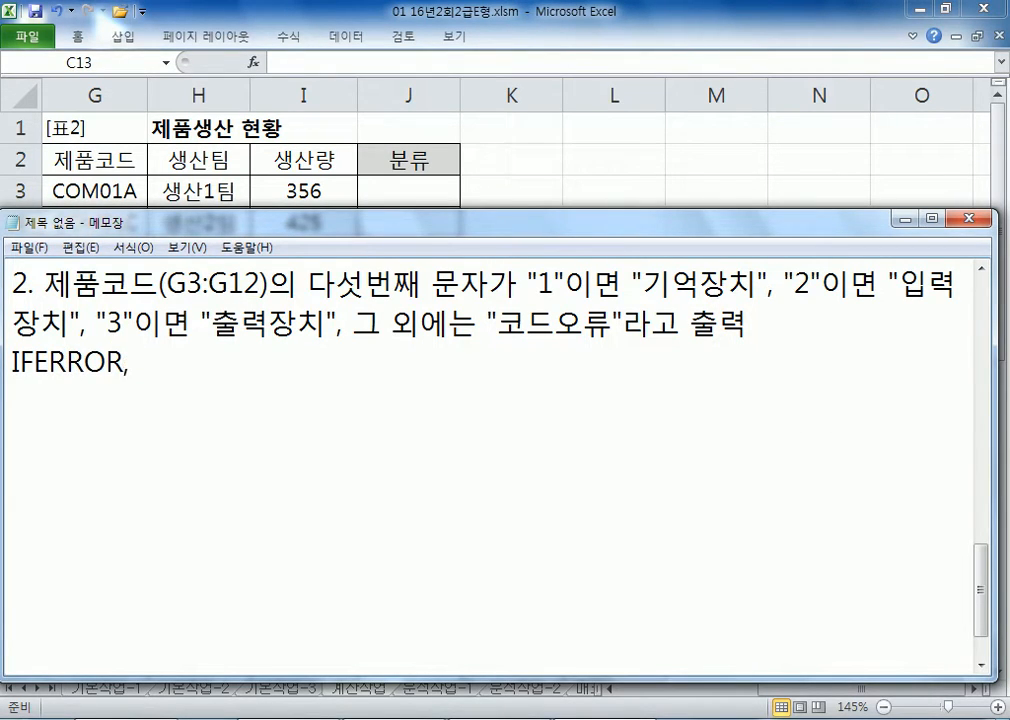
pyautogui.write('CHOOSE')
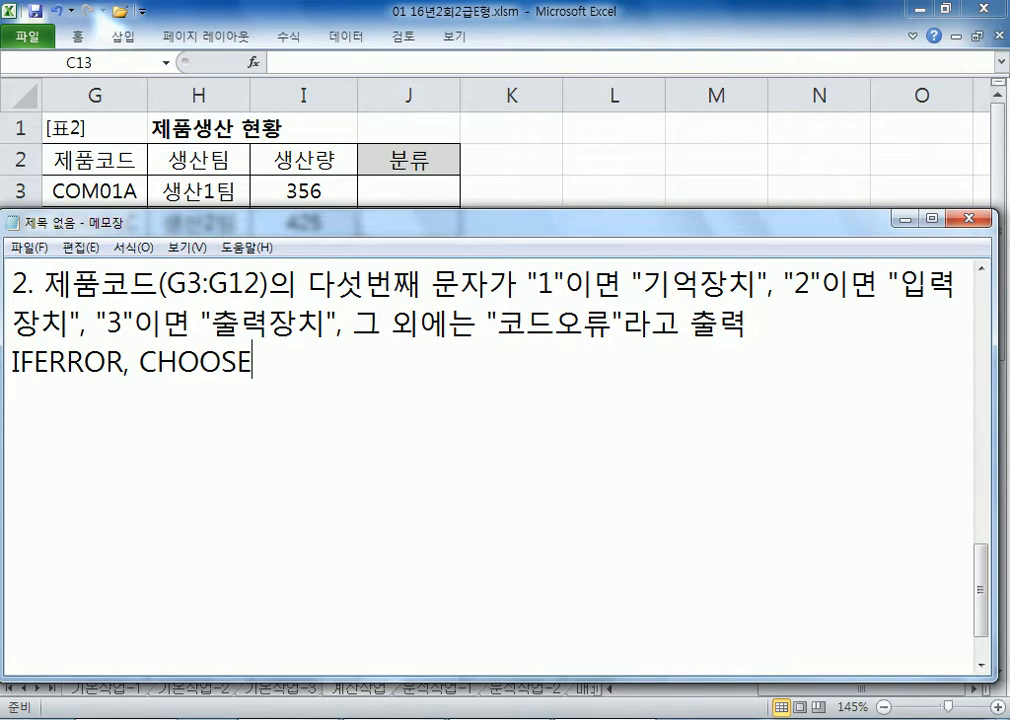
pyautogui.write(', MID')
pyautogui.press('Return')
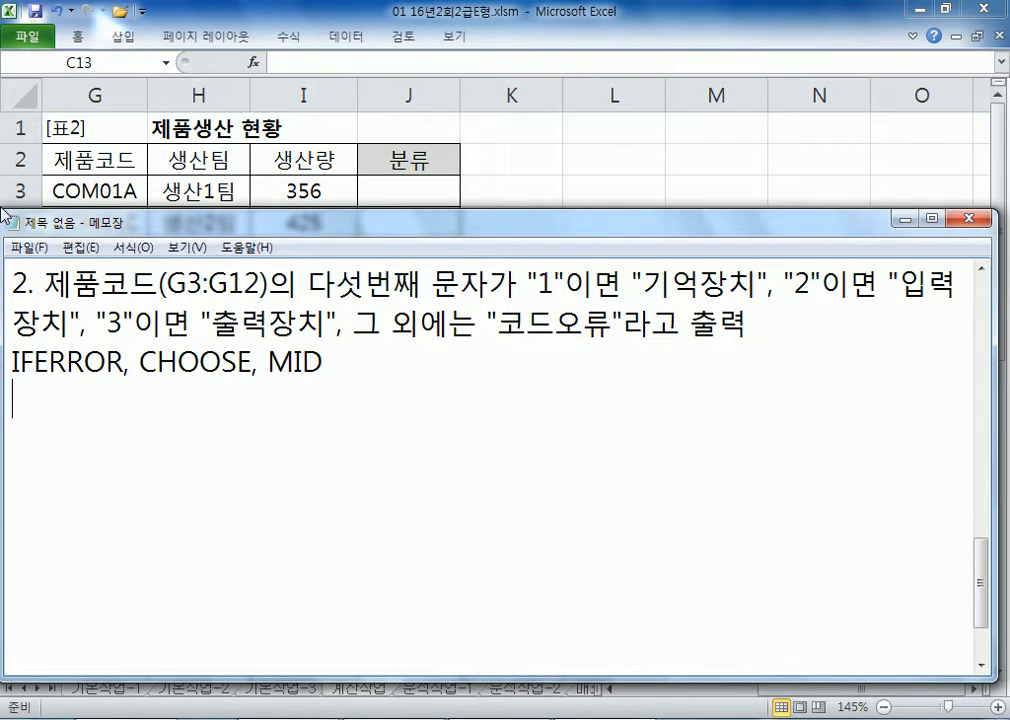
# Step: Switch to the Excel sheet, open product code G3 for editing and highlight its fifth character, comparing it with the Notepad problem text
pyautogui.click(64, 193)
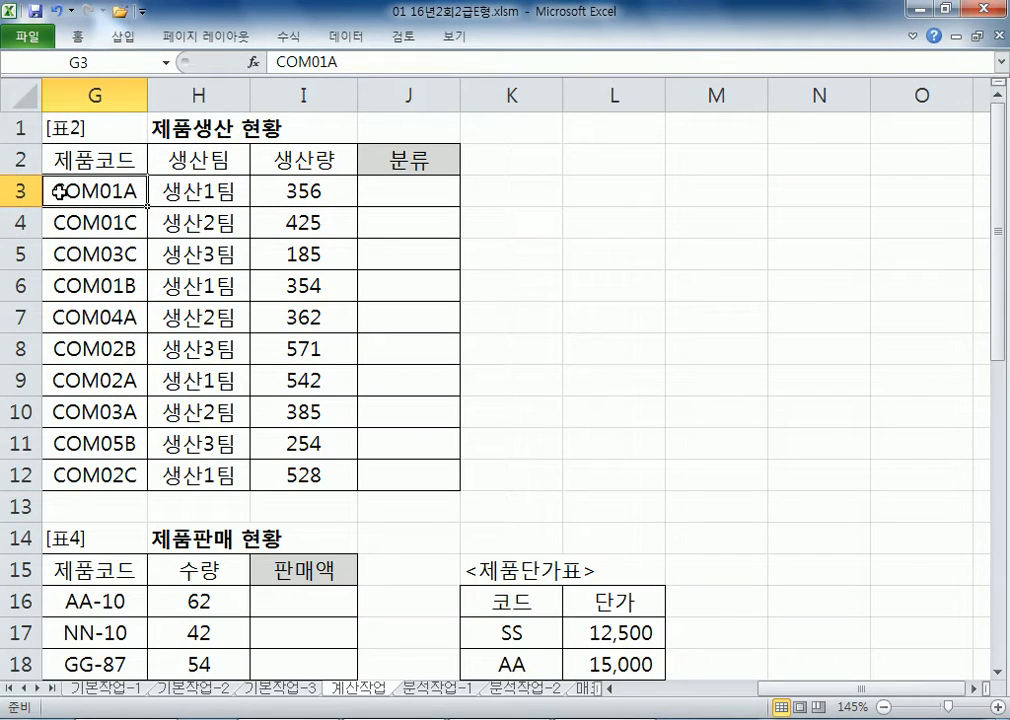
pyautogui.doubleClick(58, 191)
pyautogui.moveTo(80, 191); pyautogui.dragTo(121, 193)
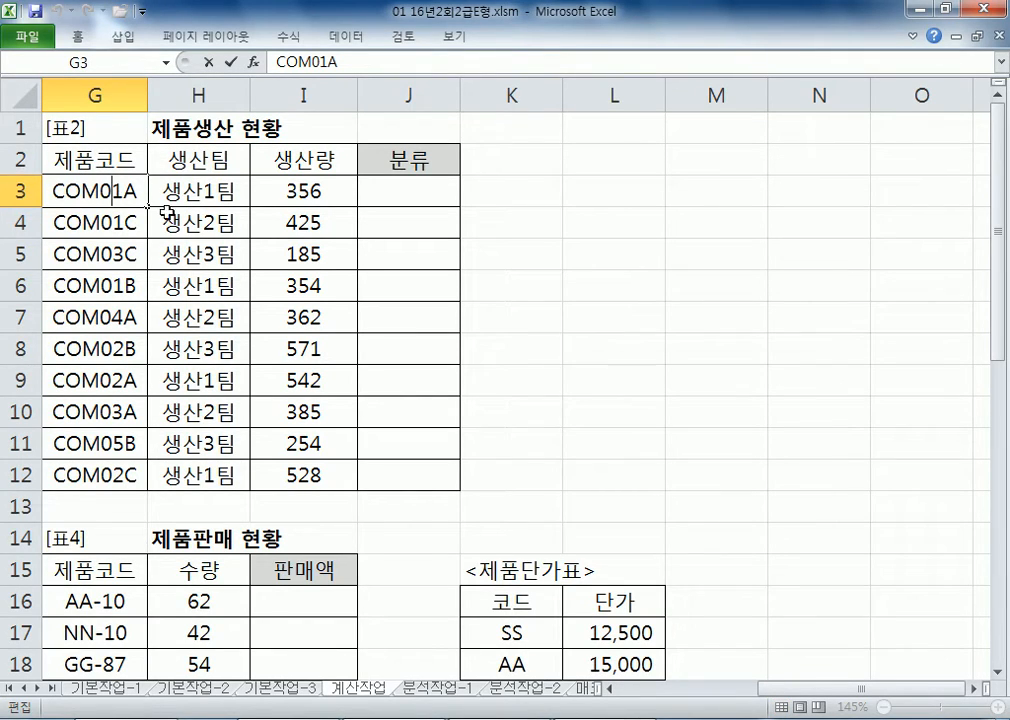
pyautogui.moveTo(111, 190); pyautogui.dragTo(124, 190)
pyautogui.hotkey('alt', 'Tab')
pyautogui.hotkey('alt', 'Tab')
pyautogui.hotkey('alt', 'Tab')
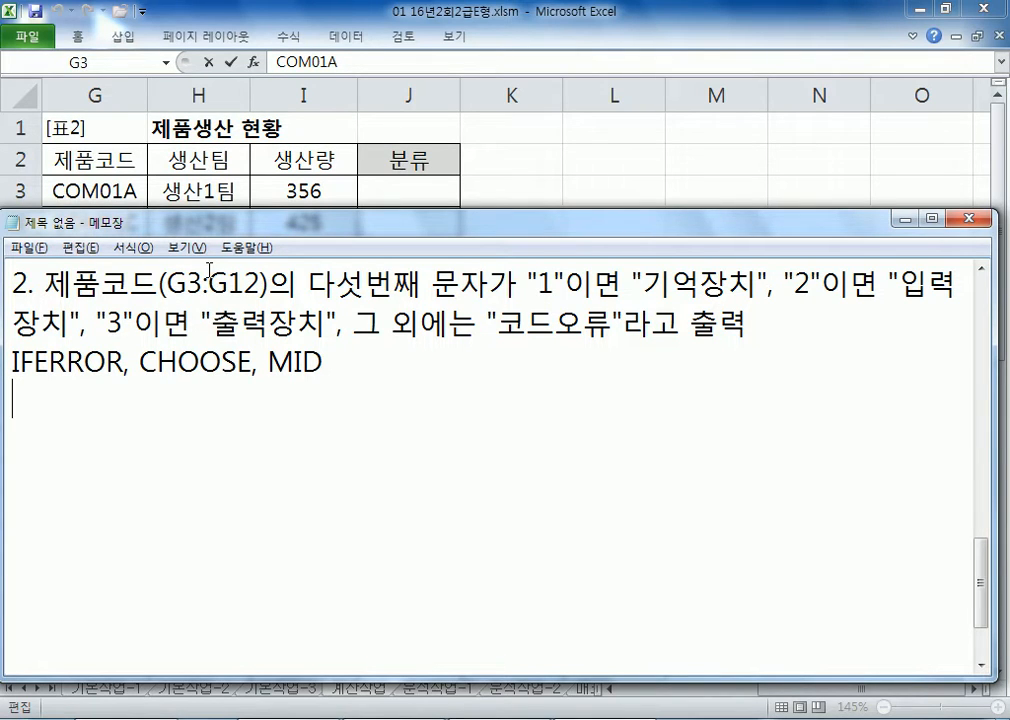
pyautogui.hotkey('alt', 'Tab')
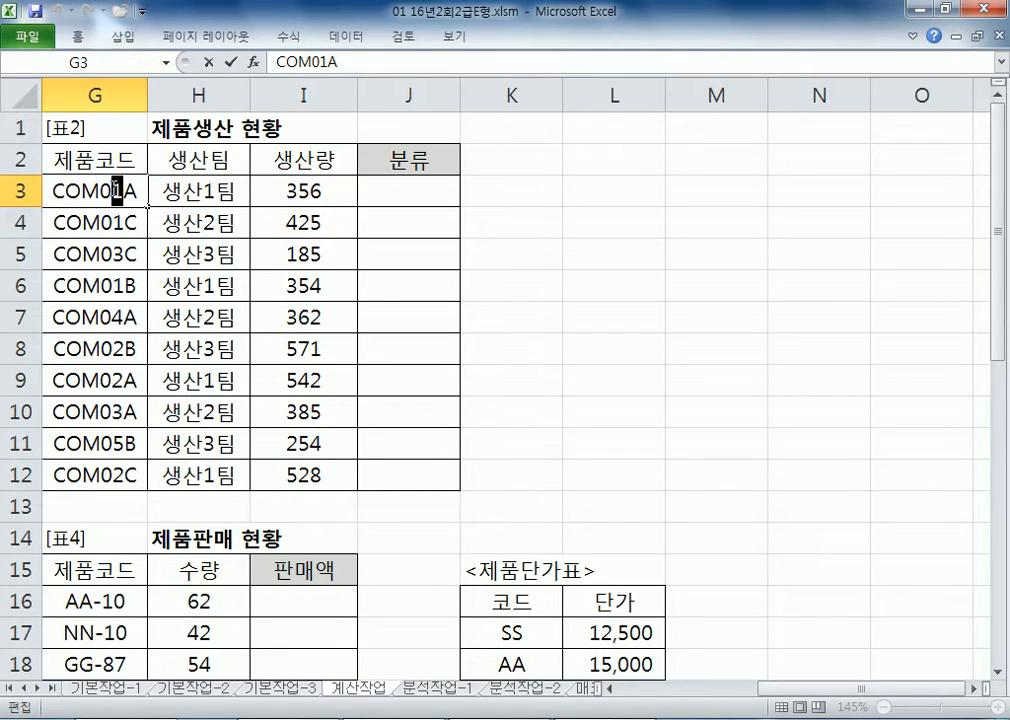
# Step: Return to Notepad and begin a nested IF example under the function list: =IF(코드="1", "기억장치",
pyautogui.hotkey('alt', 'Tab')
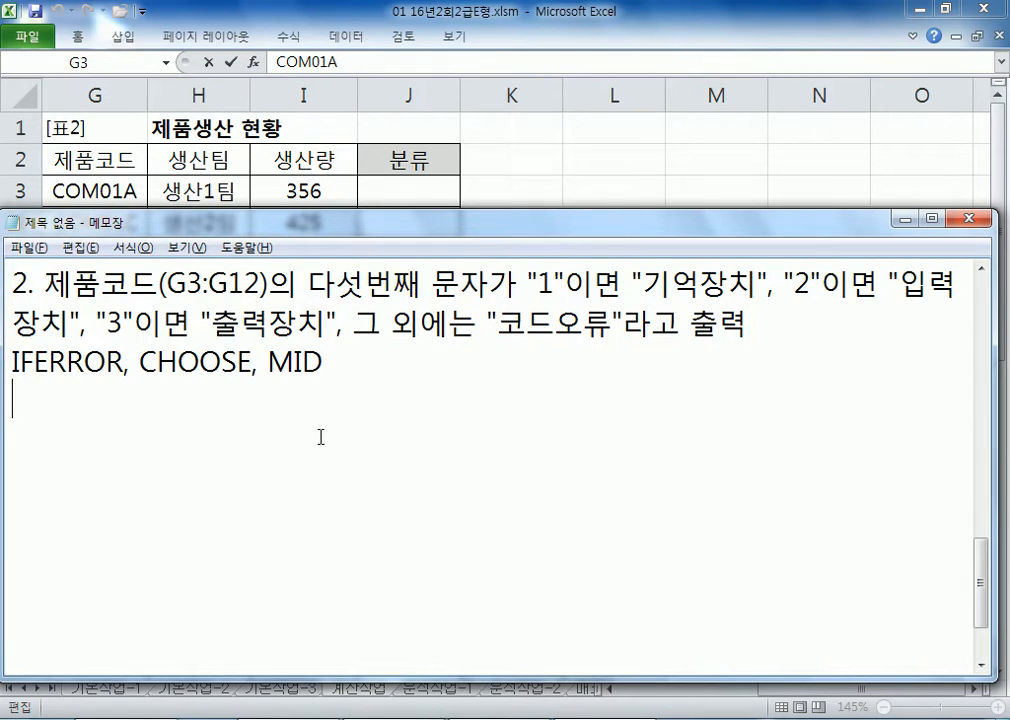
pyautogui.write('=IF(코드=1"')
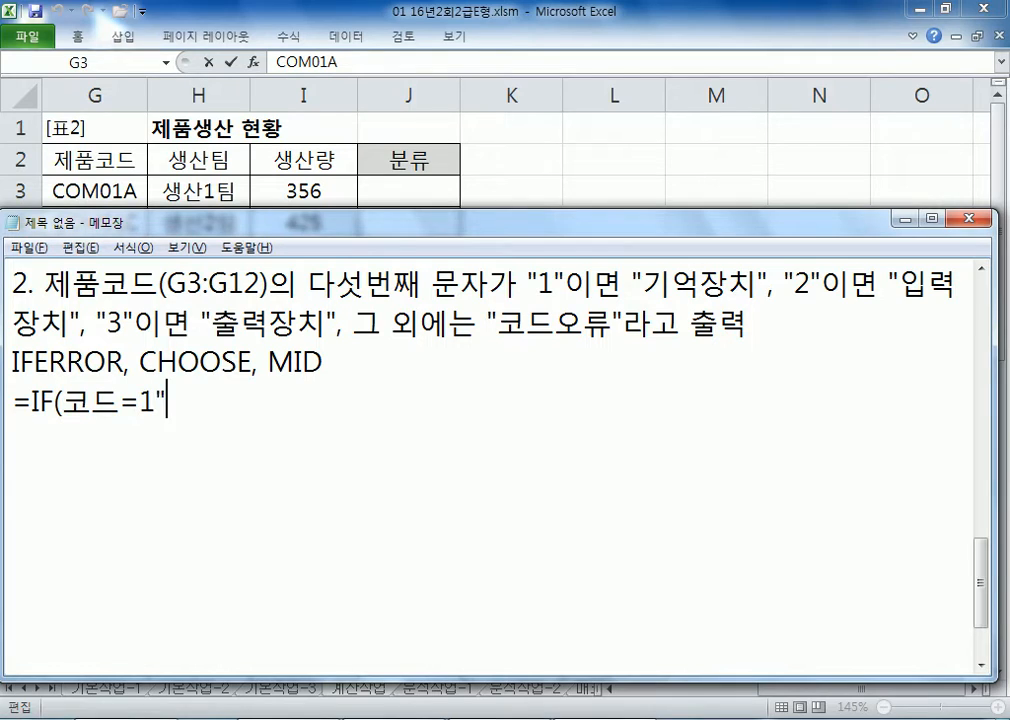
pyautogui.press('BackSpace')
pyautogui.press('BackSpace')
pyautogui.write('"1",')
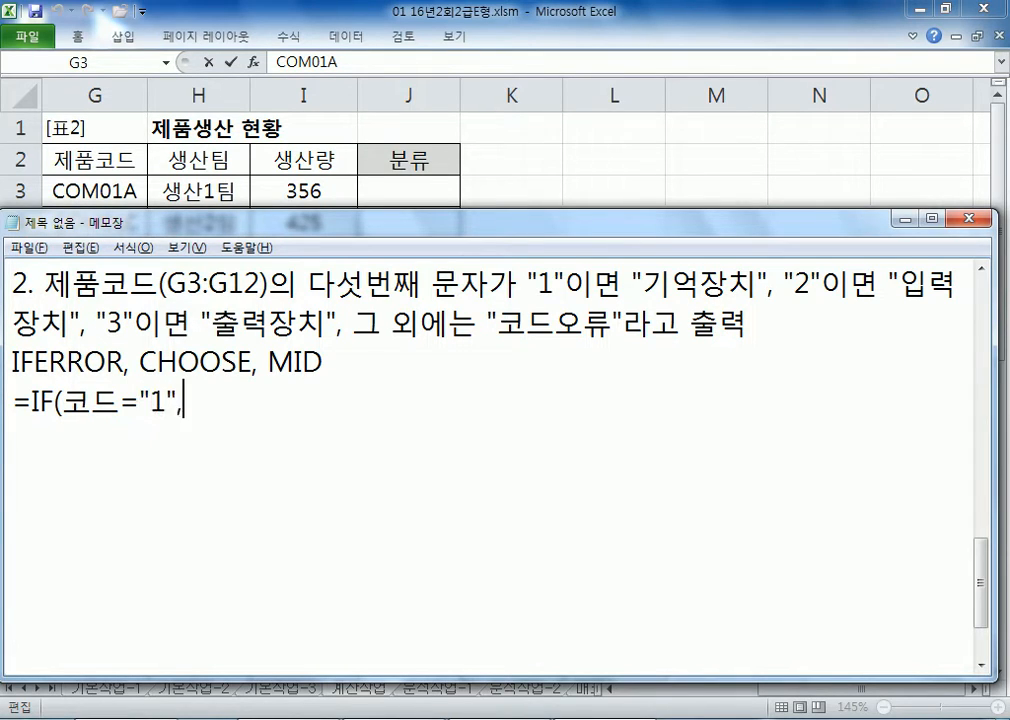
pyautogui.write(' "기억')
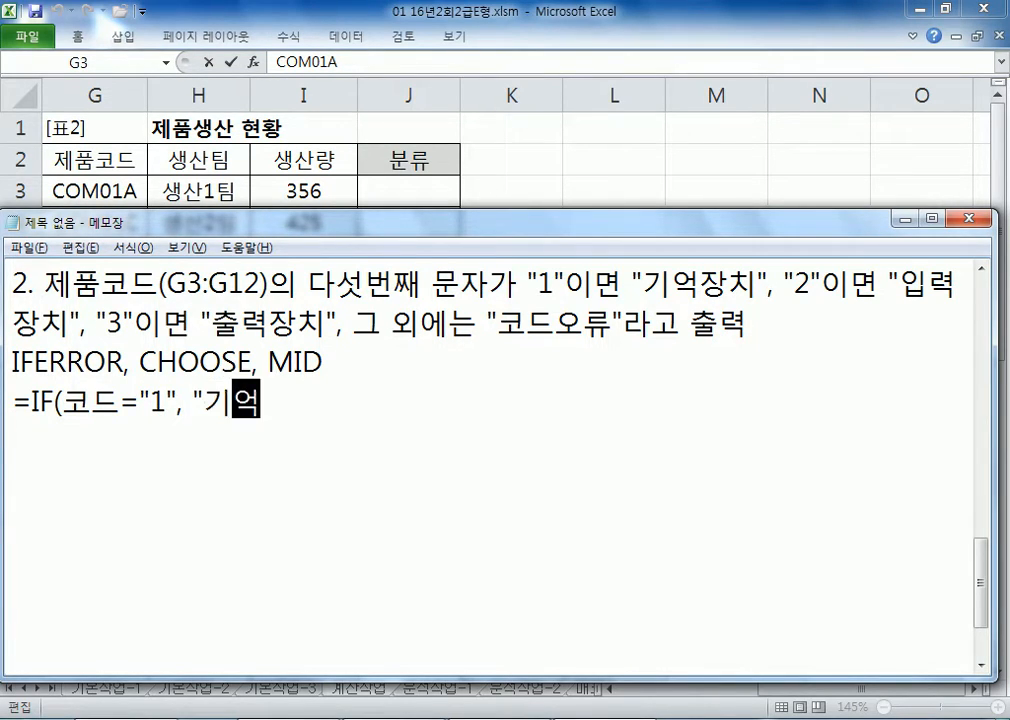
pyautogui.write('장치", ')
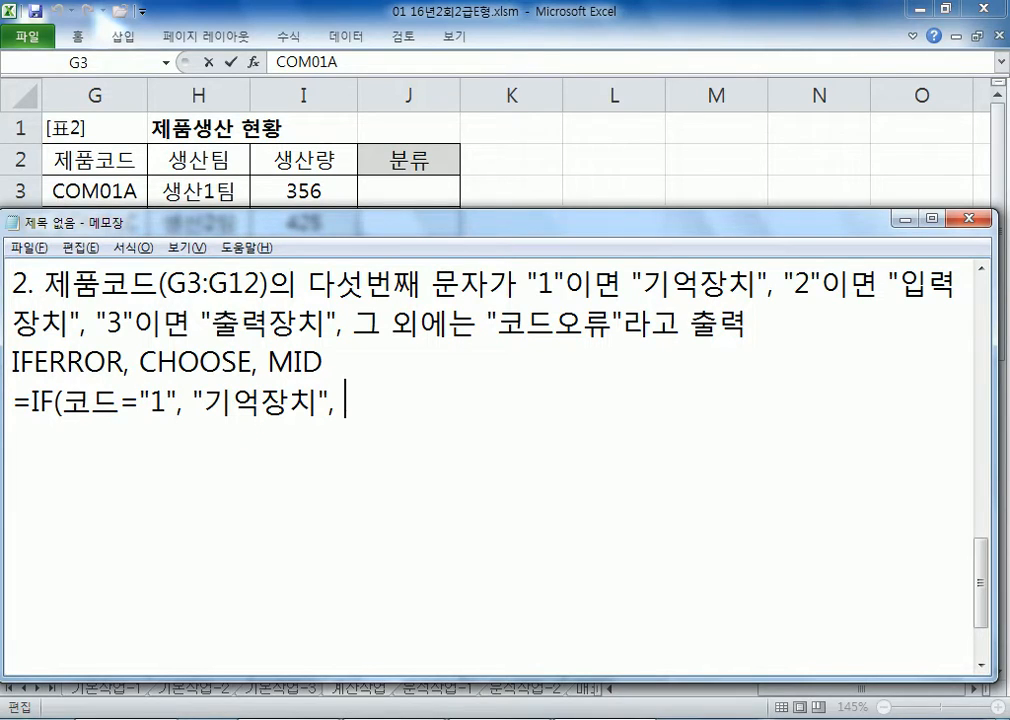
# Step: Continue the IF example with the second nested condition: IF(코드="2", "입력장치",
pyautogui.write('IF(코드')
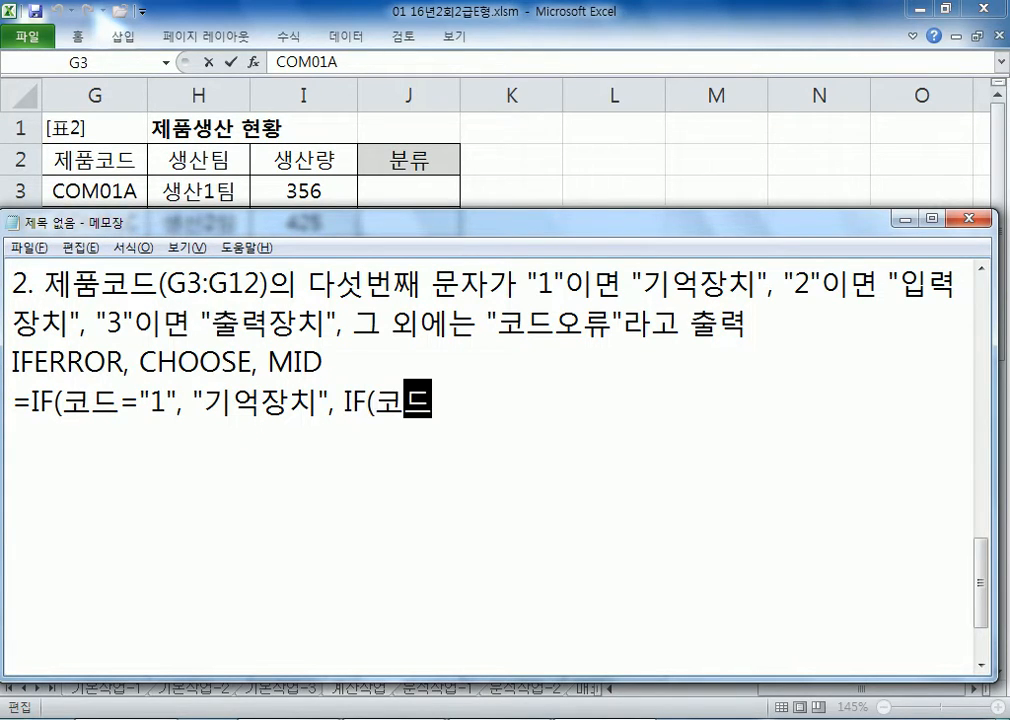
pyautogui.write('="2", "')
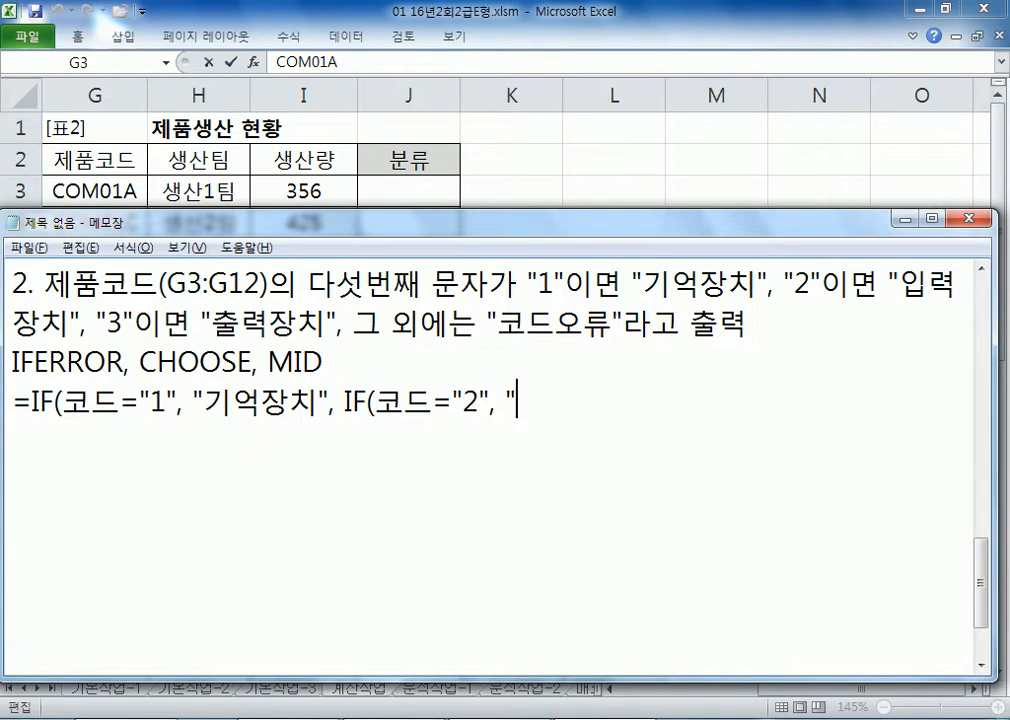
pyautogui.write('입력장')
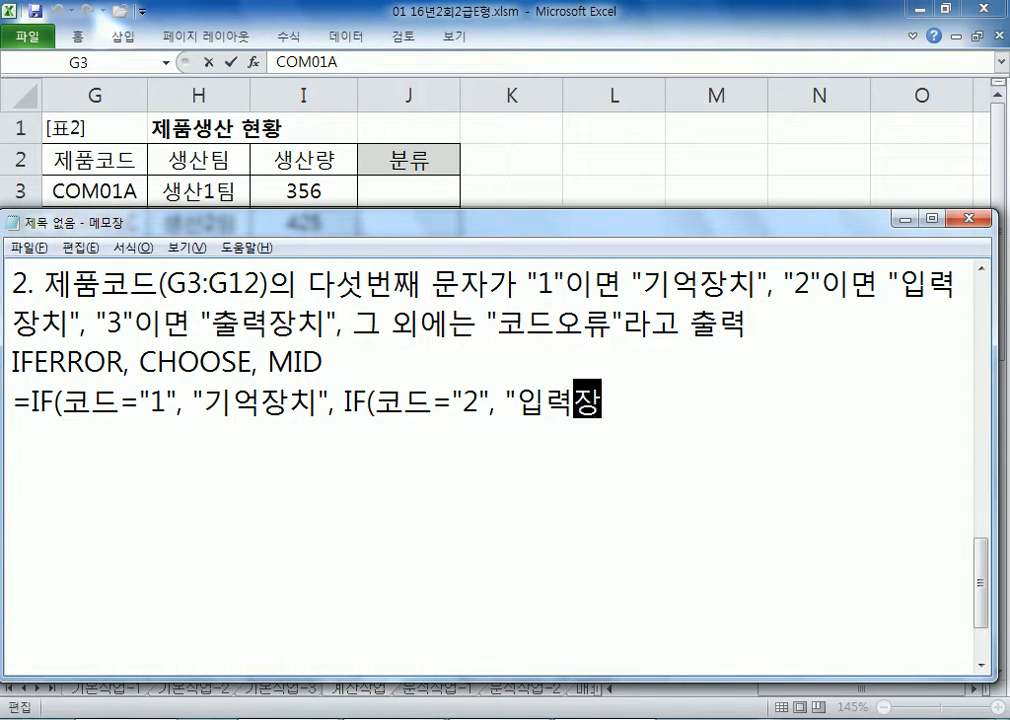
pyautogui.write('치", ')
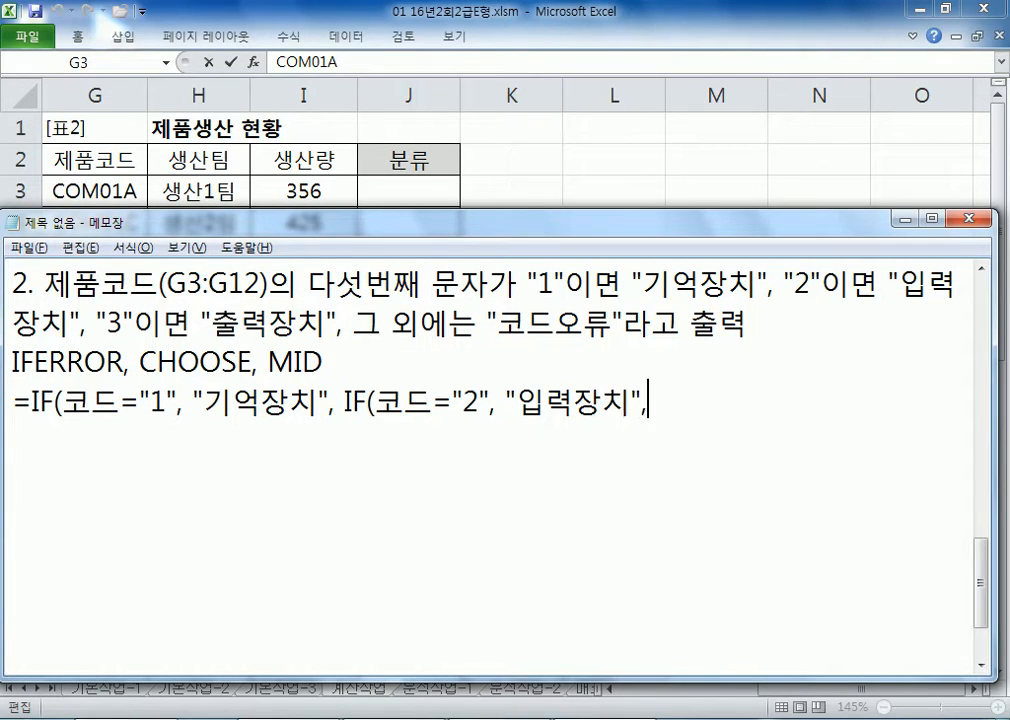
# Step: End the nested IF example with IF( .... and mark it with an X, then start a new line
pyautogui.write('IF( ....')
pyautogui.write('x')
pyautogui.press('BackSpace')
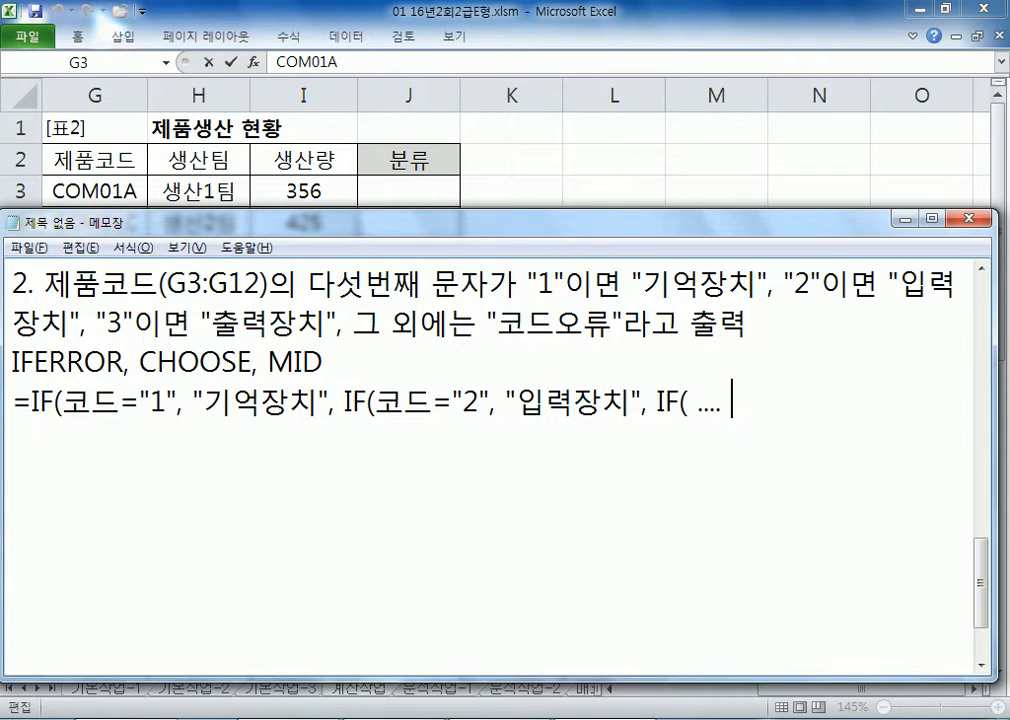
pyautogui.write('X')
pyautogui.press('Return')
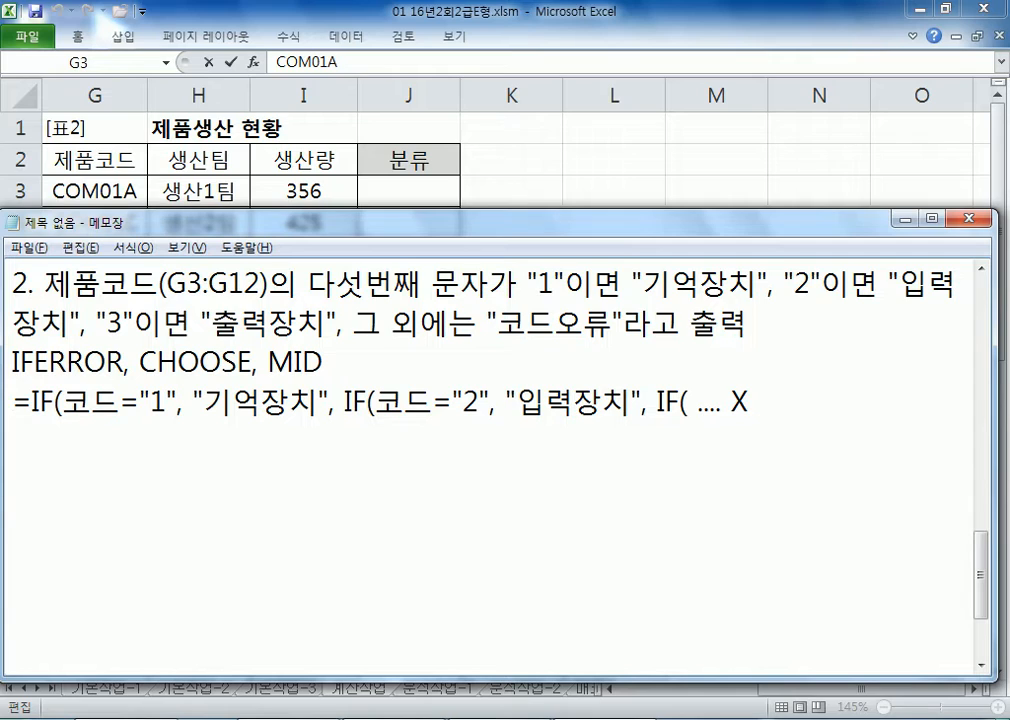
# Step: Begin the CHOOSE example on the new line with its index and first value: =CHOOSE(코드값, "기억장치"
pyautogui.write('=쵀')
pyautogui.press('BackSpace')
pyautogui.press('BackSpace')
pyautogui.write('=CHOOSE(')
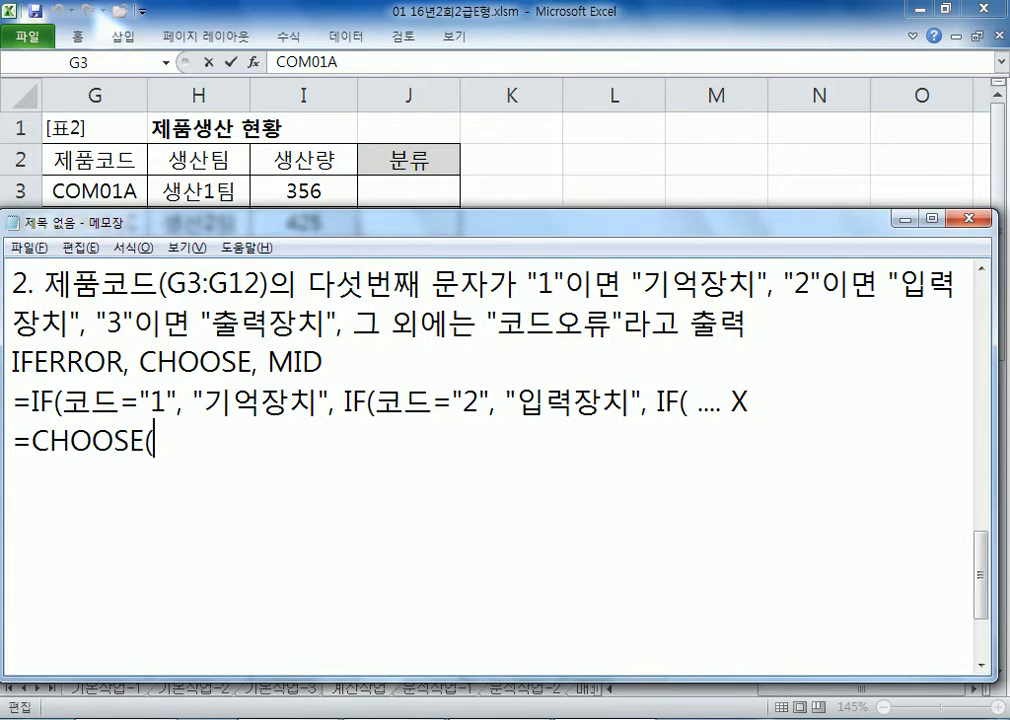
pyautogui.write(' ZH')
pyautogui.press('BackSpace')
pyautogui.press('BackSpace')
pyautogui.press('BackSpace')
pyautogui.press('Hangul')
pyautogui.write('코')
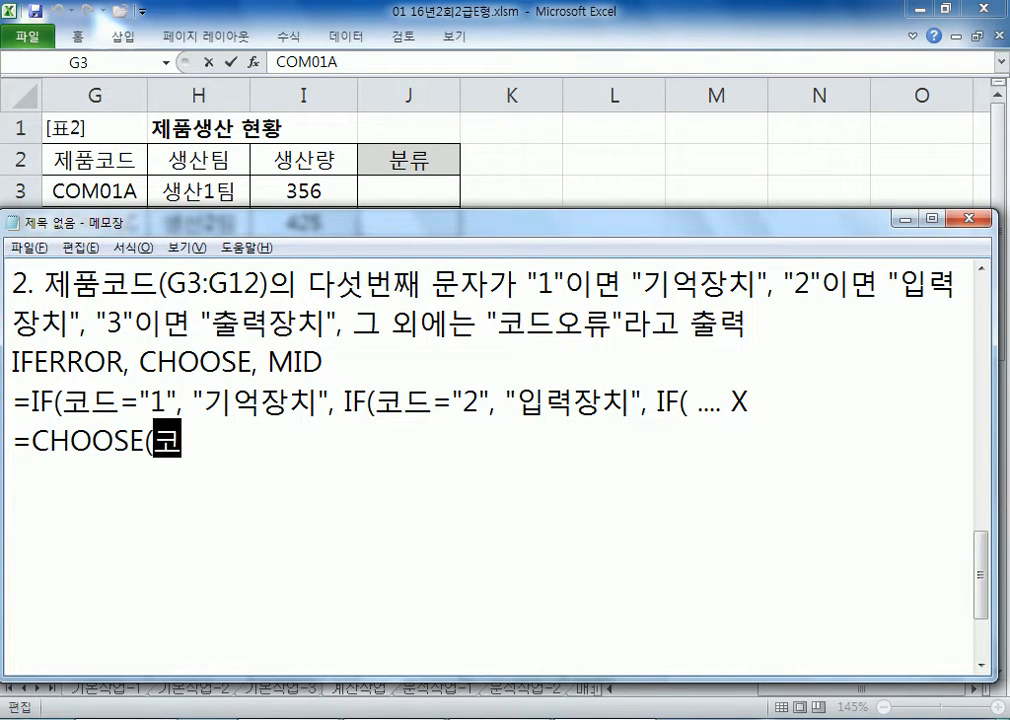
pyautogui.write('드값, "기억장')
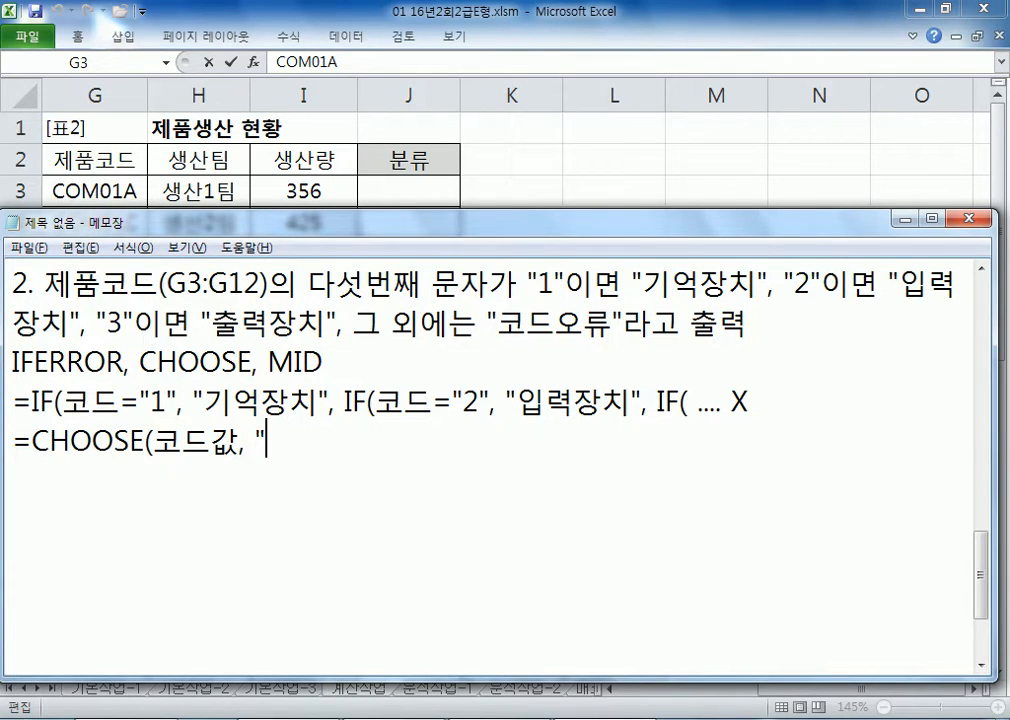
pyautogui.write('치"')
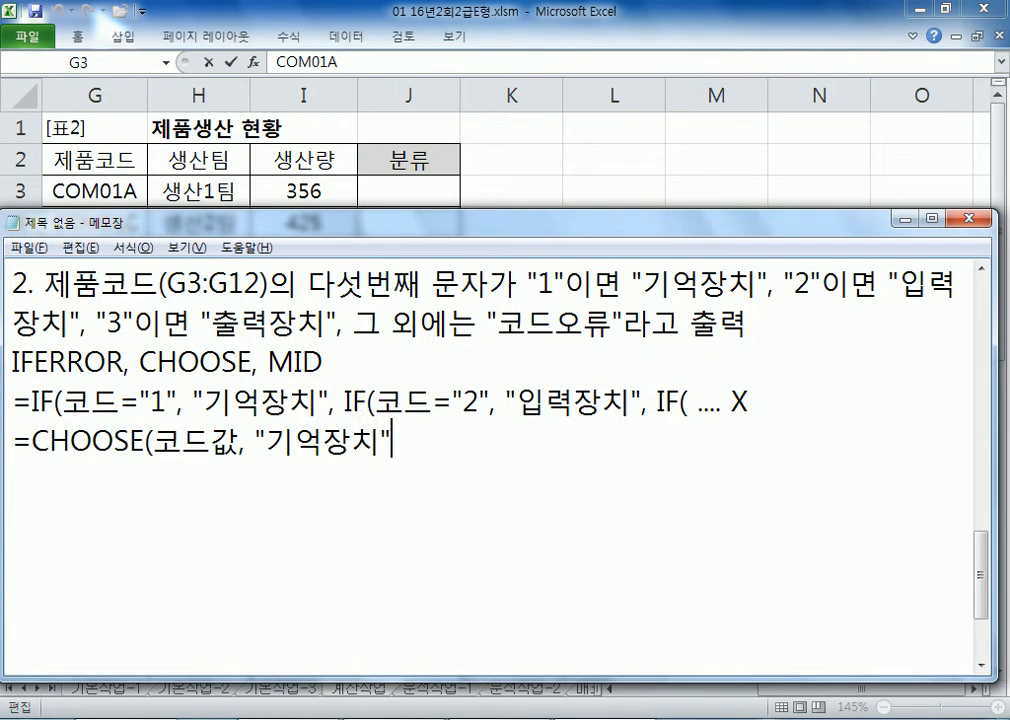
# Step: Complete the CHOOSE example with the remaining values "입력장치" and "출력장치" and a closing parenthesis
pyautogui.write(', "이력')
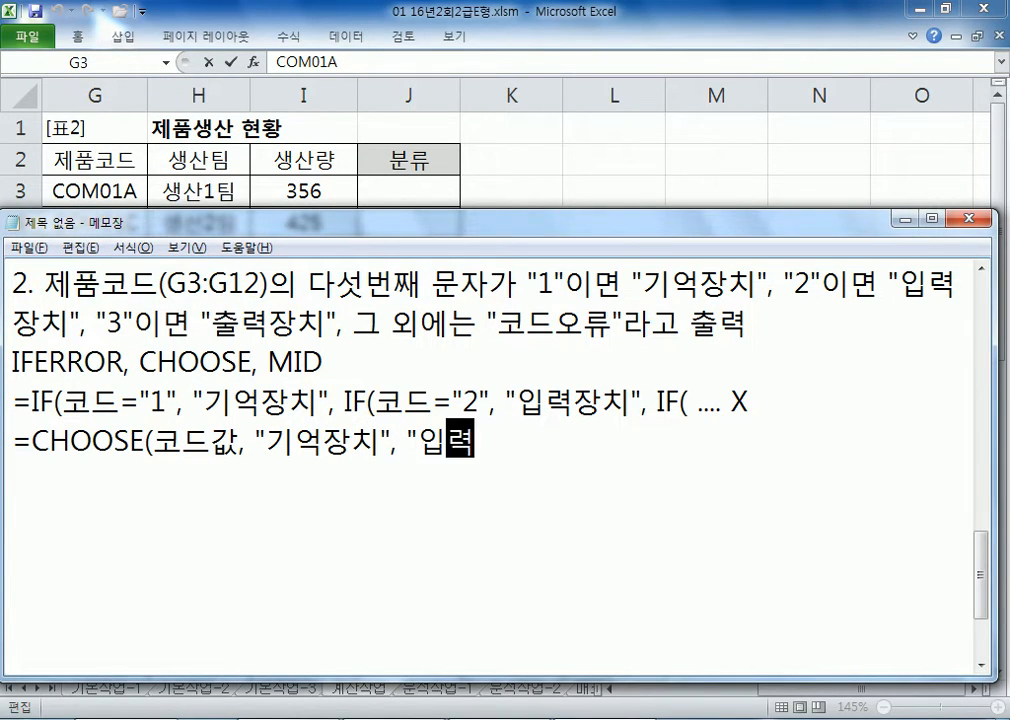
pyautogui.write('장치", "')
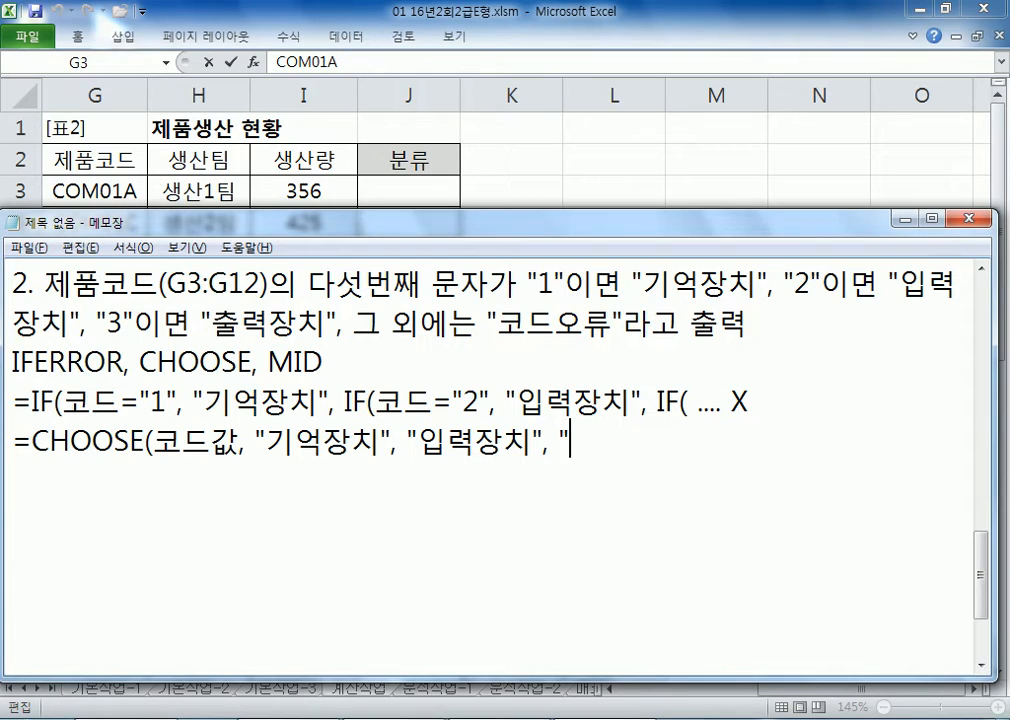
pyautogui.write('출력장ㅊ')
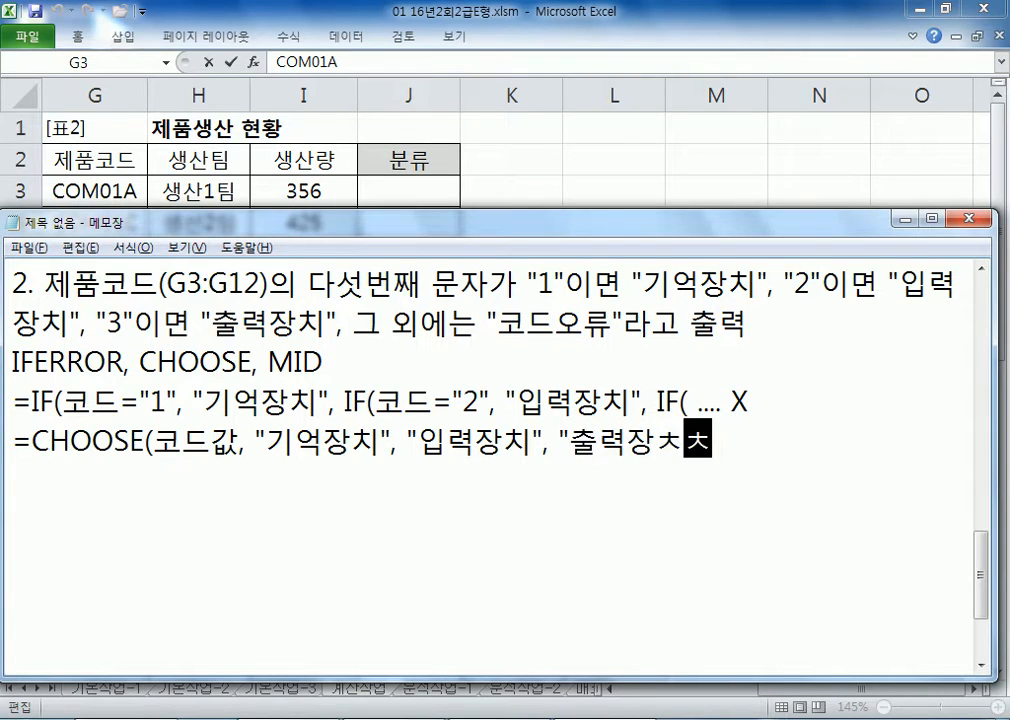
pyautogui.write('ㅣ")')
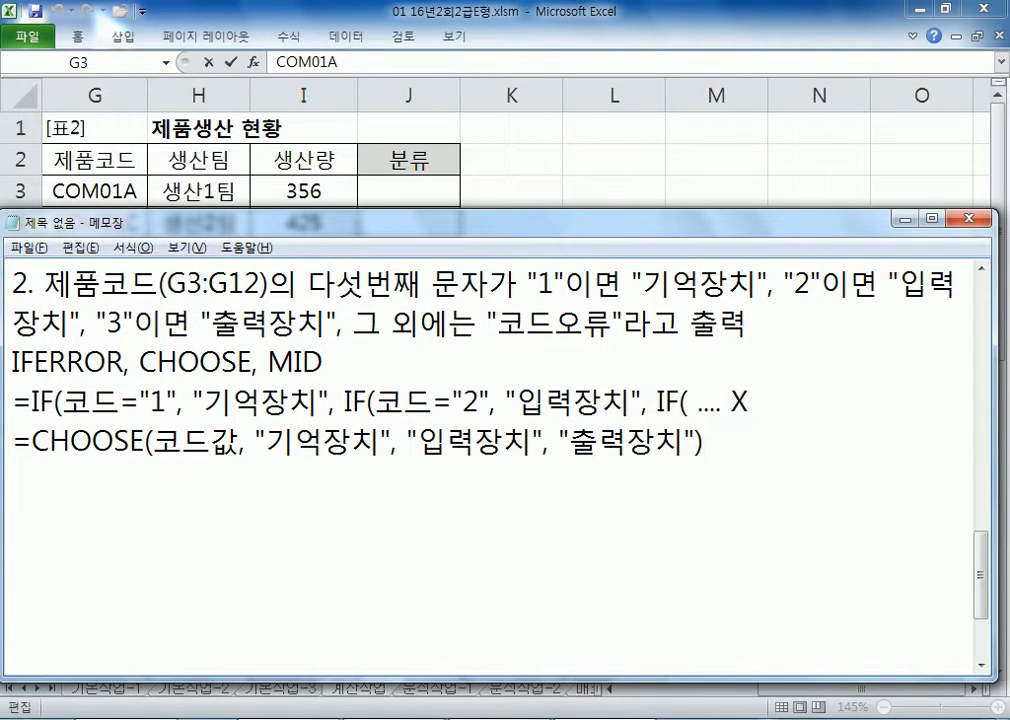
# Step: Highlight the 코드값 argument of the CHOOSE example and compare it with the fifth character of the product codes in Excel
pyautogui.moveTo(266, 436); pyautogui.dragTo(316, 436)
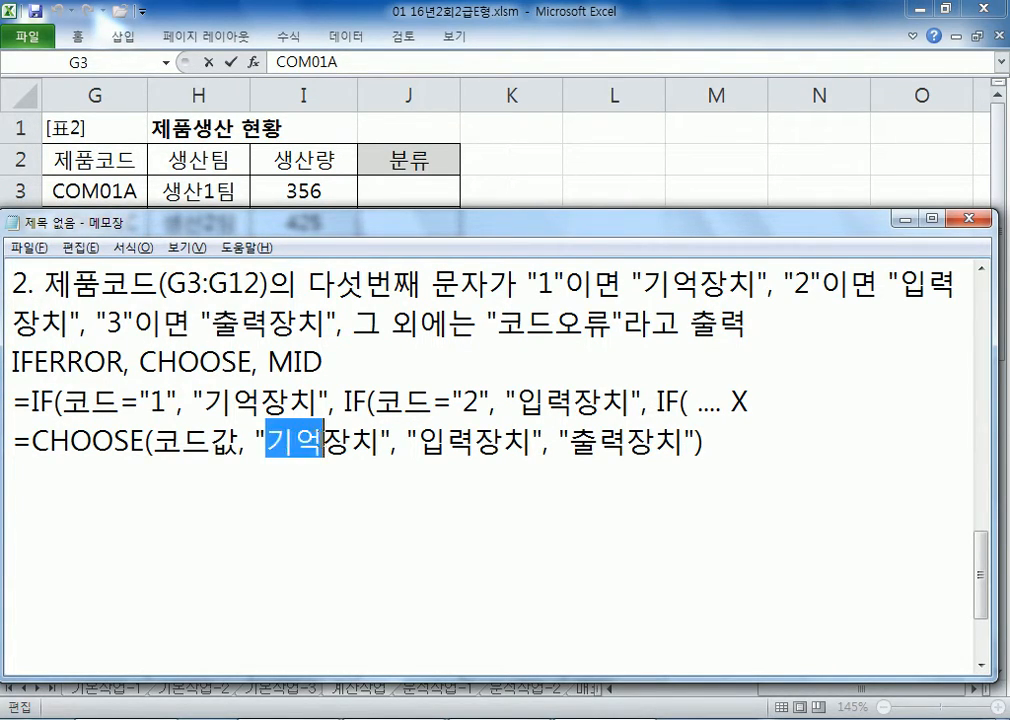
pyautogui.moveTo(241, 441); pyautogui.dragTo(154, 441)
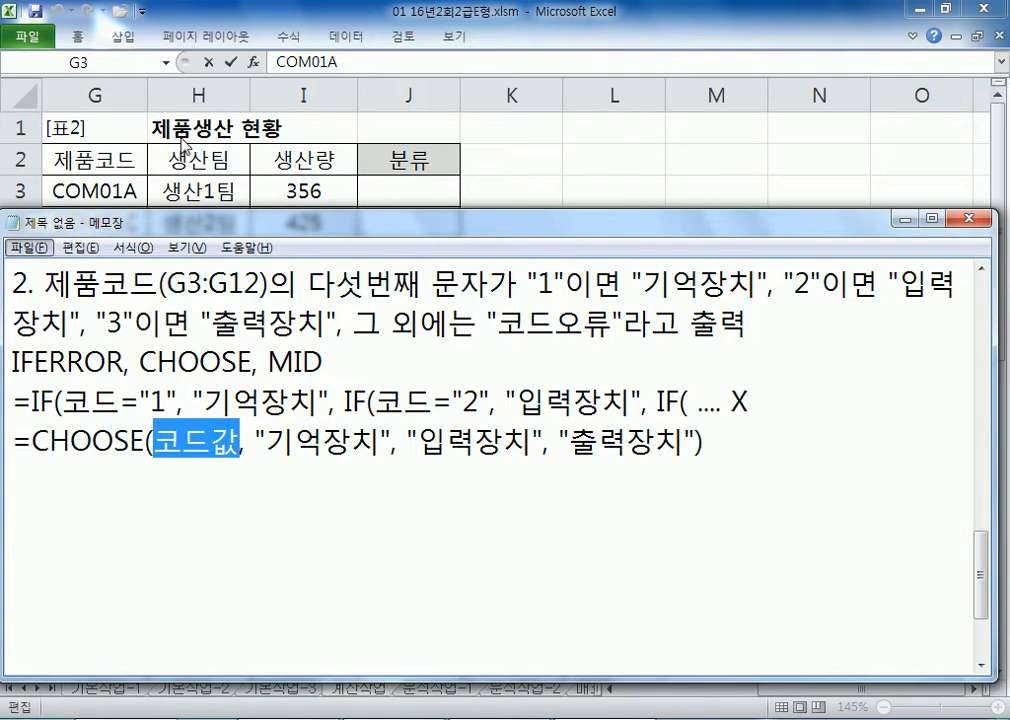
pyautogui.click(200, 191)
pyautogui.hotkey('alt', 'Tab')
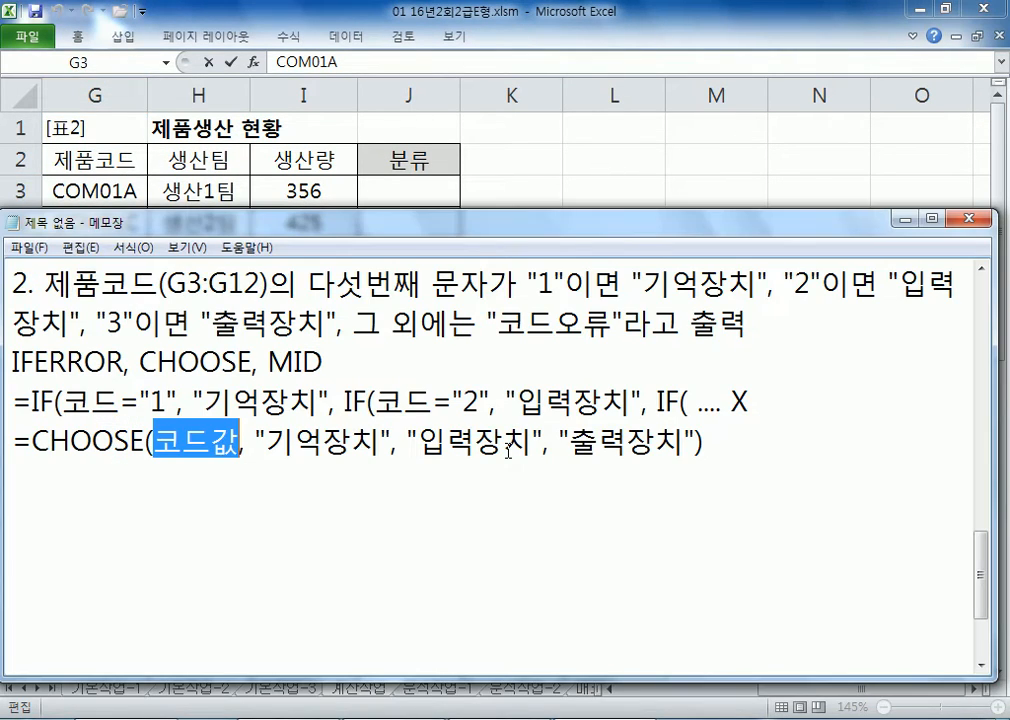
pyautogui.hotkey('alt', 'Tab')
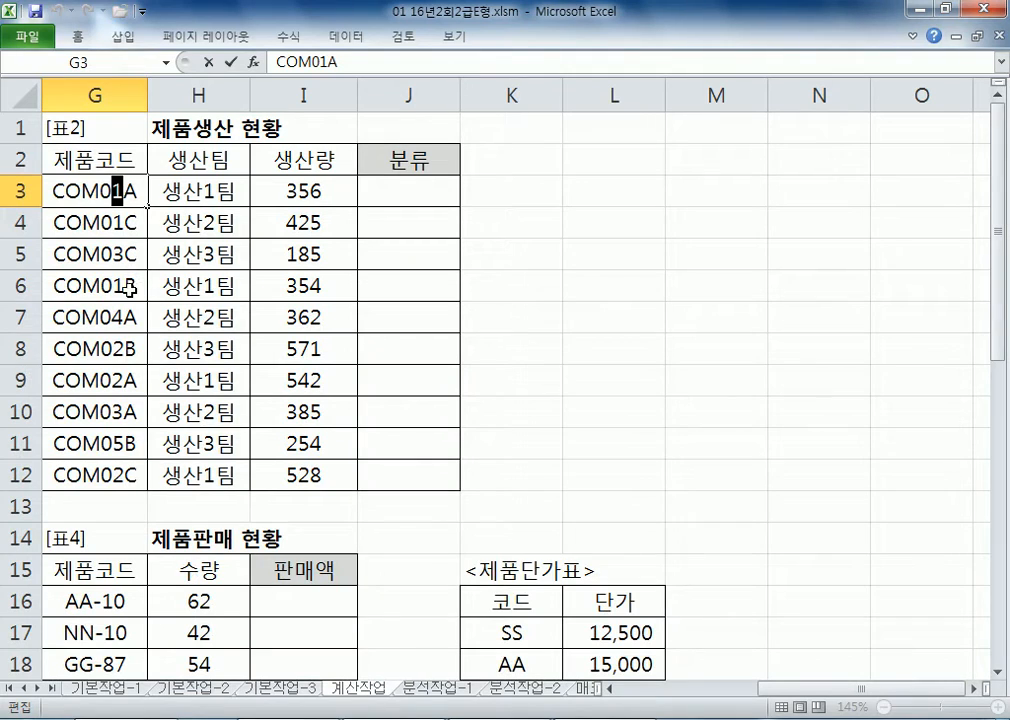
pyautogui.hotkey('alt', 'Tab')
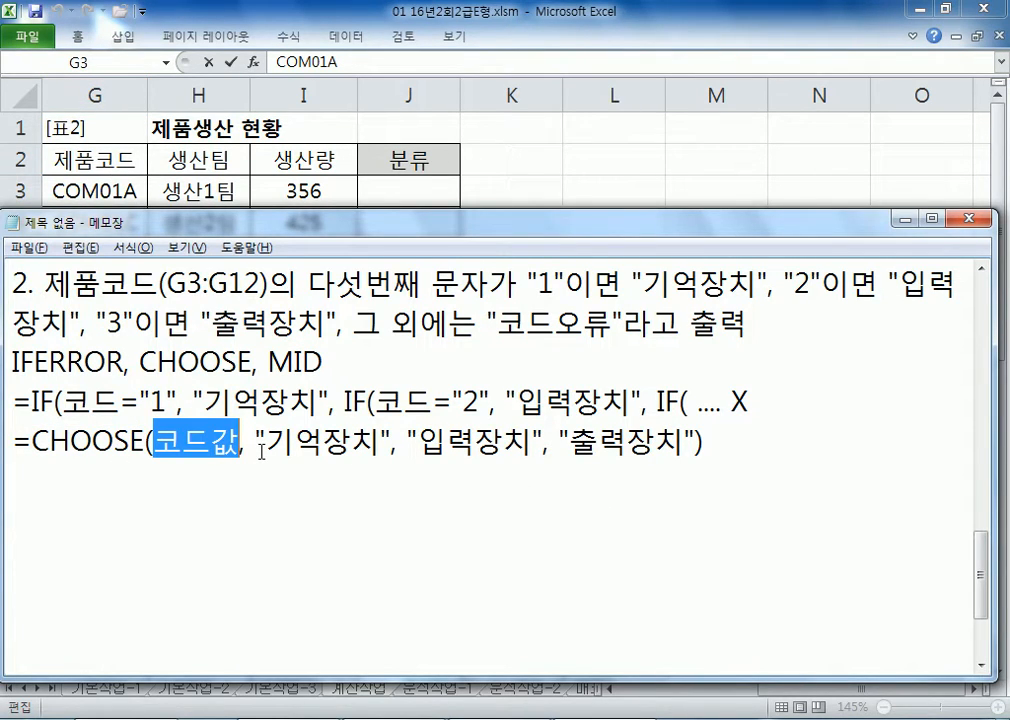
# Step: Try extending the CHOOSE example with repeated "코드오류" values after "출력장치", and delete the added values again
pyautogui.hotkey('alt', 'Tab')
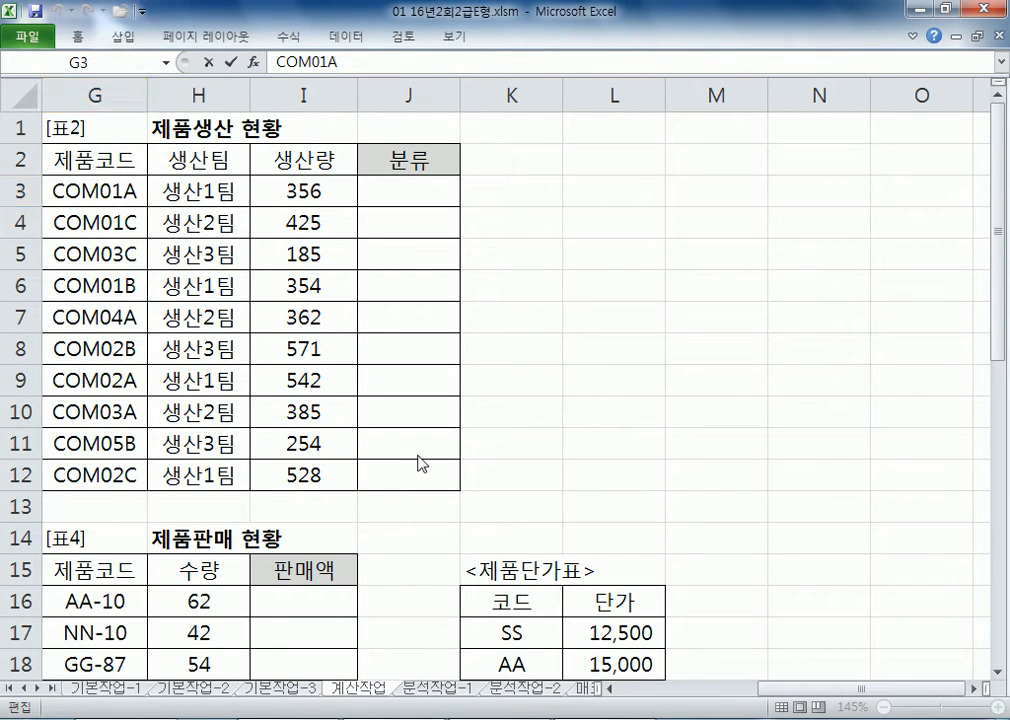
pyautogui.hotkey('alt', 'Tab')
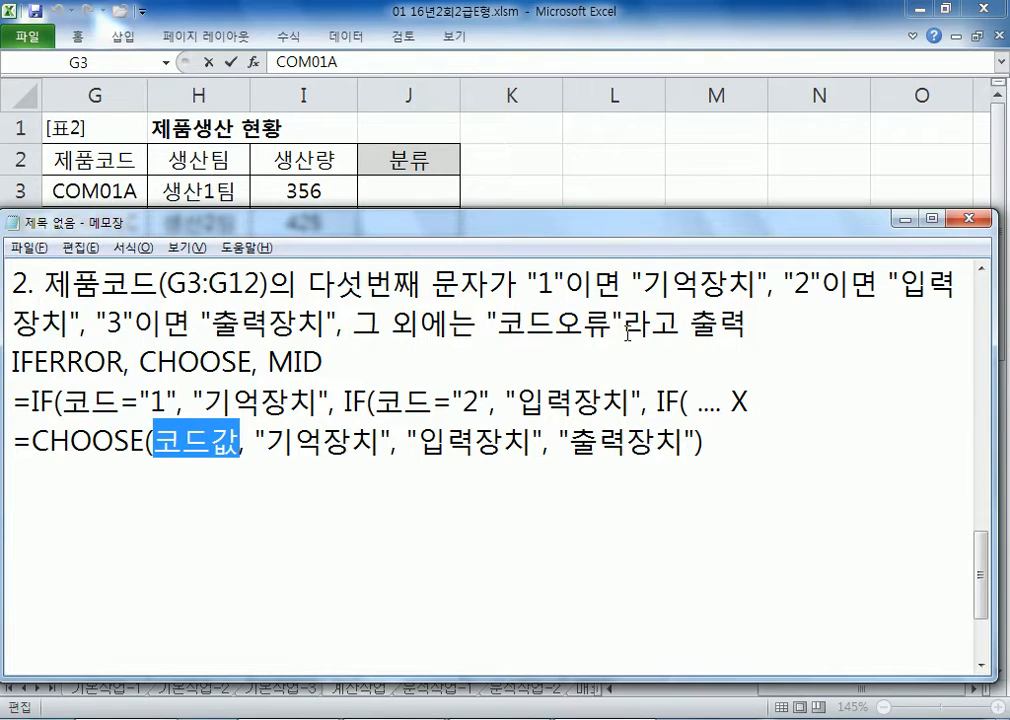
pyautogui.click(843, 460)
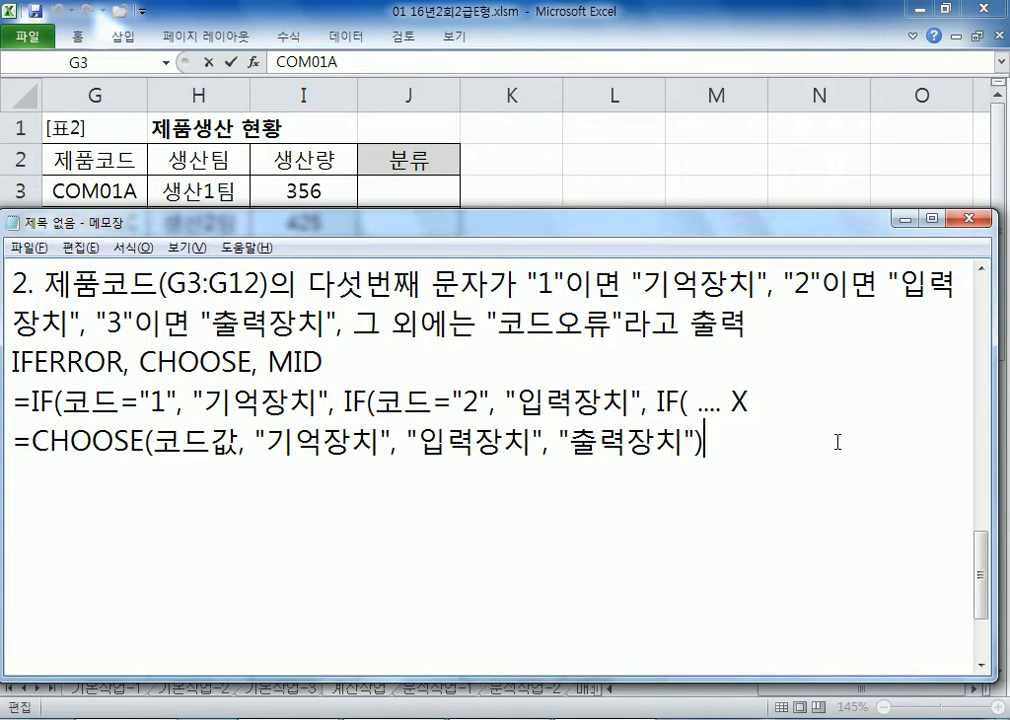
pyautogui.press('Left')
pyautogui.write(', "코드')
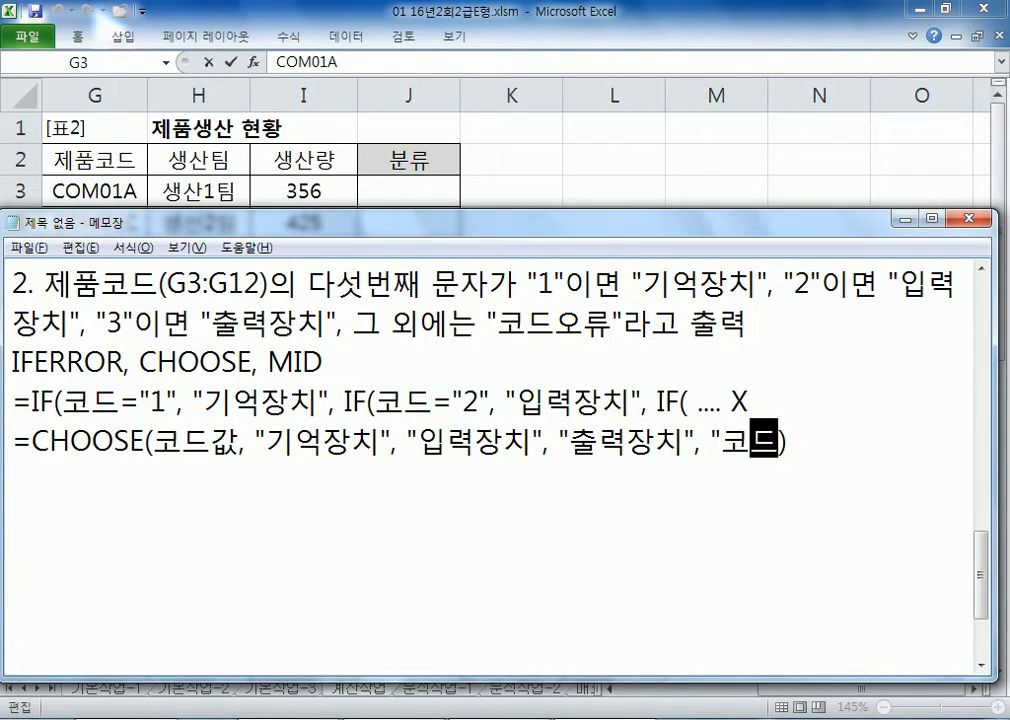
pyautogui.write('오류",')
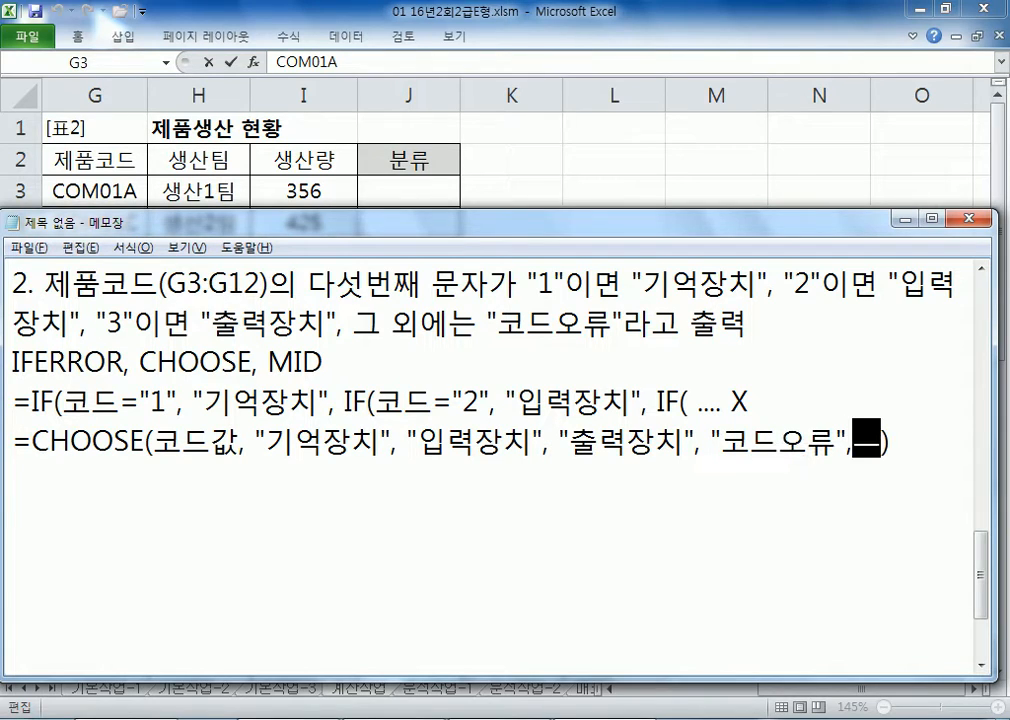
pyautogui.write(' "코드올')
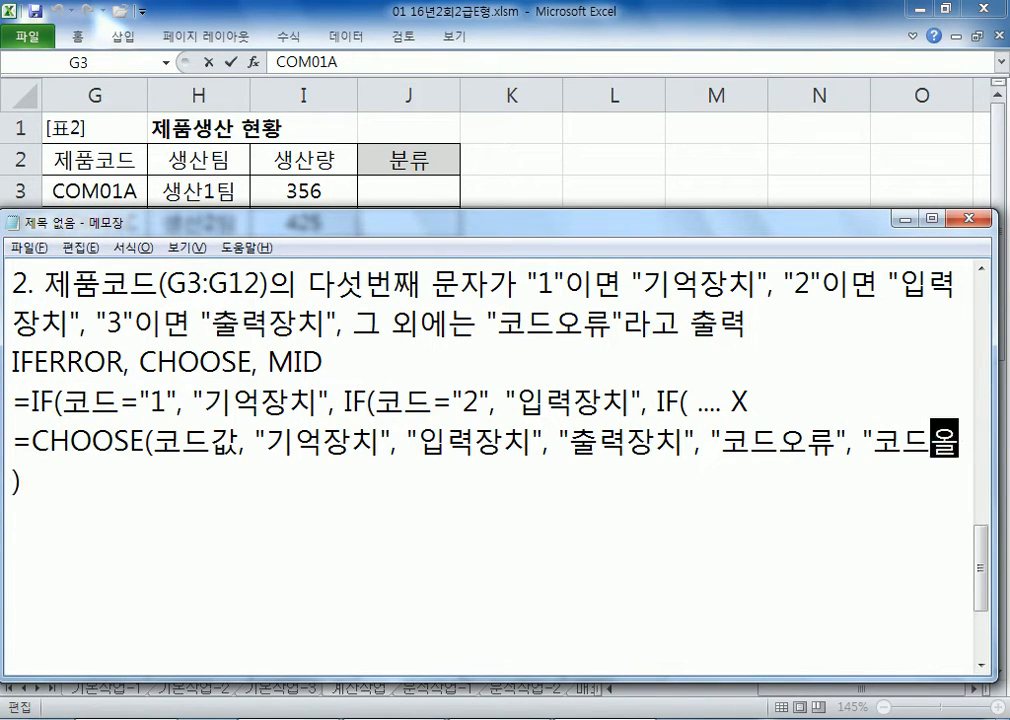
pyautogui.write('류" ㅡ')
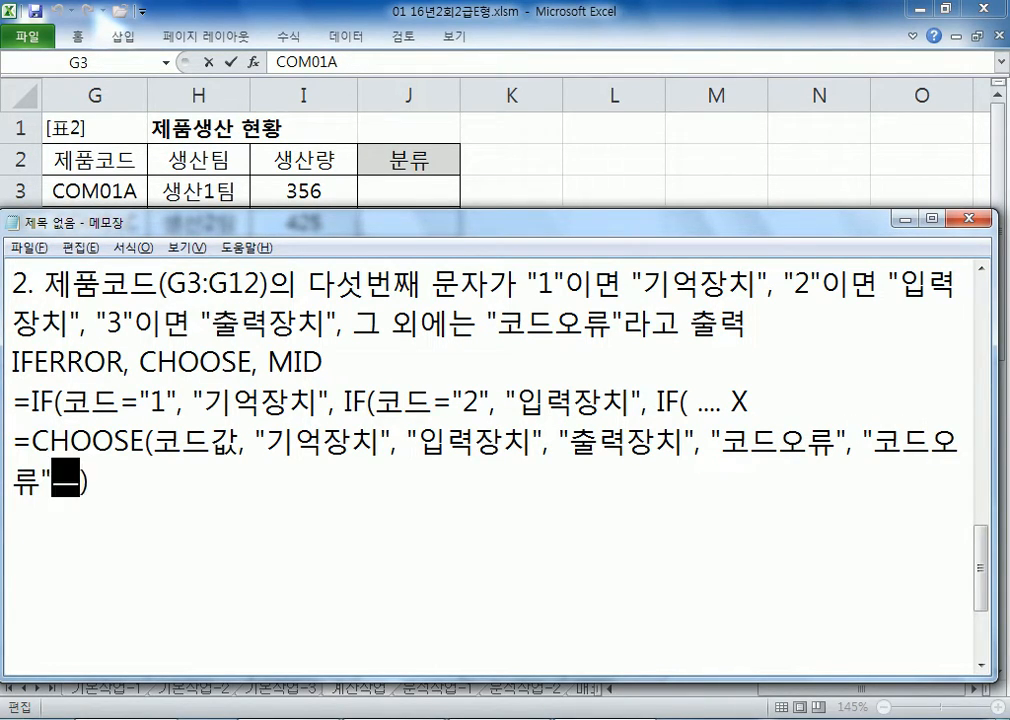
pyautogui.press('BackSpace')
pyautogui.write(', "ㅋ')
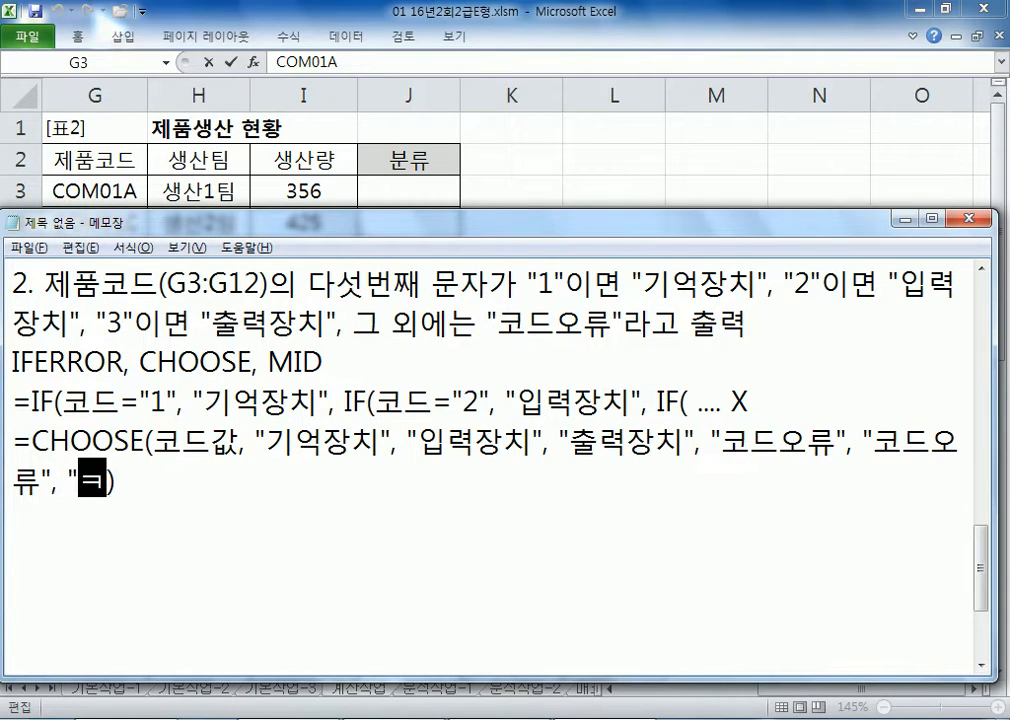
pyautogui.write('코드오류"')
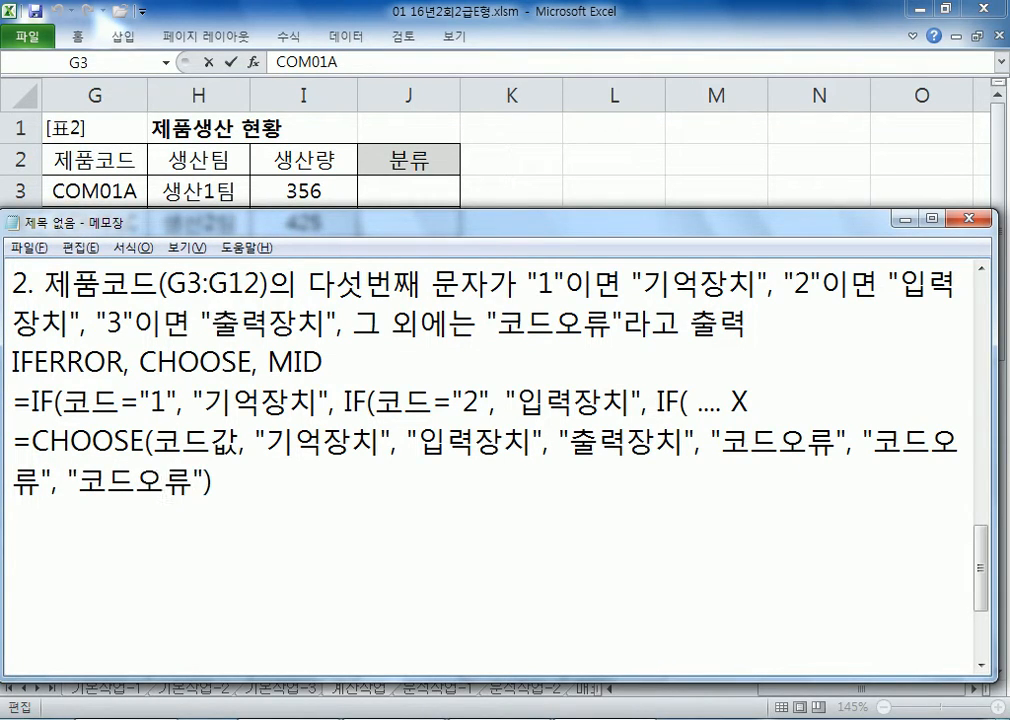
pyautogui.write(',,,')
pyautogui.moveTo(222, 483); pyautogui.dragTo(699, 441)
pyautogui.press('Delete')
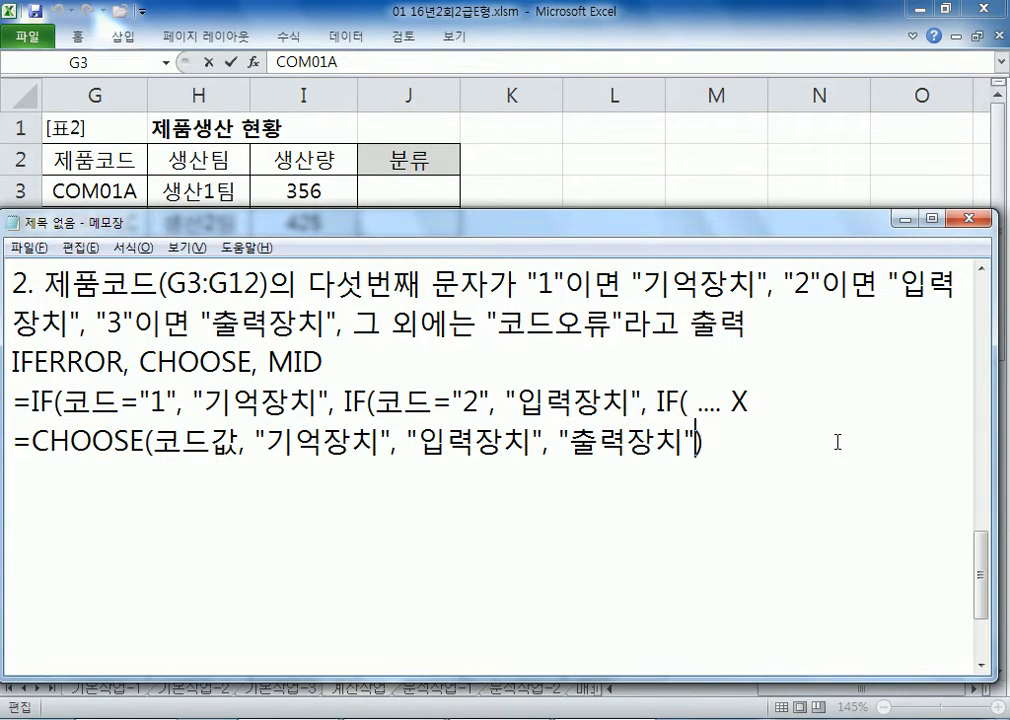
# Step: Copy the CHOOSE example and start a new line with =IFEEROR( followed by the pasted copy and a comma
pyautogui.click(837, 442)
pyautogui.press('Return')
pyautogui.hotkey('shift', 'Up')
pyautogui.hotkey('ctrl', 'c')
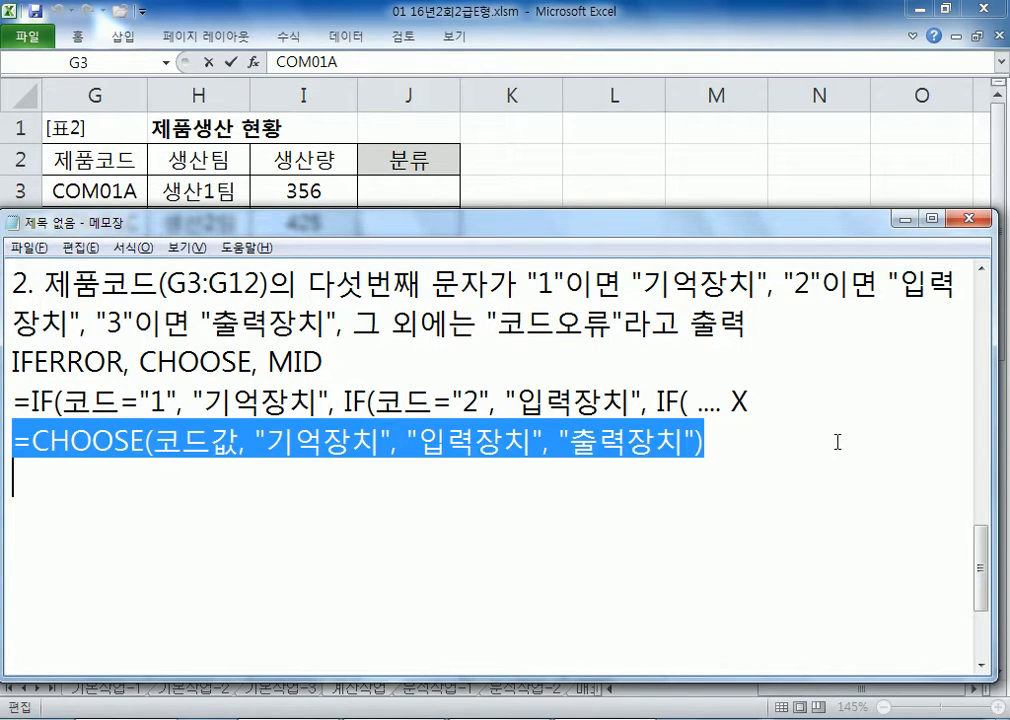
pyautogui.press('Down')
pyautogui.write('=')
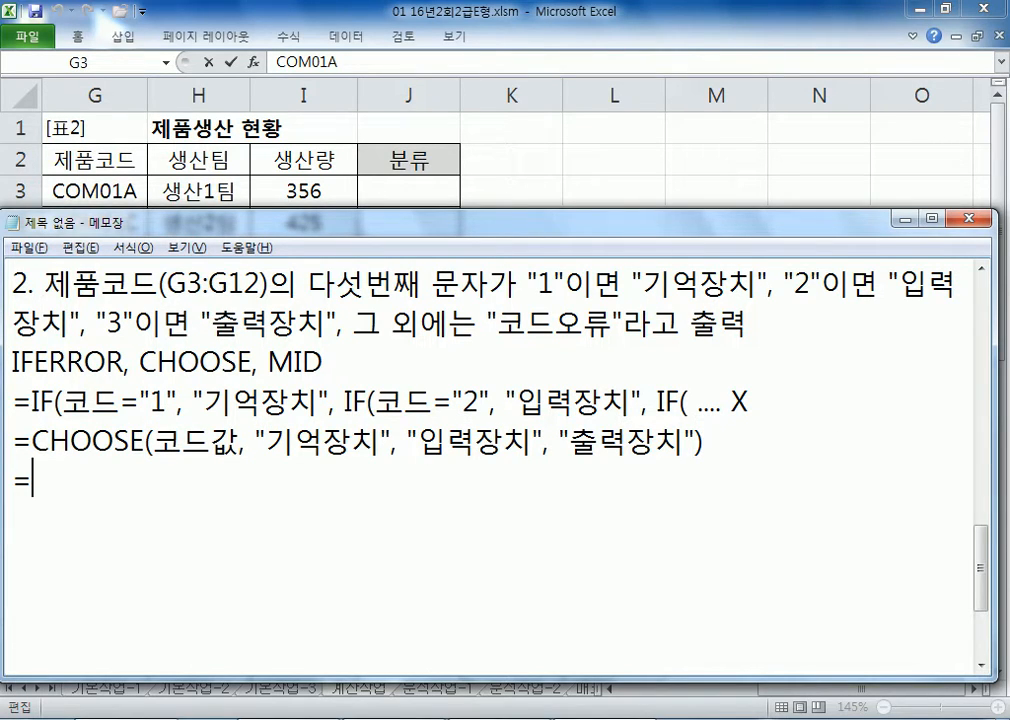
pyautogui.write('IFEEROR(')
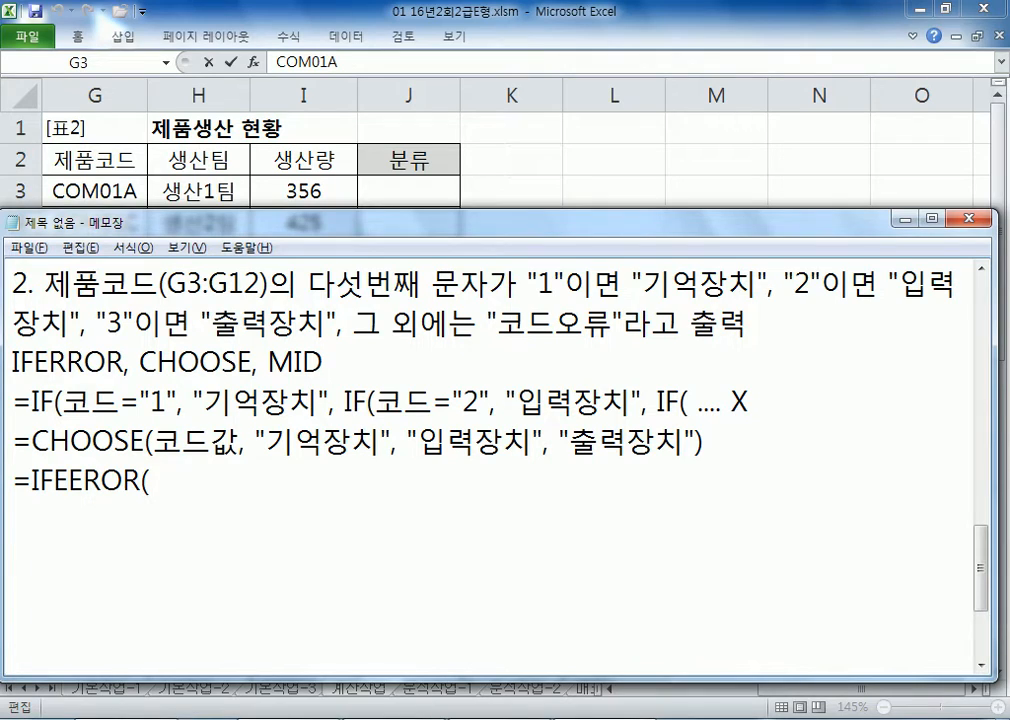
pyautogui.hotkey('ctrl', 'v')
pyautogui.press('BackSpace')
pyautogui.write(',')
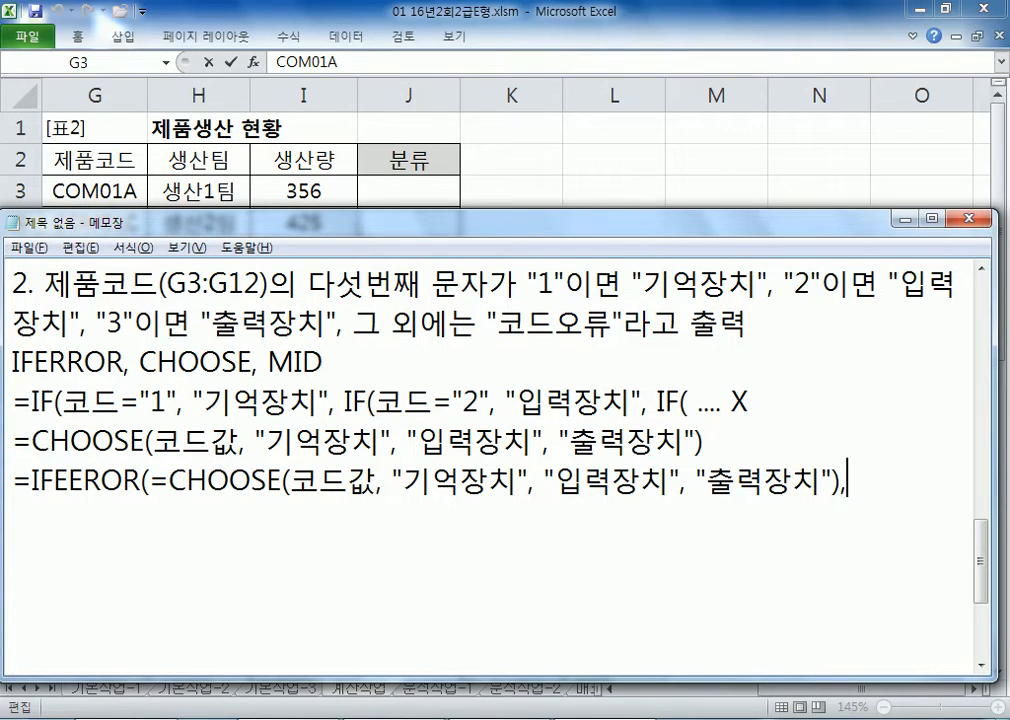
# Step: Complete the IFEEROR formula with "코드오류" and a closing parenthesis, and remove the extra equals sign before the nested CHOOSE
pyautogui.write(' "ZHEMD')
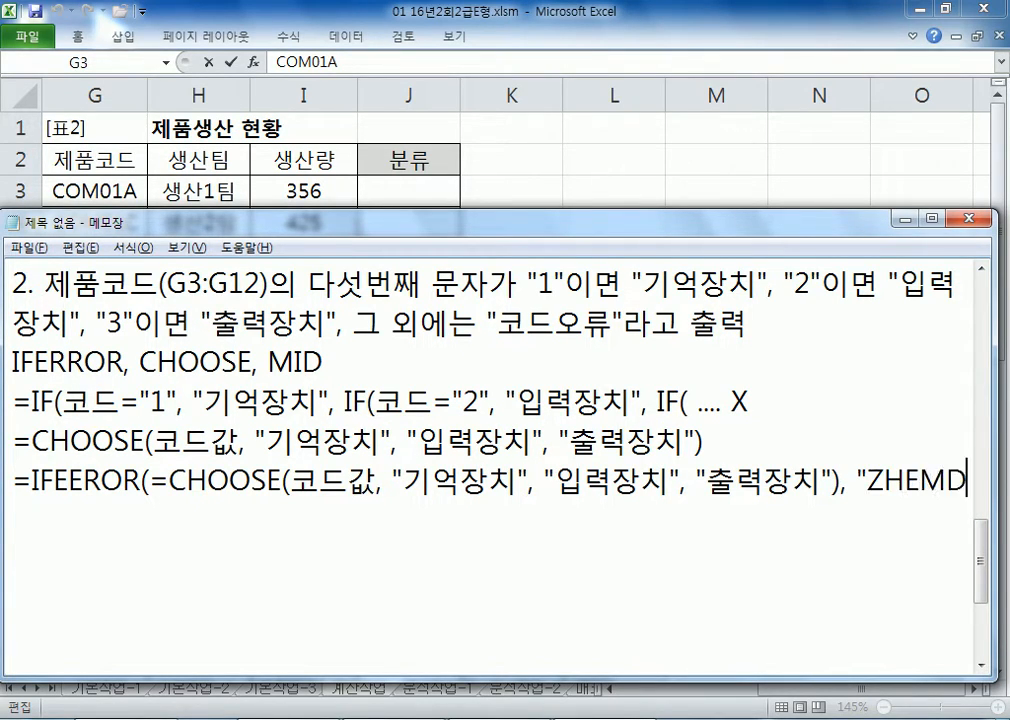
pyautogui.press('BackSpace')
pyautogui.press('BackSpace')
pyautogui.press('BackSpace')
pyautogui.press('BackSpace')
pyautogui.press('BackSpace')
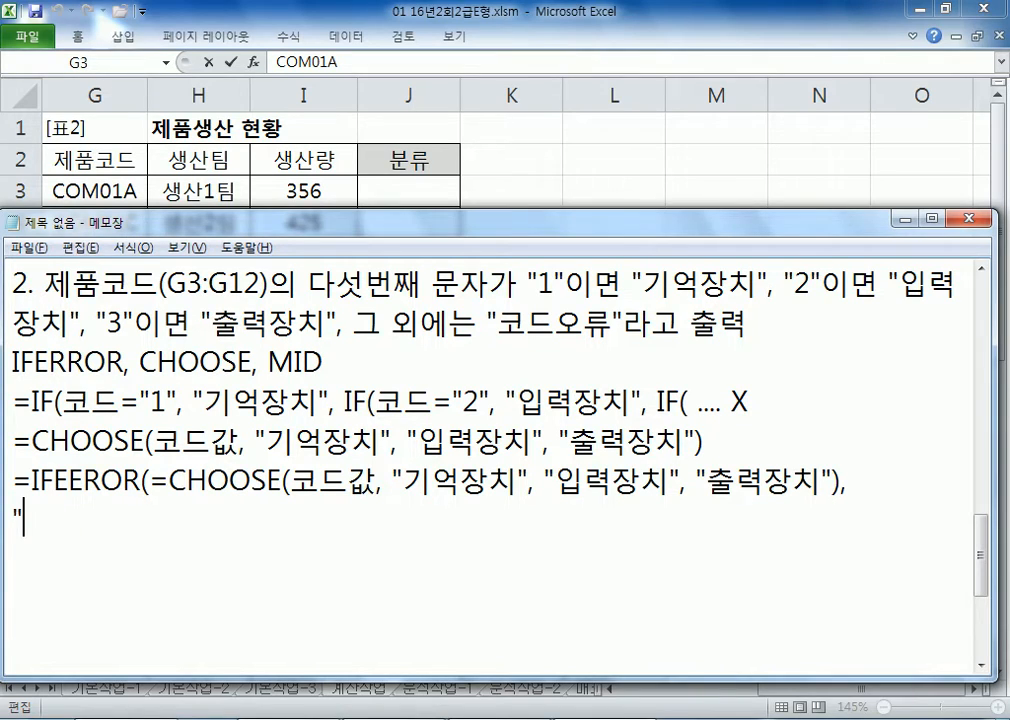
pyautogui.write('코드오류")')
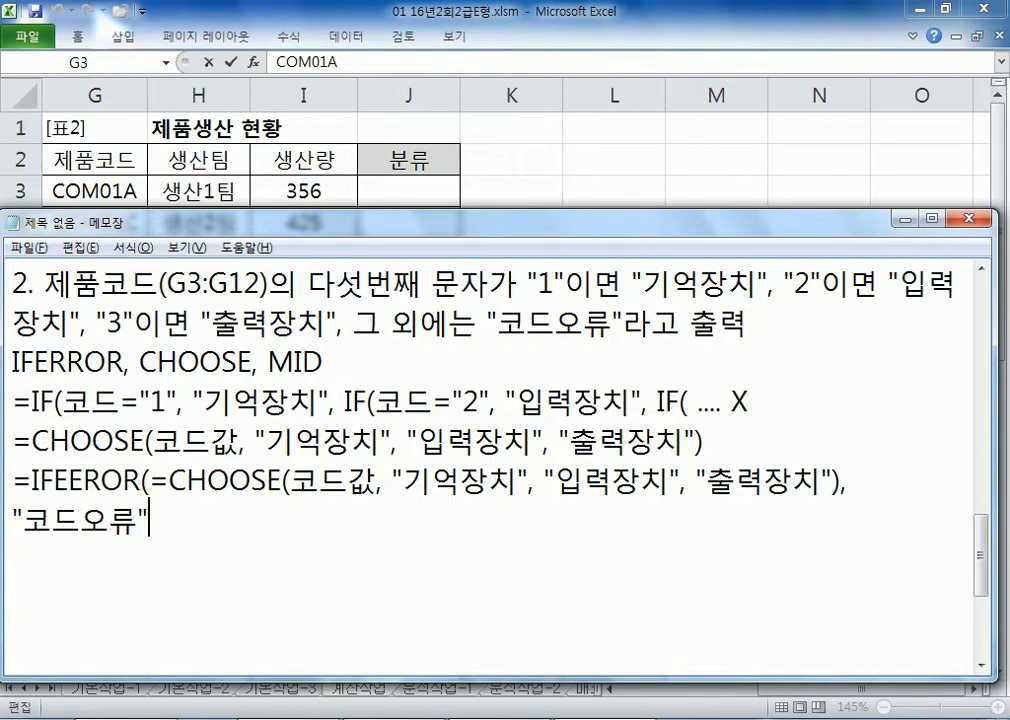
pyautogui.press('Up')
pyautogui.press('BackSpace')
pyautogui.press('Down')
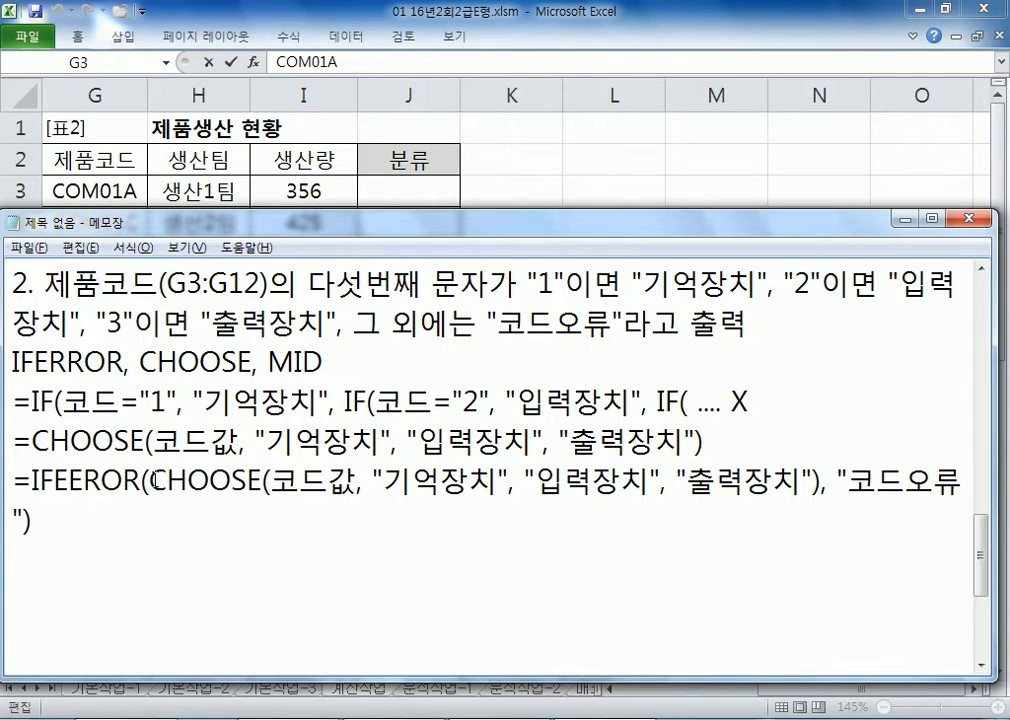
# Step: Examine the formula's parts in turn by highlighting the CHOOSE expression, 코드값, the three device values, the error function name and "코드오류"
pyautogui.moveTo(150, 481); pyautogui.dragTo(622, 478)
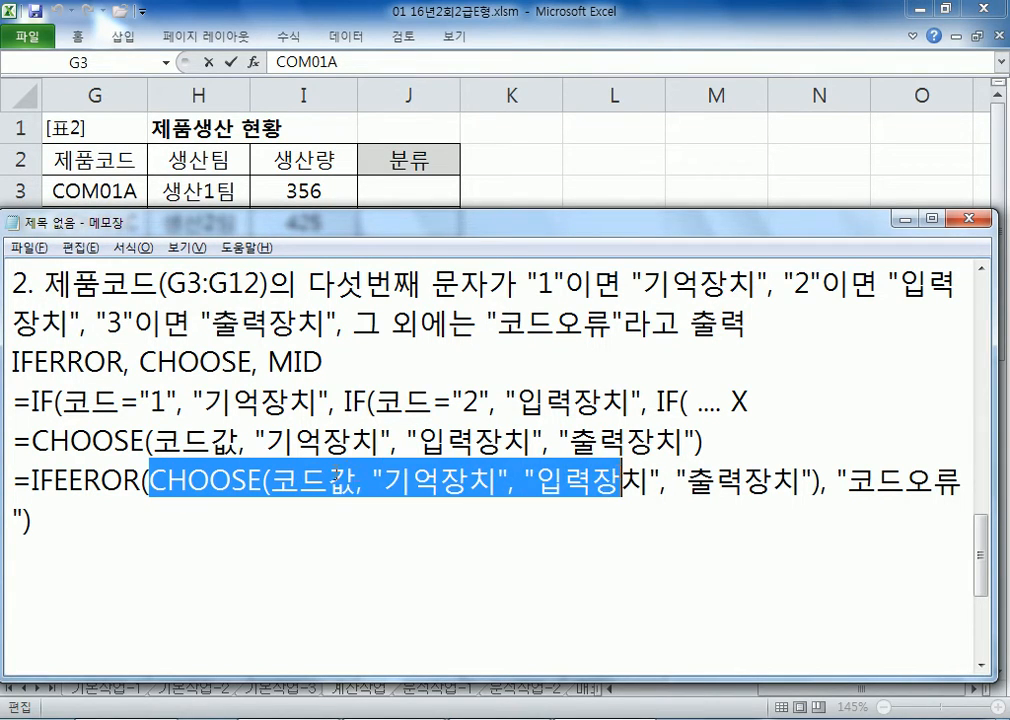
pyautogui.doubleClick(348, 482)
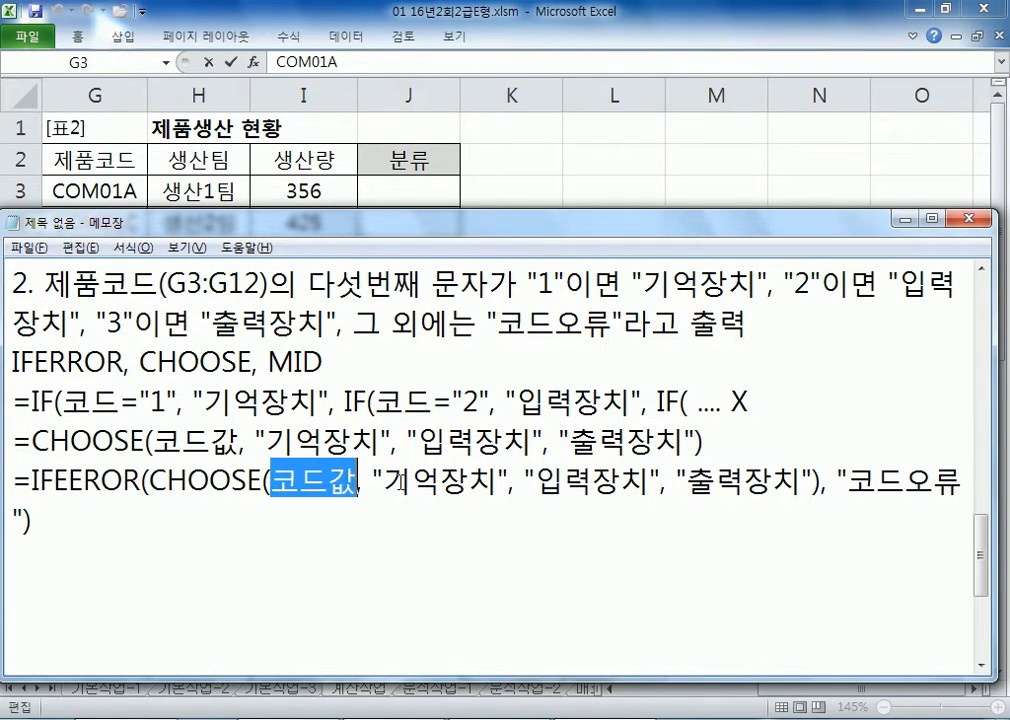
pyautogui.moveTo(413, 482); pyautogui.dragTo(468, 482)
pyautogui.moveTo(535, 482); pyautogui.dragTo(801, 482)
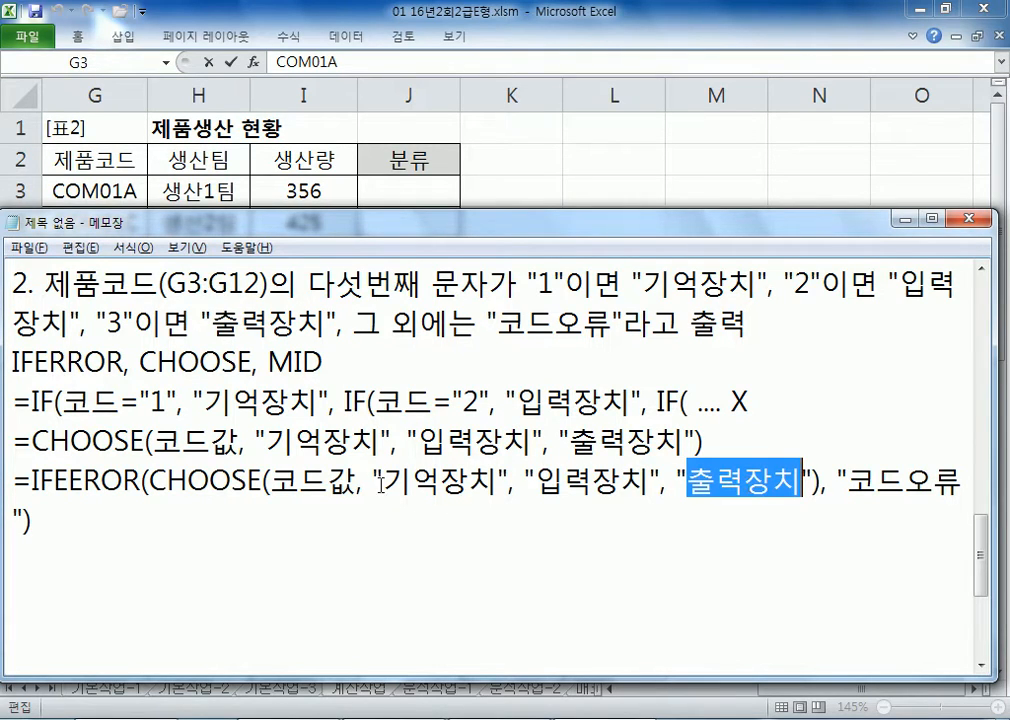
pyautogui.moveTo(383, 482); pyautogui.dragTo(800, 482)
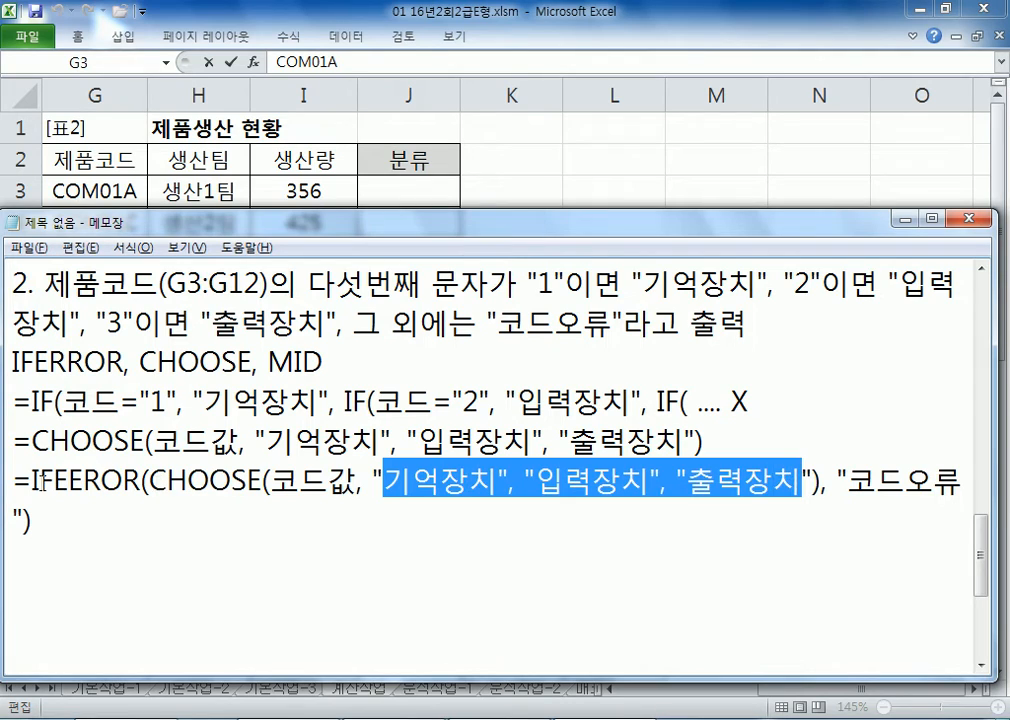
pyautogui.moveTo(31, 482); pyautogui.dragTo(124, 482)
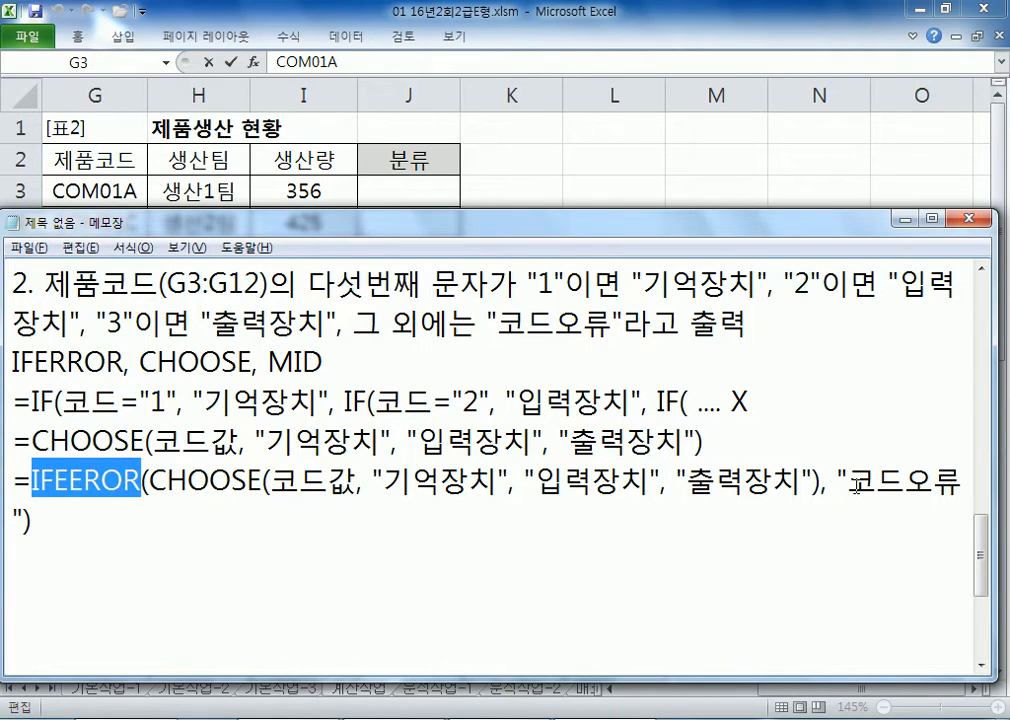
pyautogui.moveTo(847, 482); pyautogui.dragTo(956, 482)
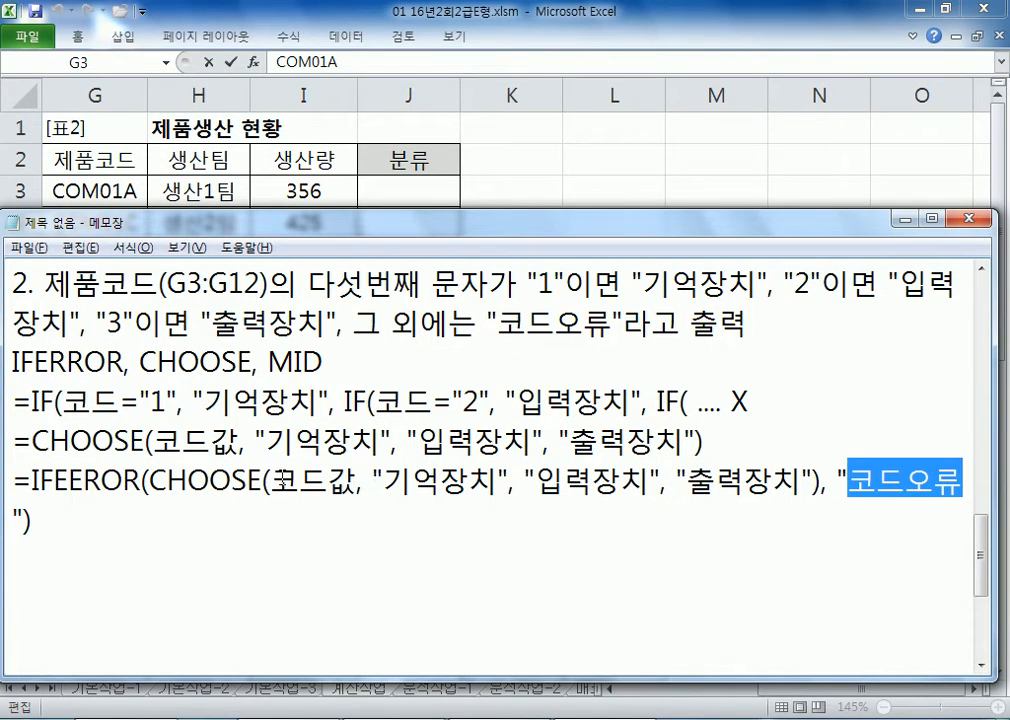
# Step: Replace the 코드값 argument inside the nested CHOOSE with MID(G3, 5, 1)
pyautogui.moveTo(272, 482); pyautogui.dragTo(352, 484)
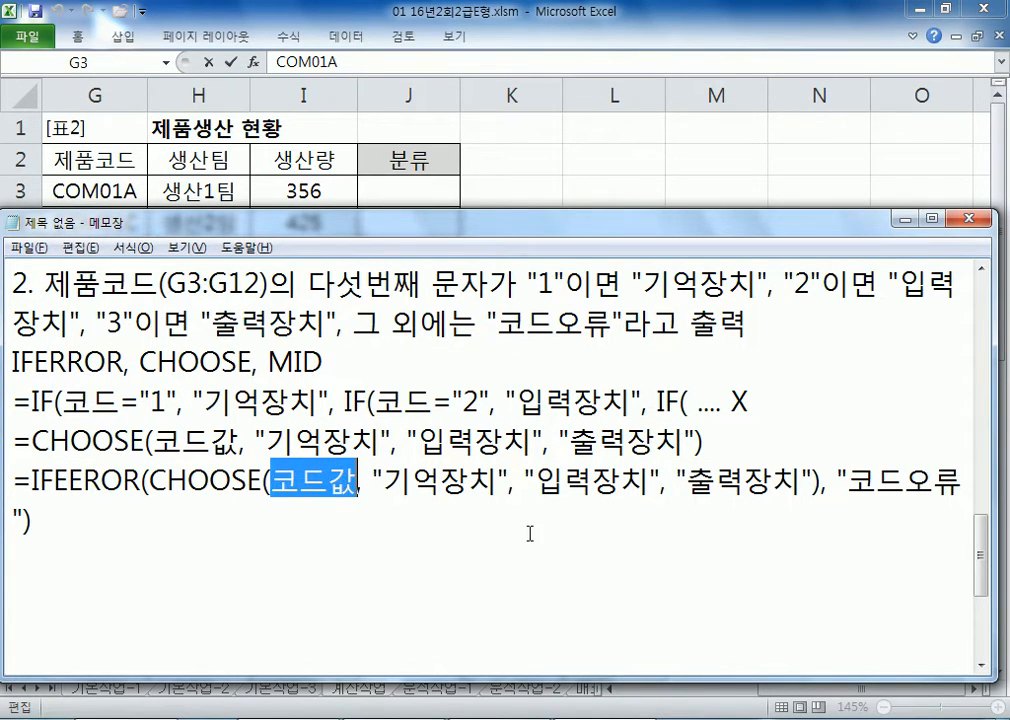
pyautogui.write('MID(')
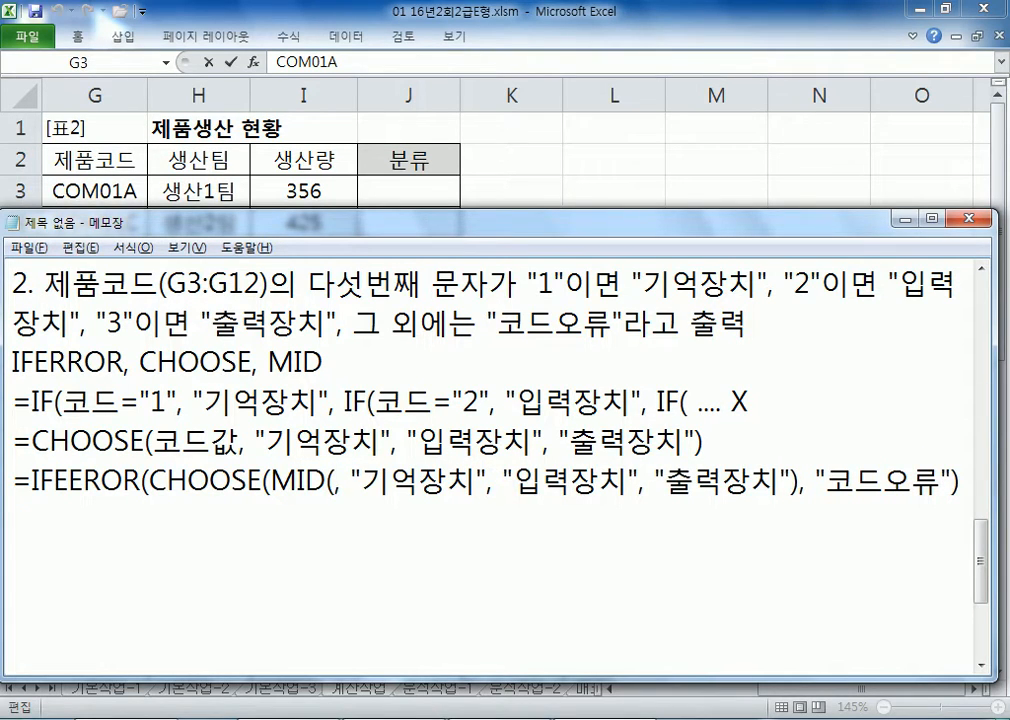
pyautogui.write('G3')
pyautogui.write(', 5,')
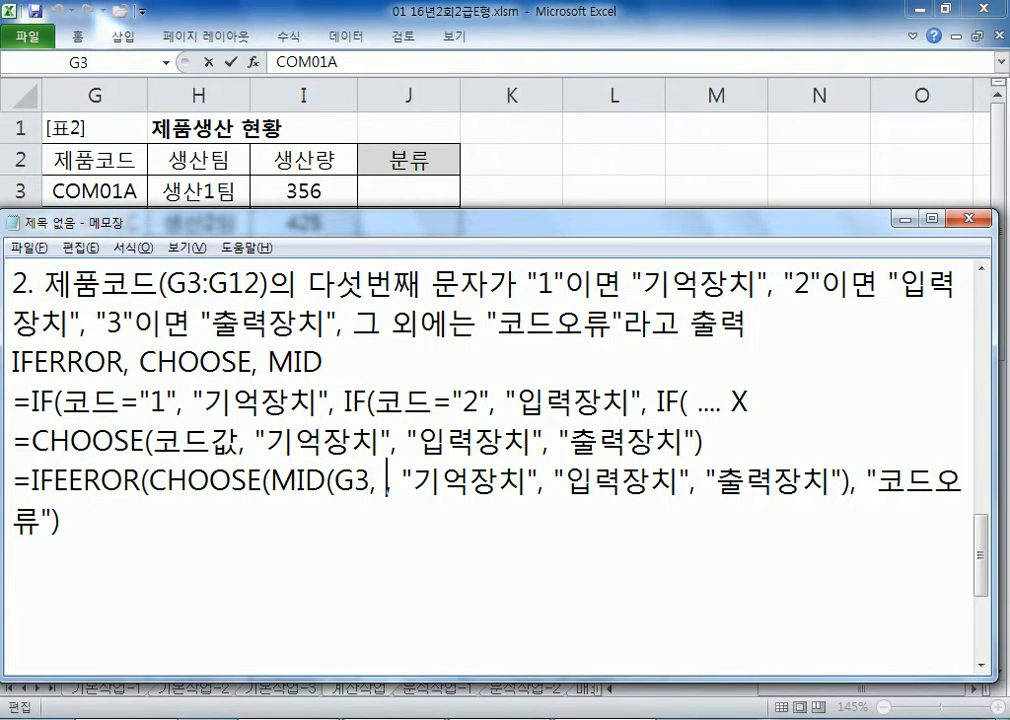
pyautogui.write(')')
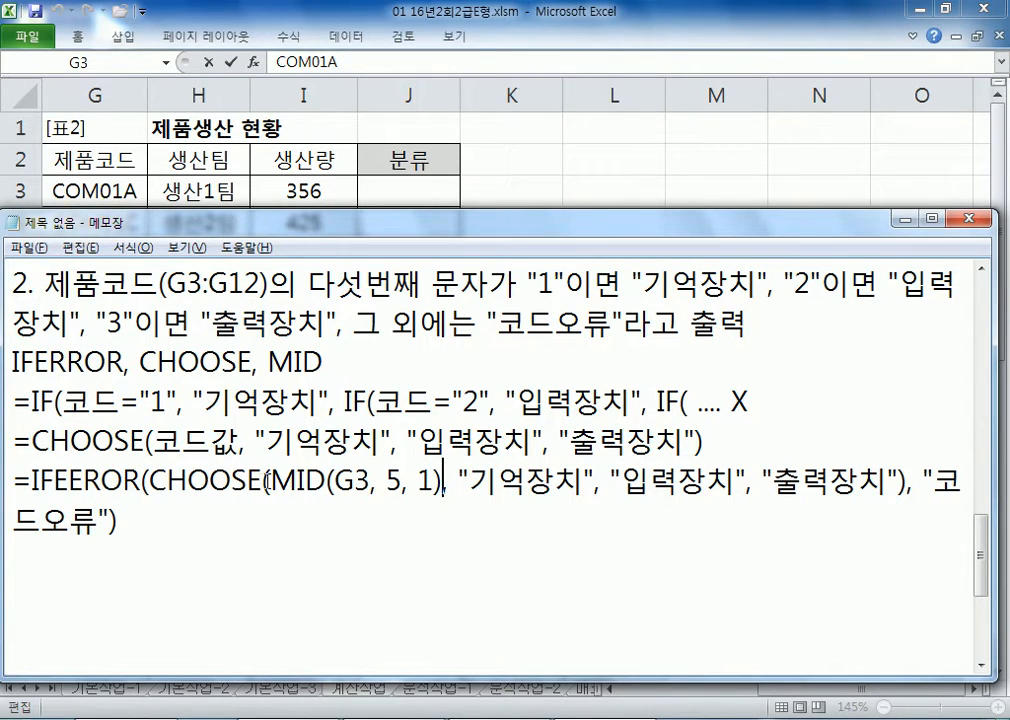
# Step: Highlight CHOOSE in the function list and select the empty range L2:M9 in Excel before returning to Notepad
pyautogui.click(127, 538)
pyautogui.moveTo(138, 361); pyautogui.dragTo(238, 352)
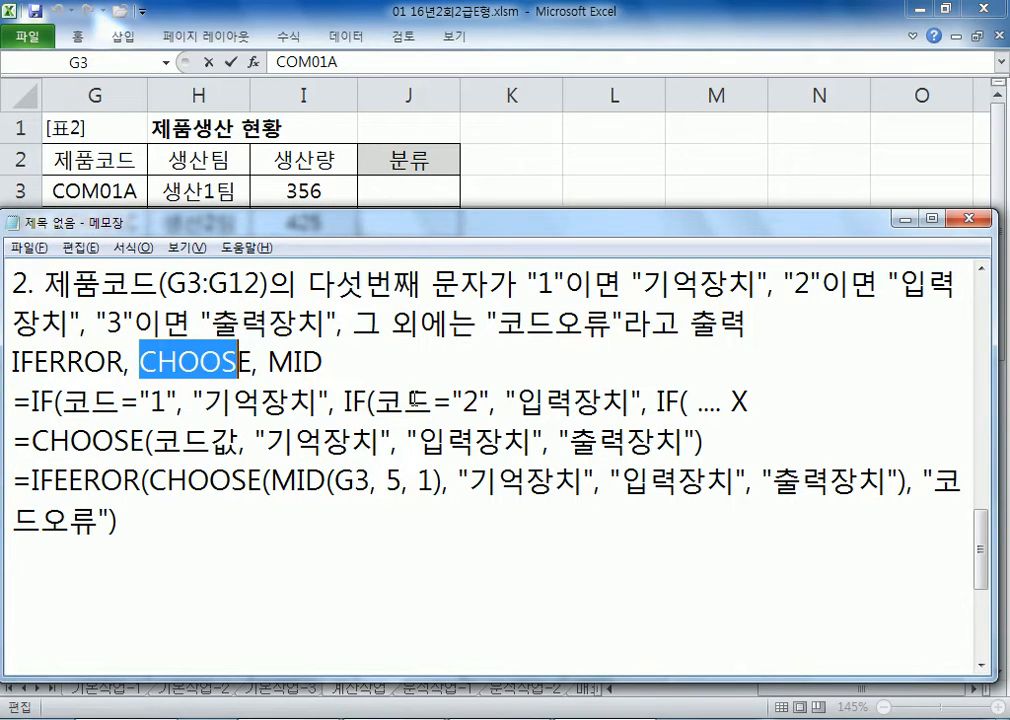
pyautogui.hotkey('alt', 'Tab')
pyautogui.moveTo(597, 162); pyautogui.dragTo(745, 388)
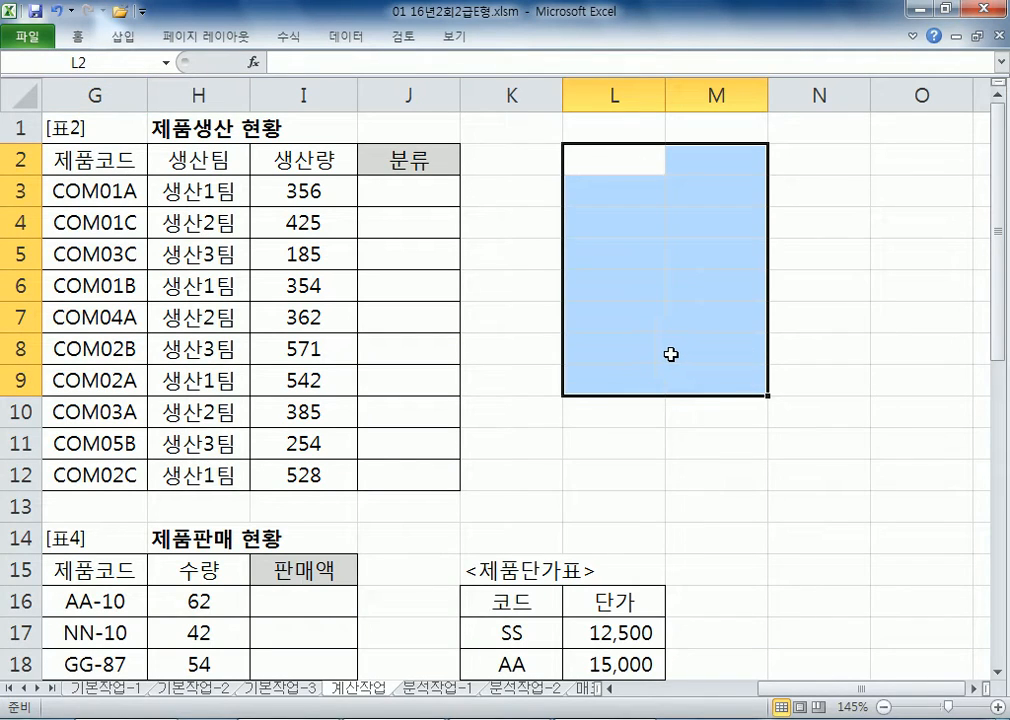
pyautogui.hotkey('alt', 'Tab')
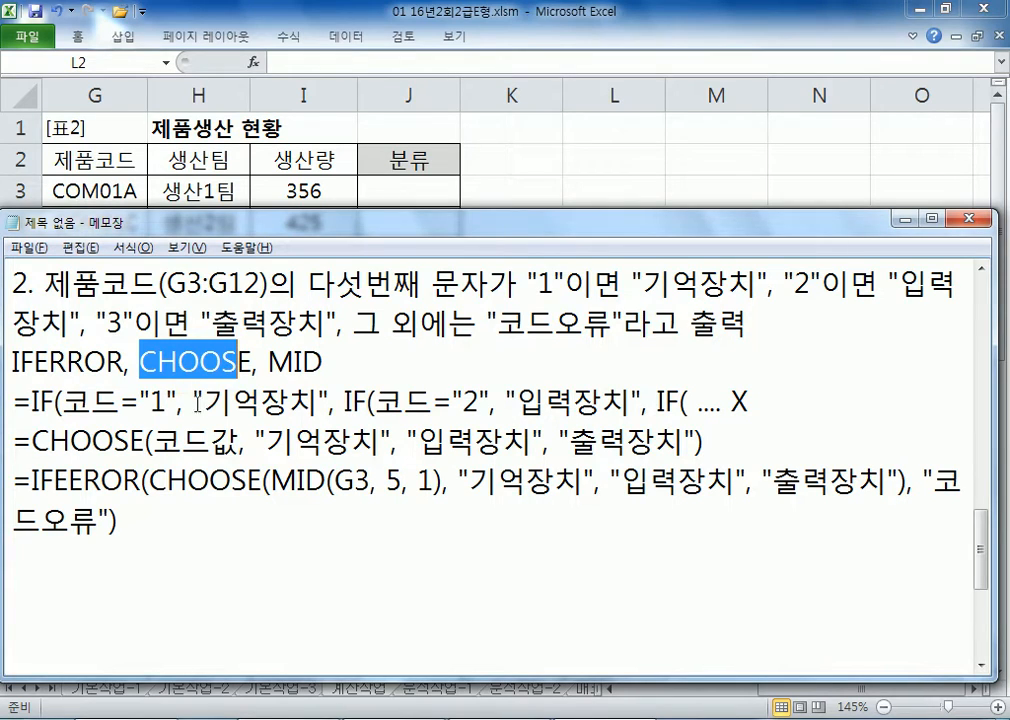
# Step: Examine the device values in the CHOOSE line, then check the fifth character of the product codes in G4, G7 and G11 in Excel
pyautogui.moveTo(280, 440); pyautogui.dragTo(683, 440)
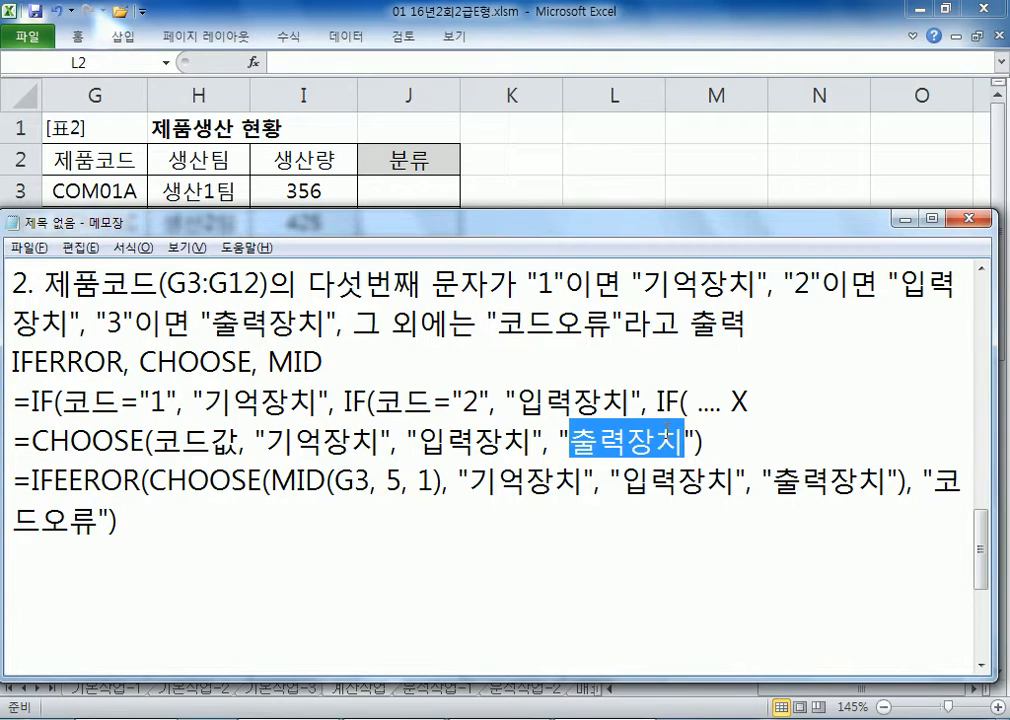
pyautogui.hotkey('alt', 'Tab')
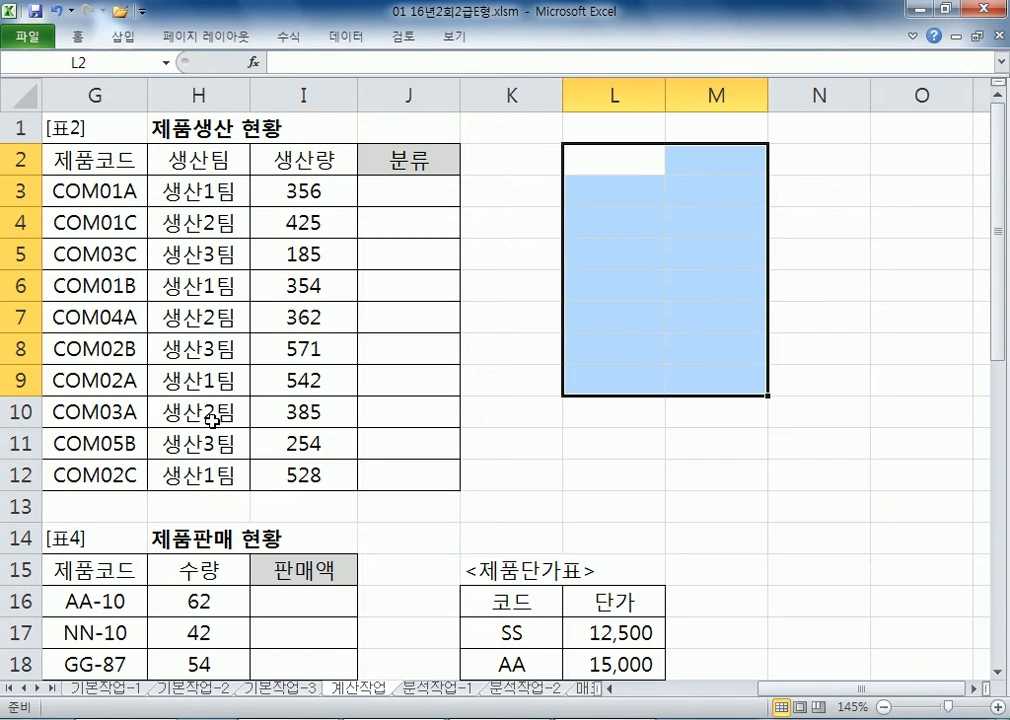
pyautogui.click(206, 380)
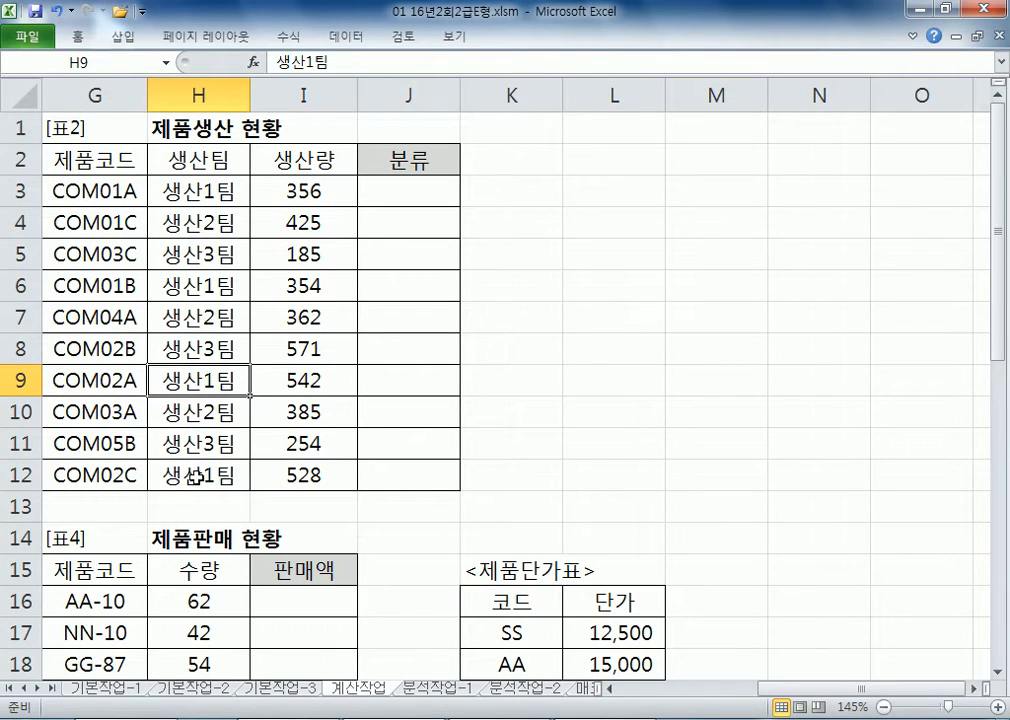
pyautogui.doubleClick(100, 222)
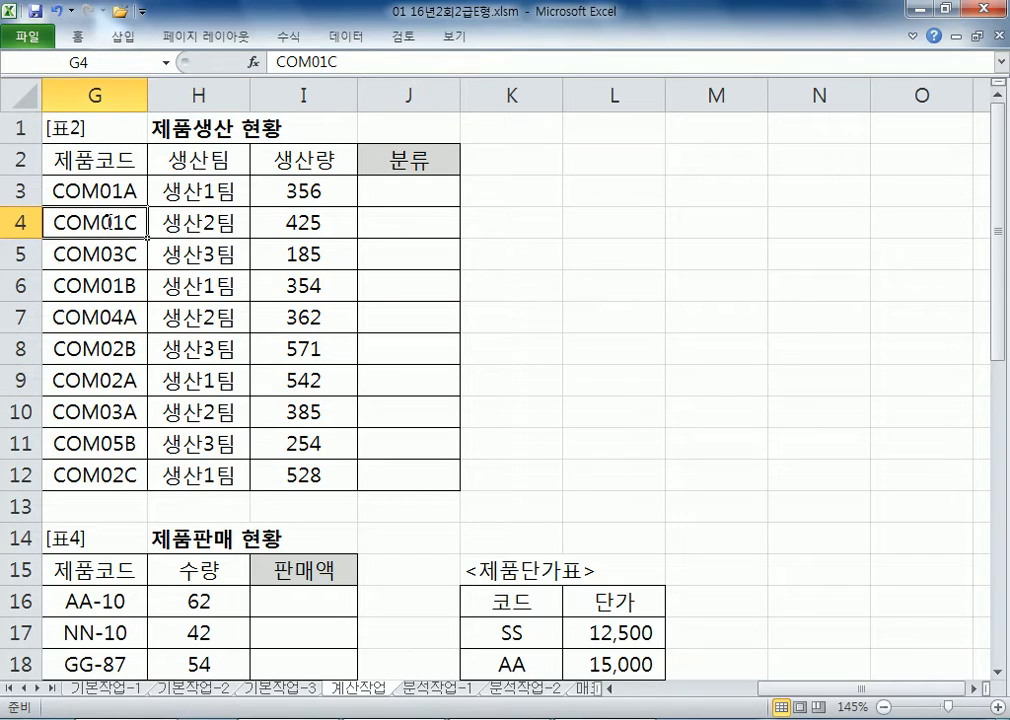
pyautogui.doubleClick(120, 318)
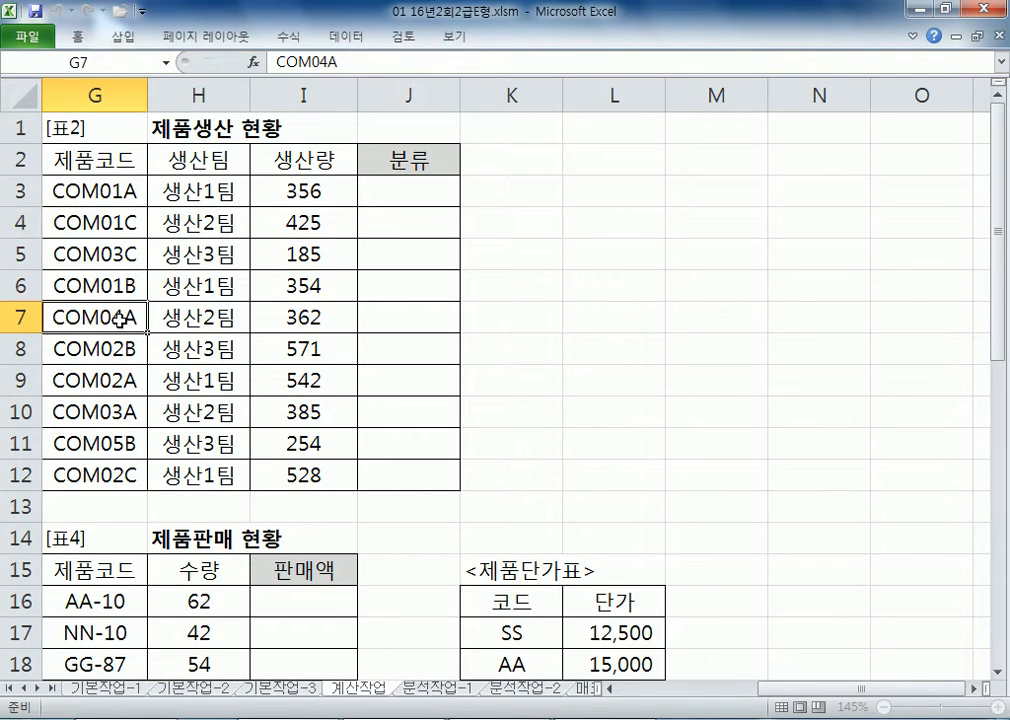
pyautogui.doubleClick(114, 443)
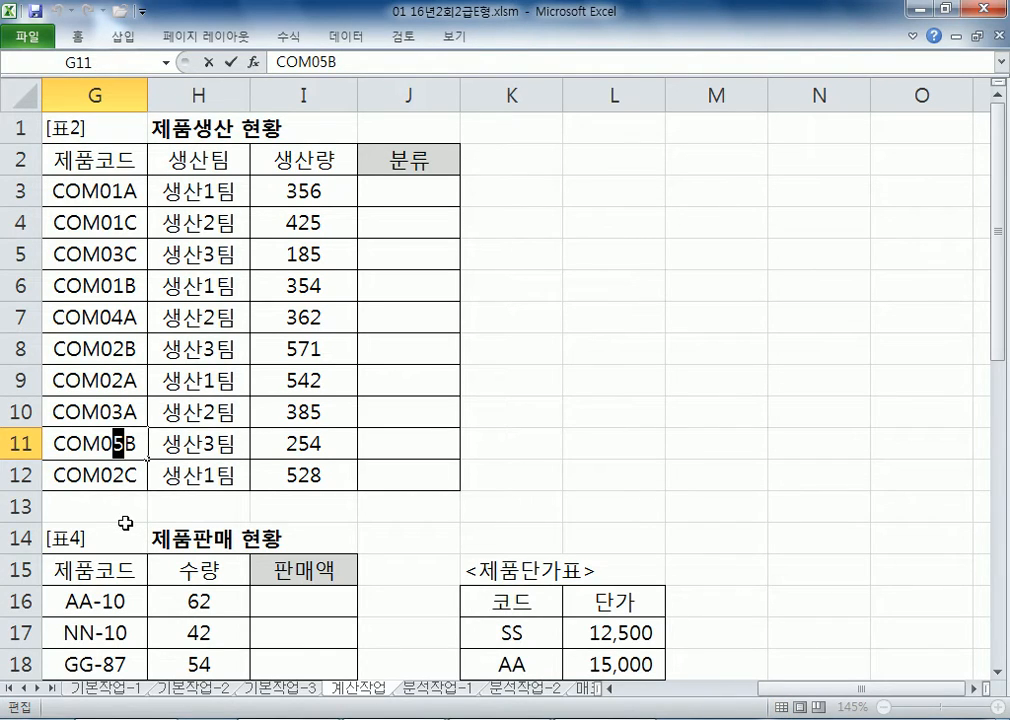
# Step: Return to Notepad and highlight in turn the CHOOSE line, its device values, the CHOOSE nested in IFEEROR, and 코드오류
pyautogui.hotkey('alt', 'Tab')
pyautogui.moveTo(706, 440); pyautogui.dragTo(4, 430)
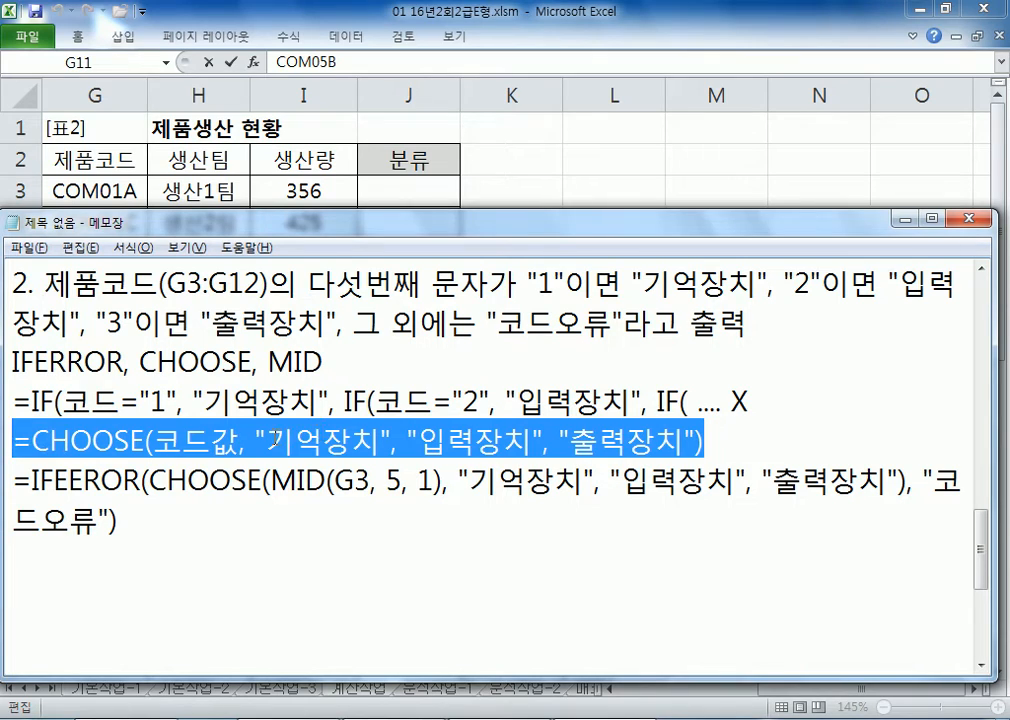
pyautogui.moveTo(268, 440); pyautogui.dragTo(686, 443)
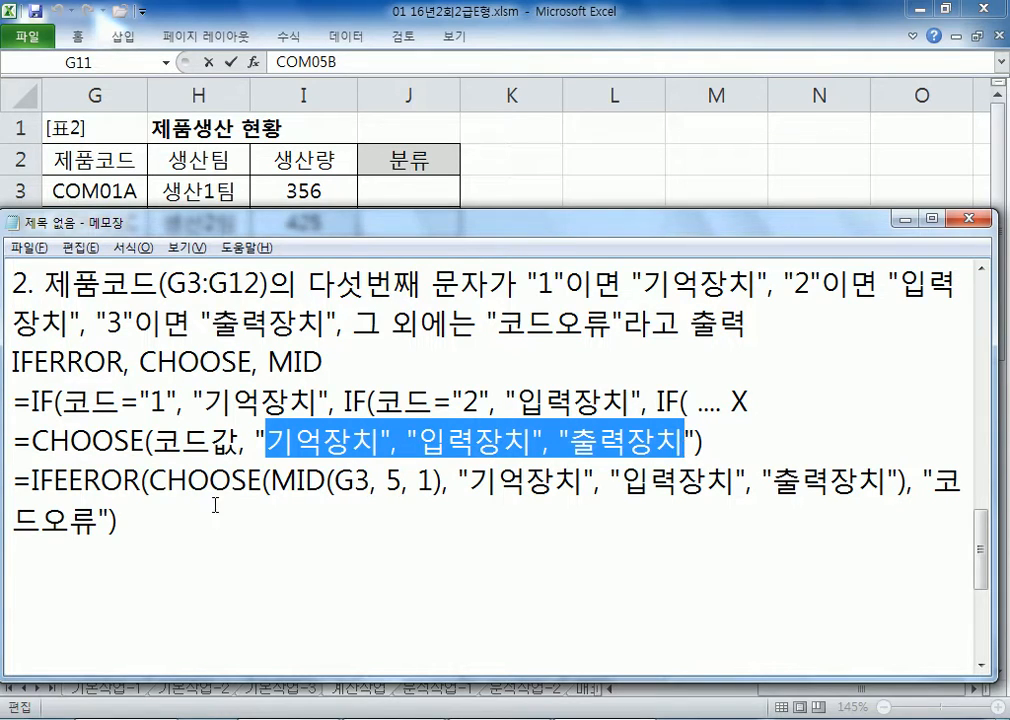
pyautogui.moveTo(32, 481); pyautogui.dragTo(906, 487)
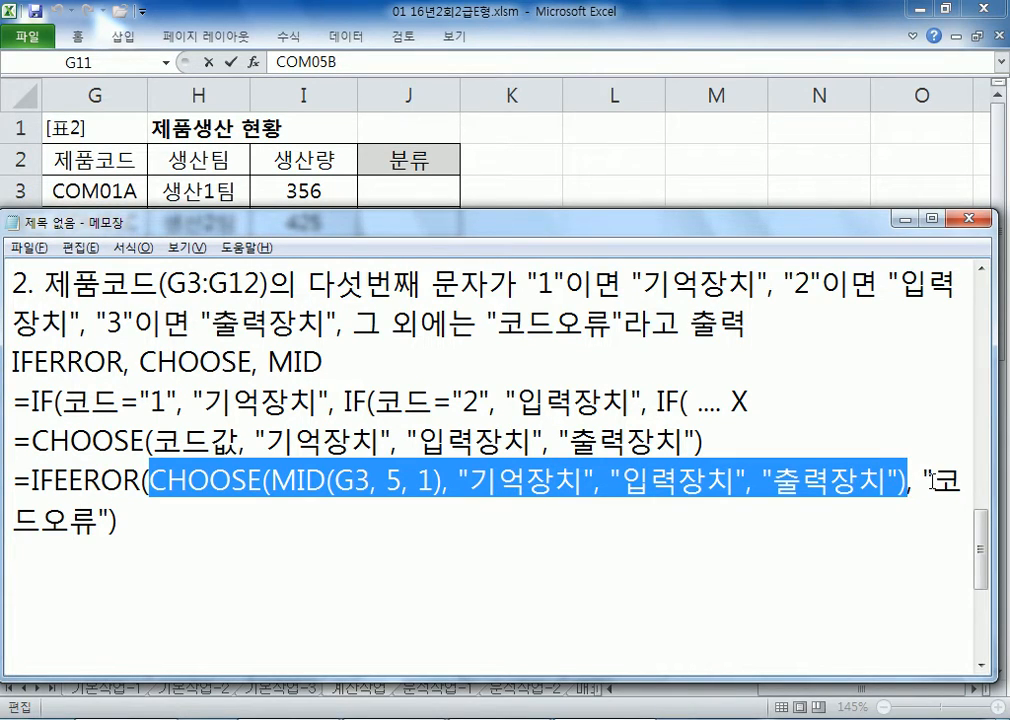
pyautogui.moveTo(932, 485); pyautogui.dragTo(98, 522)
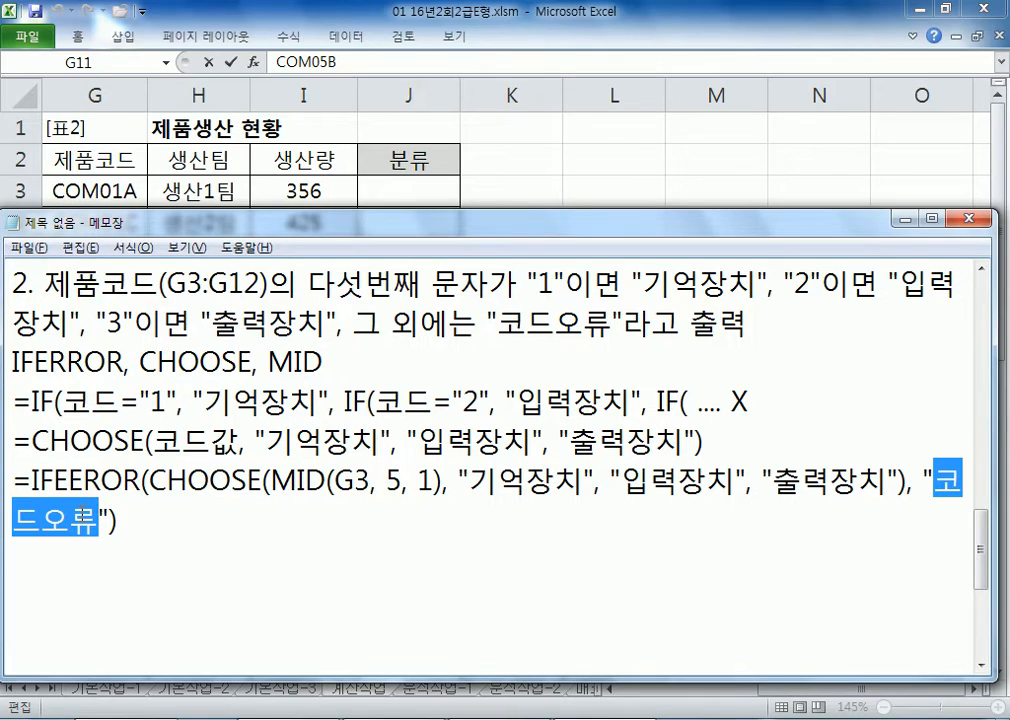
# Step: Start item "3." after a blank line below the IFEEROR formula, and consult the 지역별 A/S 처리 현황 table in Excel before returning
pyautogui.click(169, 521)
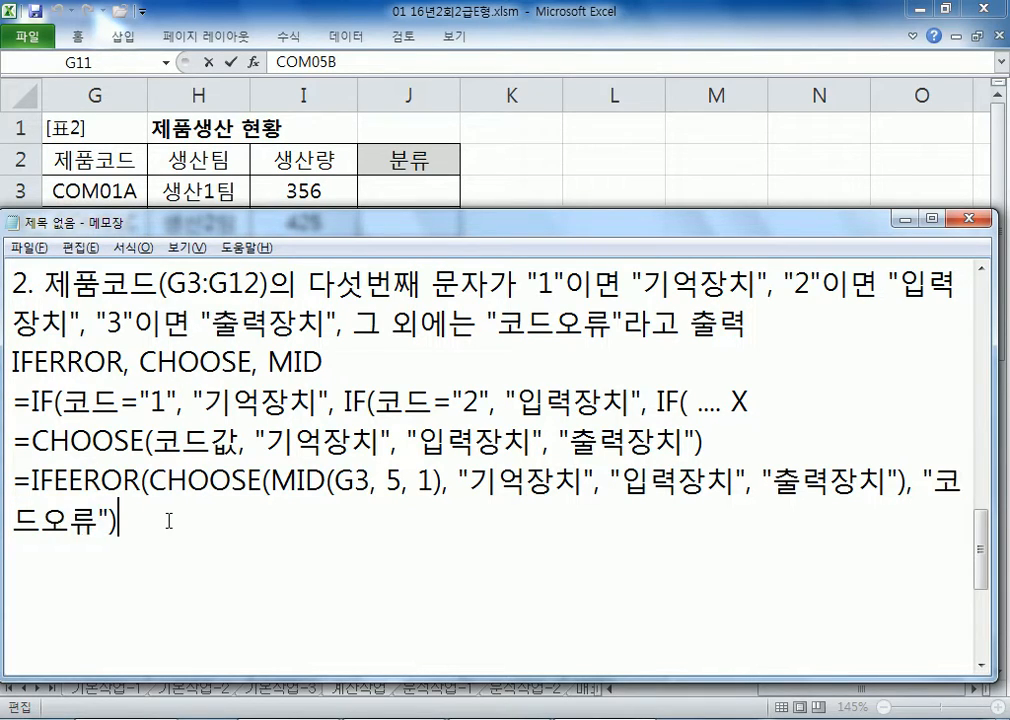
pyautogui.press('Return')
pyautogui.press('Return')
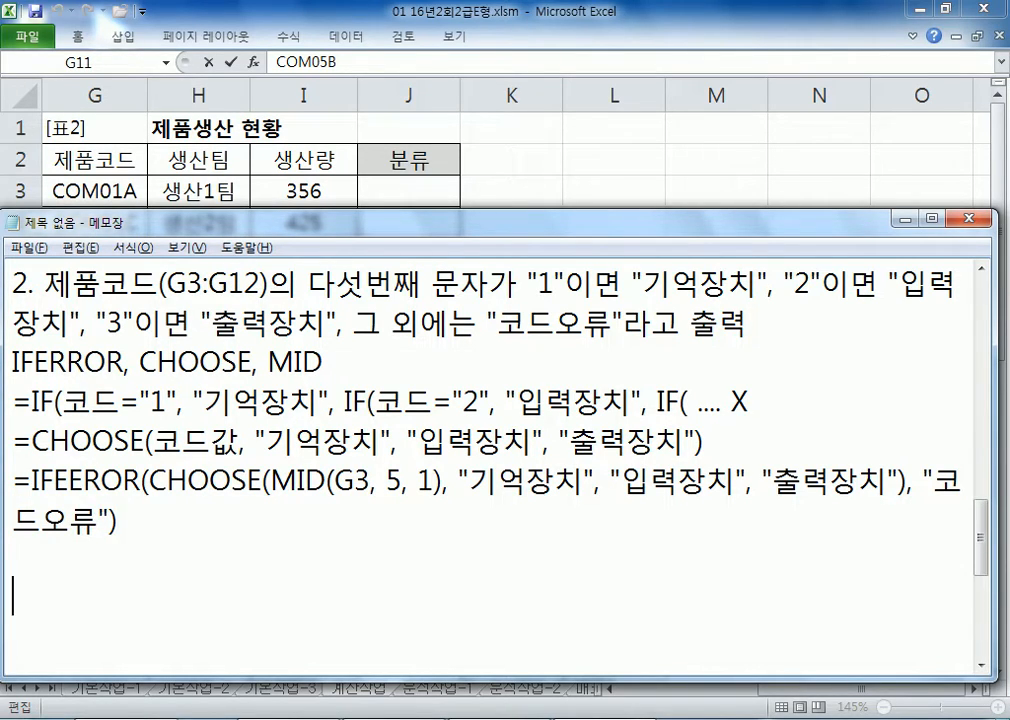
pyautogui.write('3.')
pyautogui.hotkey('alt', 'Tab')
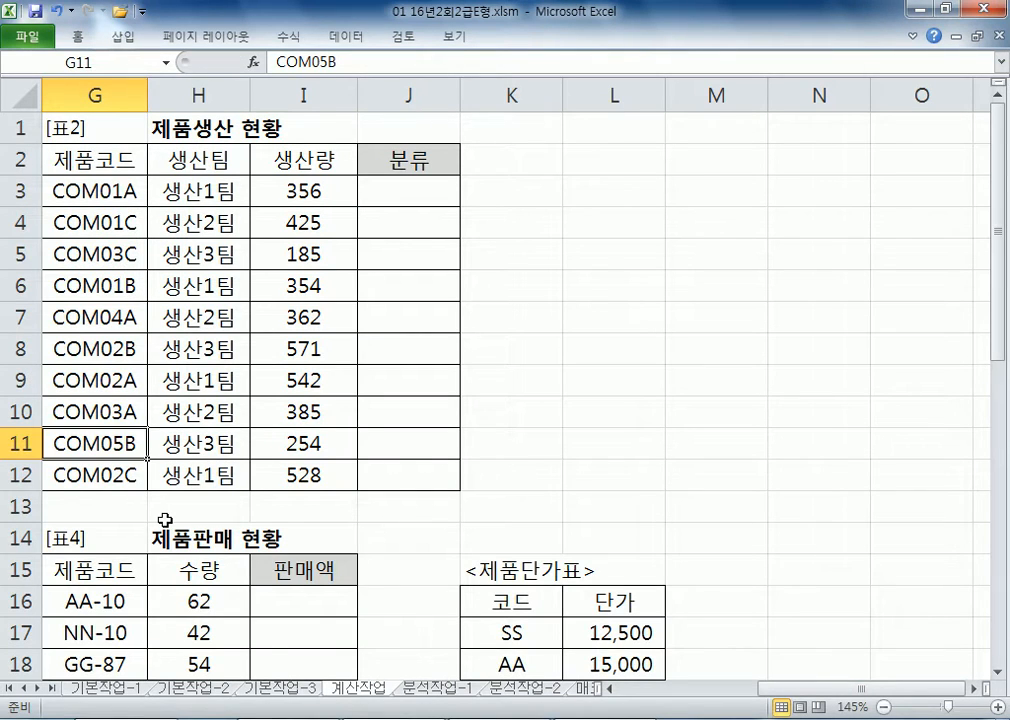
pyautogui.press('Home')
pyautogui.scroll(-4, 140, 512)
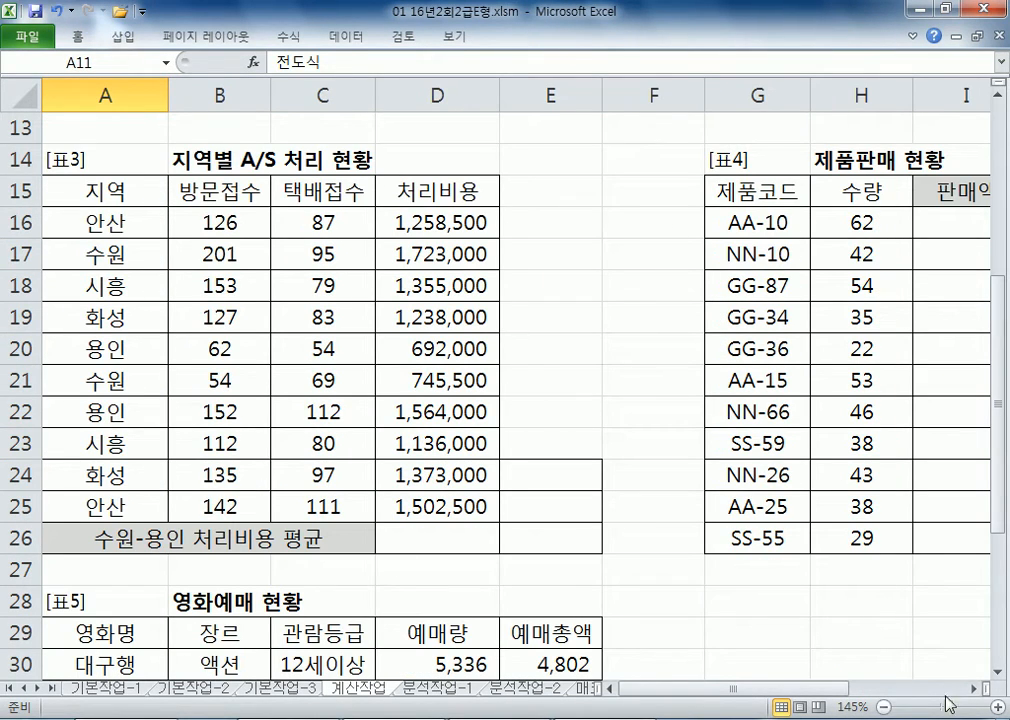
pyautogui.scroll(-1, 787, 535)
pyautogui.hotkey('alt', 'Tab')
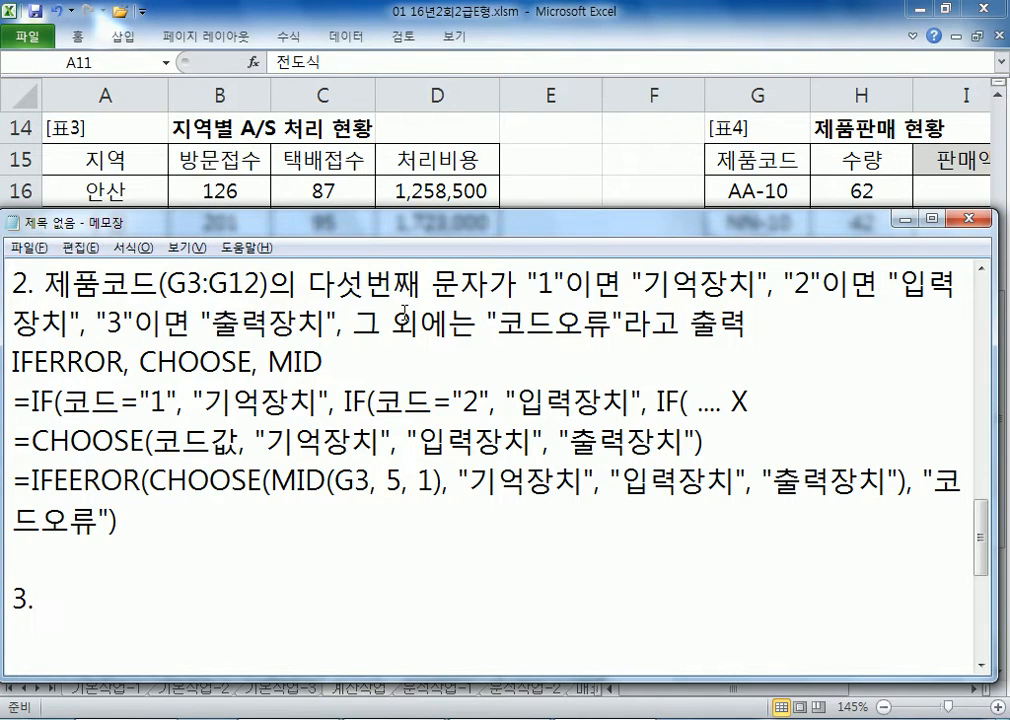
# Step: Write "지역(A16:A25" after the number 3 in Notepad, correcting the characters entered in the wrong input language
pyautogui.write('WL')
pyautogui.press('BackSpace')
pyautogui.press('BackSpace')
pyautogui.press('Hangul')
pyautogui.write('지여ㄱ')
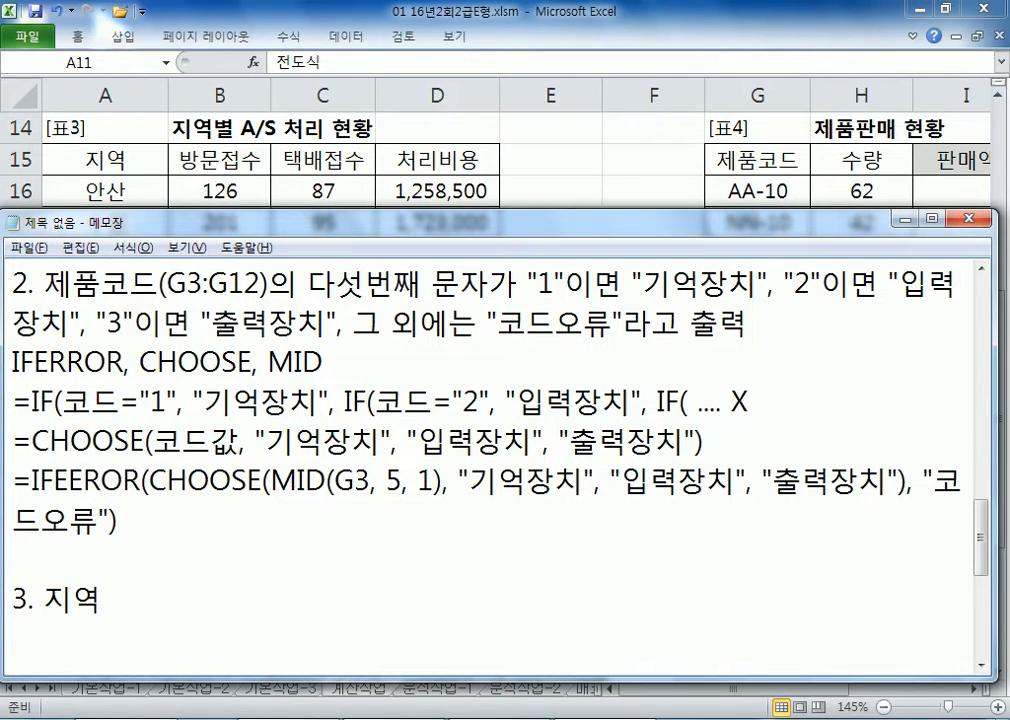
pyautogui.write('(ㅁ')
pyautogui.press('Hangul')
pyautogui.press('BackSpace')
pyautogui.write('A16:')
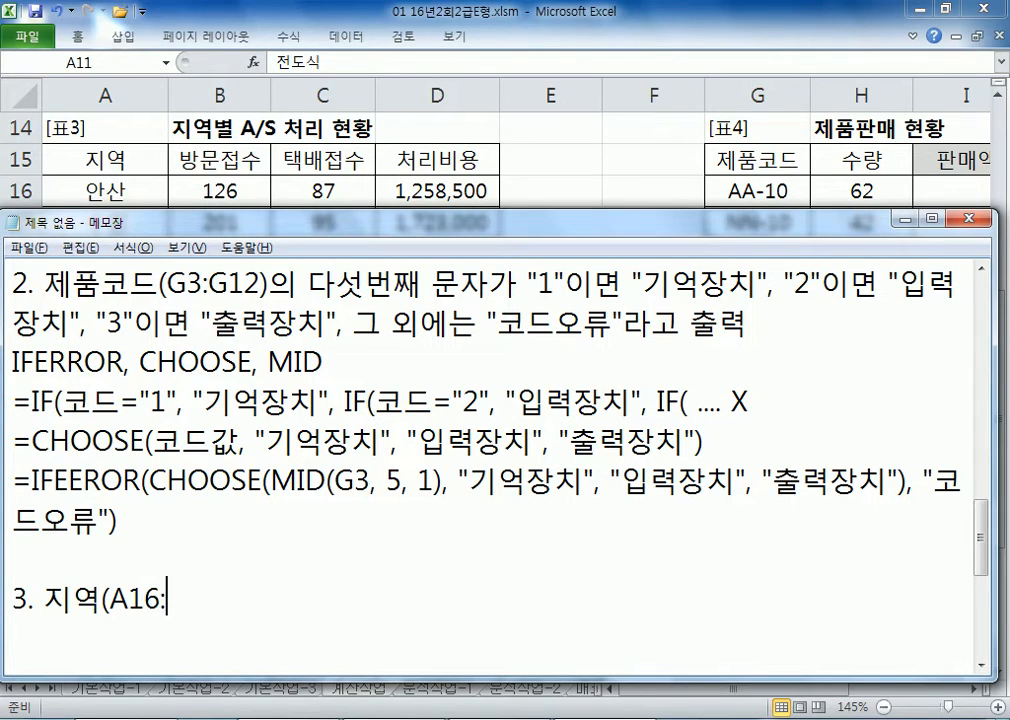
pyautogui.write('A25')
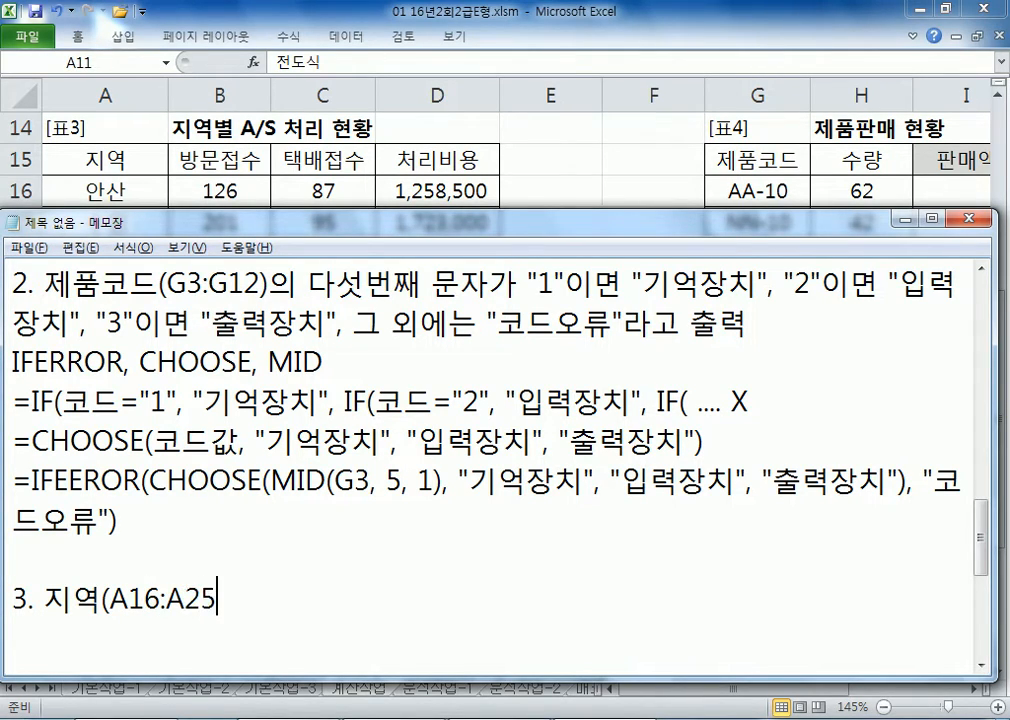
# Step: Continue item 3 with the region condition )이 "수원" 이거나 "용인"
pyautogui.write(')이 "수원')
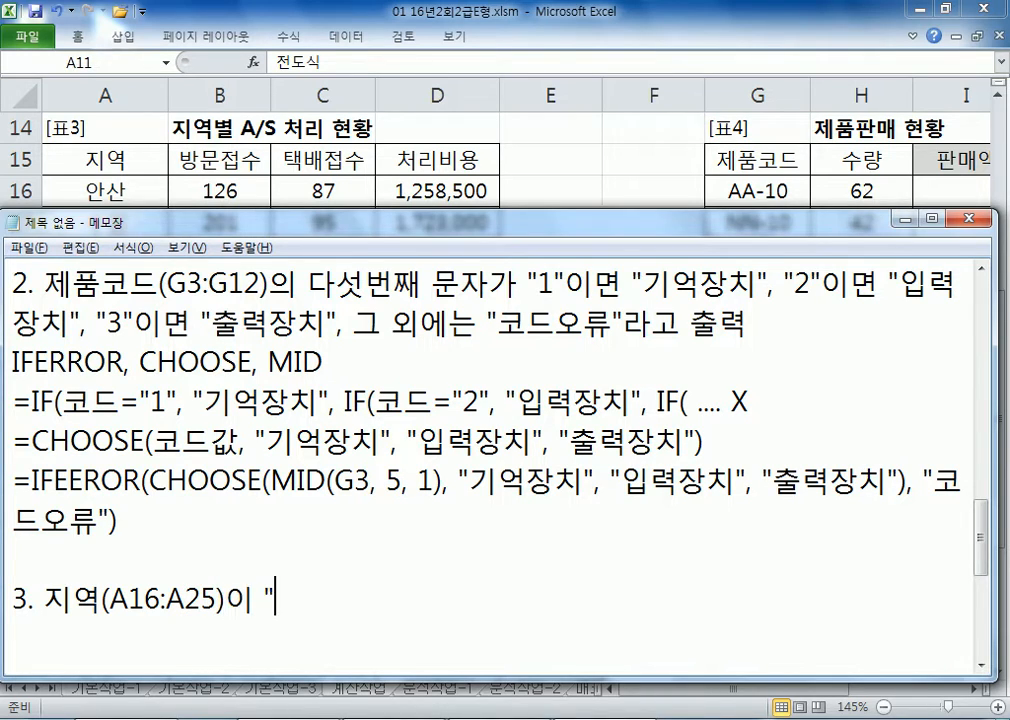
pyautogui.write('" 이거나')
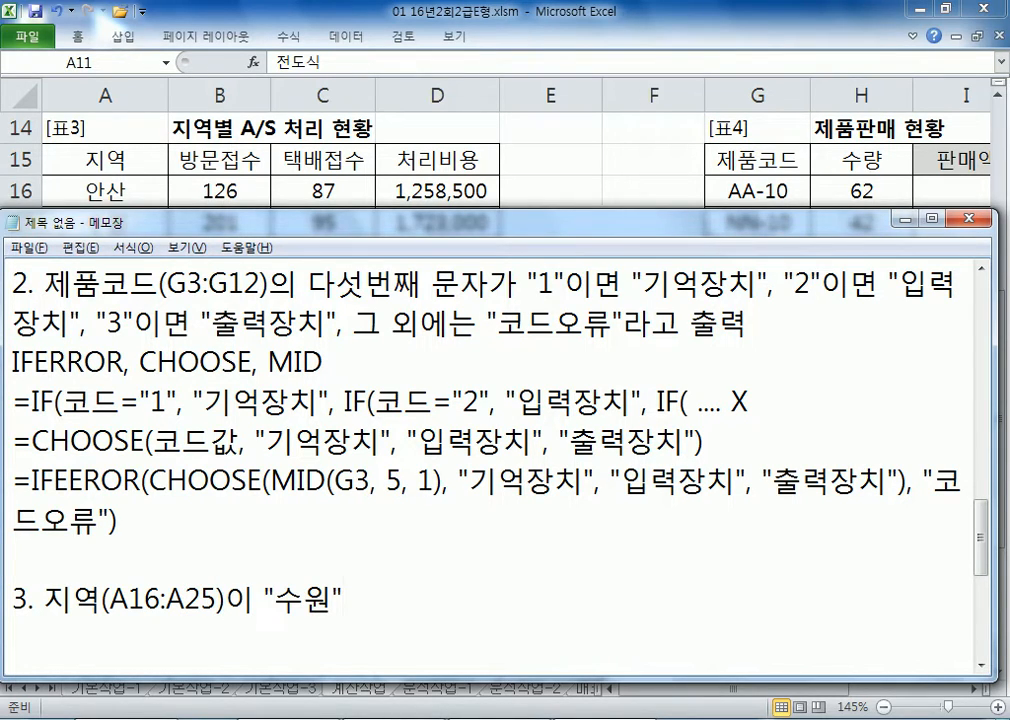
pyautogui.write(' "용인')
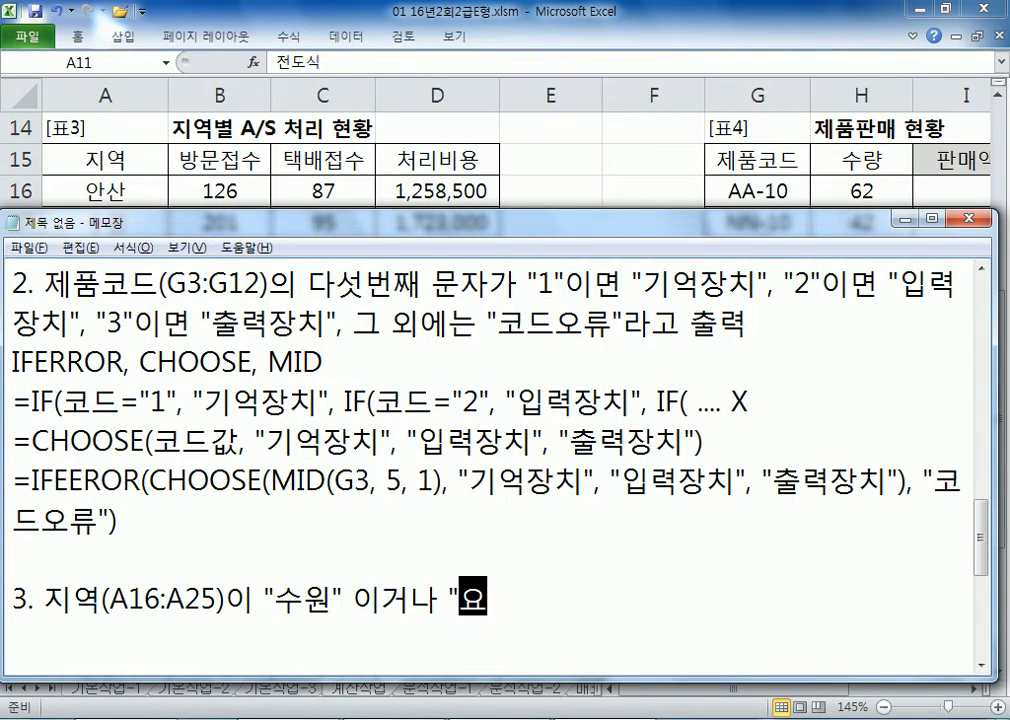
pyautogui.write('"')
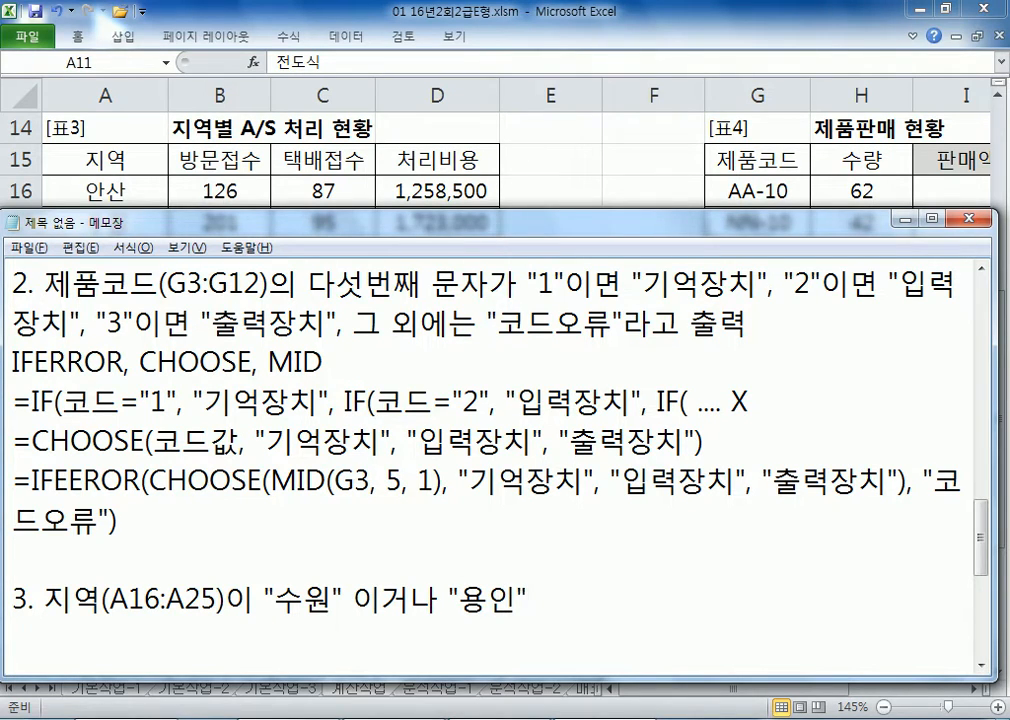
# Step: Complete the item 3 sentence with 인 지역의 처리비용(D16:D25)의 평균
pyautogui.write('이ㄴ 지역의 ㅊ')
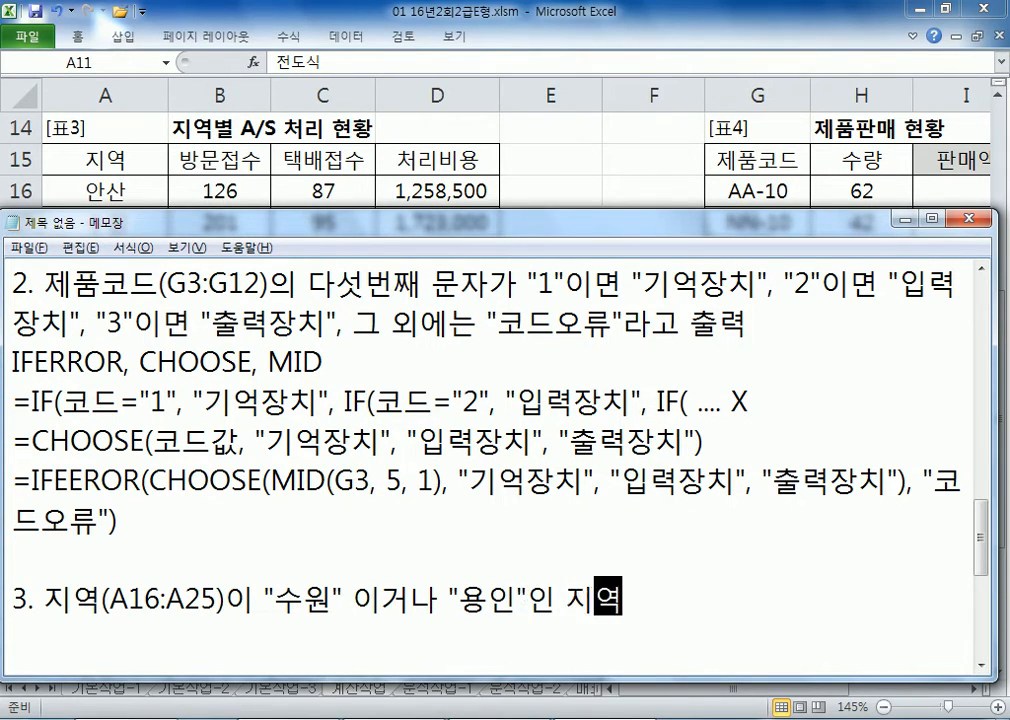
pyautogui.write('ㅓ리비용')
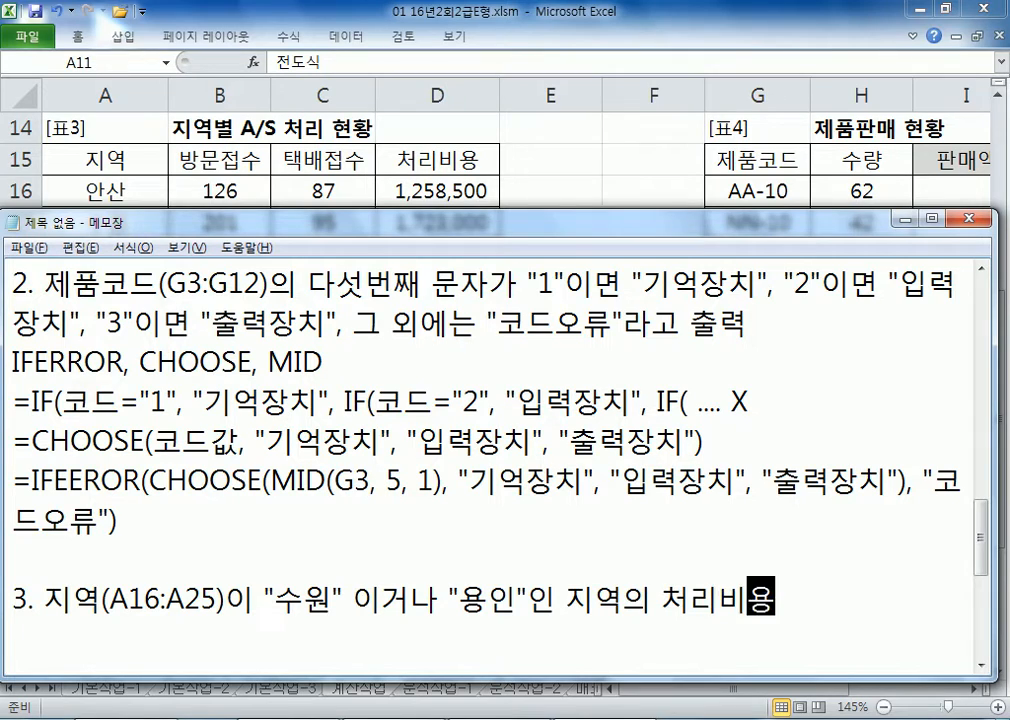
pyautogui.write('(')
pyautogui.write('D')
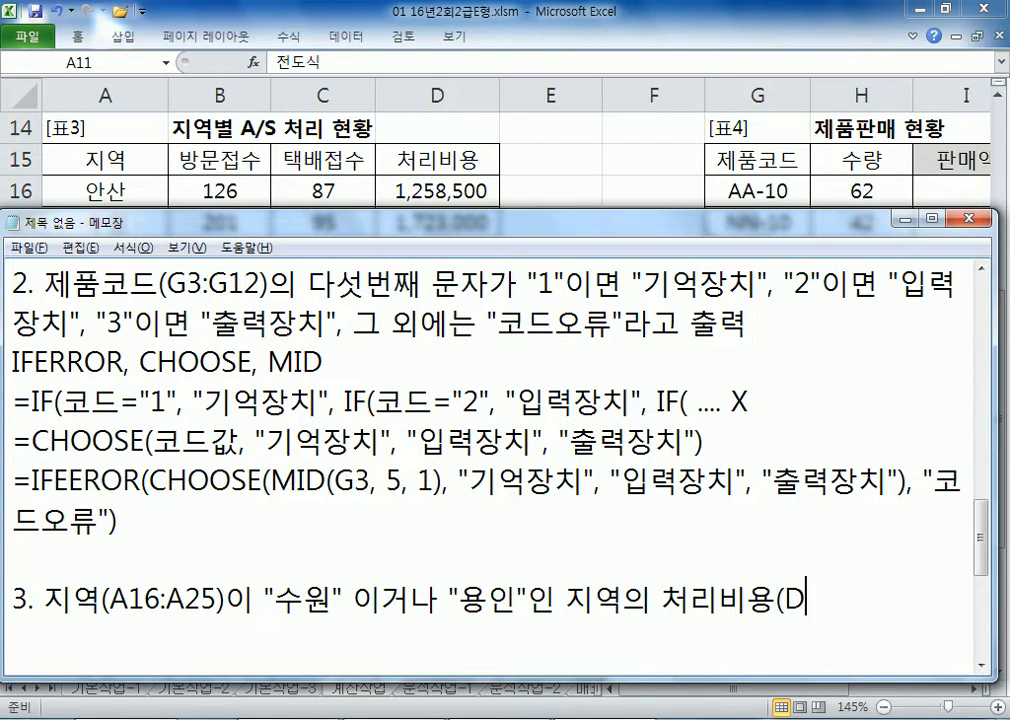
pyautogui.write('16:D2')
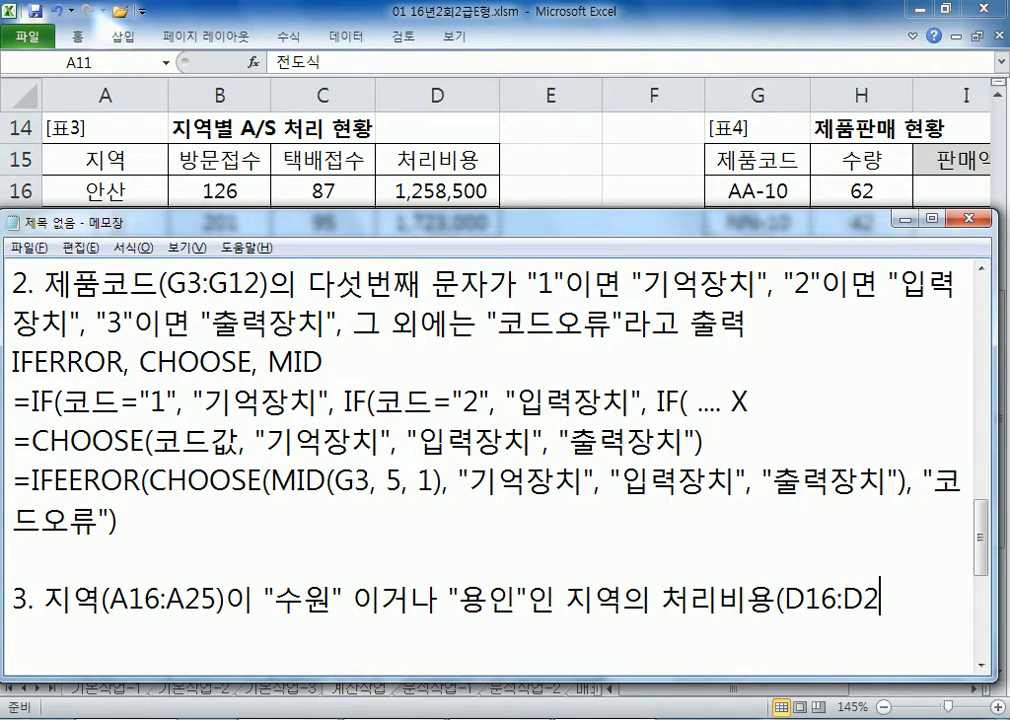
pyautogui.write('5)의 평규')
pyautogui.write('ㄴ')
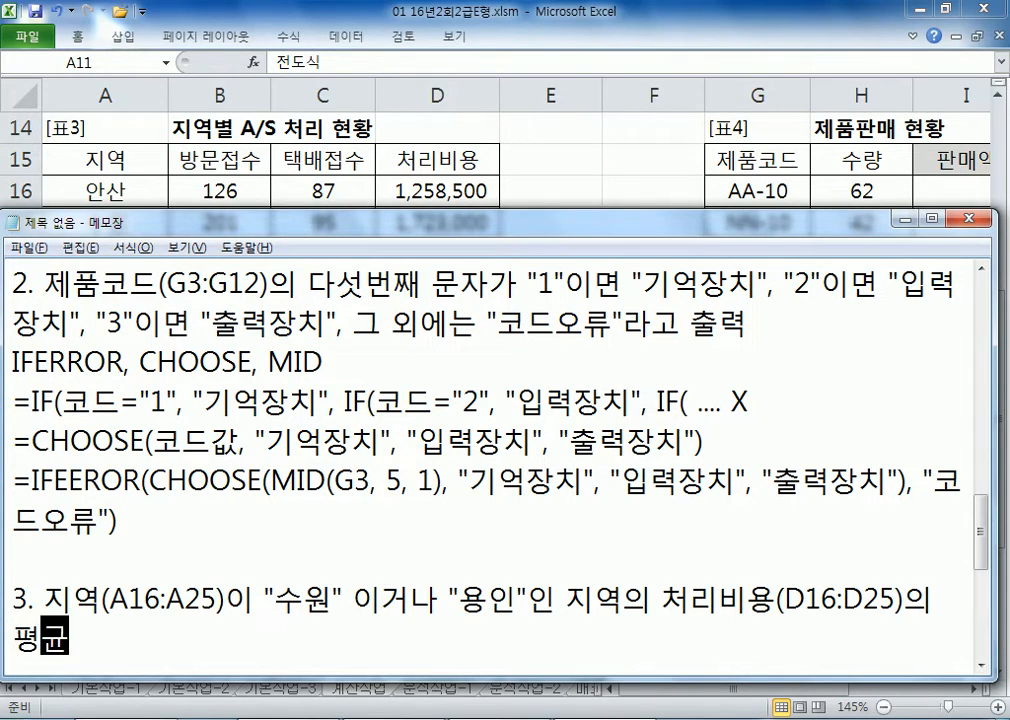
# Step: Add a run of blank lines below item 3 to make room for working notes
pyautogui.press('Return')
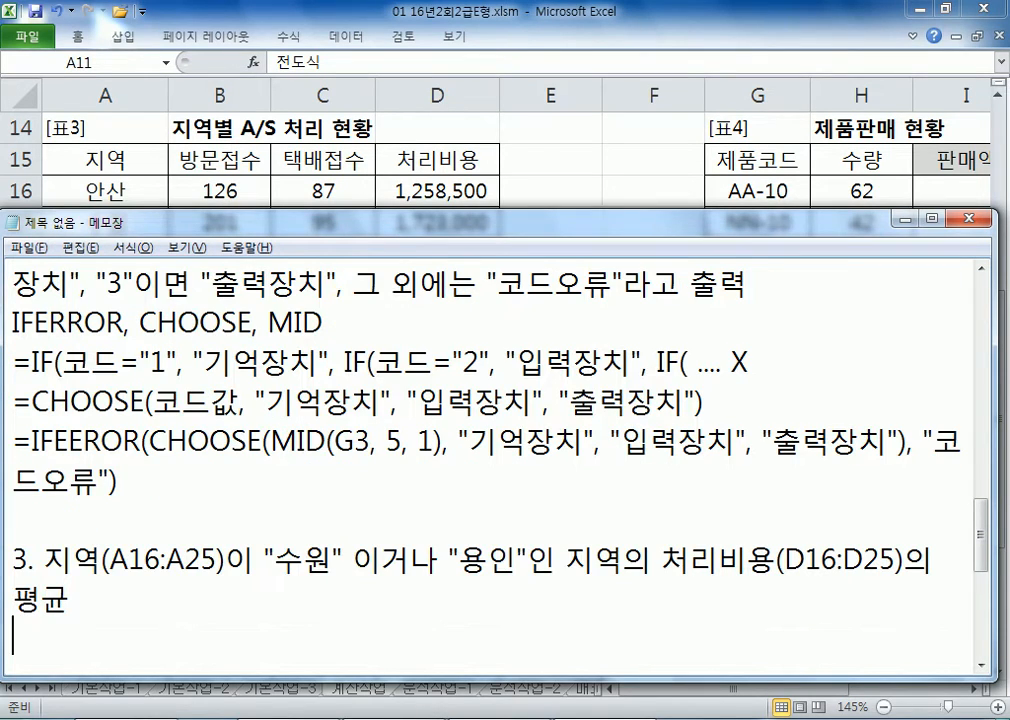
pyautogui.press('Return')
pyautogui.press('Return')
pyautogui.press('Return')
pyautogui.press('Return')
pyautogui.press('Return')
pyautogui.press('Return')
pyautogui.press('Return')
pyautogui.press('Return')
pyautogui.press('Return')
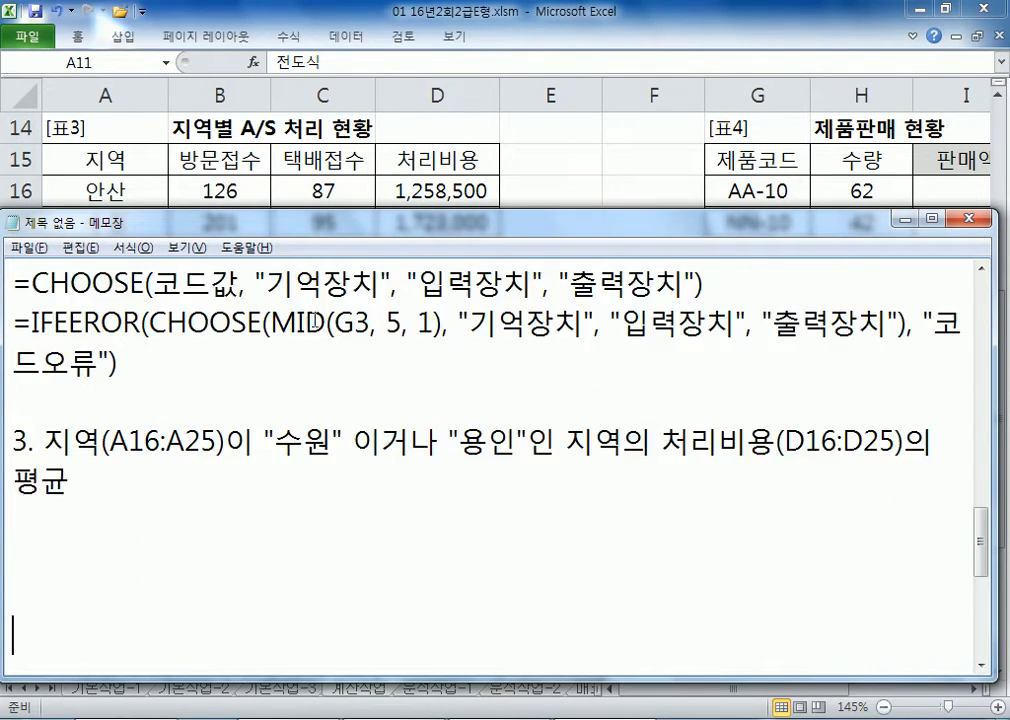
pyautogui.press('Return')
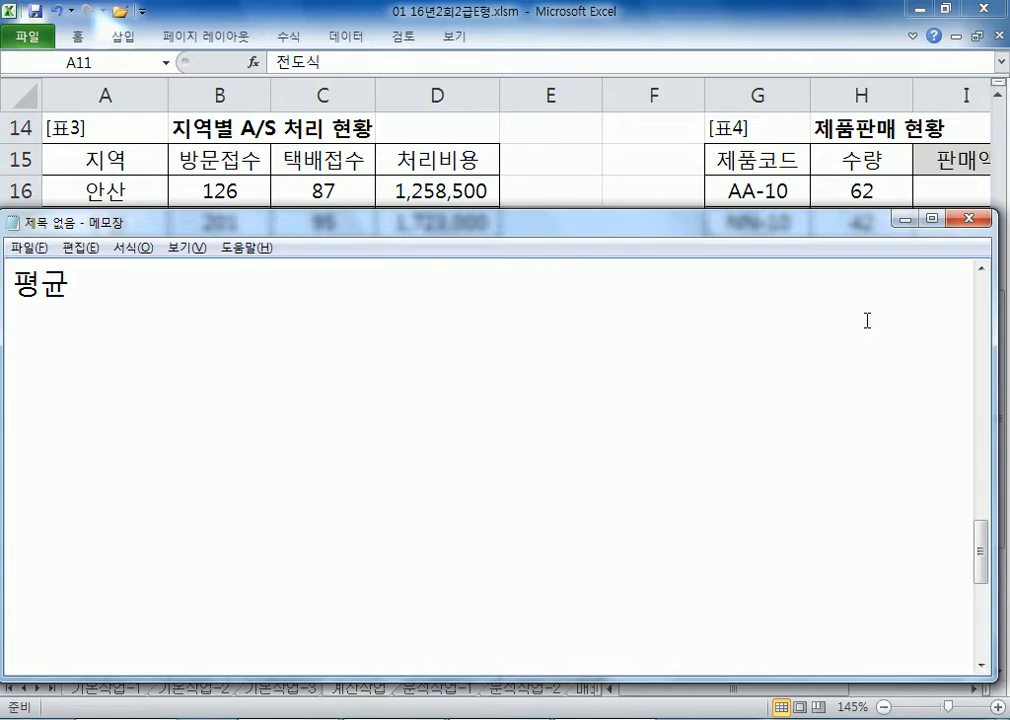
# Step: Append the function list "(DAVERAGE, ROUNDDOWN)" directly after 평균 in item 3
pyautogui.click(981, 268)
pyautogui.click(131, 338)
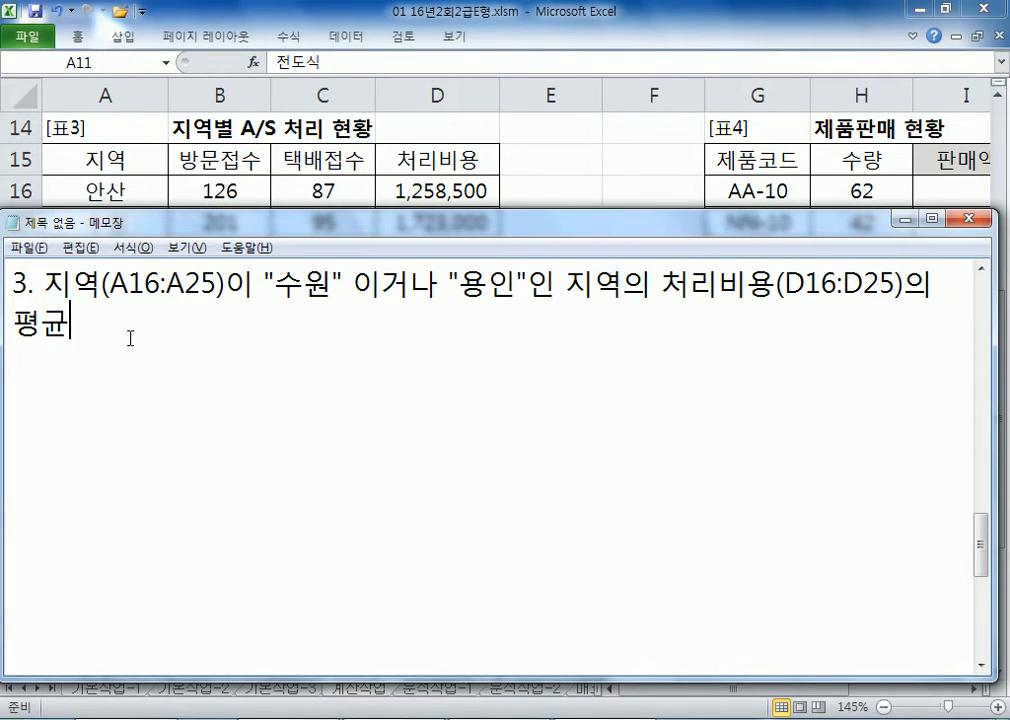
pyautogui.write('(DAVERAGE')
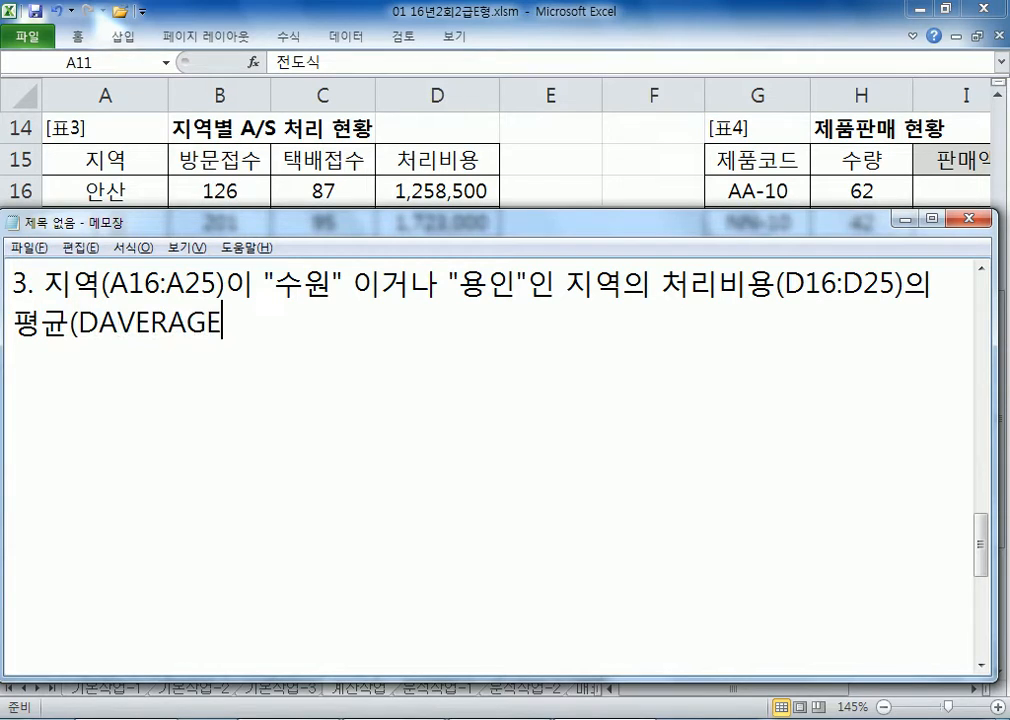
pyautogui.write(', ROU')
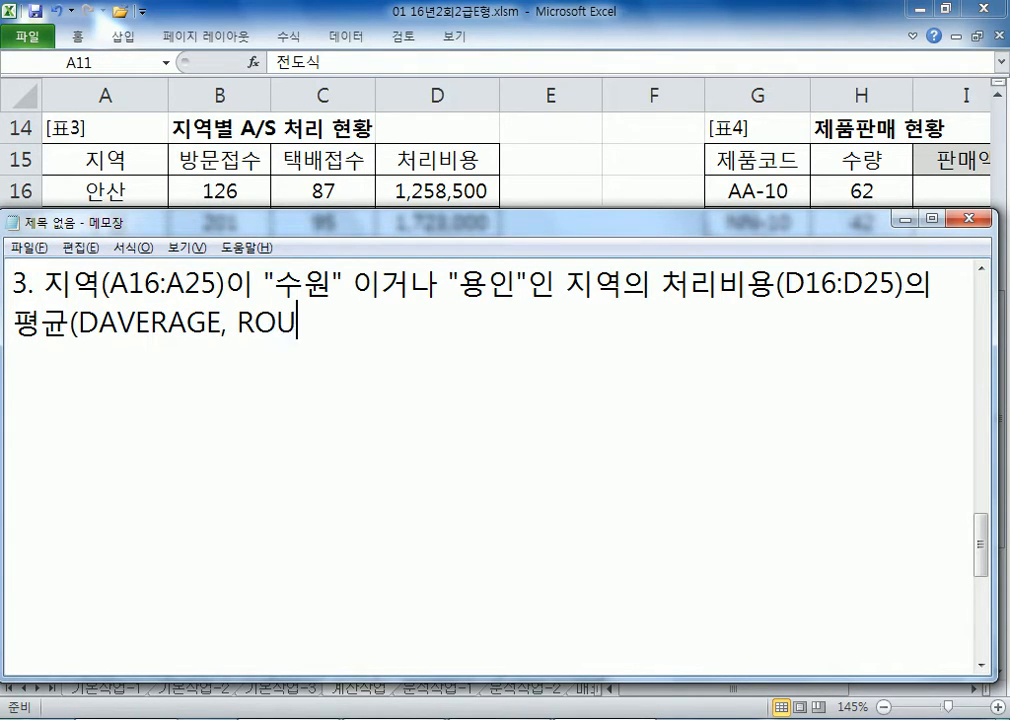
pyautogui.write('NDDOWN)')
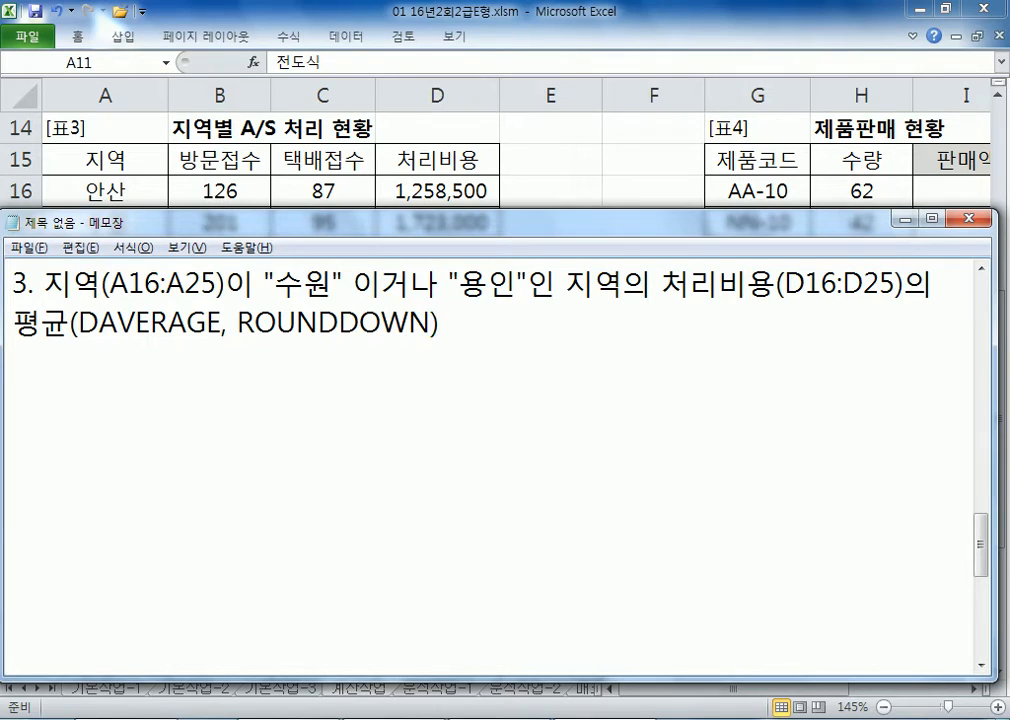
# Step: Add the line 천의 자리에서 내림하여 만의 자리까지 표시 below item 3
pyautogui.press('Return')
pyautogui.write('CJSDML')
pyautogui.hotkey('shift', 'Home')
pyautogui.press('Hangul')
pyautogui.write('ㅊ')
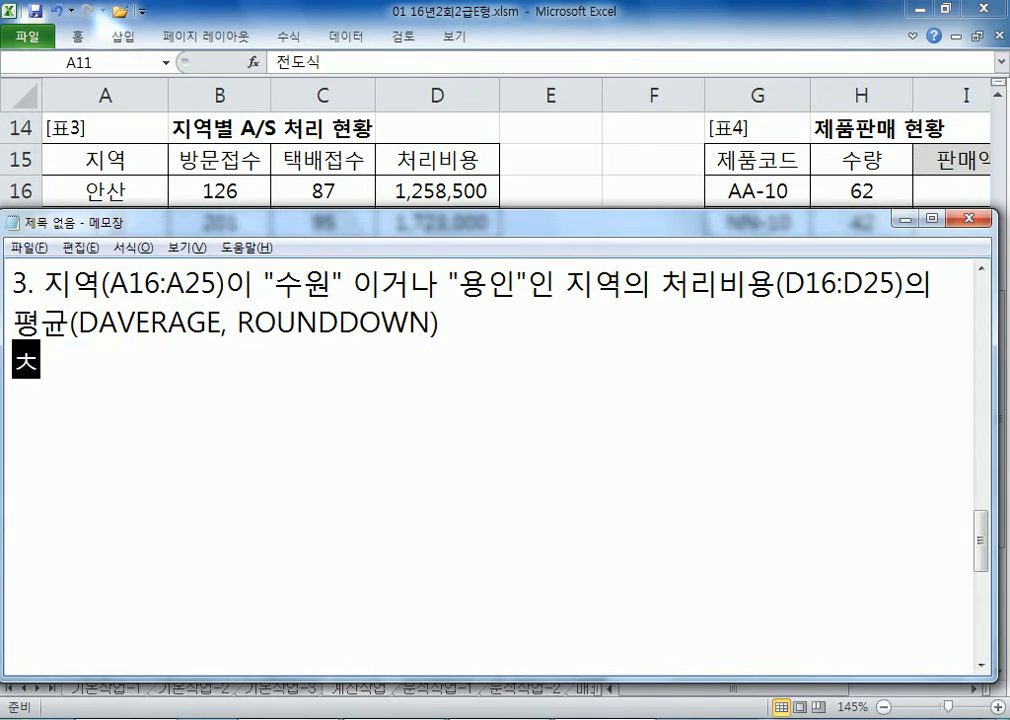
pyautogui.write('ㅓㄴㅇㅢ ㅈㅏㄹㅣ')
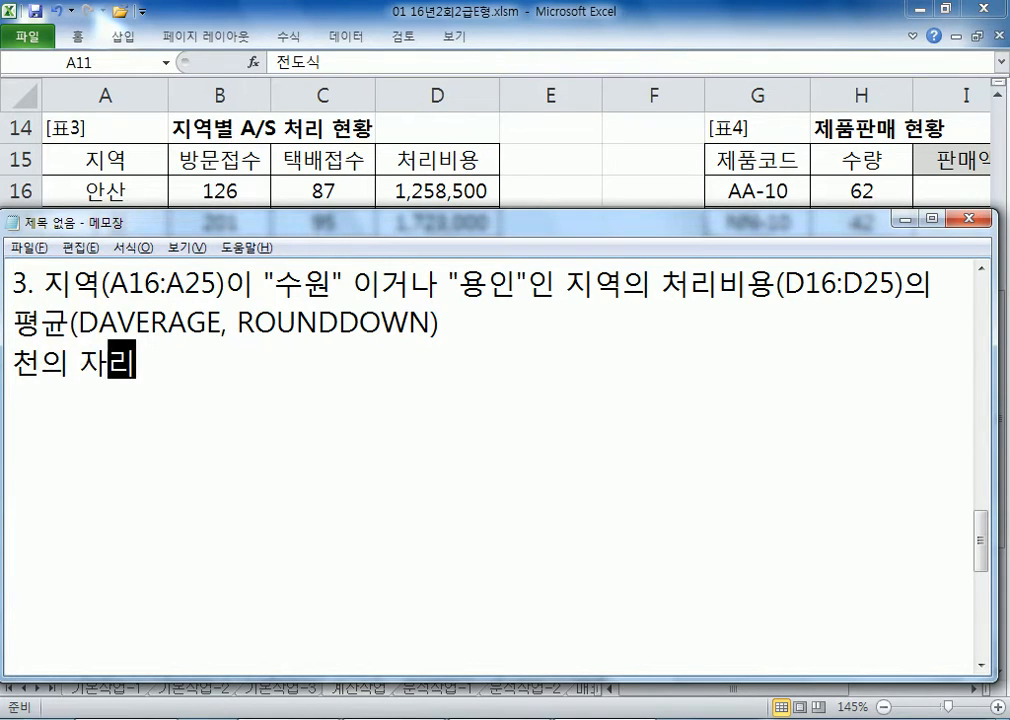
pyautogui.write('ㅇㅔㅅㅓ ㅂㅏ')
pyautogui.press('BackSpace')
pyautogui.press('BackSpace')
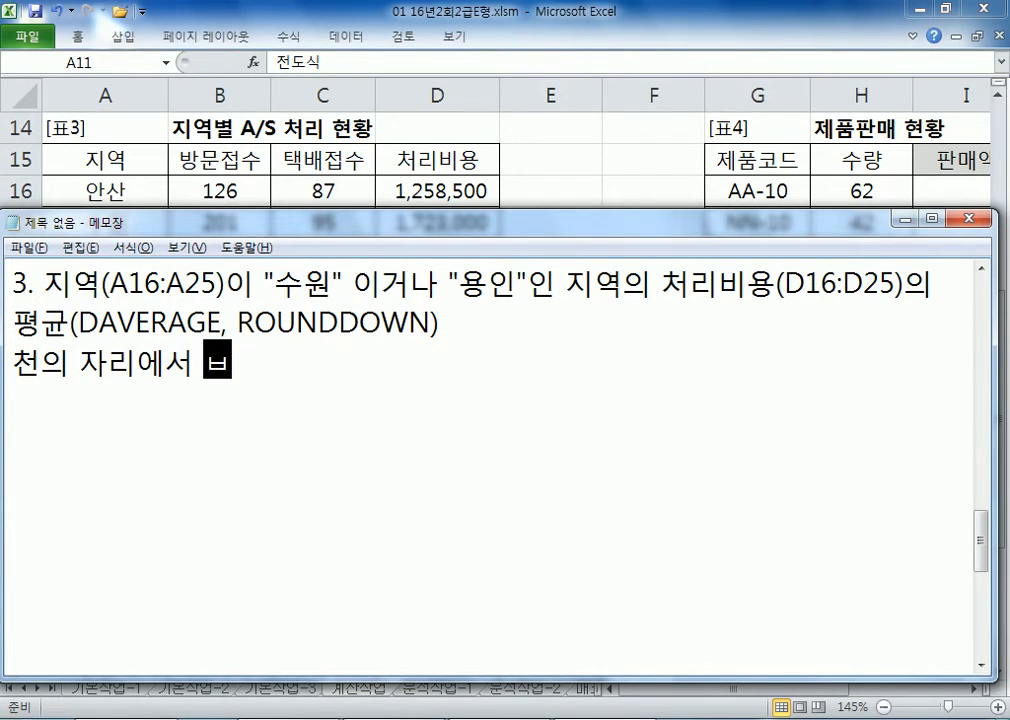
pyautogui.write('ㄴㅐㄹㅣㅁㅎㅏㅇㅕ ㅁㅏㄴㅇㅢ ㅈㅏㄹㅣ')
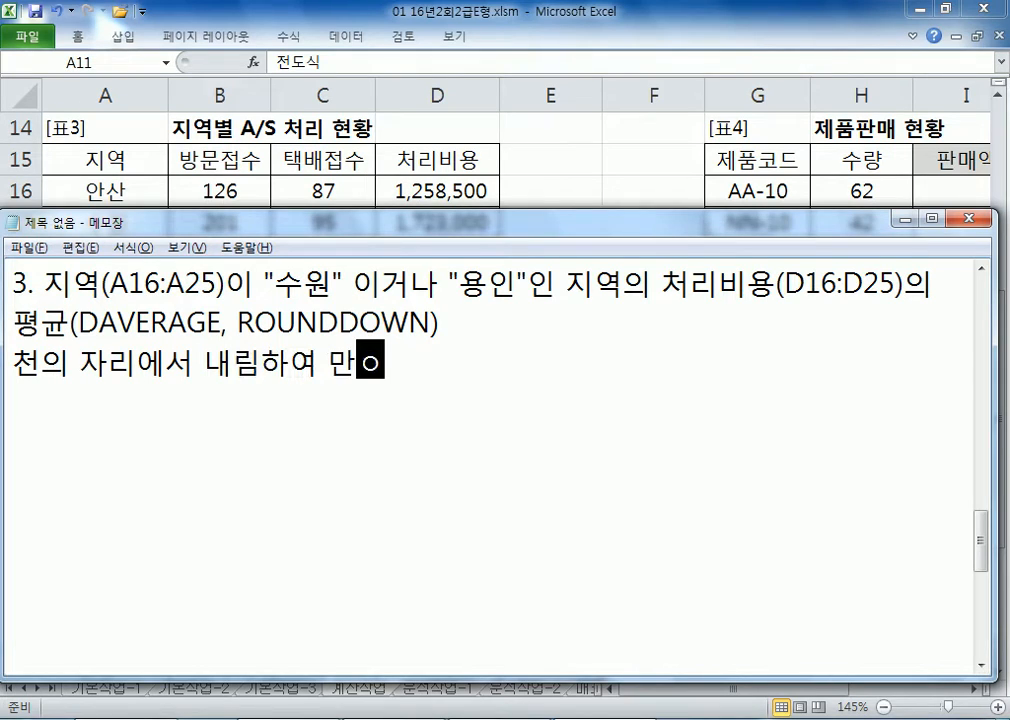
pyautogui.write('ㄲㅏㅈㅣ ')
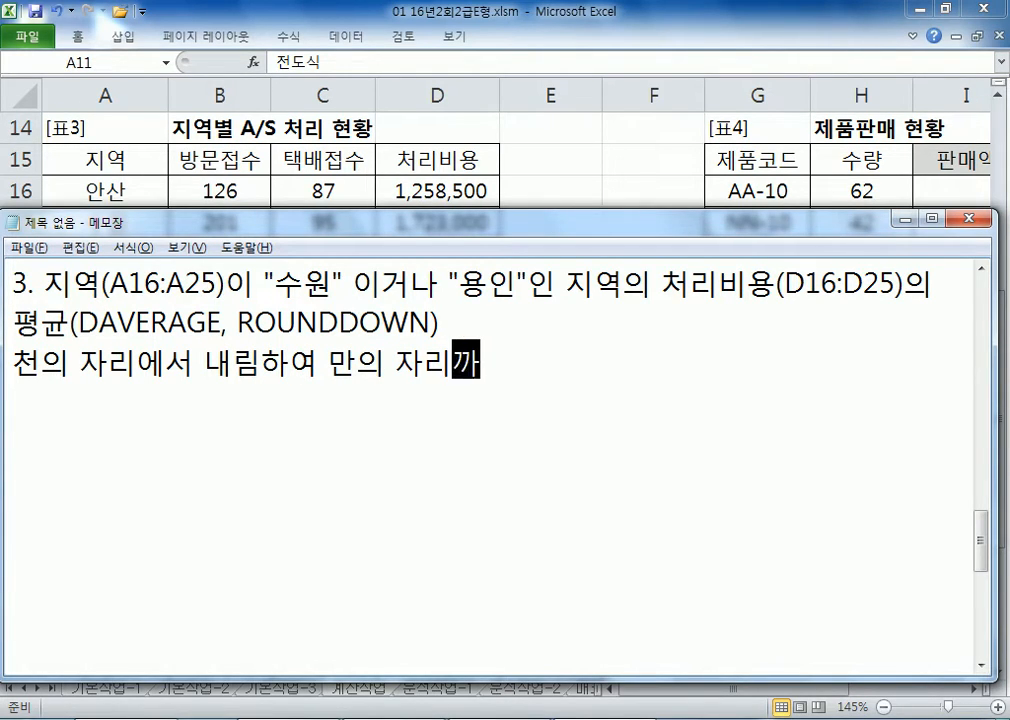
pyautogui.write('ㅍㅛㅅㅣ')
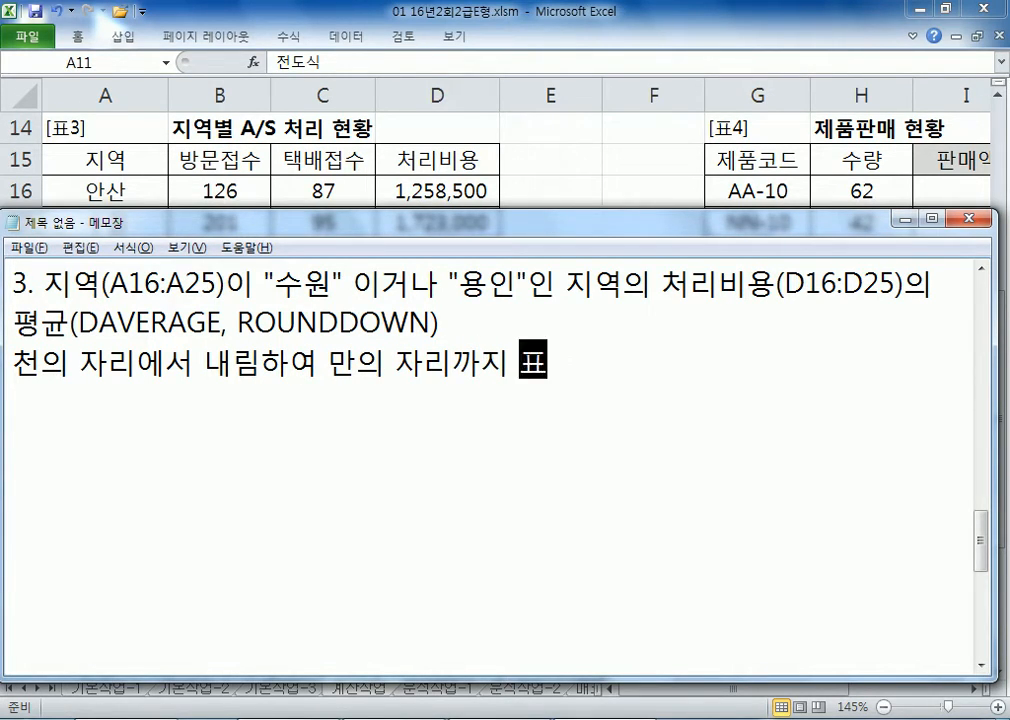
# Step: Write the rounding template =ROUNDDOWN(값, -4) on a new line below the rounding note
pyautogui.press('Return')
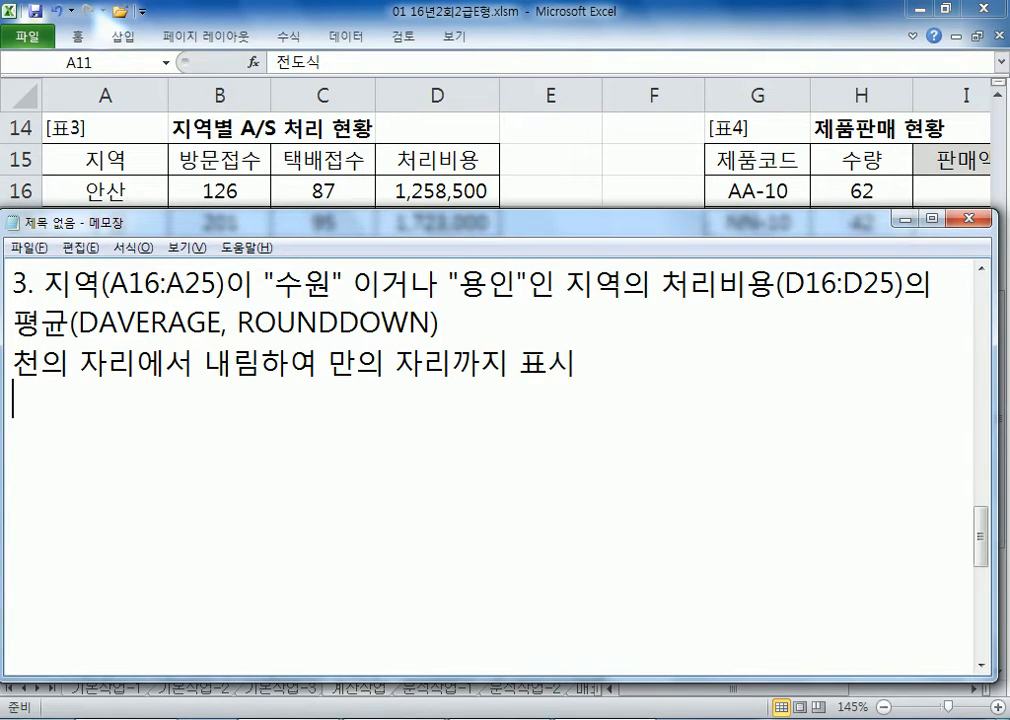
pyautogui.write('=ROUNDDOWN')
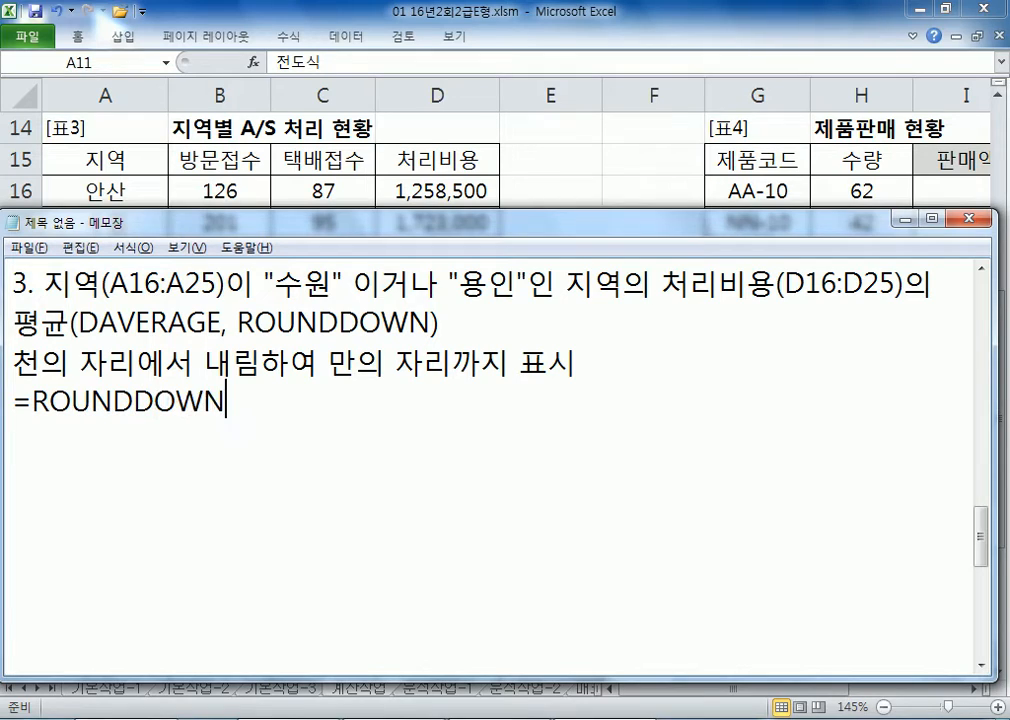
pyautogui.write('(값, -4)')
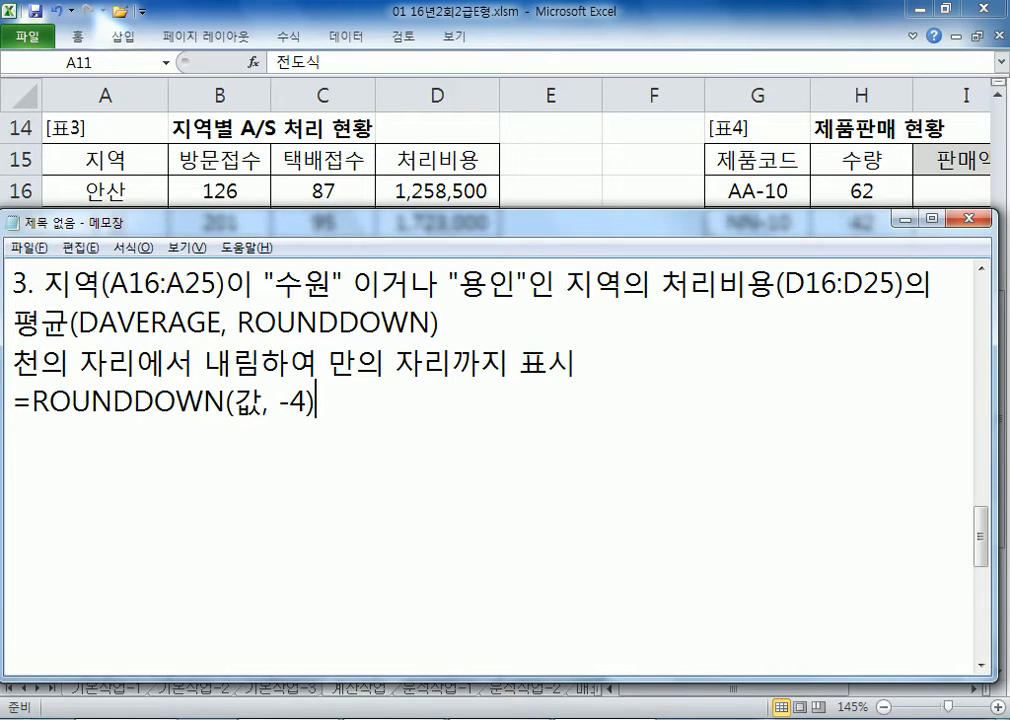
pyautogui.moveTo(237, 397); pyautogui.dragTo(261, 399)
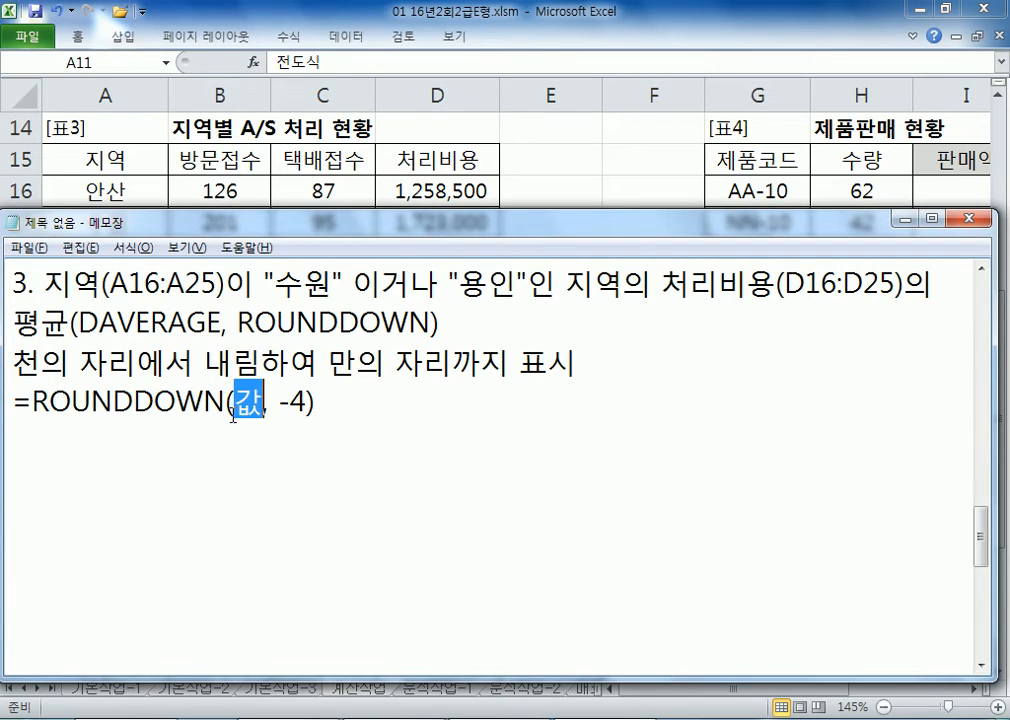
pyautogui.click(399, 438)
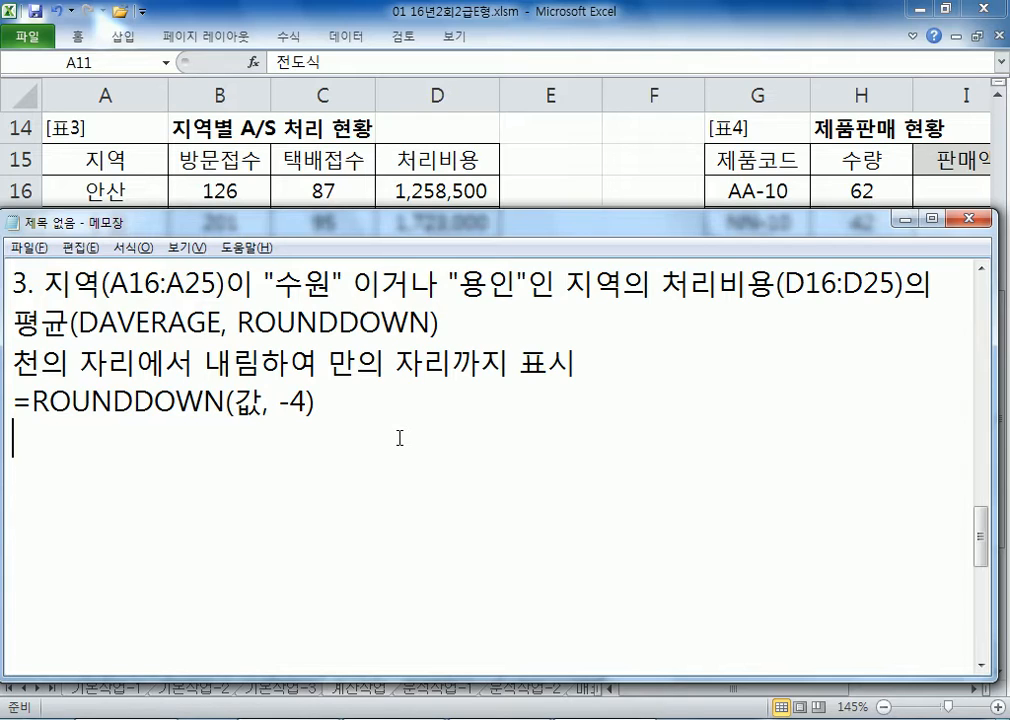
# Step: Switch to Excel and enter the criteria heading 지역 in cell E24
pyautogui.hotkey('alt', 'Tab')
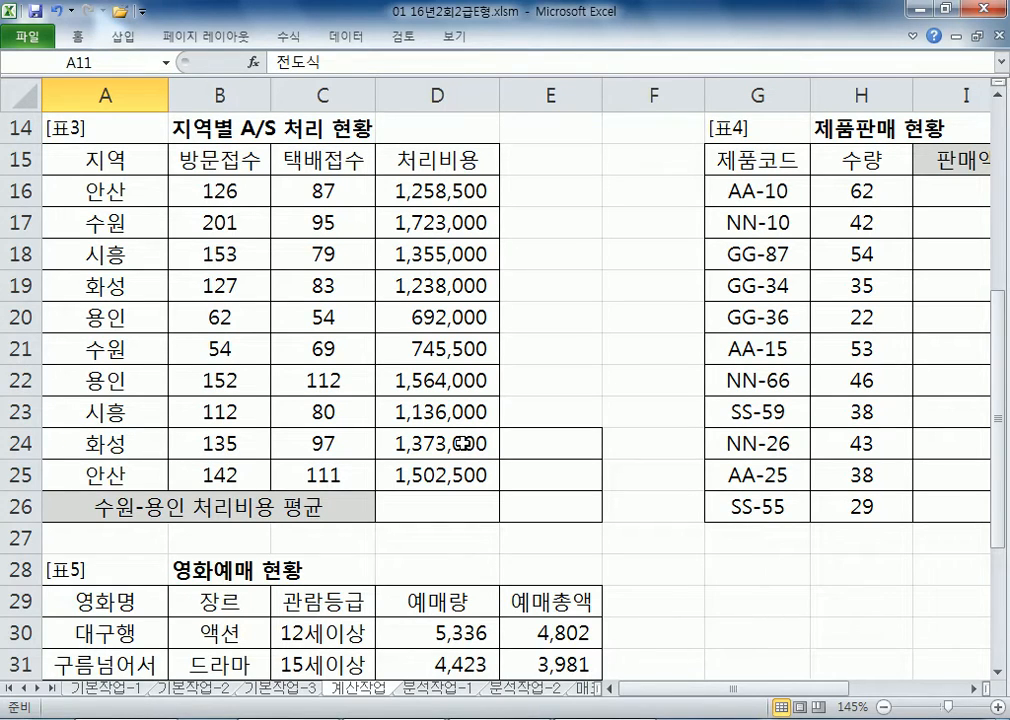
pyautogui.click(555, 444)
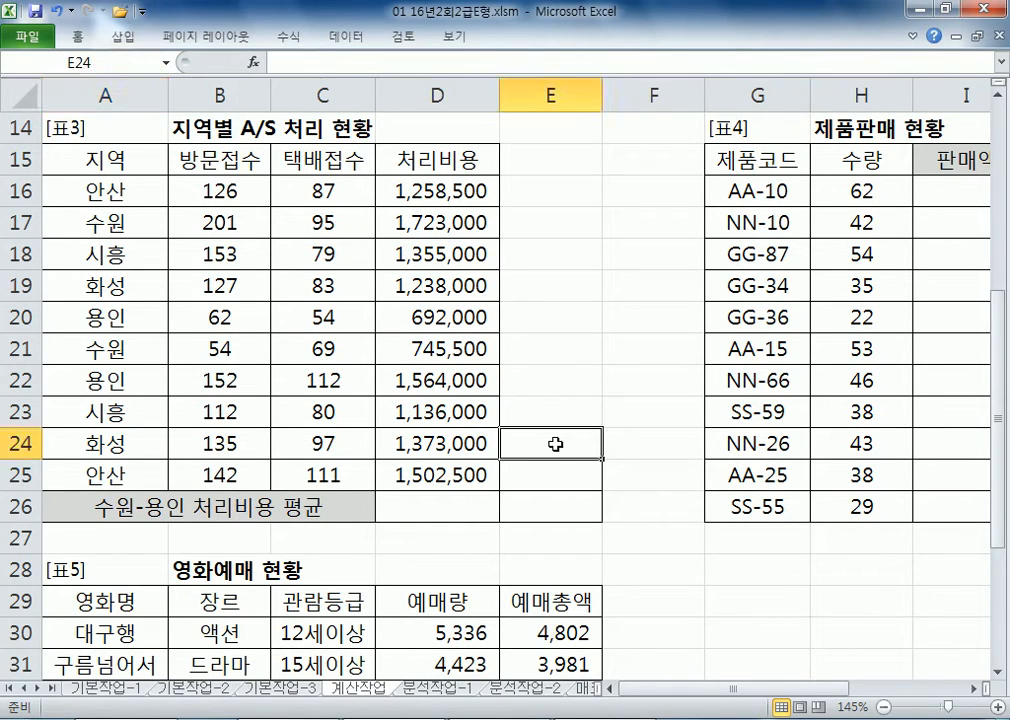
pyautogui.moveTo(555, 444); pyautogui.dragTo(564, 503)
pyautogui.write('WLDU')
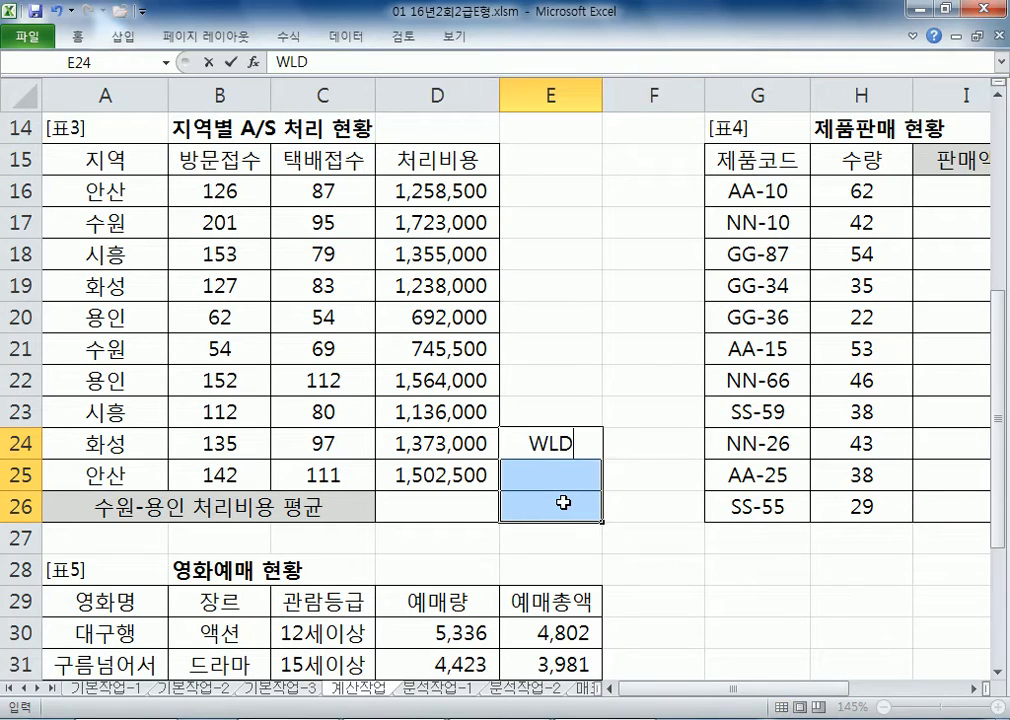
pyautogui.press('BackSpace')
pyautogui.press('BackSpace')
pyautogui.press('BackSpace')
pyautogui.press('BackSpace')
pyautogui.press('Hangul')
pyautogui.write('지역')
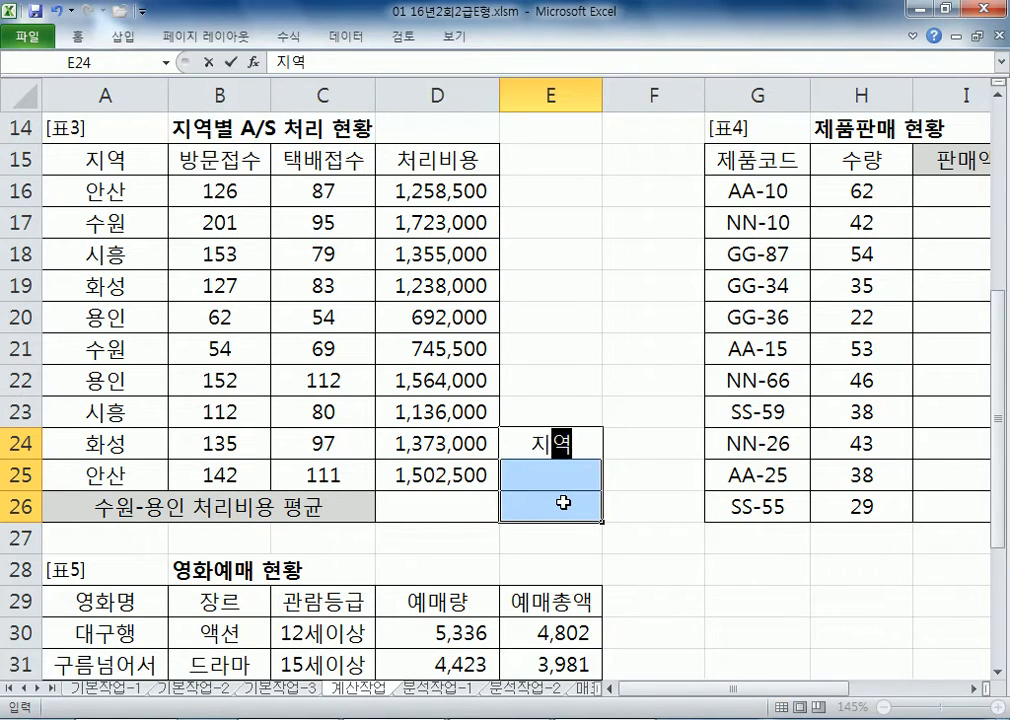
pyautogui.press('Return')
# Step: Enter 수원 in cell E25 as the first region criterion
pyautogui.write('쉬')
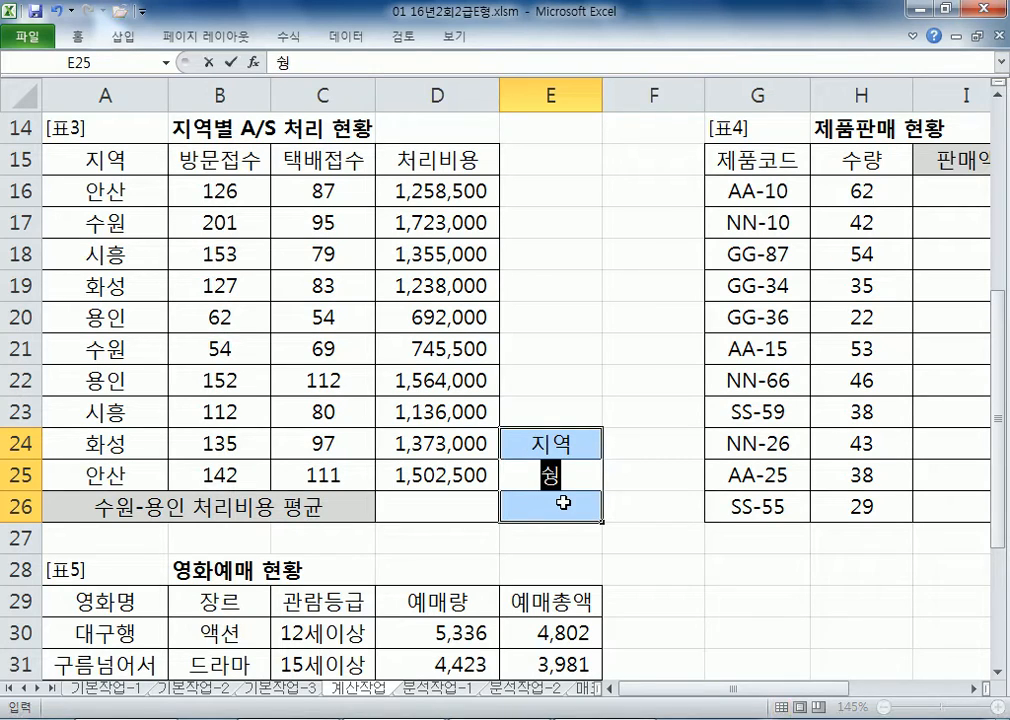
pyautogui.press('BackSpace')
pyautogui.press('BackSpace')
pyautogui.press('BackSpace')
pyautogui.write('ㅜ원')
pyautogui.press('Right')
# Step: Add a second 지역 heading in F24 and the criterion 용인 in F26
pyautogui.press('Up')
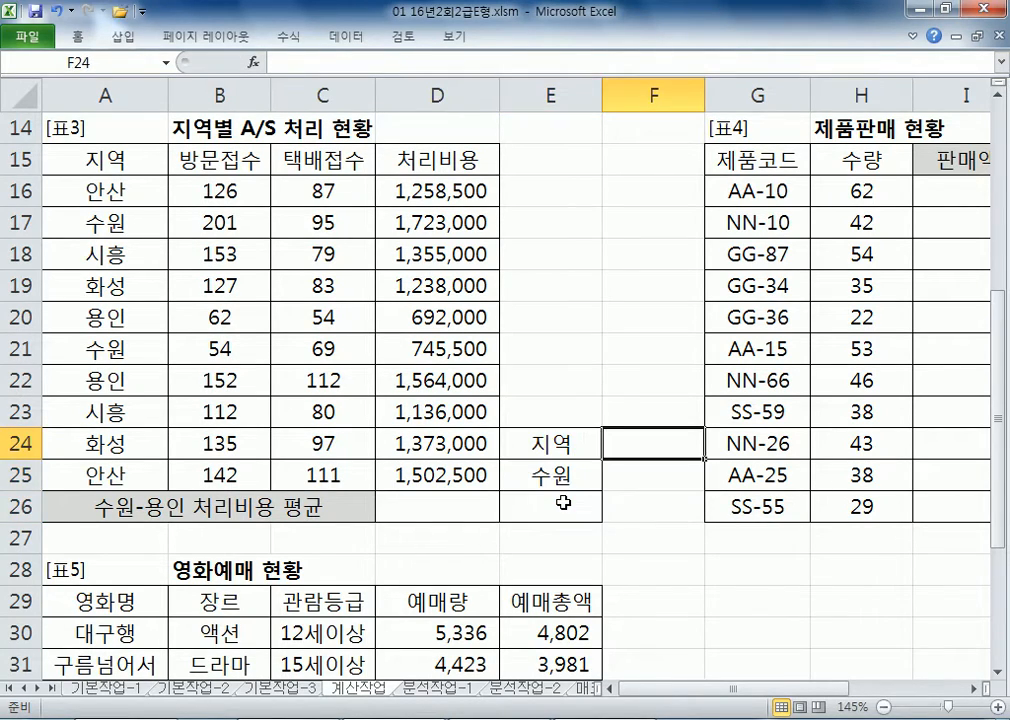
pyautogui.write('징역')
pyautogui.press('Down')
pyautogui.press('Down')
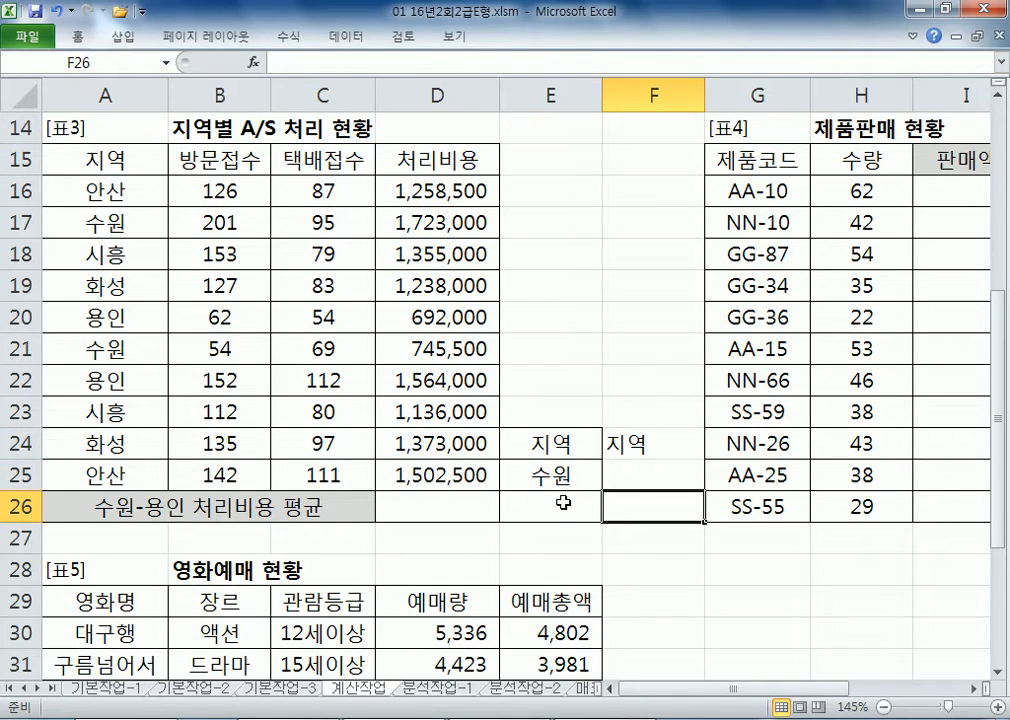
pyautogui.write('용인')
pyautogui.press('Return')
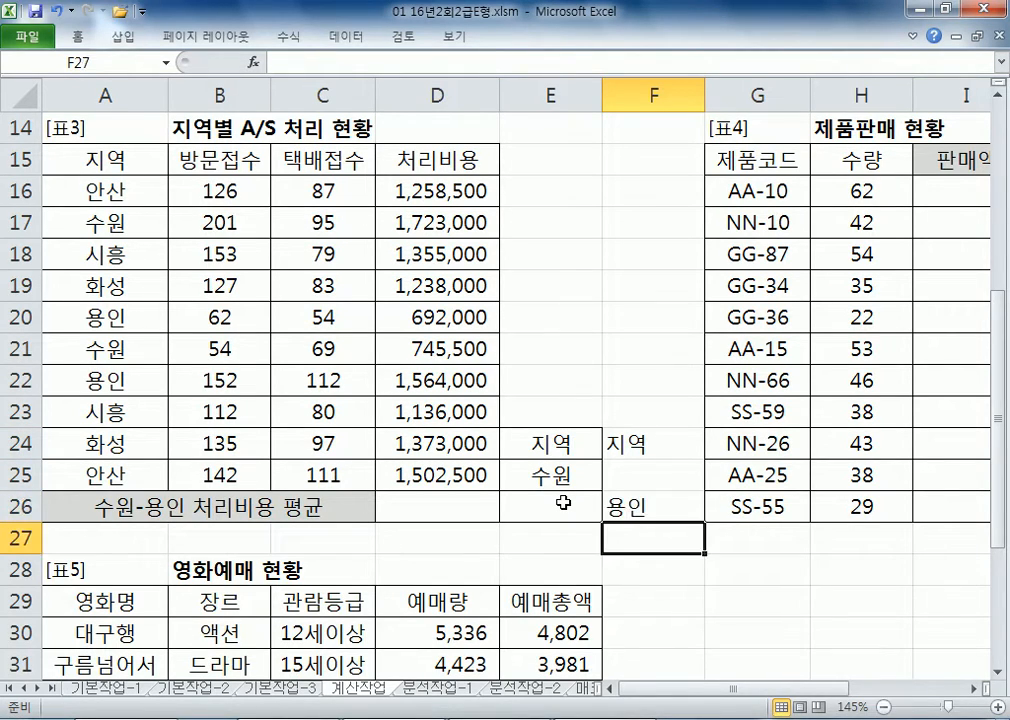
pyautogui.moveTo(588, 440); pyautogui.dragTo(615, 506)
pyautogui.click(562, 441)
pyautogui.click(640, 443)
pyautogui.click(573, 445)
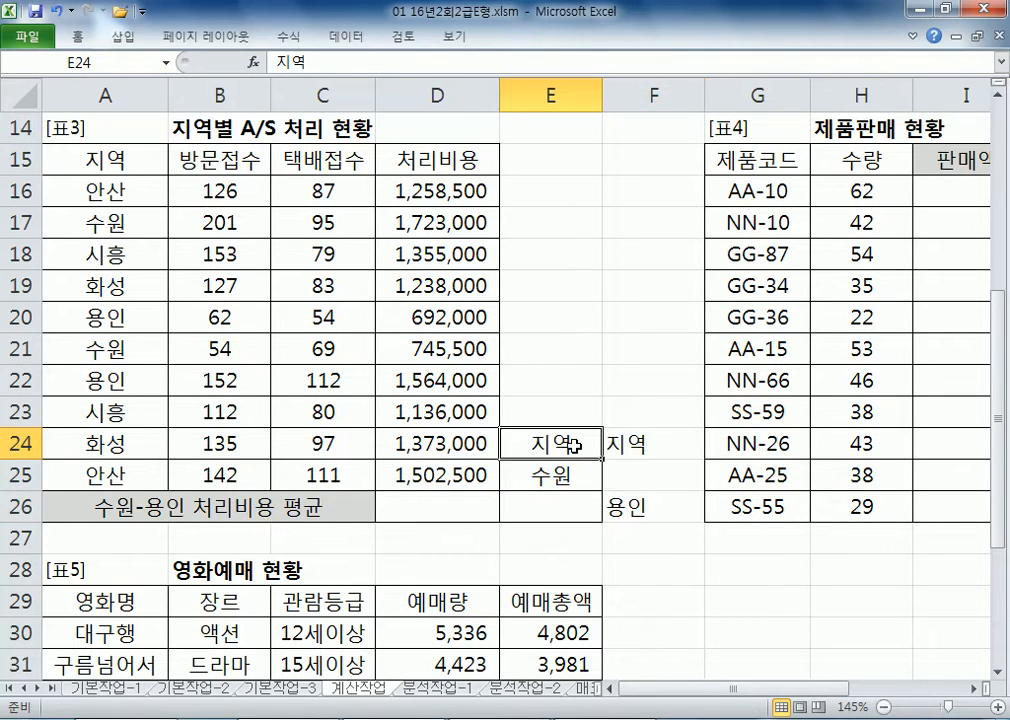
pyautogui.click(650, 444)
# Step: Enter 용인 in cell E26 as the second criterion in the same column as 수원
pyautogui.click(523, 508)
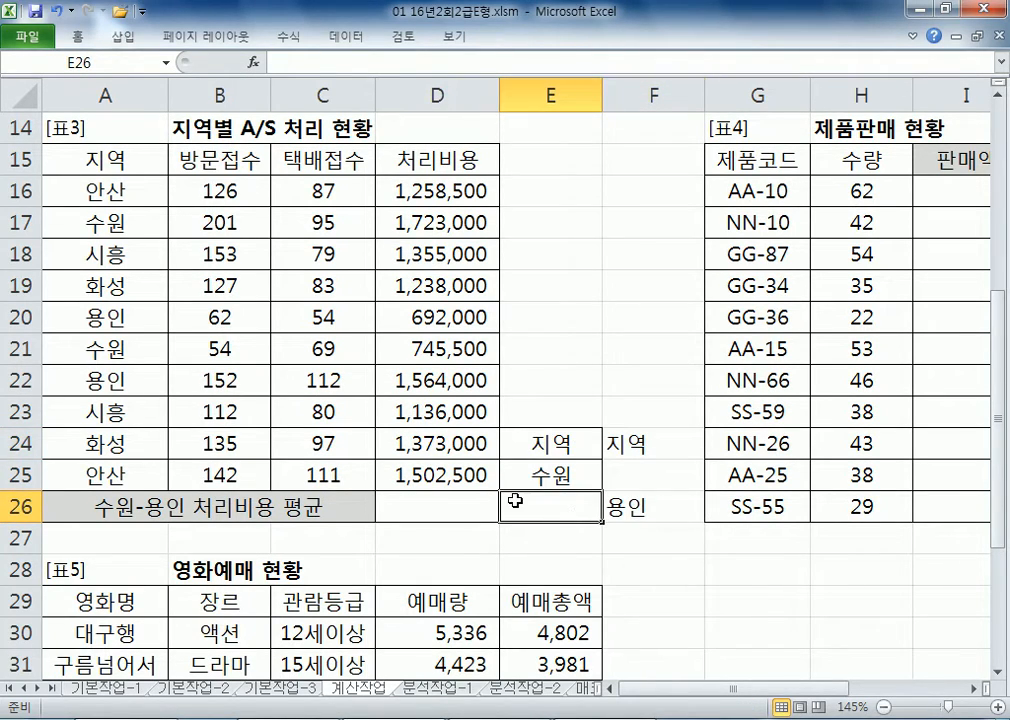
pyautogui.write('용ㅣ')
pyautogui.press('BackSpace')
pyautogui.press('BackSpace')
pyautogui.press('BackSpace')
pyautogui.write('용ㅇ')
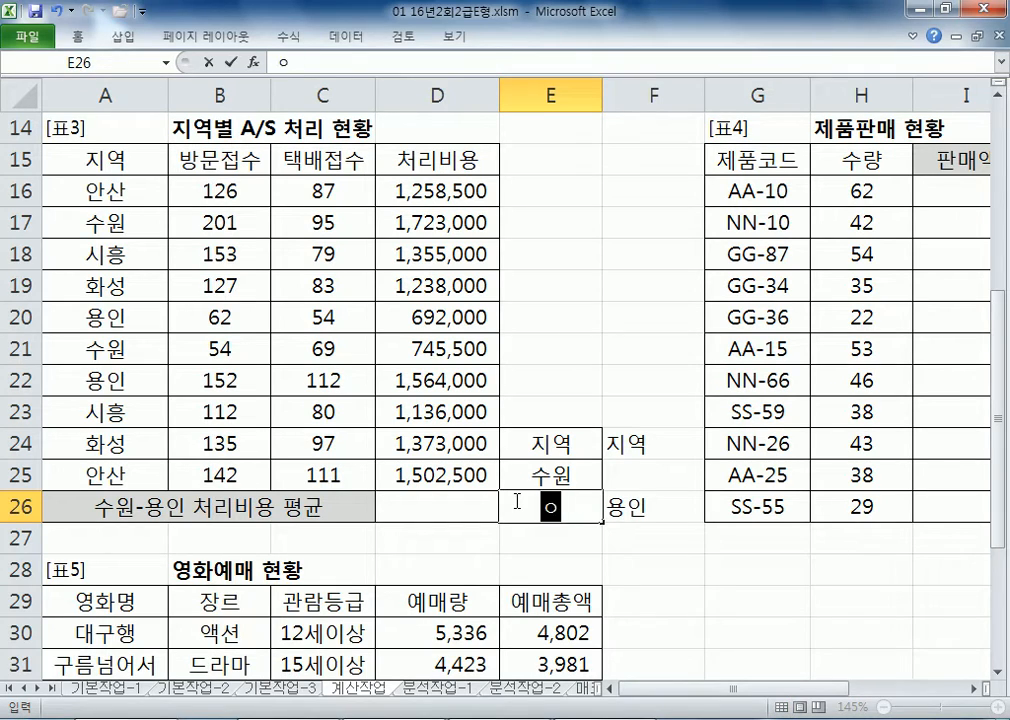
pyautogui.write('ㅣㄴ')
pyautogui.press('Return')
# Step: Clear the extra criteria column F24:F26
pyautogui.press('Up')
pyautogui.press('Up')
pyautogui.press('Right')
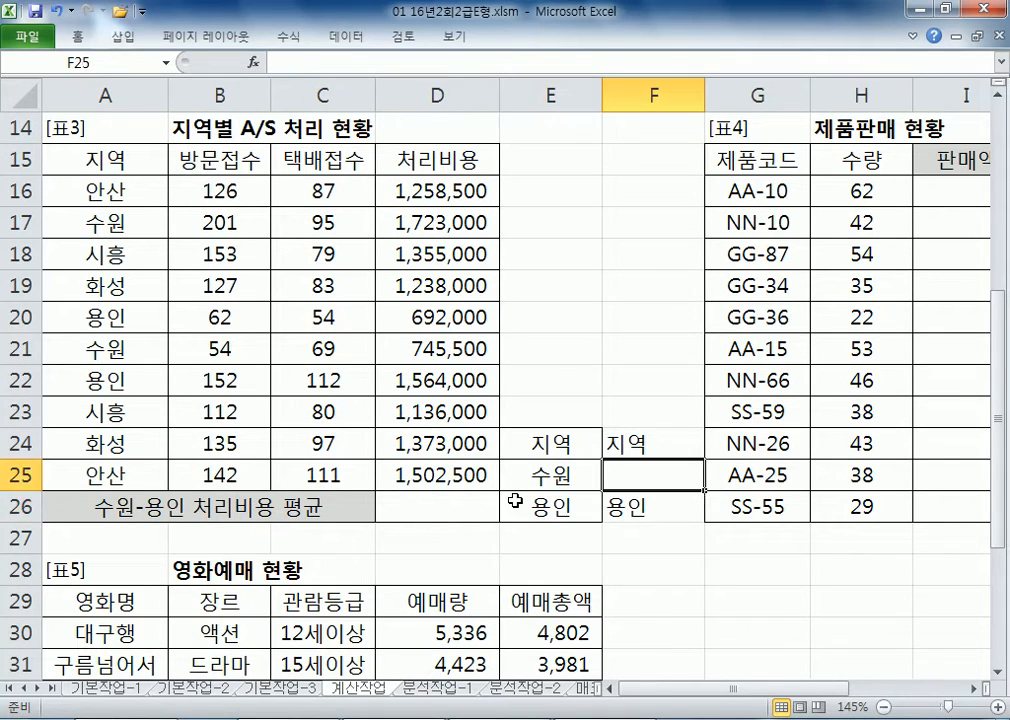
pyautogui.press('Up')
pyautogui.hotkey('shift', 'Down')
pyautogui.hotkey('shift', 'Down')
pyautogui.press('Delete')
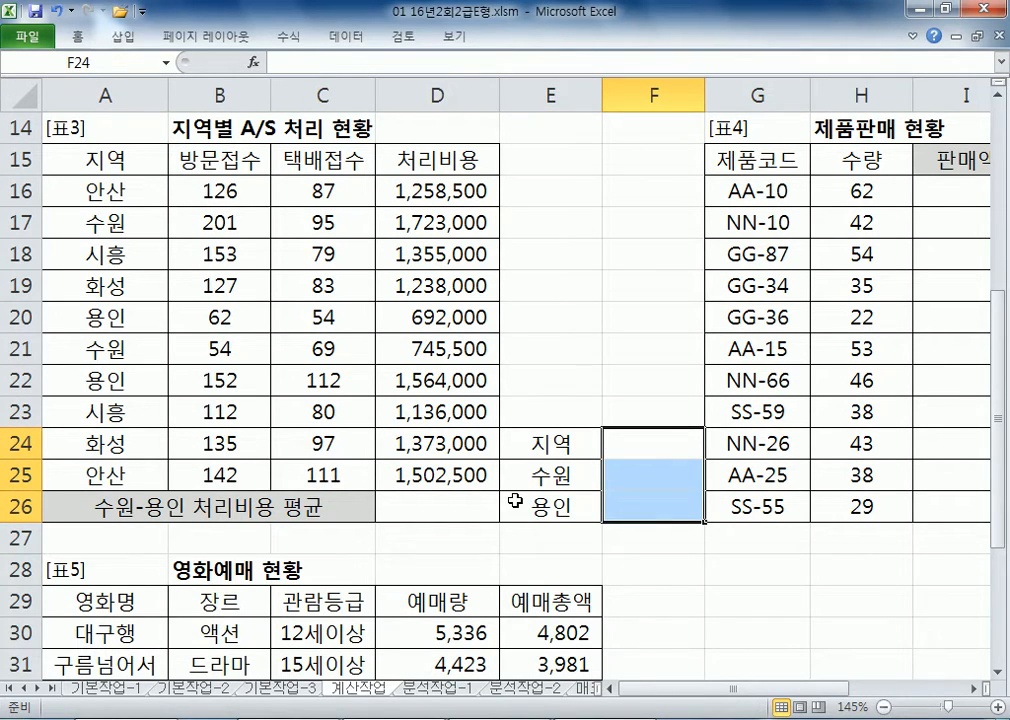
# Step: Start a DAVERAGE formula in cell D26 with A15:D25 as the database range
pyautogui.press('Left')
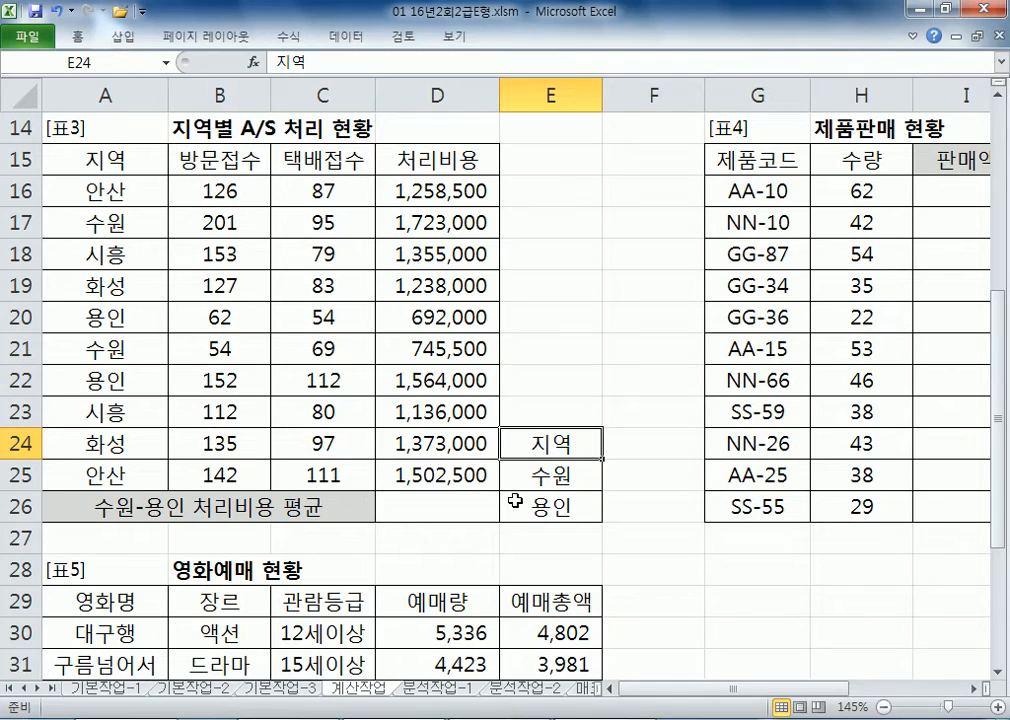
pyautogui.press('Down')
pyautogui.press('Down')
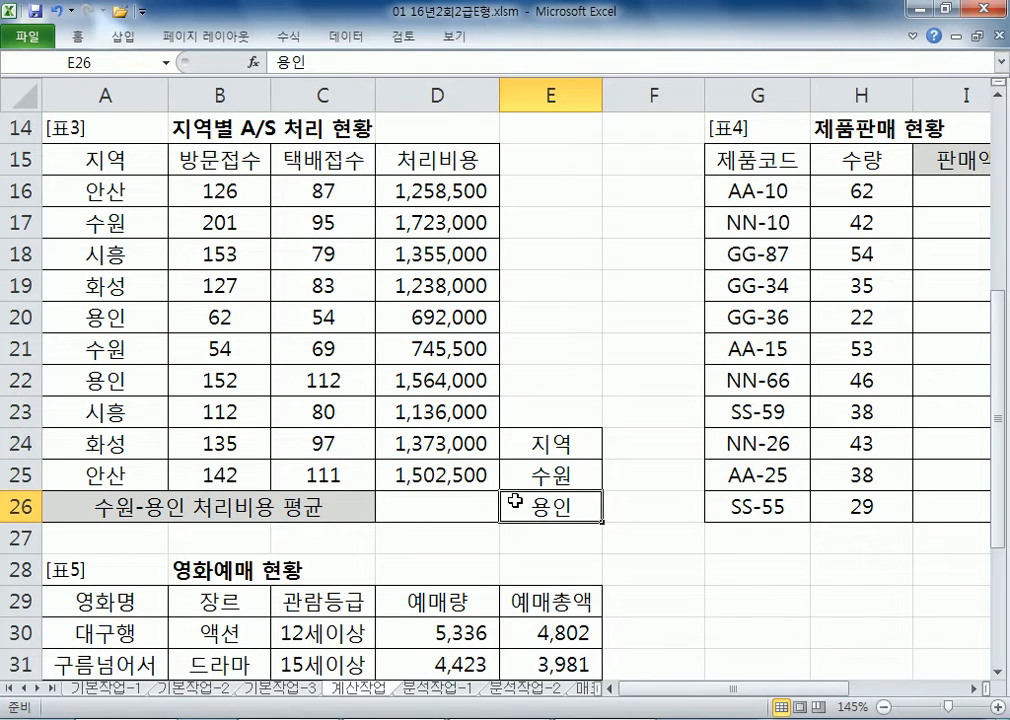
pyautogui.press('Left')
pyautogui.write('=')
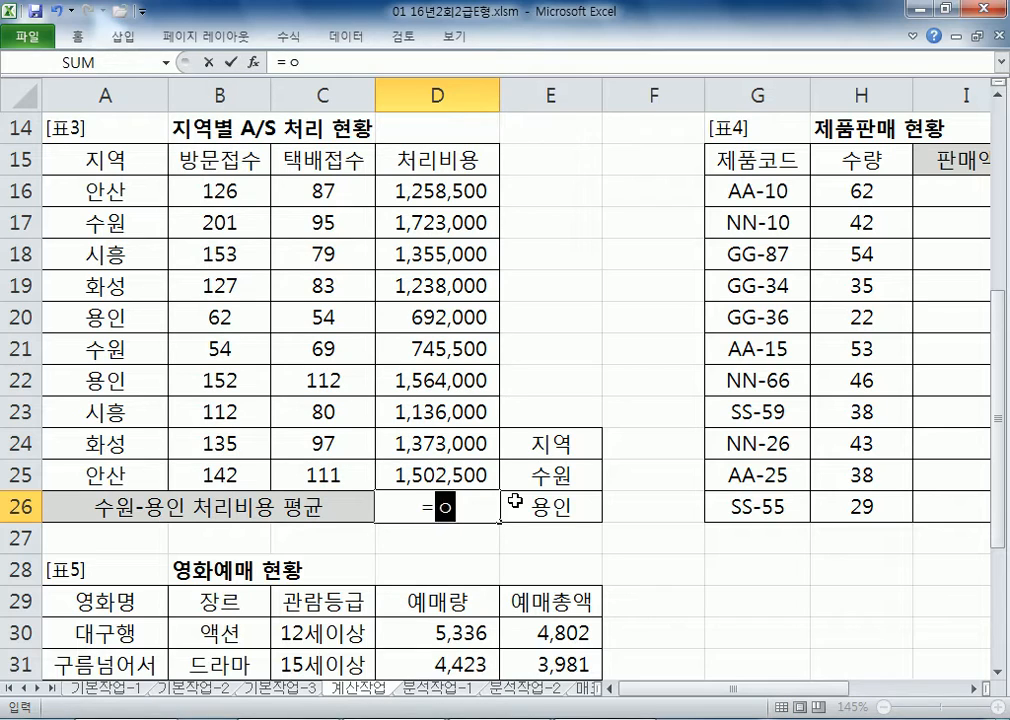
pyautogui.write('DAV')
pyautogui.press('Tab')
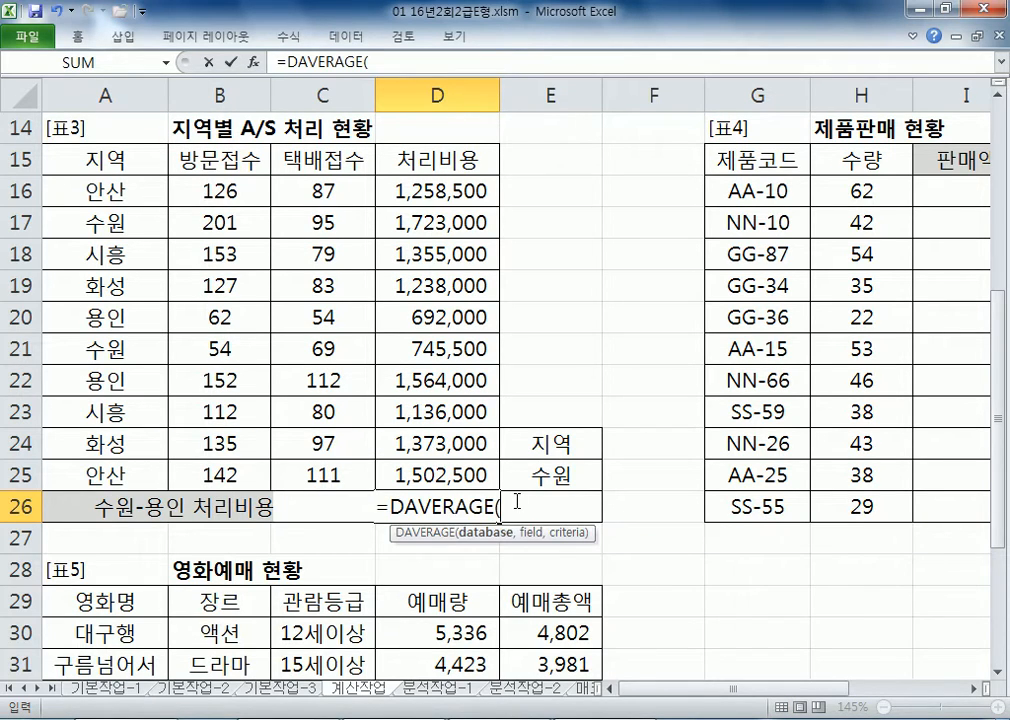
pyautogui.moveTo(110, 160); pyautogui.dragTo(437, 478)
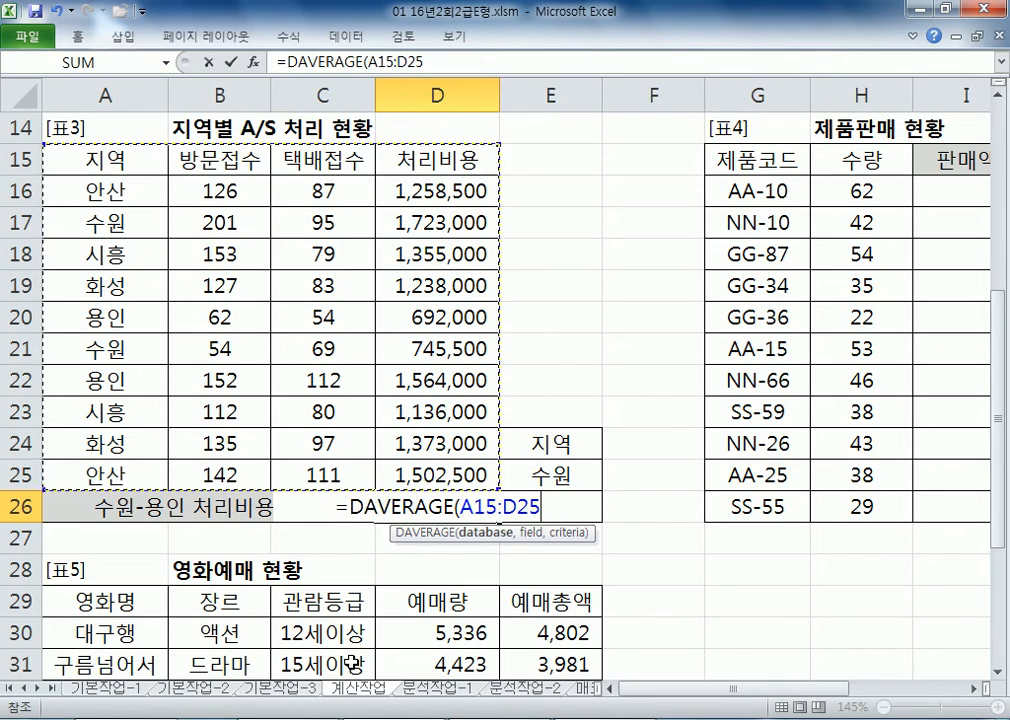
pyautogui.write(',')
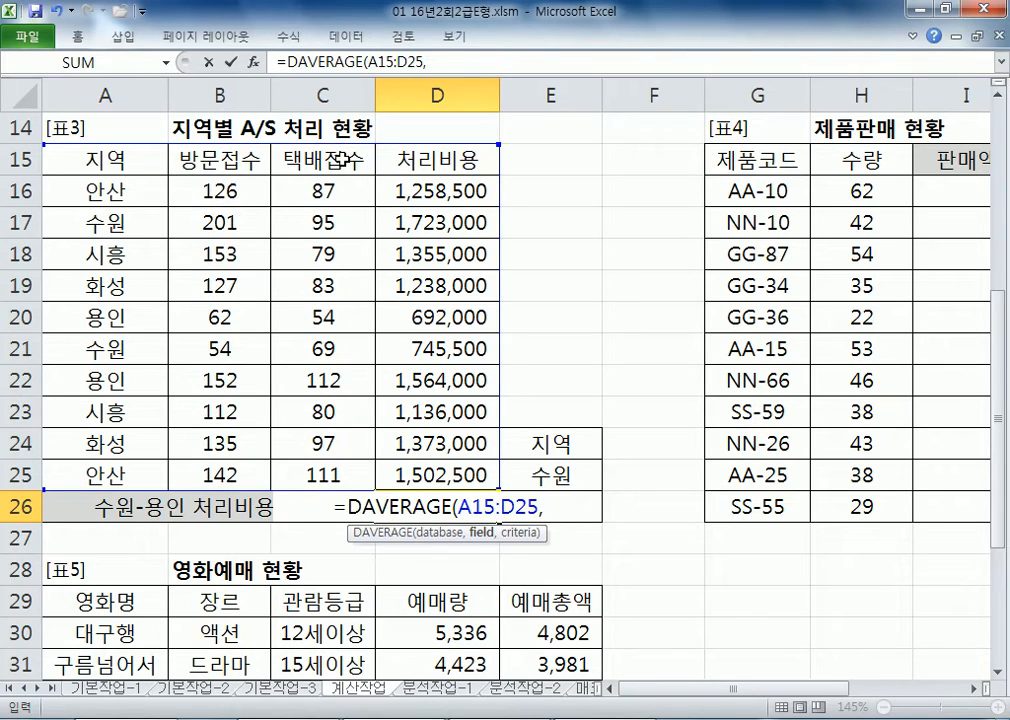
# Step: Complete the DAVERAGE formula with field D15 and criteria range E24:E26
pyautogui.click(427, 157)
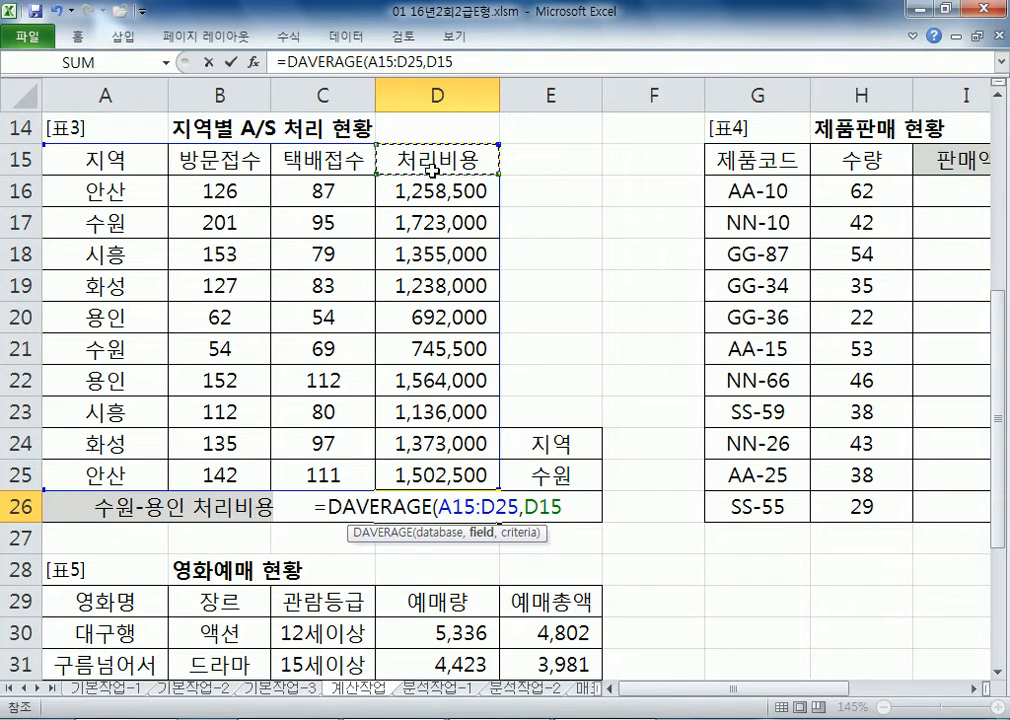
pyautogui.write(',')
pyautogui.moveTo(512, 442); pyautogui.dragTo(551, 506)
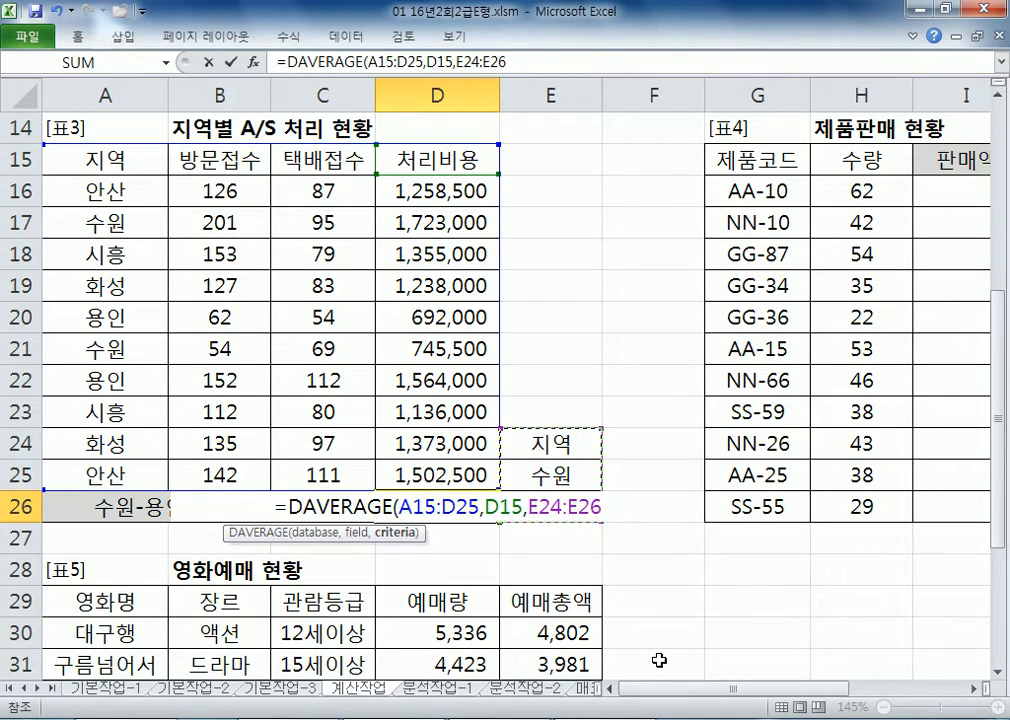
pyautogui.press('Return')
pyautogui.press('Up')
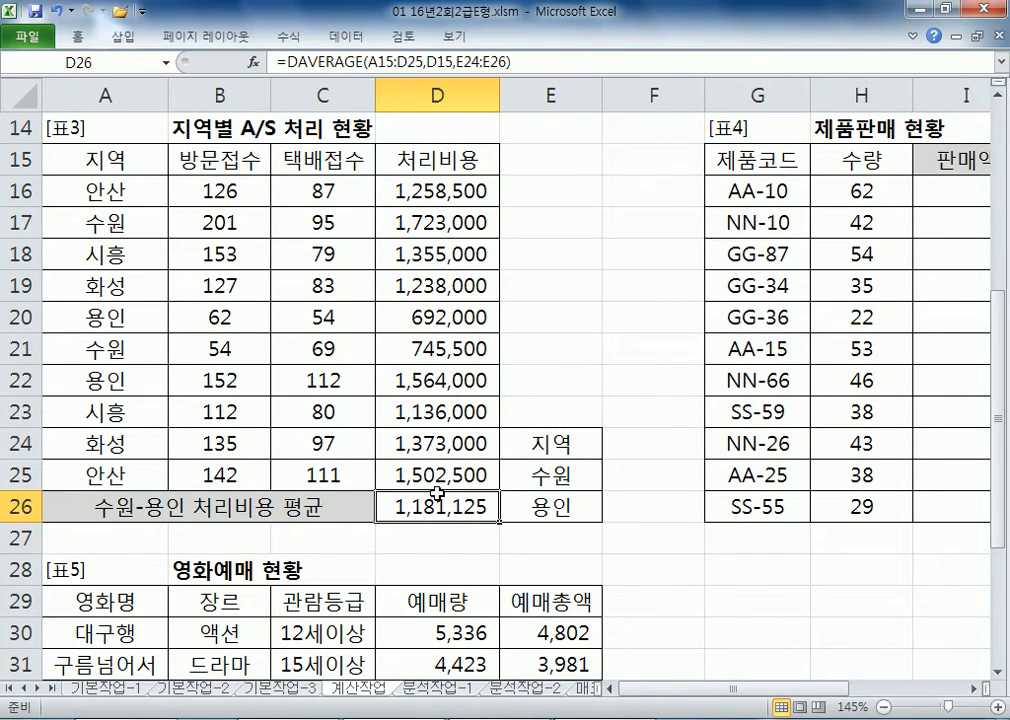
# Step: Copy the whole DAVERAGE formula from D26 into the Notepad notes, on the line below =ROUNDDOWN(값, -4)
pyautogui.moveTo(524, 68); pyautogui.dragTo(273, 62)
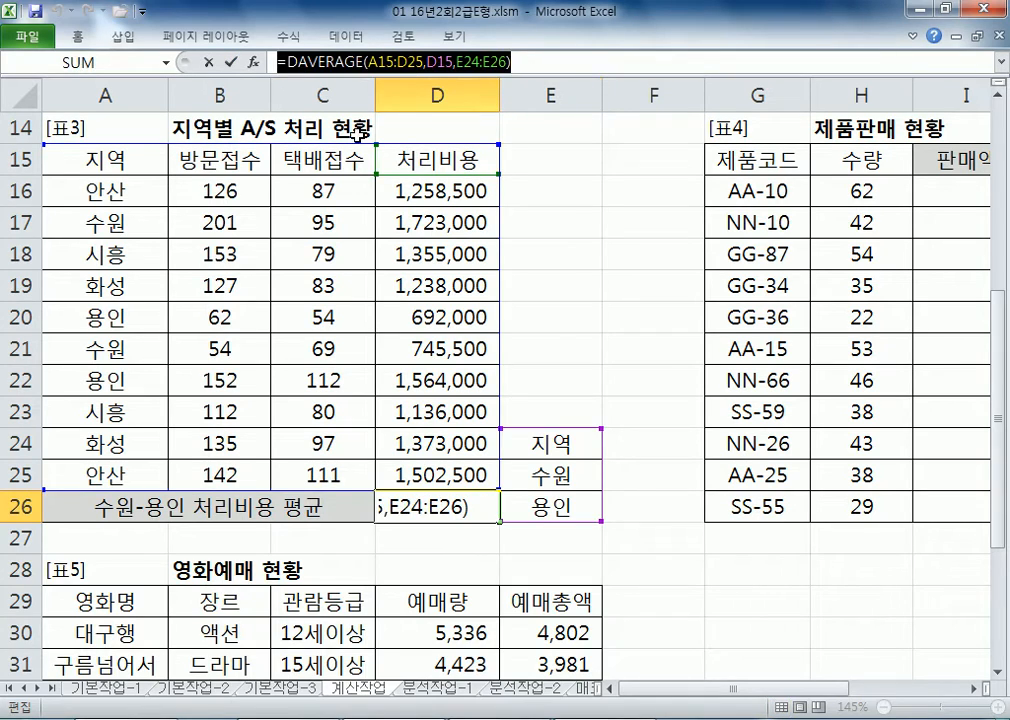
pyautogui.hotkey('ctrl', 'c')
pyautogui.hotkey('alt', 'Tab')
pyautogui.hotkey('ctrl', 'v')
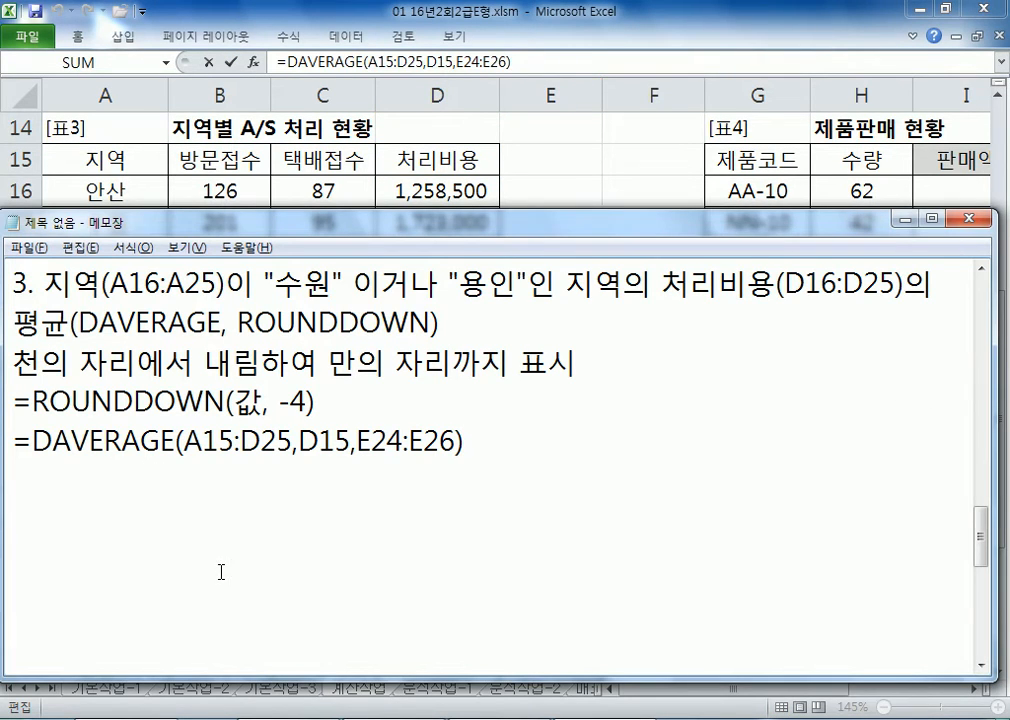
# Step: Add the nested formula =ROUNDDOWN(DAVERAGE(A15:D25,D15,E24:E26), -4) to the notes, below the DAVERAGE line, reusing the two formulas above
pyautogui.moveTo(16, 404); pyautogui.dragTo(466, 441)
pyautogui.hotkey('ctrl', 'c')
pyautogui.click(27, 491)
pyautogui.hotkey('ctrl', 'v')
pyautogui.hotkey('ctrl', 'c')
pyautogui.doubleClick(243, 481)
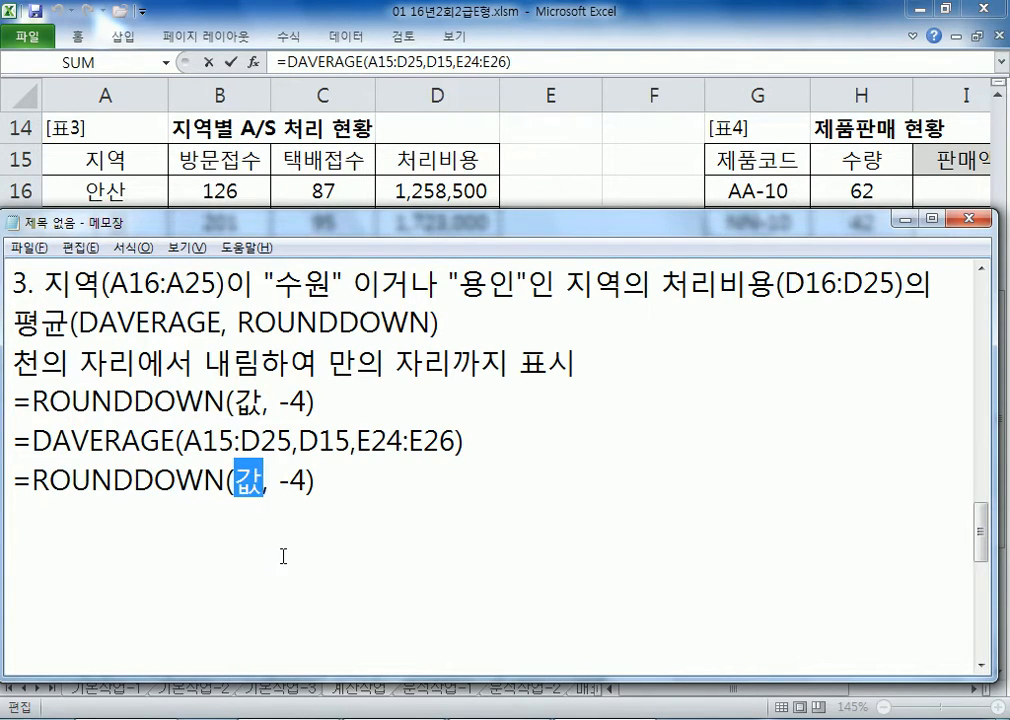
pyautogui.hotkey('ctrl', 'v')
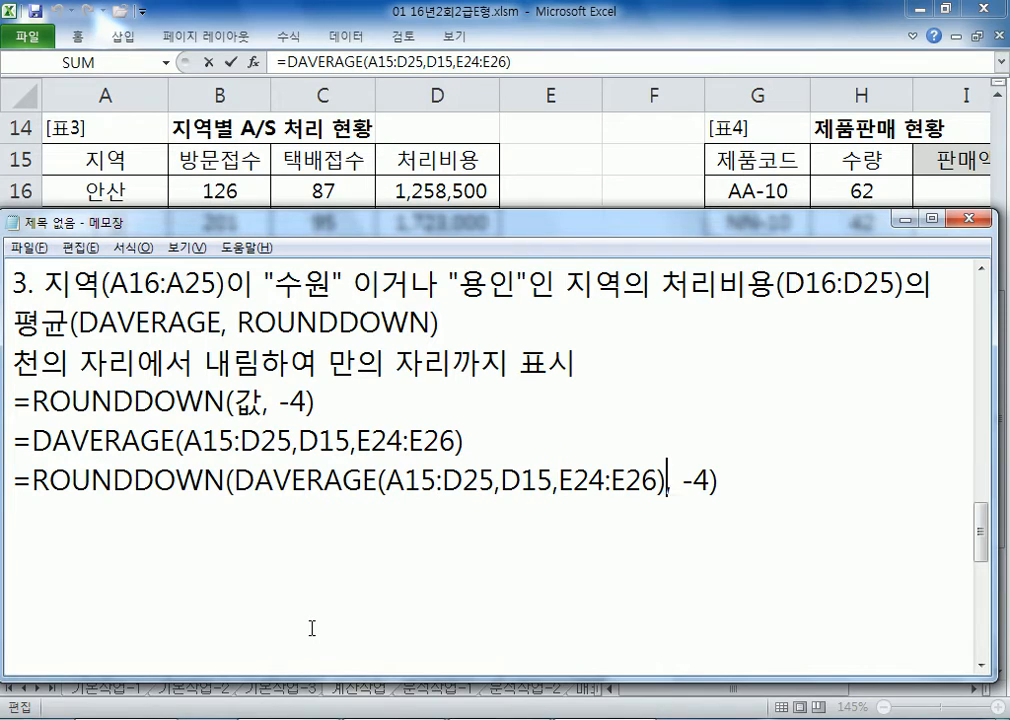
pyautogui.click(745, 481)
pyautogui.press('Return')
pyautogui.press('Up')
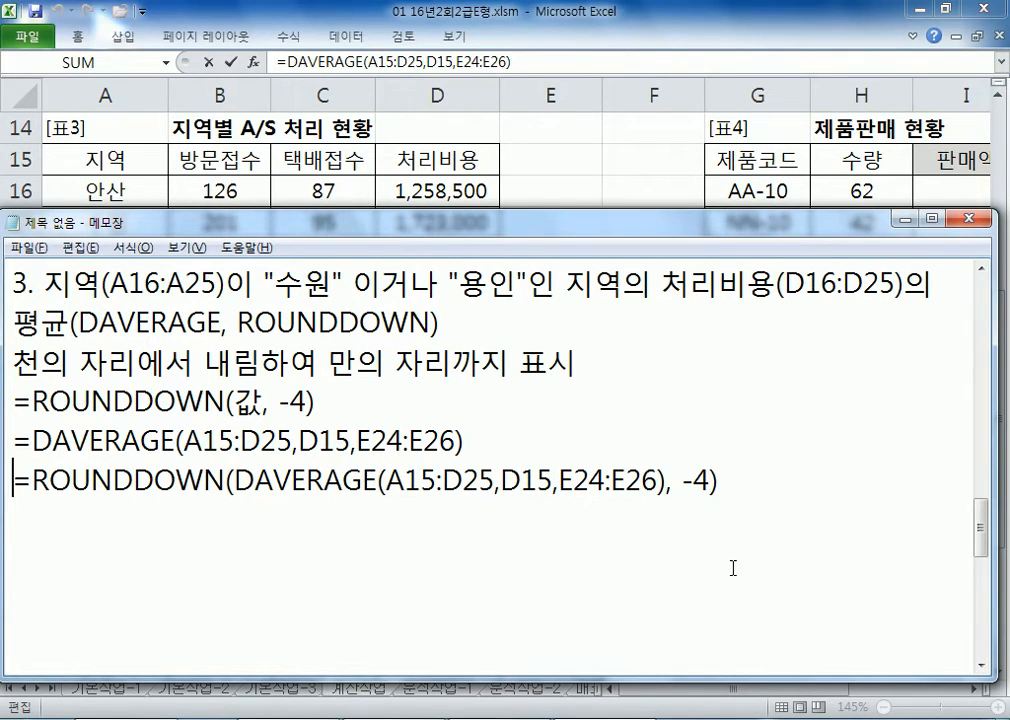
# Step: Switch to Excel and commit the DAVERAGE formula in cell D26
pyautogui.hotkey('alt', 'Tab')
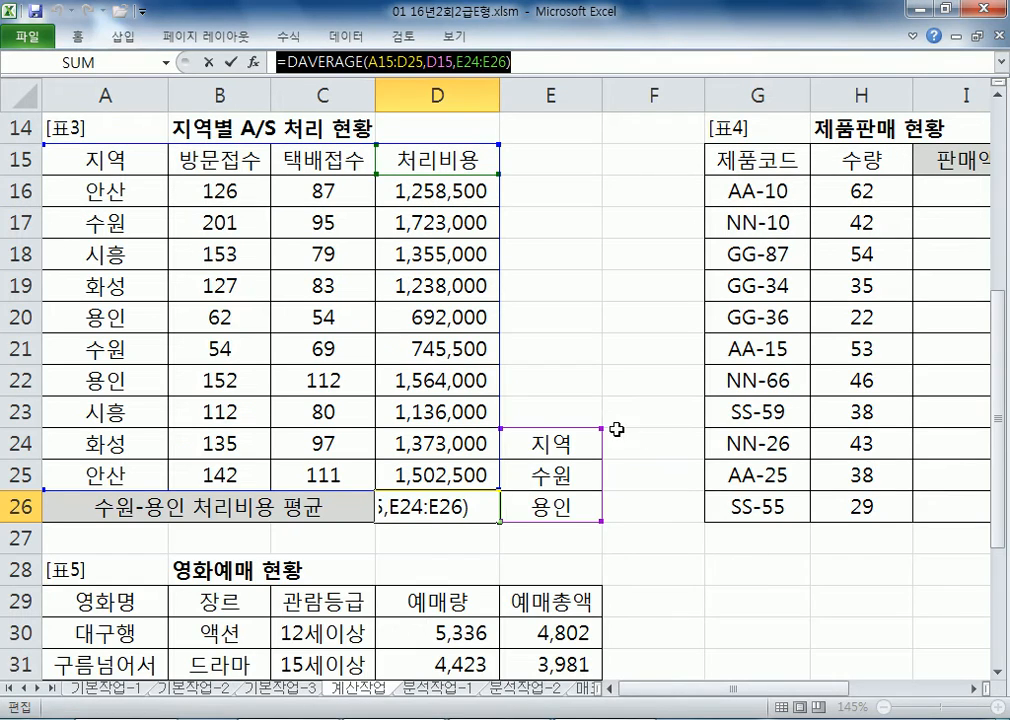
pyautogui.click(411, 509)
pyautogui.hotkey('ctrl', 'Return')
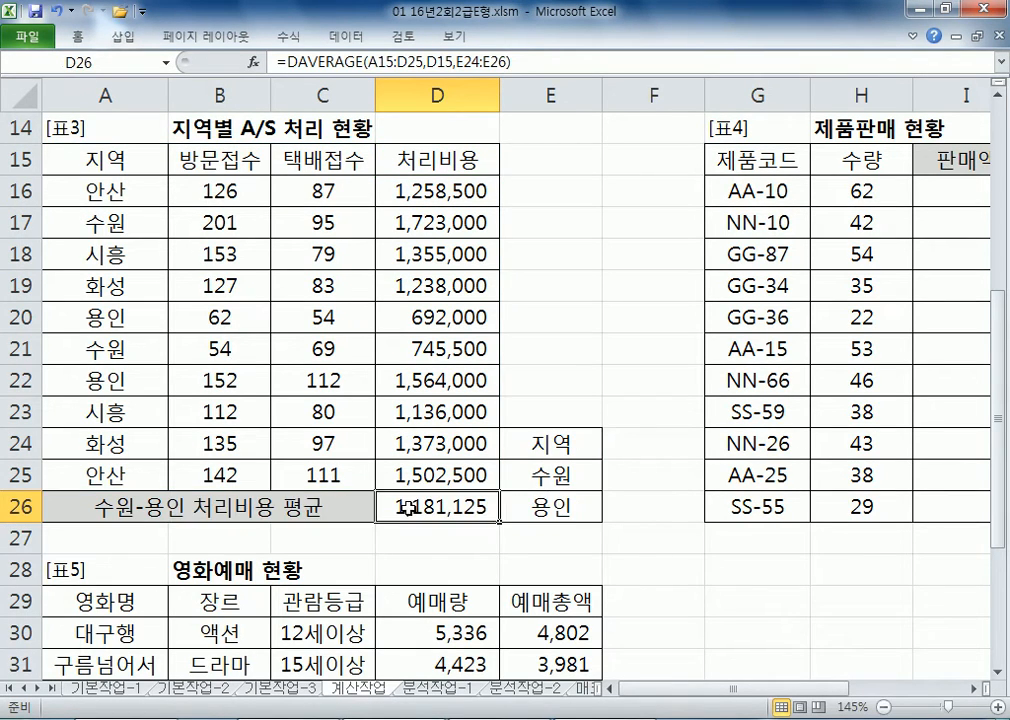
# Step: Wrap the DAVERAGE formula in D26 in ROUNDDOWN with -4 as the number of digits
pyautogui.doubleClick(411, 508)
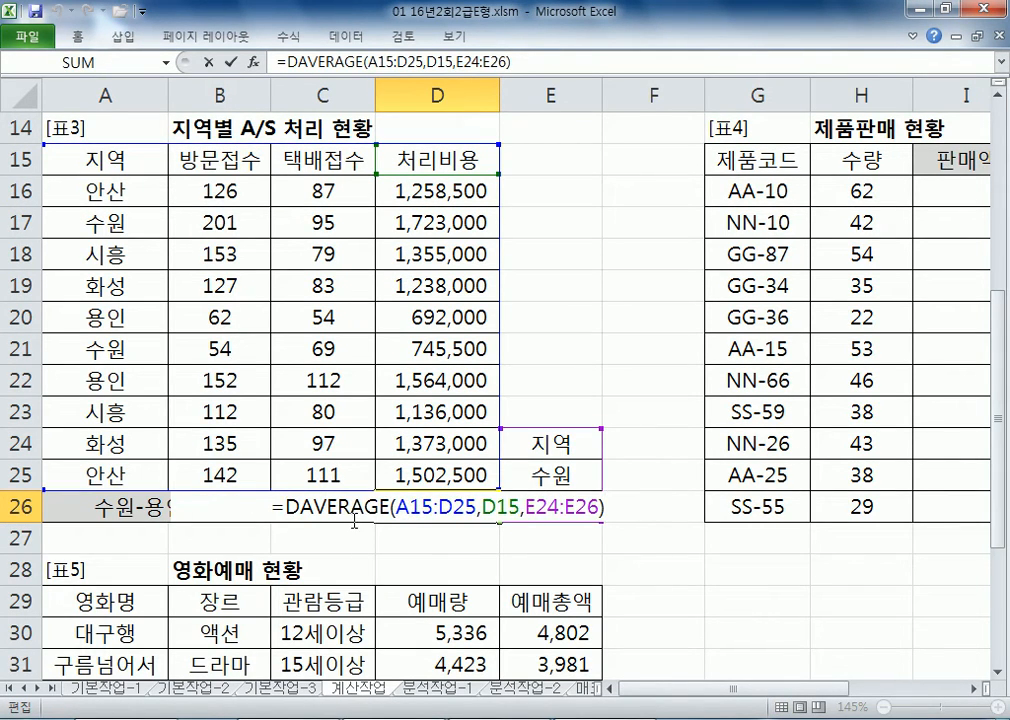
pyautogui.write('ROUND')
pyautogui.press('Down')
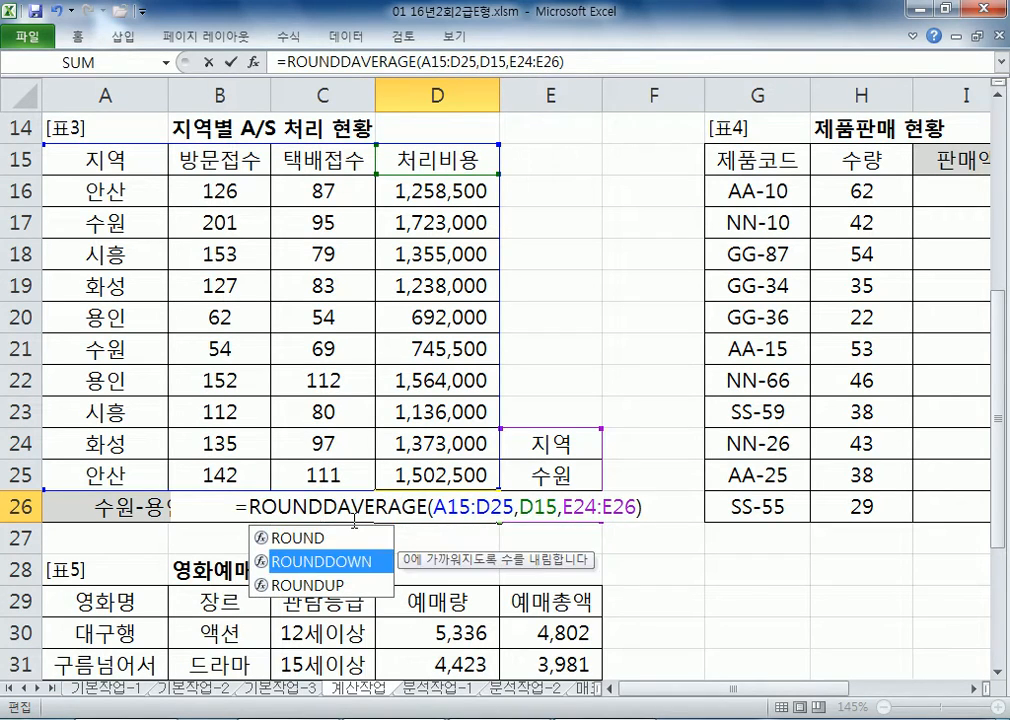
pyautogui.press('Tab')
pyautogui.press('End')
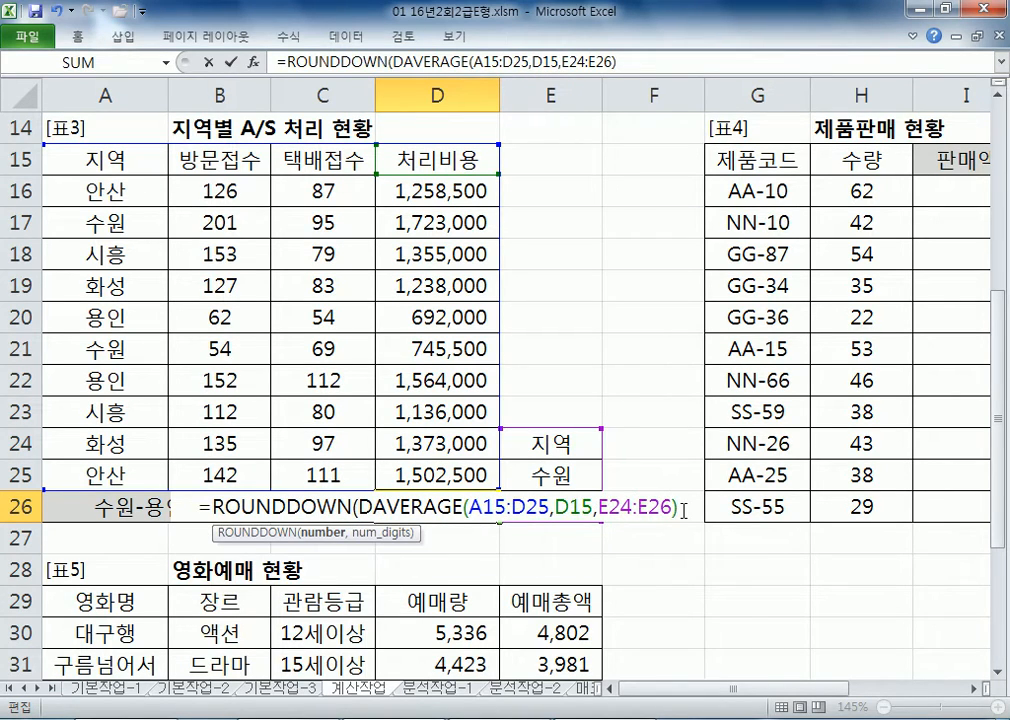
pyautogui.write(',-4)')
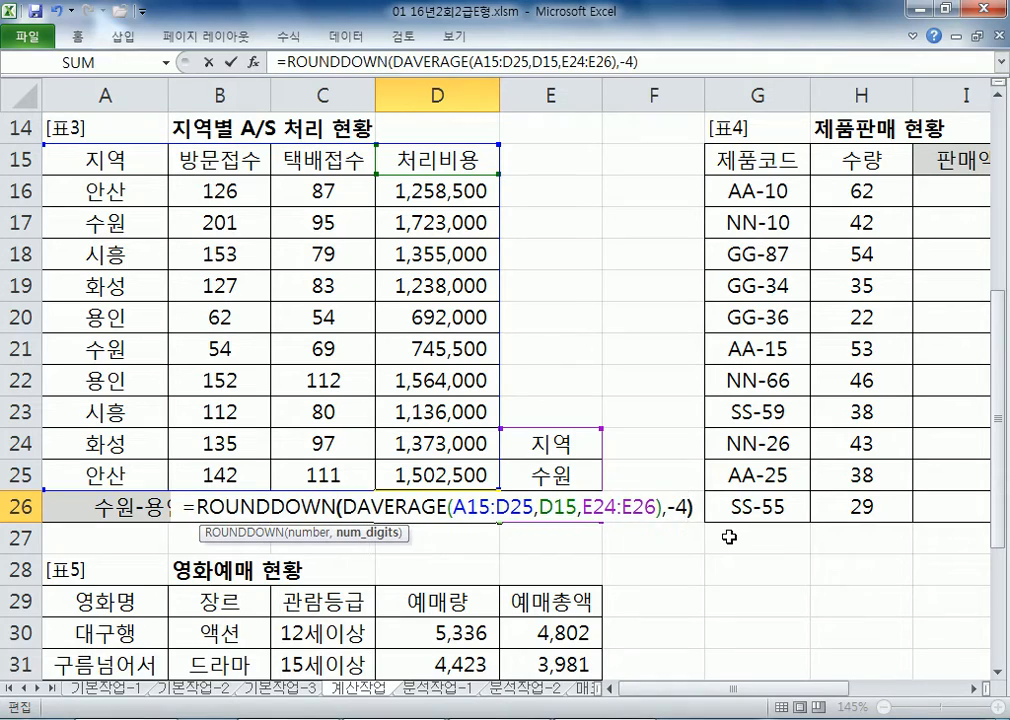
pyautogui.press('Return')
pyautogui.press('Up')
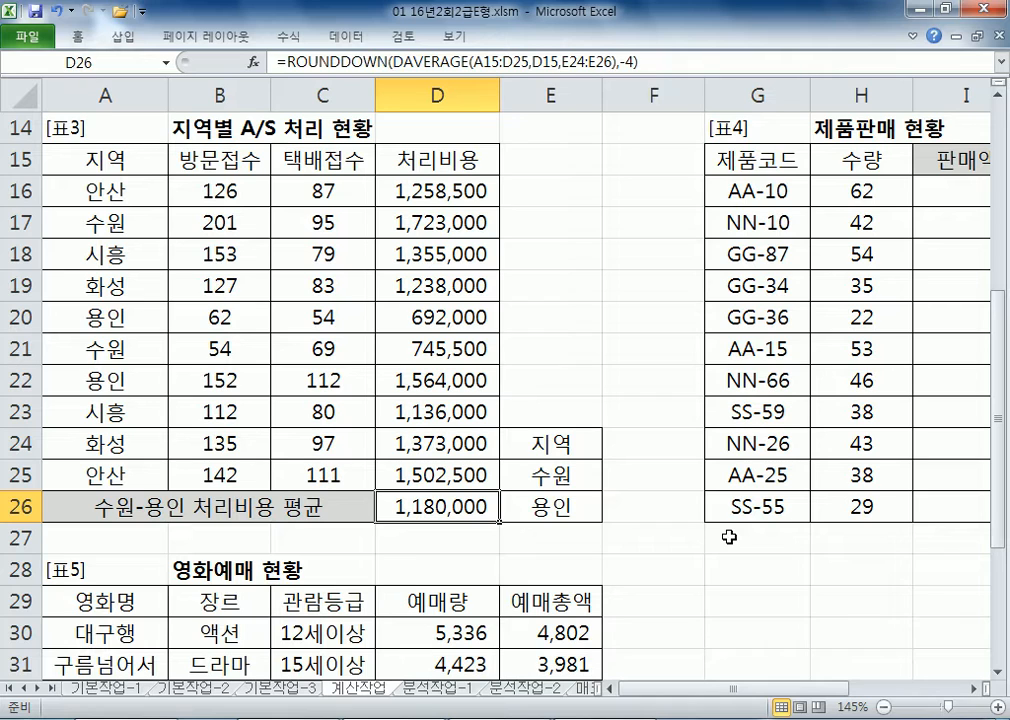
pyautogui.press('F2')
pyautogui.press('Escape')
# Step: Switch to Notepad and start a new item numbered 4. below the finished item 3 formulas
pyautogui.hotkey('alt', 'Tab')
pyautogui.press('Down')
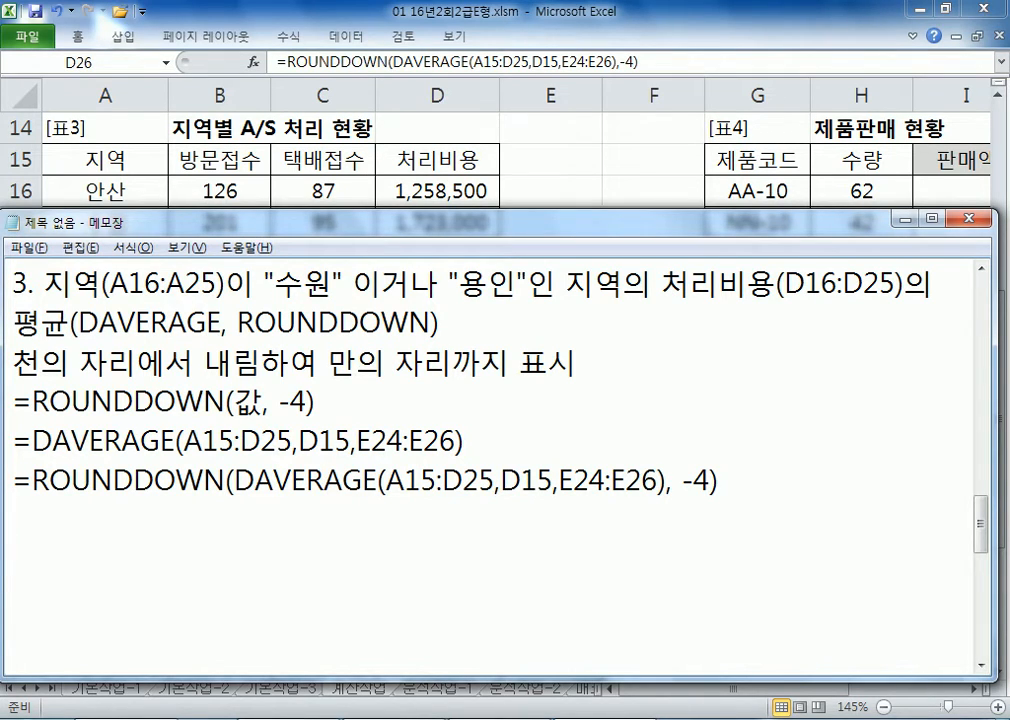
pyautogui.press('Return')
pyautogui.write('4.')
# Step: Switch to Excel and examine the 제품판매 현황 table ([표4]) together with the 제품단가표 beside it
pyautogui.hotkey('alt', 'Tab')
pyautogui.press('Right')
pyautogui.press('Right')
pyautogui.press('Right')
pyautogui.press('Right')
pyautogui.press('Right')
pyautogui.press('Right')
pyautogui.press('Right')
pyautogui.press('Right')
pyautogui.press('Right')
pyautogui.press('Right')
pyautogui.press('Right')
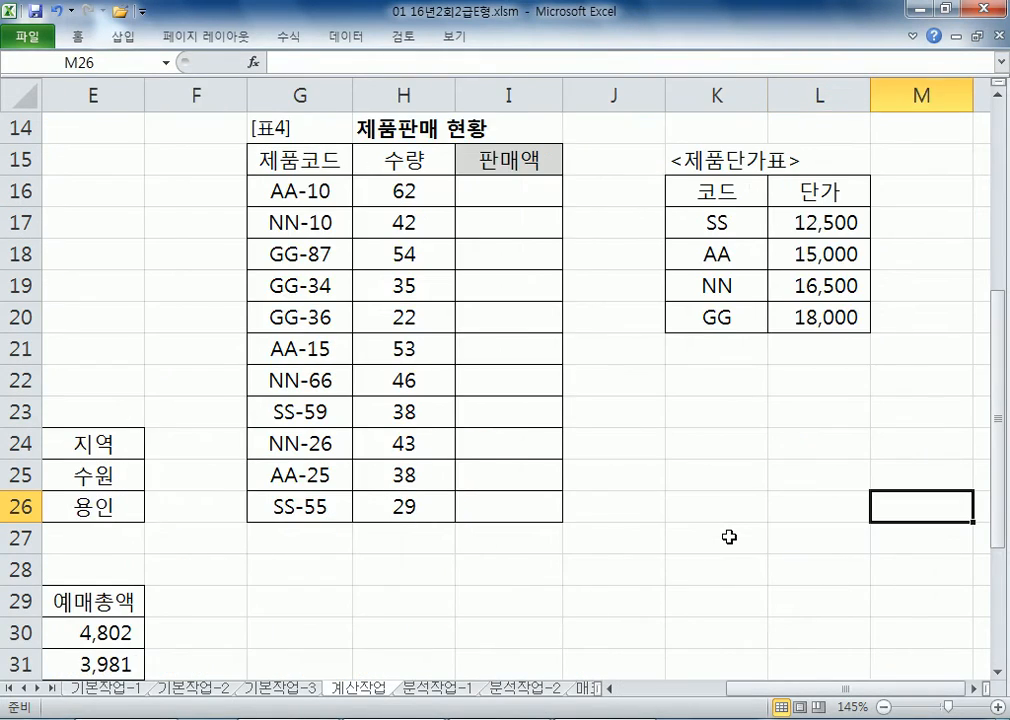
pyautogui.press('Left')
pyautogui.press('Left')
pyautogui.press('Left')
pyautogui.press('Left')
pyautogui.press('Left')
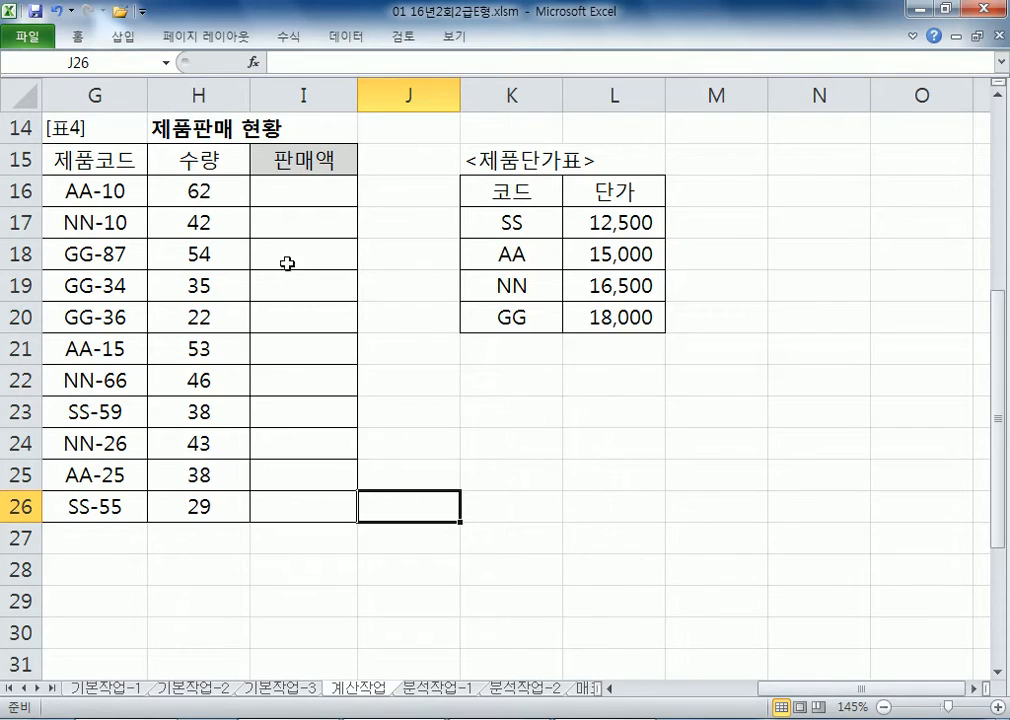
pyautogui.click(244, 190)
# Step: Switch to Notepad and begin item 4's description with 제품코드(G16:G26)
pyautogui.hotkey('alt', 'Tab')
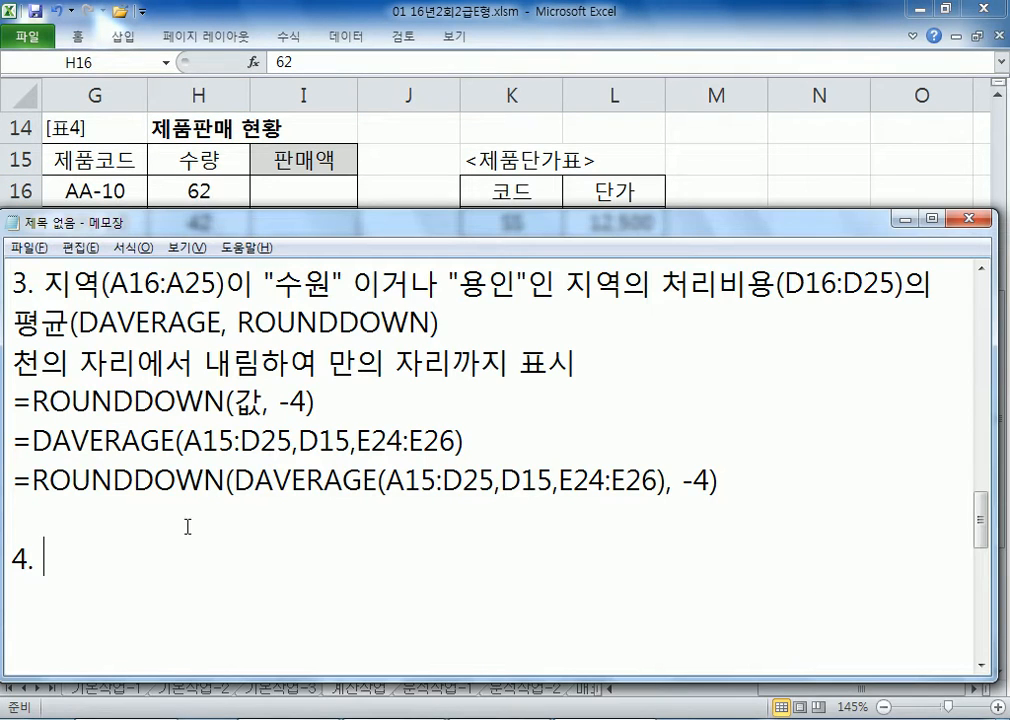
pyautogui.scroll(-3, 541, 620)
pyautogui.scroll(1, 545, 616)
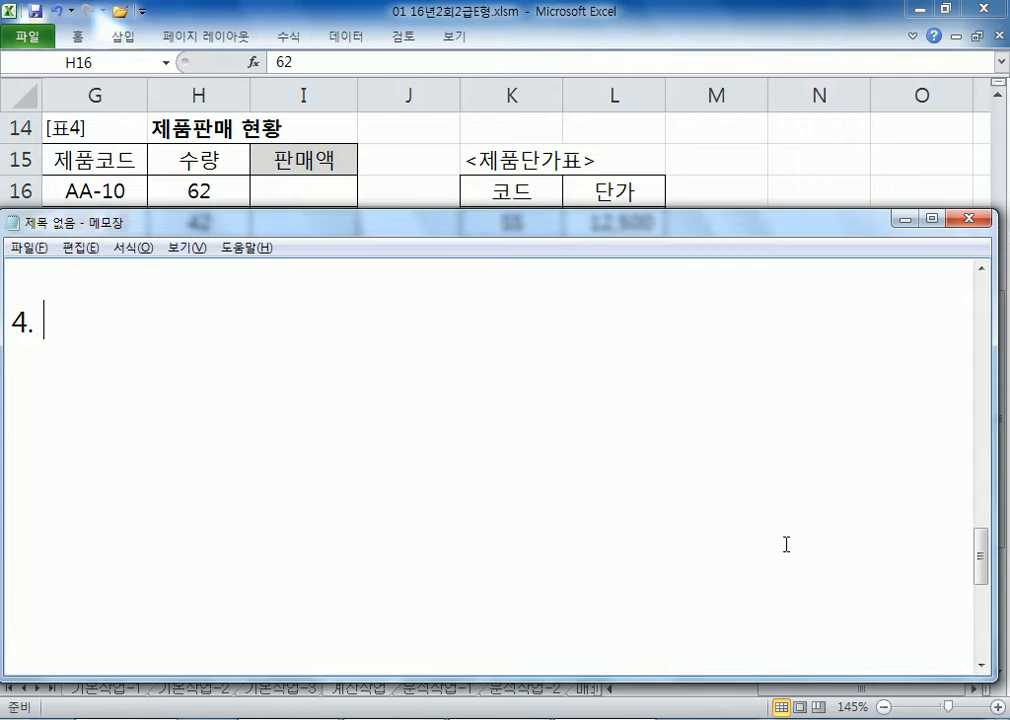
pyautogui.write('제품')
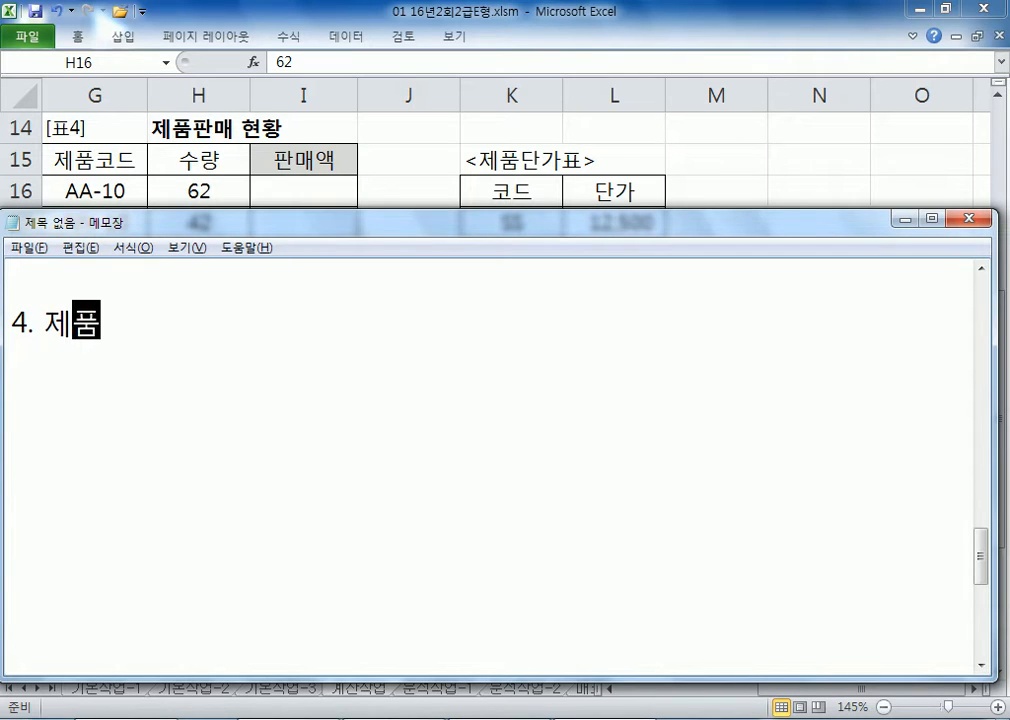
pyautogui.write('ㅍ₩')
pyautogui.press('BackSpace')
pyautogui.press('BackSpace')
pyautogui.write('ㅋ')
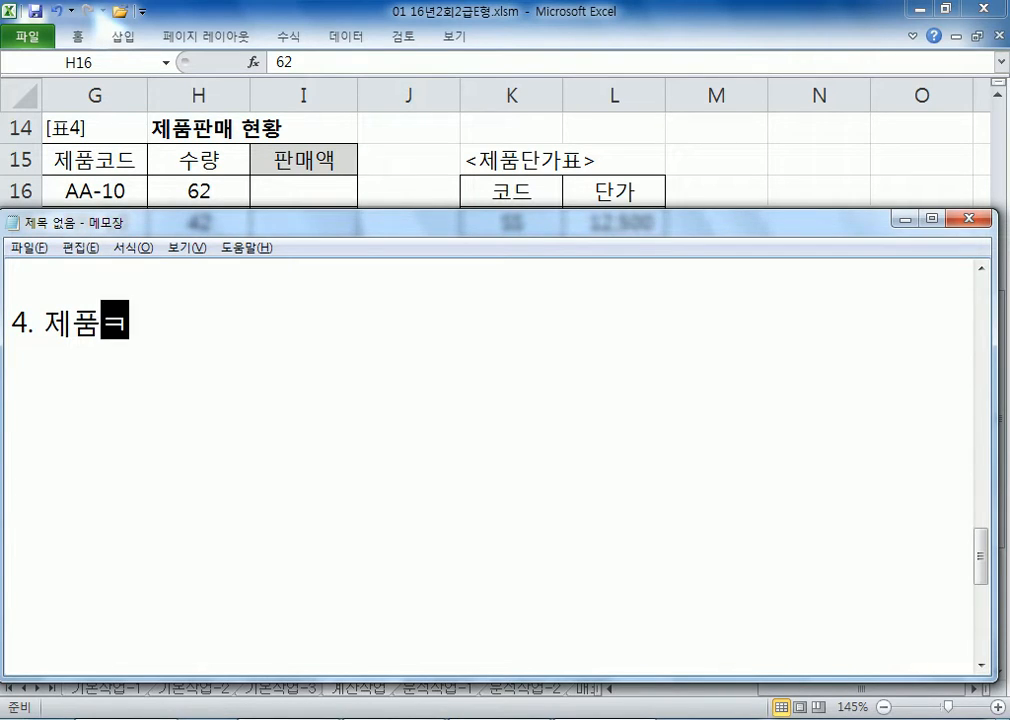
pyautogui.write('ㅗ드( ㅎ')
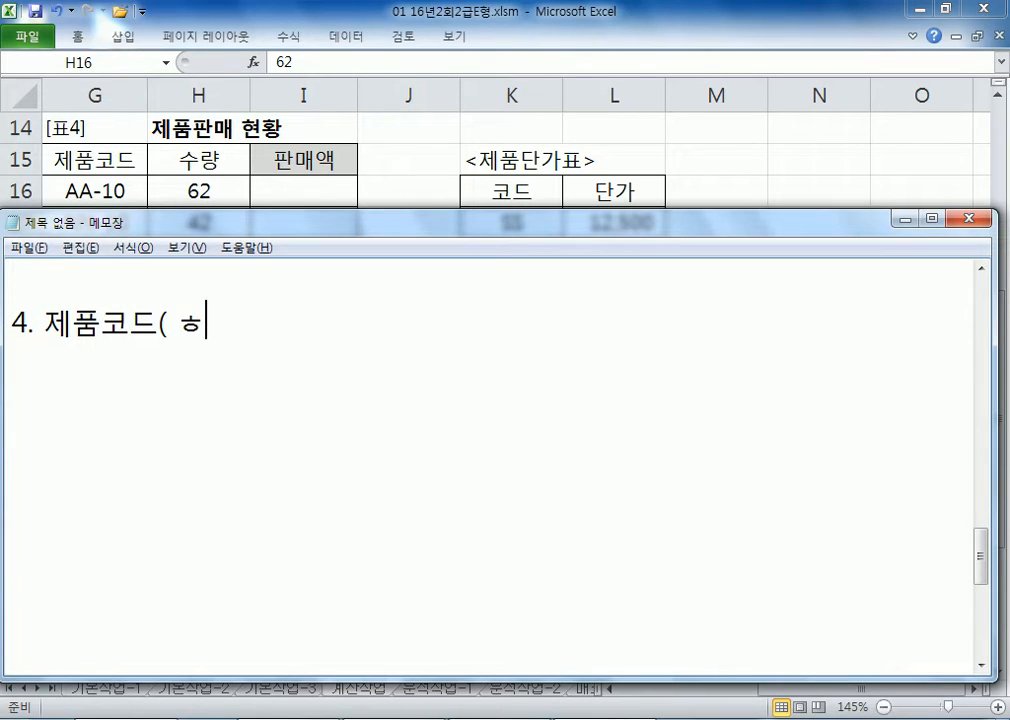
pyautogui.press('BackSpace')
pyautogui.press('BackSpace')
pyautogui.write('G16:')
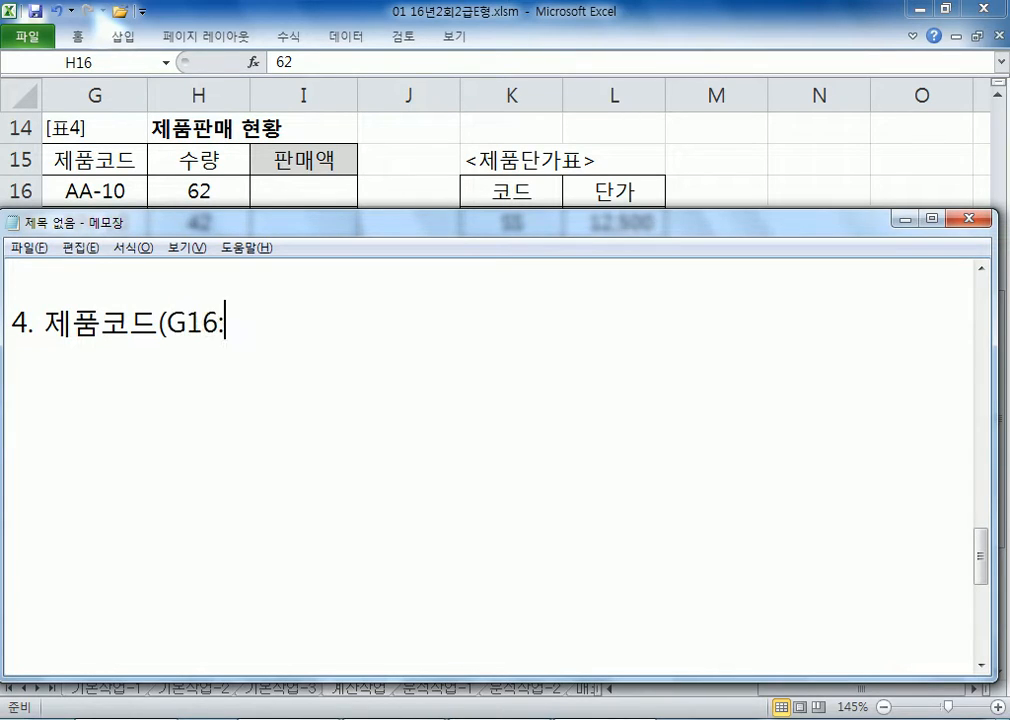
pyautogui.write('G26)')
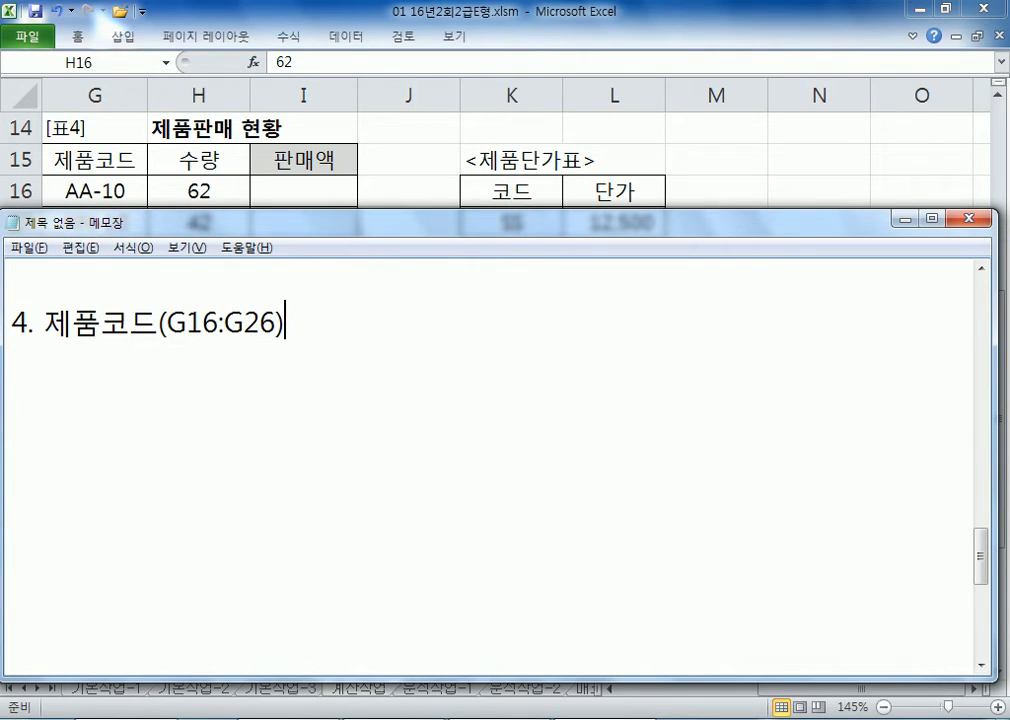
# Step: Complete item 4's description by adding "와 수량(H16:H26), 제품단가표를 이용하여 판매액" after the product code range
pyautogui.write('와 수량')
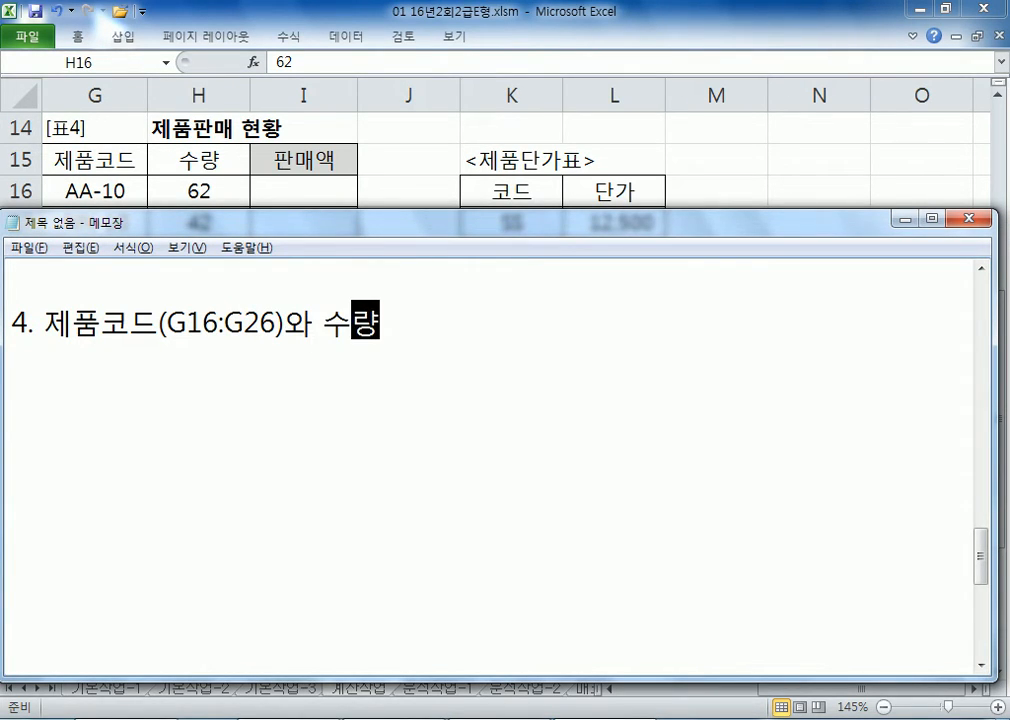
pyautogui.write('(')
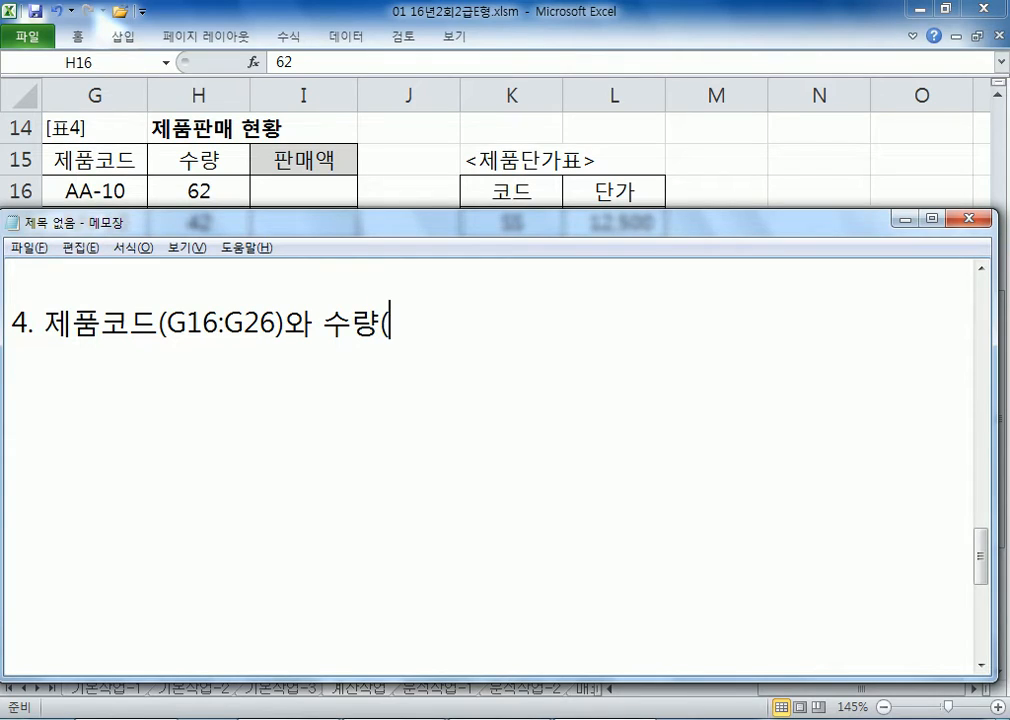
pyautogui.write('H16:H')
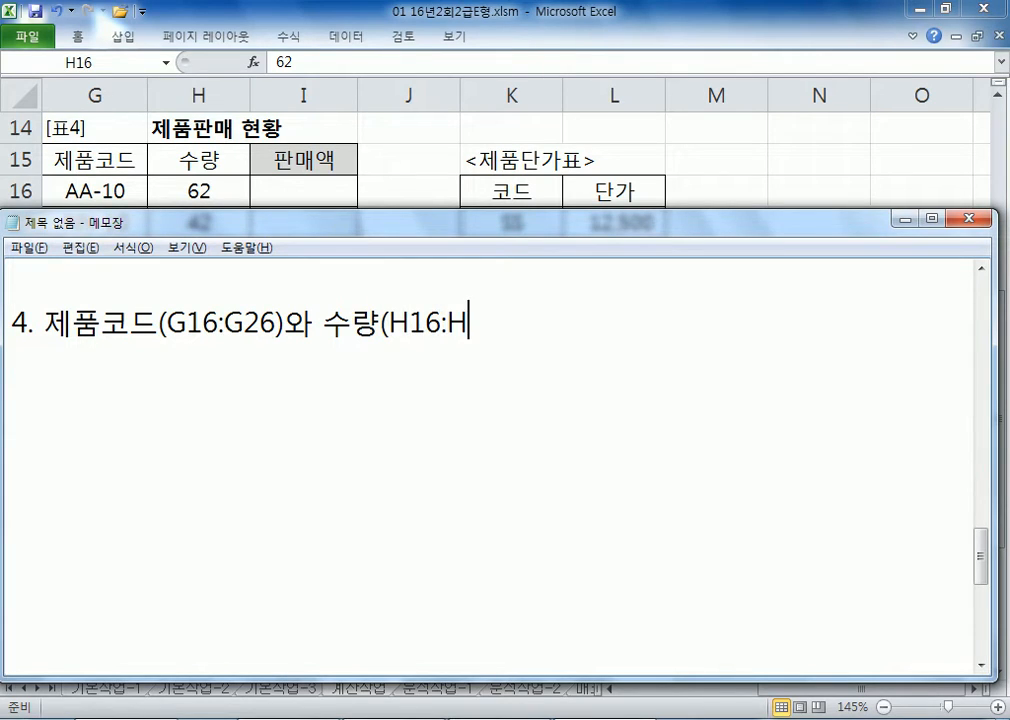
pyautogui.write('26)')
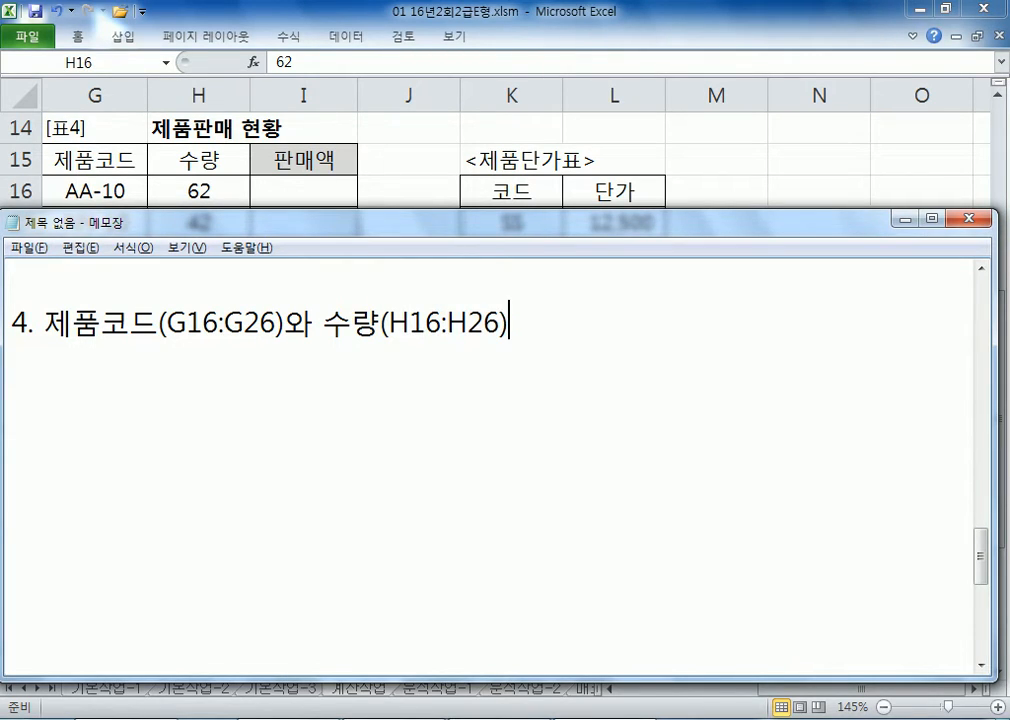
pyautogui.write(', 제품')
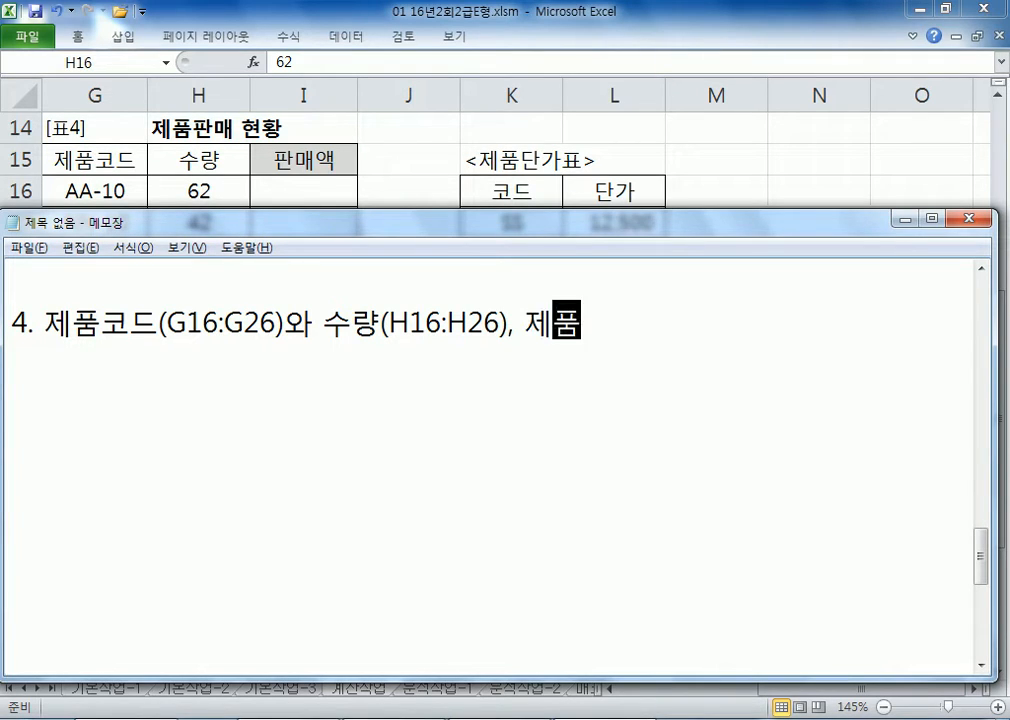
pyautogui.write('자')
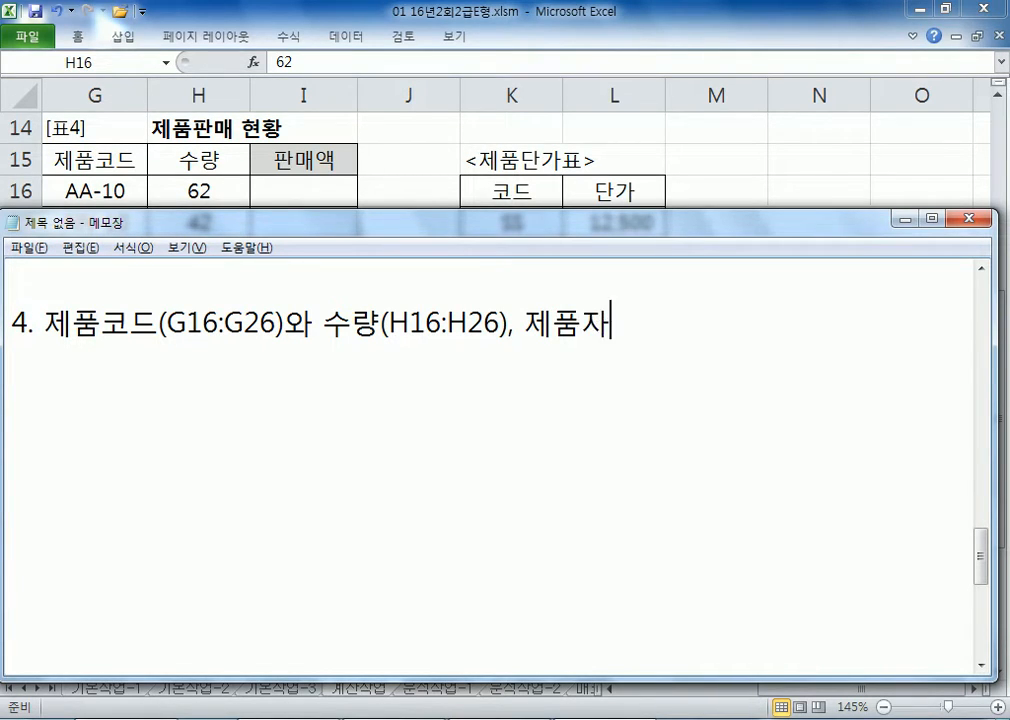
pyautogui.press('BackSpace')
pyautogui.write('단가표')
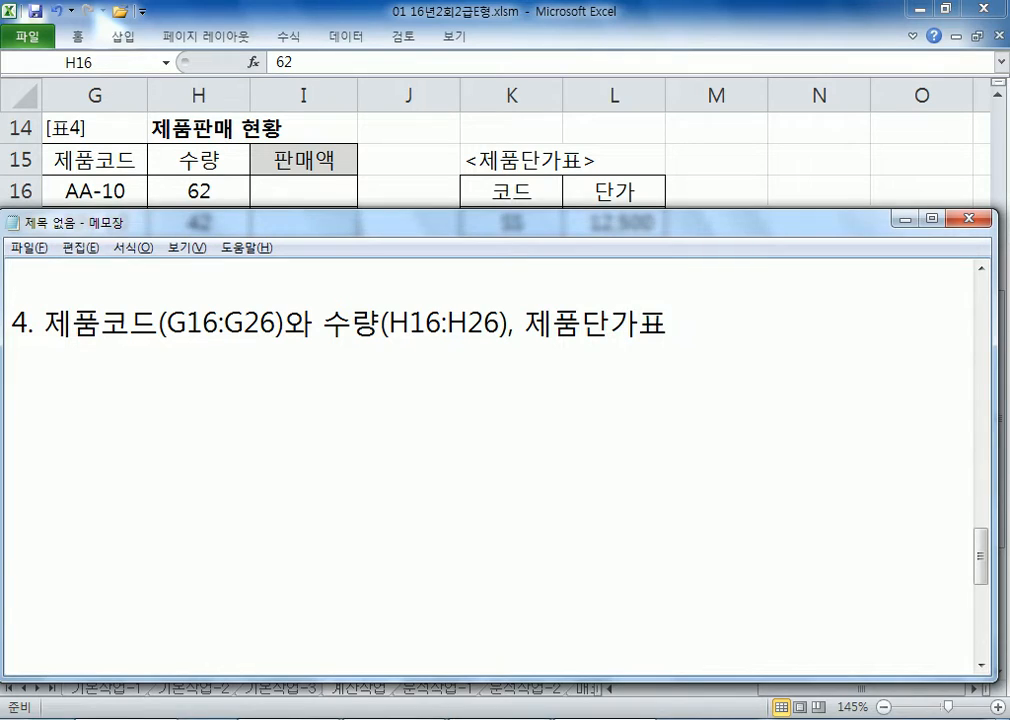
pyautogui.write('를 ')
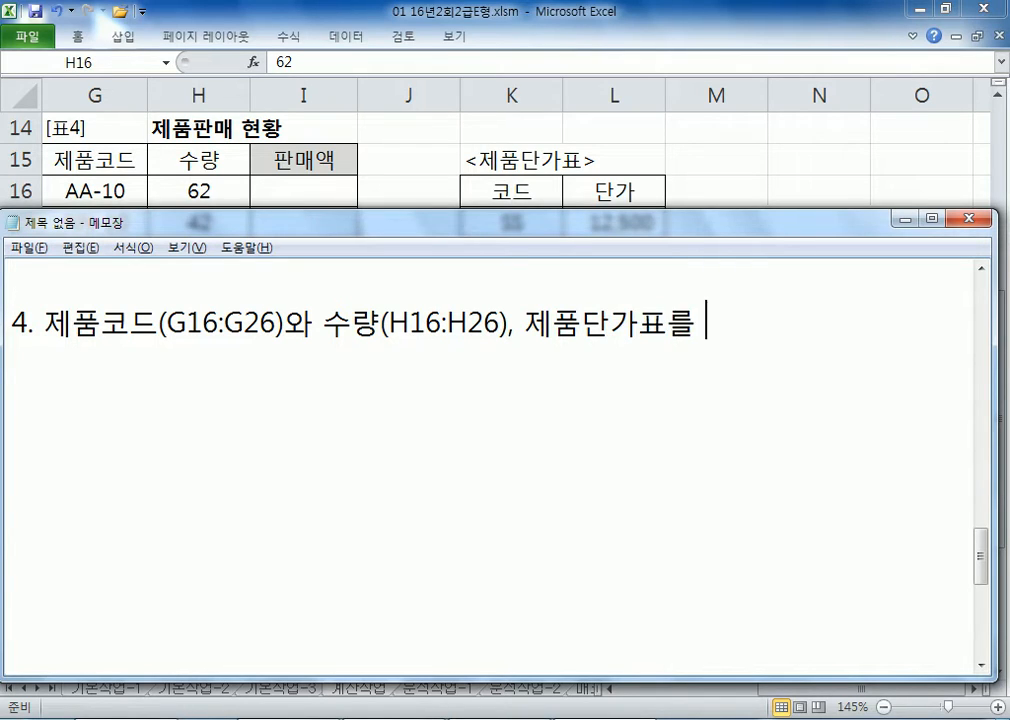
pyautogui.write('이용하여 ')
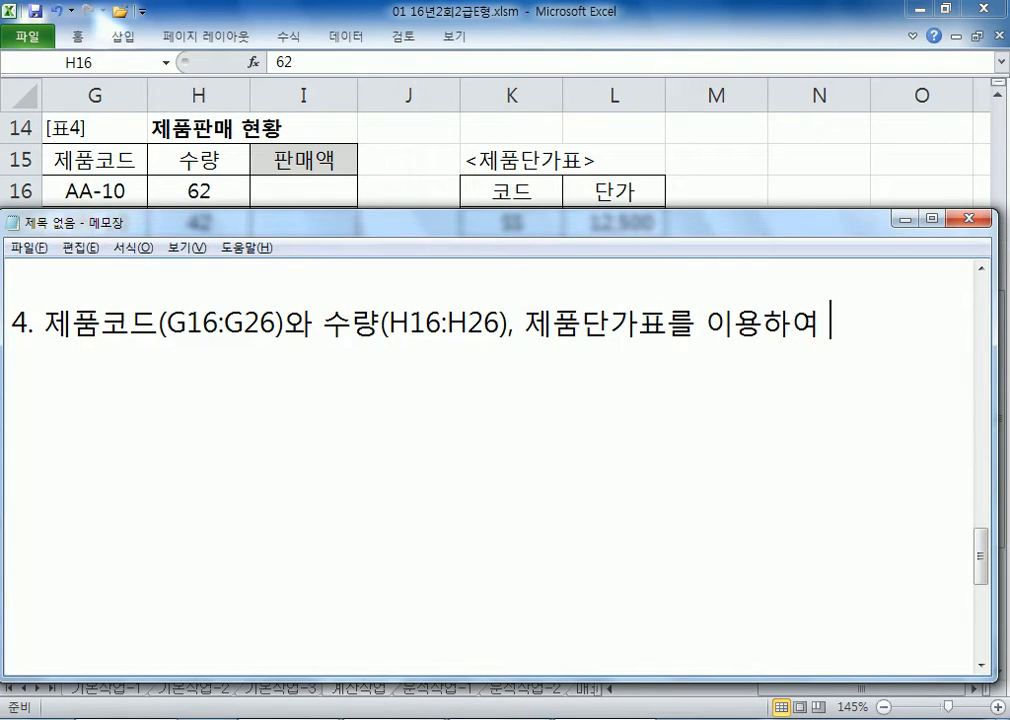
pyautogui.write('판매액')
pyautogui.press('Return')
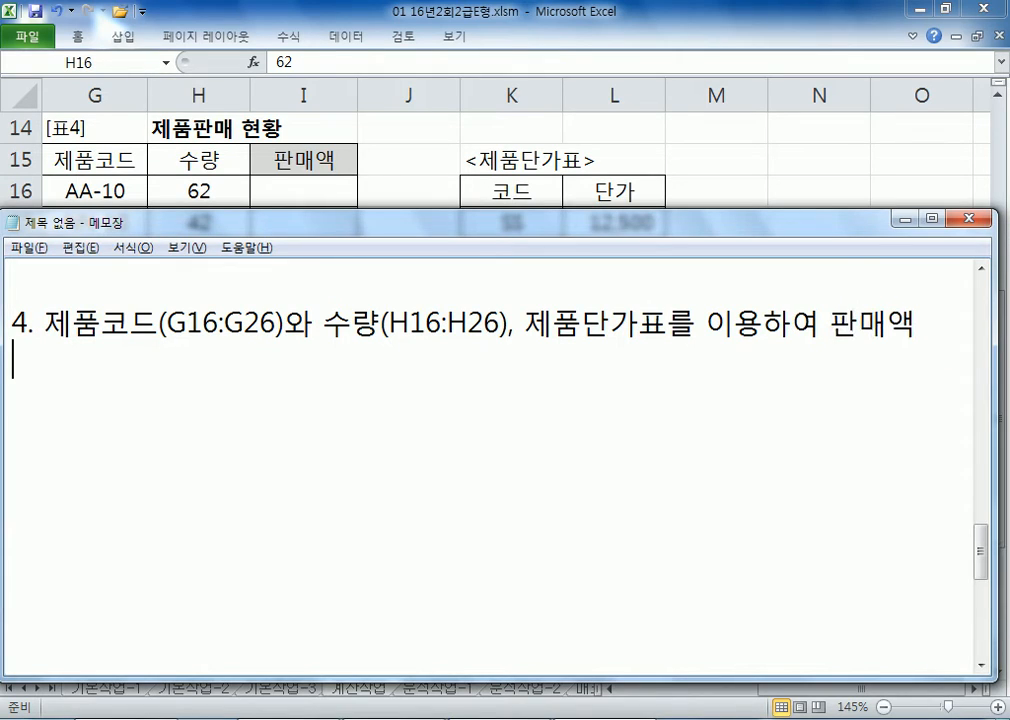
# Step: Add the calculation rule "판매액 = 수량 * 단가" on the line below item 4's description
pyautogui.write('판매ㅔ')
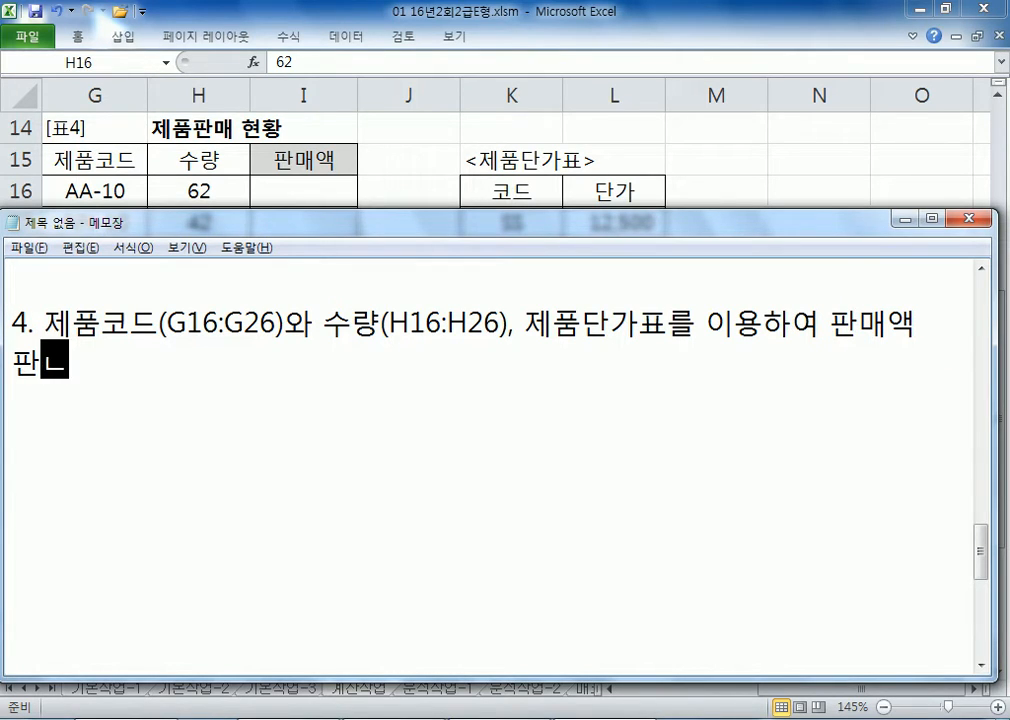
pyautogui.press('BackSpace')
pyautogui.write('액 =')
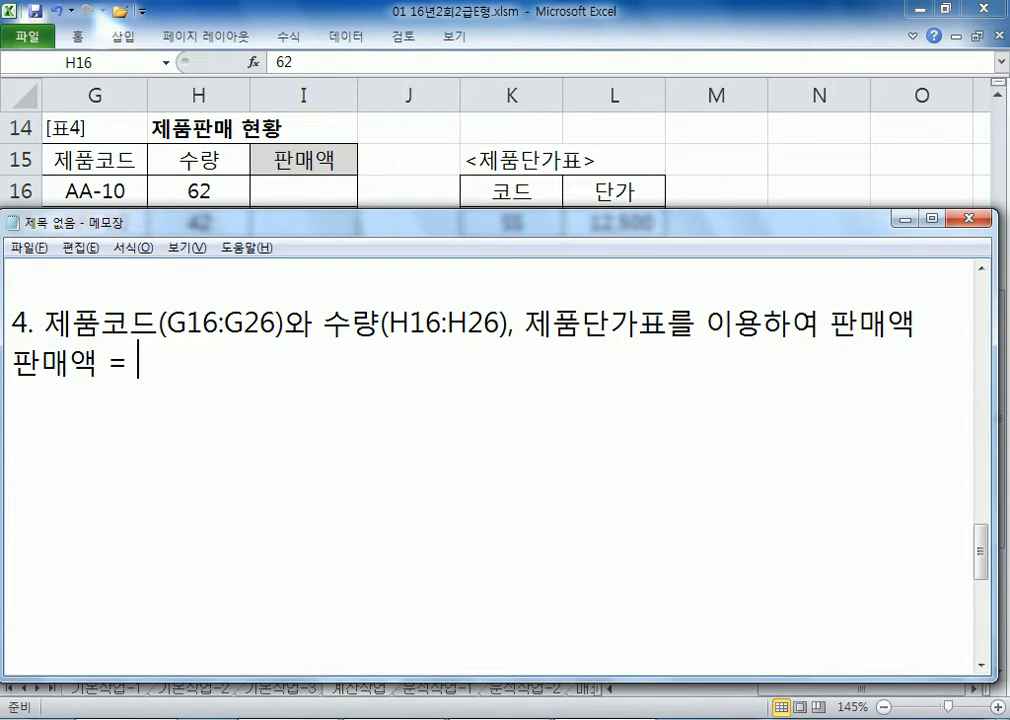
pyautogui.write(' 수량')
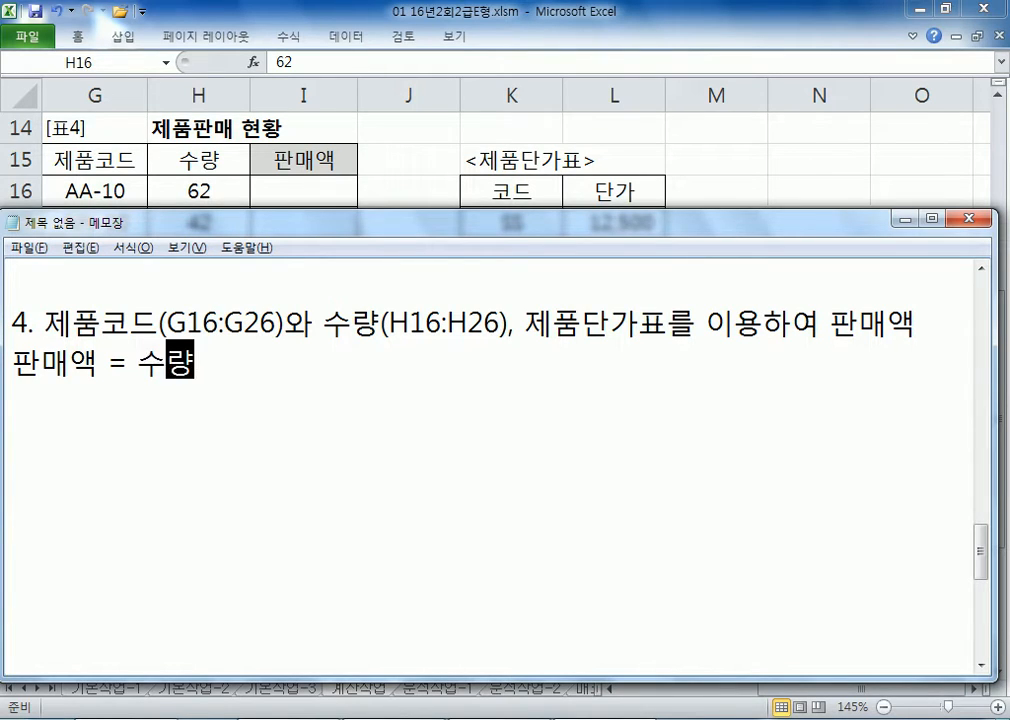
pyautogui.write(' * 단가')
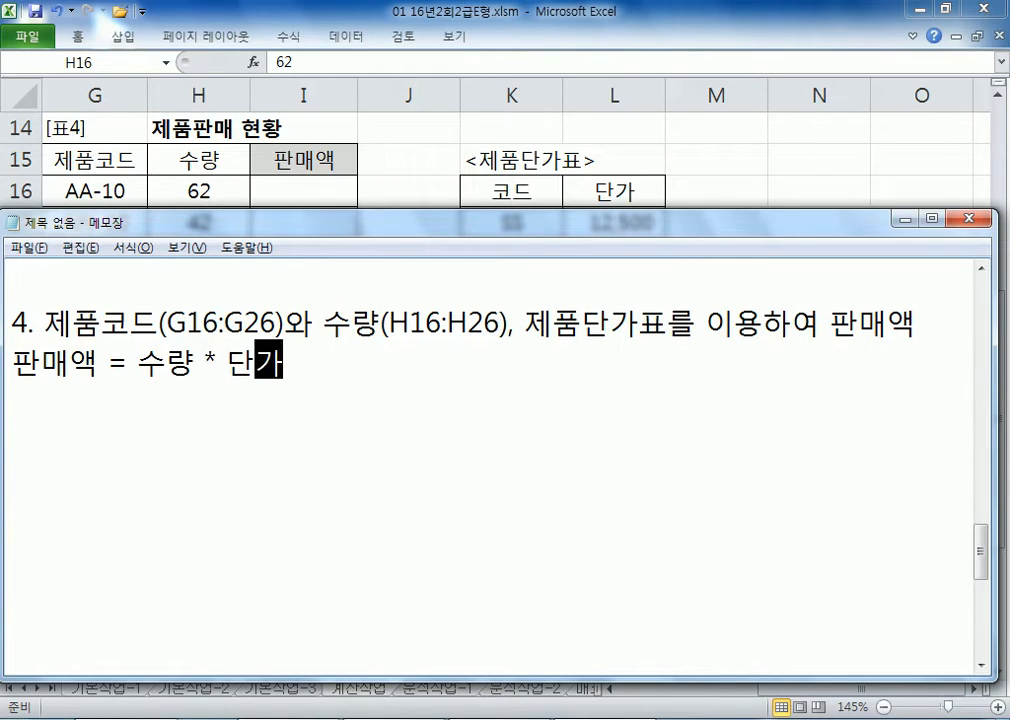
pyautogui.press('Return')
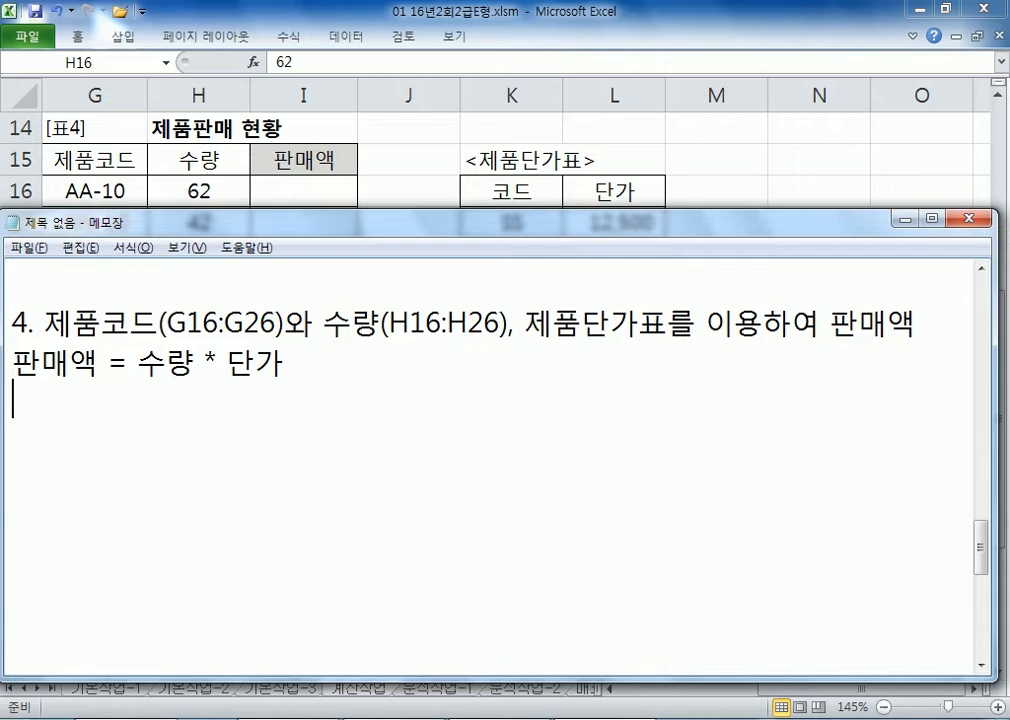
# Step: Add the condition "제품코드의 앞 2자리를 이용하여 처리" below the 판매액 rule and check it against the tables in Excel
pyautogui.hotkey('alt', 'Tab')
pyautogui.hotkey('alt', 'Tab')
pyautogui.write('WPV')
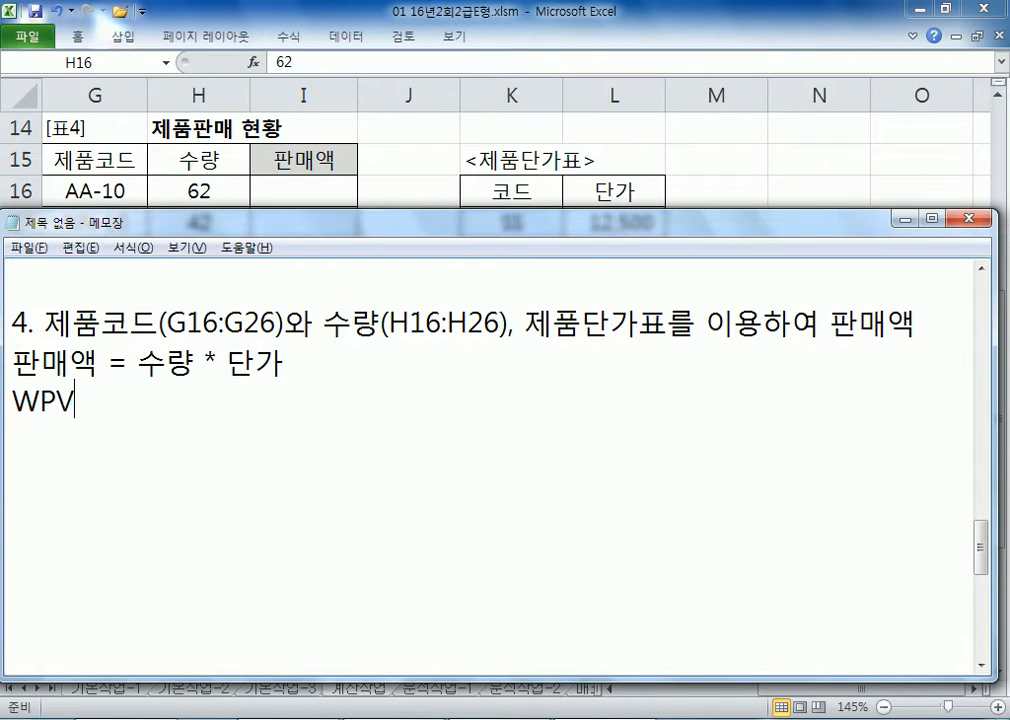
pyautogui.press('BackSpace')
pyautogui.press('BackSpace')
pyautogui.press('BackSpace')
pyautogui.write('제품코드의 ')
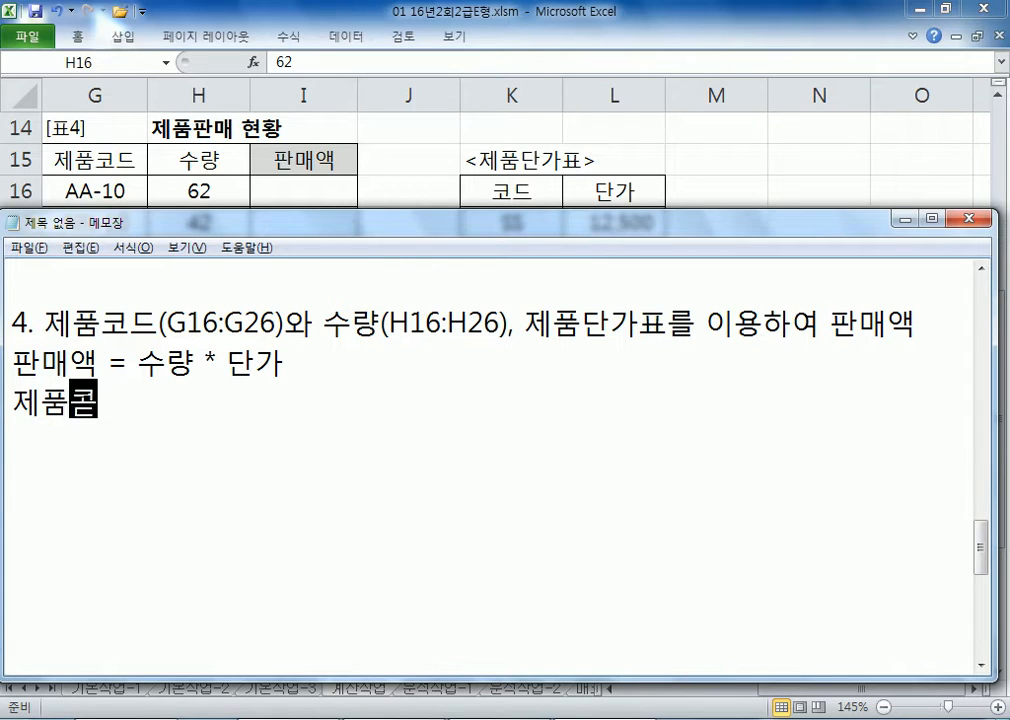
pyautogui.write('앞 2자')
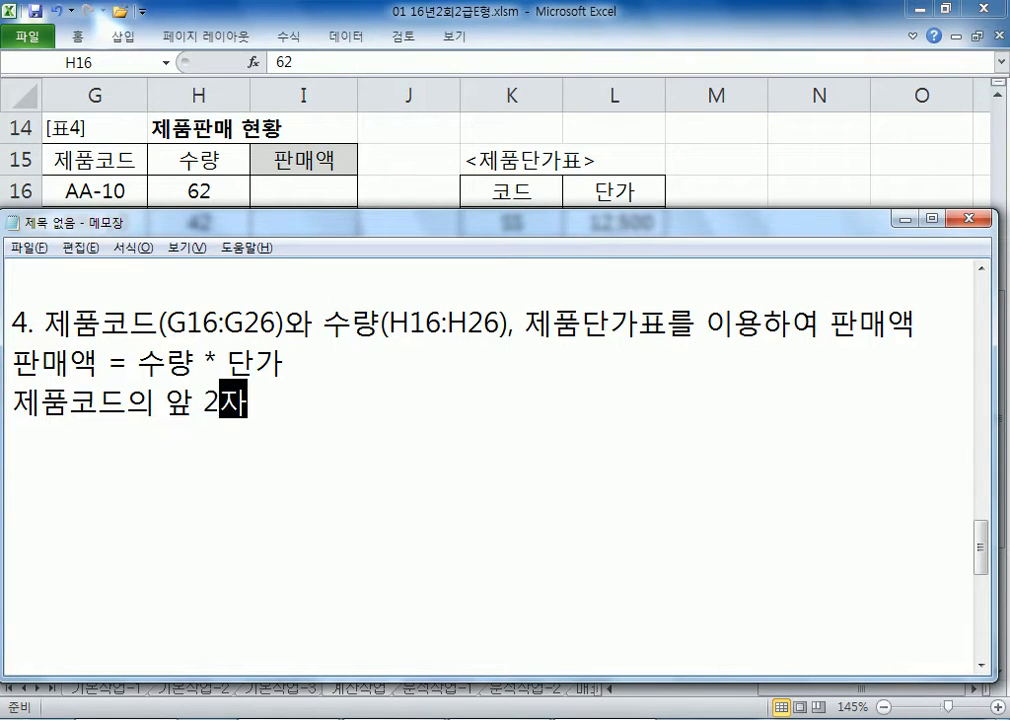
pyautogui.write('릴를 이용하')
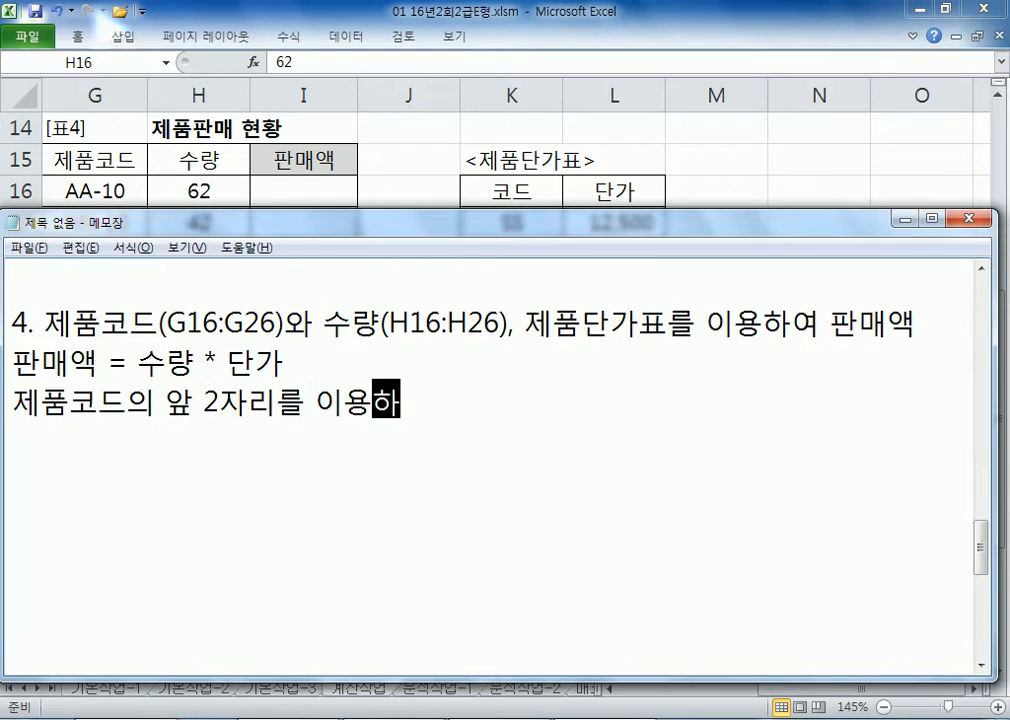
pyautogui.write('여 처리')
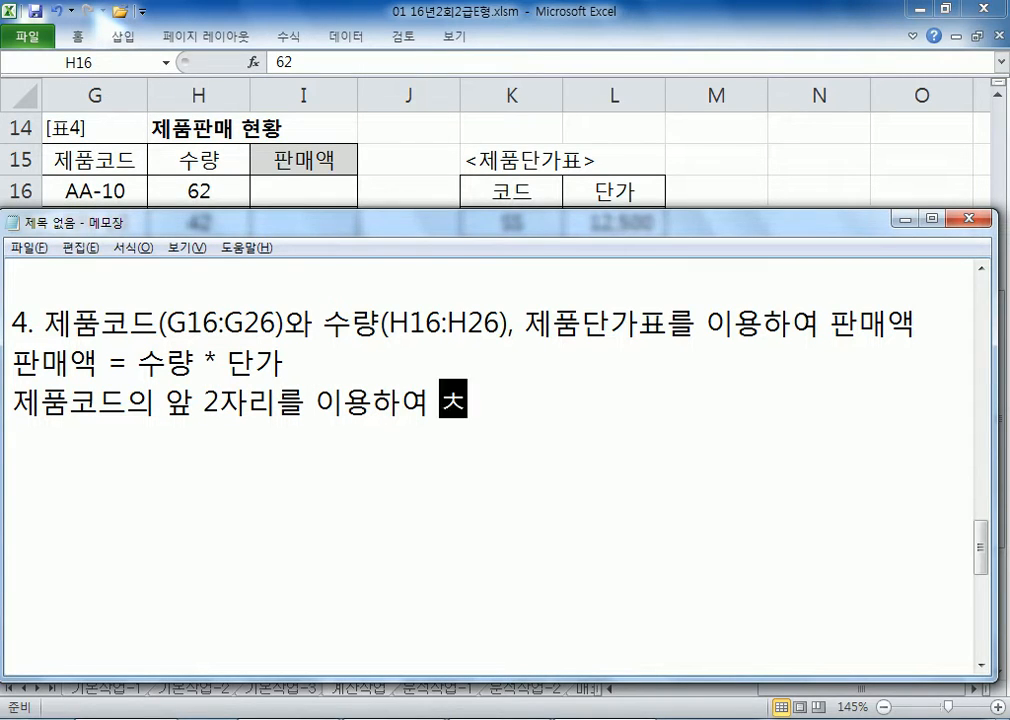
pyautogui.hotkey('alt', 'Tab')
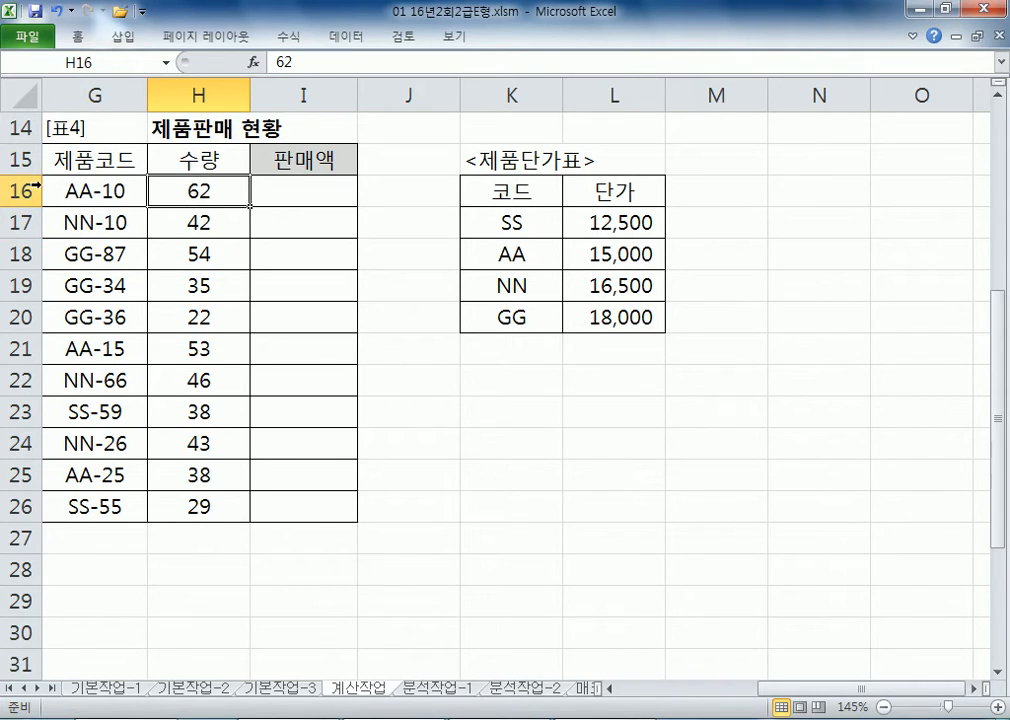
pyautogui.hotkey('alt', 'Tab')
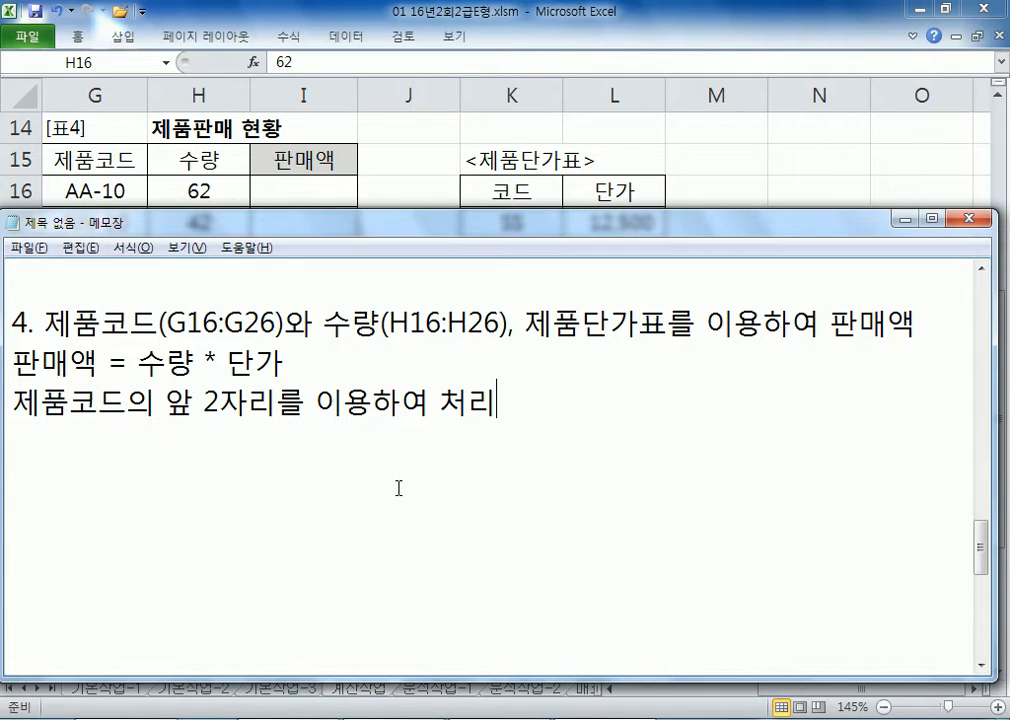
# Step: Add a line listing the functions for item 4 as "VLOOKUP, LEFT"
pyautogui.press('Return')
pyautogui.write('VLL')
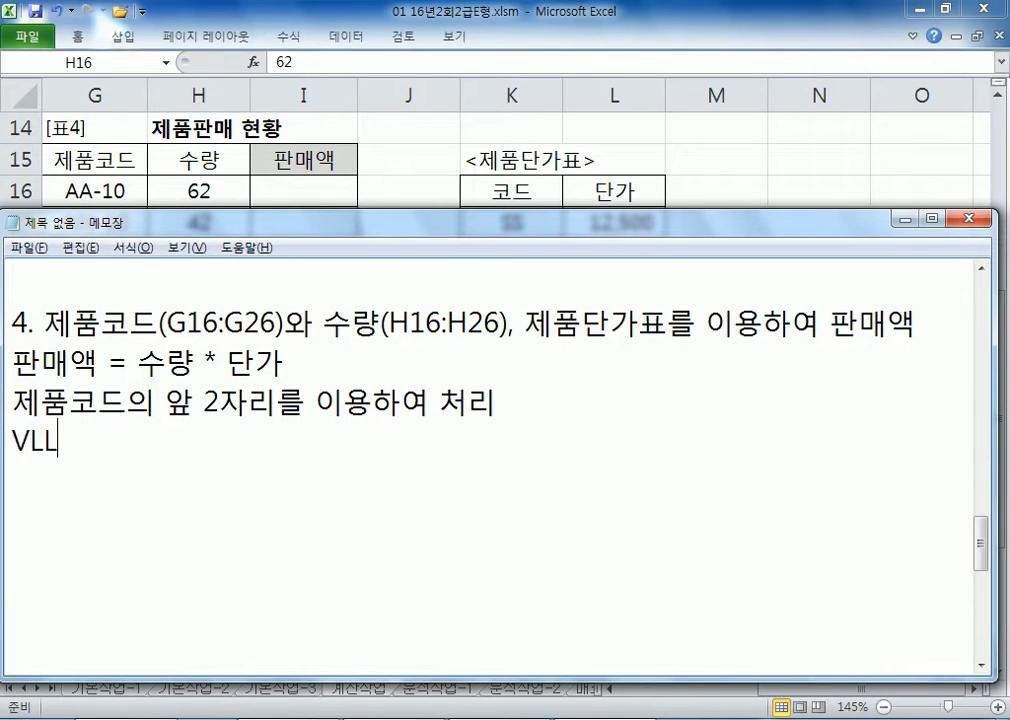
pyautogui.press('BackSpace')
pyautogui.write('OOKUO')
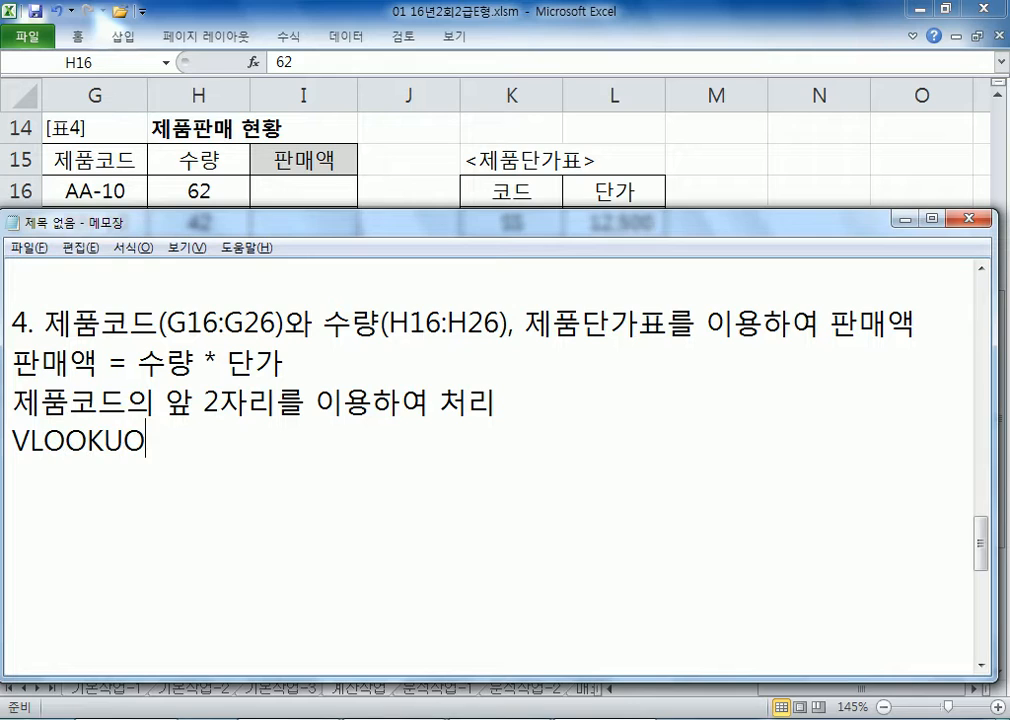
pyautogui.press('BackSpace')
pyautogui.write('P, LE')
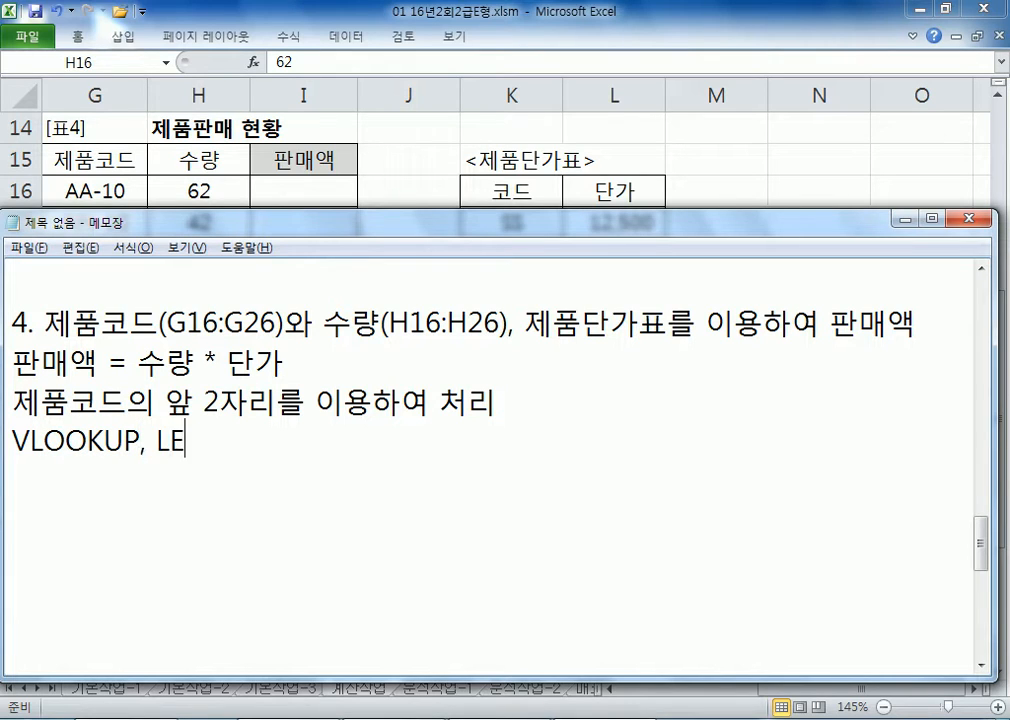
pyautogui.write('FT')
pyautogui.press('Return')
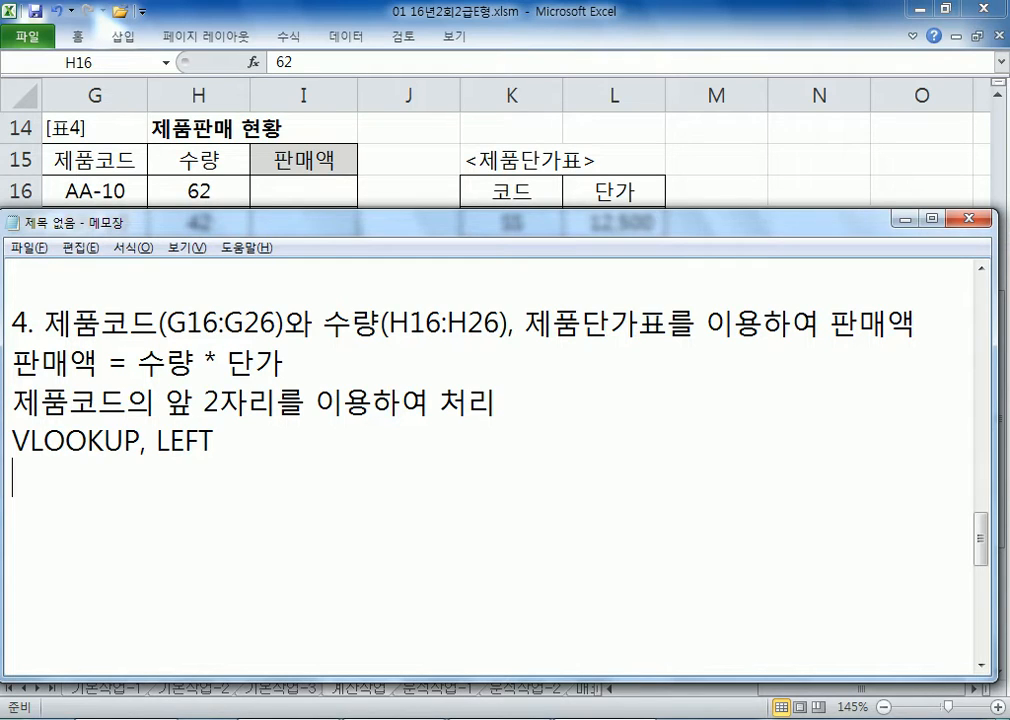
# Step: Write the function syntax "=VLOOKUP(찾는 값, 참조표, 순번, 옵션)" below the function list
pyautogui.write('=VLOOKUO')
pyautogui.press('BackSpace')
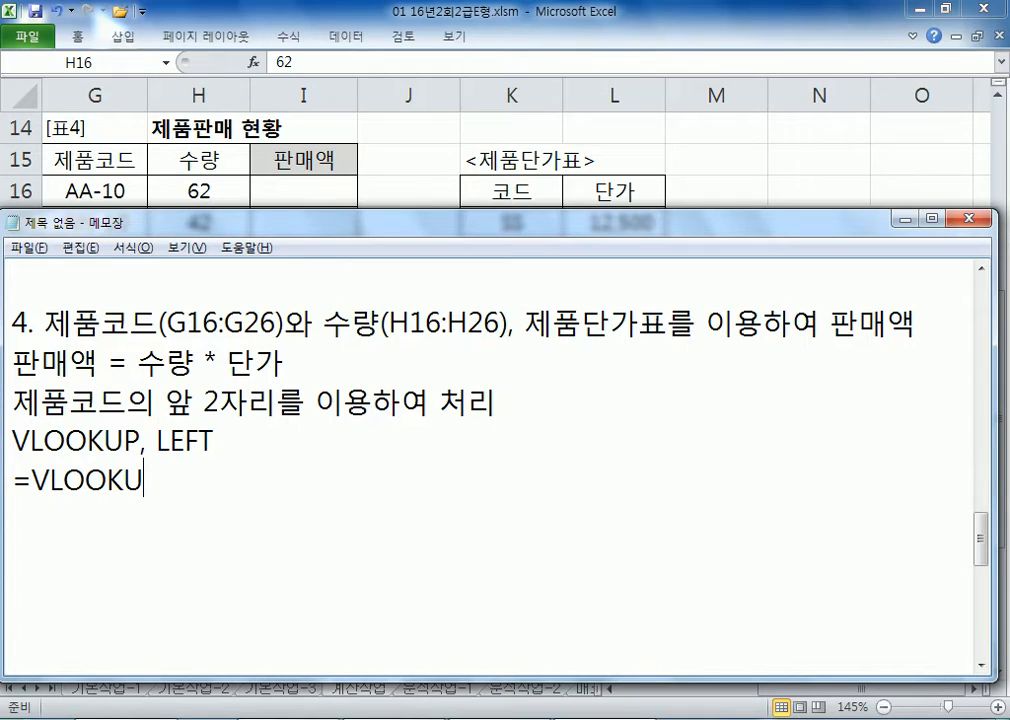
pyautogui.write('P(찾는 값, ')
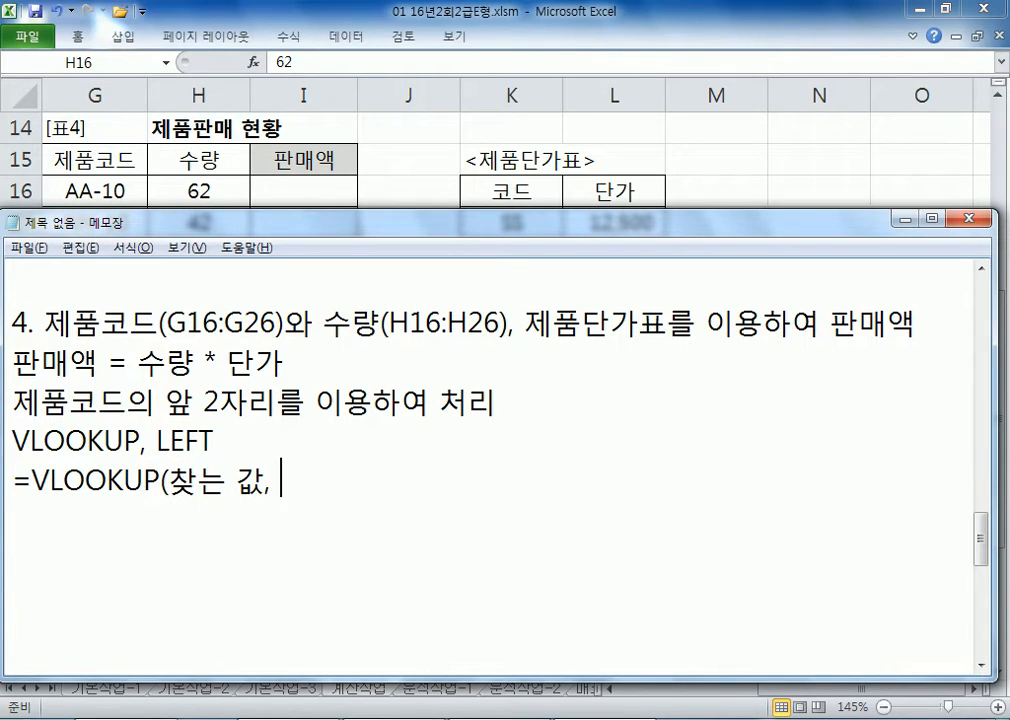
pyautogui.write('참조 표')
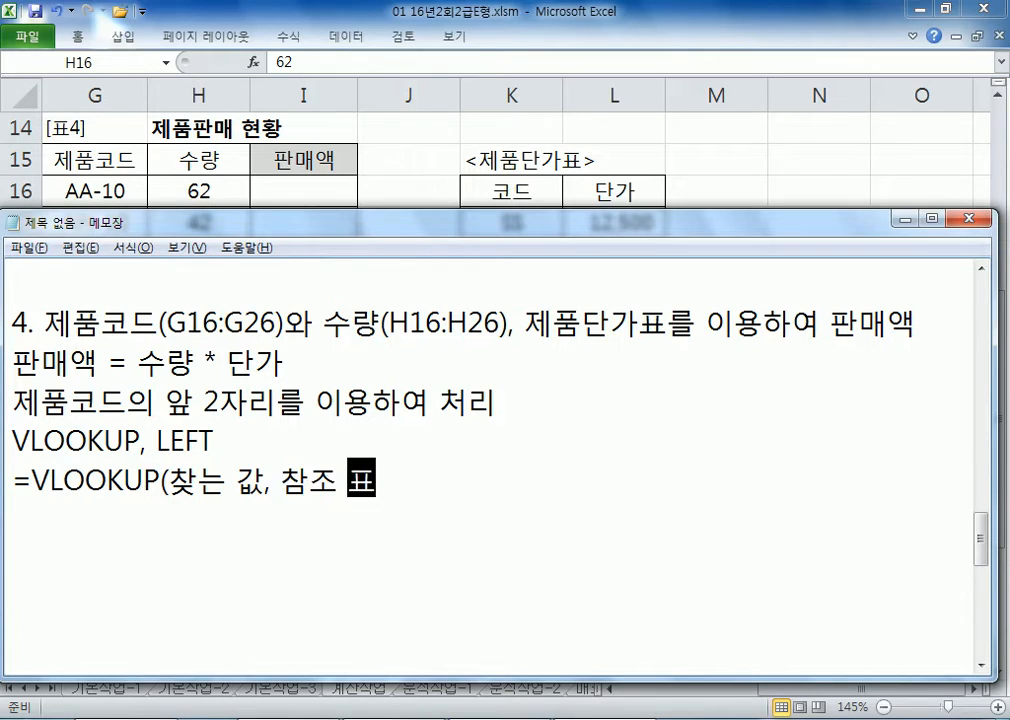
pyautogui.press('BackSpace')
pyautogui.press('BackSpace')
pyautogui.write('표,')
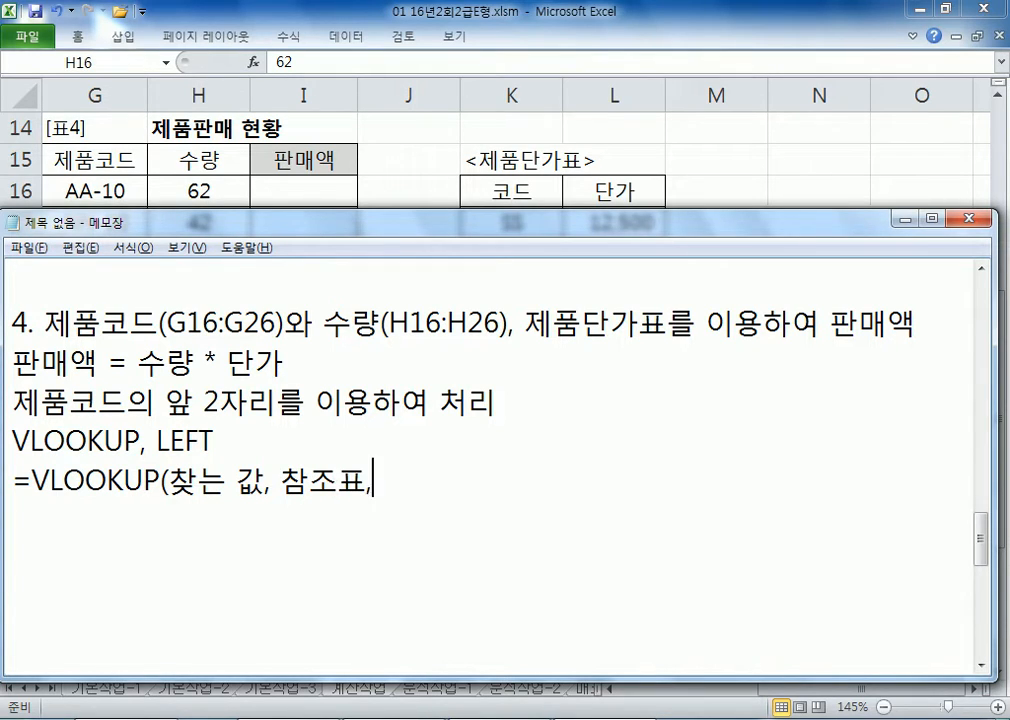
pyautogui.write(' 순번, ')
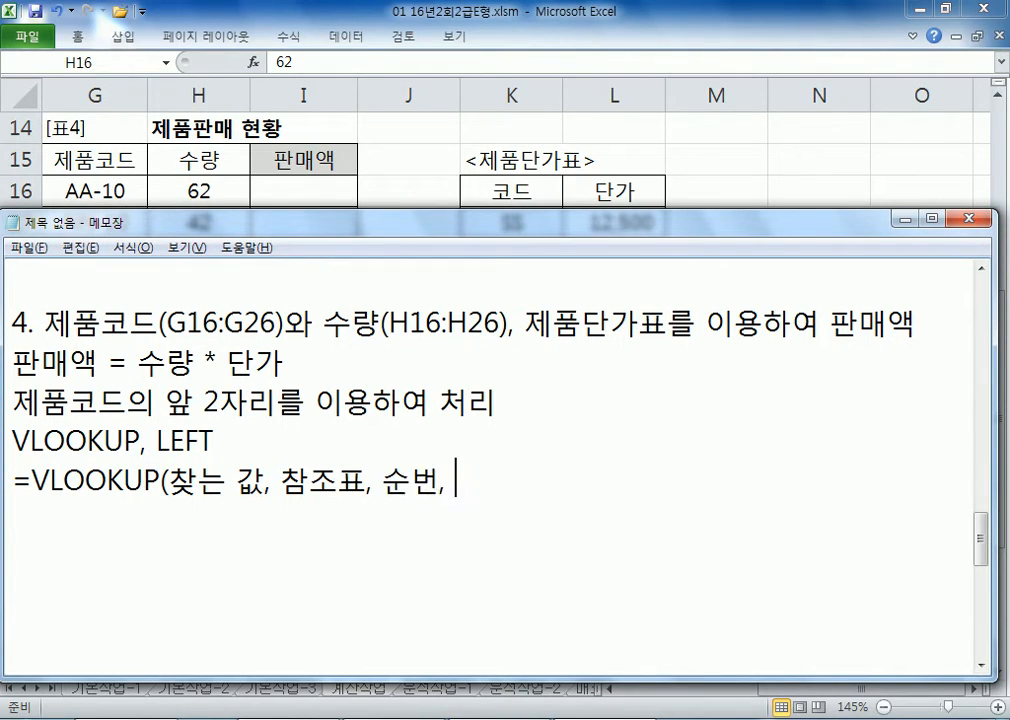
pyautogui.write('옵션)')
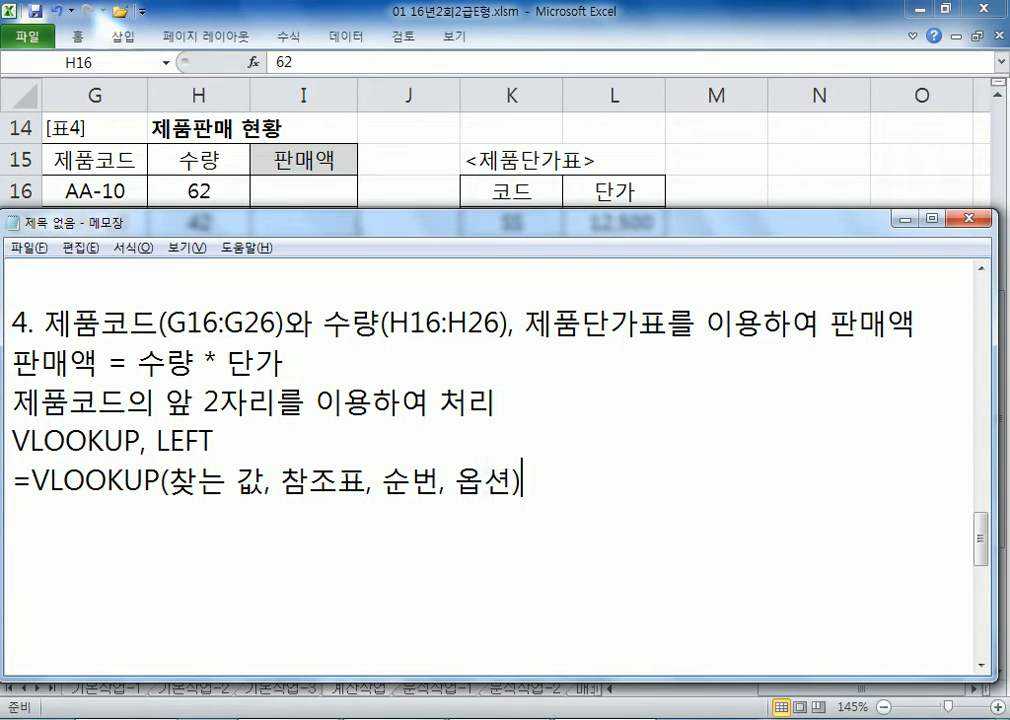
# Step: Duplicate the VLOOKUP syntax line onto the line directly below it
pyautogui.press('Return')
pyautogui.press('Up')
pyautogui.hotkey('shift', 'End')
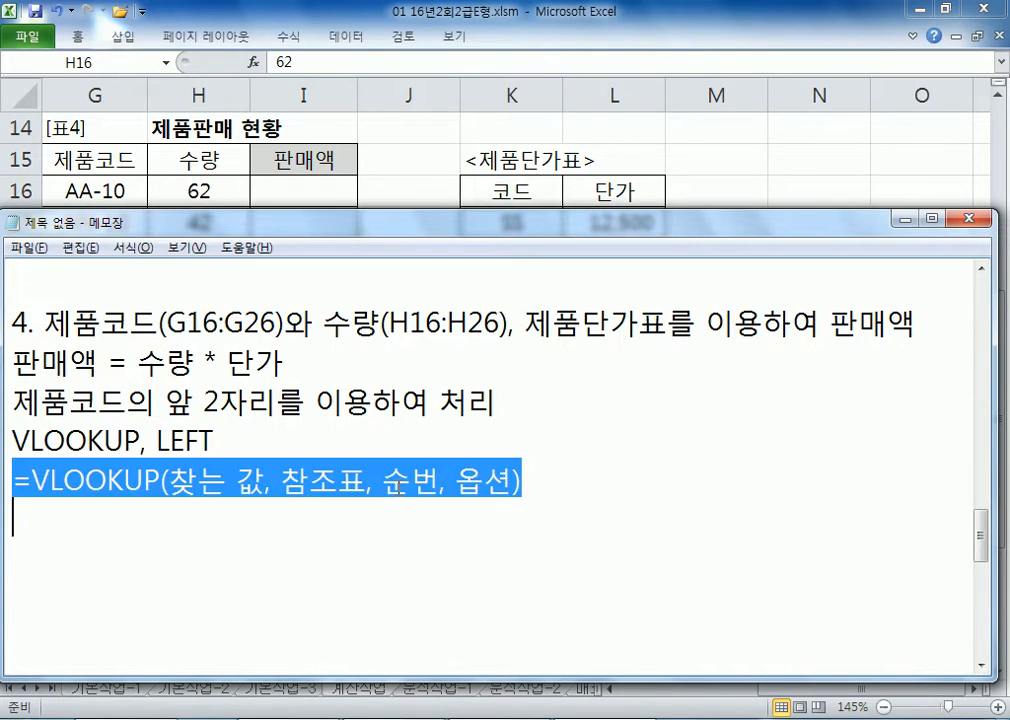
pyautogui.hotkey('ctrl', 'c')
pyautogui.press('Down')
pyautogui.hotkey('ctrl', 'v')
# Step: Replace the first argument "찾는 값" in the copied VLOOKUP line with "제품코드의 앞 2자리"
pyautogui.hotkey('ctrl', 'Left')
pyautogui.hotkey('ctrl', 'Left')
pyautogui.hotkey('ctrl', 'Left')
pyautogui.hotkey('ctrl', 'Left')
pyautogui.hotkey('ctrl', 'Left')
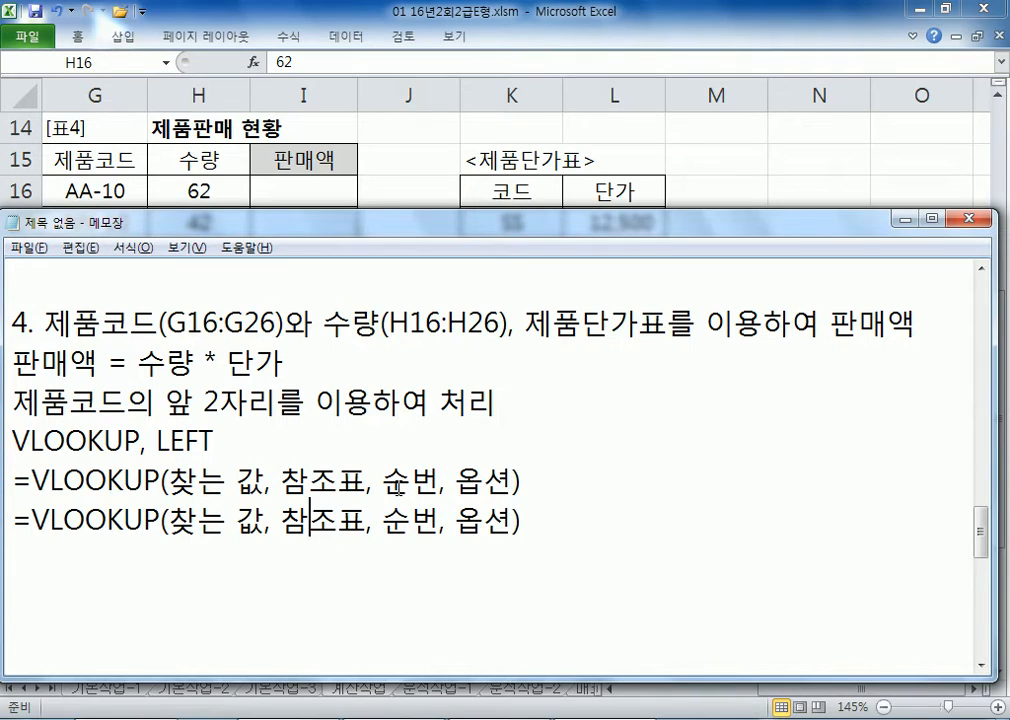
pyautogui.write('WPV')
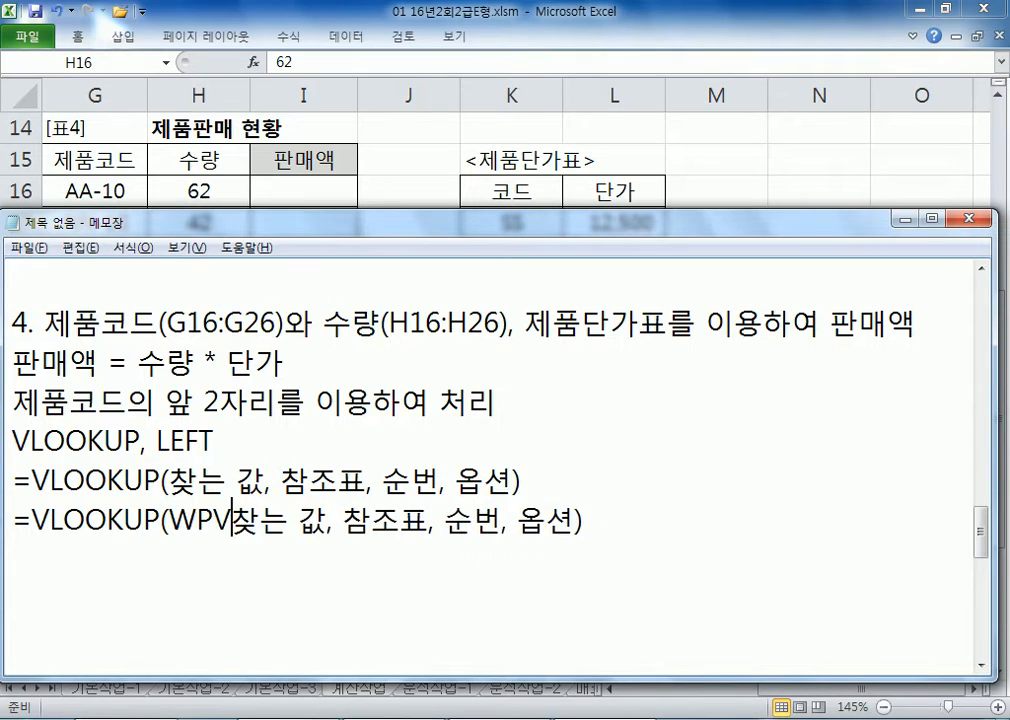
pyautogui.press('BackSpace')
pyautogui.press('BackSpace')
pyautogui.press('BackSpace')
pyautogui.press('Hangul')
pyautogui.write('제품')
pyautogui.write('코드의 앞')
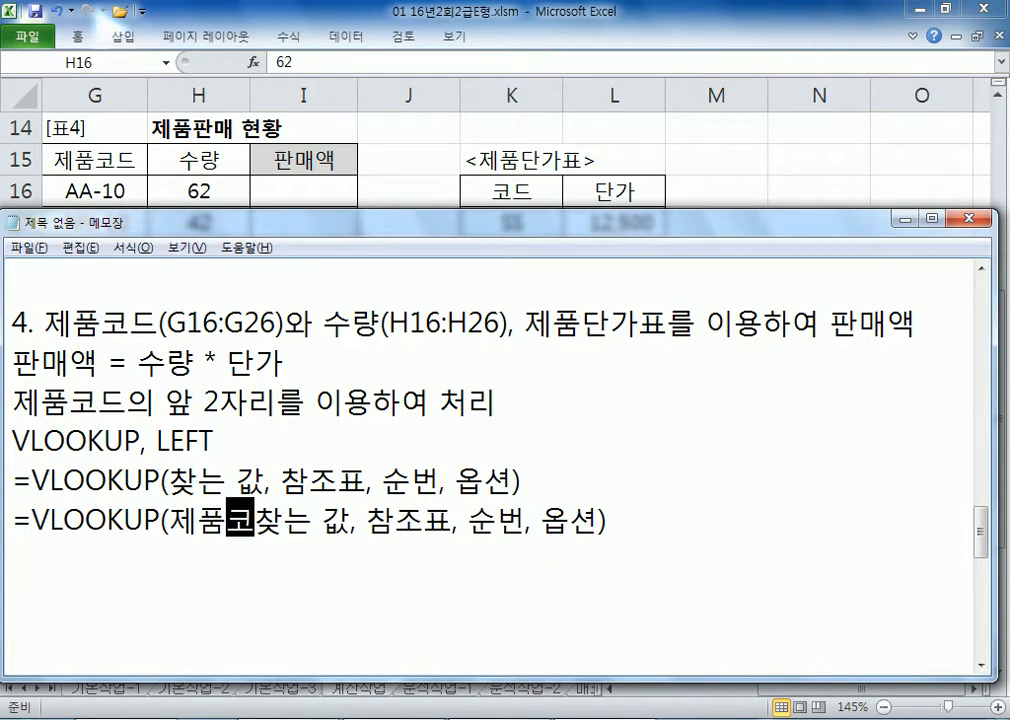
pyautogui.write(' 2자리')
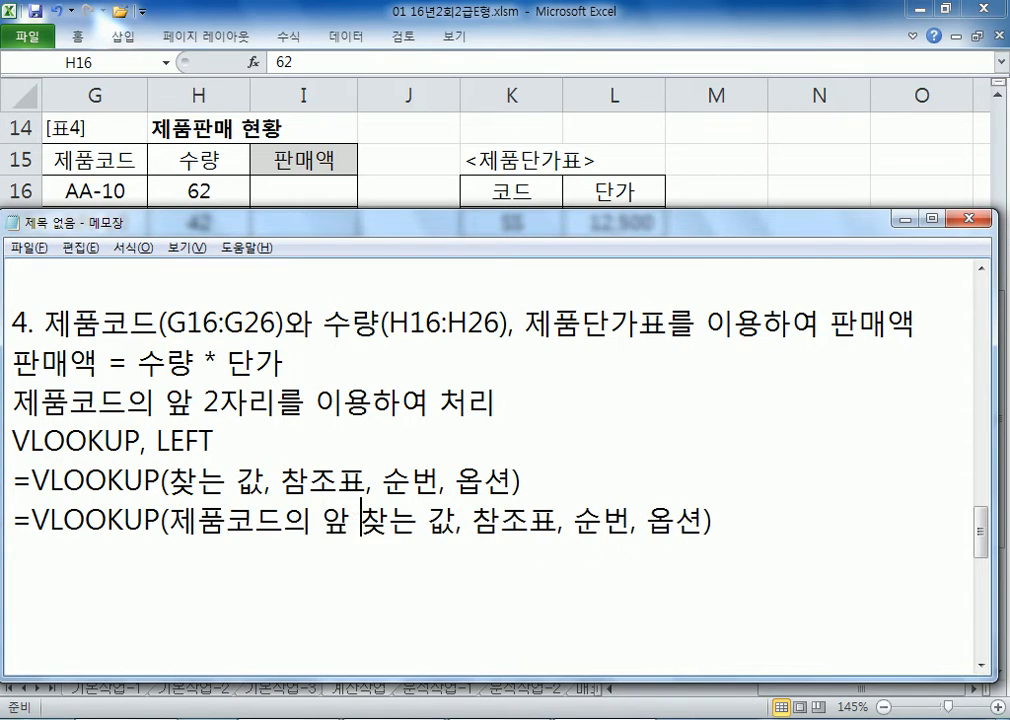
pyautogui.press('Delete')
pyautogui.press('Delete')
pyautogui.press('Delete')
pyautogui.press('Delete')
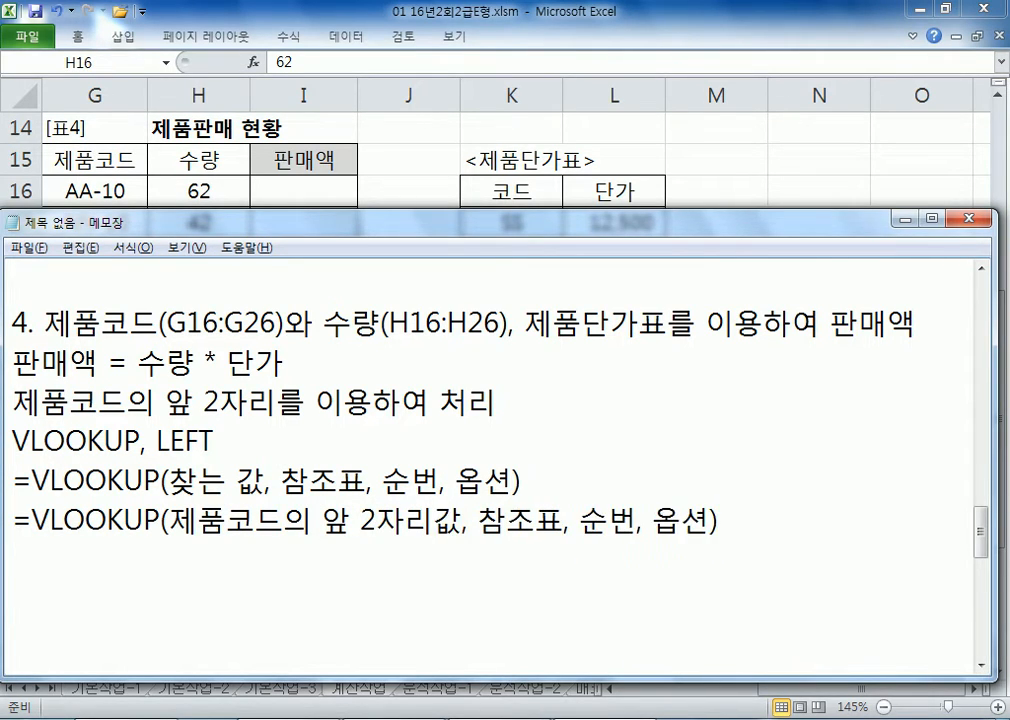
# Step: Replace the second argument "참조표" in the copied VLOOKUP line with "제품단표"
pyautogui.press('Right')
pyautogui.press('Right')
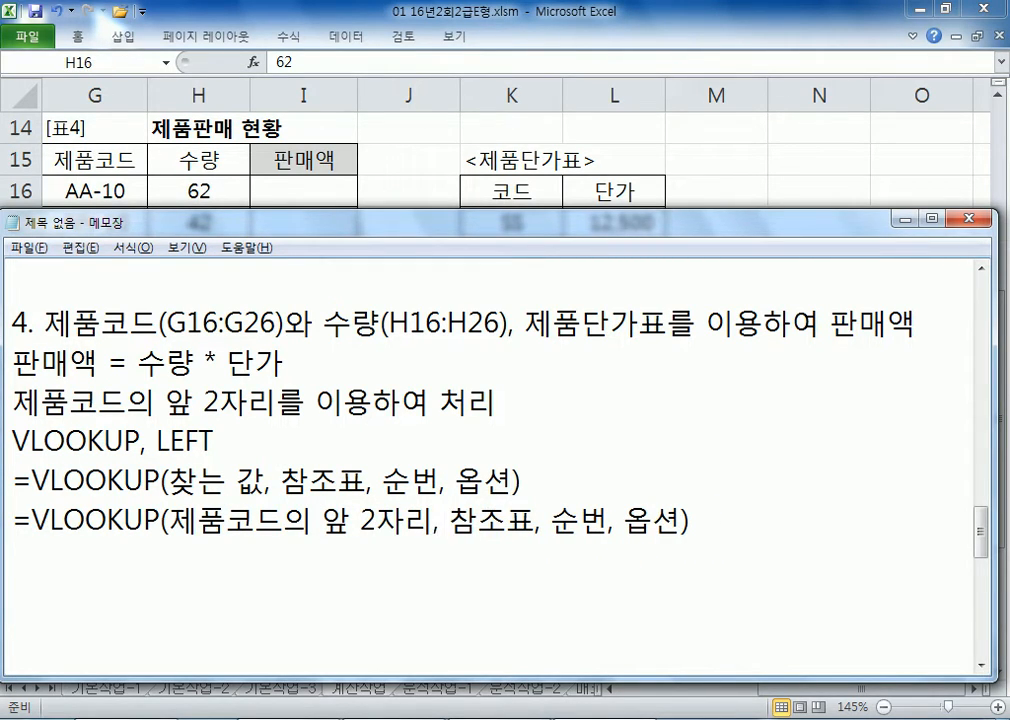
pyautogui.write('제품단표')
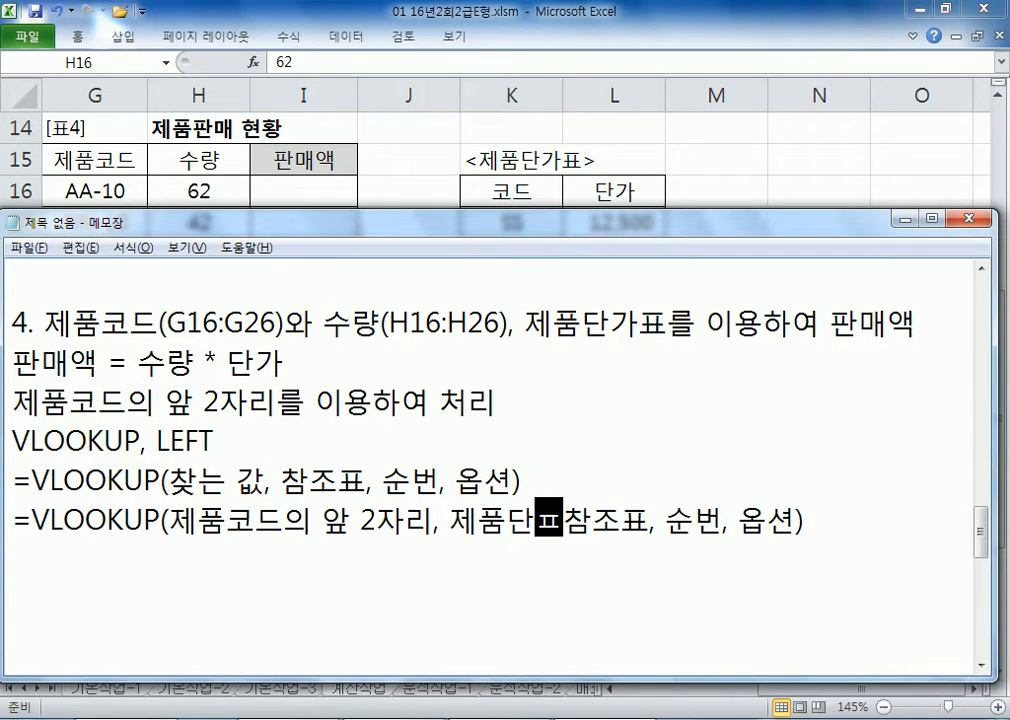
pyautogui.press('Delete')
pyautogui.press('Delete')
pyautogui.press('Delete')
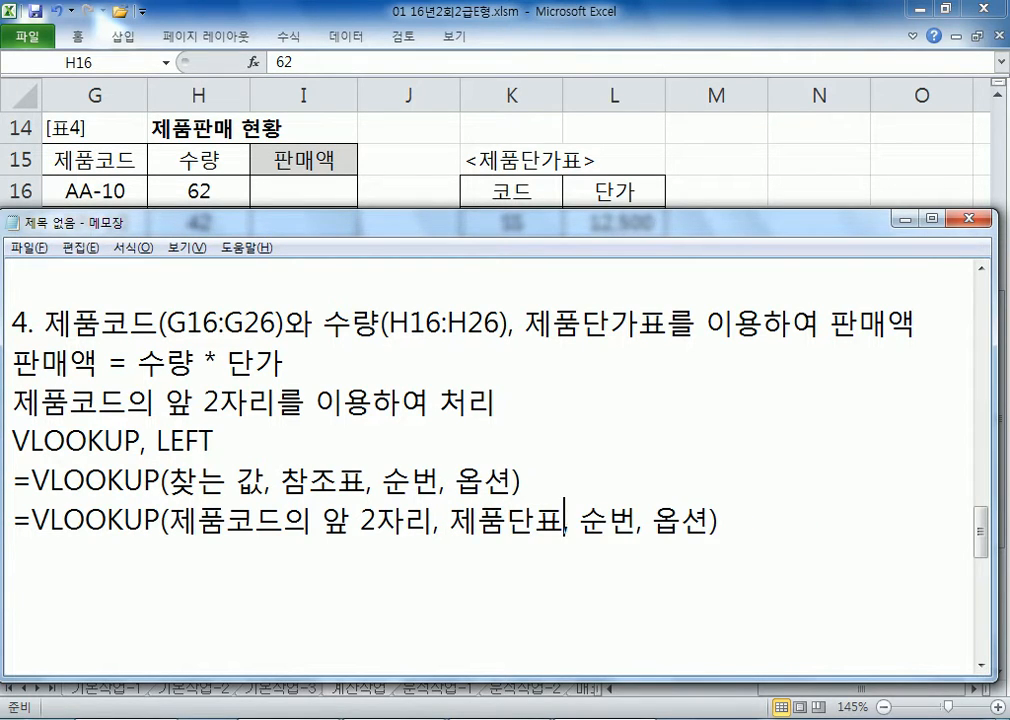
# Step: Check the 코드 and 단가 columns of 제품단가표 in Excel, and replace "순번" with 2 in the copied VLOOKUP line in Notepad
pyautogui.hotkey('alt', 'Tab')
pyautogui.moveTo(528, 223); pyautogui.dragTo(533, 307)
pyautogui.click(609, 222)
pyautogui.moveTo(609, 222); pyautogui.dragTo(624, 318)
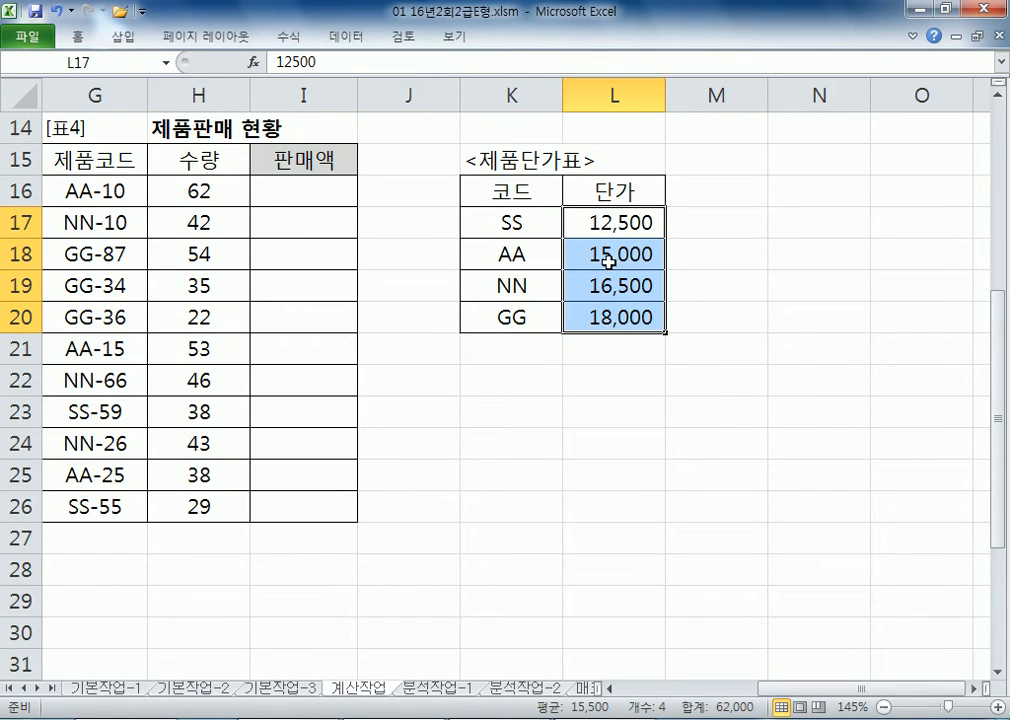
pyautogui.hotkey('alt', 'Tab')
pyautogui.doubleClick(606, 520)
pyautogui.write('2')
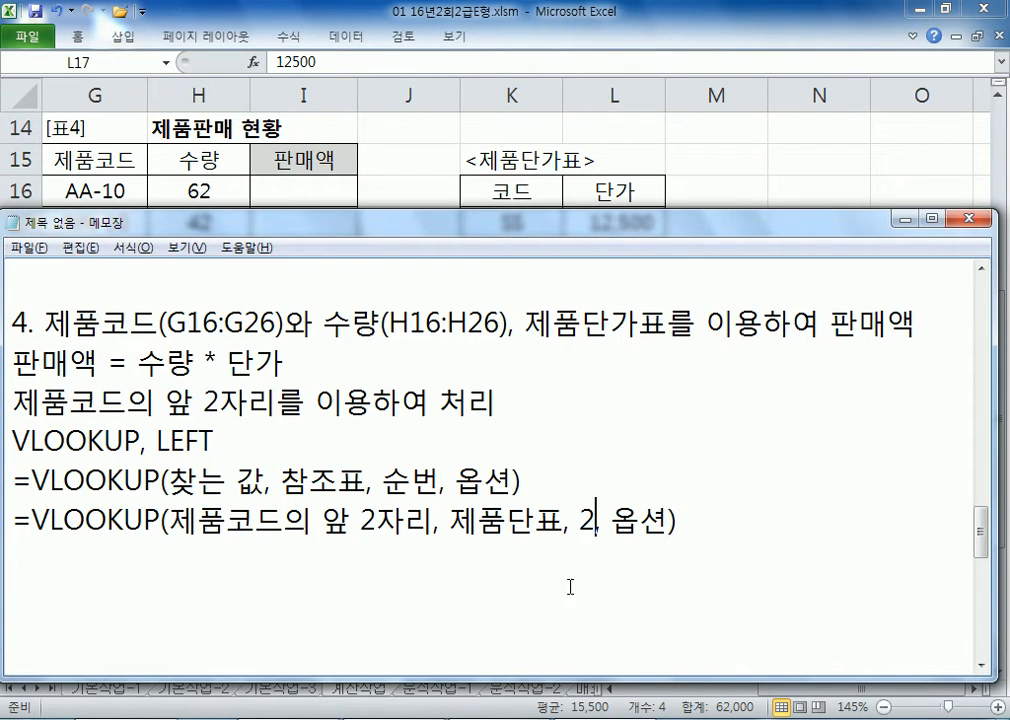
# Step: Correct the table name in the copied VLOOKUP line to "제품단가표"
pyautogui.write(',')
pyautogui.click(549, 522)
pyautogui.write('ㄱㅏ')
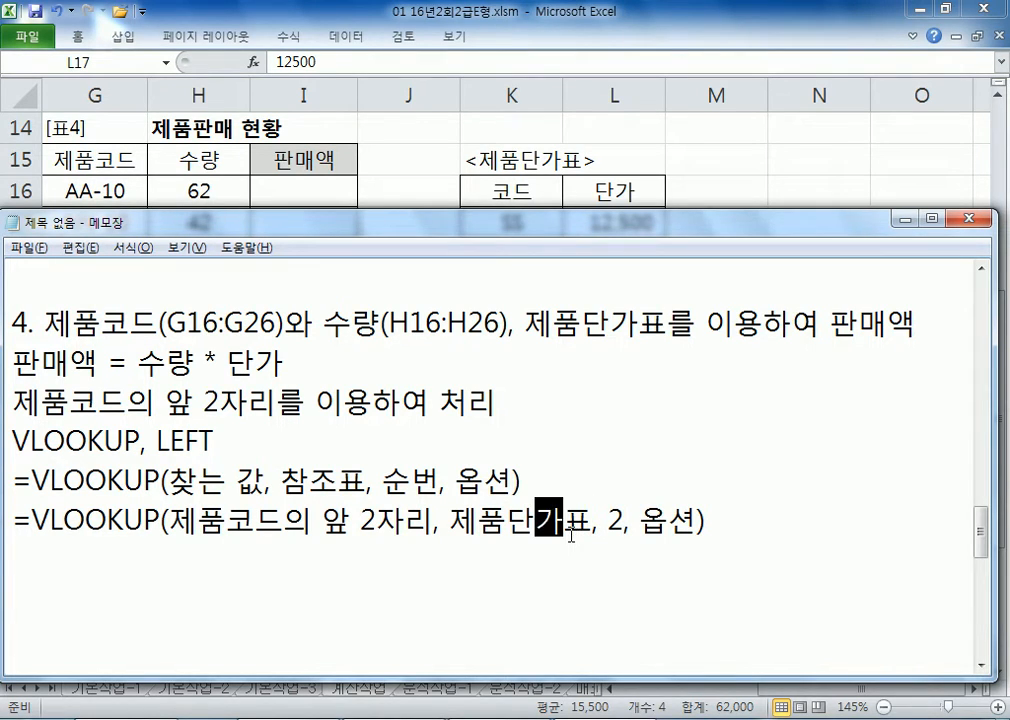
# Step: Check the order of the codes in K17:K20 in Excel, and replace "옵션" with 0 in Notepad's copied VLOOKUP line
pyautogui.moveTo(640, 522); pyautogui.dragTo(694, 524)
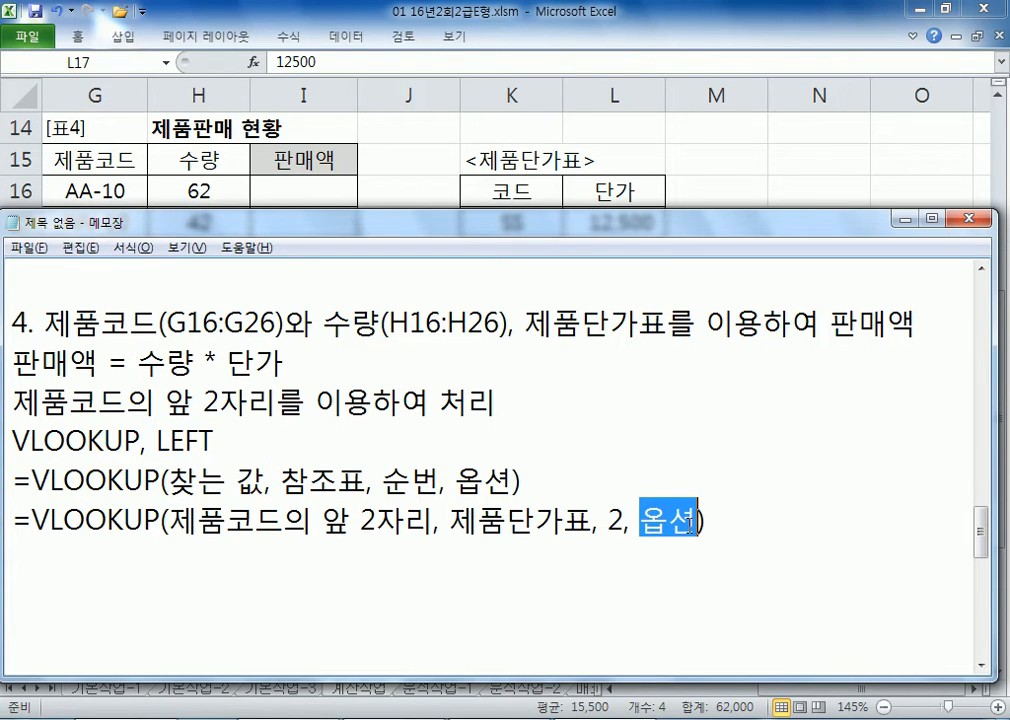
pyautogui.hotkey('alt', 'Tab')
pyautogui.moveTo(518, 225); pyautogui.dragTo(514, 320)
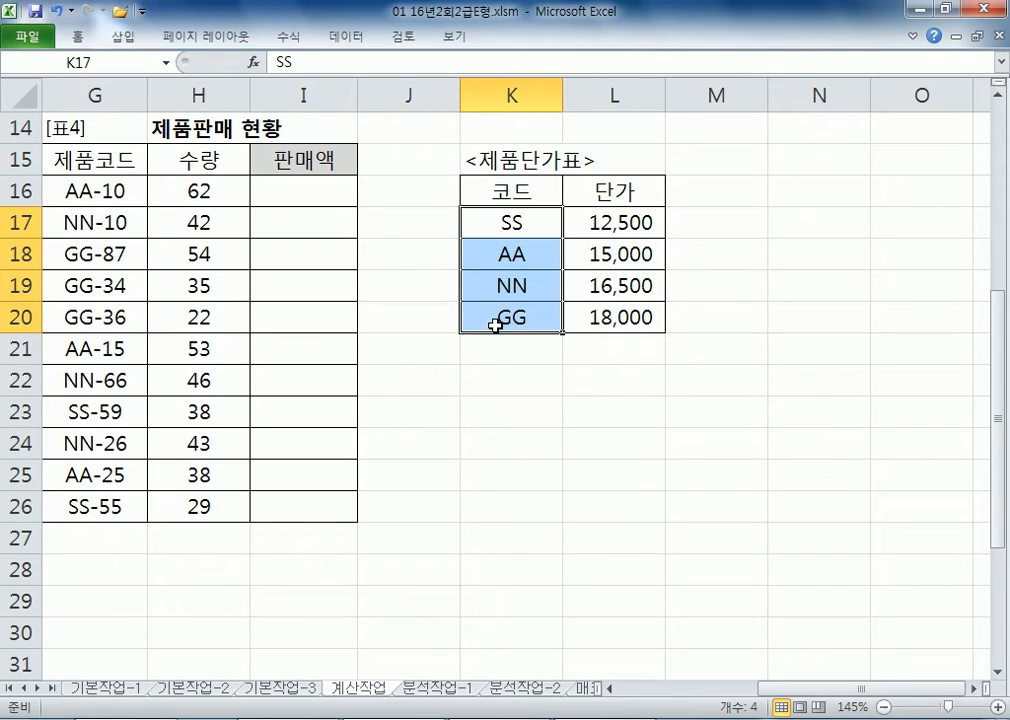
pyautogui.hotkey('alt', 'Tab')
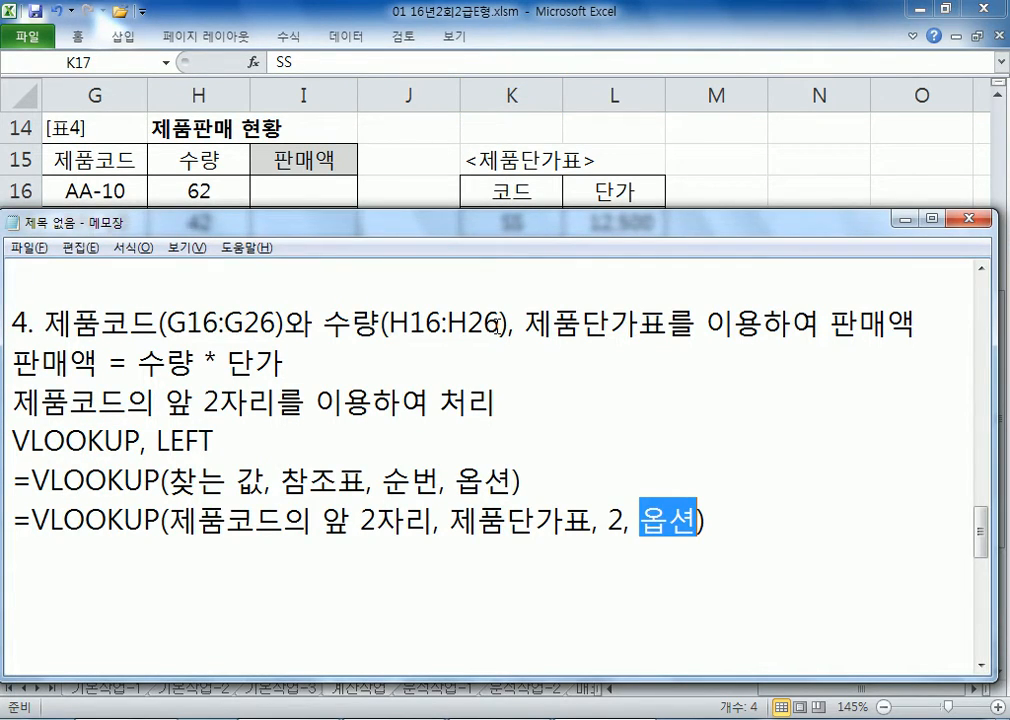
pyautogui.hotkey('alt', 'Tab')
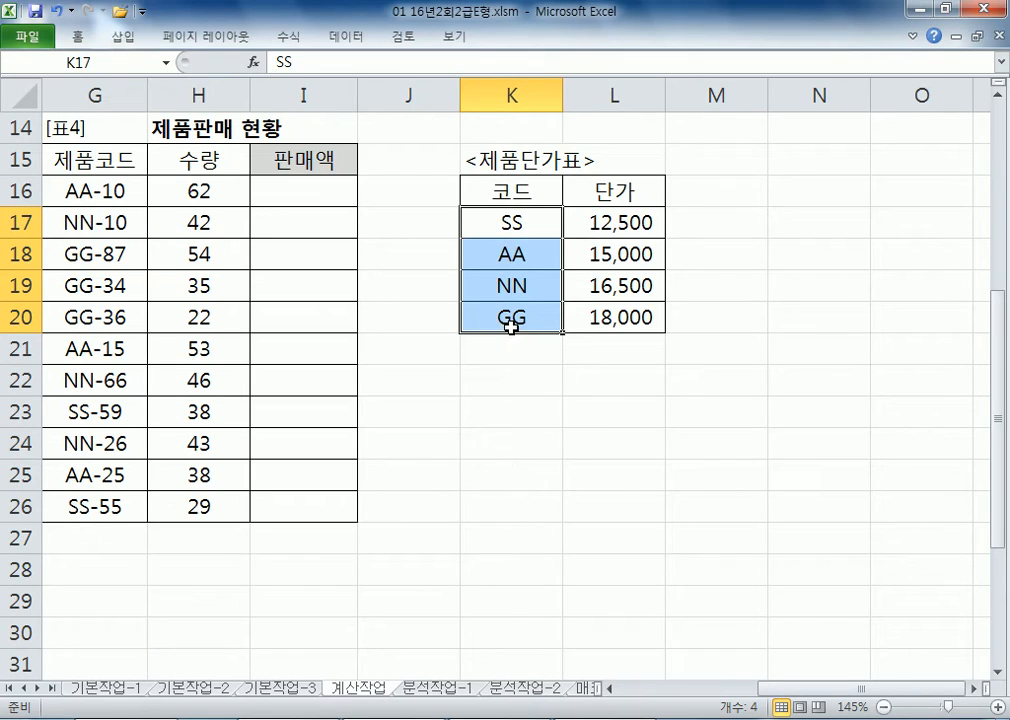
pyautogui.hotkey('alt', 'Tab')
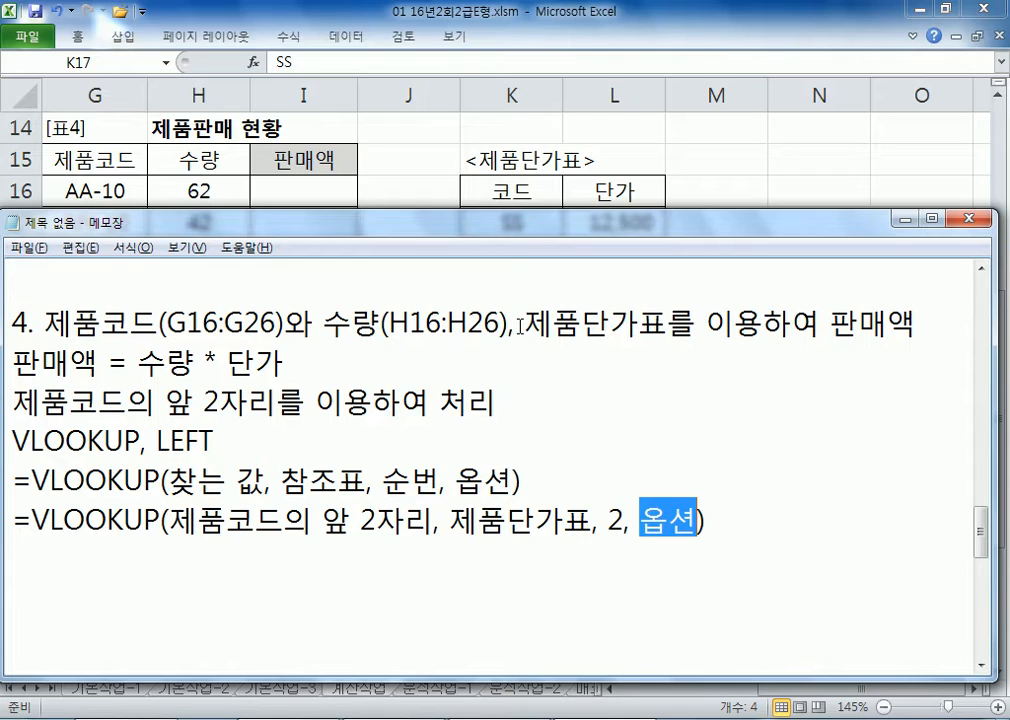
pyautogui.write('0')
pyautogui.press('Home')
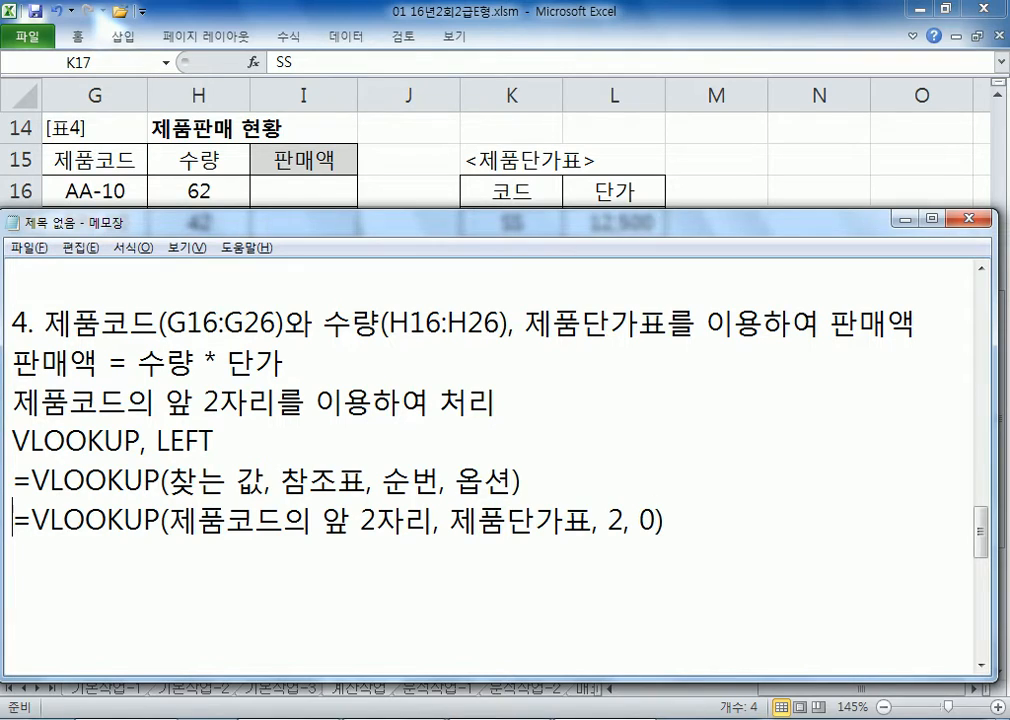
# Step: Insert LEFT(G16, 2) before the first argument of the copied VLOOKUP line in Notepad
pyautogui.press('Right')
pyautogui.press('Right')
pyautogui.press('Right')
pyautogui.press('Right')
pyautogui.press('Right')
pyautogui.press('Right')
pyautogui.press('Right')
pyautogui.press('Right')
pyautogui.write('LEFT')
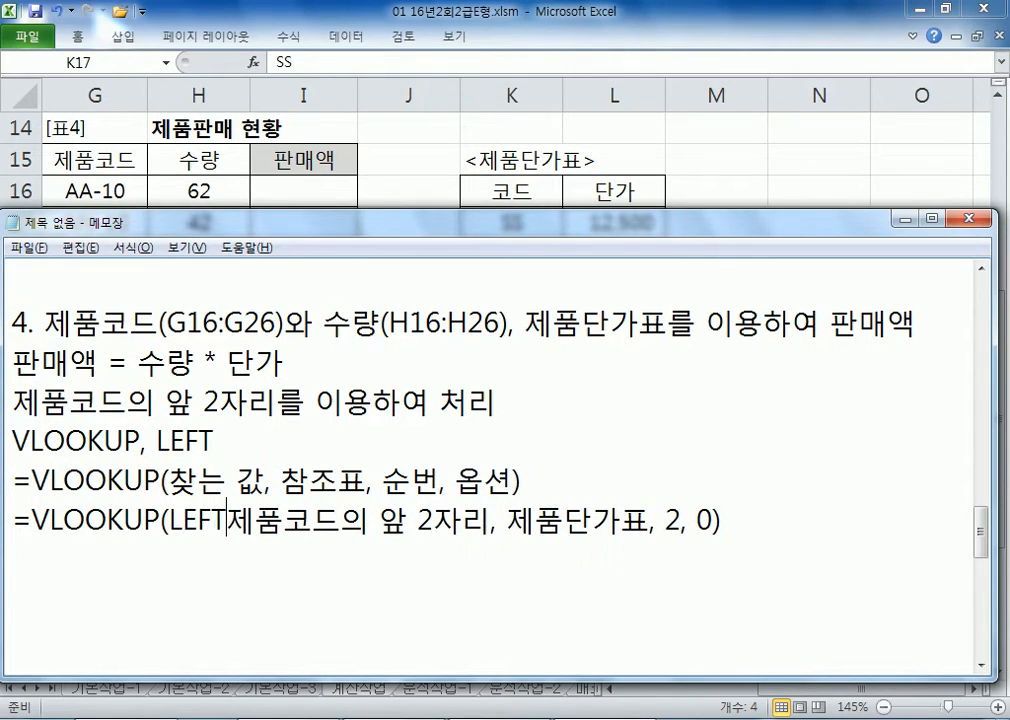
pyautogui.write('*(')
pyautogui.press('BackSpace')
pyautogui.press('BackSpace')
pyautogui.write('(')
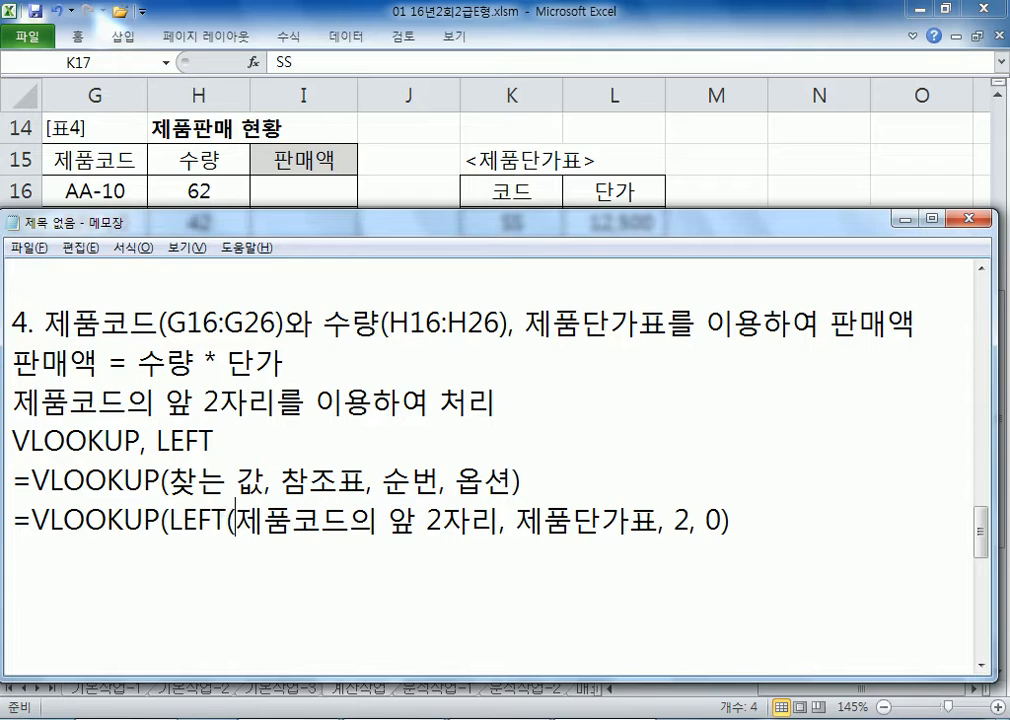
pyautogui.write('G16')
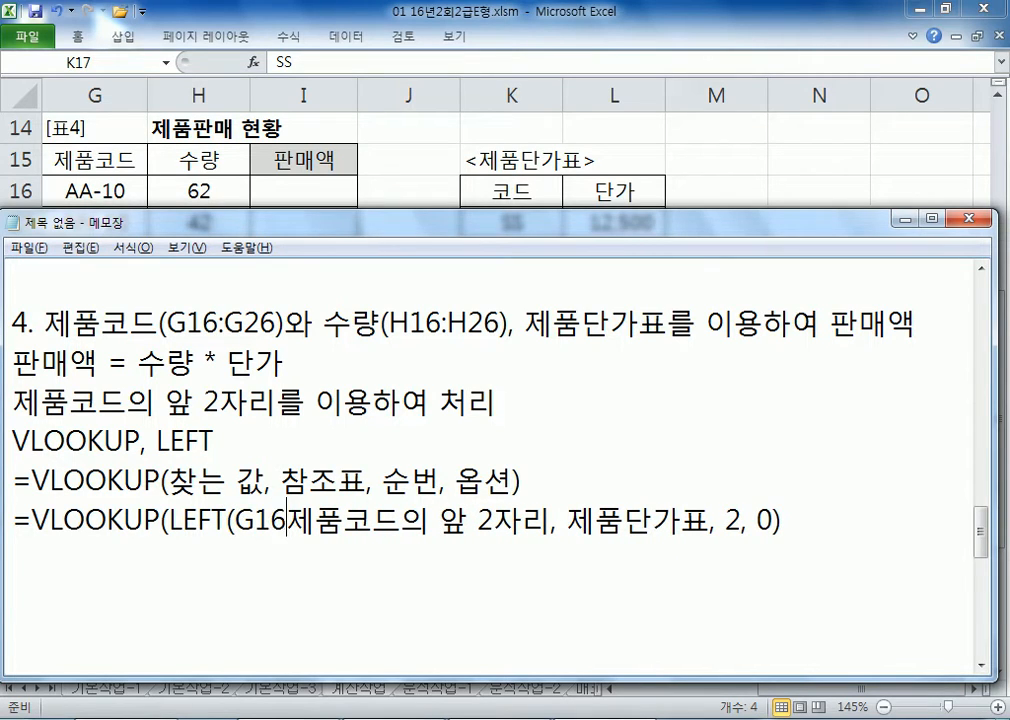
pyautogui.write(', 2)')
# Step: Delete the descriptive text "제품코드의 앞 2자리" after LEFT(G16, 2) in the VLOOKUP line
pyautogui.press('Delete')
pyautogui.press('Delete')
pyautogui.press('Delete')
pyautogui.press('Delete')
pyautogui.press('Delete')
pyautogui.press('Delete')
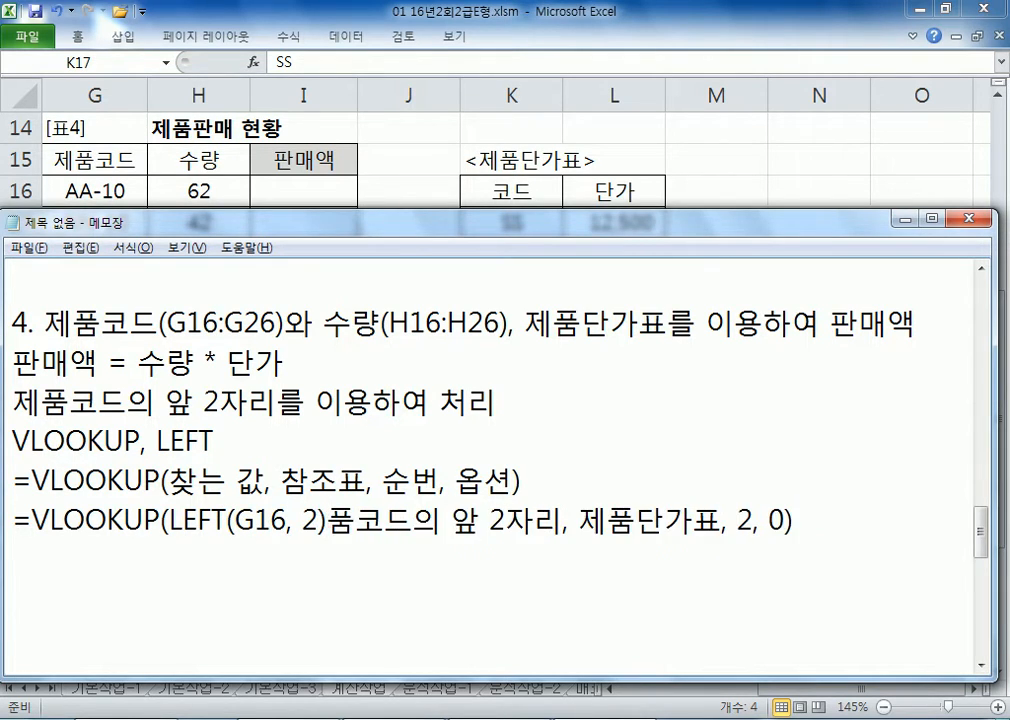
pyautogui.press('Delete')
pyautogui.press('Delete')
pyautogui.press('Delete')
pyautogui.press('Delete')
pyautogui.press('Delete')
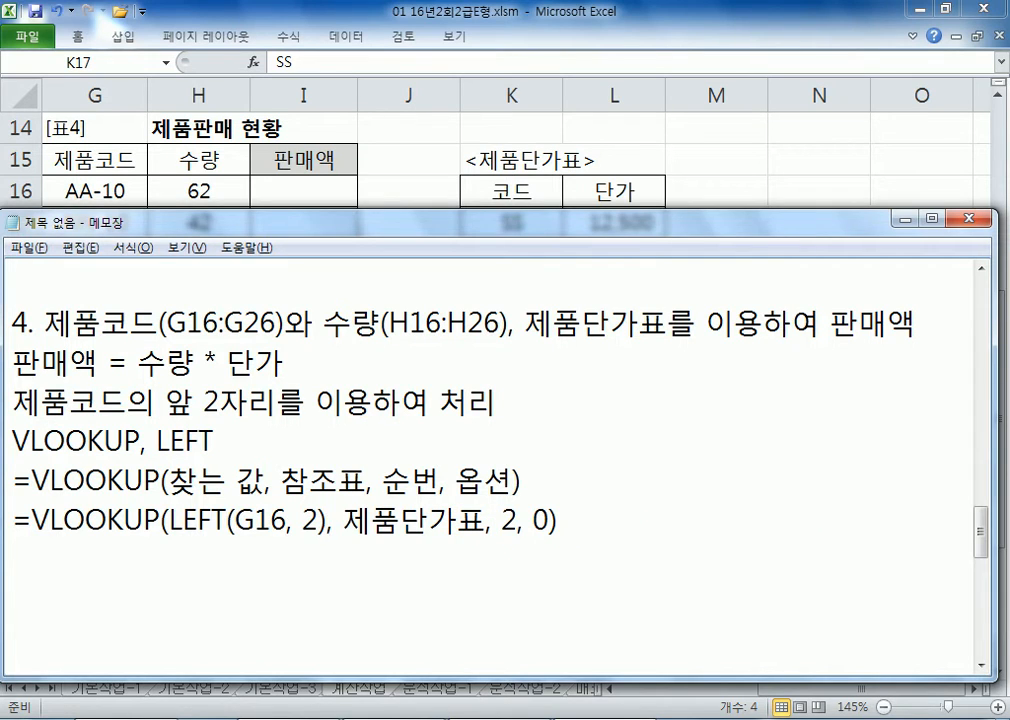
# Step: Check the first two characters of the 제품코드 in G16 in Excel and return to Notepad
pyautogui.click(509, 162)
pyautogui.doubleClick(102, 193)
pyautogui.moveTo(95, 193); pyautogui.dragTo(64, 192)
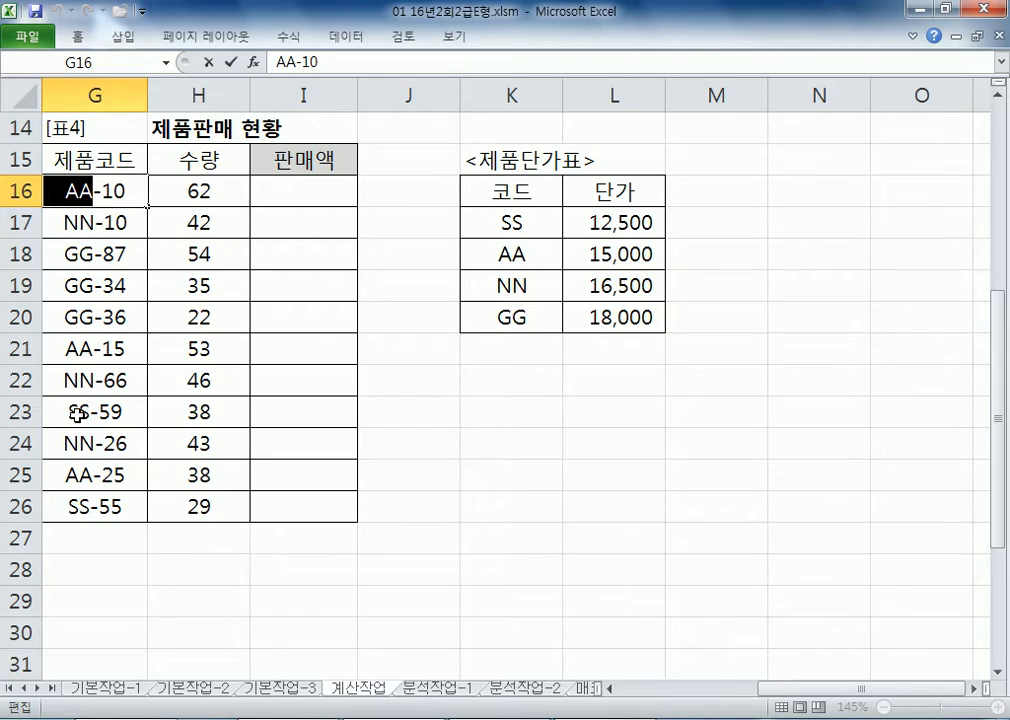
pyautogui.press('Escape')
pyautogui.hotkey('alt', 'Tab')
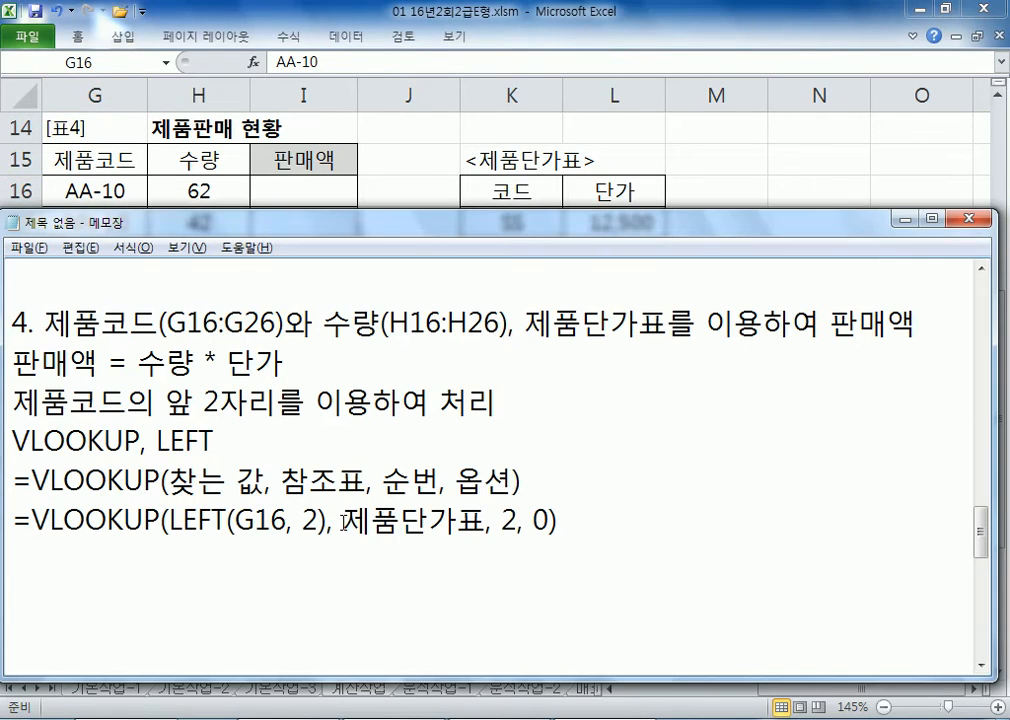
# Step: Check the data range of 제품단가표 in Excel and replace "제품단가표" with K17:L20 in Notepad's VLOOKUP line
pyautogui.moveTo(343, 520); pyautogui.dragTo(458, 520)
pyautogui.hotkey('alt', 'Tab')
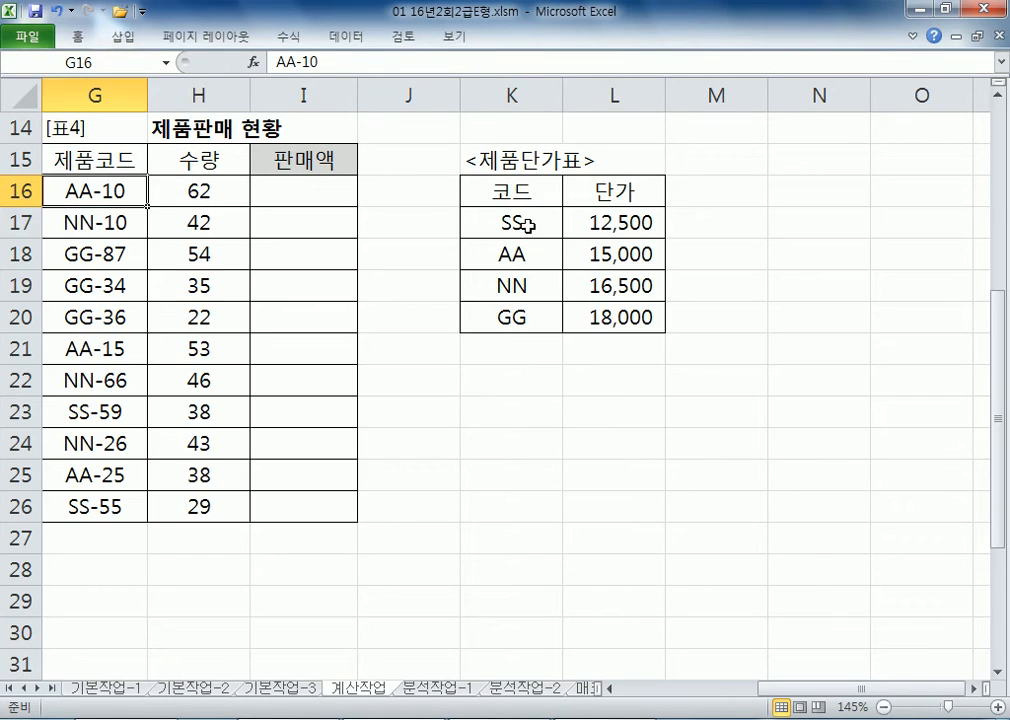
pyautogui.click(527, 226)
pyautogui.moveTo(527, 226); pyautogui.dragTo(627, 316)
pyautogui.hotkey('alt', 'Tab')
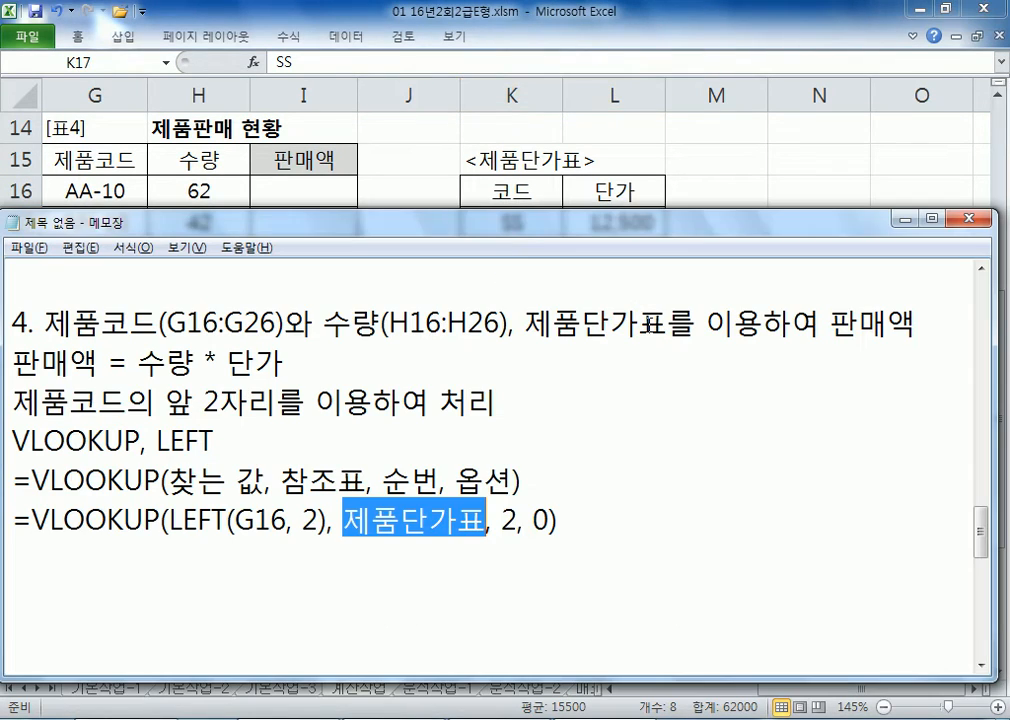
pyautogui.write('K')
pyautogui.write('17:L')
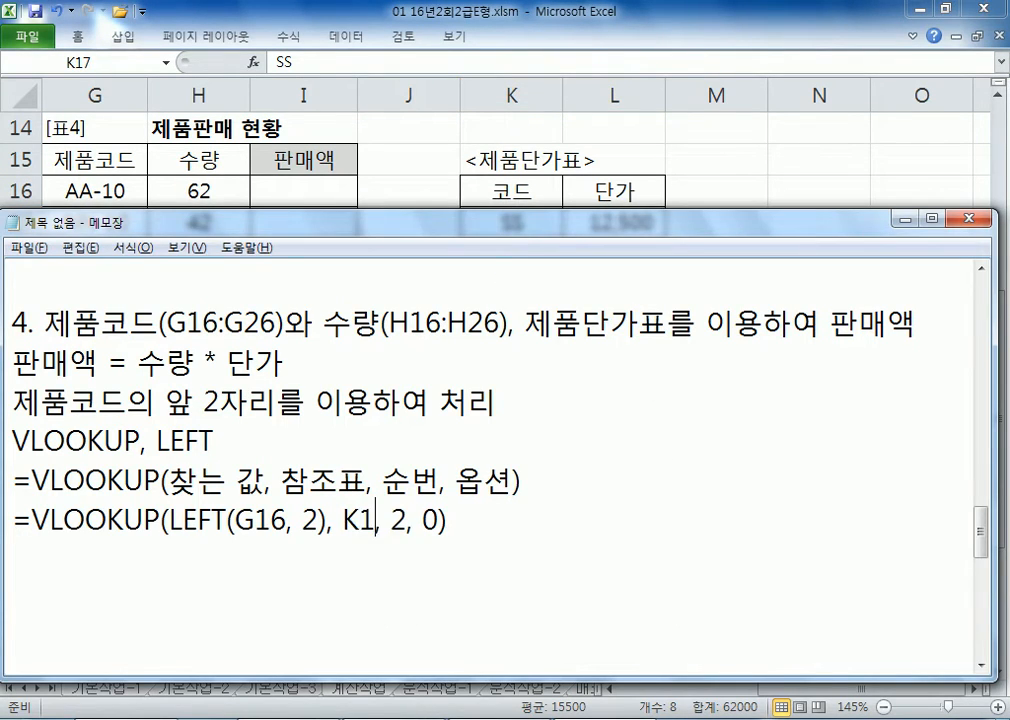
pyautogui.write('20')
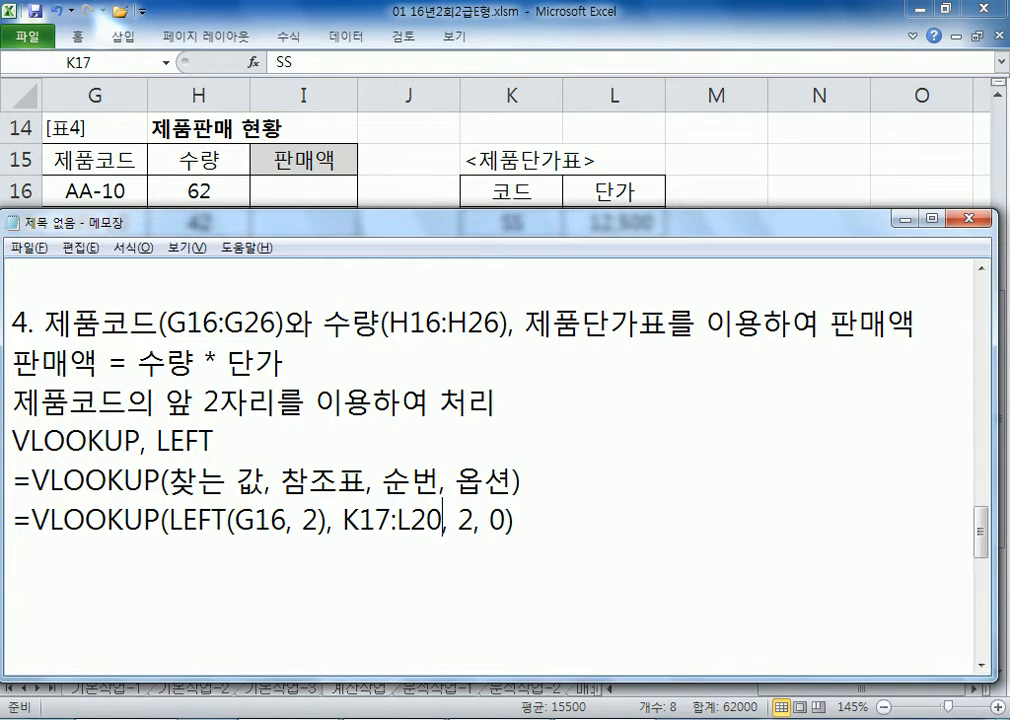
# Step: Make the lookup range in the VLOOKUP line absolute as $K$17:$L$20
pyautogui.press('Left')
pyautogui.press('Left')
pyautogui.press('Left')
pyautogui.press('Left')
pyautogui.press('Left')
pyautogui.write('$')
pyautogui.press('Right')
pyautogui.write('$')
pyautogui.press('Right')
pyautogui.press('Right')
pyautogui.press('Right')
pyautogui.write('$')
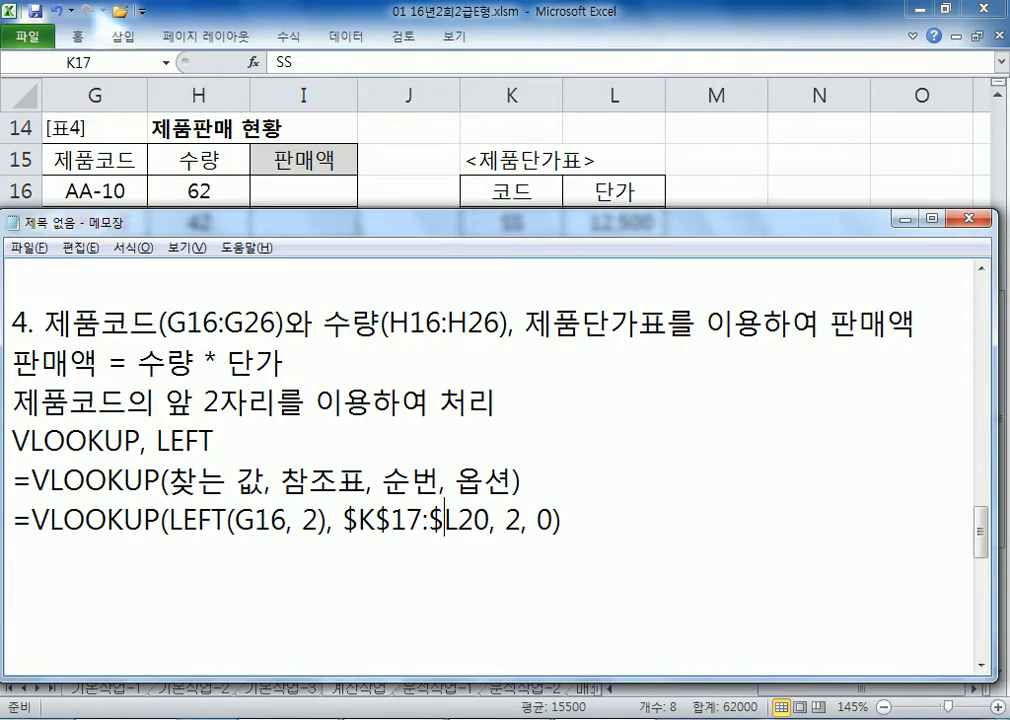
pyautogui.press('Right')
pyautogui.write('$')
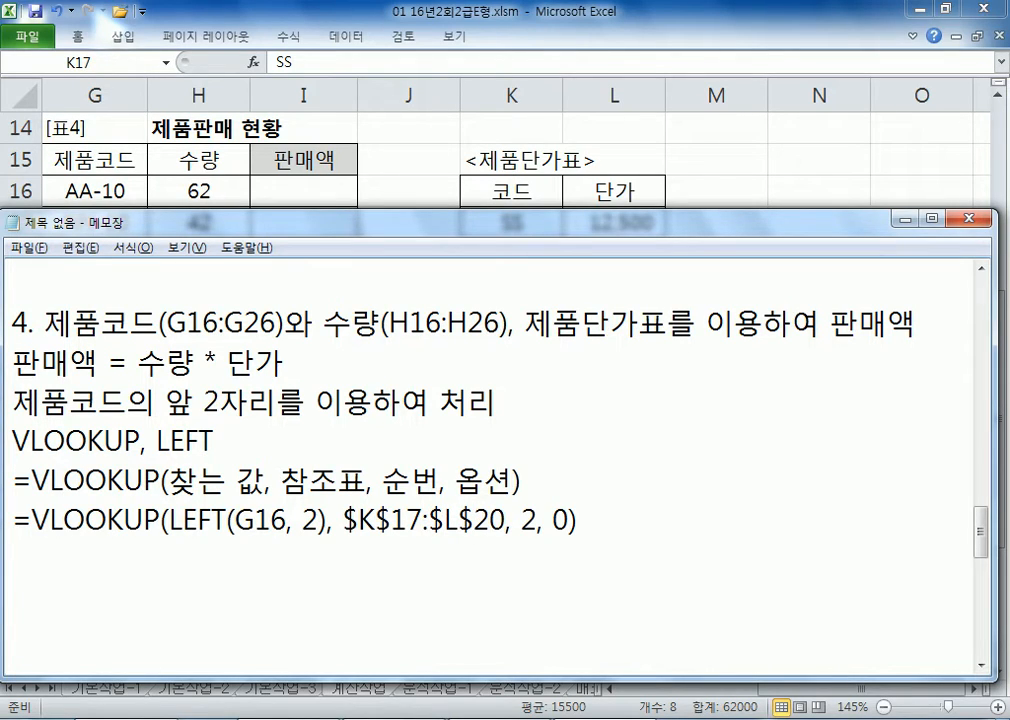
# Step: Insert a blank line above the completed VLOOKUP formula line in Notepad
pyautogui.press('Home')
pyautogui.hotkey('shift', 'End')
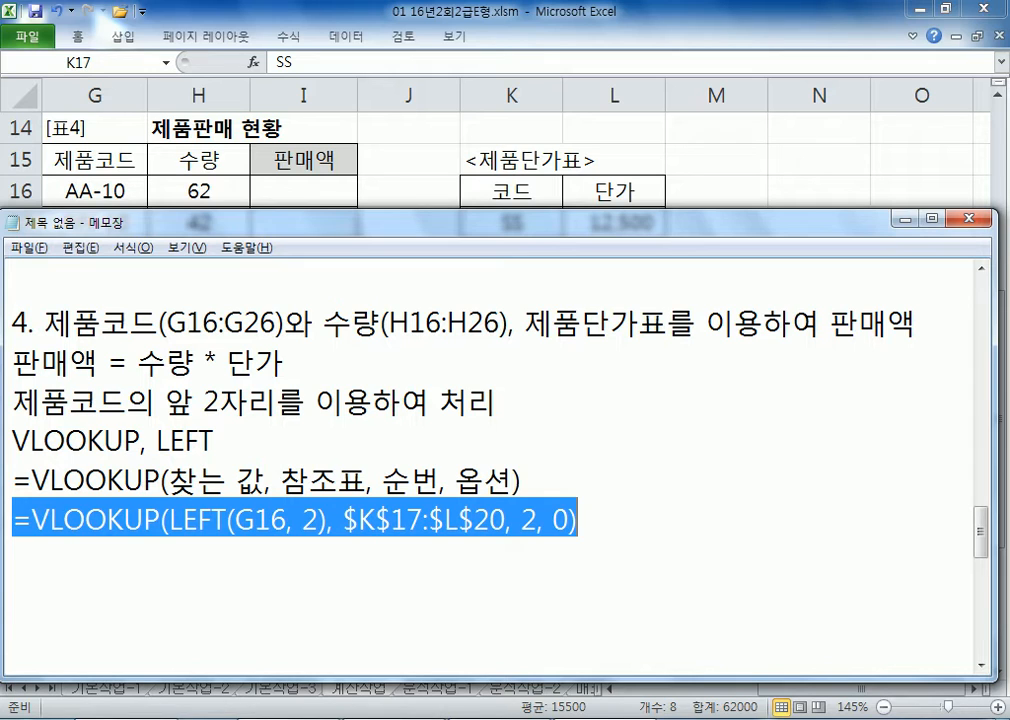
pyautogui.press('Home')
pyautogui.press('Return')
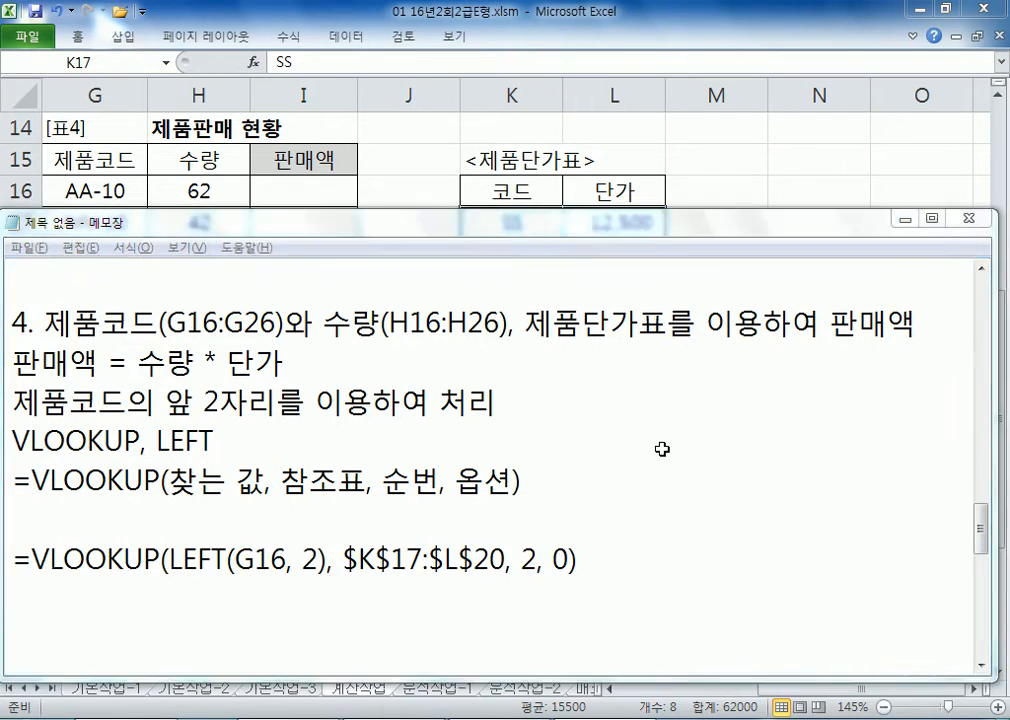
# Step: Insert "H16 * " after the equals sign of the VLOOKUP formula to multiply 수량 by 단가
pyautogui.hotkey('alt', 'Tab')
pyautogui.hotkey('alt', 'Tab')
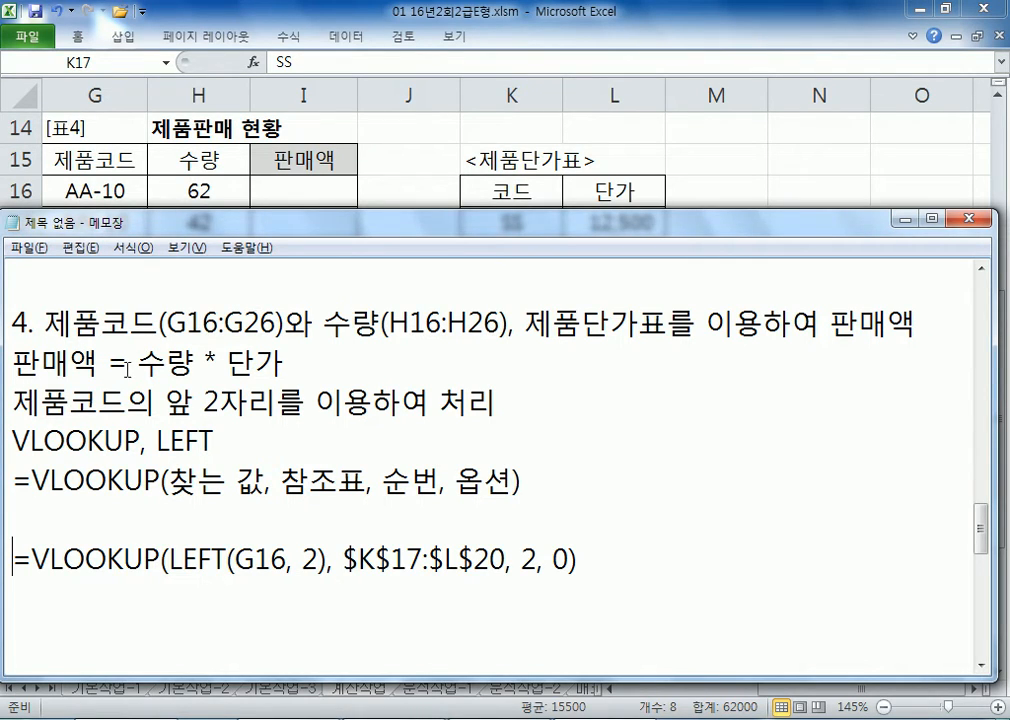
pyautogui.click(24, 557)
pyautogui.write('H16 *')
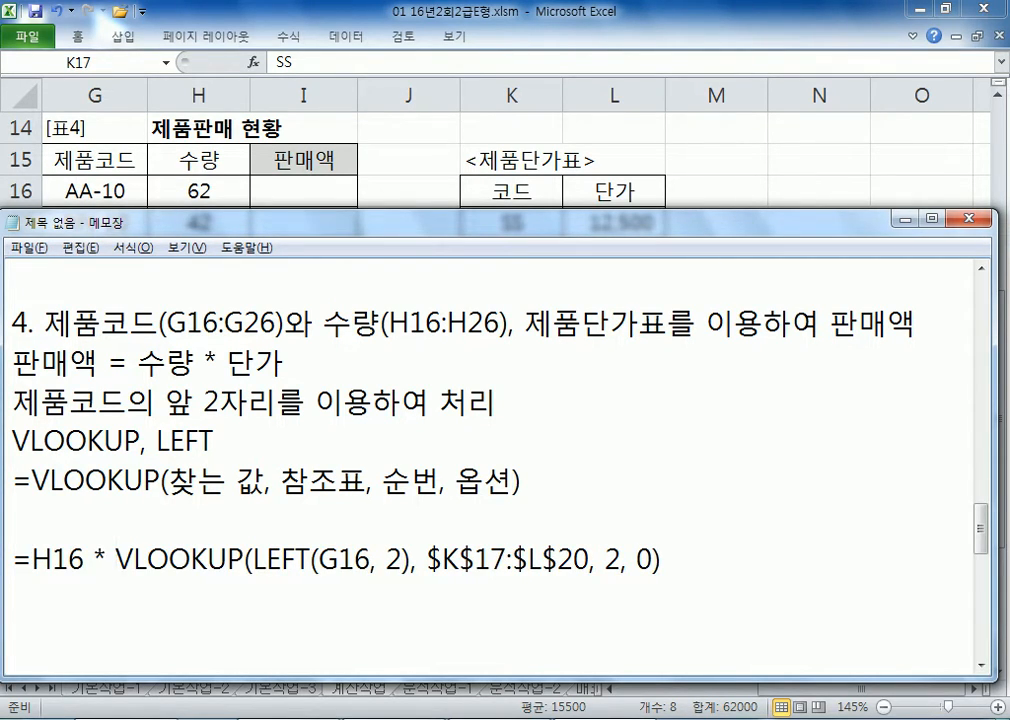
pyautogui.press('Home')
pyautogui.hotkey('shift', 'End')
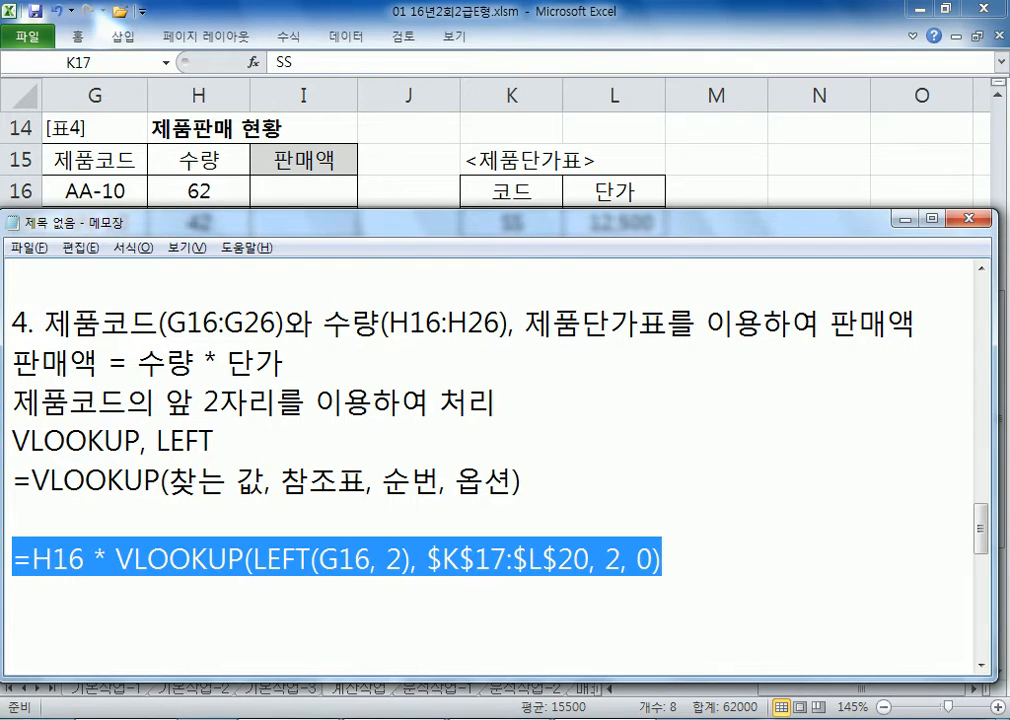
# Step: Enter Notepad's formula =H16 * VLOOKUP(LEFT(G16, 2), $K$17:$L$20, 2, 0) in Excel cell I16 and review it
pyautogui.click(68, 551)
pyautogui.click(165, 558)
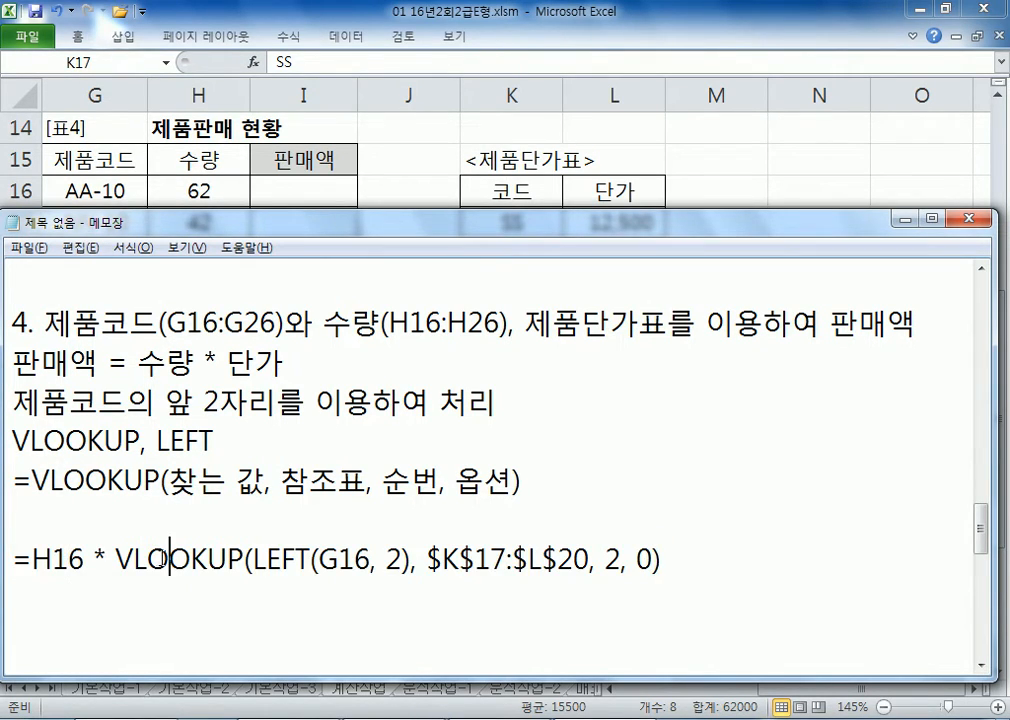
pyautogui.doubleClick(84, 557)
pyautogui.moveTo(110, 558); pyautogui.dragTo(5, 555)
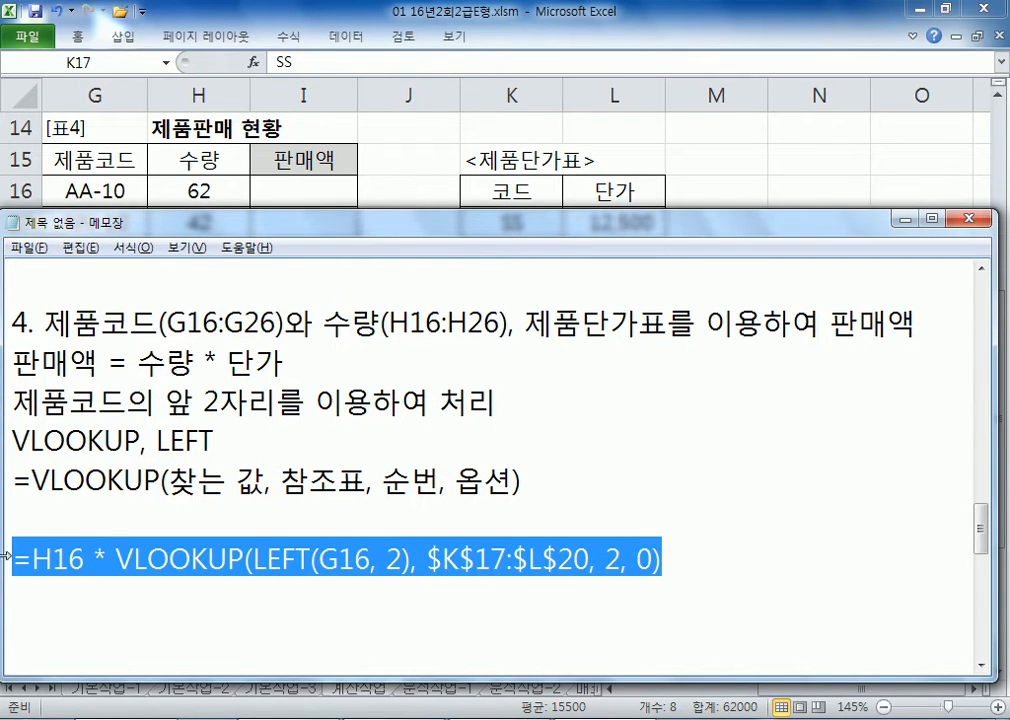
pyautogui.click(102, 553)
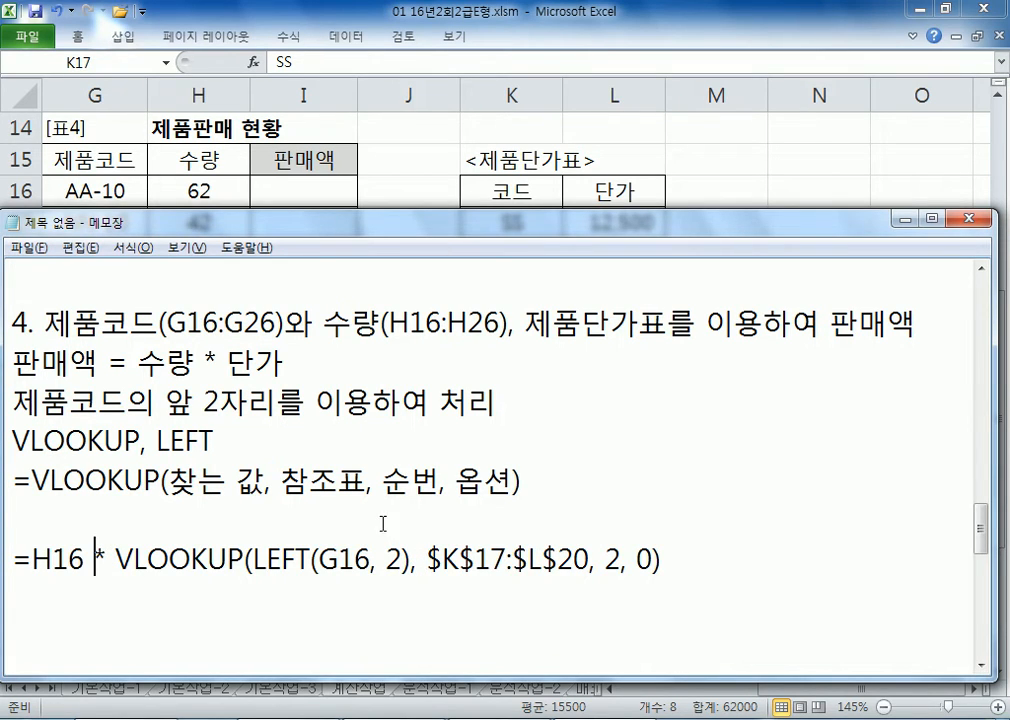
pyautogui.click(981, 666)
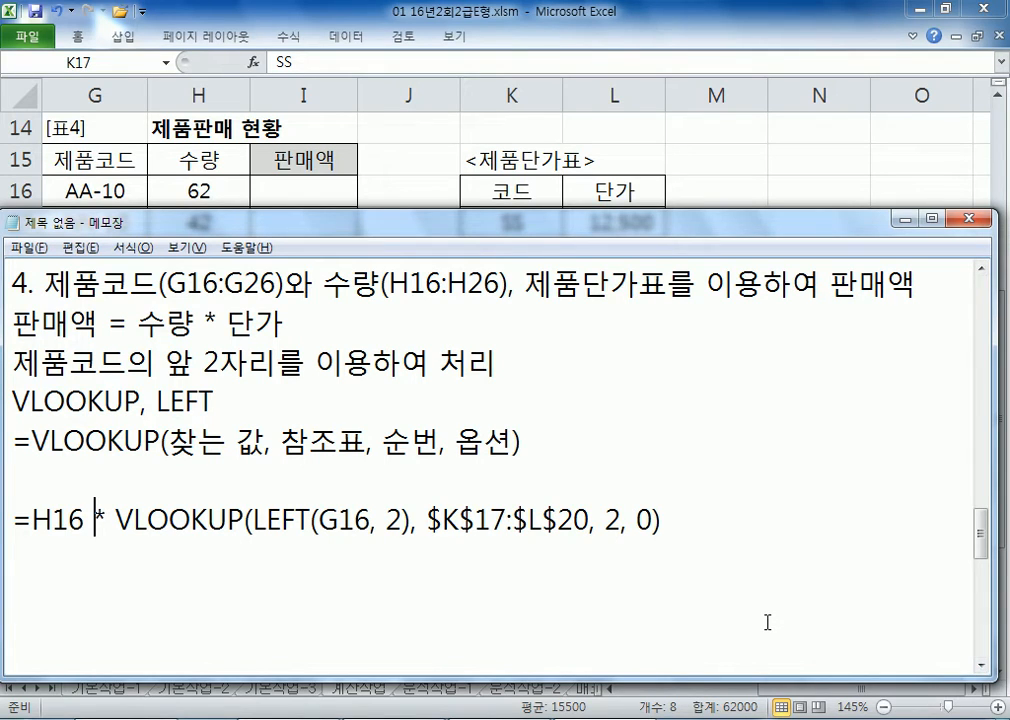
pyautogui.click(309, 196)
pyautogui.write('=H16 * VLOOKUP(LEFT(G16, 2), $K$17:$L$20, 2, 0)')
pyautogui.press('Return')
pyautogui.click(325, 197)
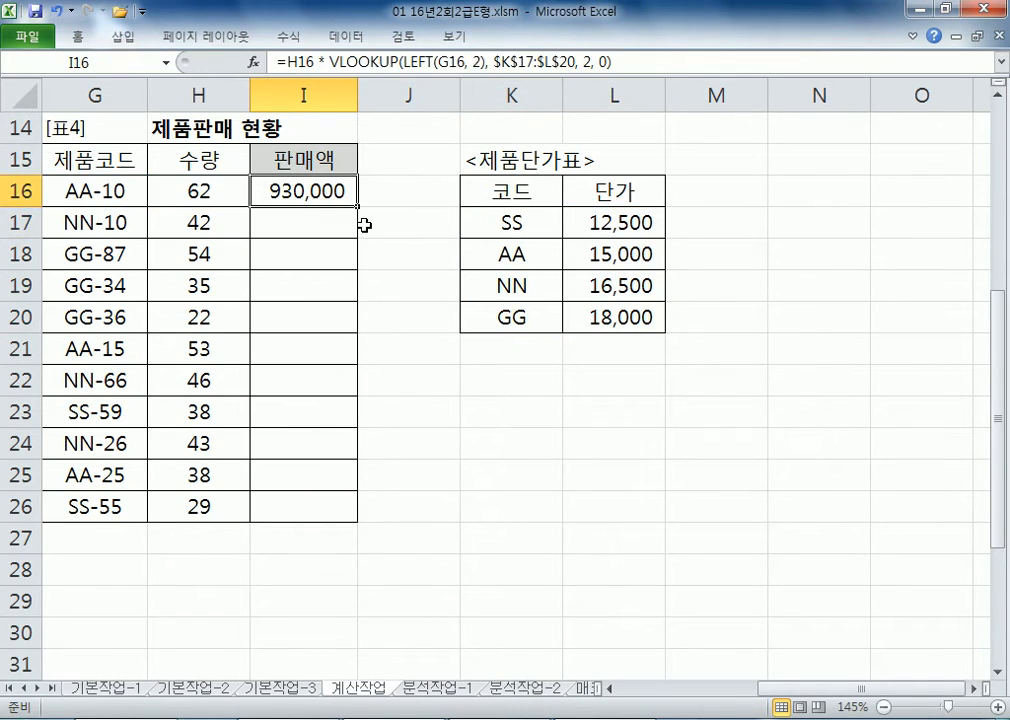
pyautogui.press('F2')
pyautogui.press('Escape')
# Step: Calculate =62*15000 in K22 to verify the 판매액 in I16
pyautogui.click(491, 392)
pyautogui.write('=')
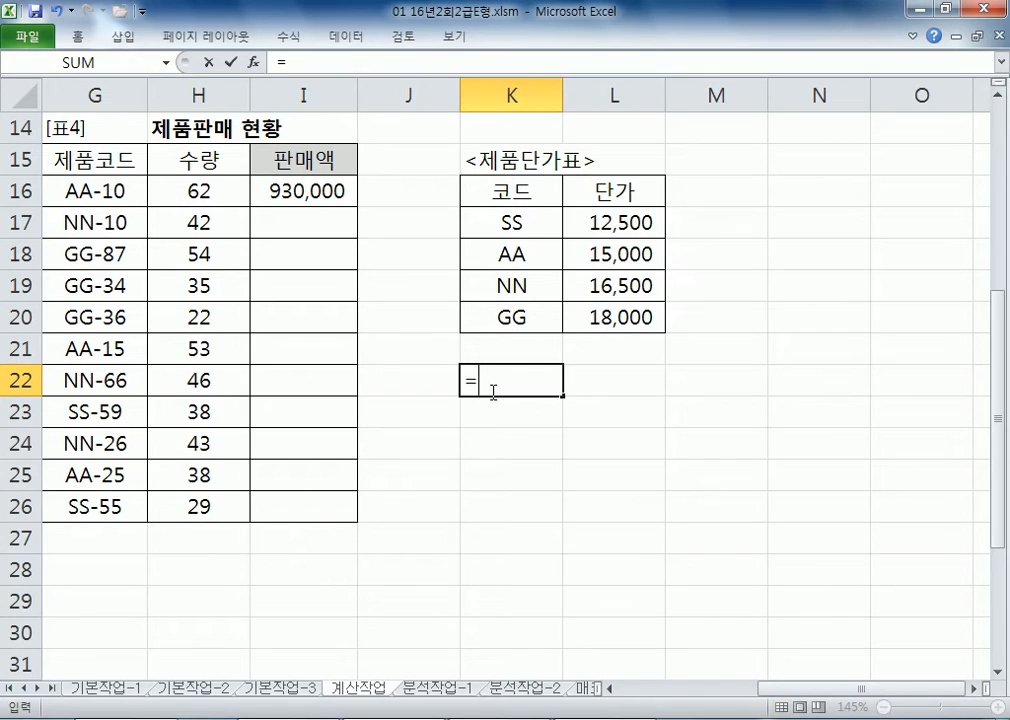
pyautogui.write('62*15000')
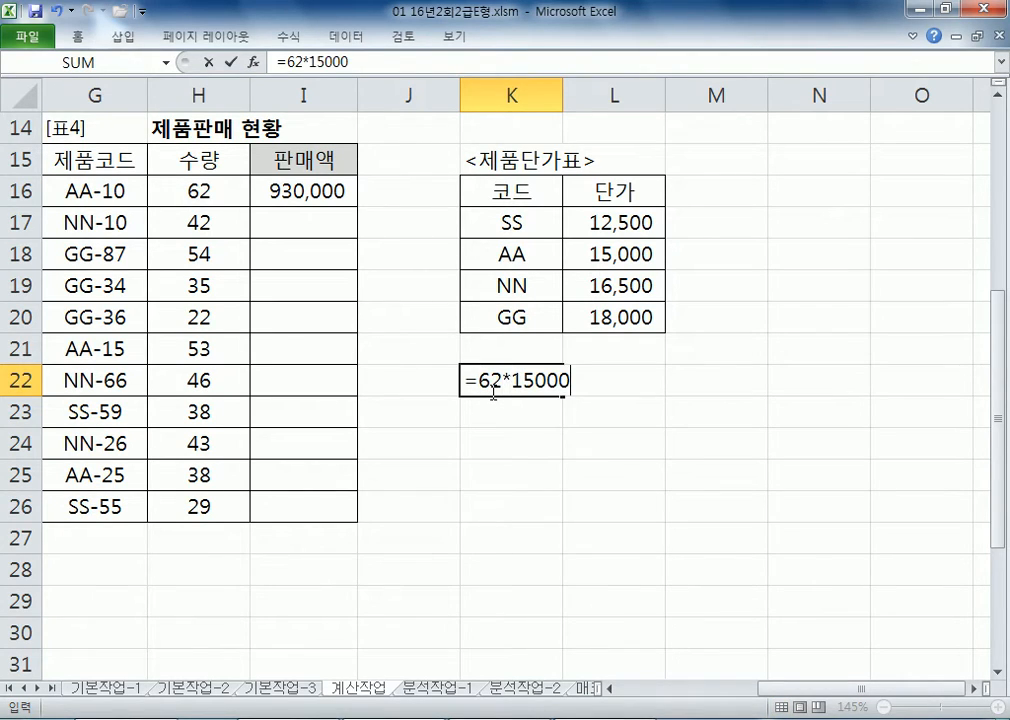
pyautogui.press('Return')
pyautogui.click(491, 392)
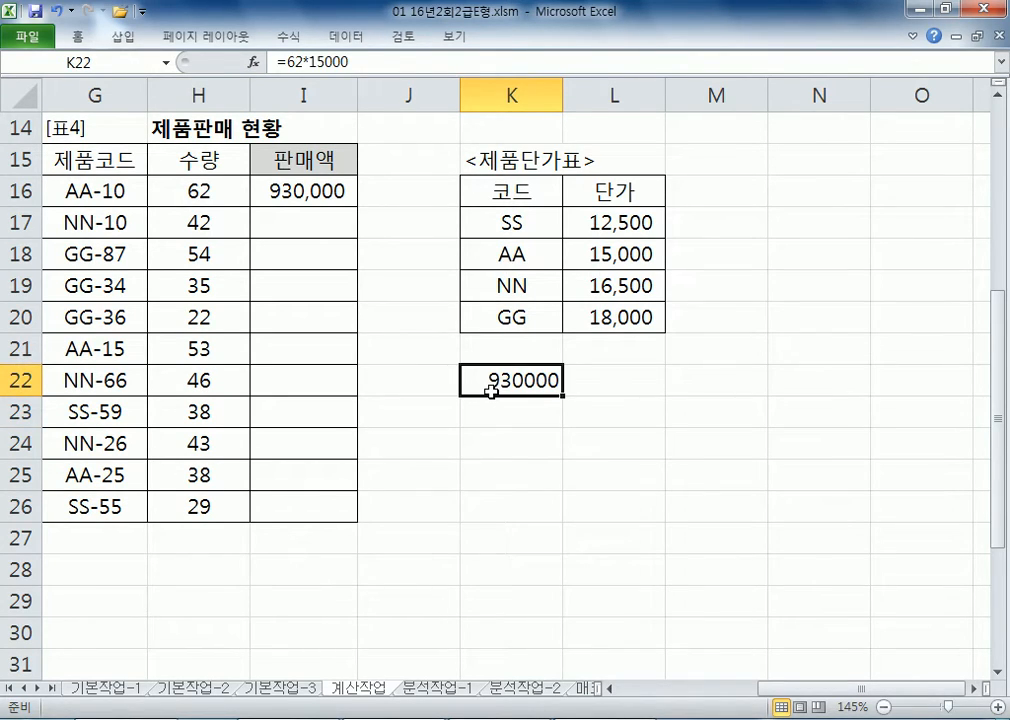
pyautogui.press('F2')
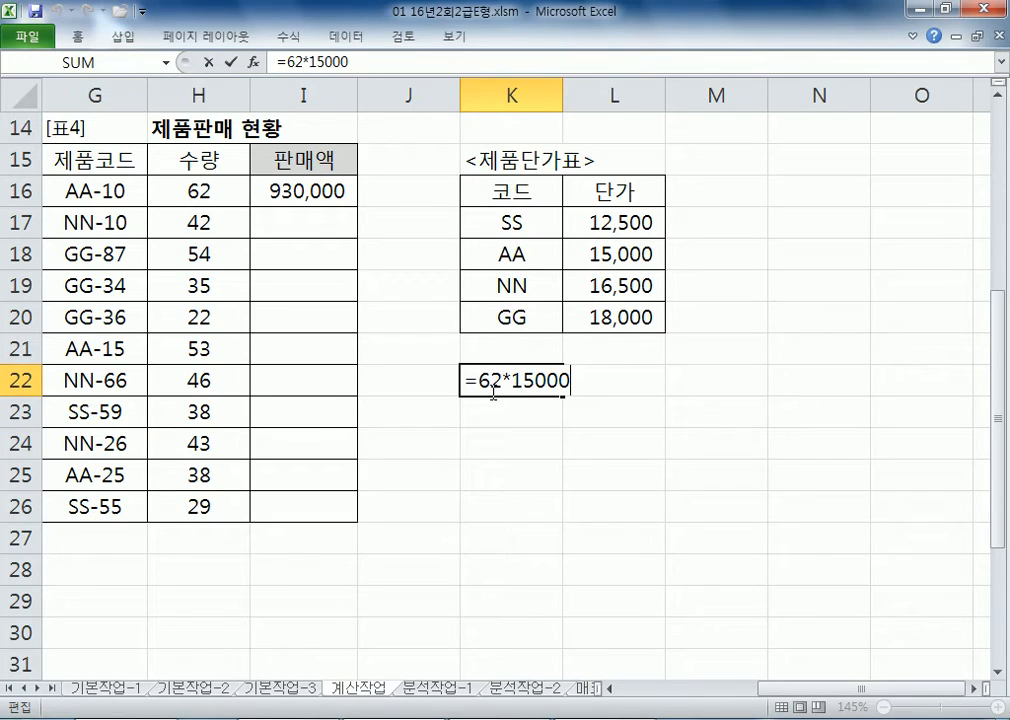
pyautogui.press('Escape')
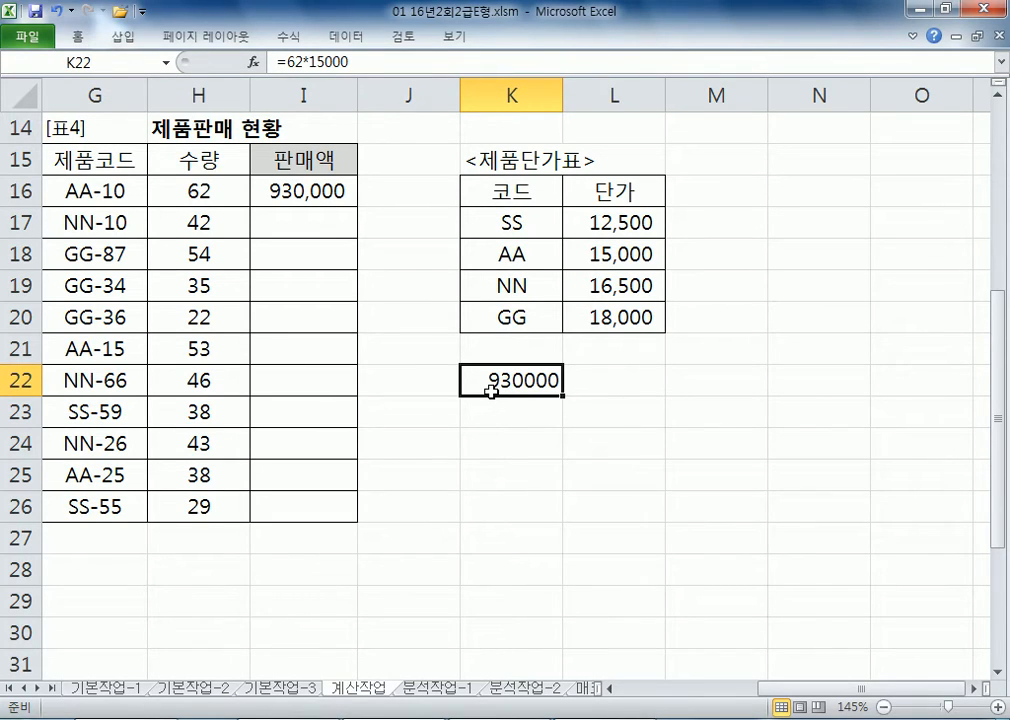
# Step: Replace the check calculation in K22 with =42*16500 for product NN-10
pyautogui.write('=42')
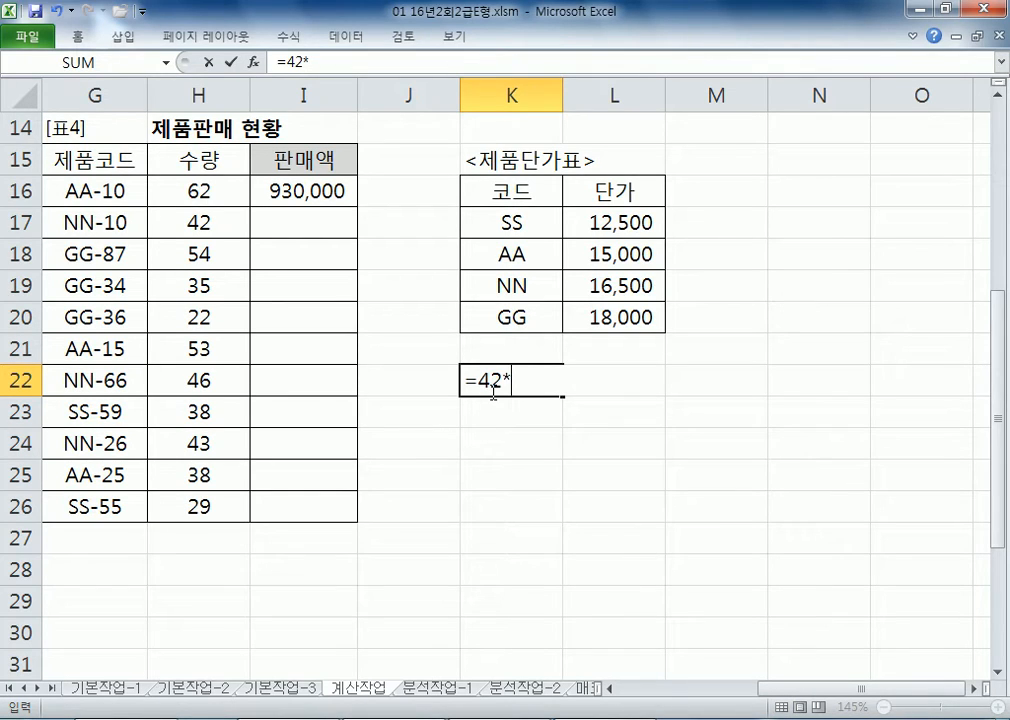
pyautogui.write('*16500')
pyautogui.press('Return')
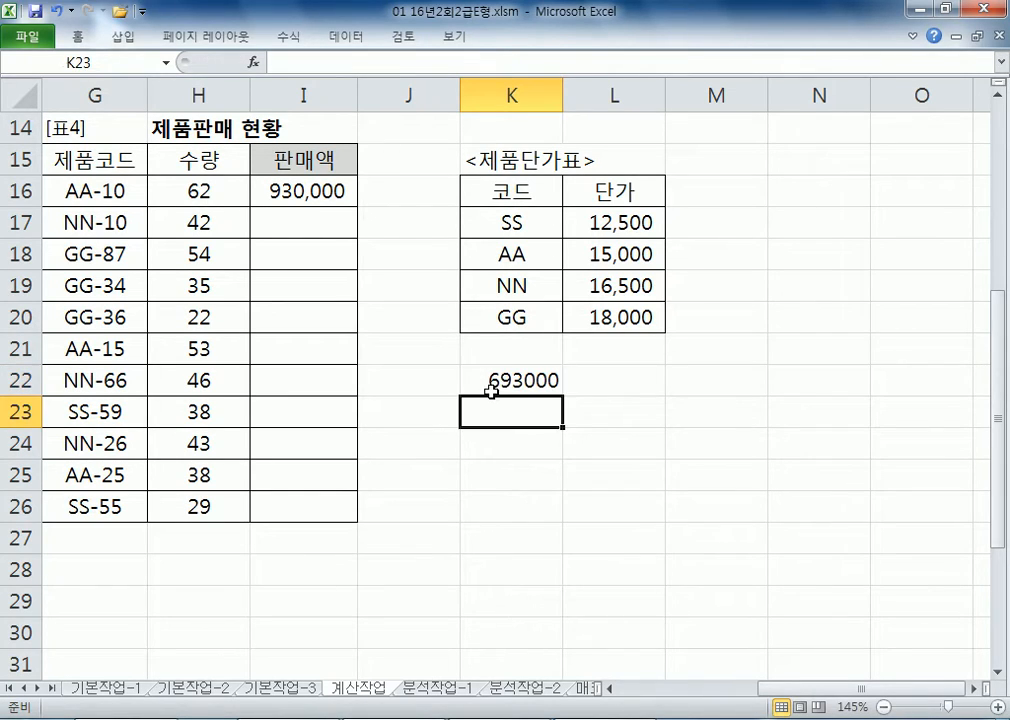
pyautogui.click(491, 390)
# Step: Fill the 판매액 formula from I16 down to I26 and select I17 for comparison
pyautogui.click(313, 189)
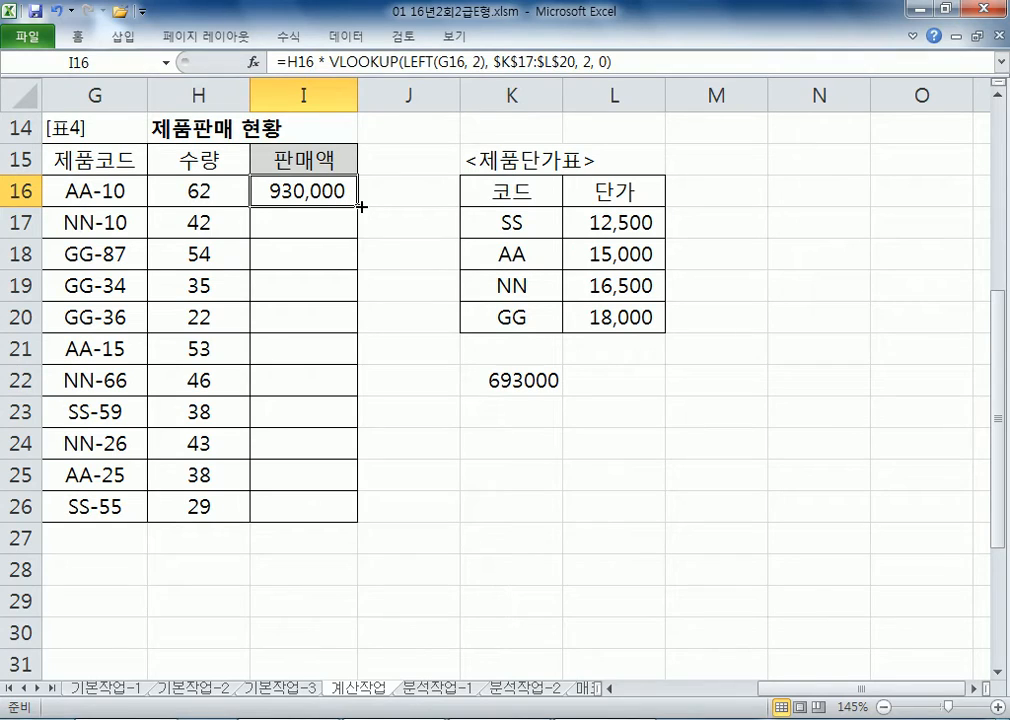
pyautogui.moveTo(357, 205); pyautogui.dragTo(360, 508)
pyautogui.click(293, 225)
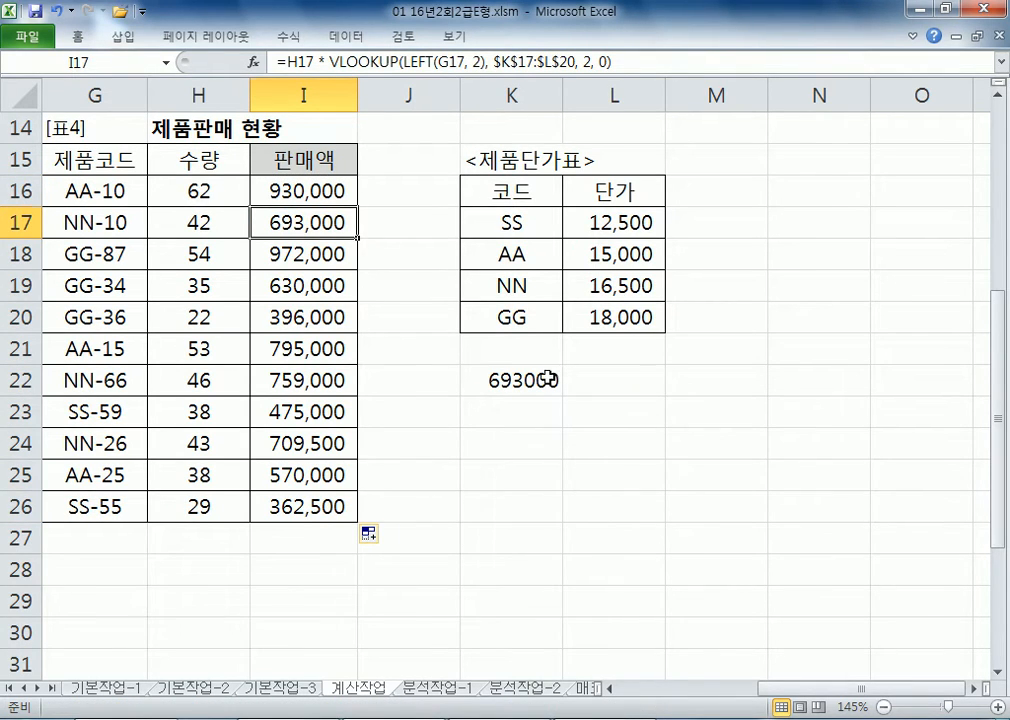
# Step: Replace the check calculation in K22 with =54*18000 and compare it with the 판매액 in I18
pyautogui.doubleClick(516, 380)
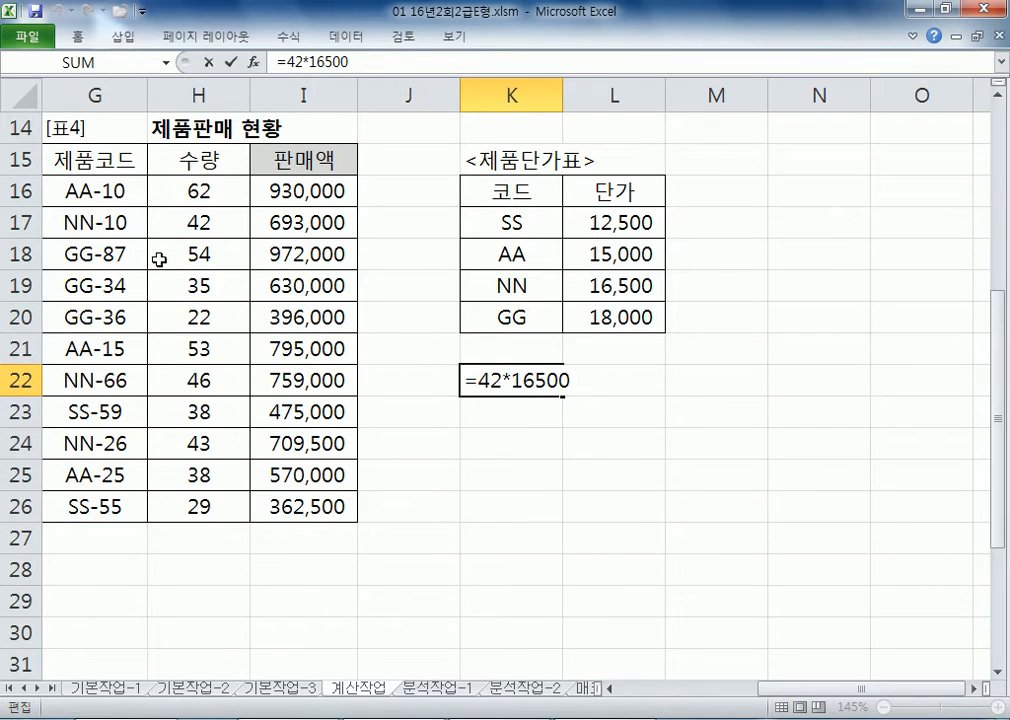
pyautogui.press('Escape')
pyautogui.write('=')
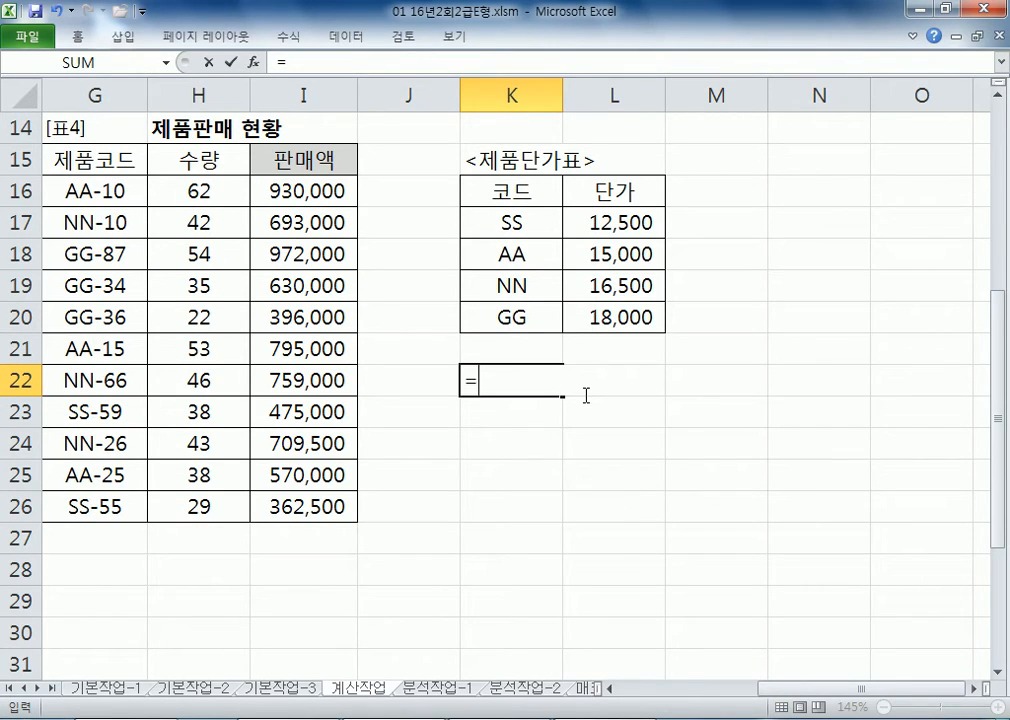
pyautogui.write('54*18000')
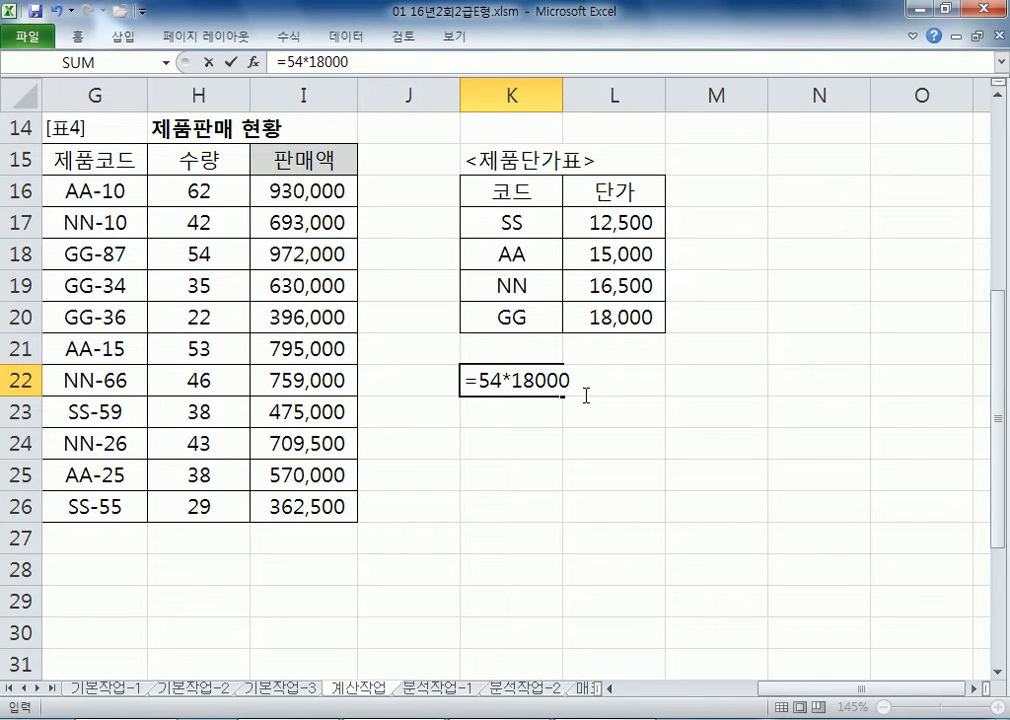
pyautogui.press('Return')
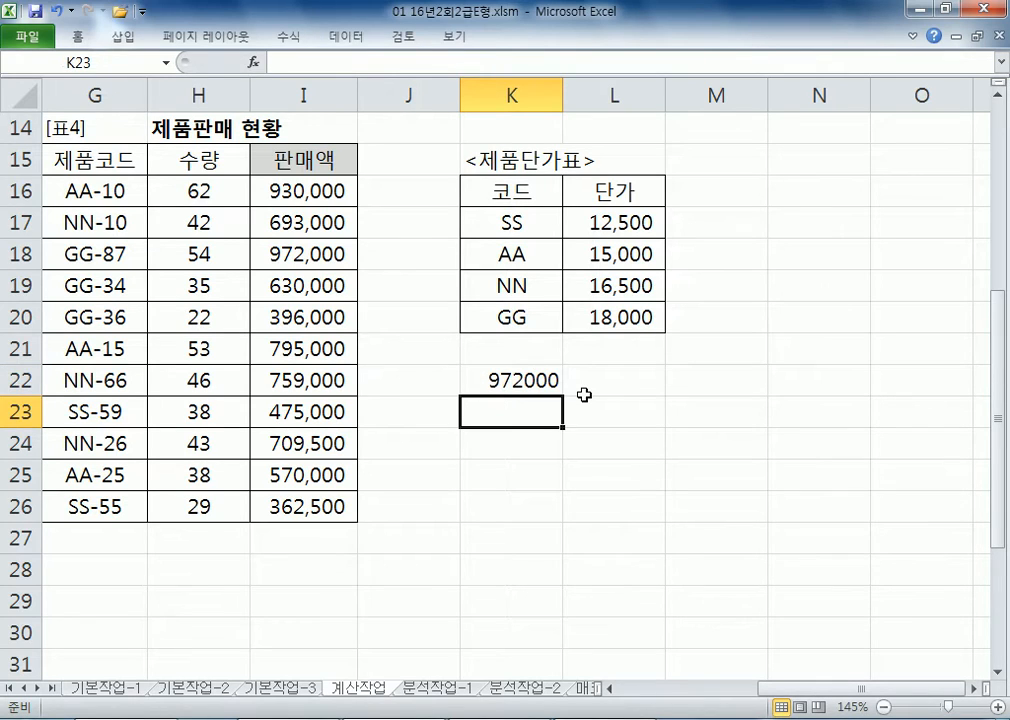
pyautogui.click(302, 250)
# Step: Clear the check calculation from K22 and place the Notepad cursor below the VLOOKUP formula
pyautogui.click(513, 381)
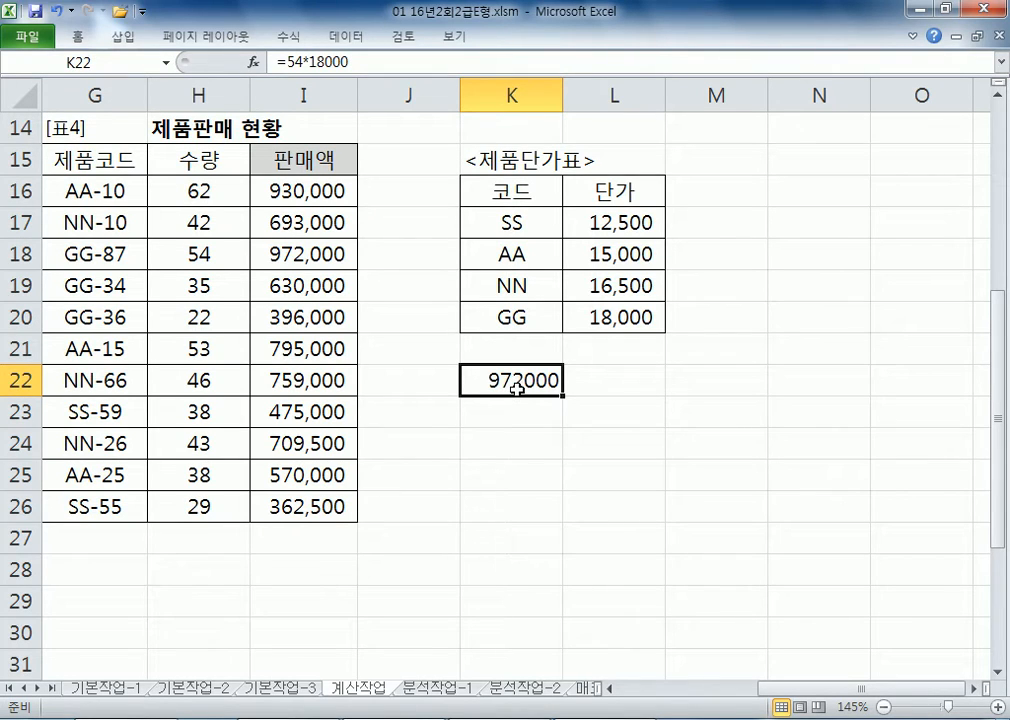
pyautogui.press('Delete')
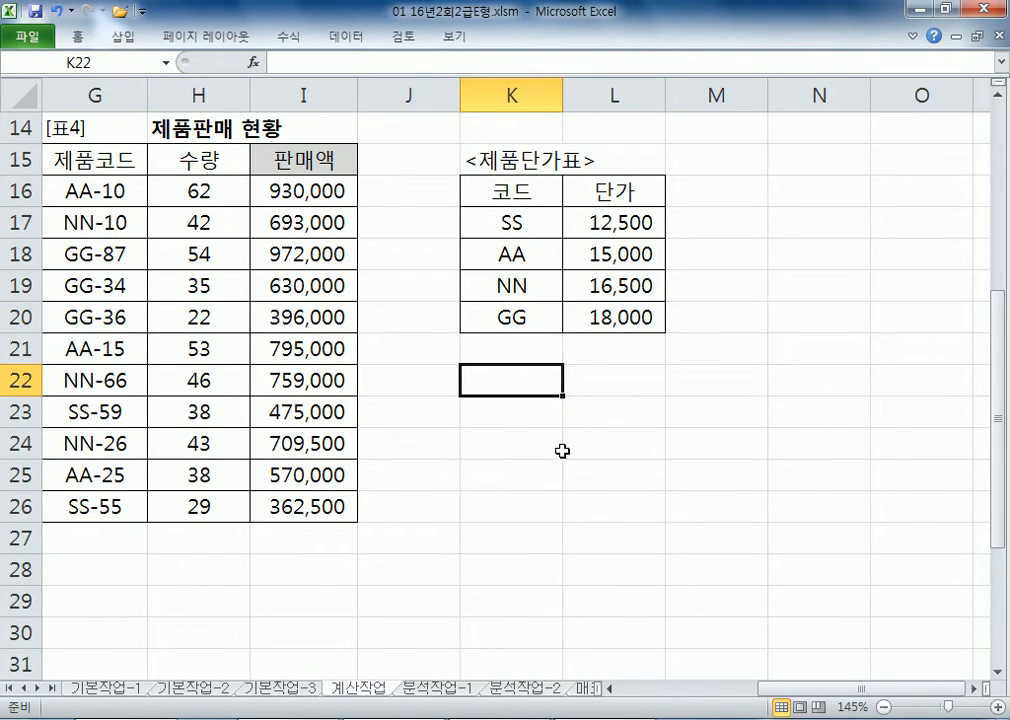
pyautogui.hotkey('alt', 'Tab')
pyautogui.click(189, 550)
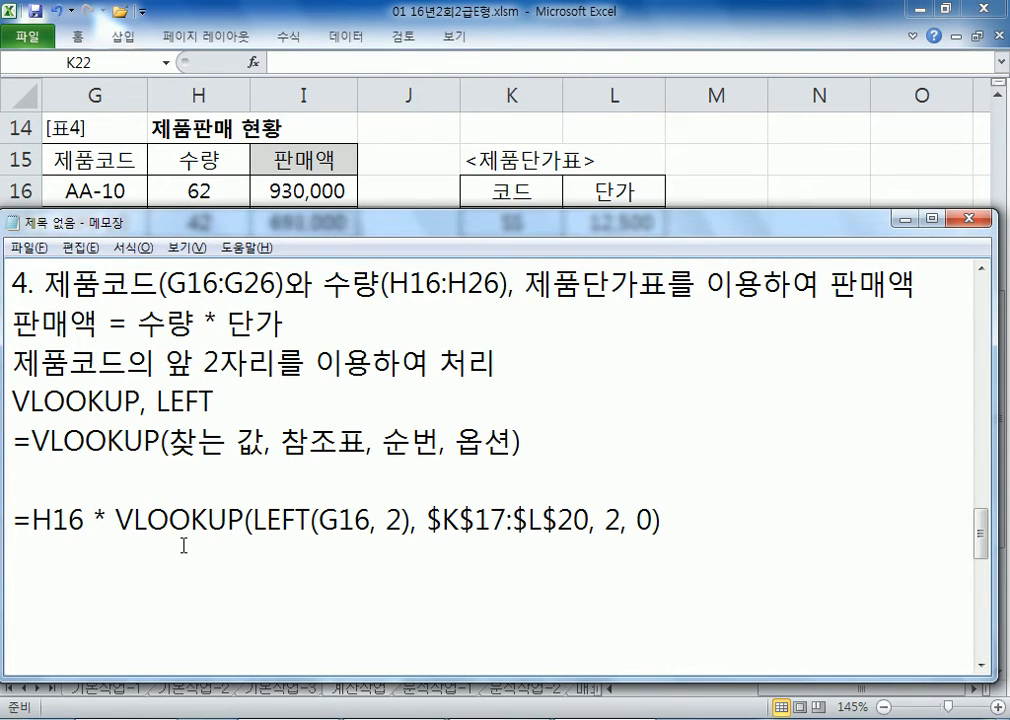
# Step: Switch back to Excel and bring the whole [표5] 영화예매 현황 table into view from row 28
pyautogui.hotkey('alt', 'Tab')
pyautogui.press('Home')
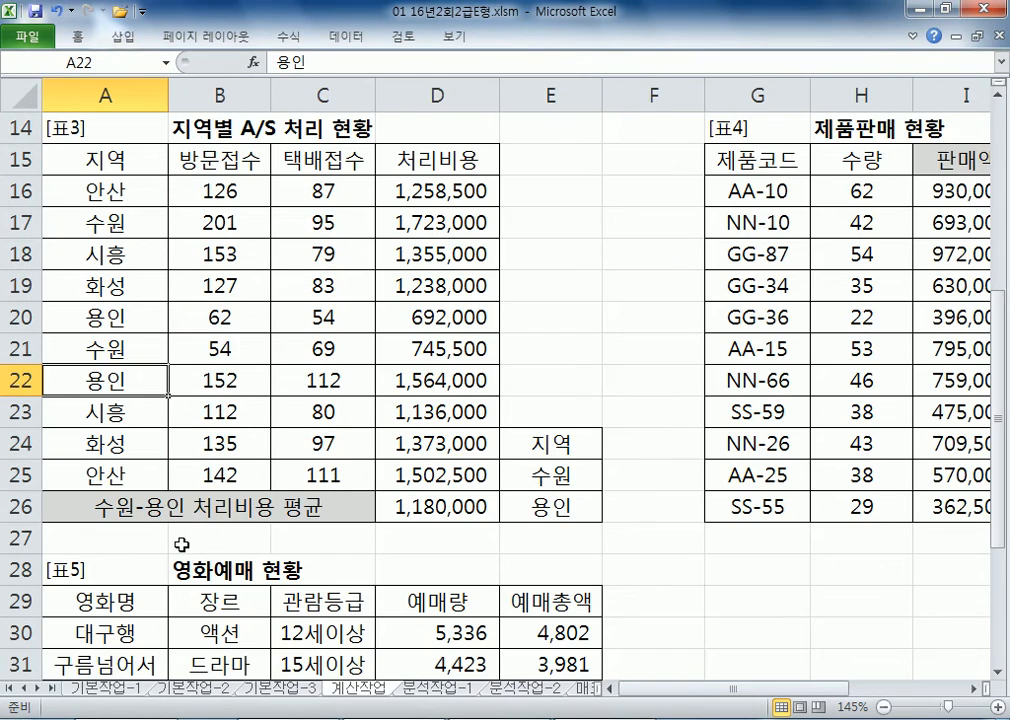
pyautogui.scroll(-4, 274, 502)
pyautogui.scroll(-1, 507, 575)
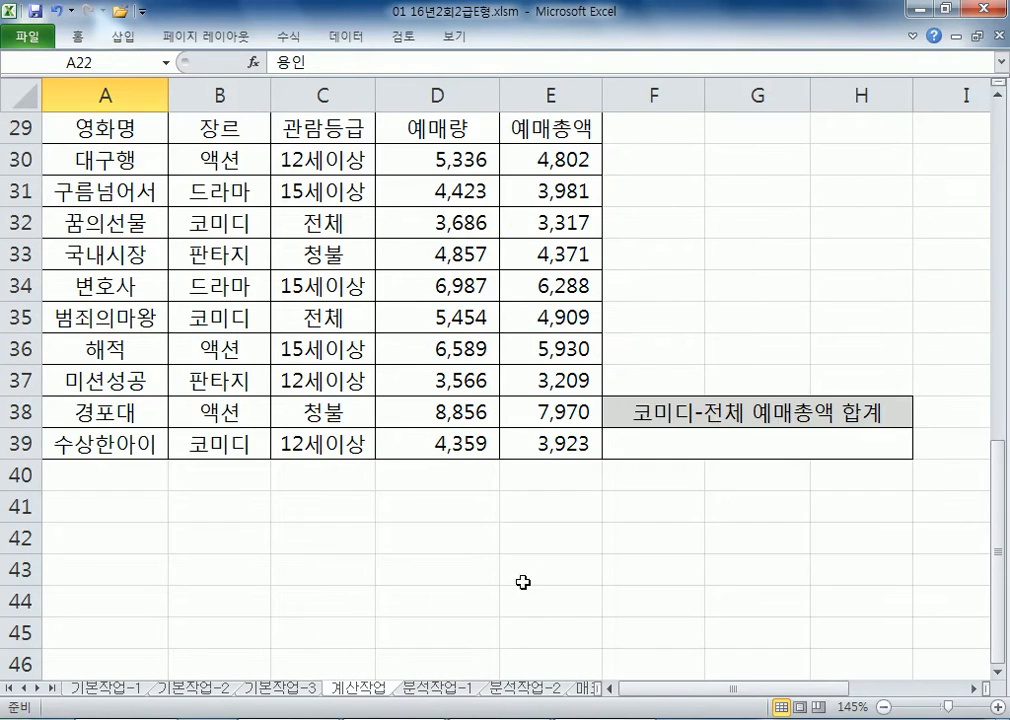
pyautogui.click(998, 96)
pyautogui.click(998, 96)
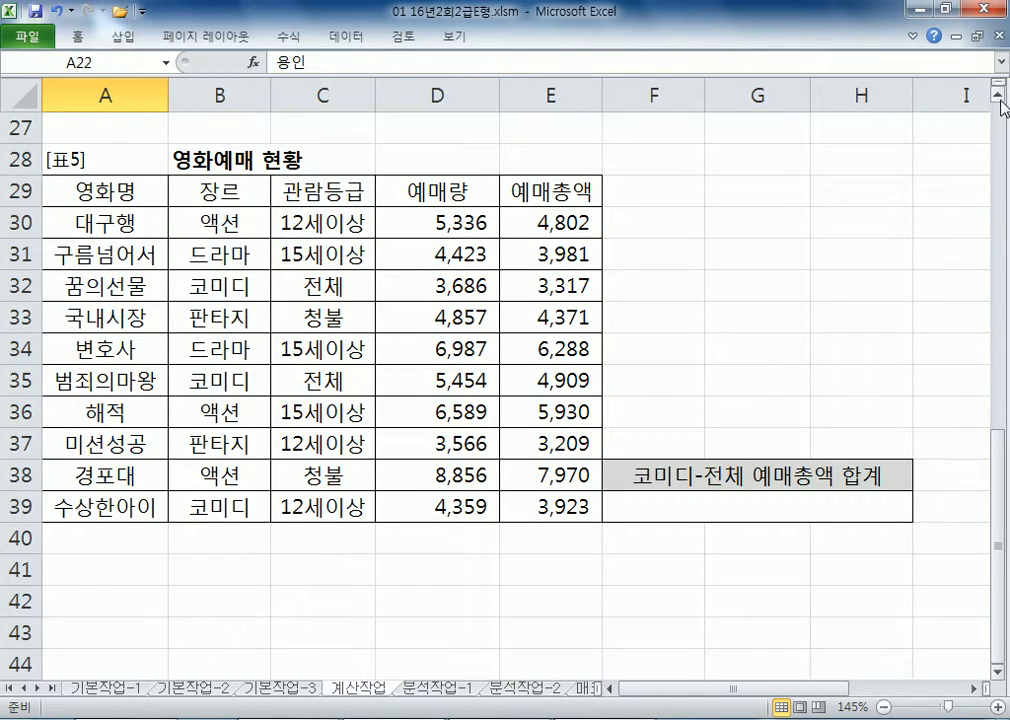
pyautogui.click(998, 666)
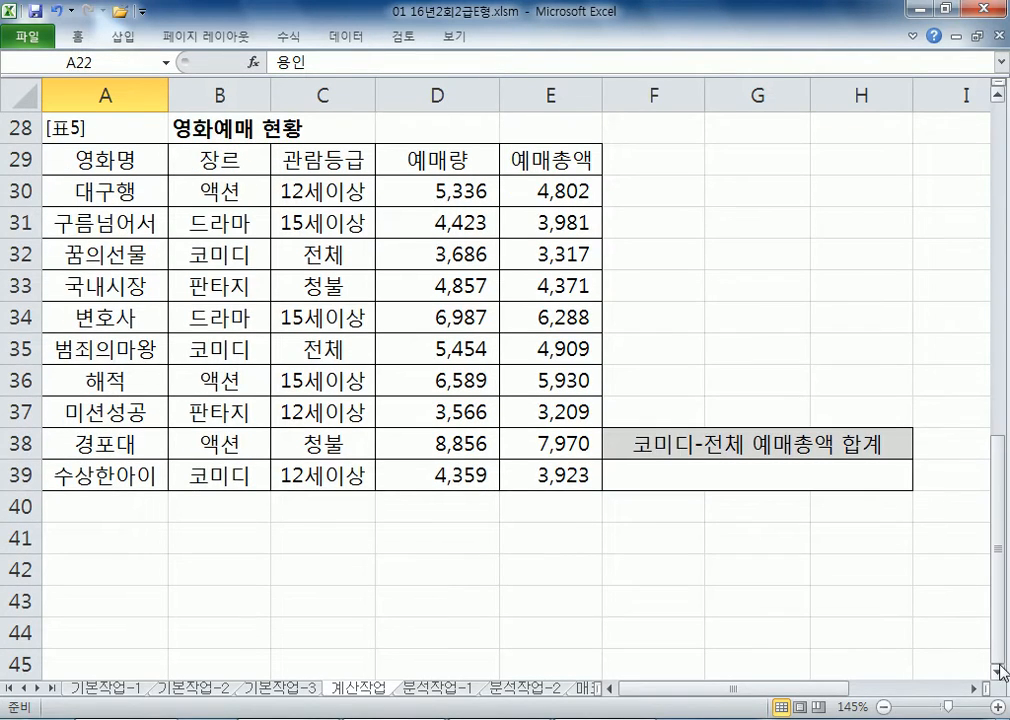
# Step: Switch to Notepad and start a new item numbered 5. below the VLOOKUP formula, leaving a blank line between
pyautogui.hotkey('alt', 'Tab')
pyautogui.scroll(-1, 481, 549)
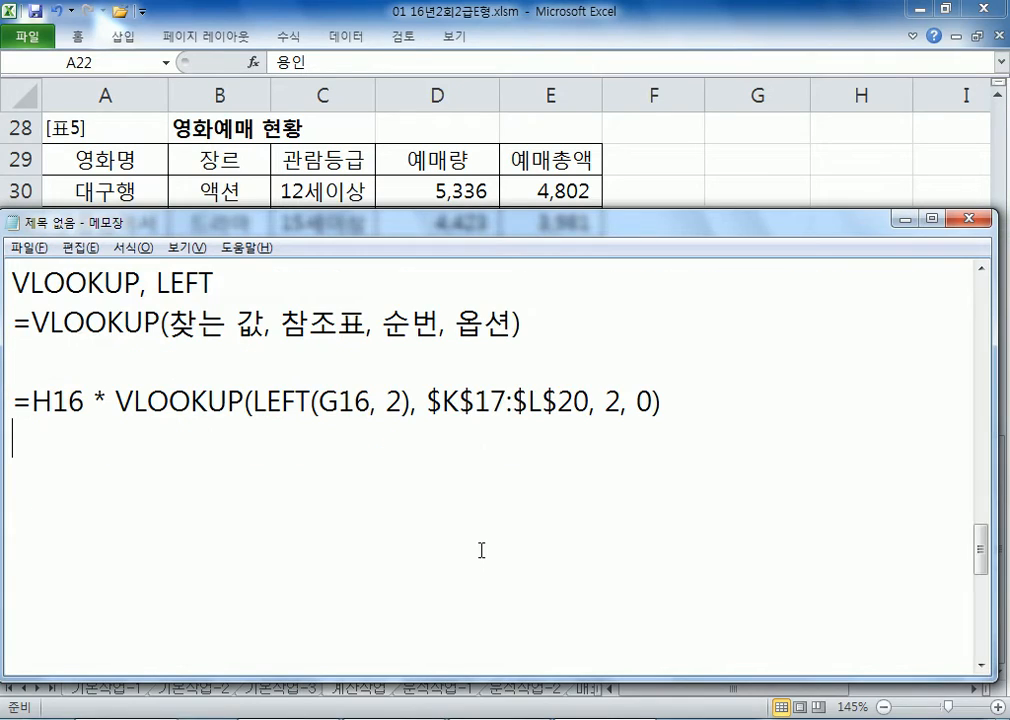
pyautogui.press('Return')
pyautogui.write('5.')
pyautogui.click(981, 664)
pyautogui.click(981, 664)
pyautogui.click(981, 664)
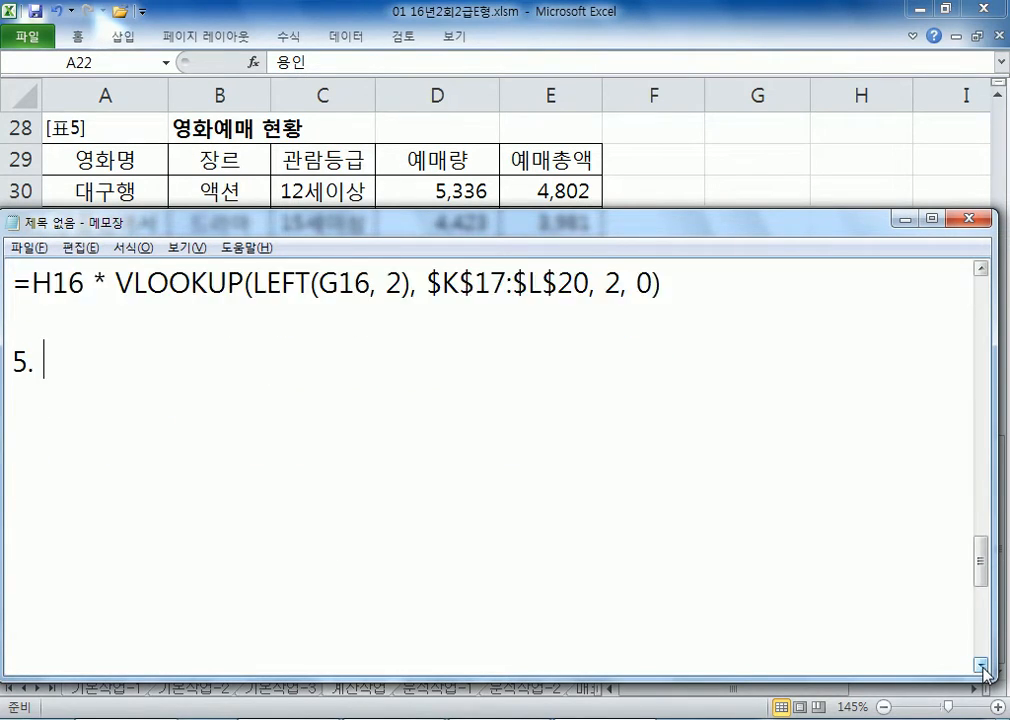
pyautogui.click(981, 664)
pyautogui.click(981, 664)
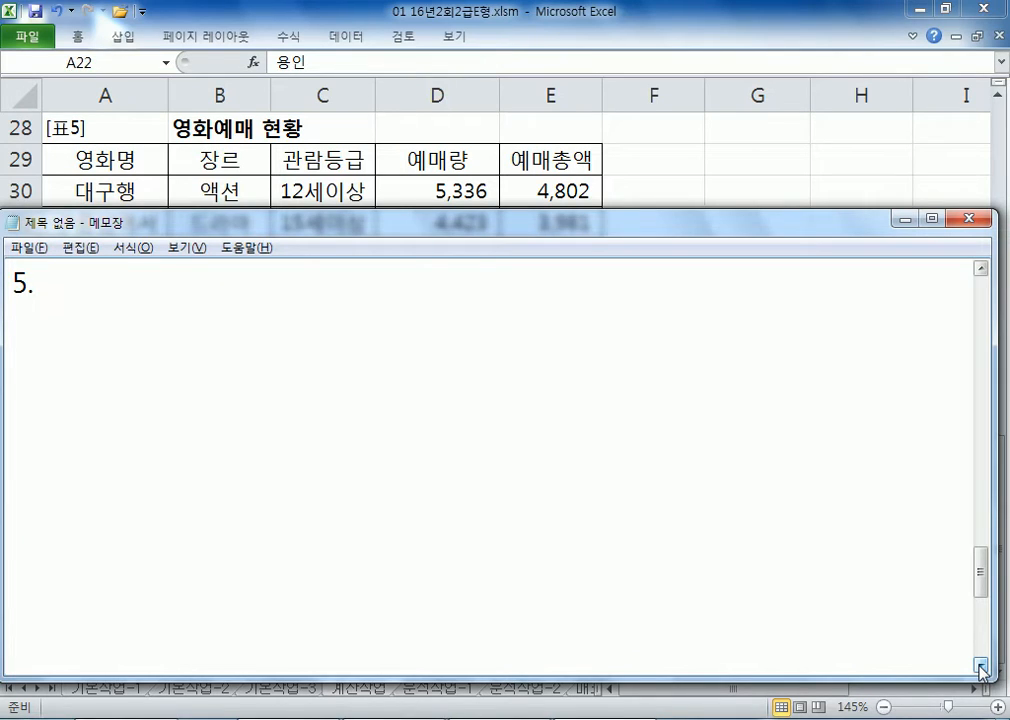
# Step: Write the genre range 장르(B30:B39) after the item number 5
pyautogui.write('WKD')
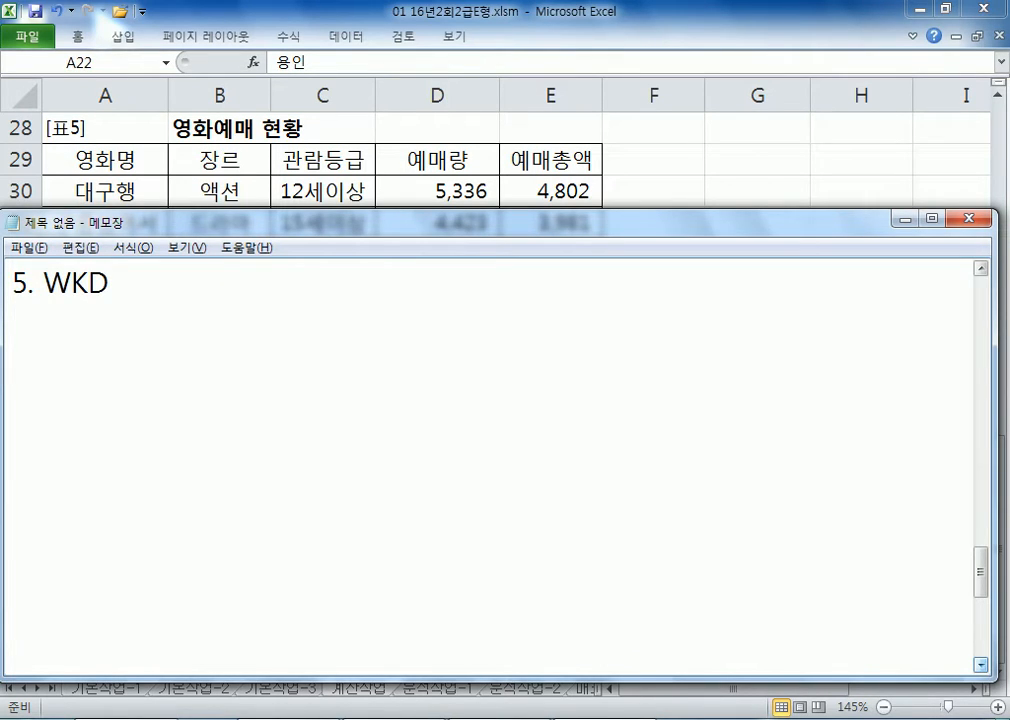
pyautogui.press('BackSpace')
pyautogui.press('BackSpace')
pyautogui.press('BackSpace')
pyautogui.press('Hangul')
pyautogui.write('장르(')
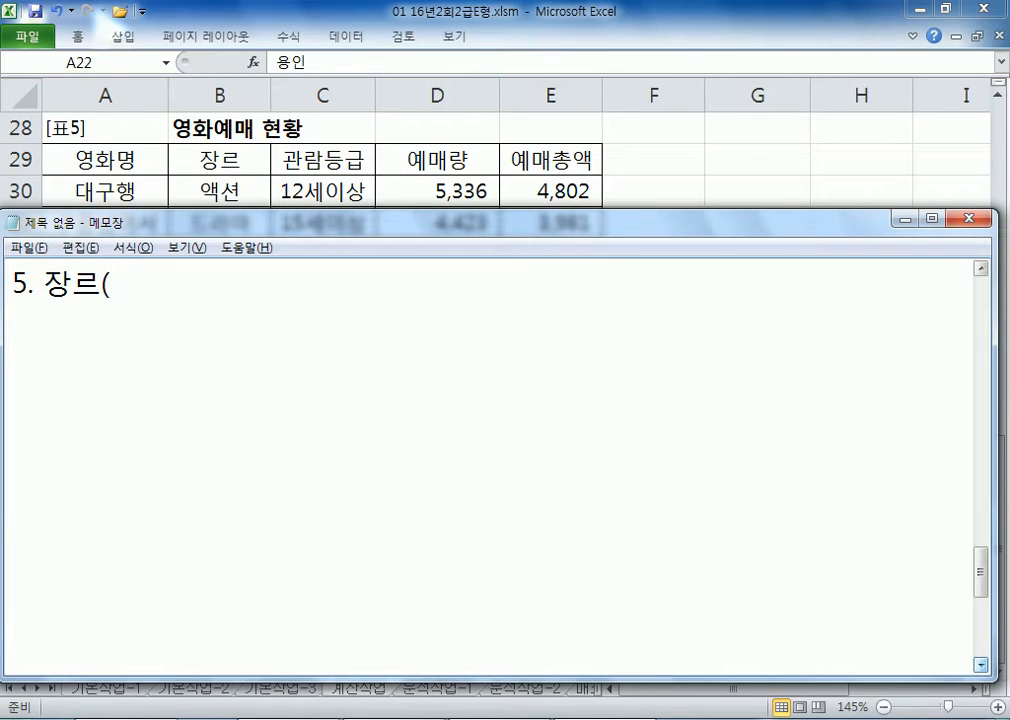
pyautogui.write('B30:')
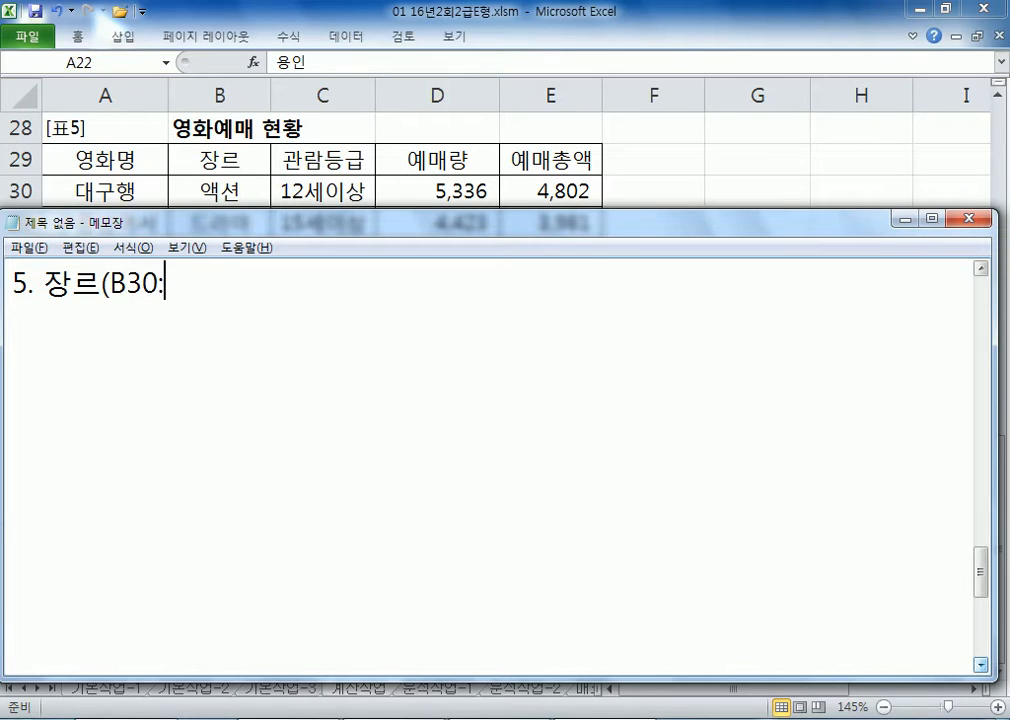
pyautogui.write('B39)')
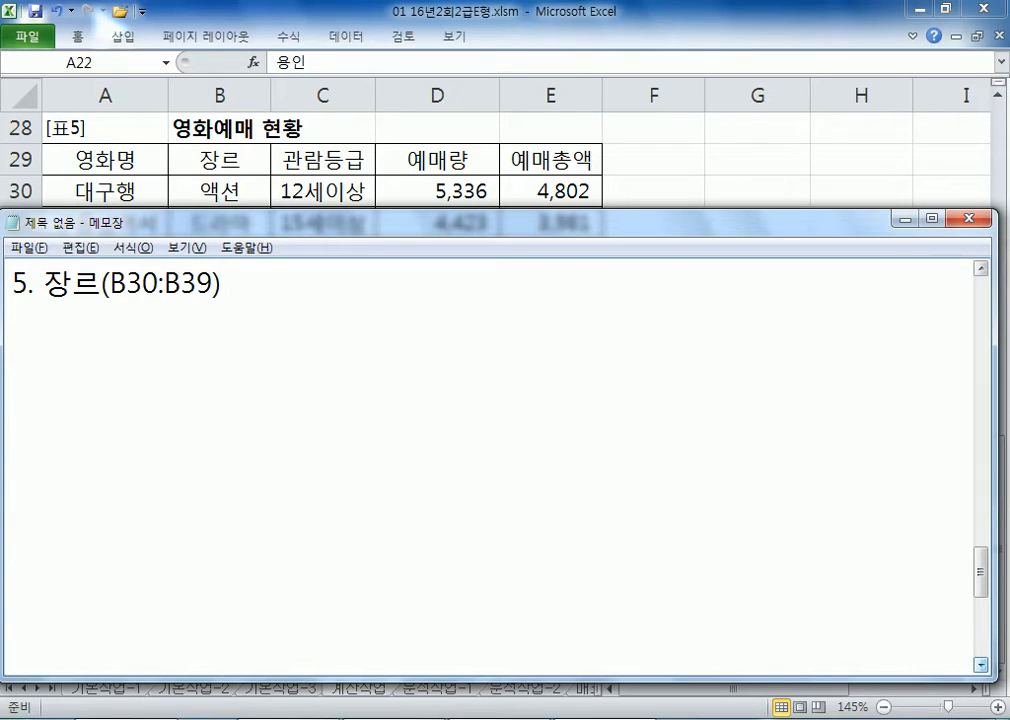
# Step: Continue item 5 with the genre condition RK "코미디" 이면서
pyautogui.write('RK "ZH')
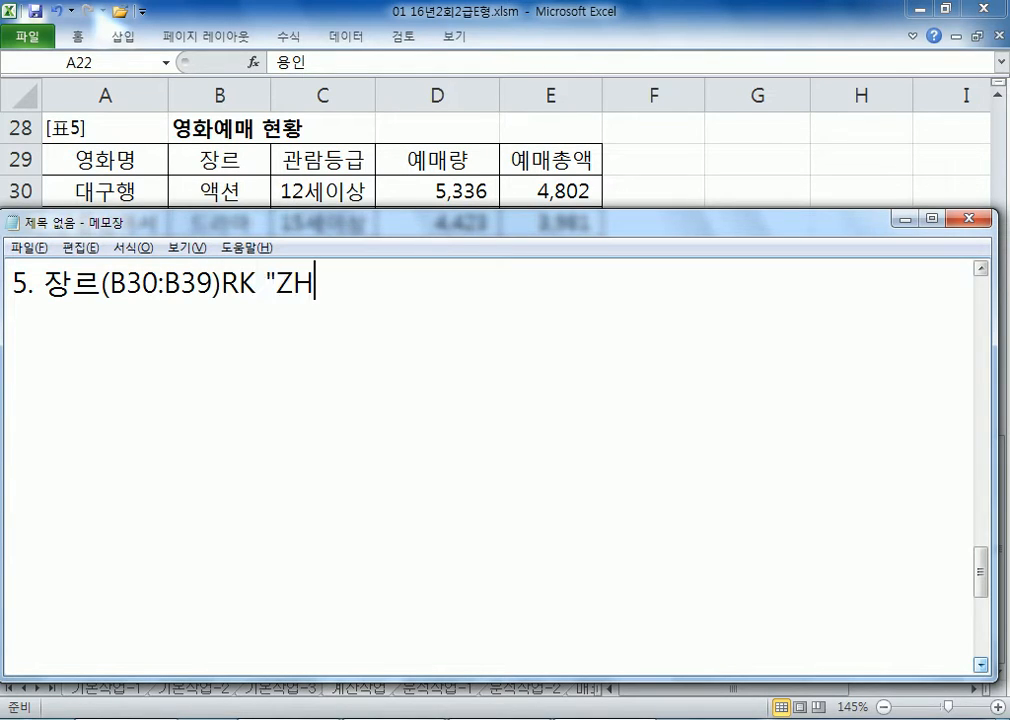
pyautogui.press('BackSpace')
pyautogui.press('BackSpace')
pyautogui.write('코미디')
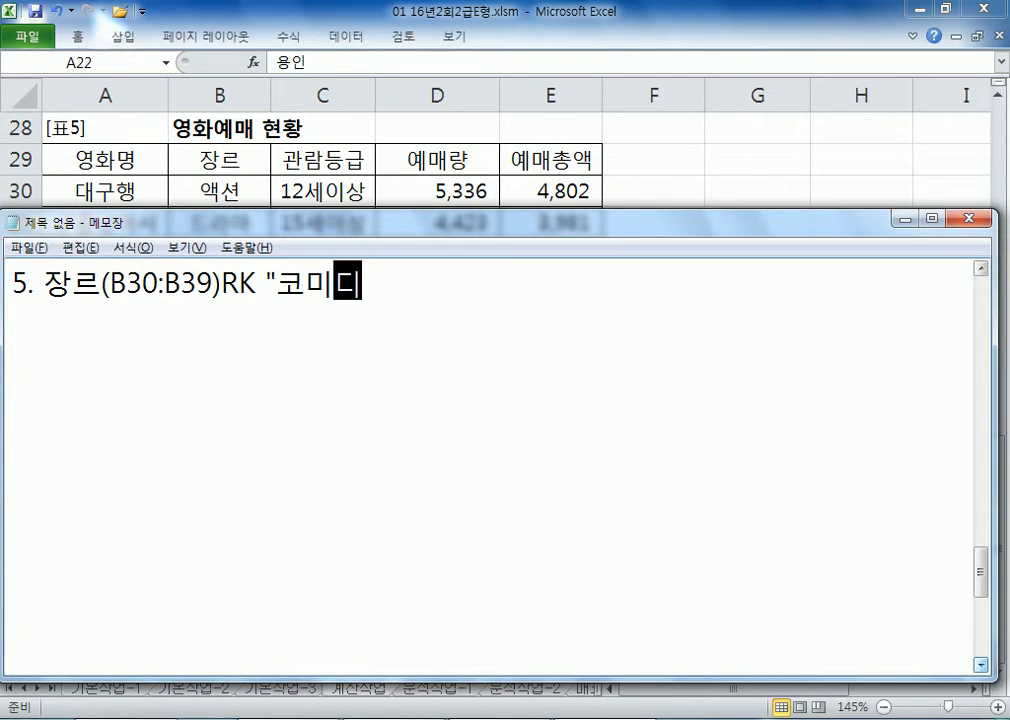
pyautogui.write('" 이면서 ')
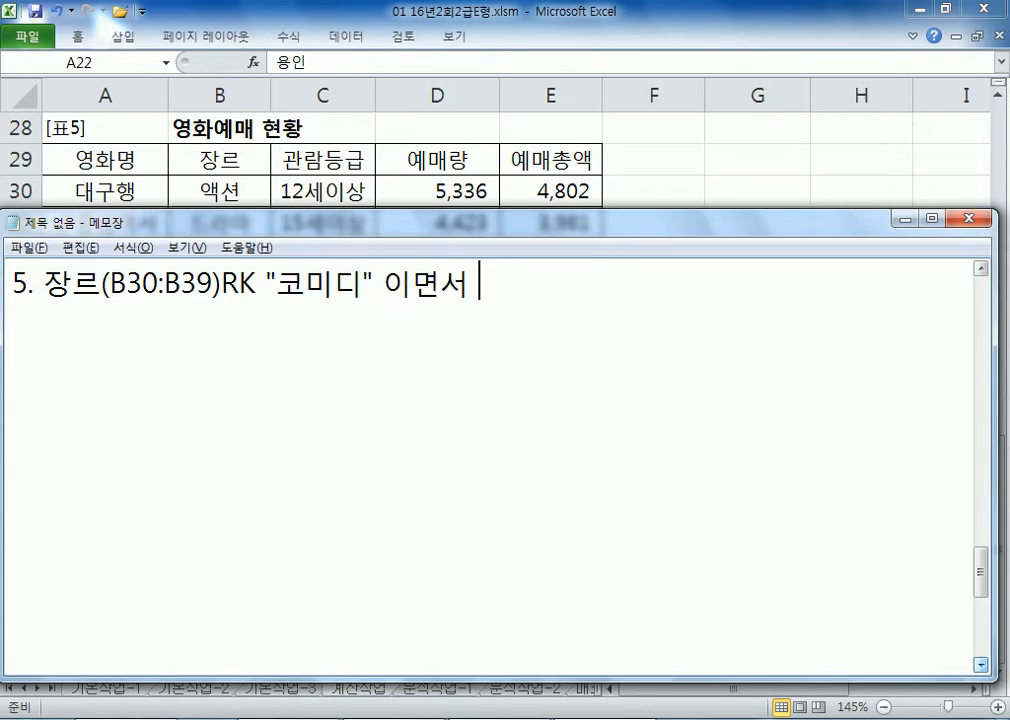
# Step: Add the rating range 관람등급(C30:C39) to the item 5 description
pyautogui.write('고관람등급')
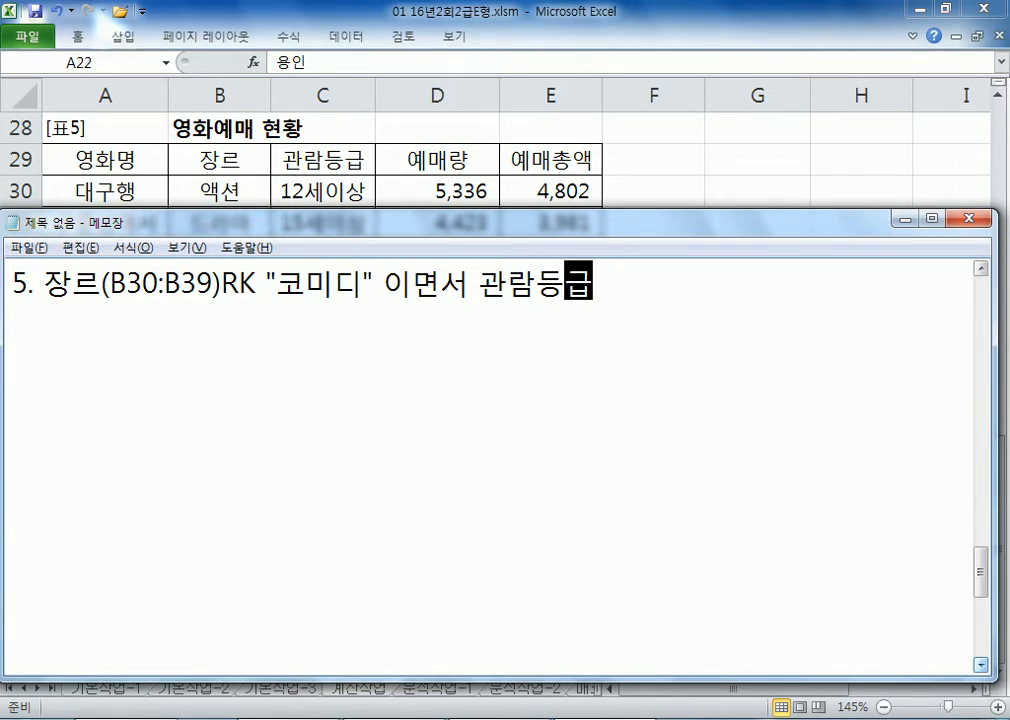
pyautogui.write(')')
pyautogui.press('BackSpace')
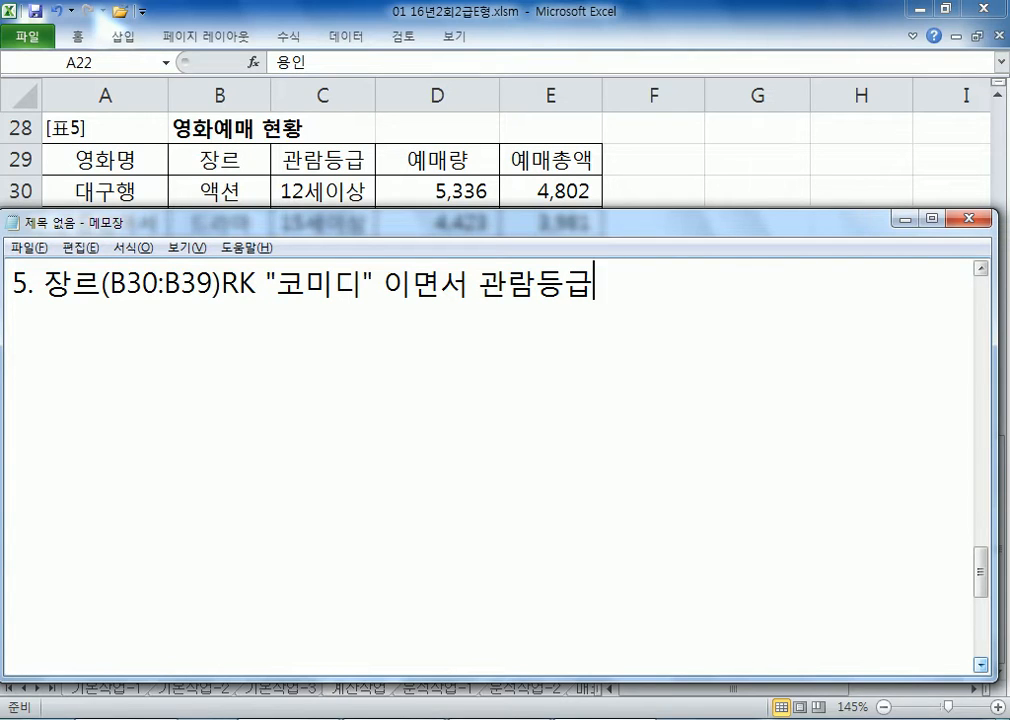
pyautogui.write('(C3-')
pyautogui.press('BackSpace')
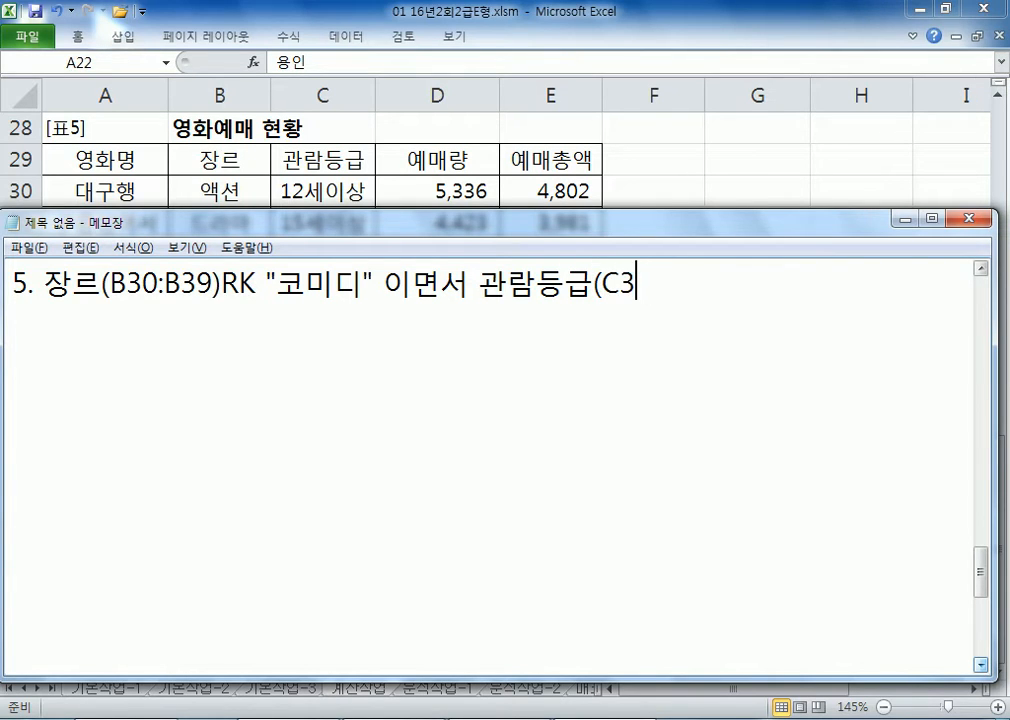
pyautogui.write('0:C39(')
pyautogui.press('BackSpace')
pyautogui.write(')')
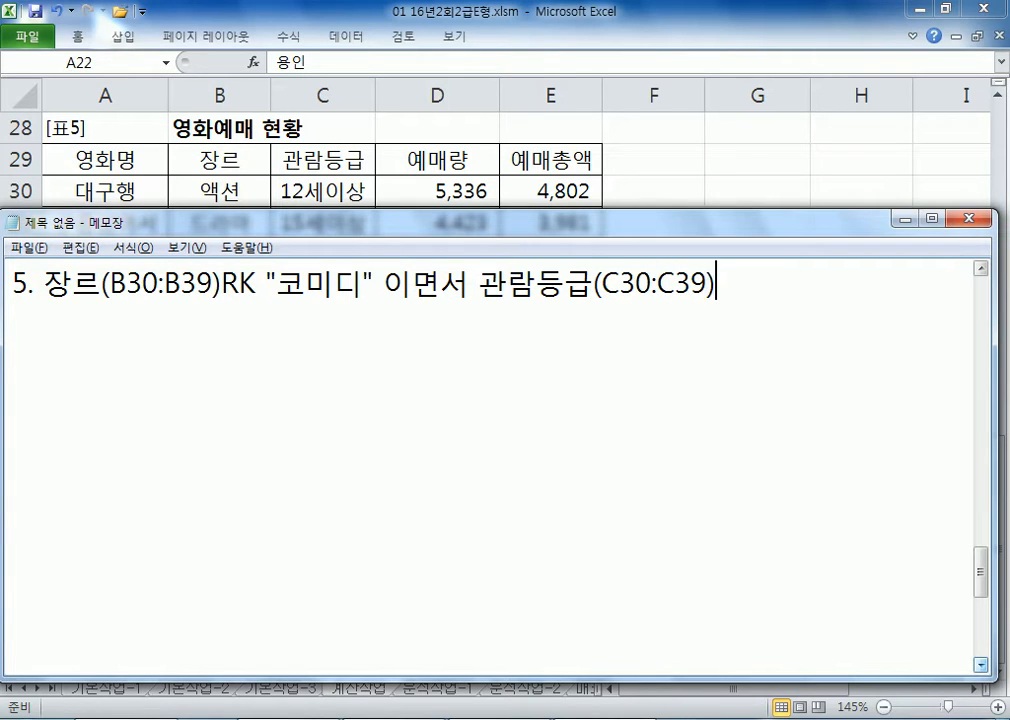
# Step: Complete item 5's sentence with 이 "전체"인 영화들의 예매총액의 합계를 계산 and start a new line
pyautogui.write('이 "전체')
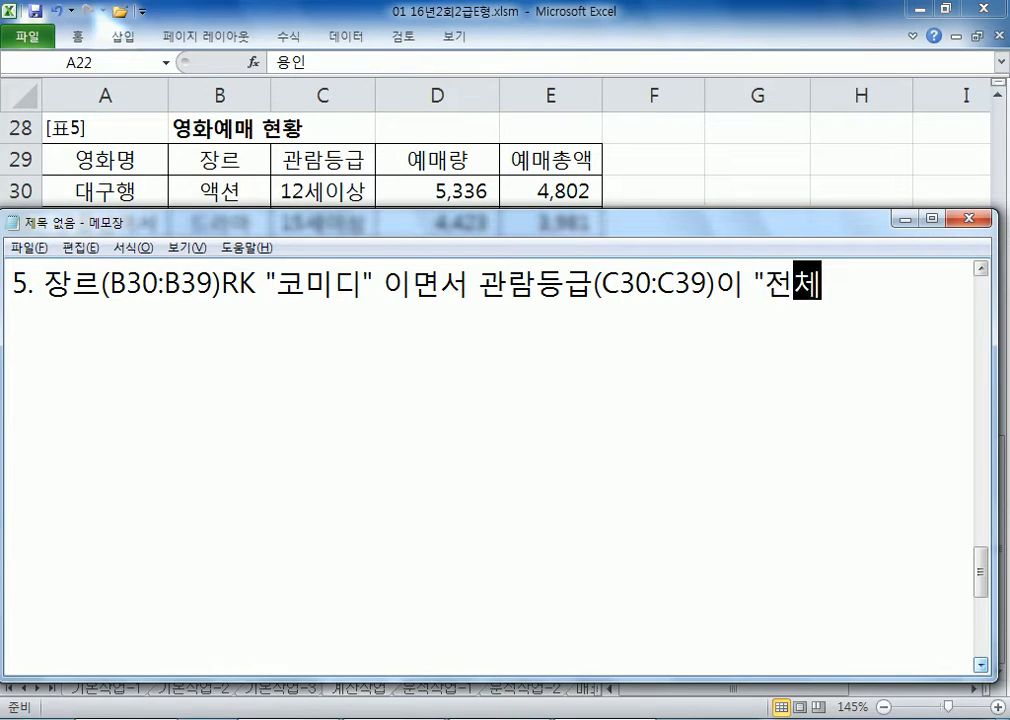
pyautogui.write('"')
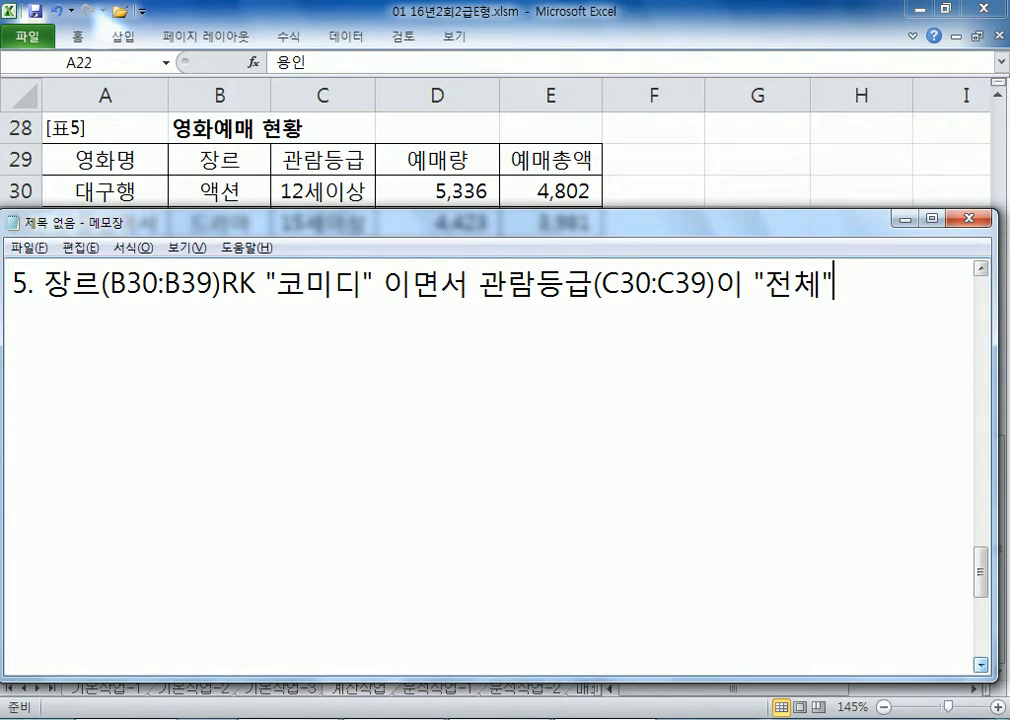
pyautogui.write('인 영화')
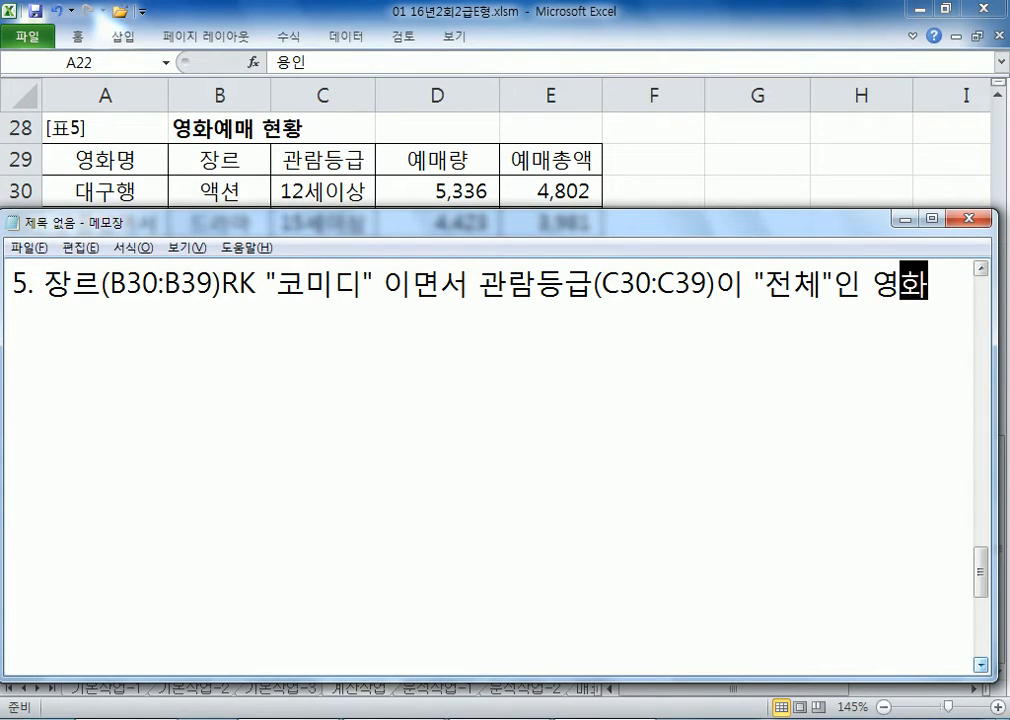
pyautogui.write('들의 예맷')
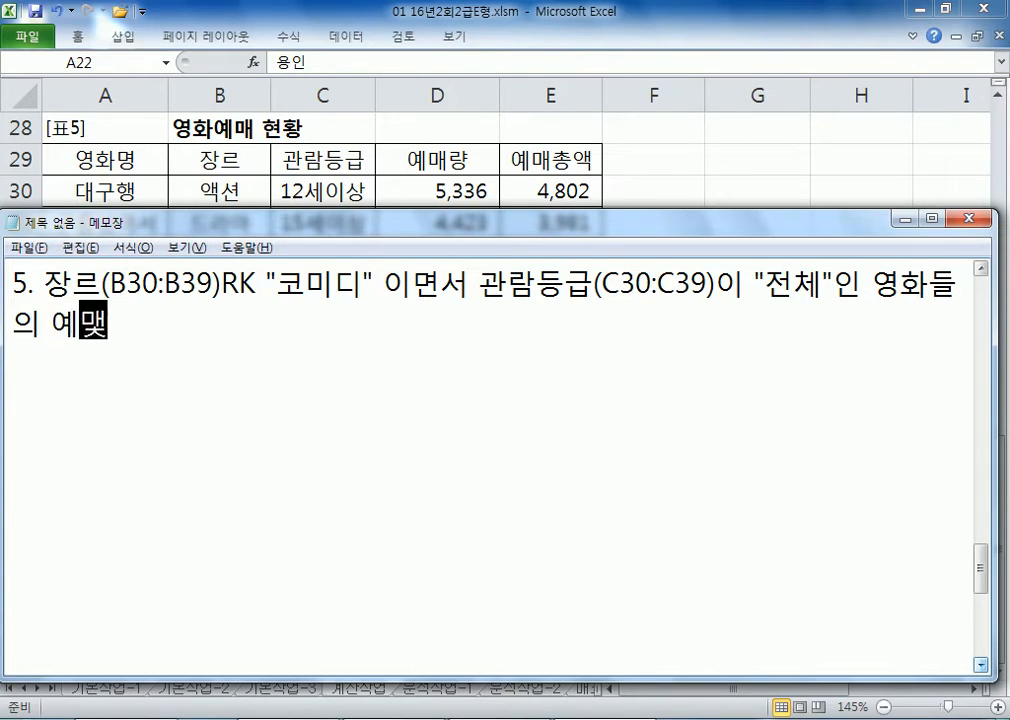
pyautogui.write('총액ㅇ')
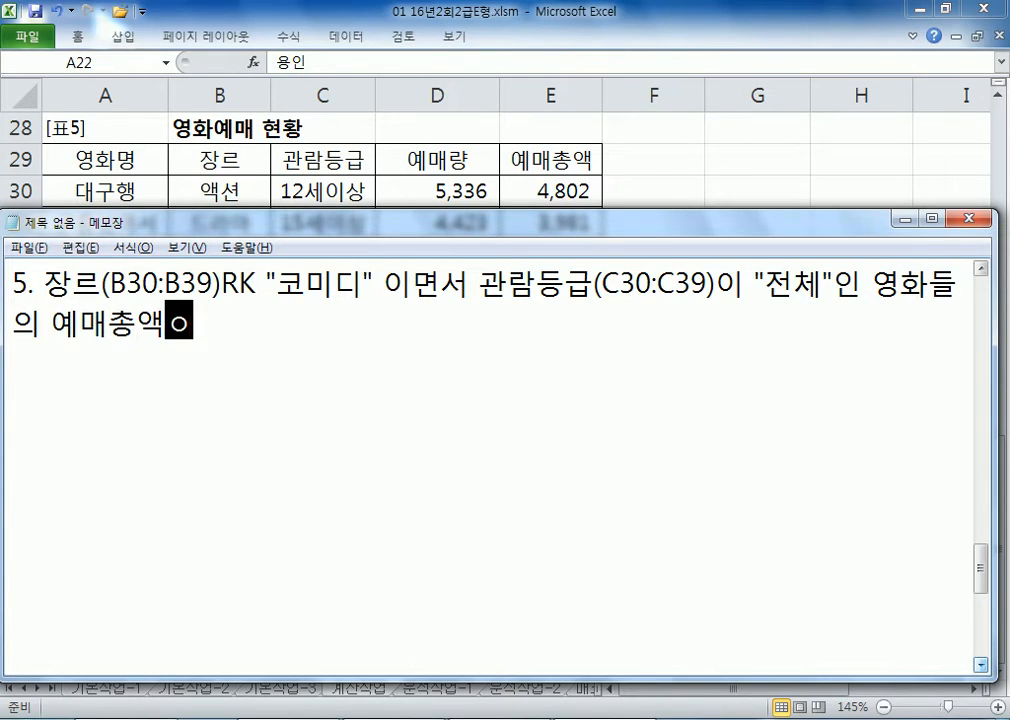
pyautogui.press('BackSpace')
pyautogui.write('의 합계')
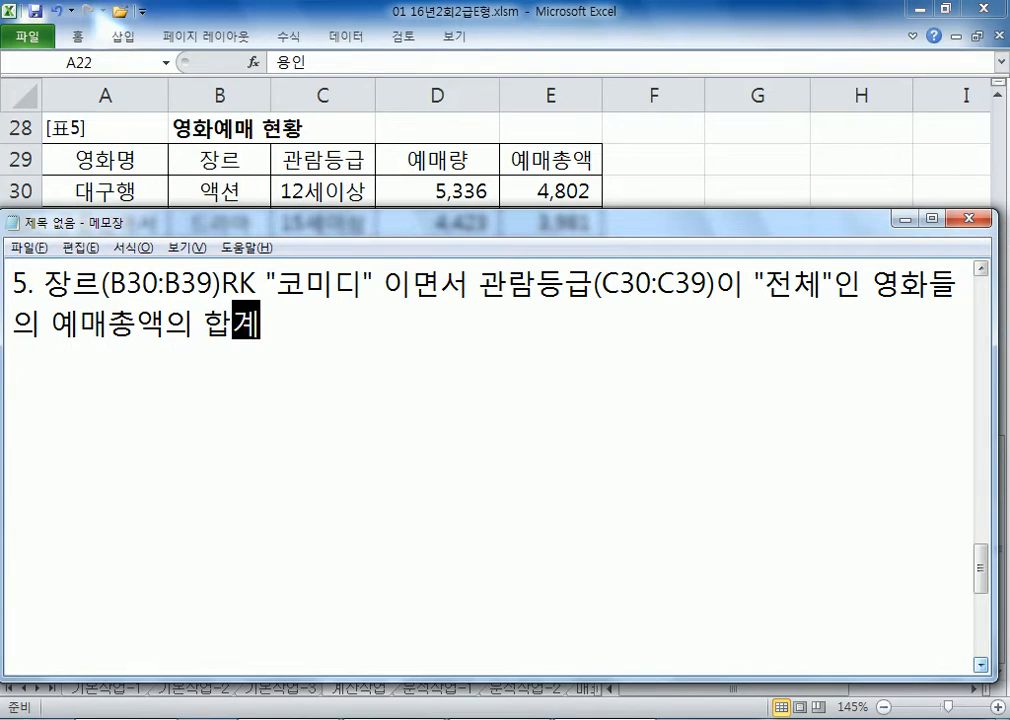
pyautogui.write('를 계산')
pyautogui.press('Return')
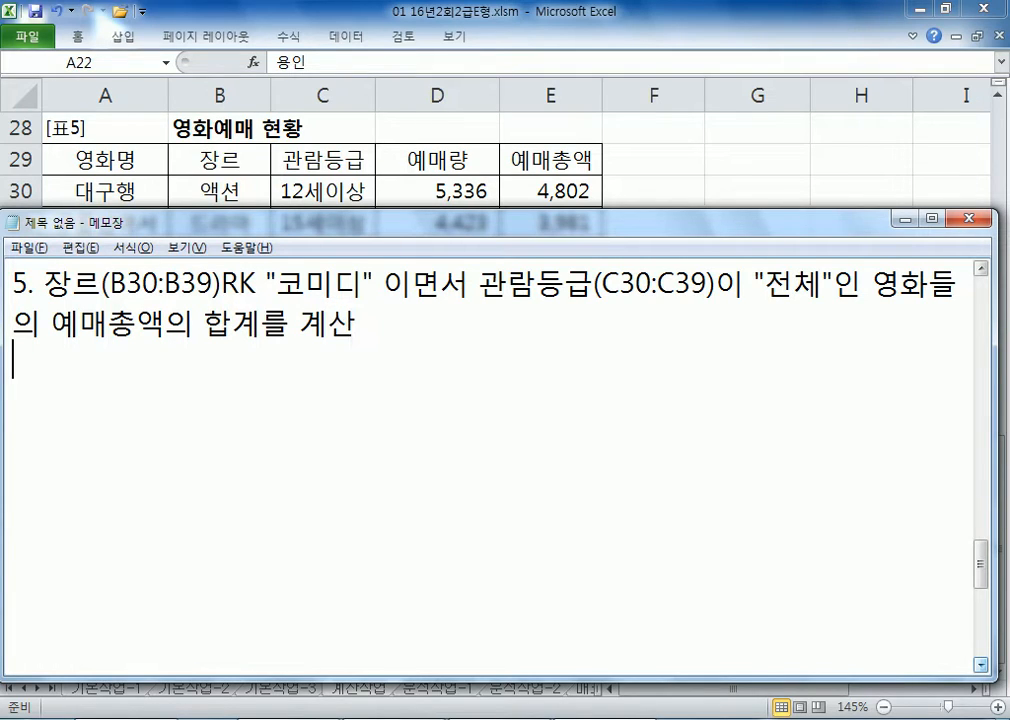
# Step: Add the line 숫자뒤에 "만원"을 표시 to item 5's notes and start a new line
pyautogui.write('숫자')
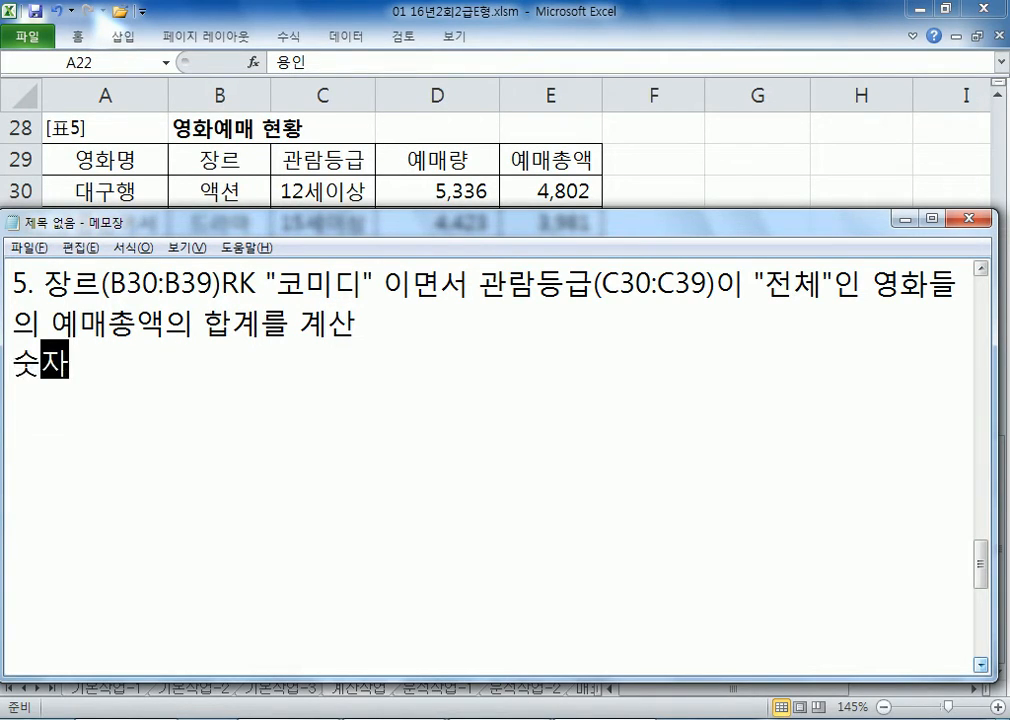
pyautogui.write('뒹에 ')
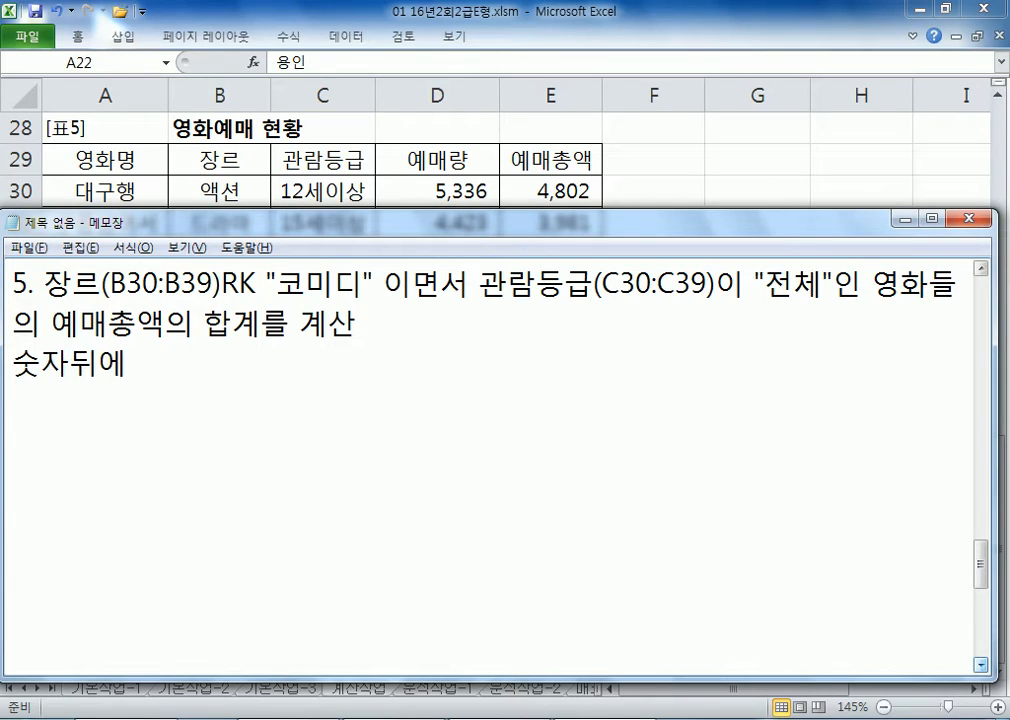
pyautogui.write('"만원"')
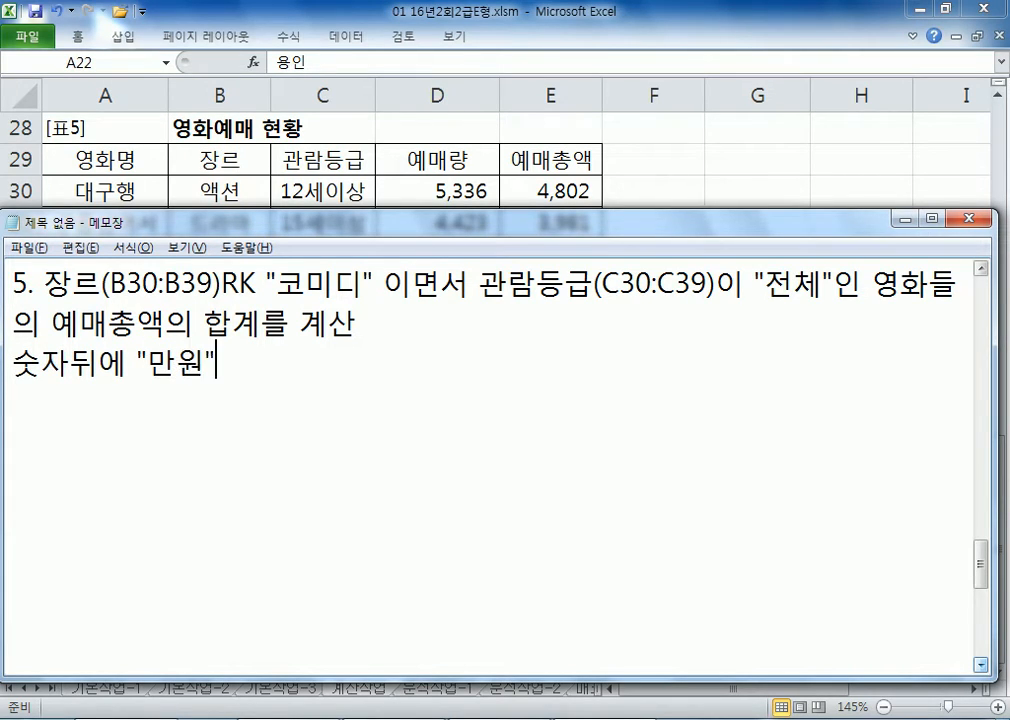
pyautogui.write('을 표시')
pyautogui.press('Return')
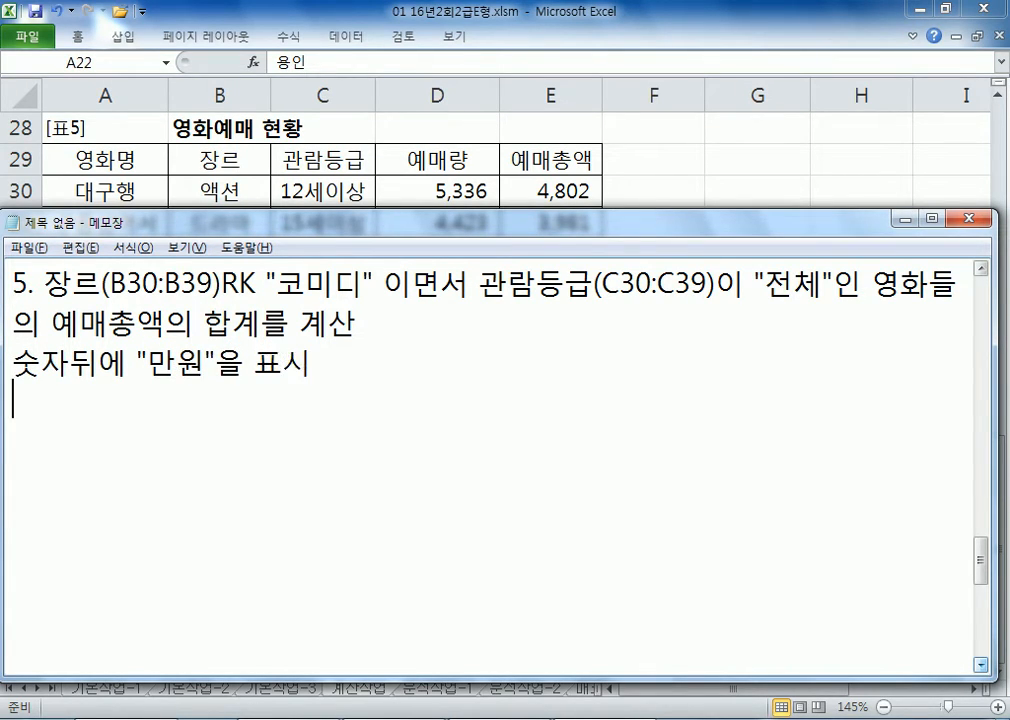
# Step: Note the allowed functions as COUNTIFS, SUMIFS, AVERAGEIFS 중 골라서, &연산자 and start a new line
pyautogui.write('COUNTIFS,')
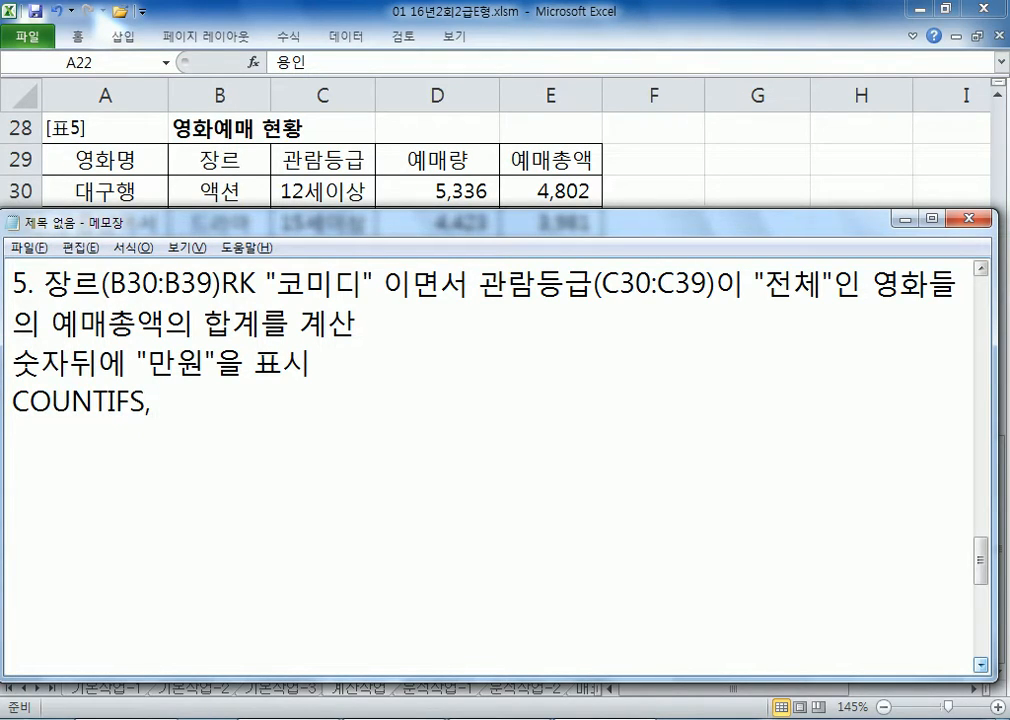
pyautogui.write(' SUMIF')
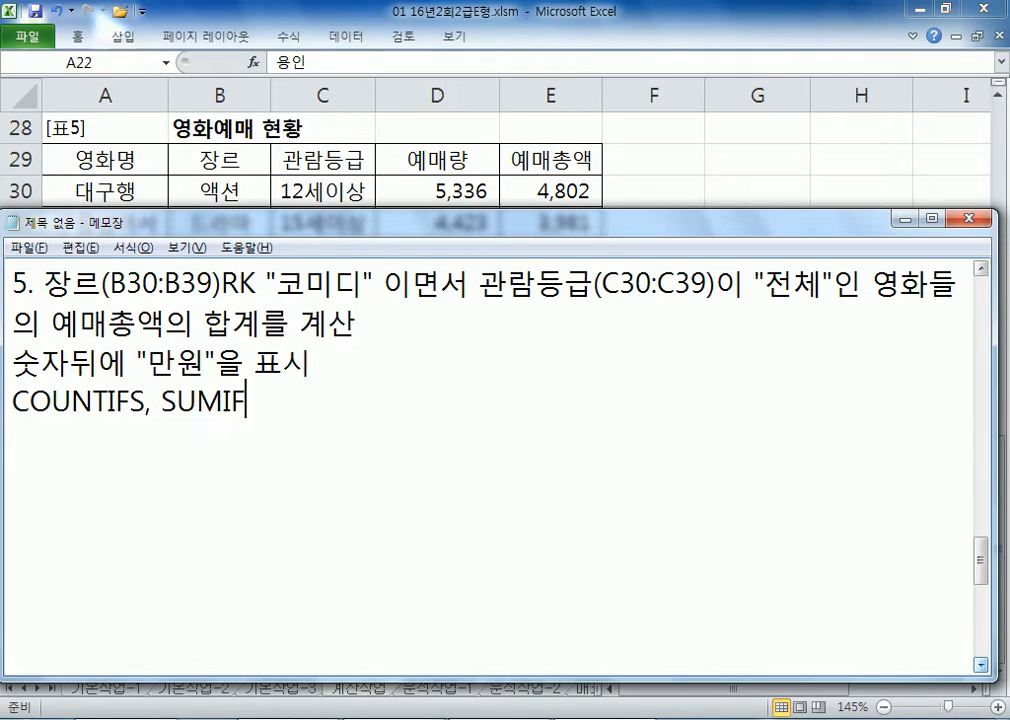
pyautogui.write('S, AVER')
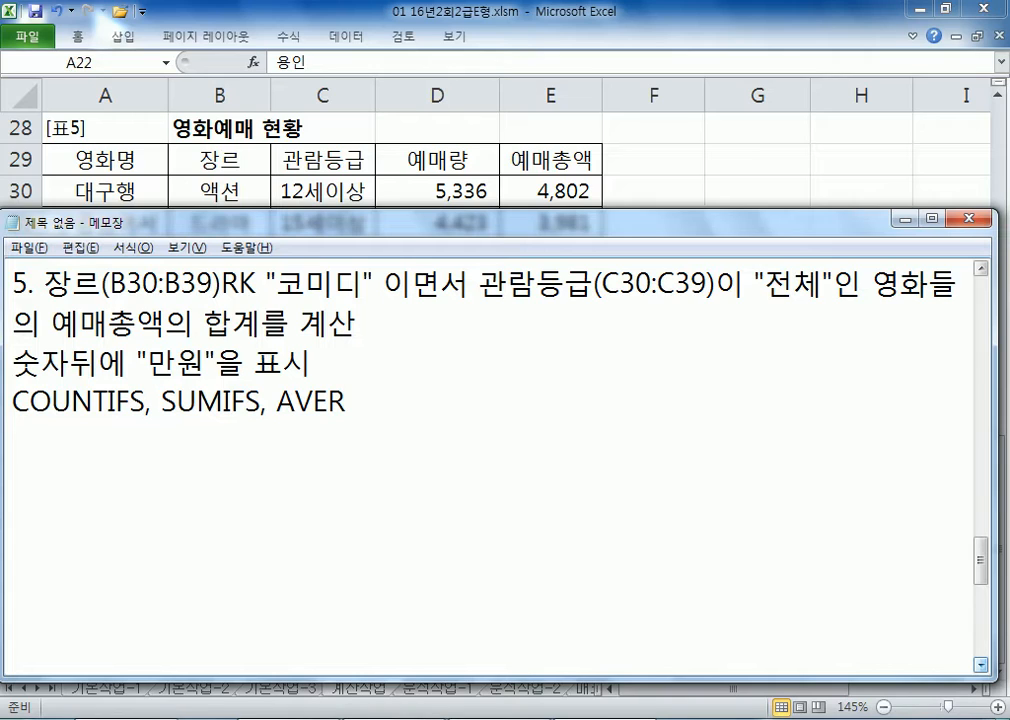
pyautogui.write('AGEIF')
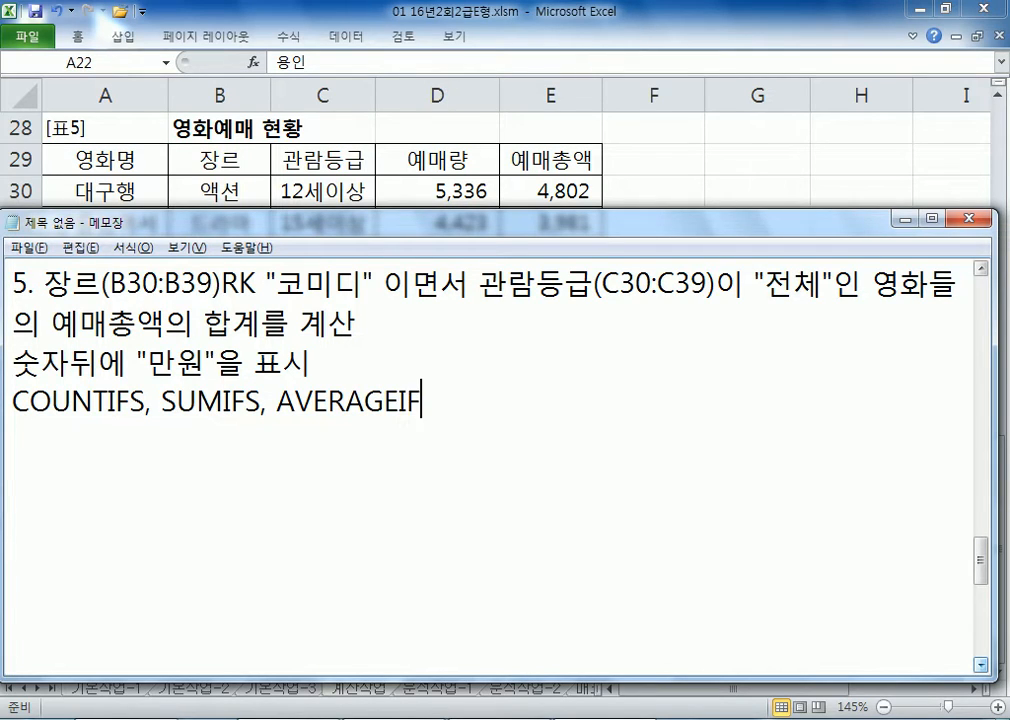
pyautogui.write('S 중 골라서, ')
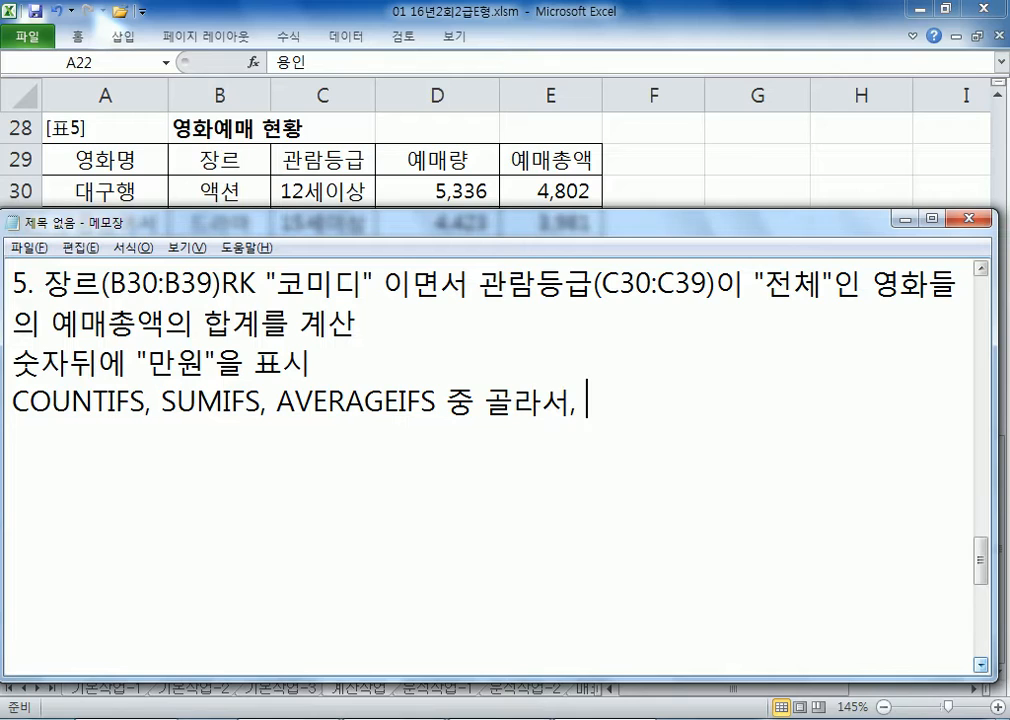
pyautogui.write('&연산자')
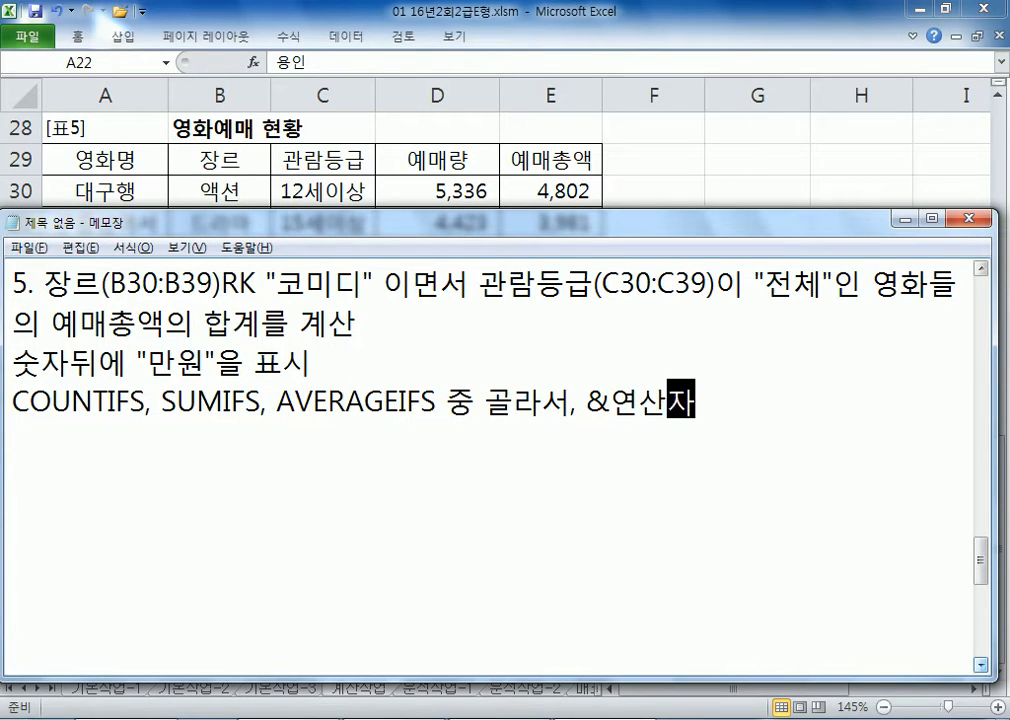
pyautogui.press('Return')
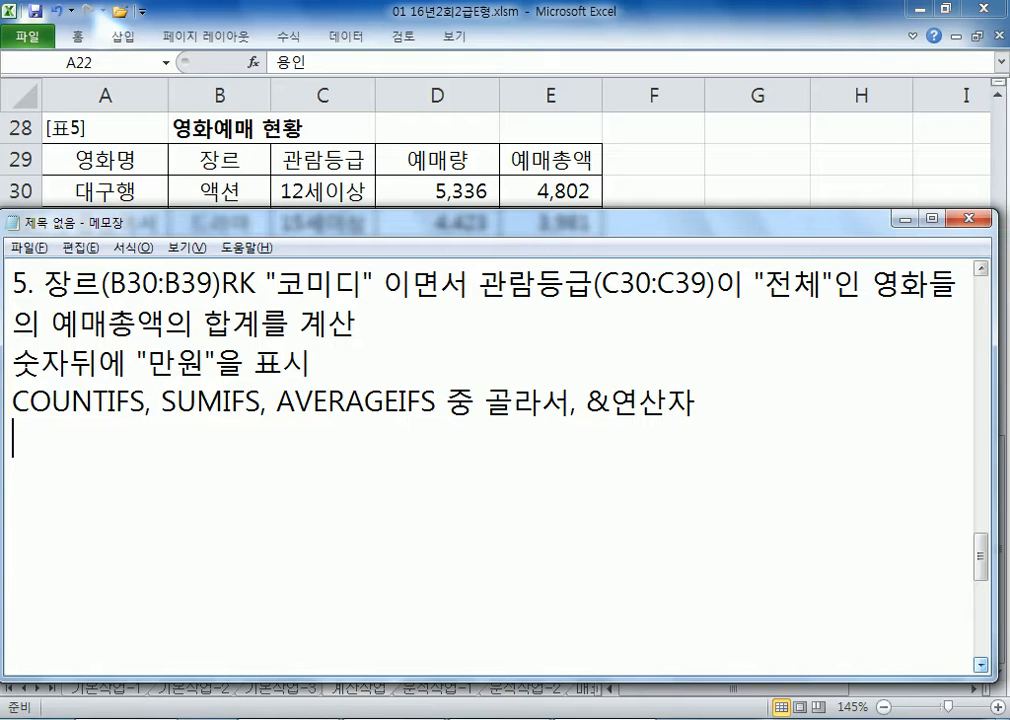
# Step: Begin item 5's formula with =SUMIFS( and insert a blank line above it
pyautogui.write('=SU')
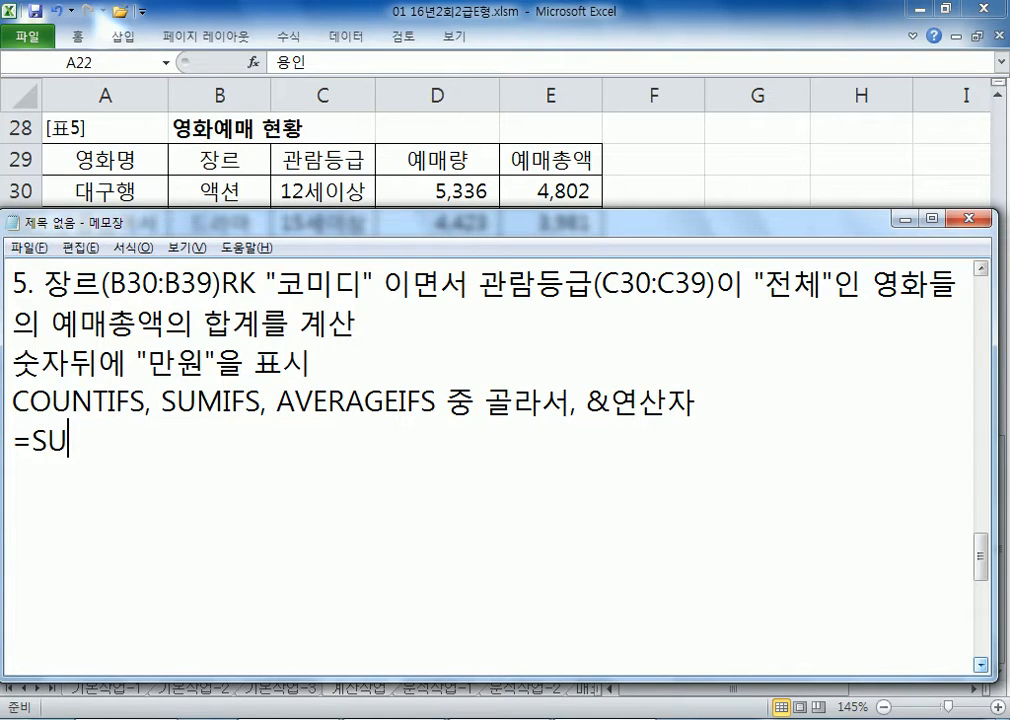
pyautogui.write('MIFS(')
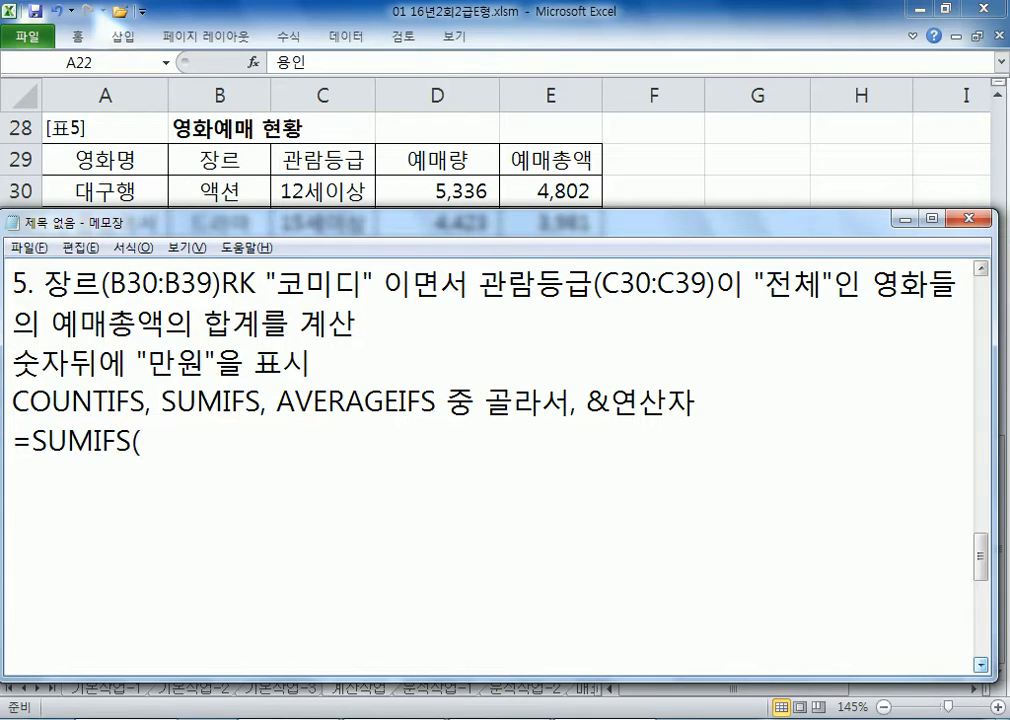
pyautogui.press('Home')
pyautogui.press('Return')
pyautogui.press('Up')
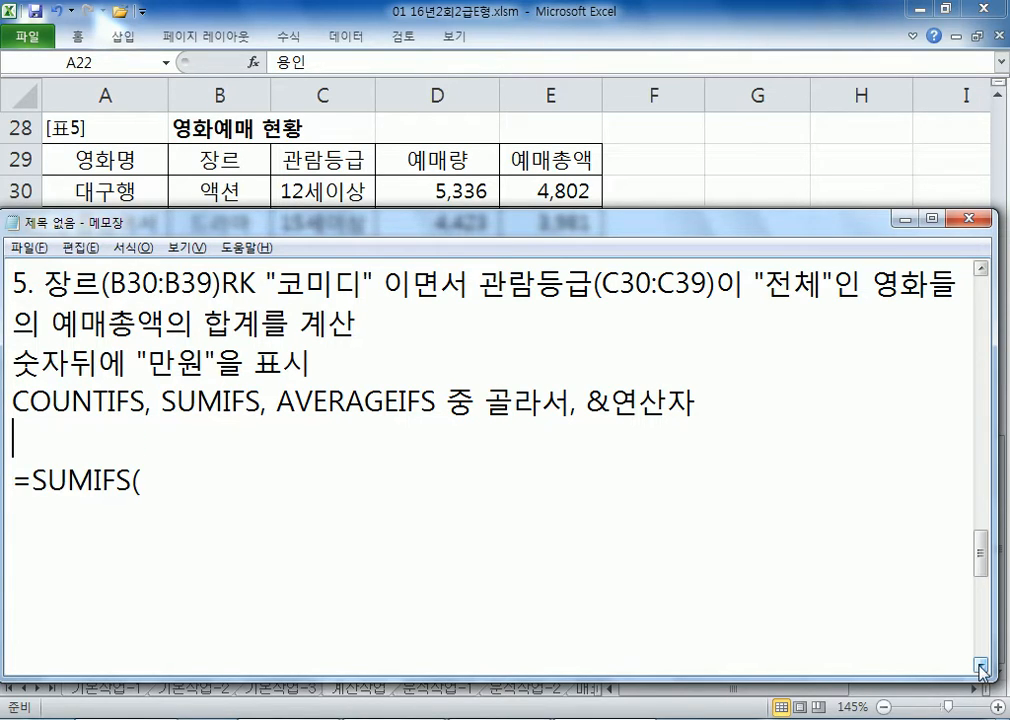
pyautogui.write('-녀ㅡㅑ')
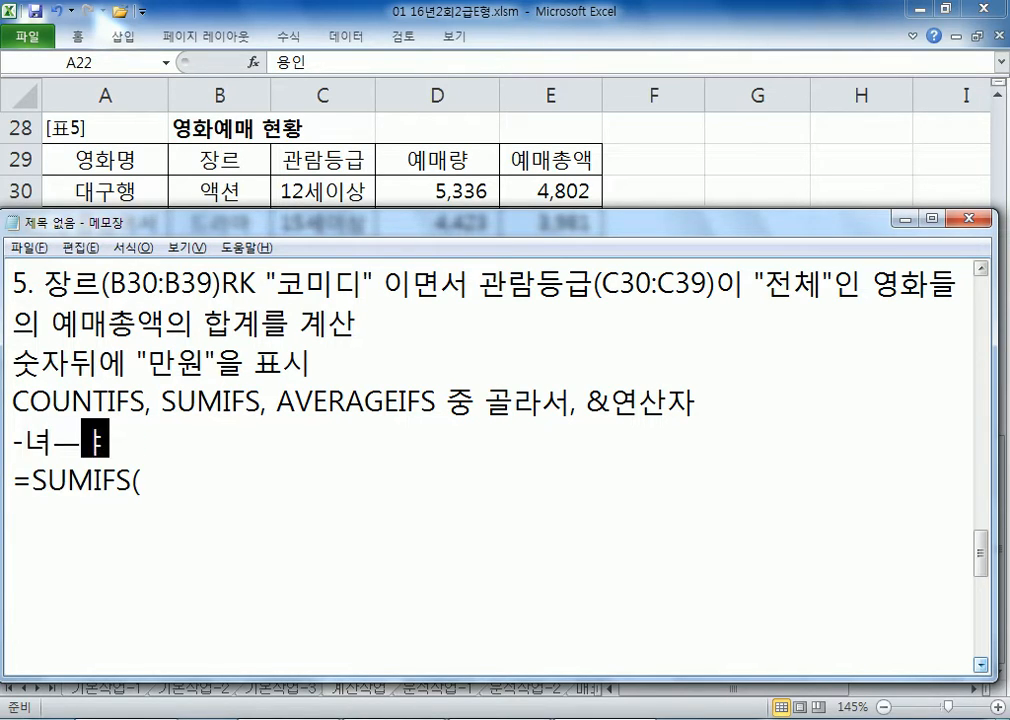
pyautogui.press('BackSpace')
pyautogui.press('BackSpace')
pyautogui.press('BackSpace')
pyautogui.press('BackSpace')
# Step: Start another formula with = on the blank line above =SUMIFS(, clearing the mistyped Korean characters
pyautogui.write('=녀ㅡㅑ')
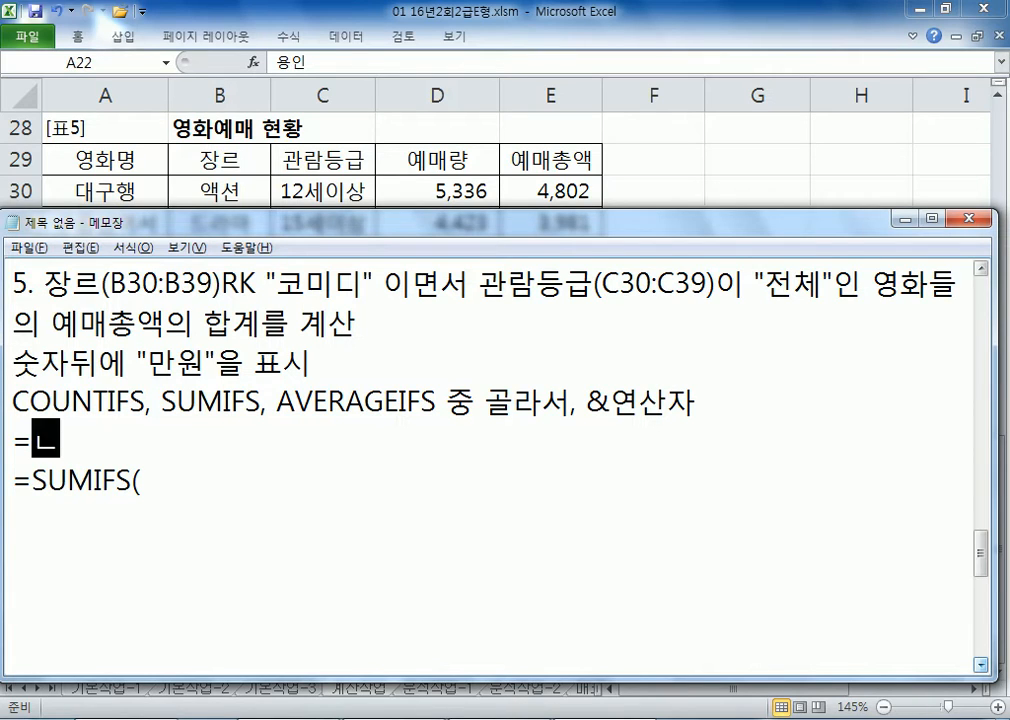
pyautogui.press('BackSpace')
pyautogui.press('BackSpace')
pyautogui.press('BackSpace')
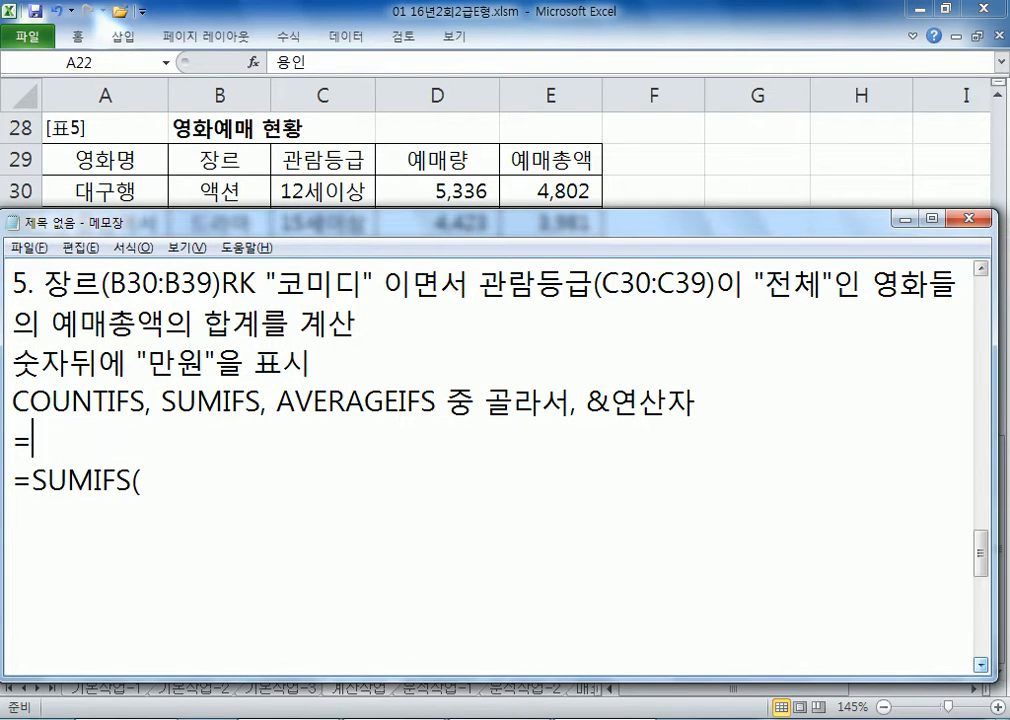
# Step: Complete the SUMIF syntax line in the notes as =SUMIF(범위, 조건, 합계를 구할 범위)
pyautogui.write('SUMIF(*')
pyautogui.press('BackSpace')
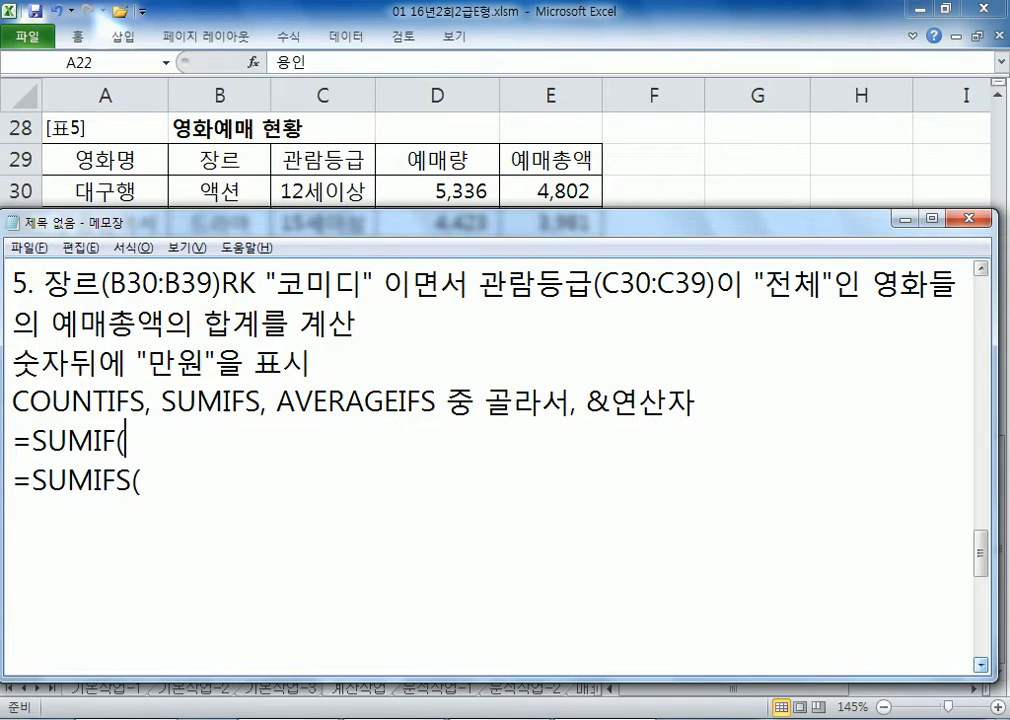
pyautogui.write('범위, 족')
pyautogui.write('건, ')
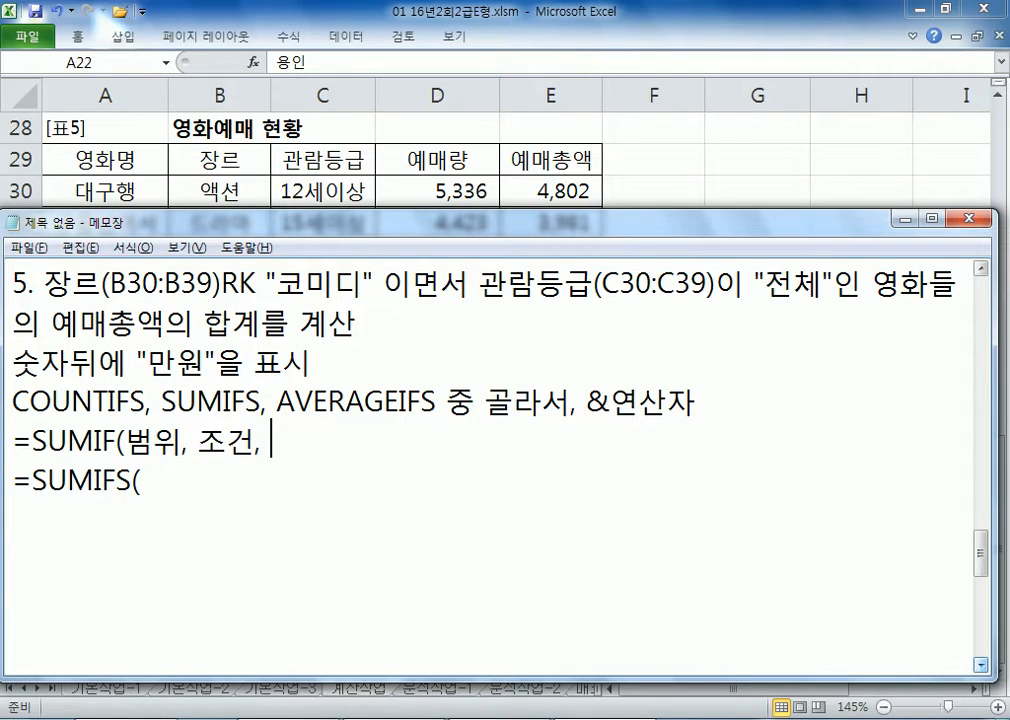
pyautogui.write('합계를 ㄱ구할 범위)')
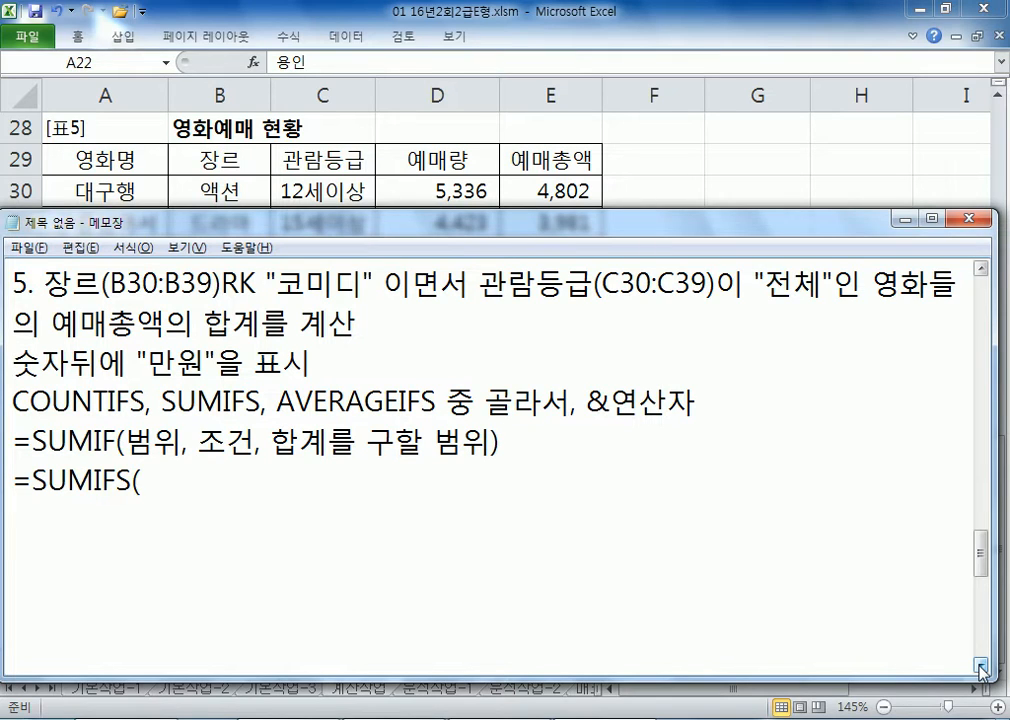
# Step: Complete the SUMIFS syntax line with the arguments 합계를 구할 범위, 범위1, 조건1, 범위2, 조건2, .... and a closing parenthesis
pyautogui.write('합계르')
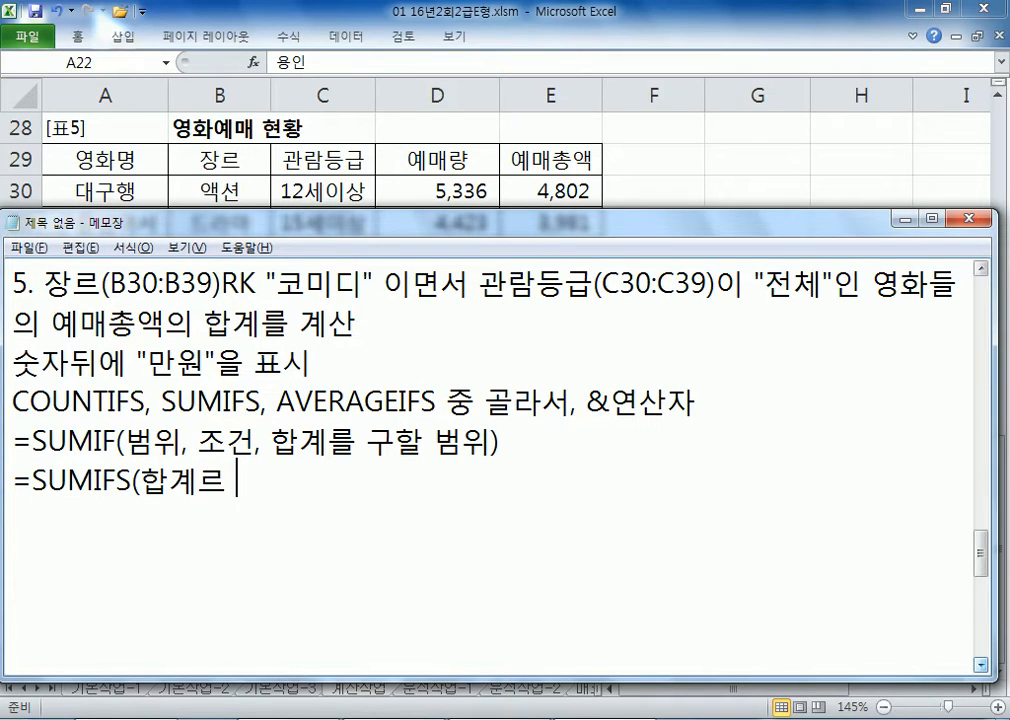
pyautogui.press('BackSpace')
pyautogui.press('BackSpace')
pyautogui.write('를 구할 범위')
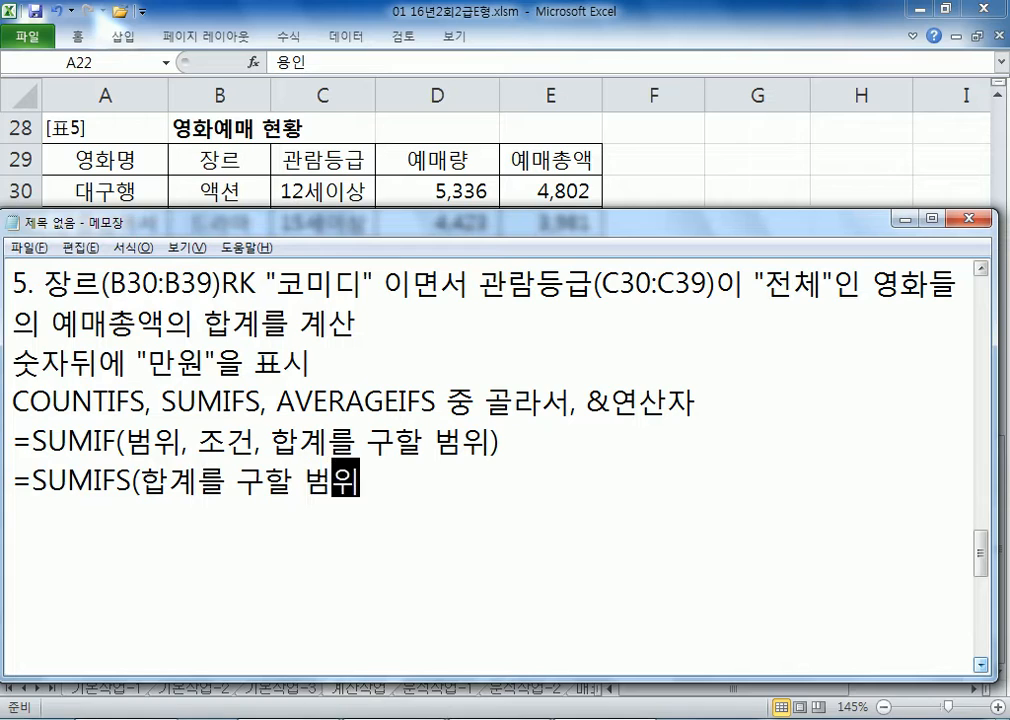
pyautogui.write(', 범위1')
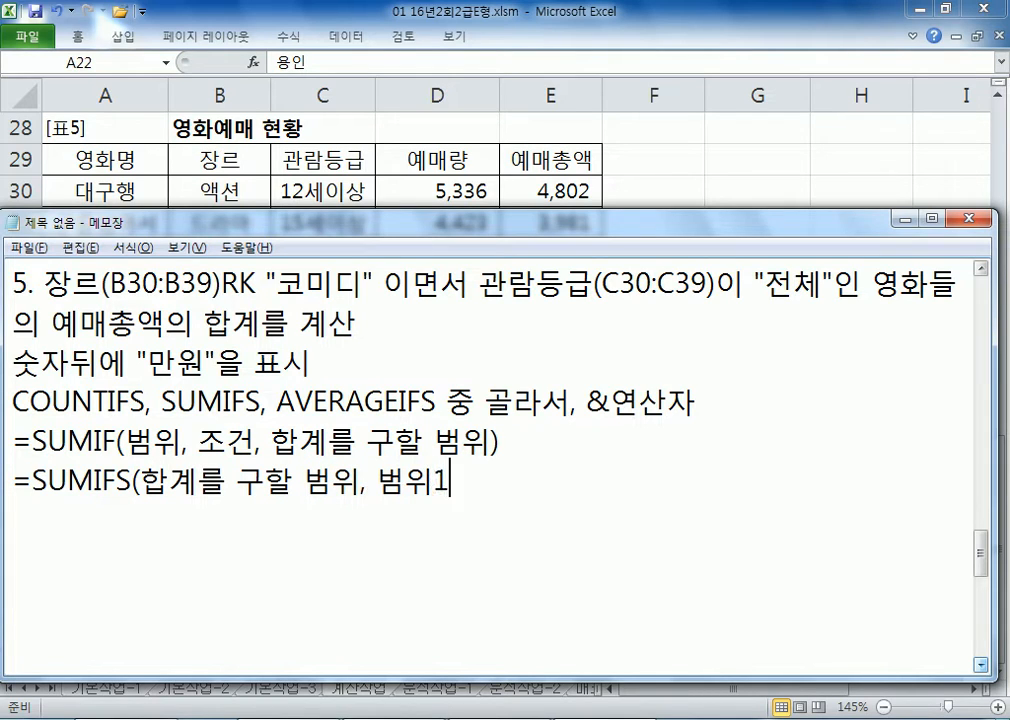
pyautogui.write(', 조건1,')
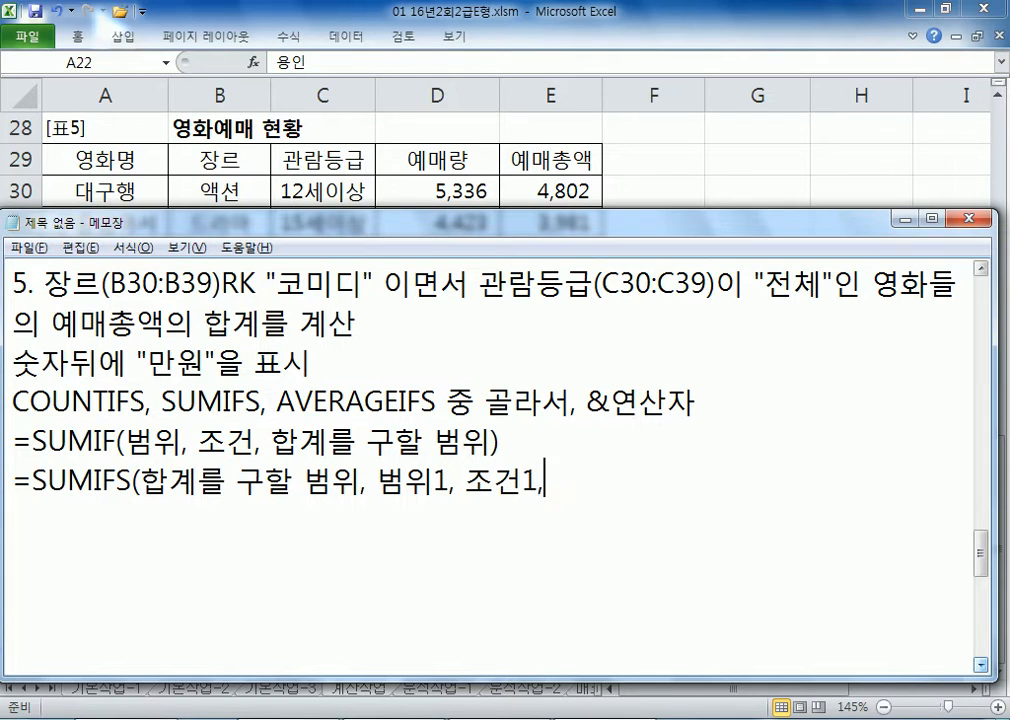
pyautogui.write(' 범위2, 조건')
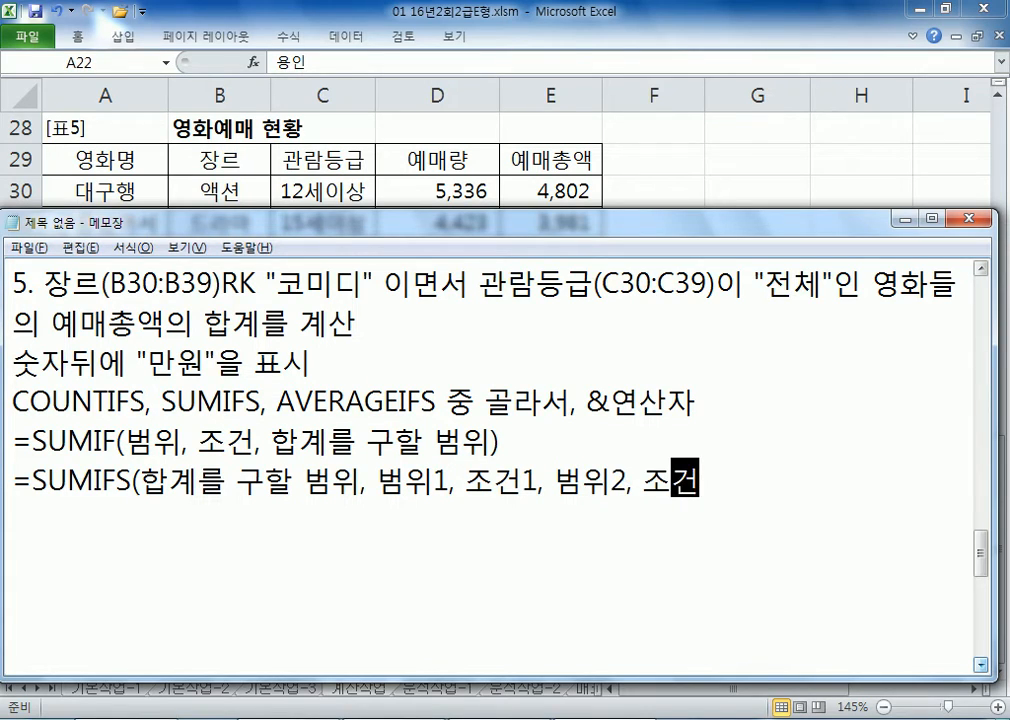
pyautogui.write('2, ....')
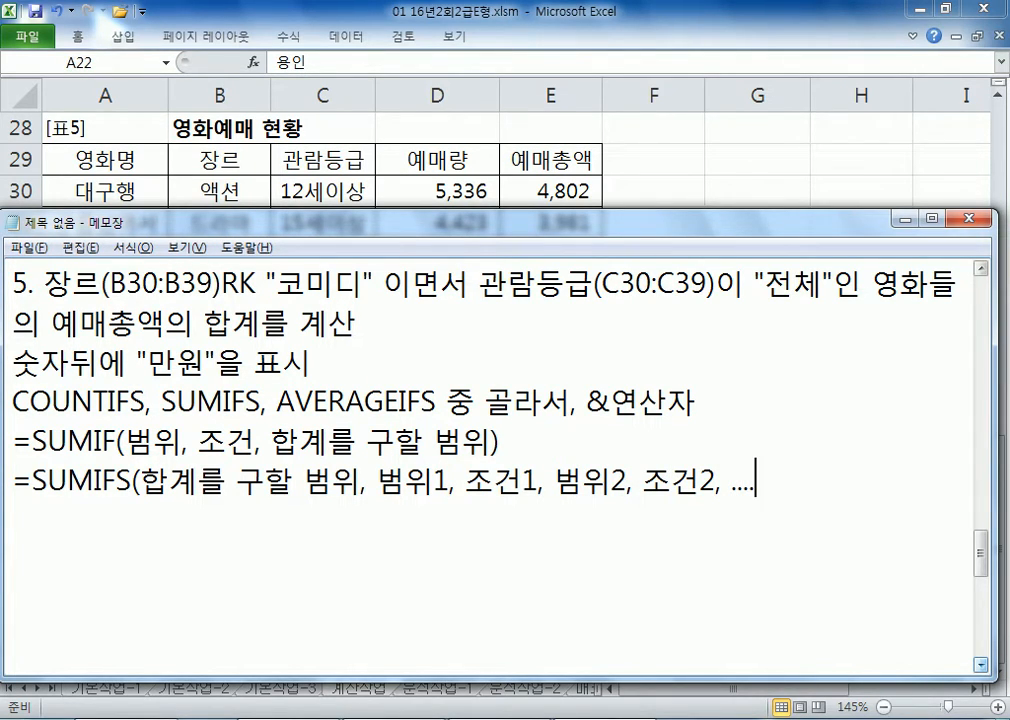
pyautogui.write(')')
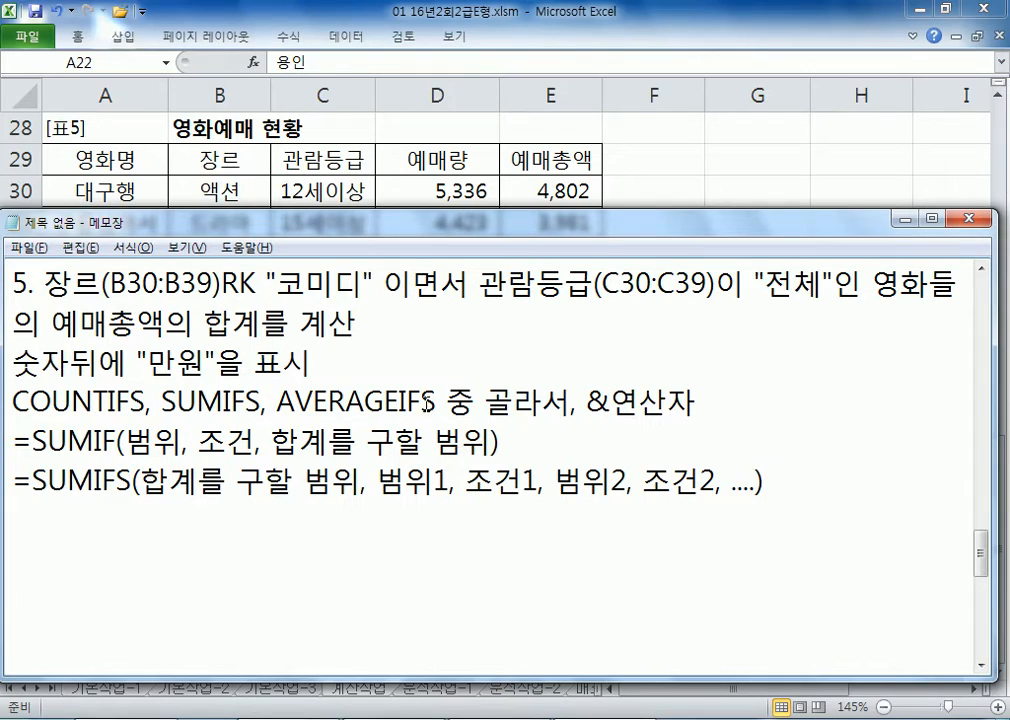
# Step: Append &"만원" to the end of the SUMIFS syntax line
pyautogui.moveTo(420, 403); pyautogui.dragTo(296, 404)
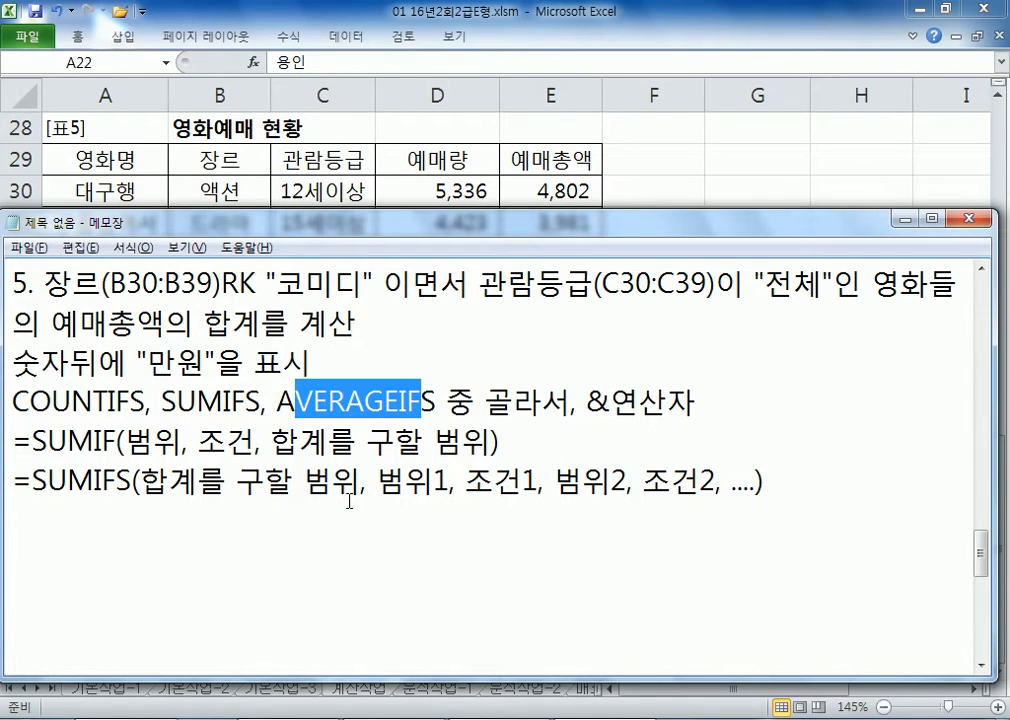
pyautogui.click(850, 494)
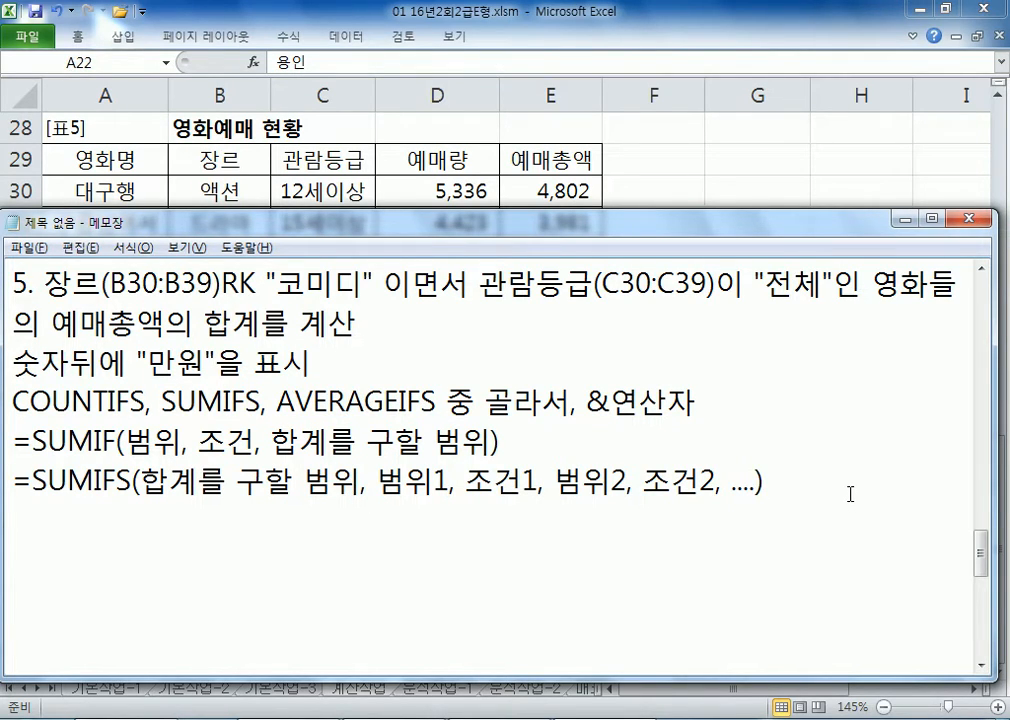
pyautogui.write('&')
pyautogui.write('"')
pyautogui.write('AK')
pyautogui.press('BackSpace')
pyautogui.press('BackSpace')
pyautogui.press('Hangul')
pyautogui.write('만워')
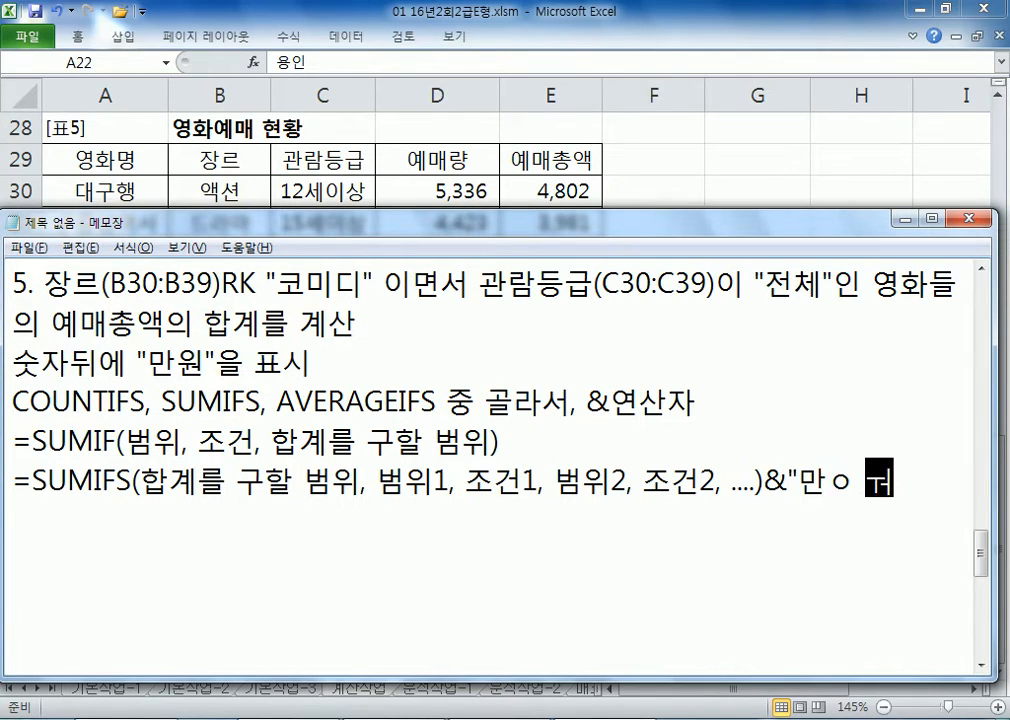
pyautogui.press('BackSpace')
pyautogui.press('BackSpace')
pyautogui.write('원"')
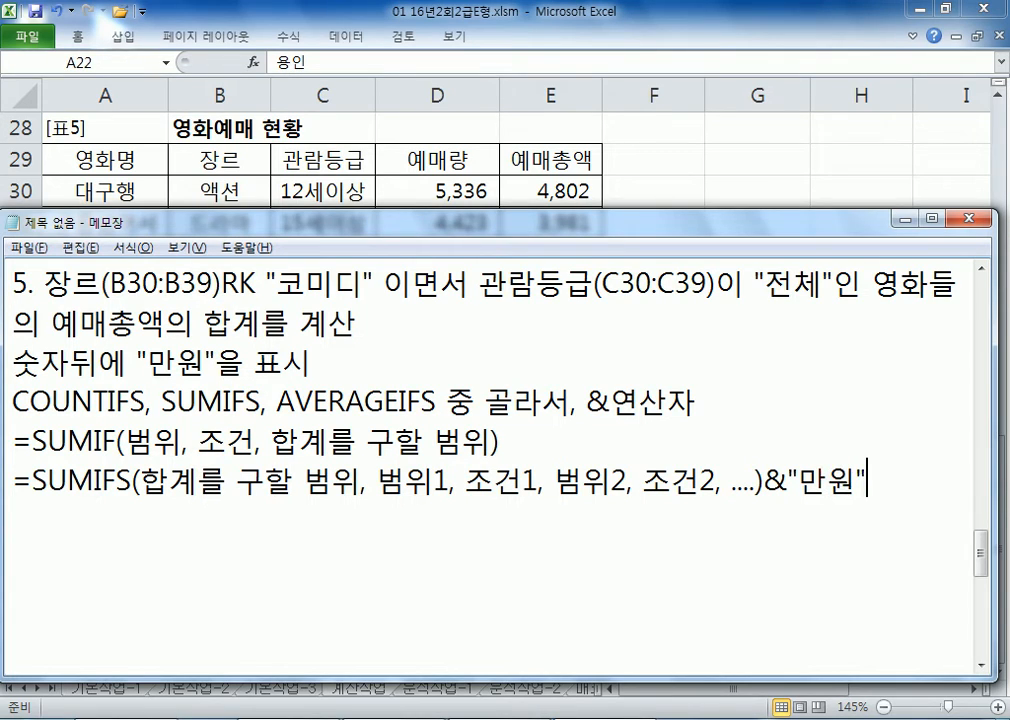
# Step: Duplicate the SUMIFS syntax line onto a new line directly below it
pyautogui.press('Return')
pyautogui.moveTo(148, 362); pyautogui.dragTo(204, 362)
pyautogui.moveTo(587, 403); pyautogui.dragTo(610, 403)
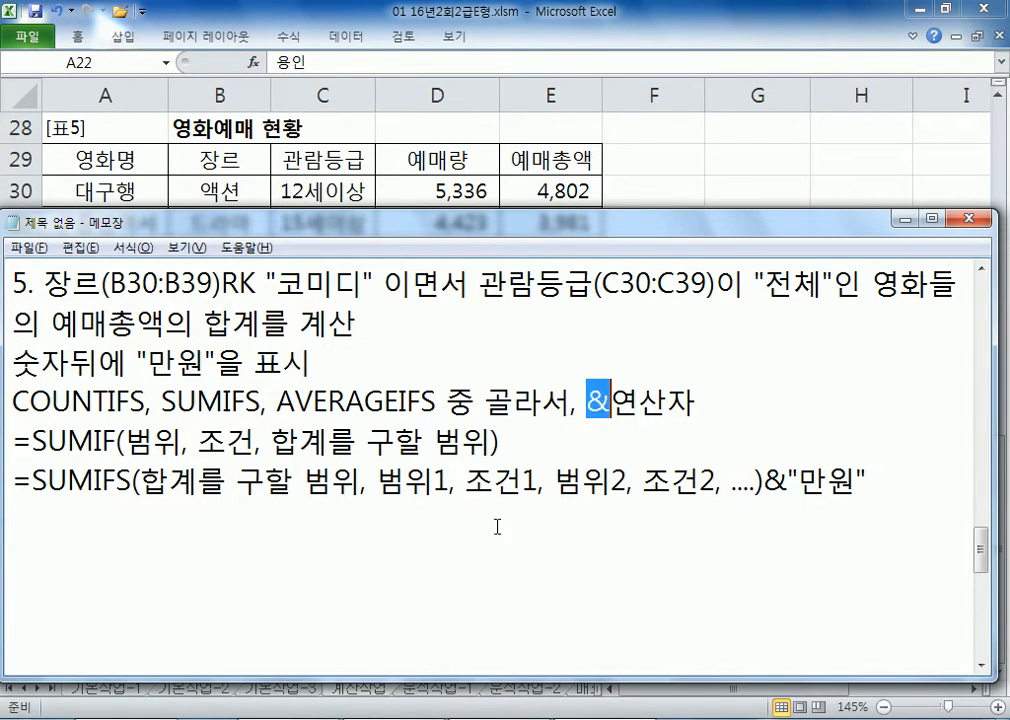
pyautogui.moveTo(16, 483); pyautogui.dragTo(18, 505)
pyautogui.hotkey('ctrl', 'c')
pyautogui.click(154, 506)
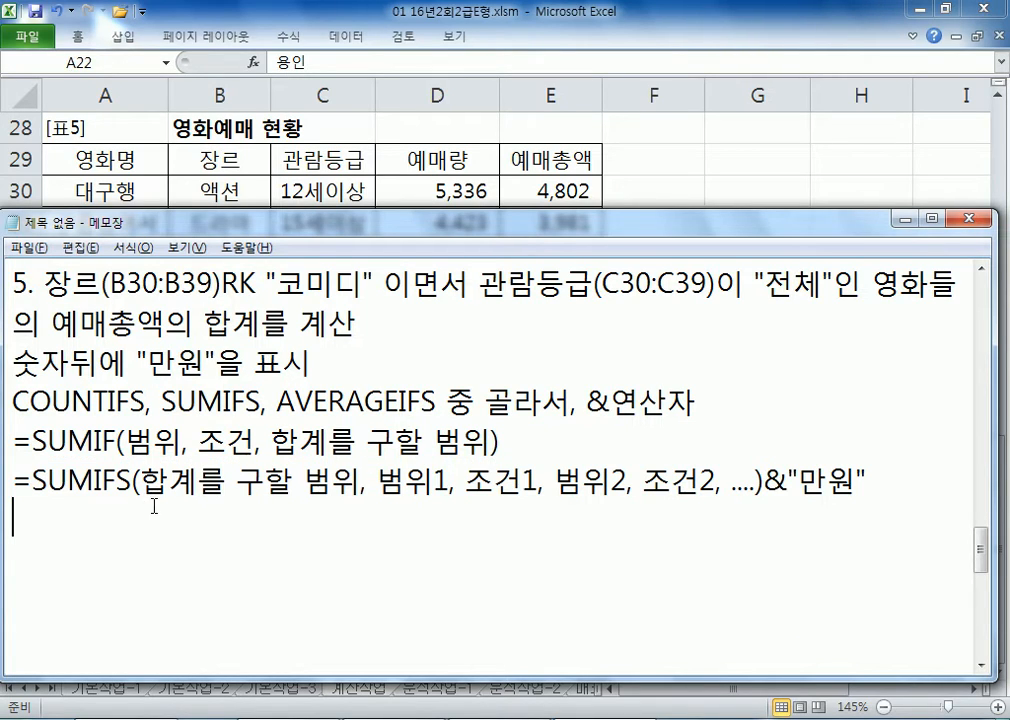
pyautogui.hotkey('ctrl', 'v')
# Step: Replace 합계를 구할 범위 with 예매총액 in the copied SUMIFS line
pyautogui.moveTo(142, 520); pyautogui.dragTo(358, 521)
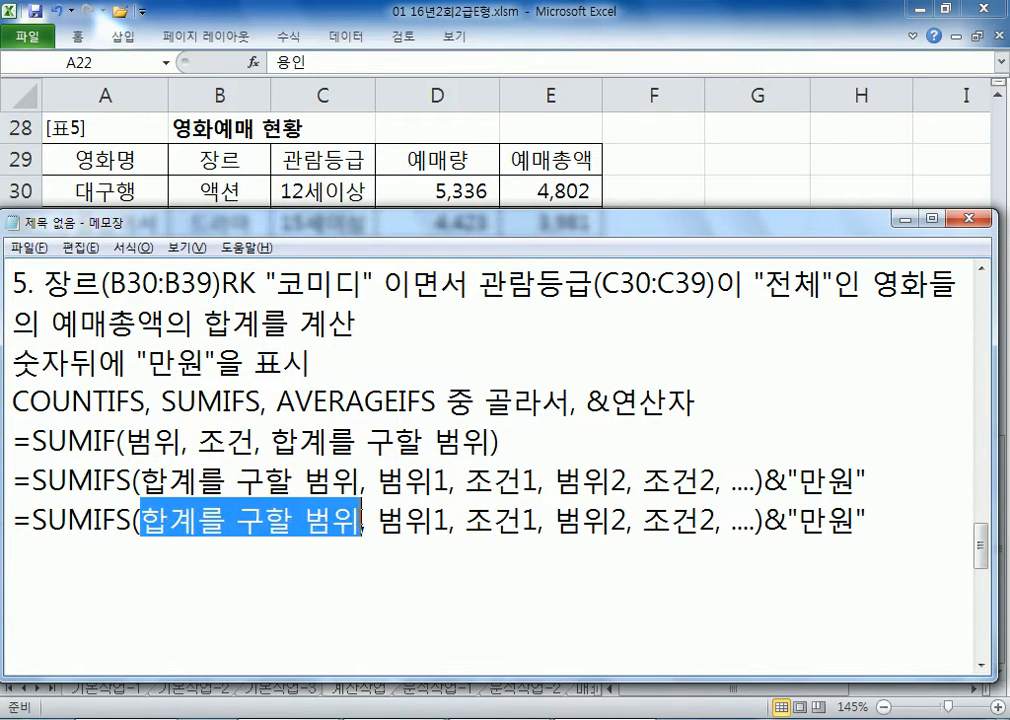
pyautogui.hotkey('alt', 'Tab')
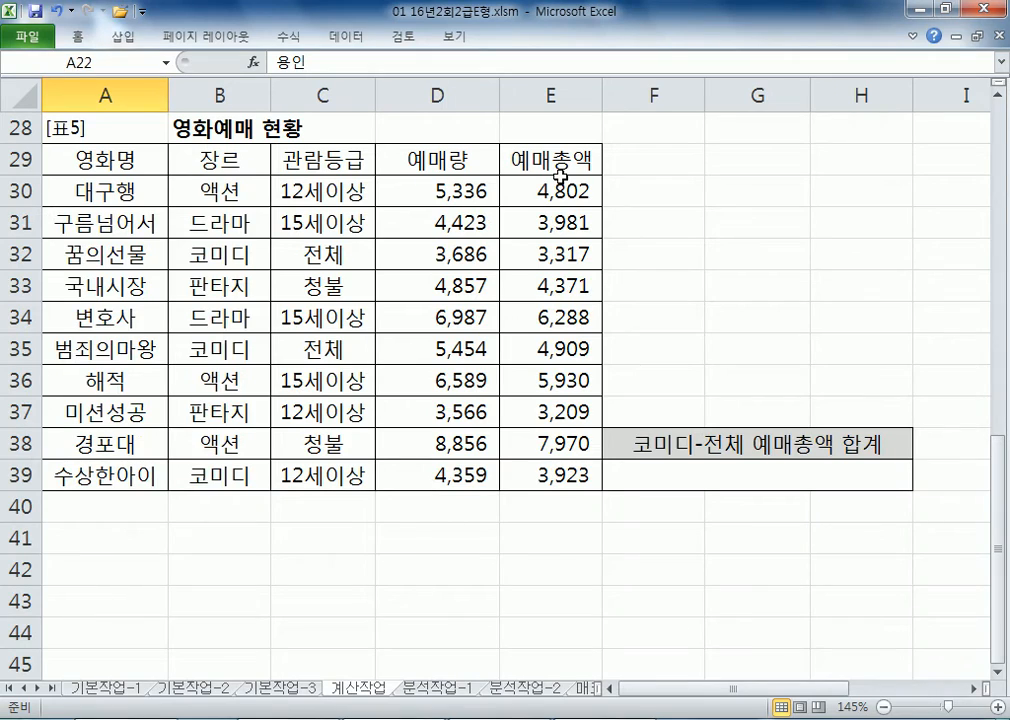
pyautogui.hotkey('alt', 'Tab')
pyautogui.write('예매총애')
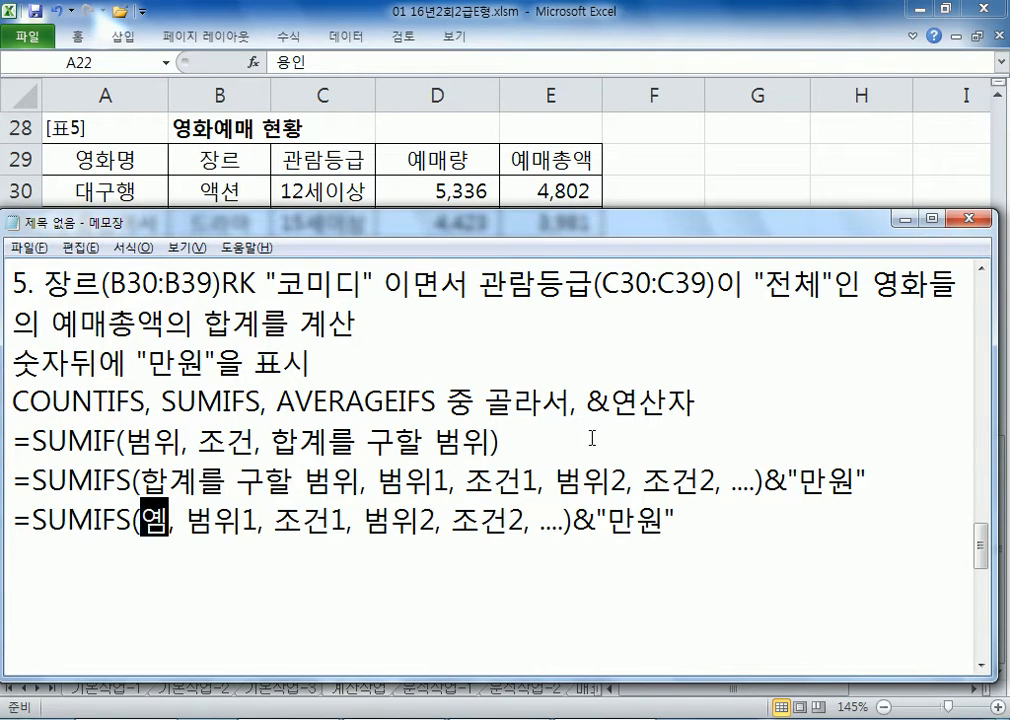
pyautogui.write('ㄱ')
# Step: Replace the 범위1 argument with 장르 in the copied SUMIFS line
pyautogui.press('Right')
pyautogui.press('Right')
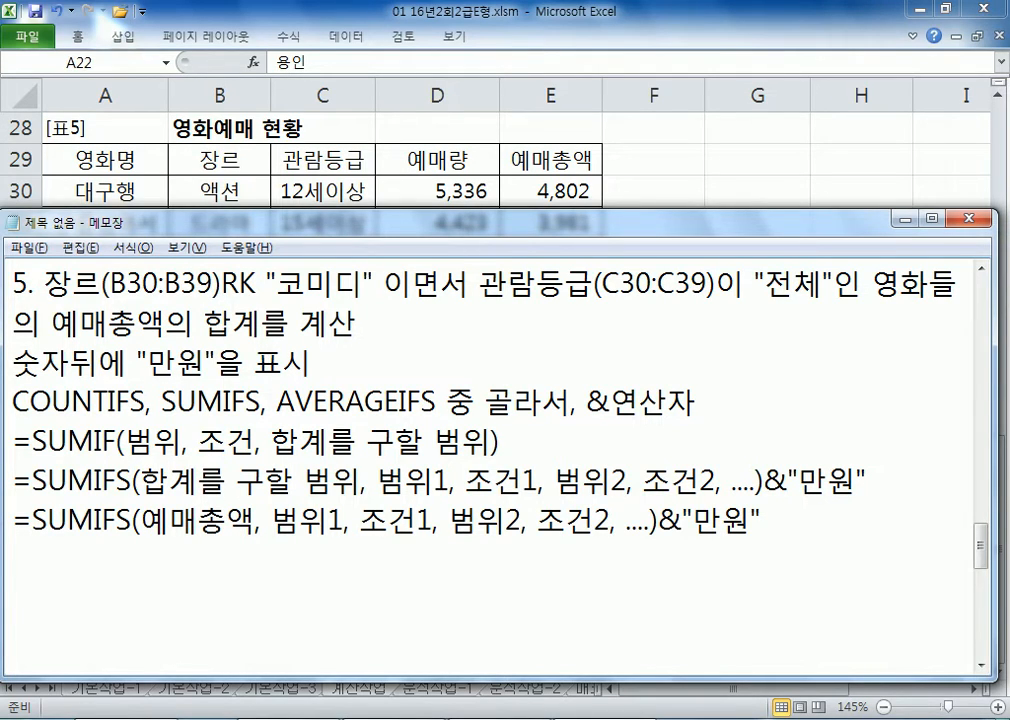
pyautogui.write('장르')
pyautogui.press('Delete')
pyautogui.press('Delete')
pyautogui.press('Delete')
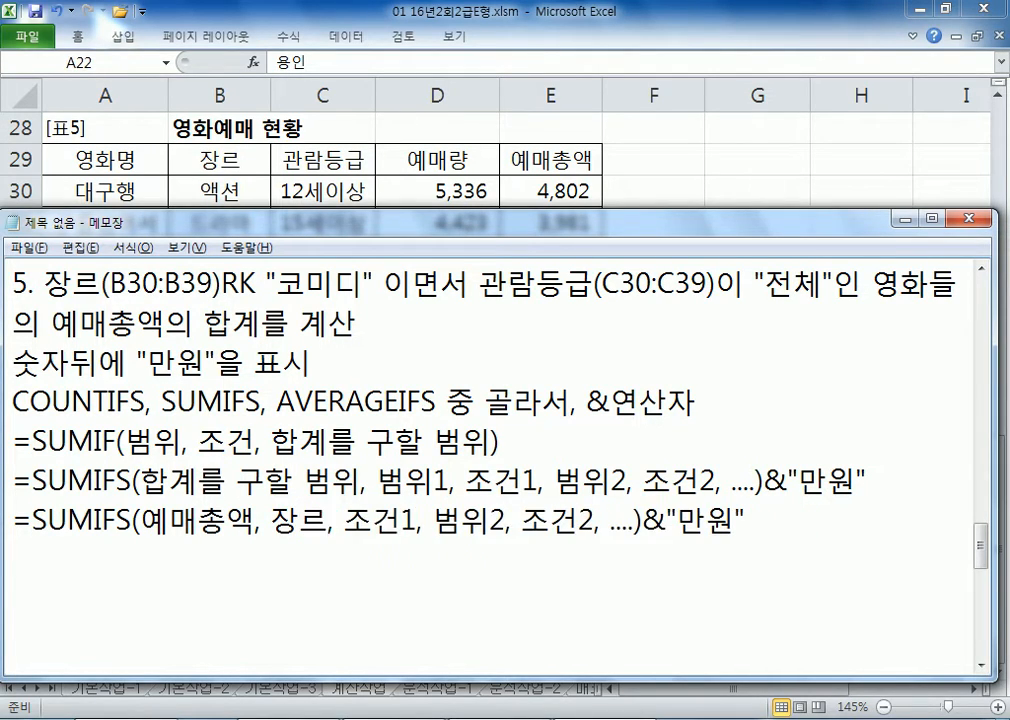
# Step: Replace the 조건1 argument with "코미디" in the copied SUMIFS line
pyautogui.press('Right')
pyautogui.press('Right')
pyautogui.write('"코미디"')
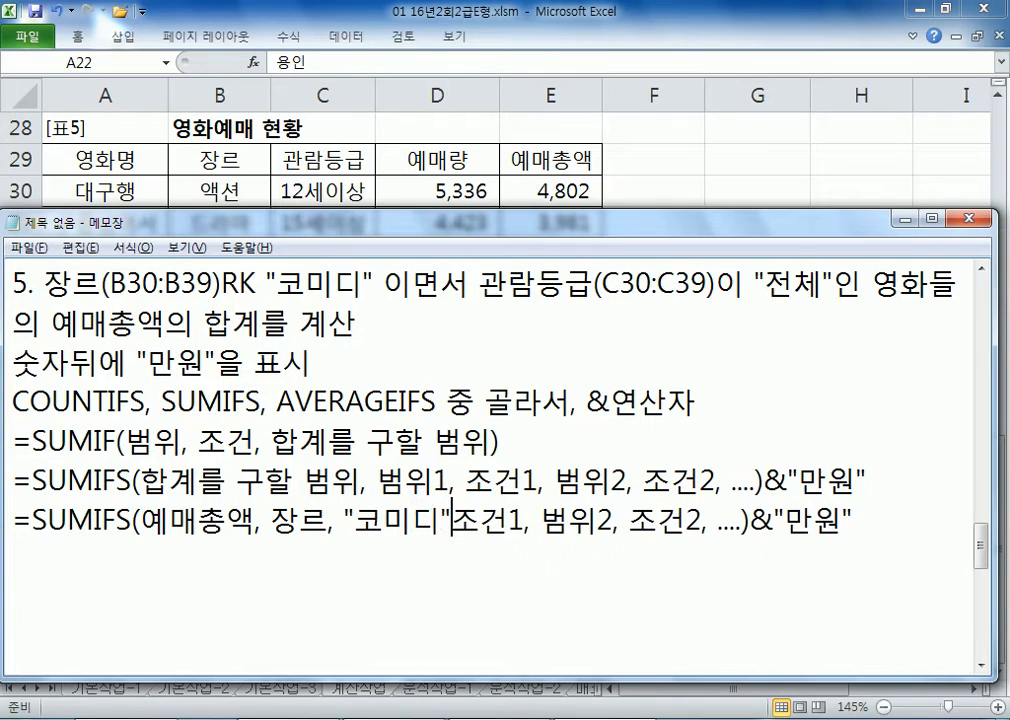
pyautogui.press('Delete')
pyautogui.press('Delete')
pyautogui.press('Delete')
# Step: Replace the 범위2 argument with 관람등급 in the copied SUMIFS line
pyautogui.press('Right')
pyautogui.press('Right')
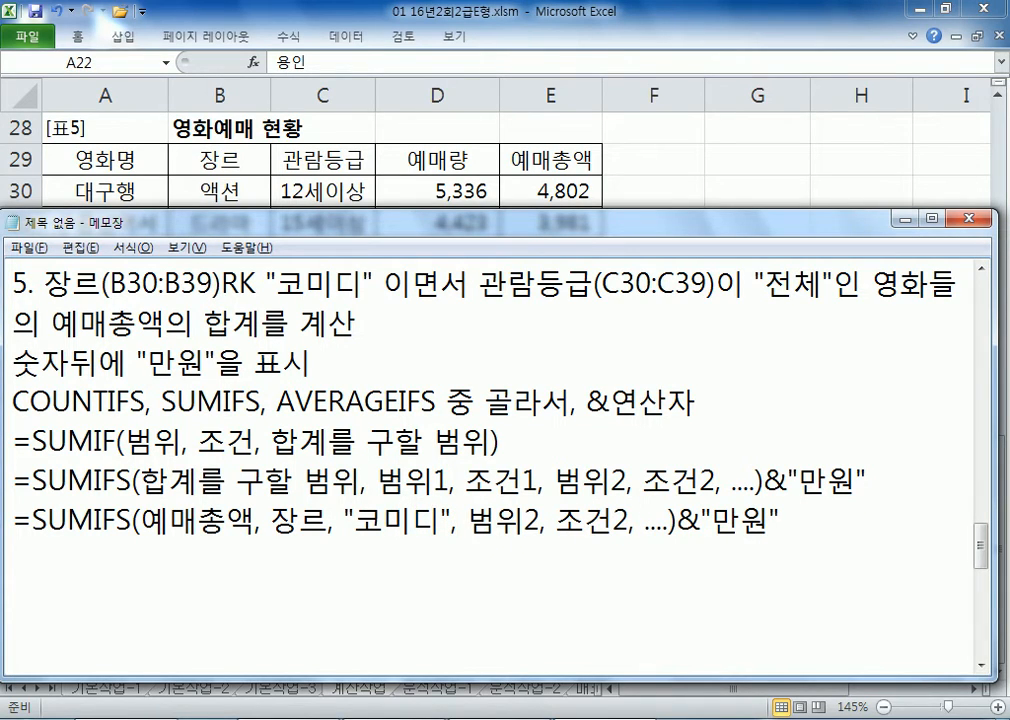
pyautogui.write('관람등급')
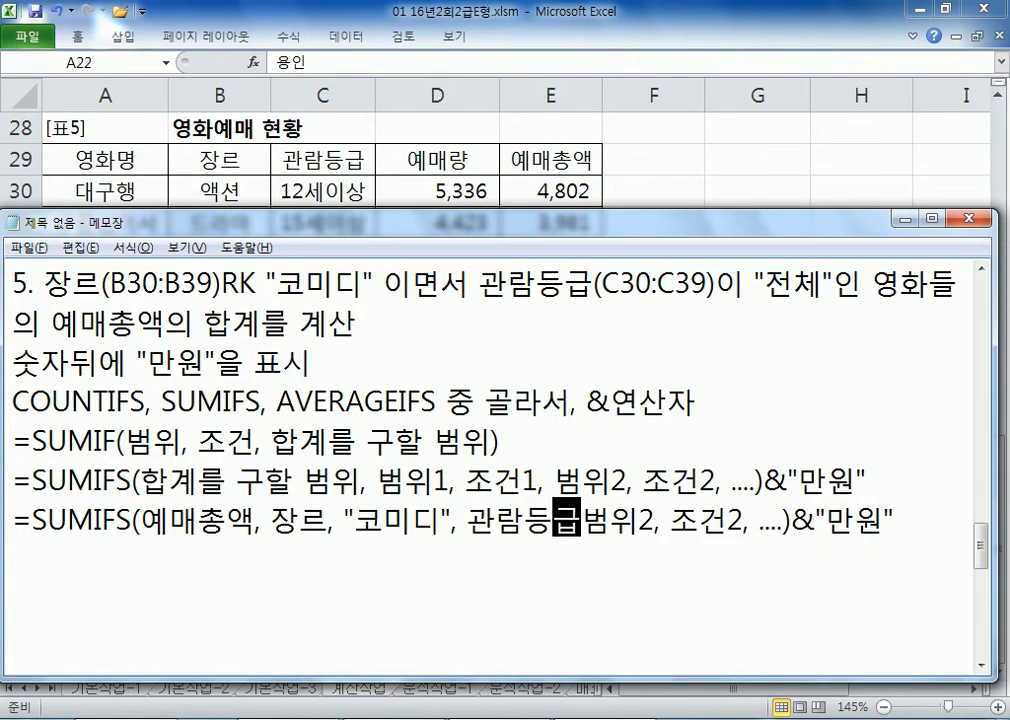
pyautogui.press('Delete')
pyautogui.press('Delete')
pyautogui.press('Delete')
# Step: Replace 조건2 with "전체" and remove the trailing ", ...." placeholder before the closing parenthesis
pyautogui.press('Right')
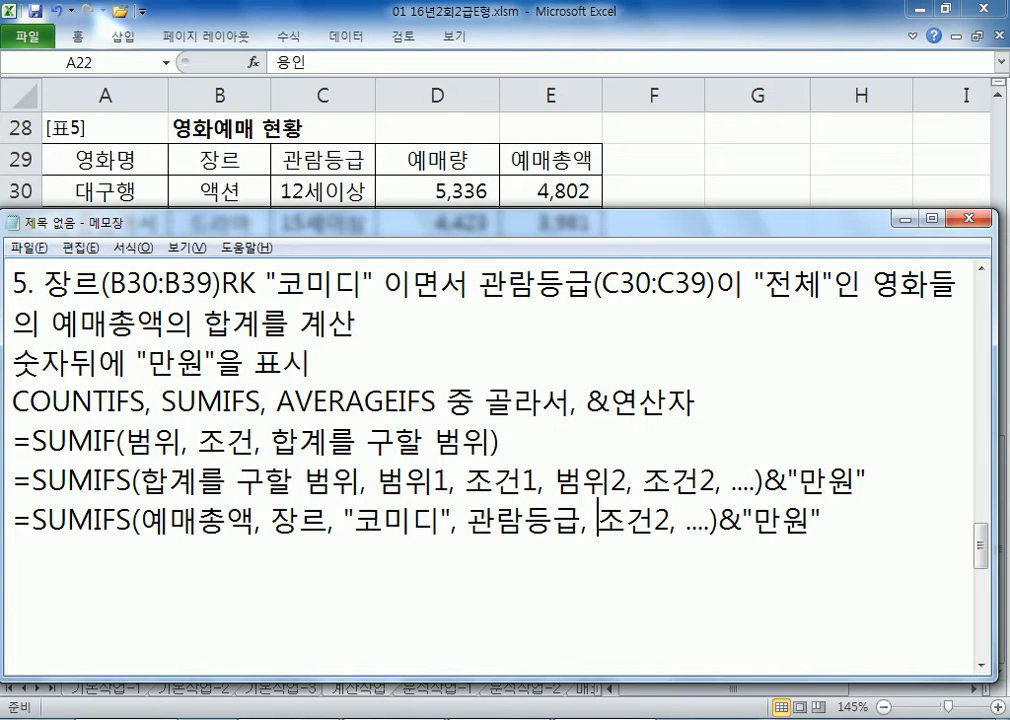
pyautogui.write('"전체')
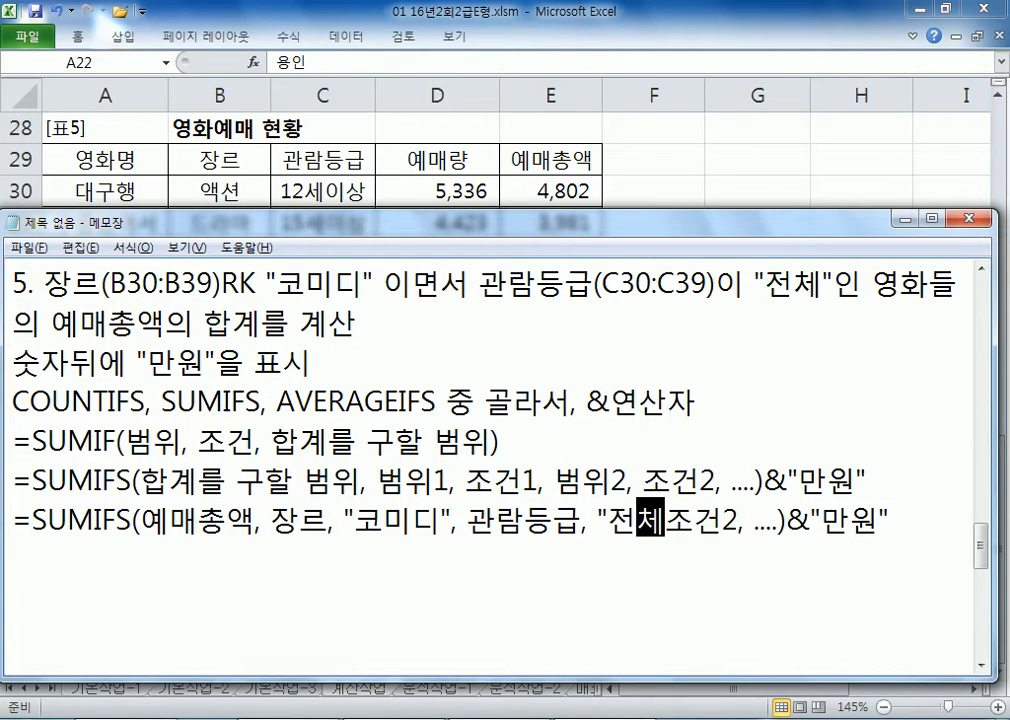
pyautogui.write('"')
pyautogui.press('Delete')
pyautogui.press('Delete')
pyautogui.press('Delete')
pyautogui.press('Delete')
pyautogui.press('Delete')
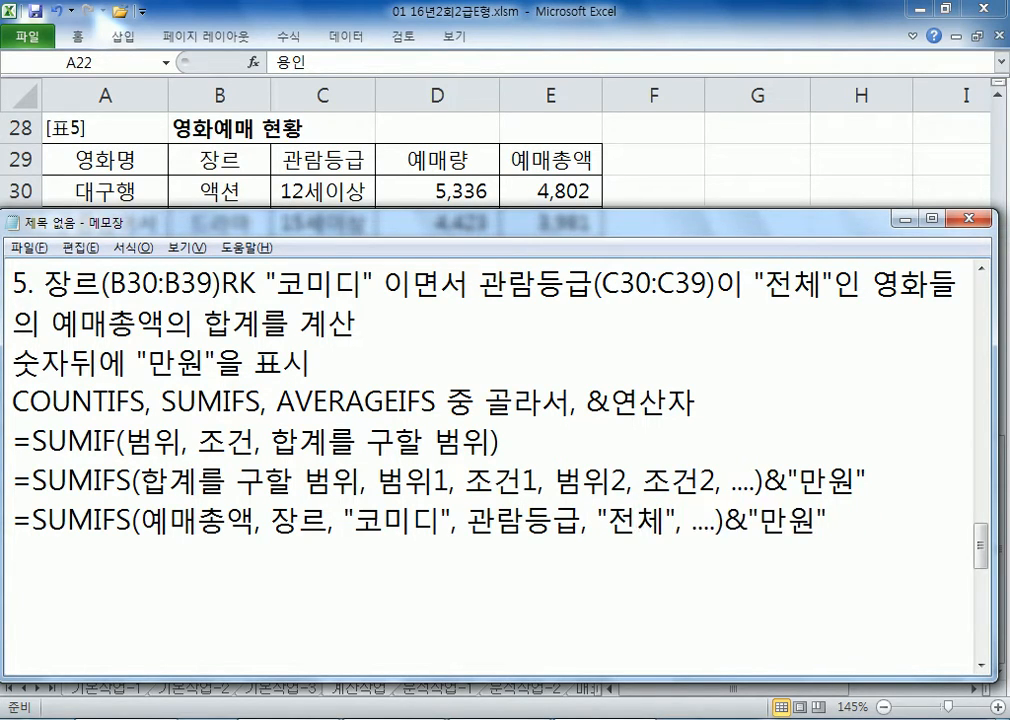
pyautogui.press('Delete')
pyautogui.press('Delete')
pyautogui.press('Delete')
pyautogui.press('Delete')
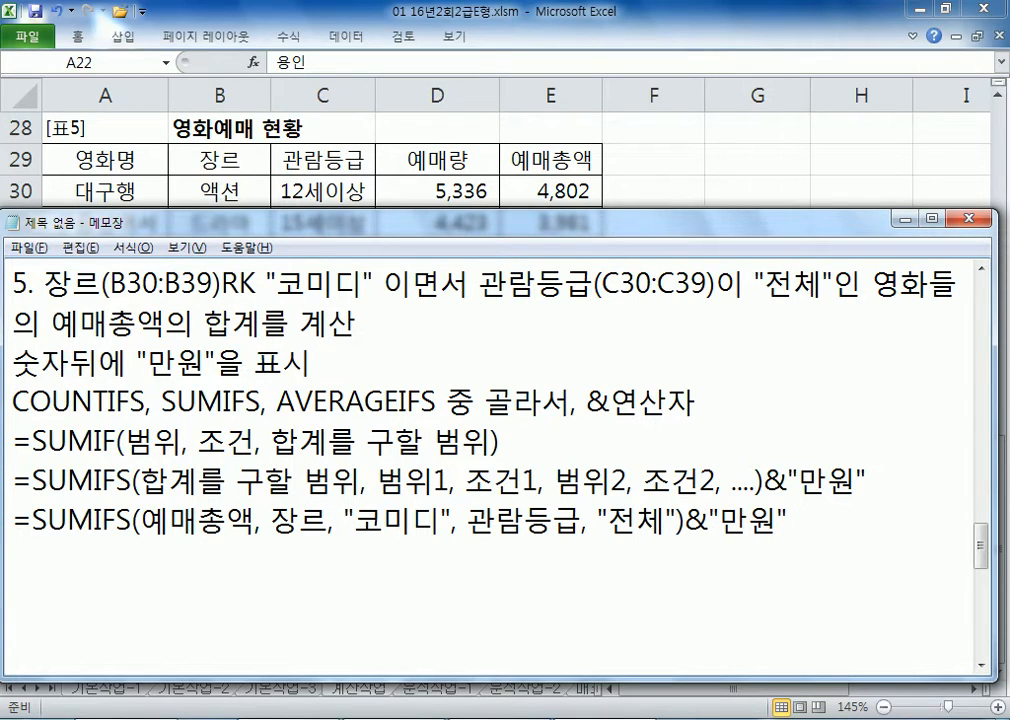
# Step: Duplicate the SUMIFS line that uses the column names onto the line below
pyautogui.hotkey('shift', 'Down')
pyautogui.hotkey('ctrl', 'c')
pyautogui.press('Right')
pyautogui.hotkey('ctrl', 'v')
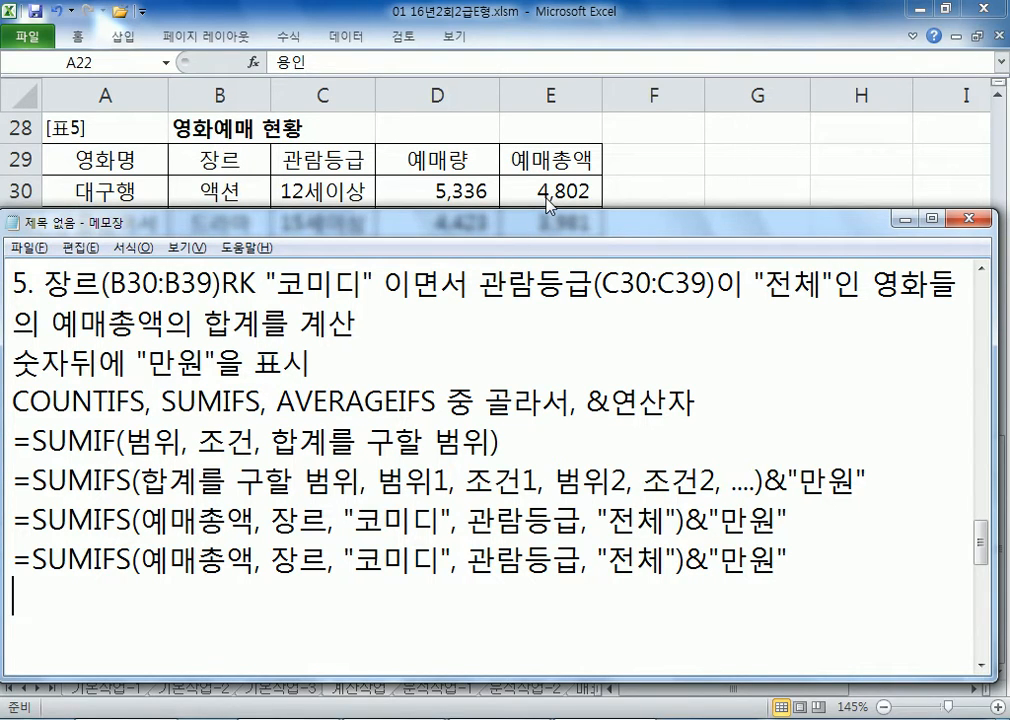
# Step: Replace 예매총액 with the cell range E30:E39 in the last SUMIFS line
pyautogui.hotkey('alt', 'Tab')
pyautogui.hotkey('alt', 'Tab')
pyautogui.moveTo(141, 558); pyautogui.dragTo(253, 560)
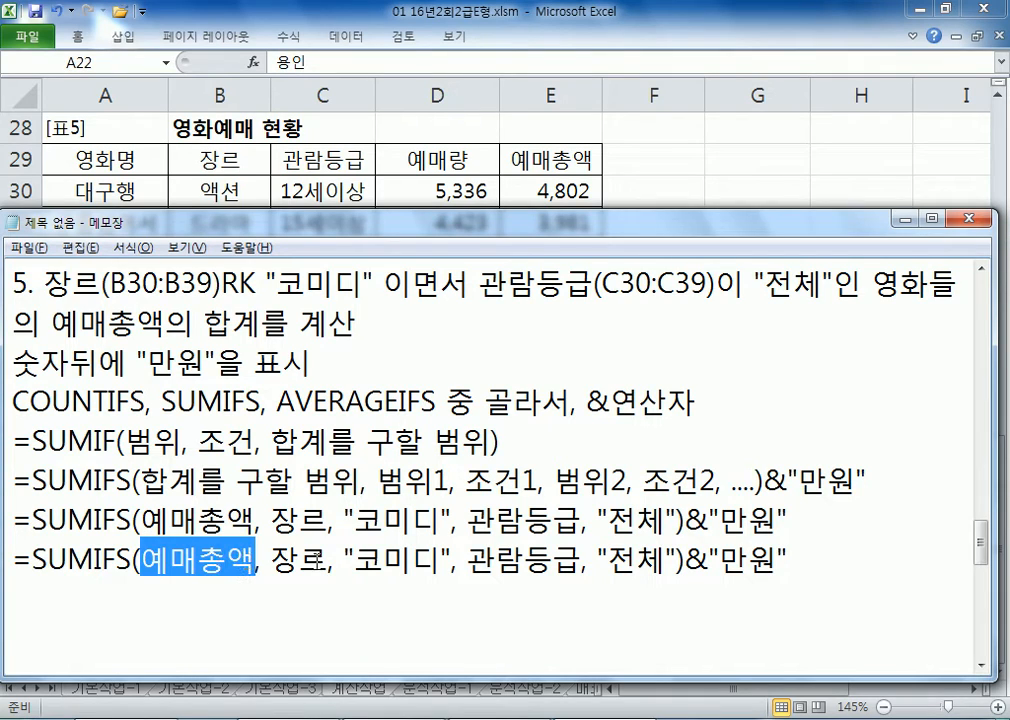
pyautogui.write('E30:D')
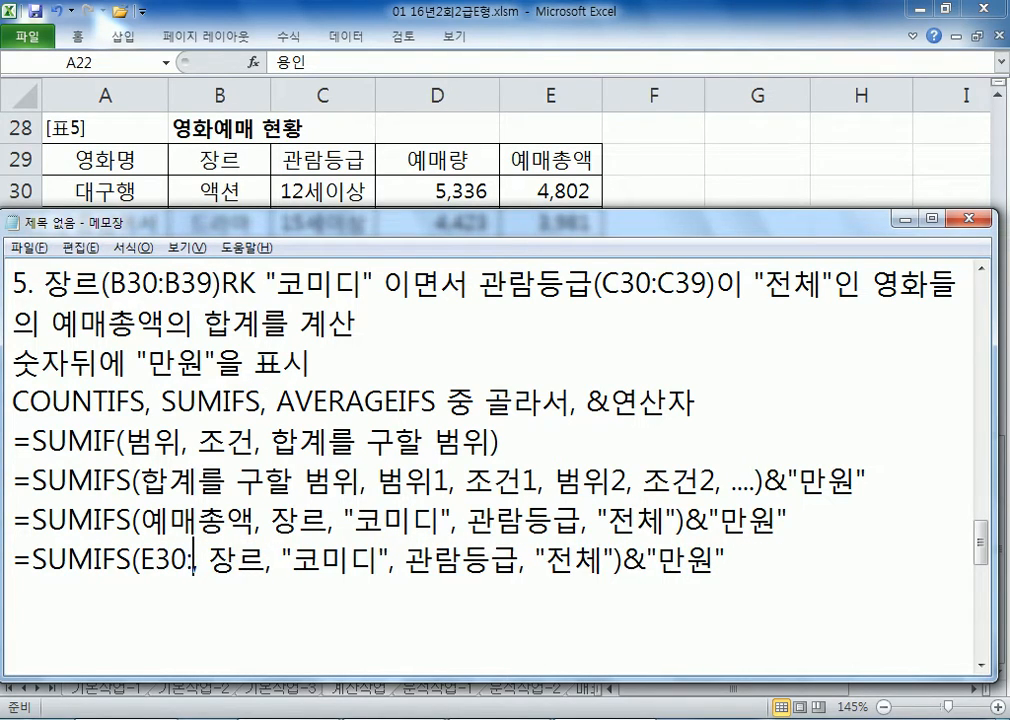
pyautogui.write('39')
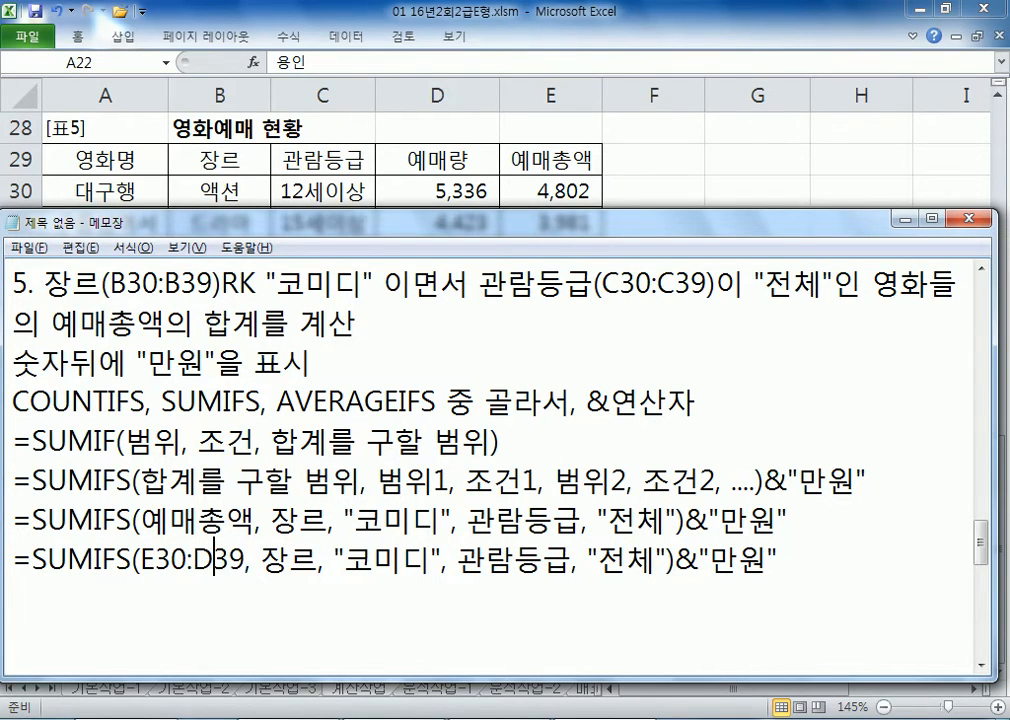
pyautogui.press('BackSpace')
pyautogui.write('E')
# Step: Replace the 장르 argument with the cell range B30:B39 in the last SUMIFS line
pyautogui.press('Right')
pyautogui.press('Right')
pyautogui.press('Right')
pyautogui.press('Right')
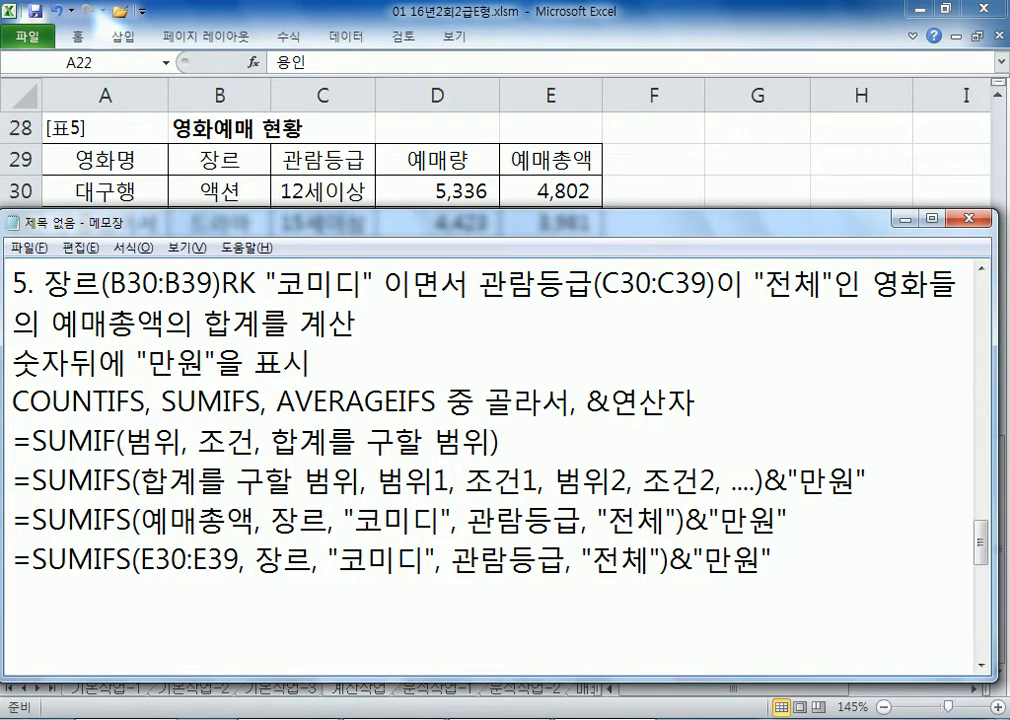
pyautogui.write('B3')
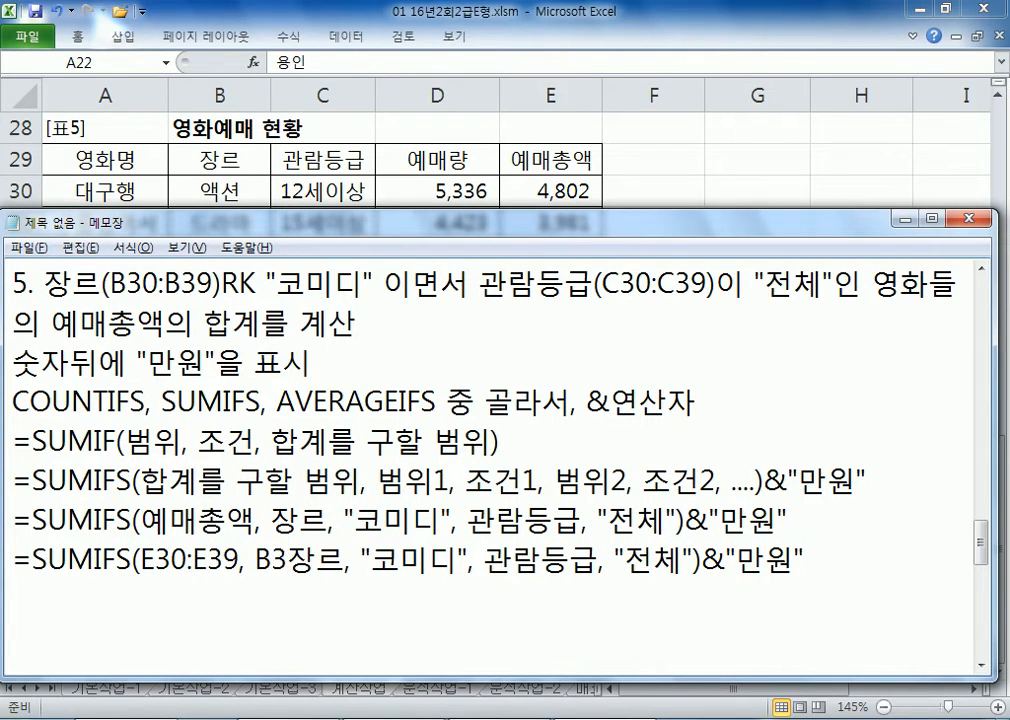
pyautogui.write('0')
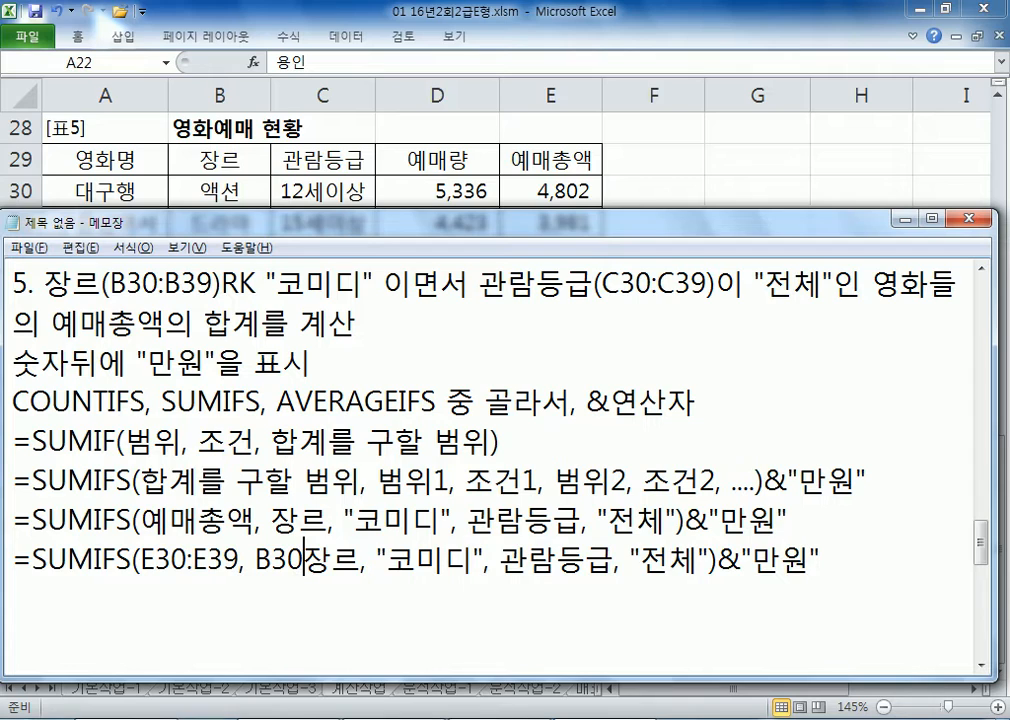
pyautogui.write(':B38')
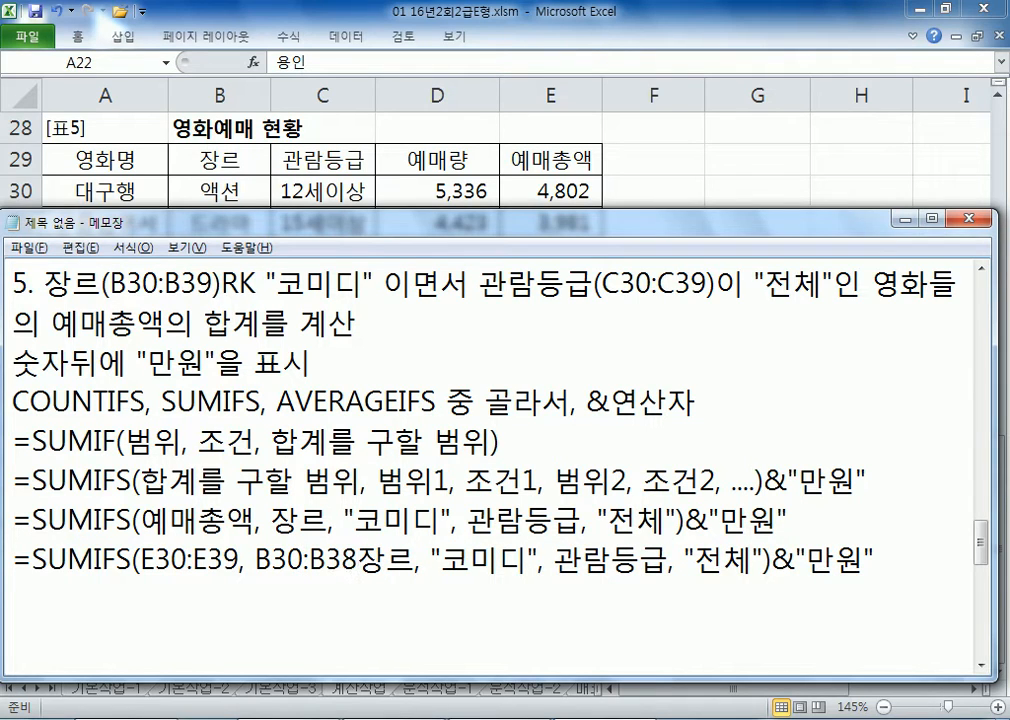
pyautogui.press('BackSpace')
pyautogui.write('9')
pyautogui.press('Delete')
pyautogui.press('Delete')
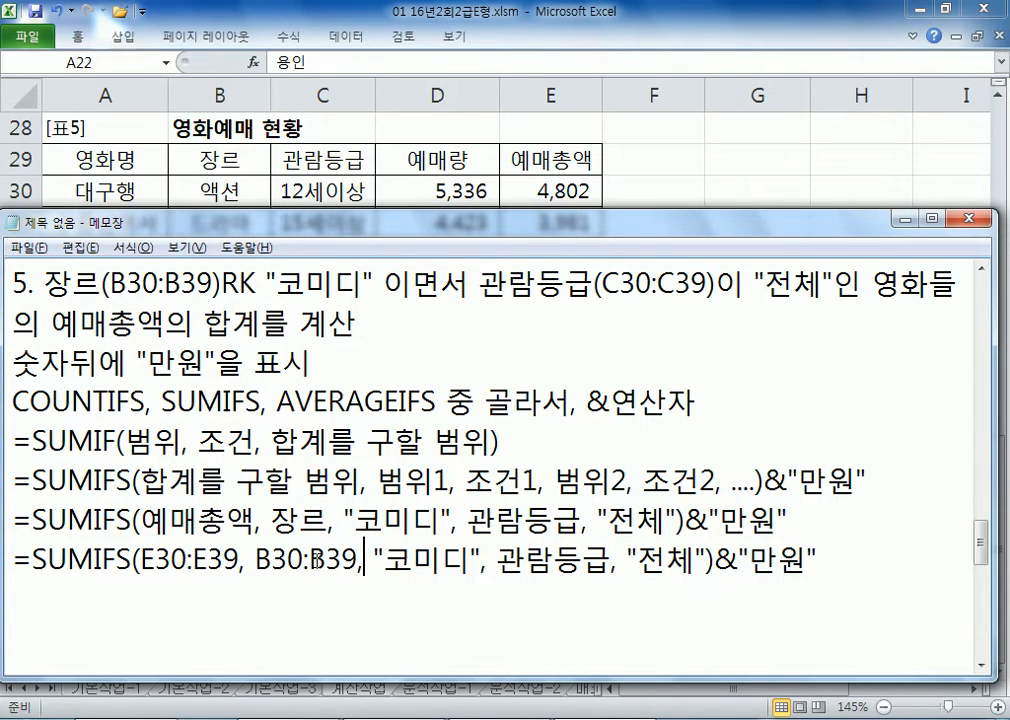
# Step: Replace the 관람등급 argument with the cell range C30:C39 in the last SUMIFS line
pyautogui.press('Right')
pyautogui.press('Right')
pyautogui.press('Right')
pyautogui.press('Right')
pyautogui.press('Right')
pyautogui.press('Right')
pyautogui.press('Right')
pyautogui.press('Right')
pyautogui.write('C30')
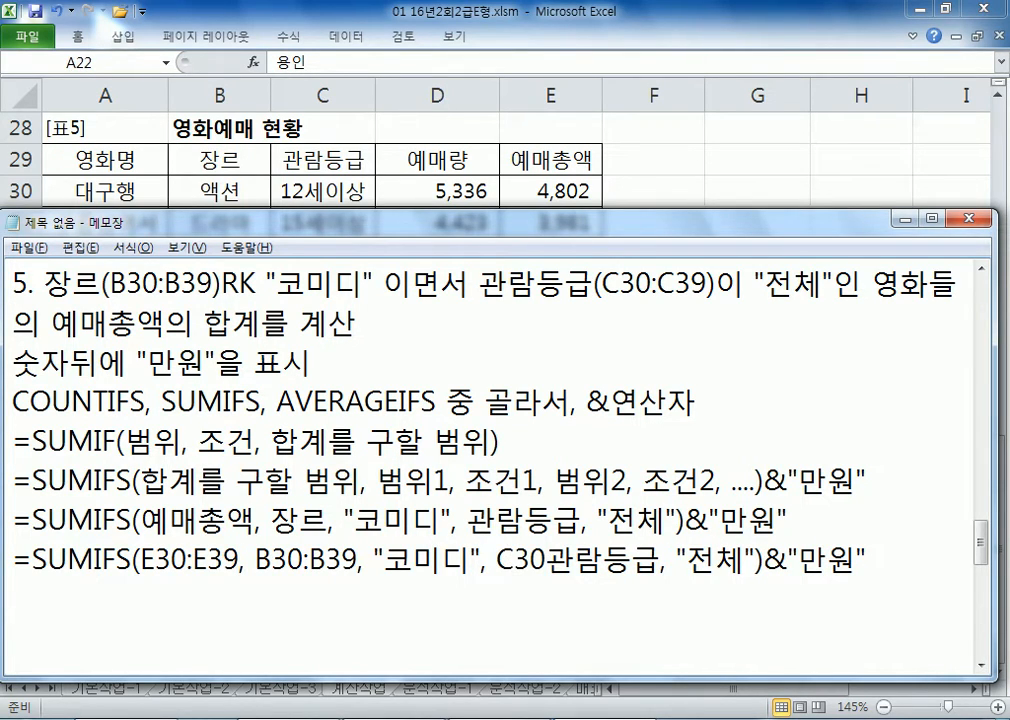
pyautogui.write(':C39')
pyautogui.press('Delete')
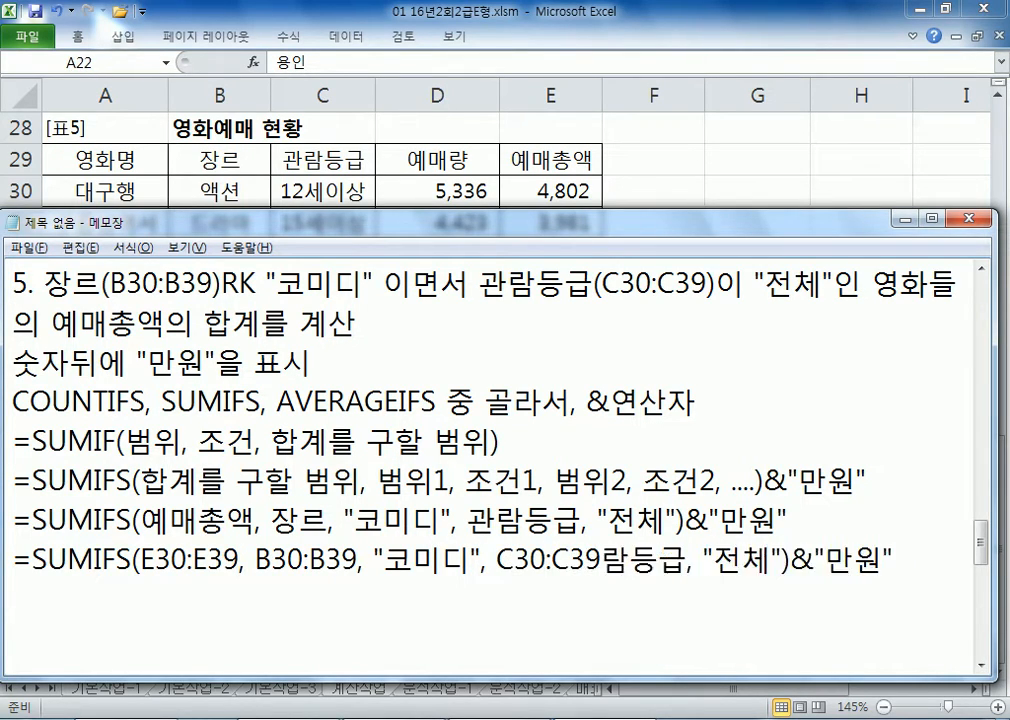
pyautogui.press('Delete')
pyautogui.press('Delete')
pyautogui.press('Delete')
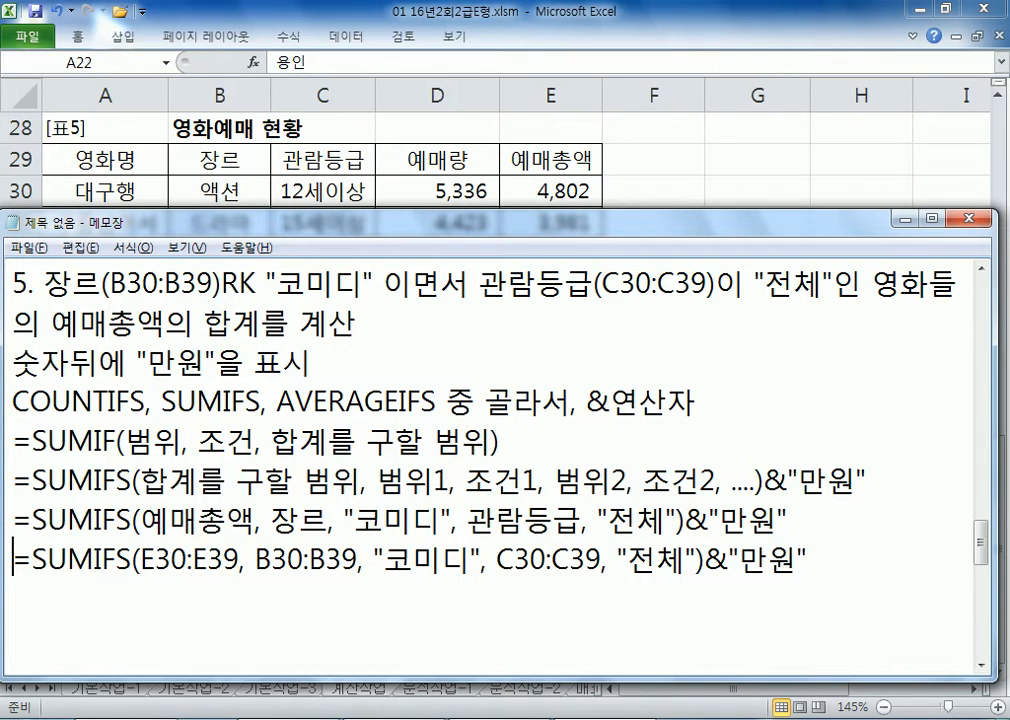
# Step: Copy the completed SUMIFS line from the notes and enter it in Excel cell F39, under 코미디-전체 예매총액 합계
pyautogui.hotkey('shift', 'End')
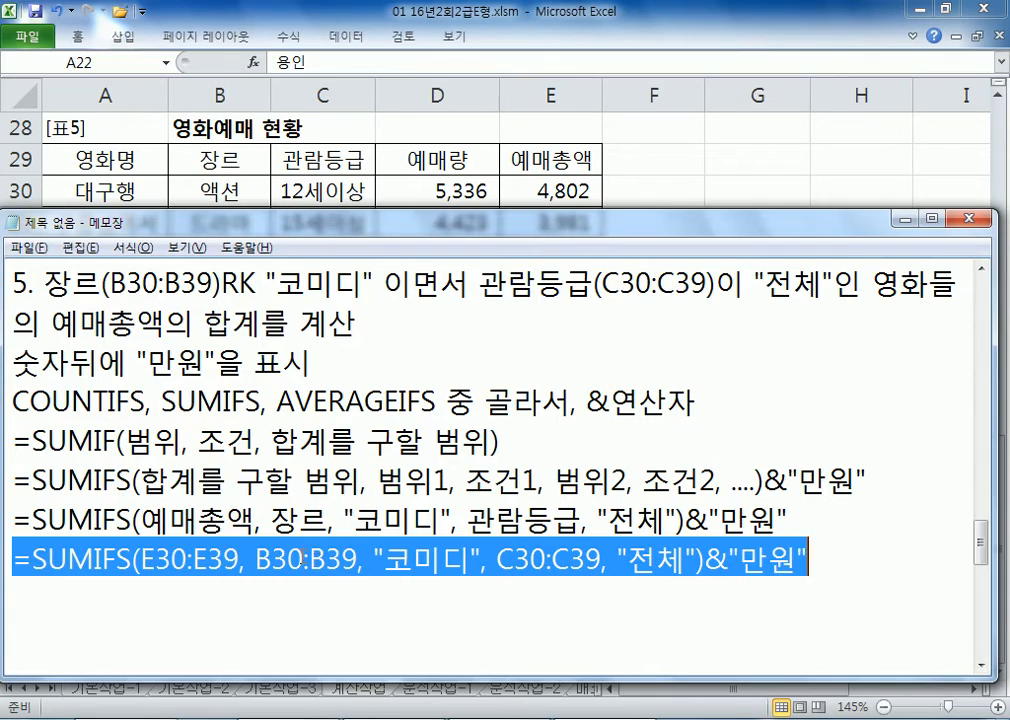
pyautogui.hotkey('ctrl', 'c')
pyautogui.hotkey('alt', 'Tab')
pyautogui.click(645, 474)
pyautogui.press('F2')
pyautogui.hotkey('ctrl', 'v')
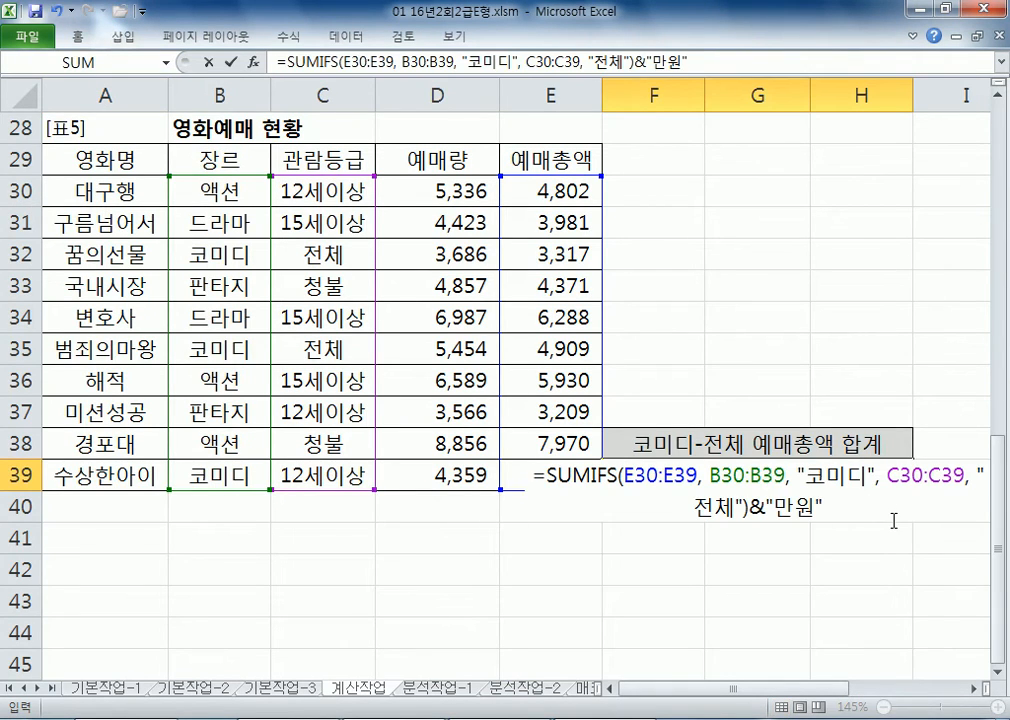
pyautogui.press('Return')
pyautogui.click(718, 477)
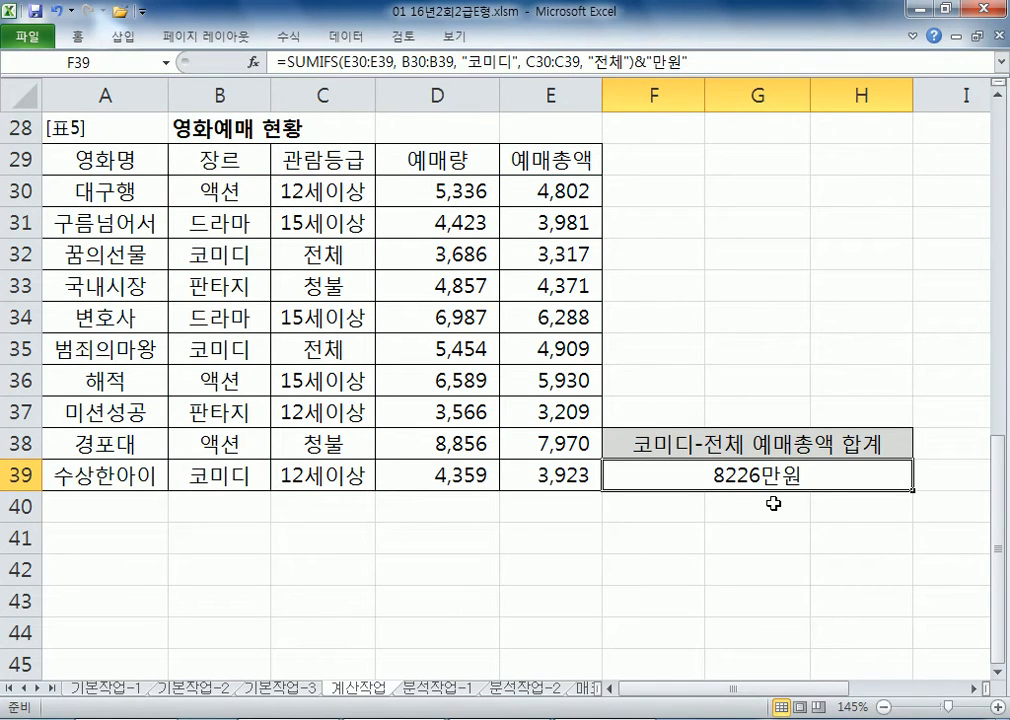
# Step: Check the F39 total against the 예매총액 values in E32 and E35 of the 코미디 movies rated 전체
pyautogui.click(208, 250)
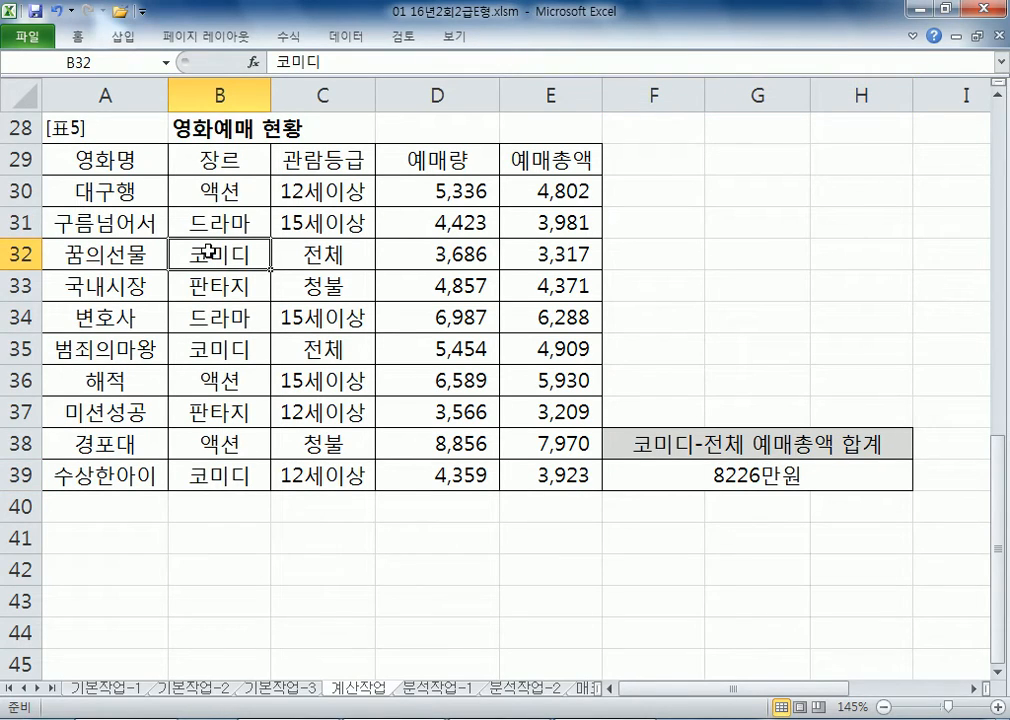
pyautogui.click(551, 254)
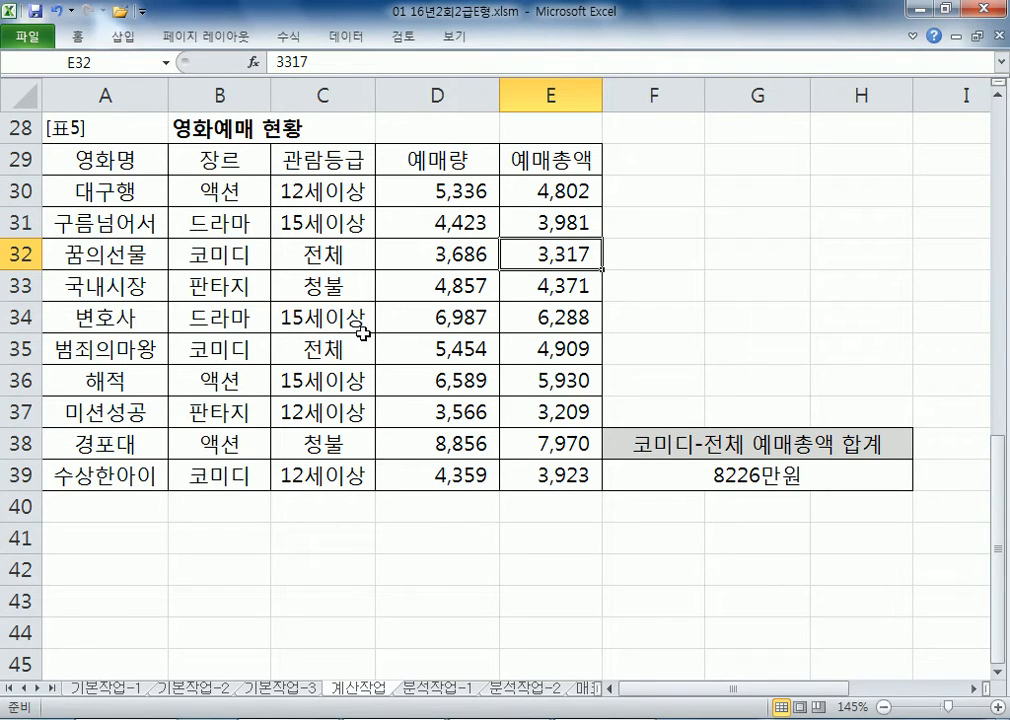
pyautogui.keyDown('ctrl'); pyautogui.click(541, 348); pyautogui.keyUp('ctrl')
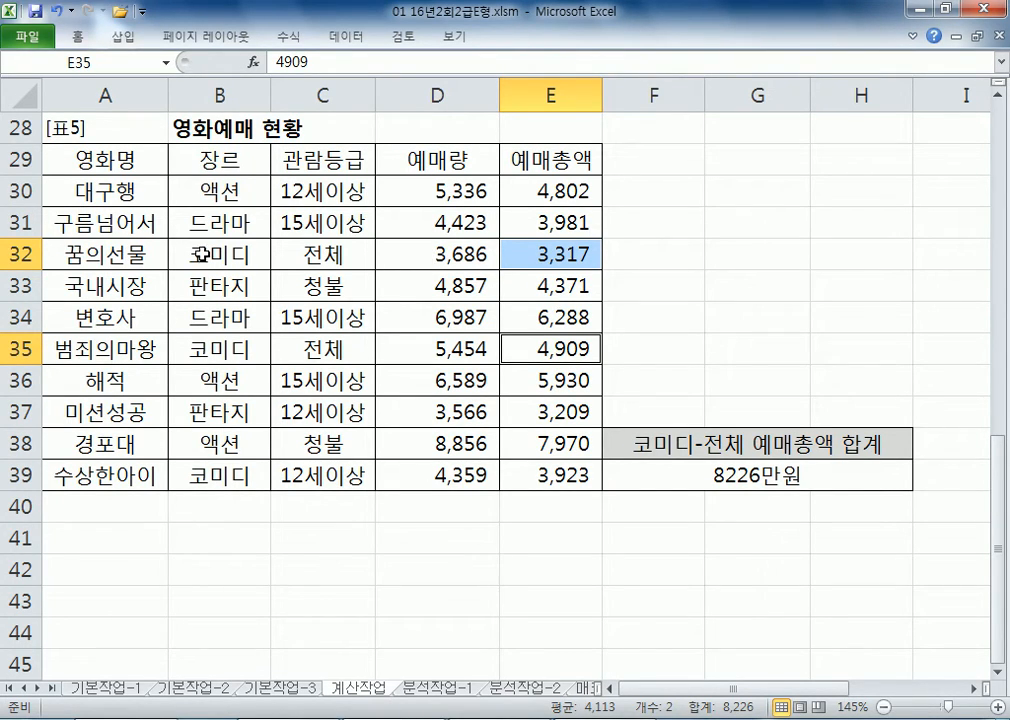
pyautogui.moveTo(193, 254); pyautogui.dragTo(531, 256)
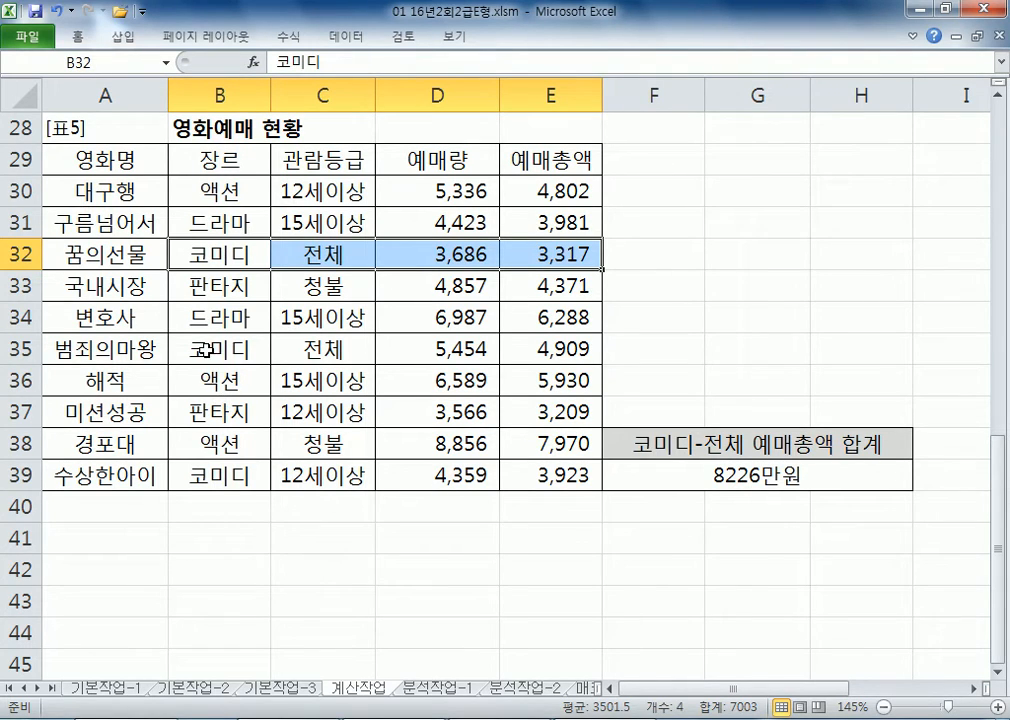
pyautogui.moveTo(219, 349); pyautogui.dragTo(516, 350)
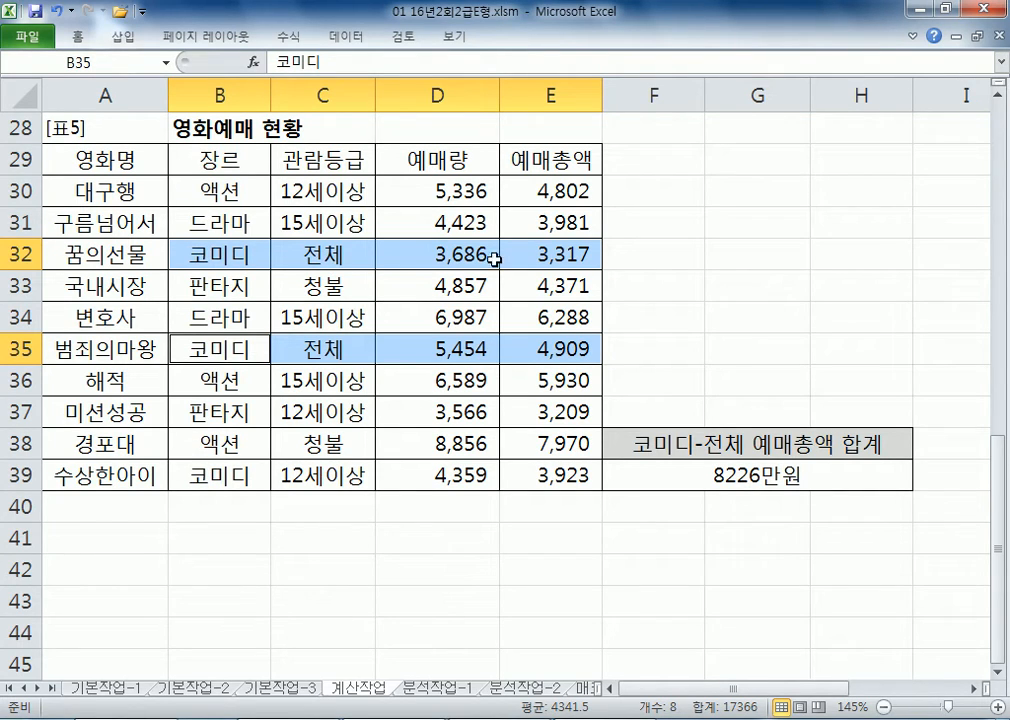
pyautogui.click(546, 252)
pyautogui.keyDown('ctrl'); pyautogui.click(535, 345); pyautogui.keyUp('ctrl')
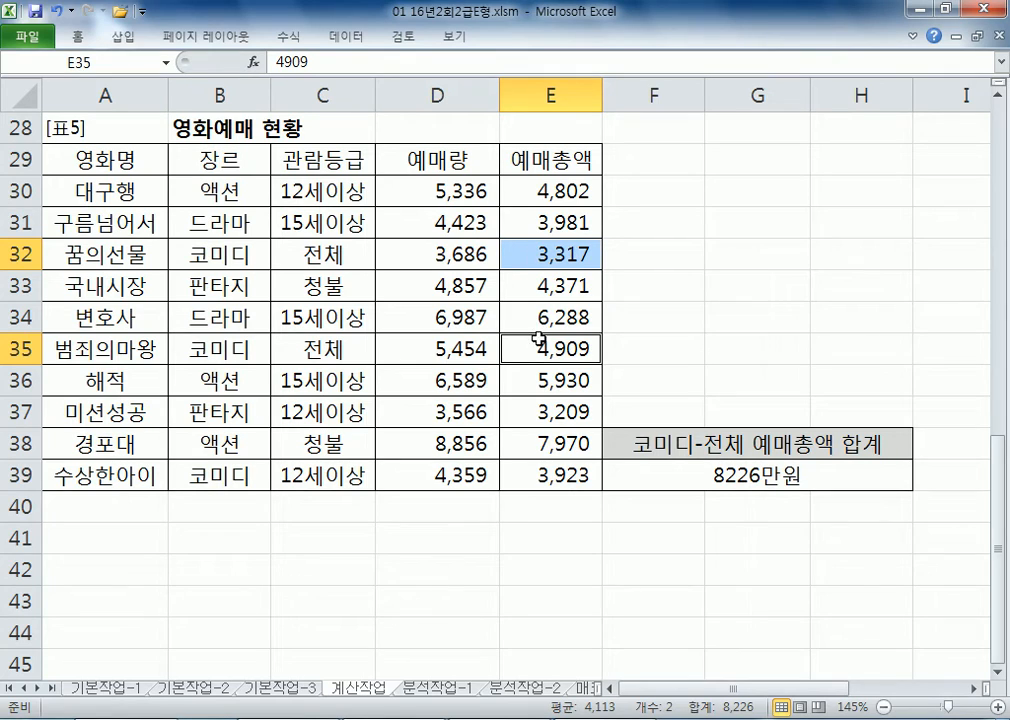
pyautogui.press('Return')
pyautogui.press('Return')
pyautogui.press('Return')
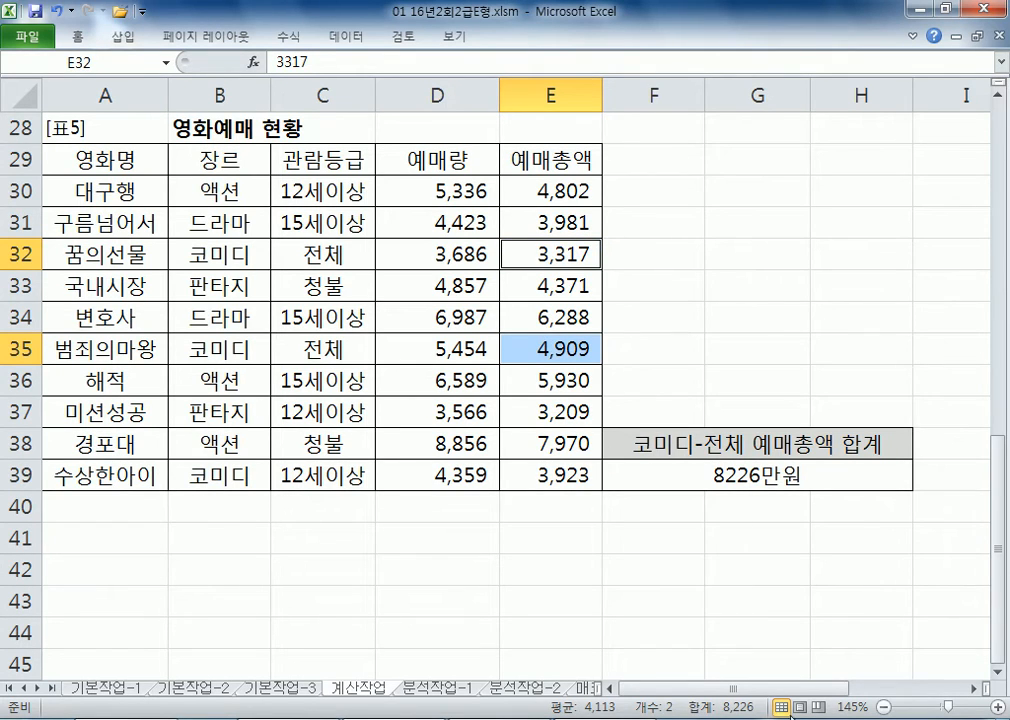
pyautogui.click(697, 478)
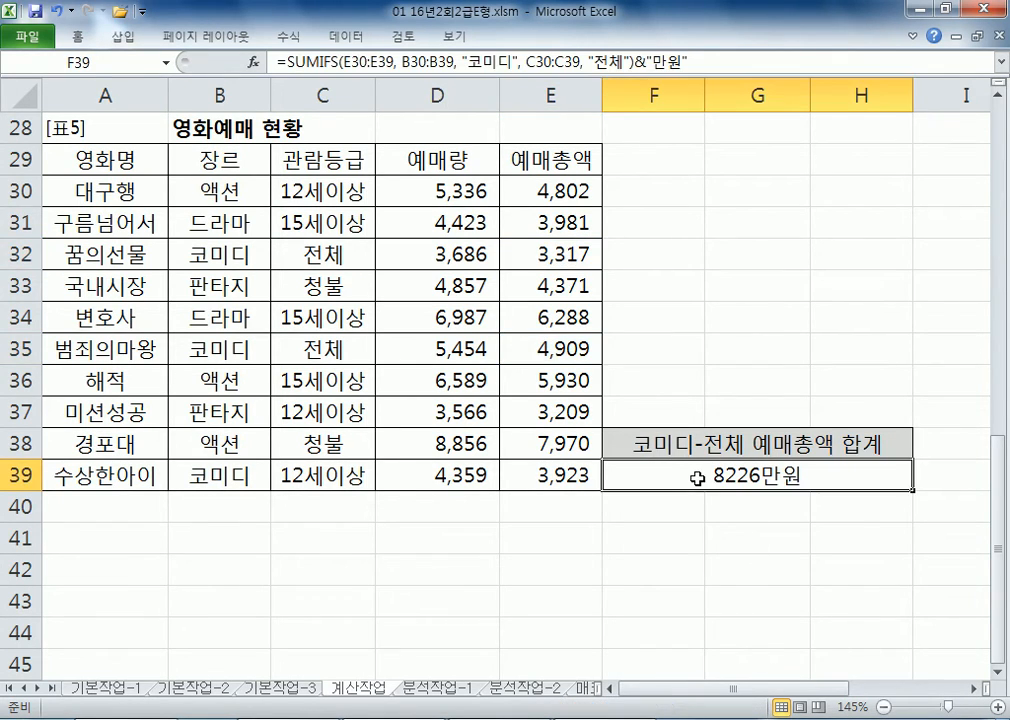
pyautogui.hotkey('alt', 'Tab')
pyautogui.click(554, 592)
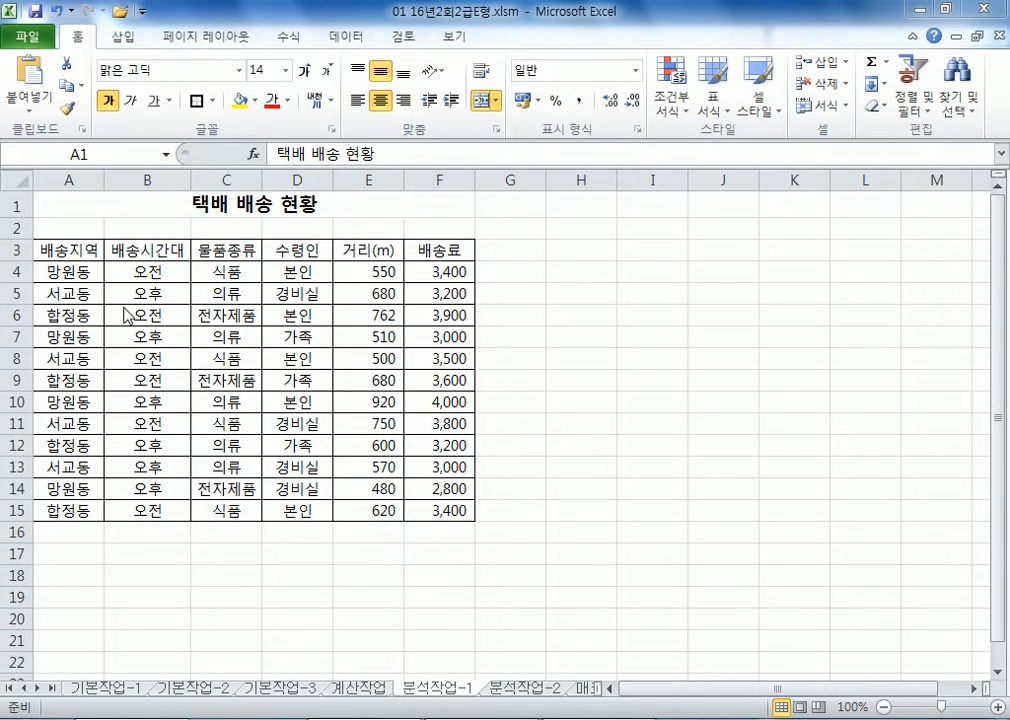
pyautogui.click(54, 208)
pyautogui.moveTo(63, 251); pyautogui.dragTo(415, 514)
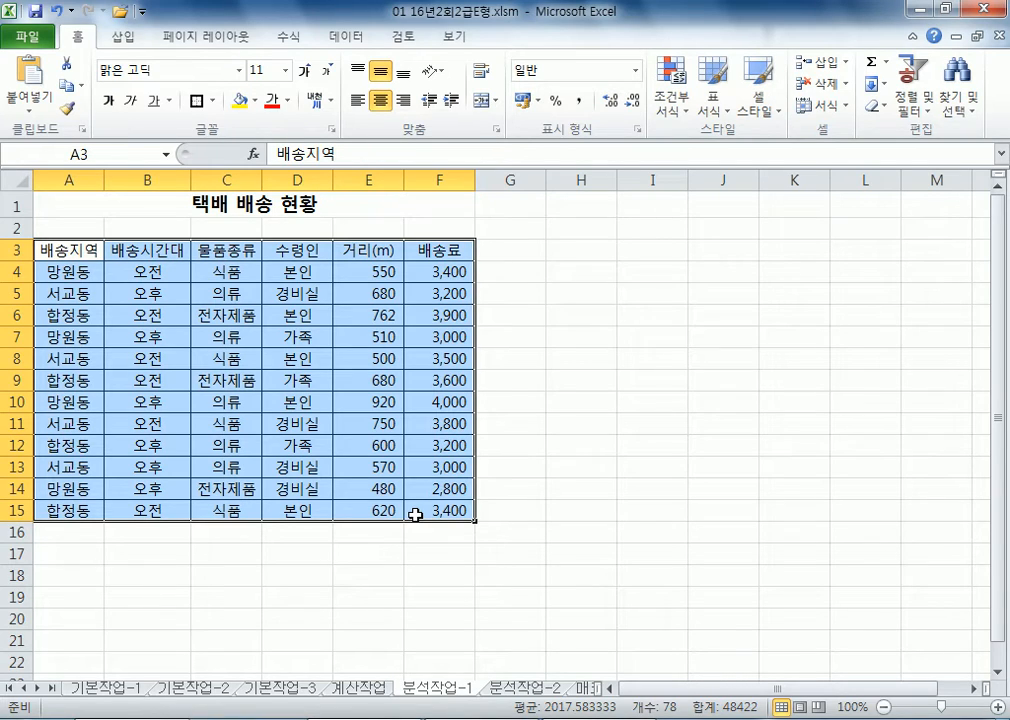
pyautogui.moveTo(83, 252); pyautogui.dragTo(428, 512)
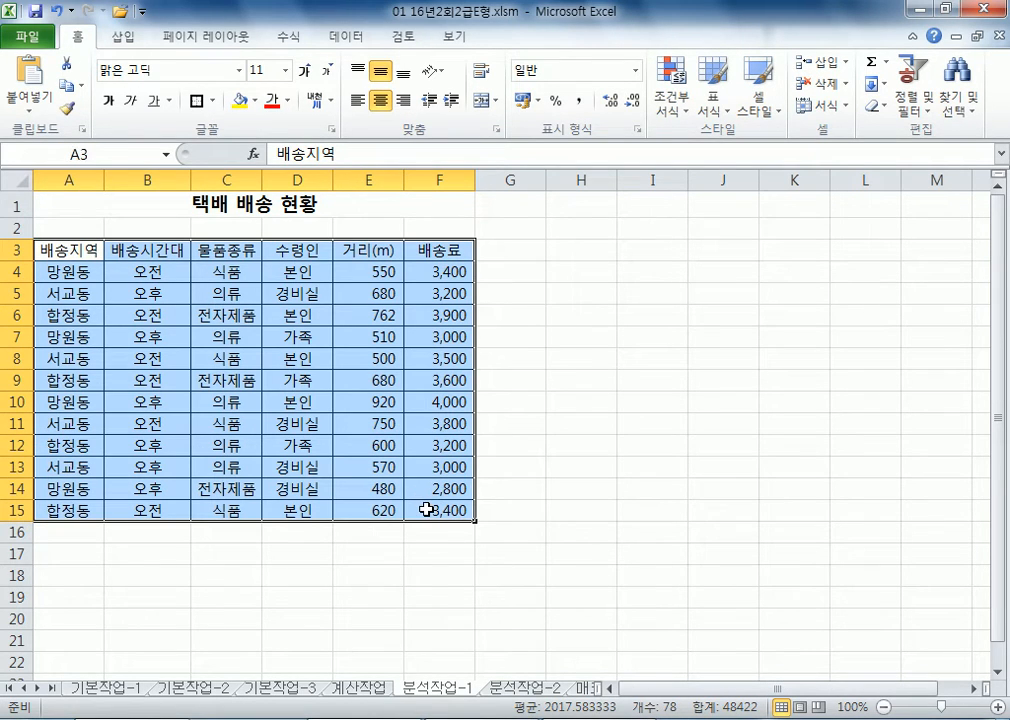
pyautogui.click(122, 42)
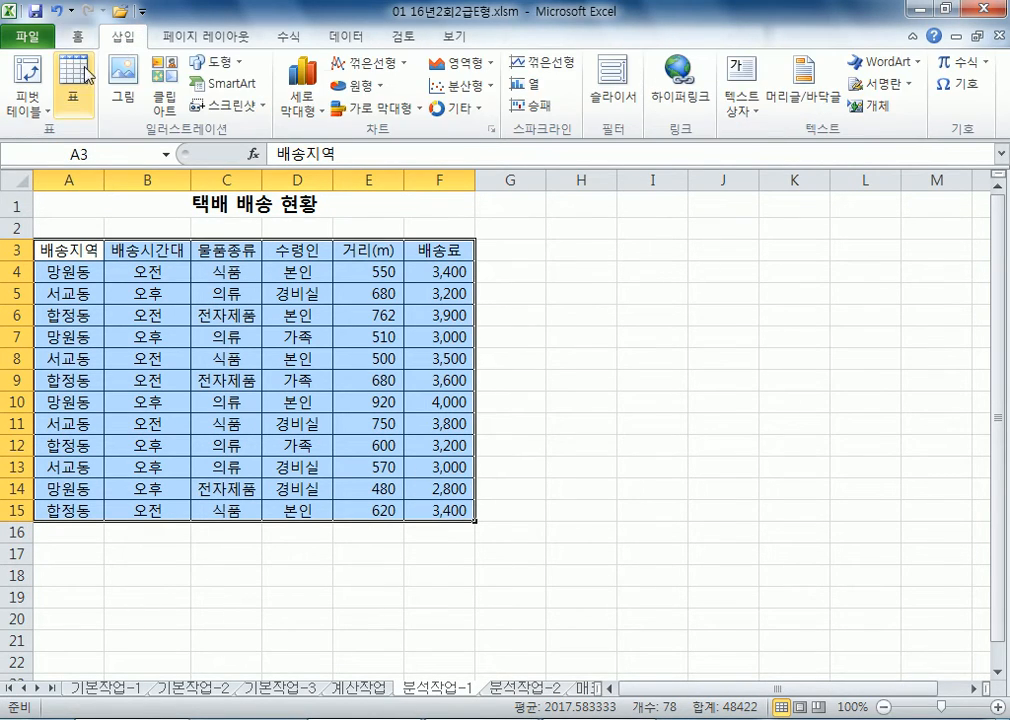
pyautogui.click(31, 104)
pyautogui.click(63, 133)
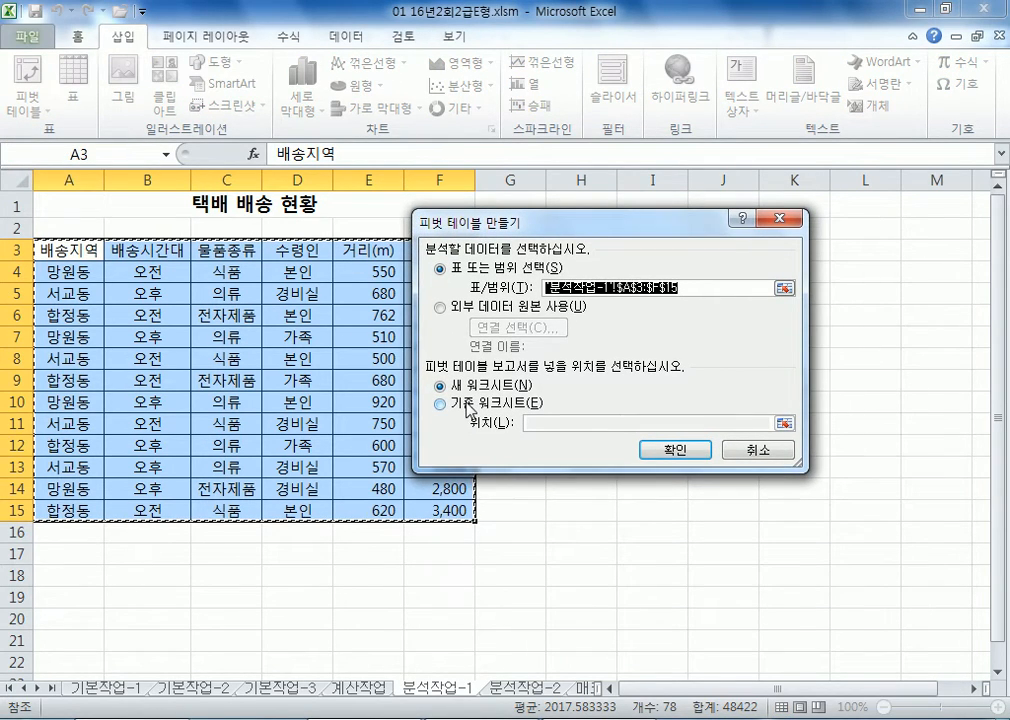
pyautogui.click(468, 410)
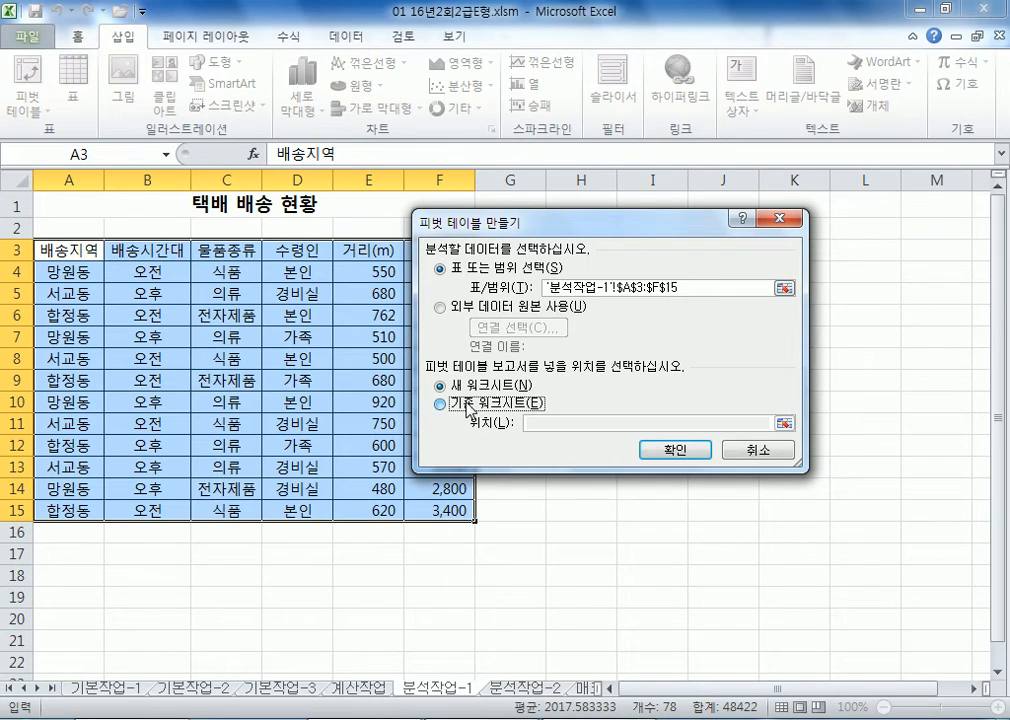
pyautogui.click(49, 641)
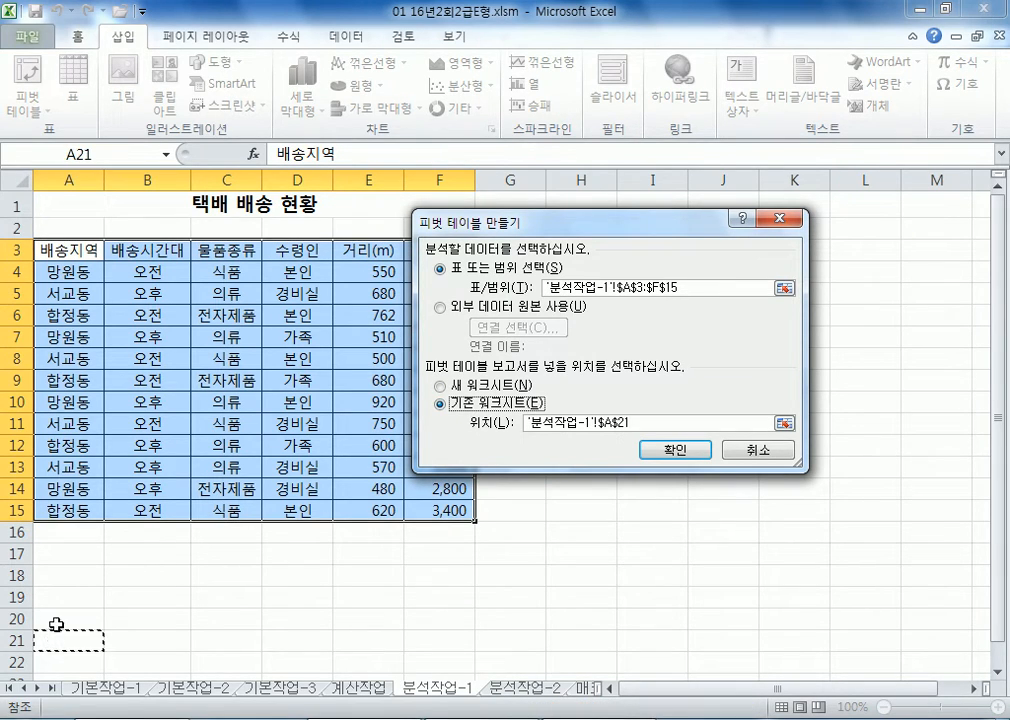
pyautogui.scroll(-3, 50, 560)
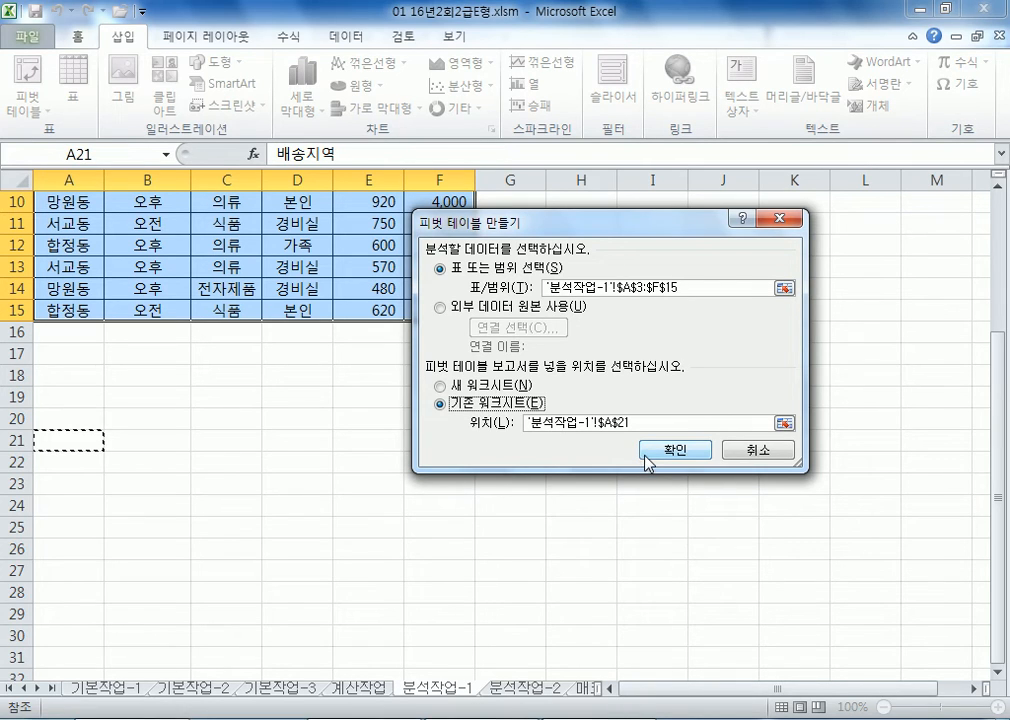
pyautogui.click(760, 450)
pyautogui.scroll(3, 277, 438)
pyautogui.moveTo(60, 252); pyautogui.dragTo(450, 510)
pyautogui.click(128, 342)
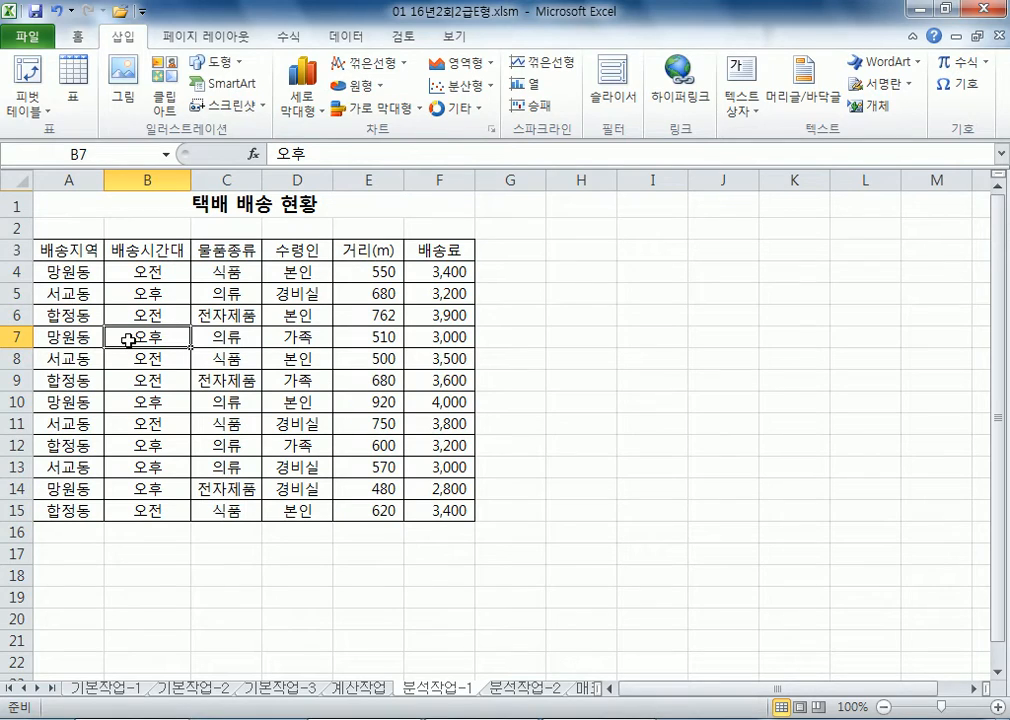
pyautogui.click(20, 204)
pyautogui.moveTo(18, 241); pyautogui.dragTo(15, 423)
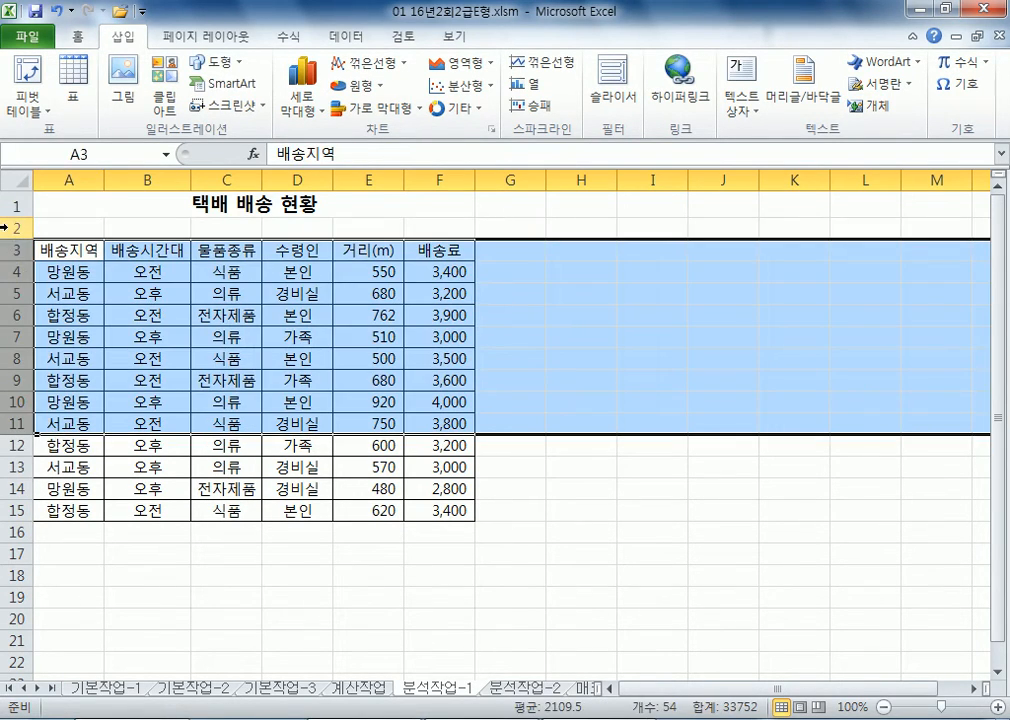
pyautogui.click(17, 227)
# Step: Create a pivot table from A3:F15 on sheet 분석작업-1, placed in the existing worksheet at cell A21
pyautogui.click(76, 249)
pyautogui.moveTo(76, 249); pyautogui.dragTo(435, 509)
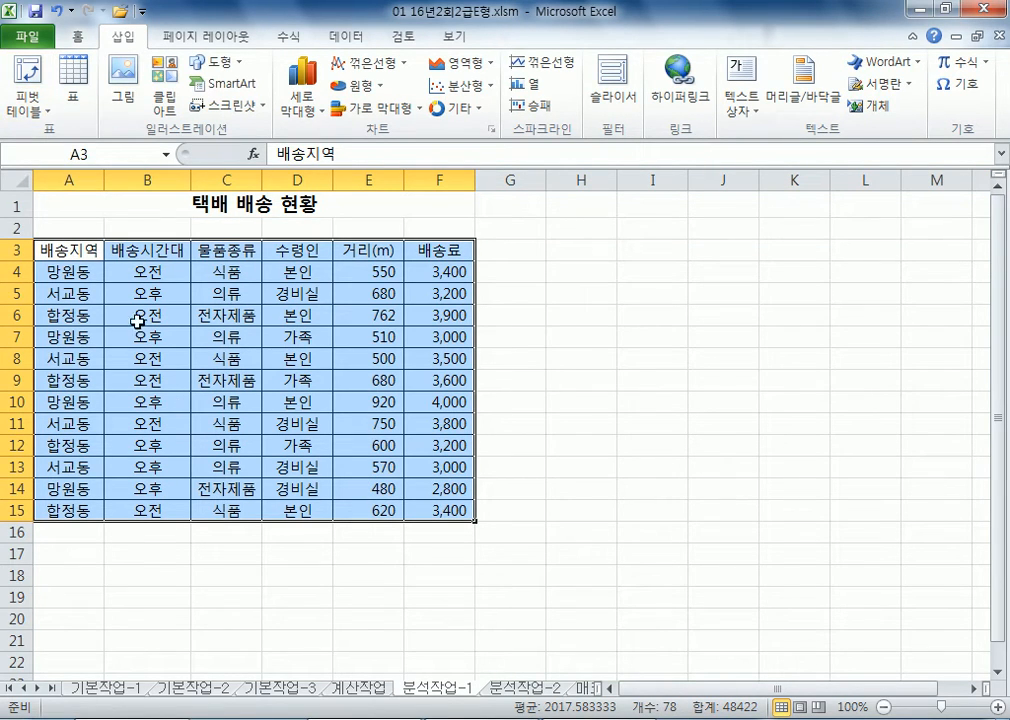
pyautogui.click(34, 110)
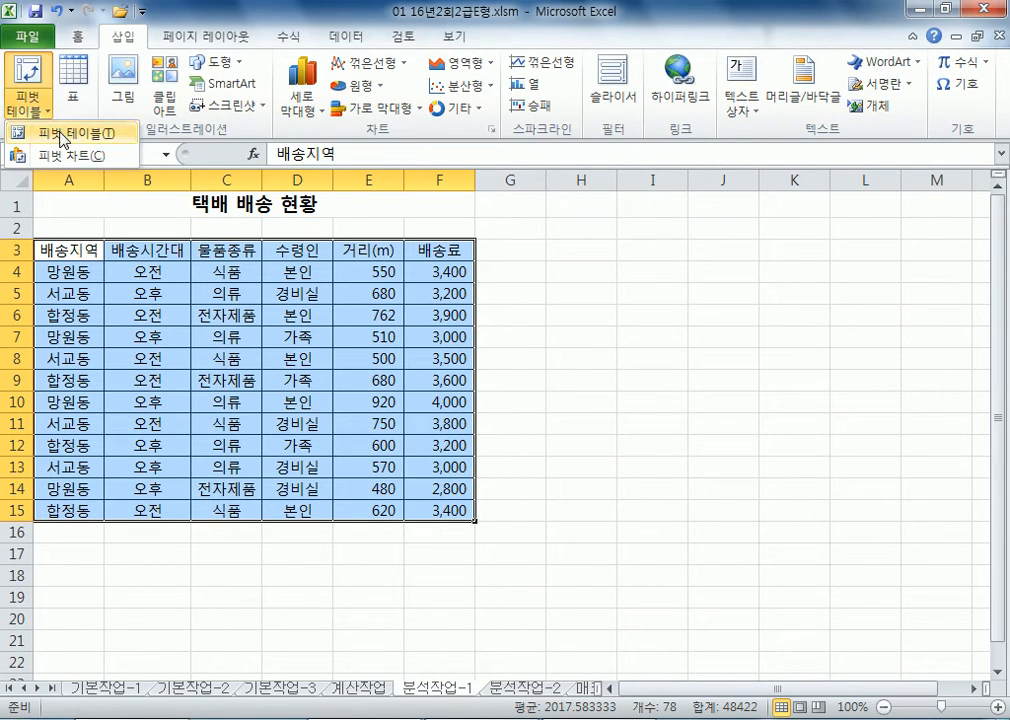
pyautogui.click(63, 133)
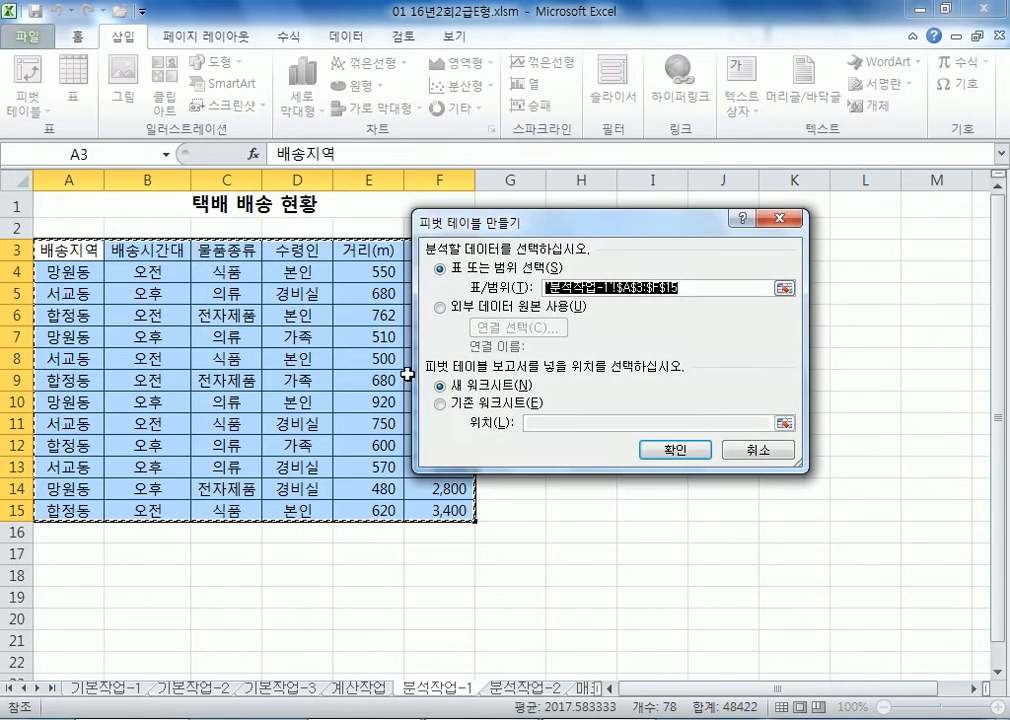
pyautogui.click(472, 405)
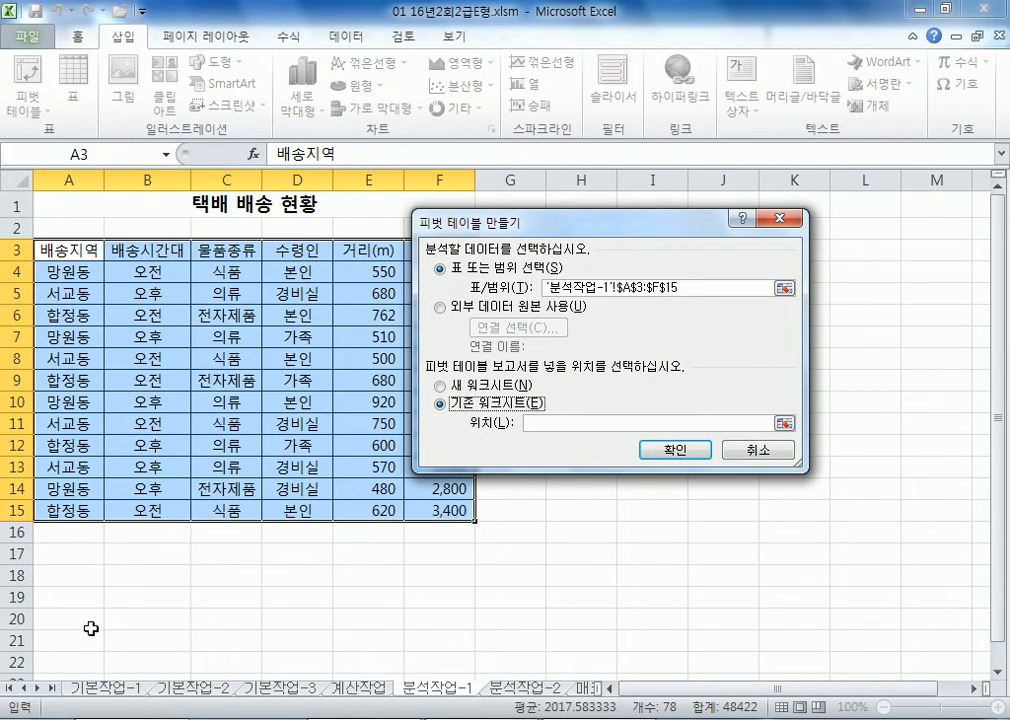
pyautogui.click(56, 646)
pyautogui.scroll(-4, 83, 415)
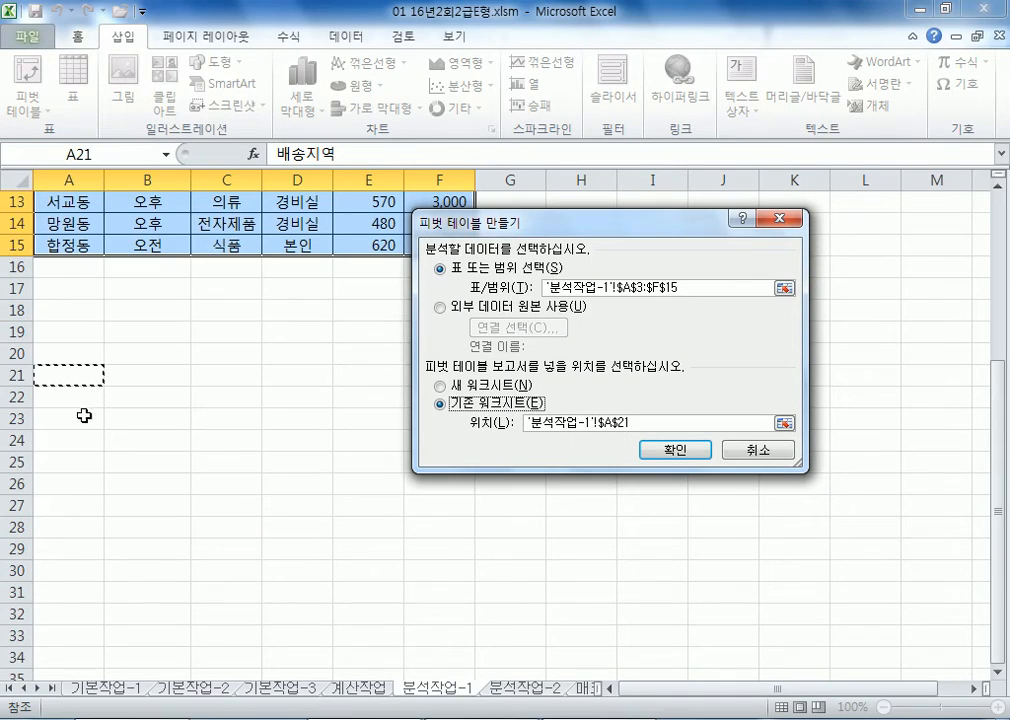
pyautogui.click(674, 449)
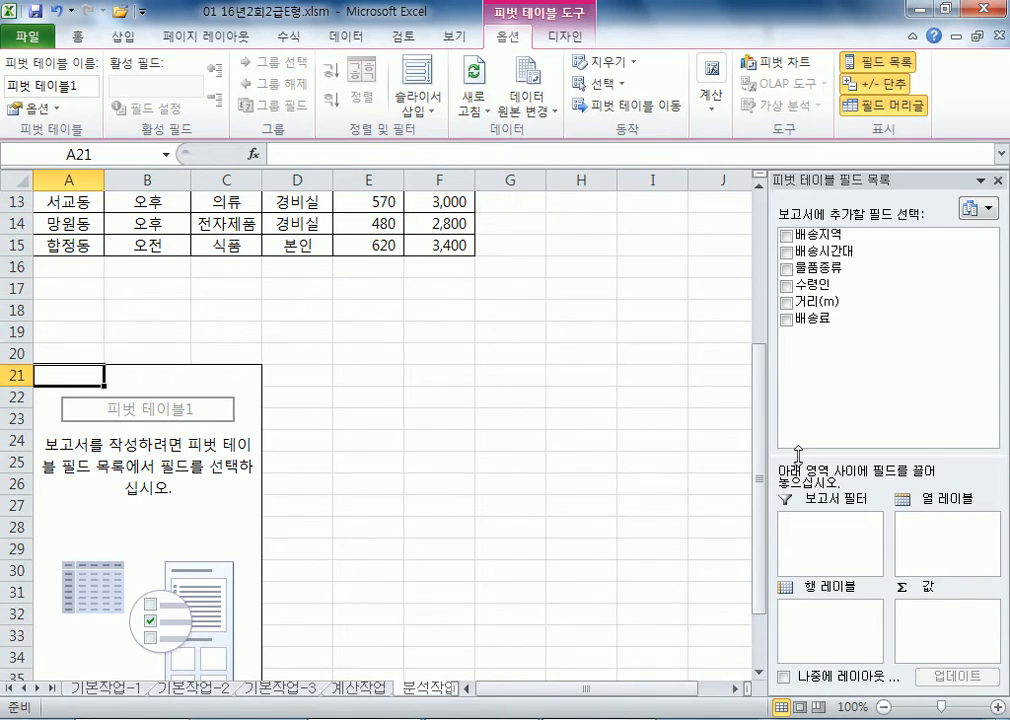
# Step: Lay out the pivot fields with 배송시간대 as report filter, 배송지역 as row labels and 물품종류 as column labels
pyautogui.moveTo(774, 456); pyautogui.dragTo(786, 226)
pyautogui.moveTo(800, 180); pyautogui.dragTo(445, 133)
pyautogui.moveTo(499, 561); pyautogui.dragTo(500, 539)
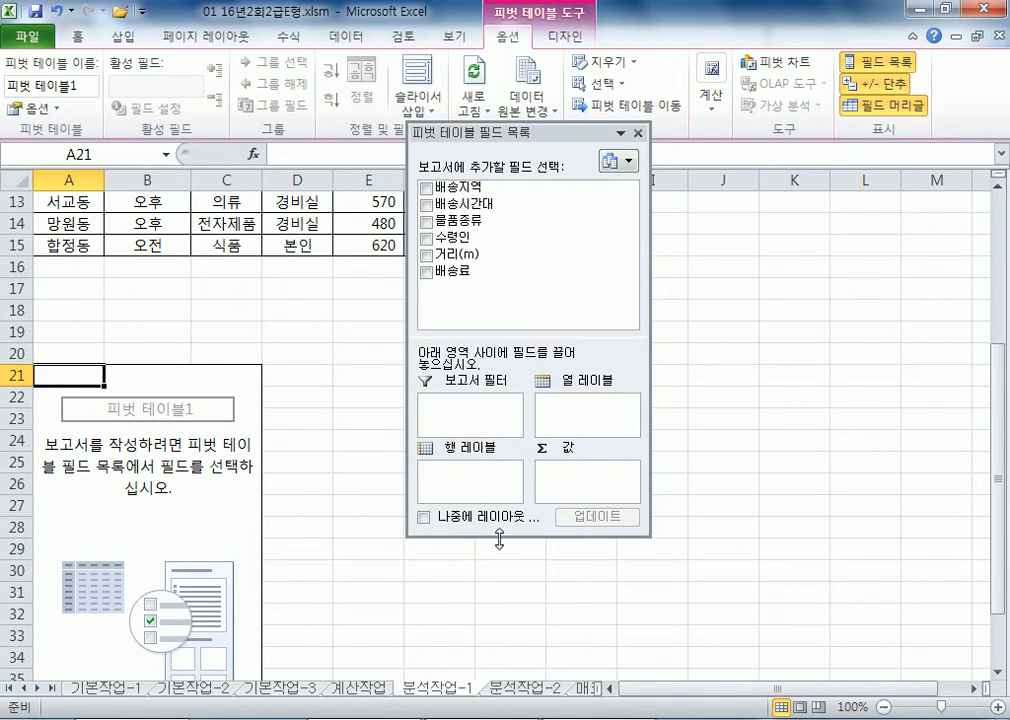
pyautogui.moveTo(483, 337); pyautogui.dragTo(485, 300)
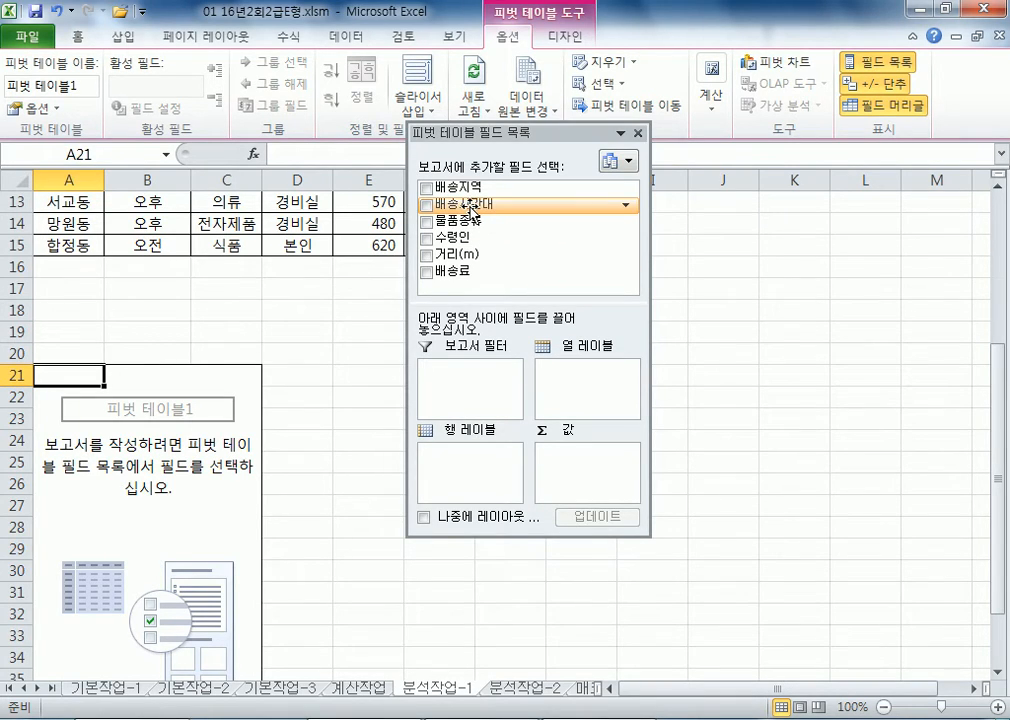
pyautogui.moveTo(470, 205); pyautogui.dragTo(476, 399)
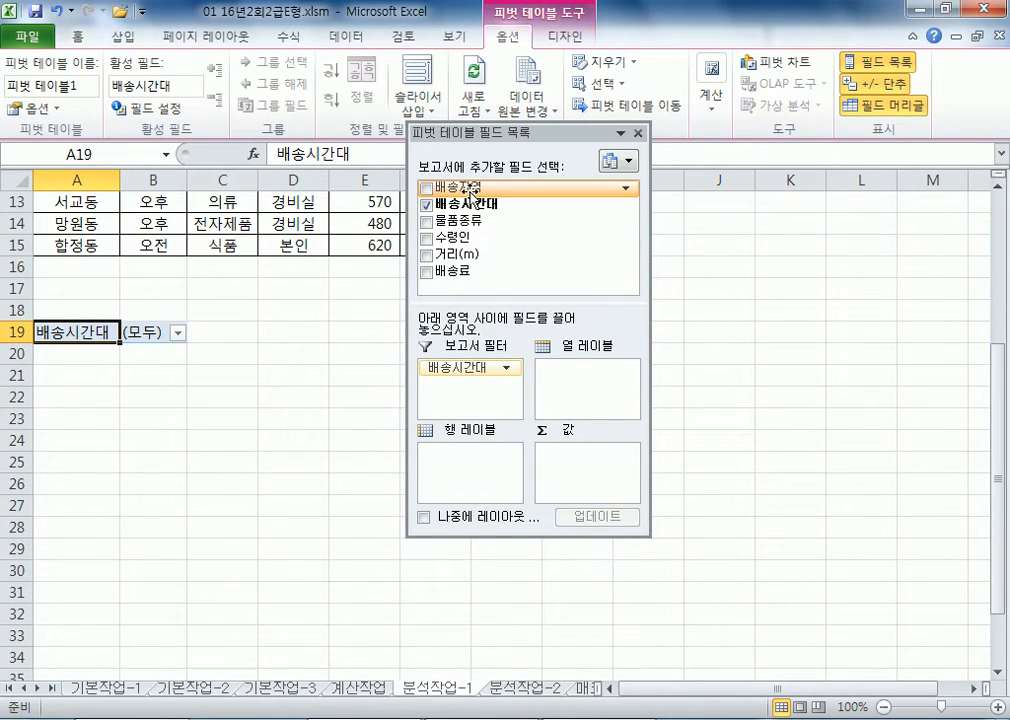
pyautogui.moveTo(470, 188); pyautogui.dragTo(478, 470)
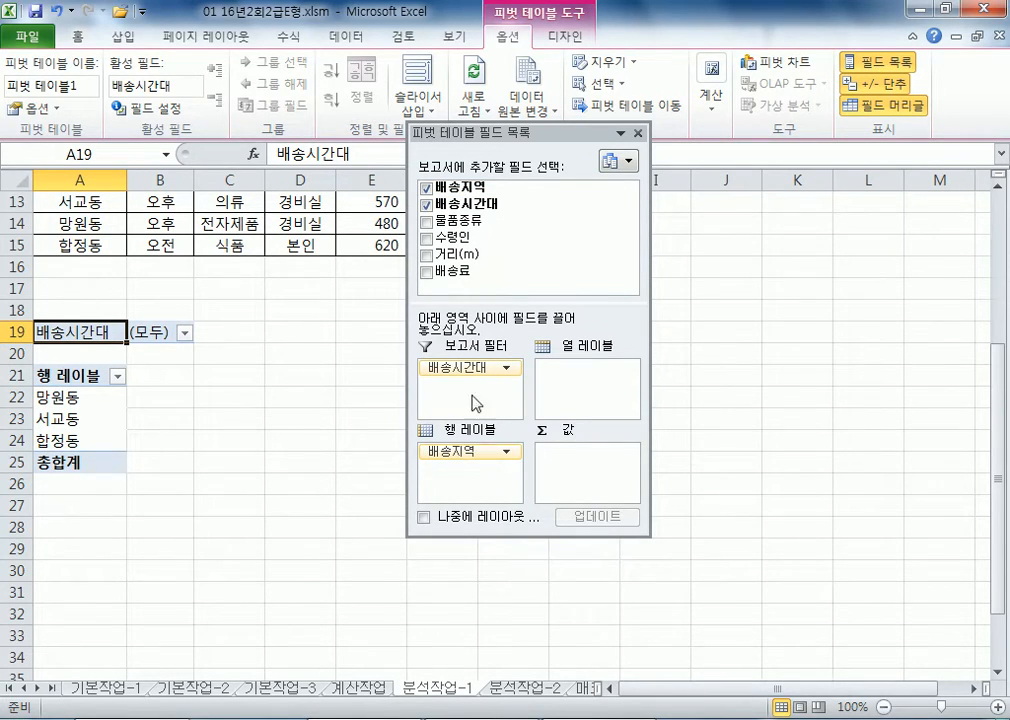
pyautogui.moveTo(455, 221); pyautogui.dragTo(575, 398)
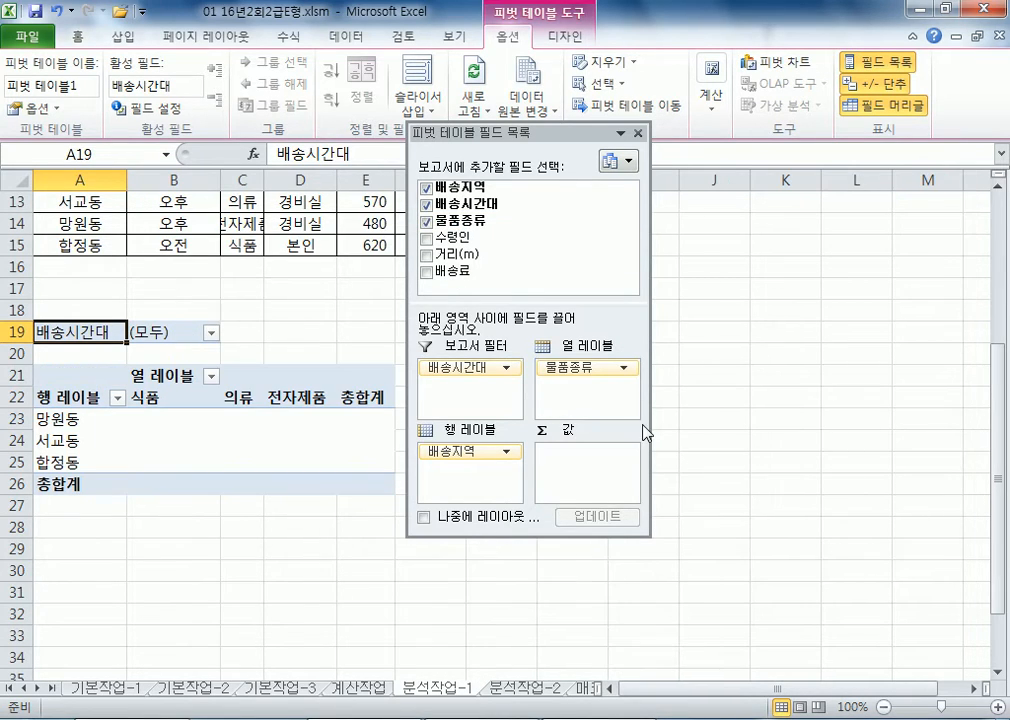
# Step: Add 거리(m) and 배송료 to the pivot table's values area, in that order
pyautogui.moveTo(649, 424); pyautogui.dragTo(727, 426)
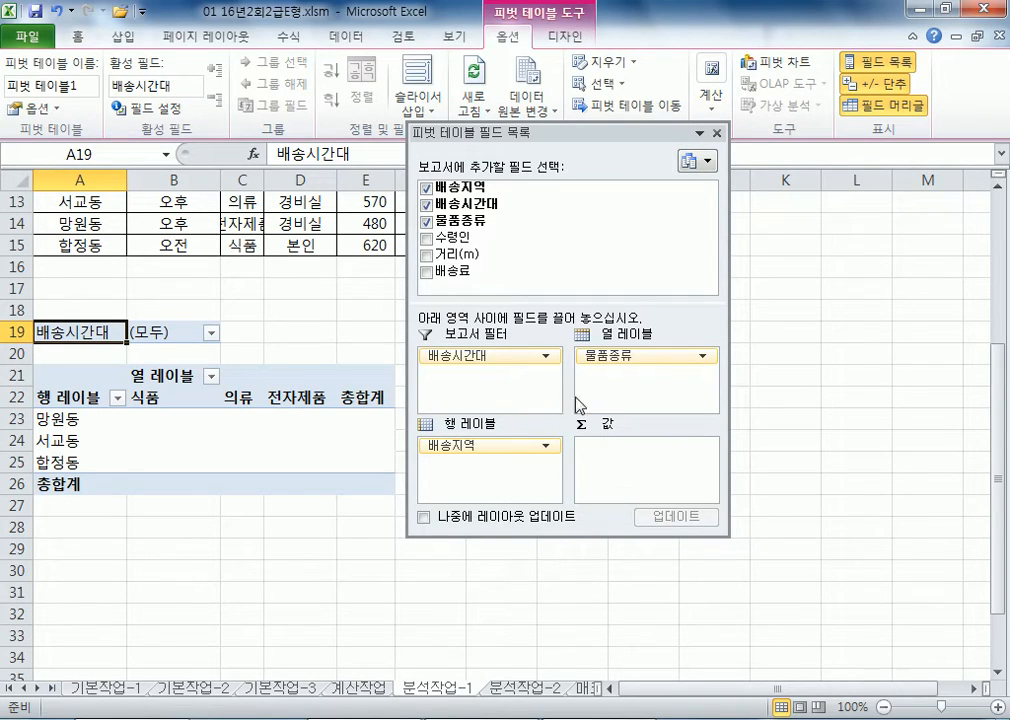
pyautogui.moveTo(462, 254); pyautogui.dragTo(634, 480)
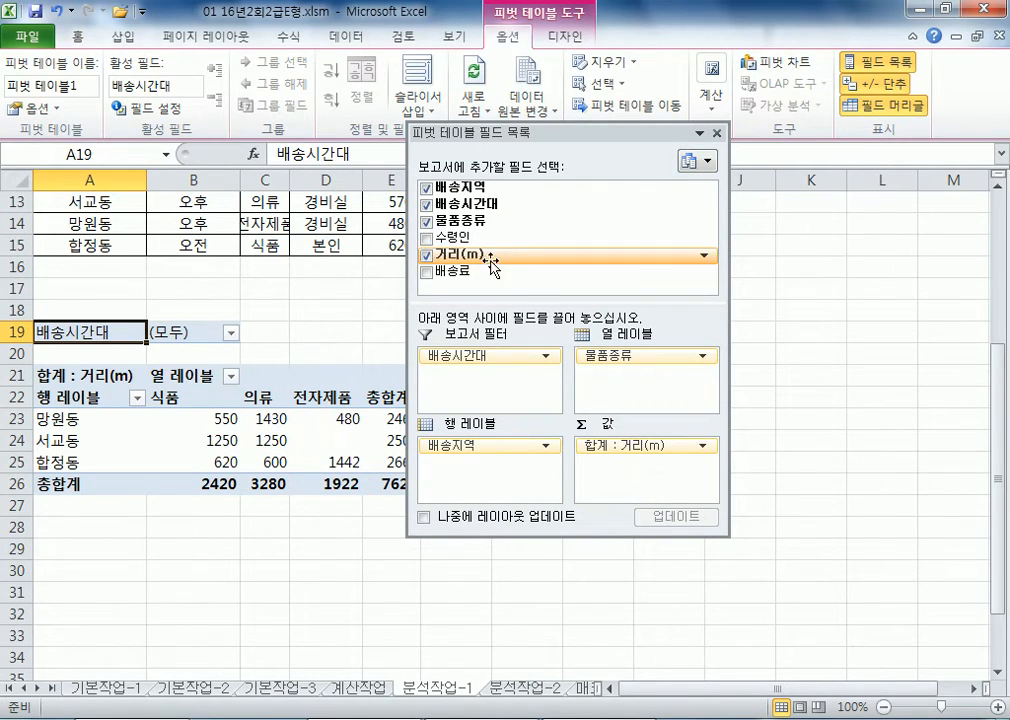
pyautogui.moveTo(470, 271); pyautogui.dragTo(633, 493)
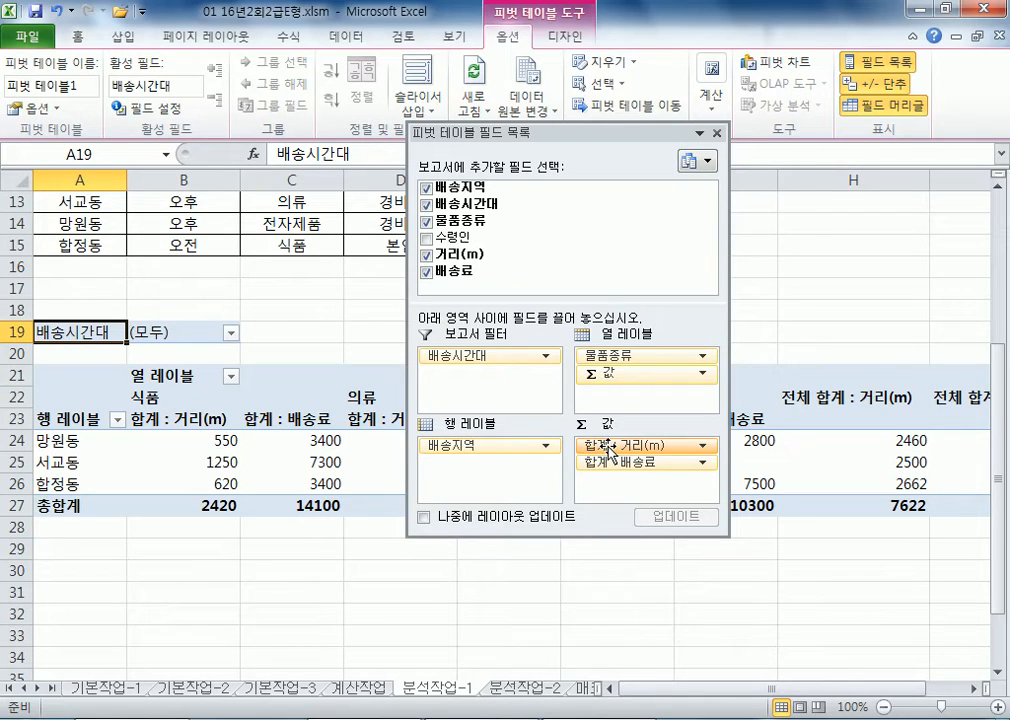
# Step: Summarize the 거리(m) values by 평균 and the 배송료 values by 최대값
pyautogui.click(705, 452)
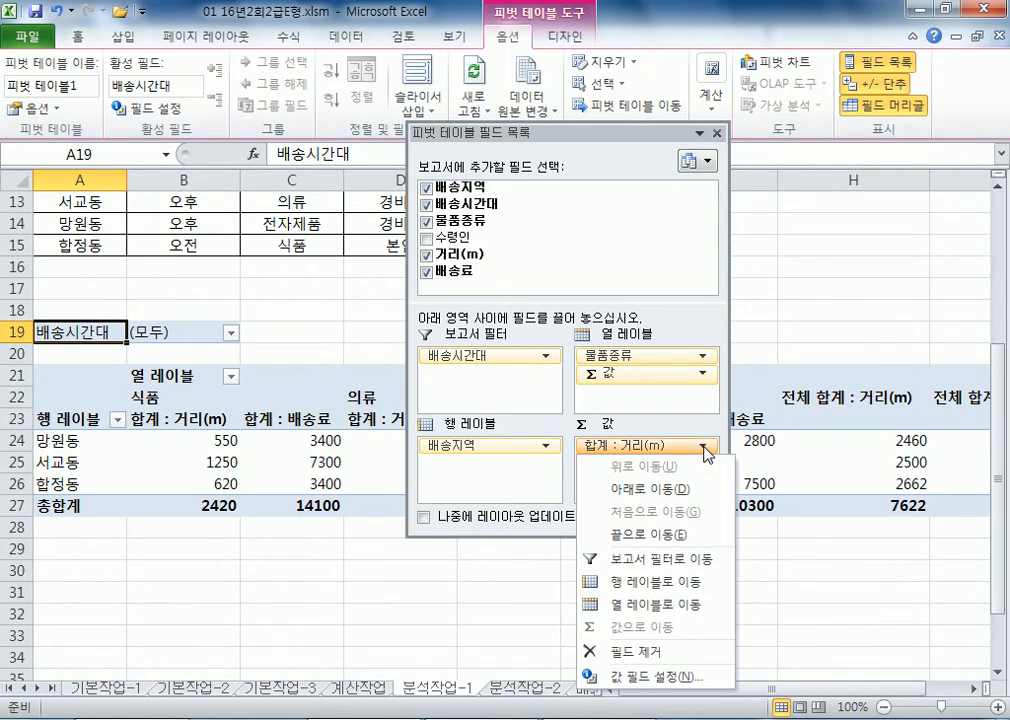
pyautogui.click(640, 678)
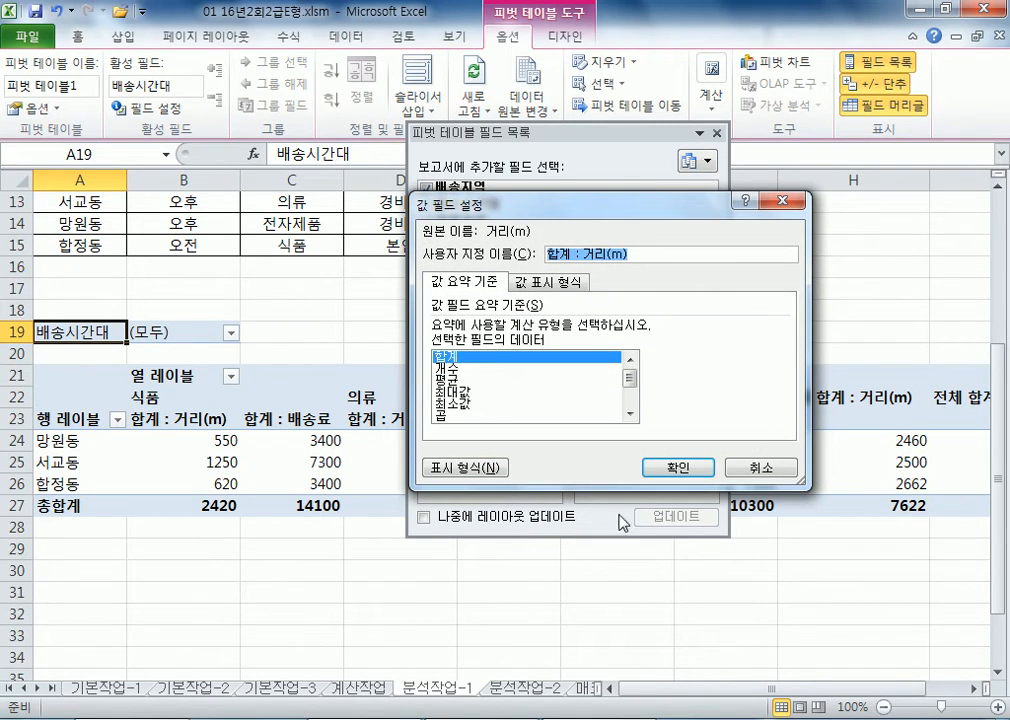
pyautogui.click(520, 380)
pyautogui.click(676, 468)
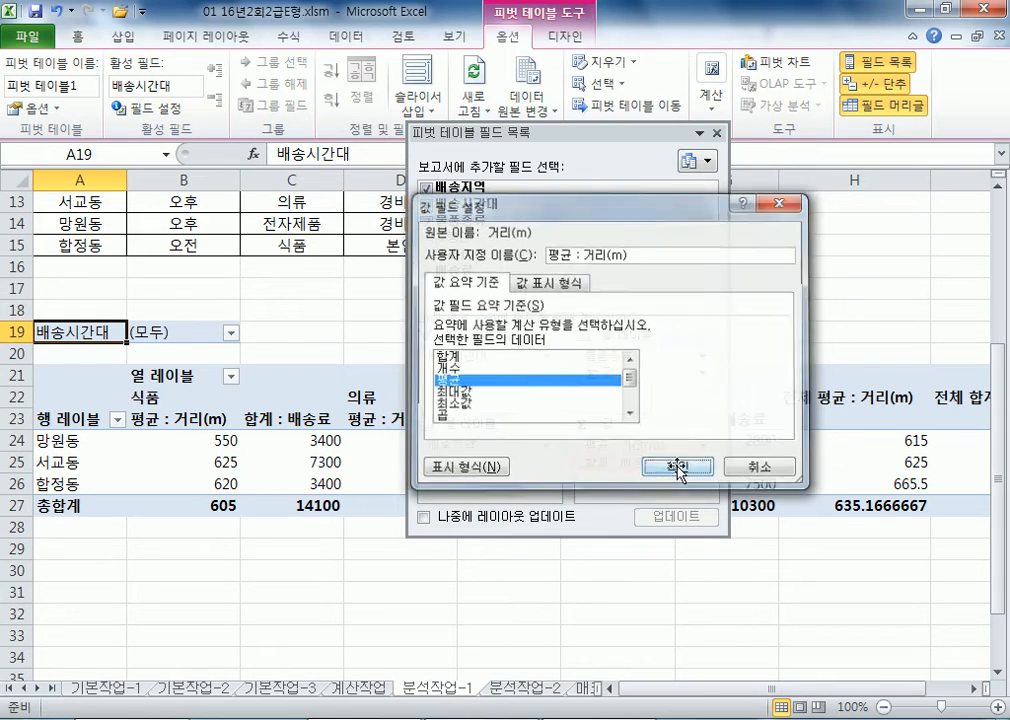
pyautogui.click(637, 463)
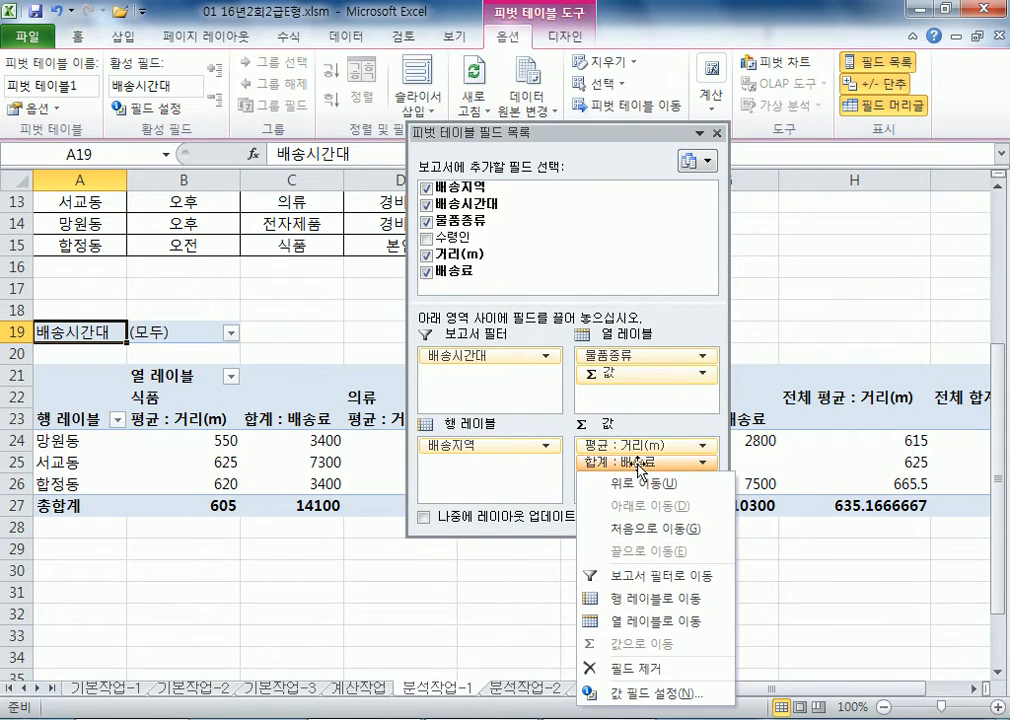
pyautogui.click(645, 692)
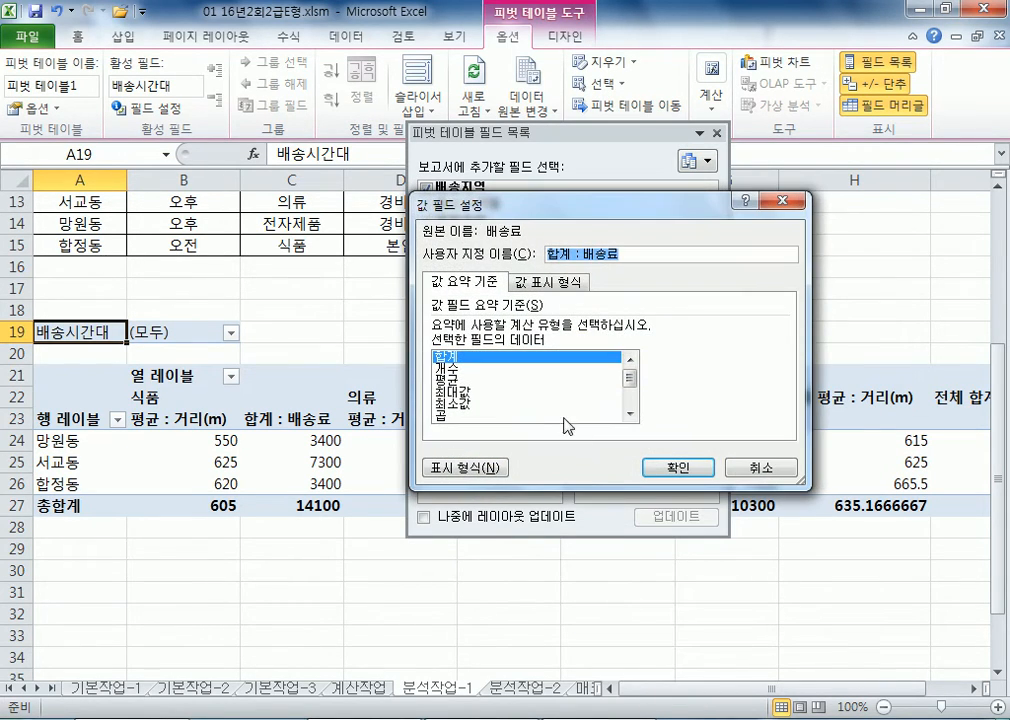
pyautogui.click(473, 392)
pyautogui.click(676, 468)
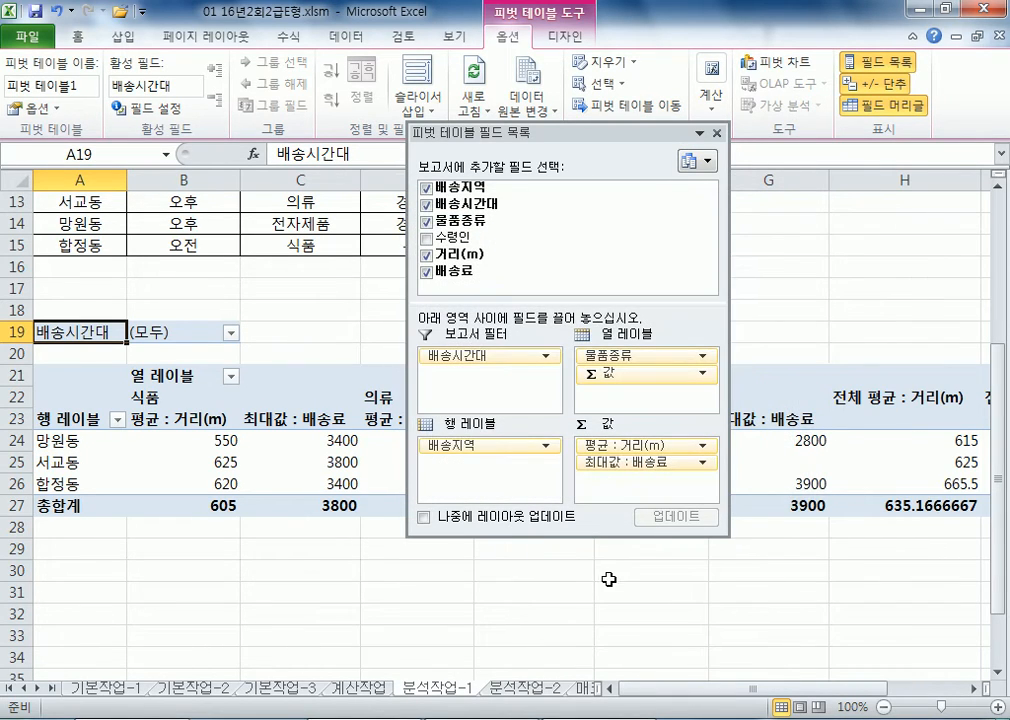
# Step: Move the Σ 값 field from the column labels to the row labels, below 배송지역
pyautogui.click(618, 376)
pyautogui.click(621, 378)
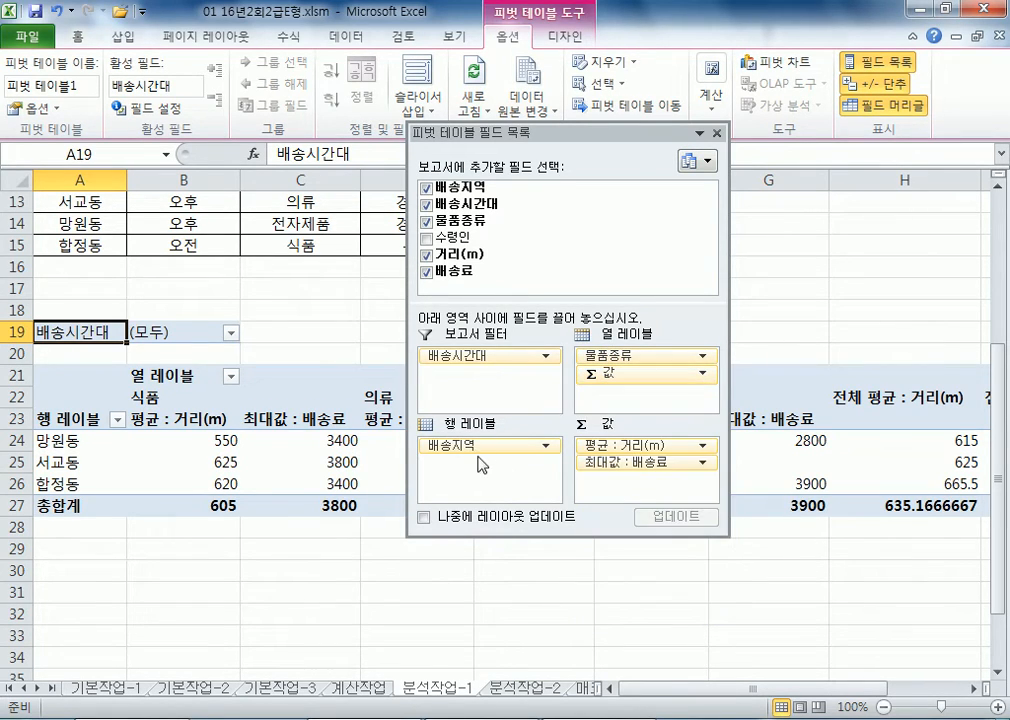
pyautogui.moveTo(621, 378); pyautogui.dragTo(497, 482)
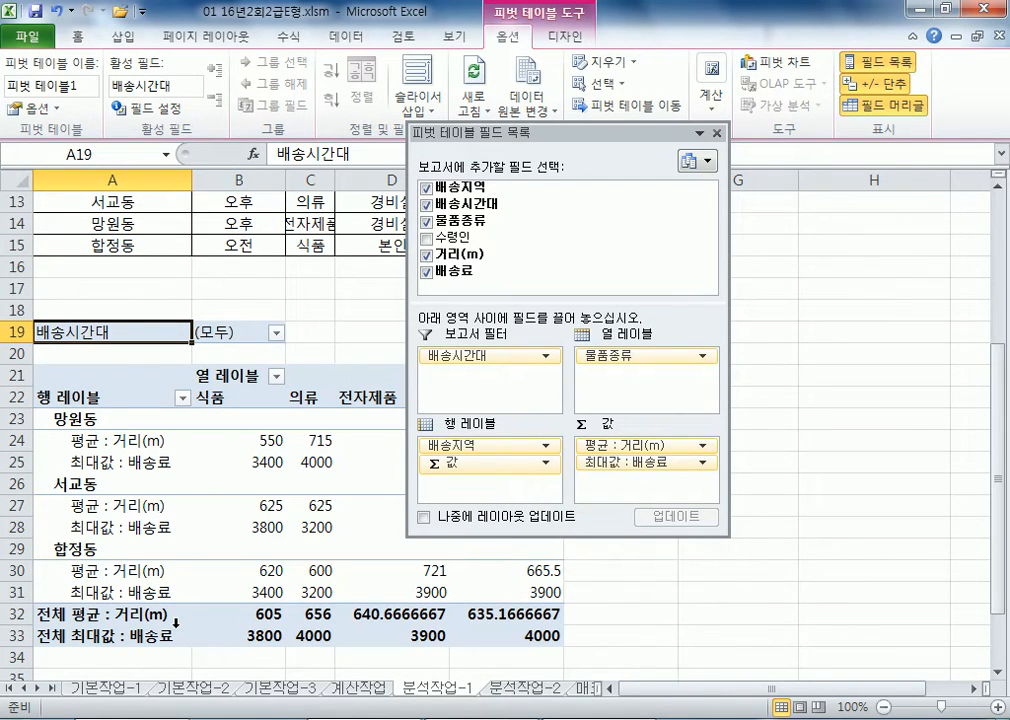
pyautogui.moveTo(507, 463); pyautogui.dragTo(640, 400)
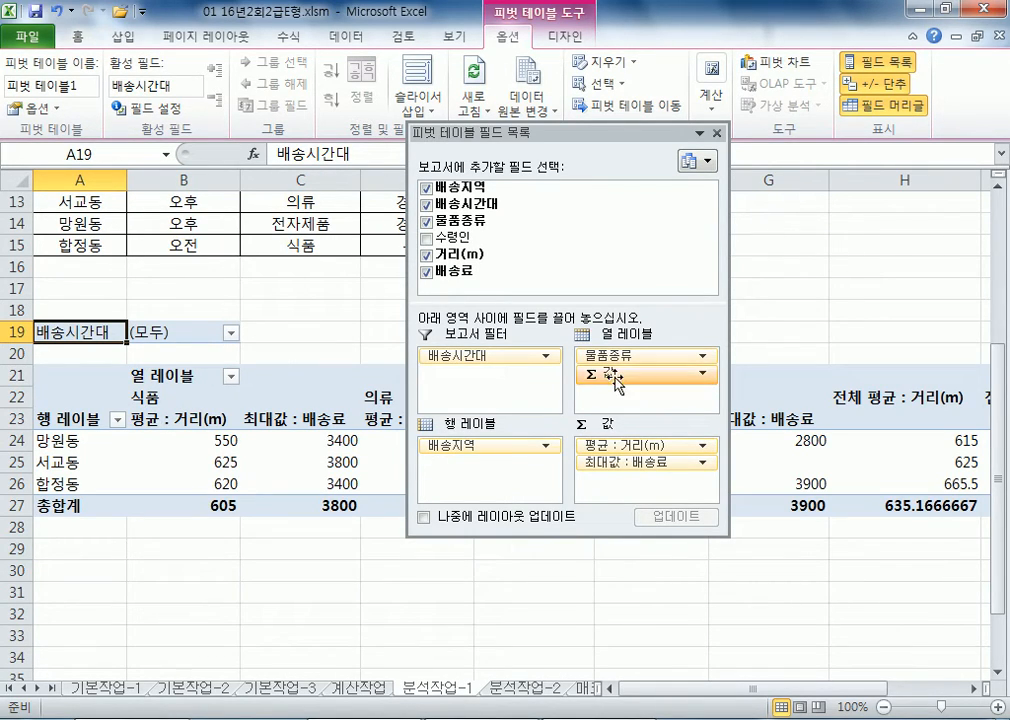
pyautogui.moveTo(617, 381); pyautogui.dragTo(478, 468)
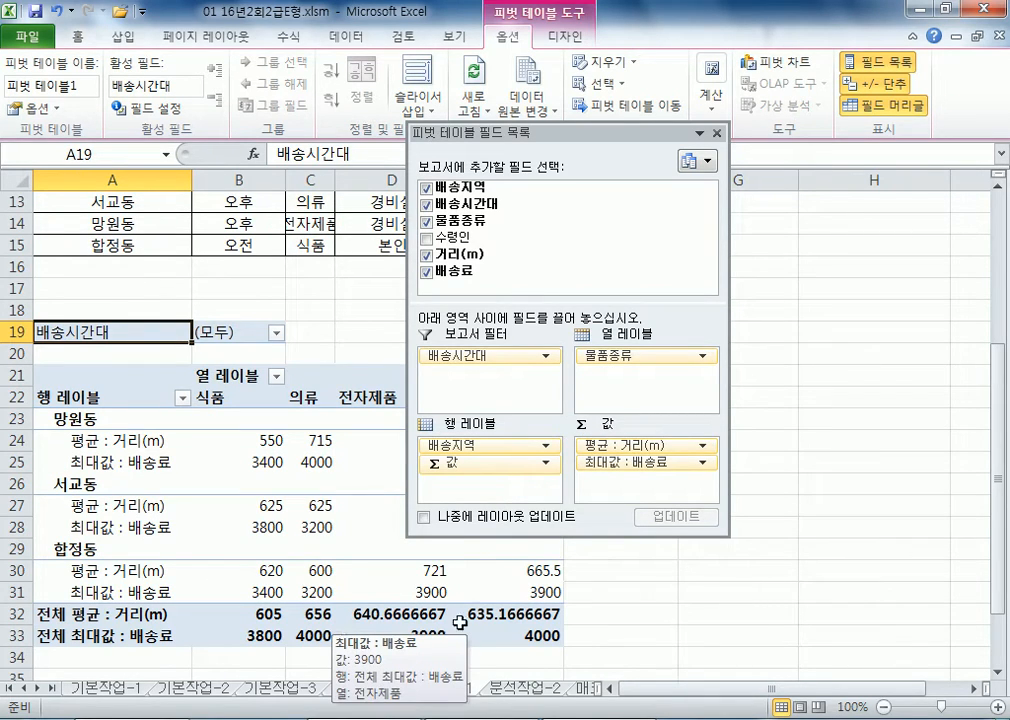
pyautogui.moveTo(555, 134); pyautogui.dragTo(980, 175)
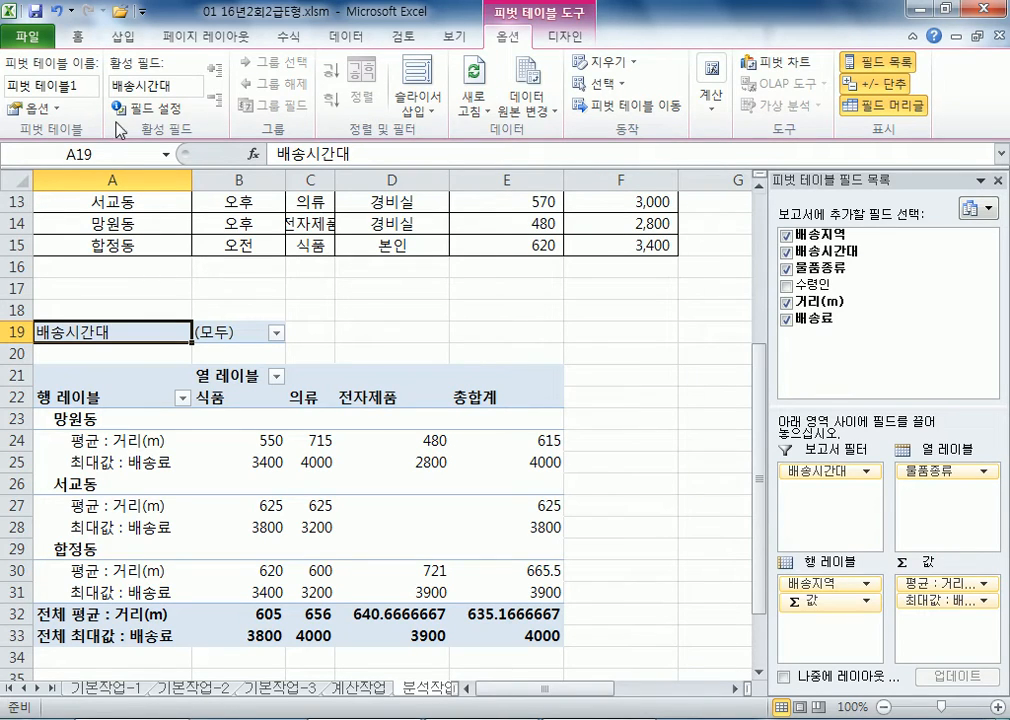
# Step: Turn off 열 총합계 표시 in the pivot table options, keeping 행 총합계 표시 on
pyautogui.click(38, 108)
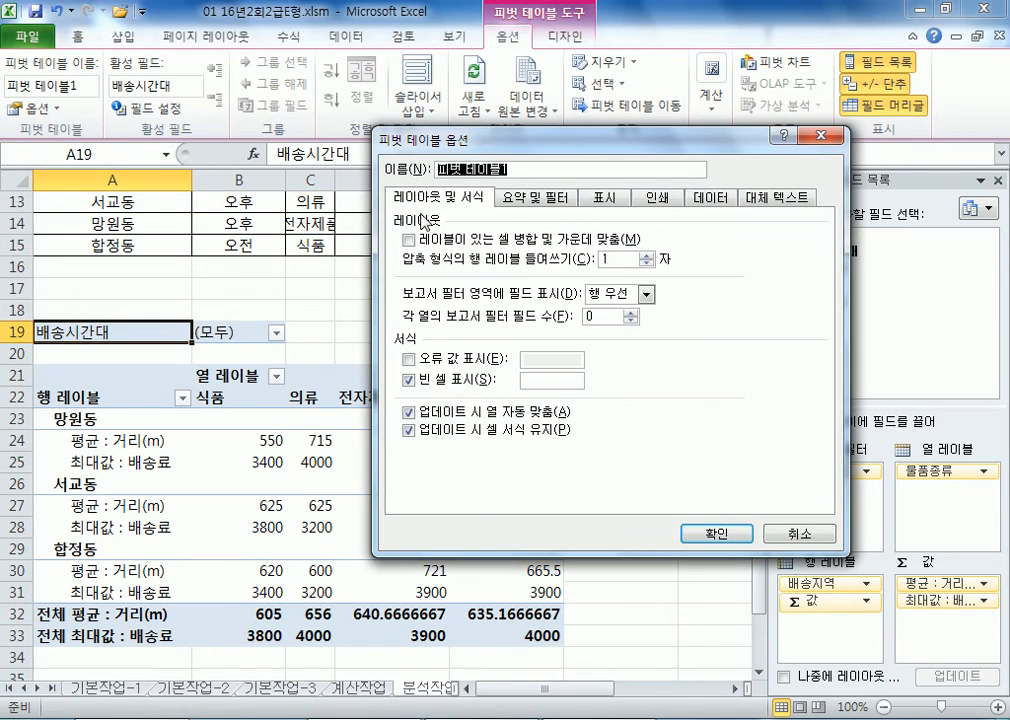
pyautogui.click(540, 205)
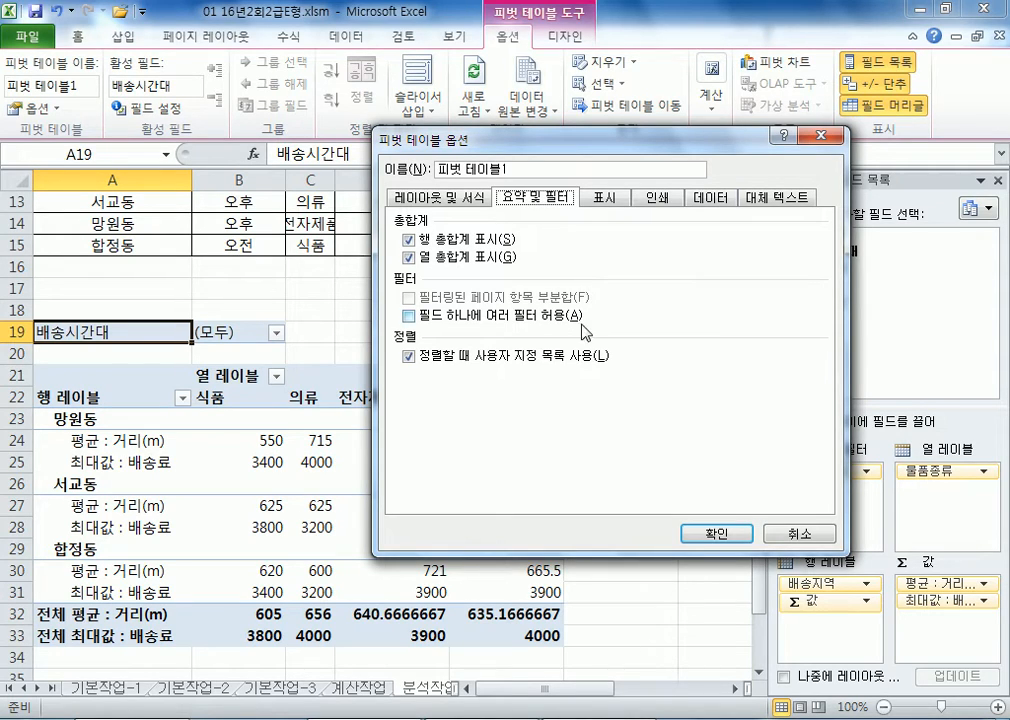
pyautogui.click(407, 259)
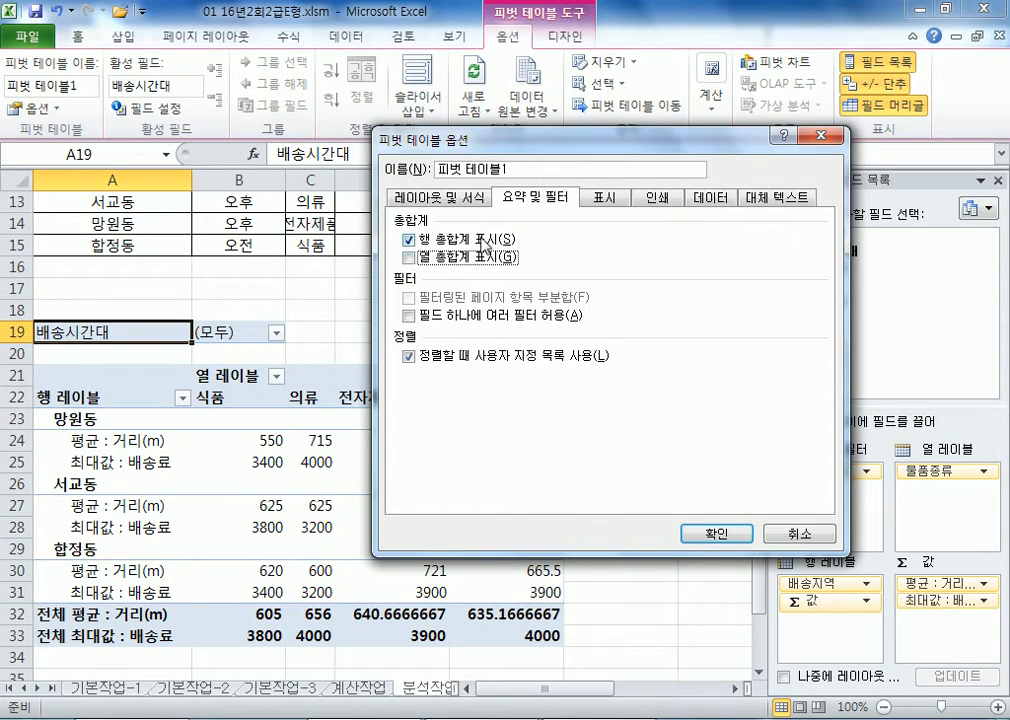
pyautogui.click(425, 260)
pyautogui.click(444, 262)
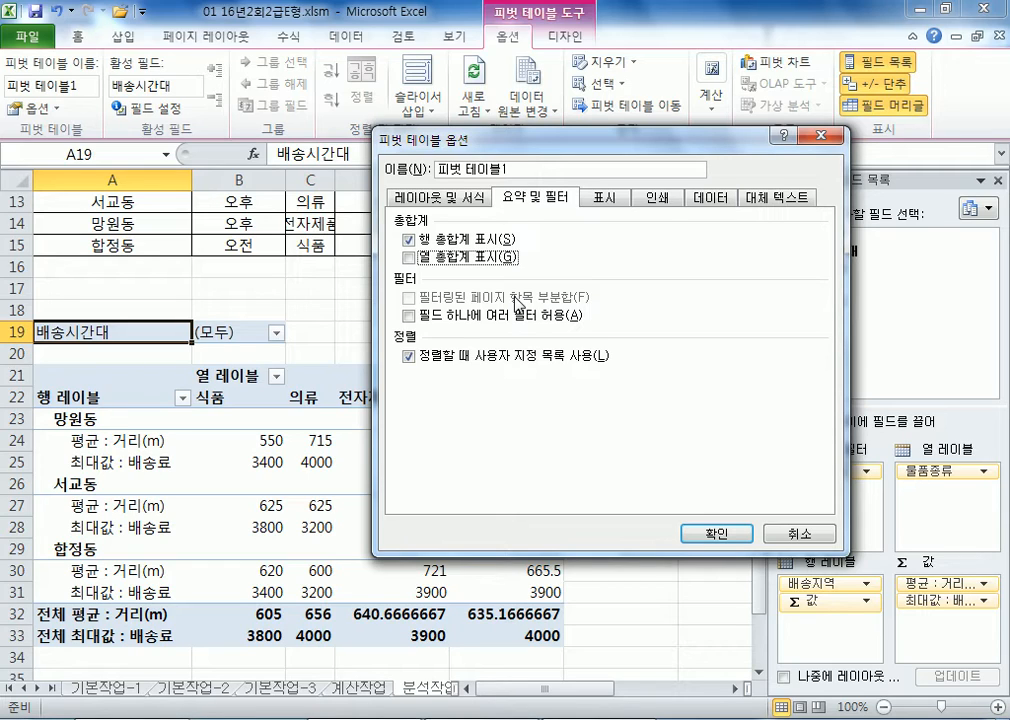
pyautogui.click(714, 533)
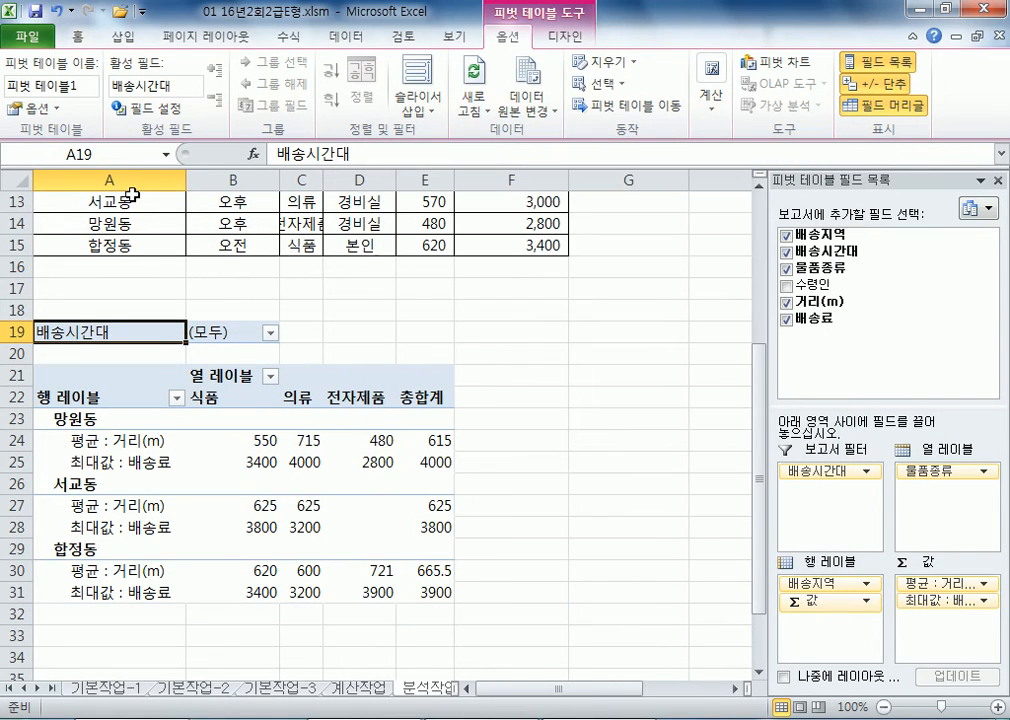
# Step: Try the pivot table option 레이블이 있는 셀 병합 및 가운데 맞춤 and switch it off again
pyautogui.click(36, 107)
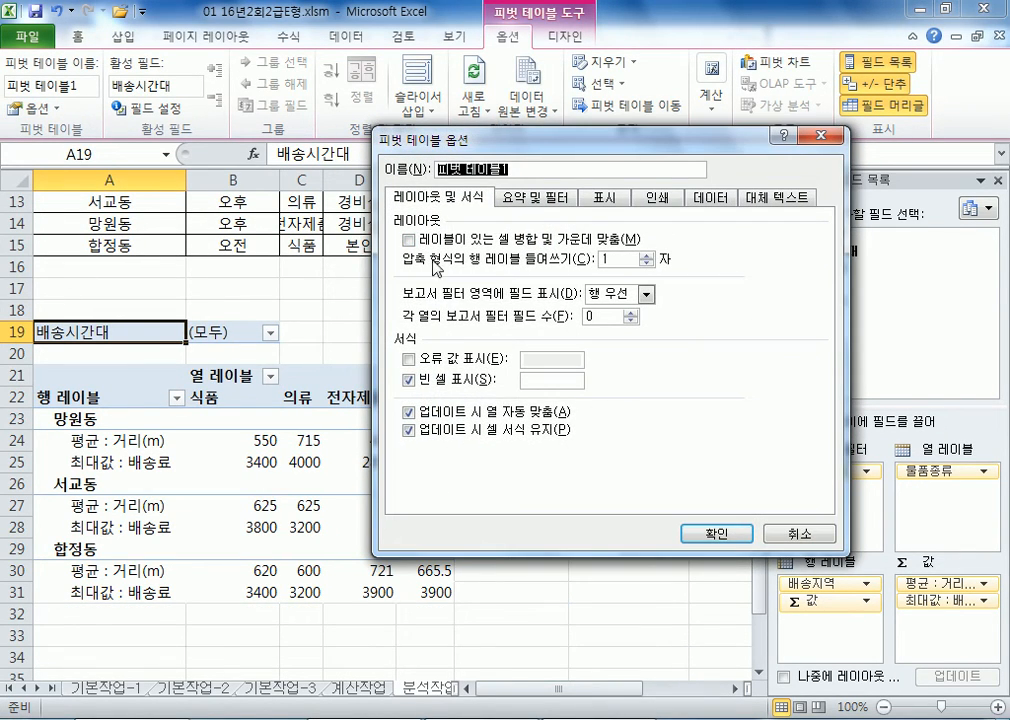
pyautogui.click(425, 246)
pyautogui.click(425, 246)
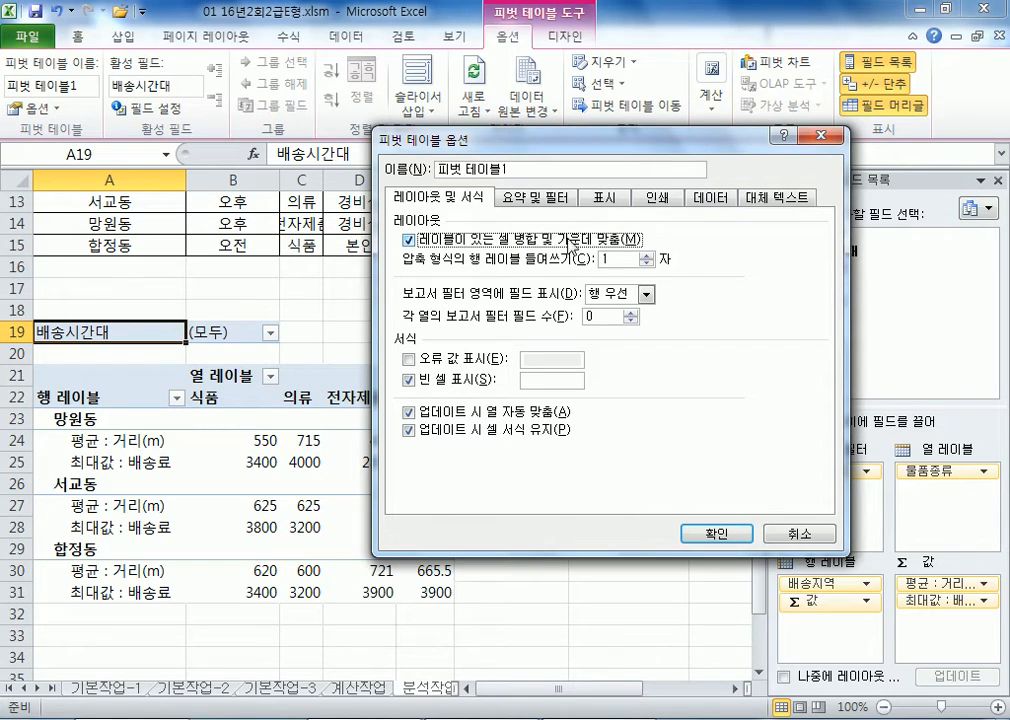
pyautogui.click(450, 243)
# Step: Try *** as the 빈 셀 표시 text for empty pivot table cells and clear it again
pyautogui.moveTo(505, 140); pyautogui.dragTo(695, 75)
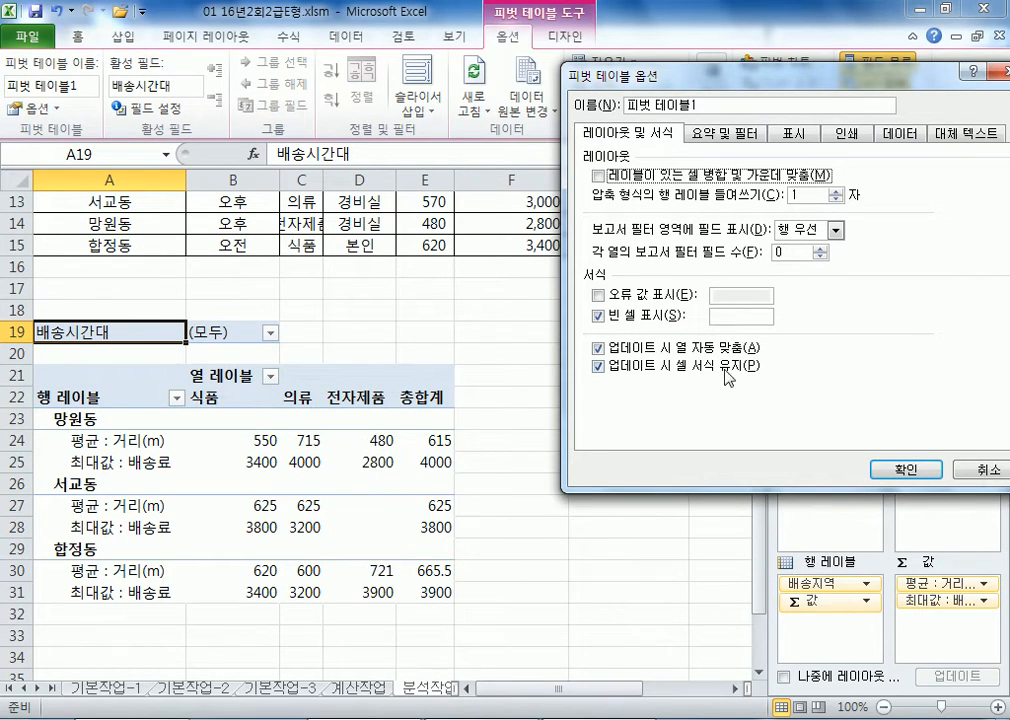
pyautogui.click(740, 317)
pyautogui.write('***')
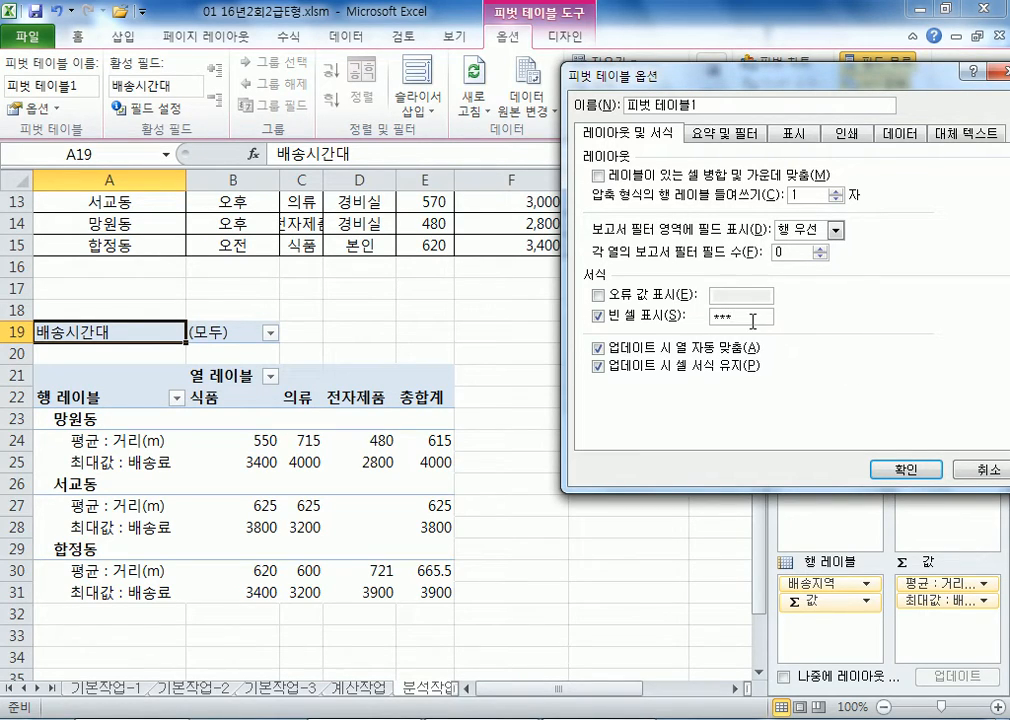
pyautogui.moveTo(753, 318); pyautogui.dragTo(703, 319)
pyautogui.press('BackSpace')
pyautogui.click(745, 136)
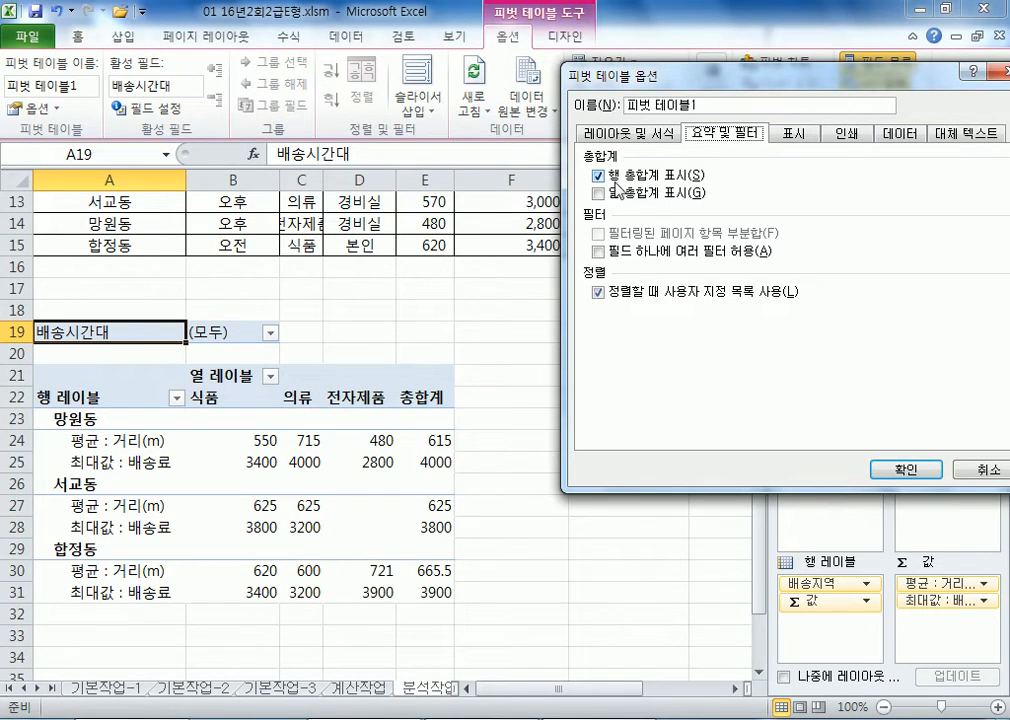
pyautogui.click(652, 195)
pyautogui.click(651, 195)
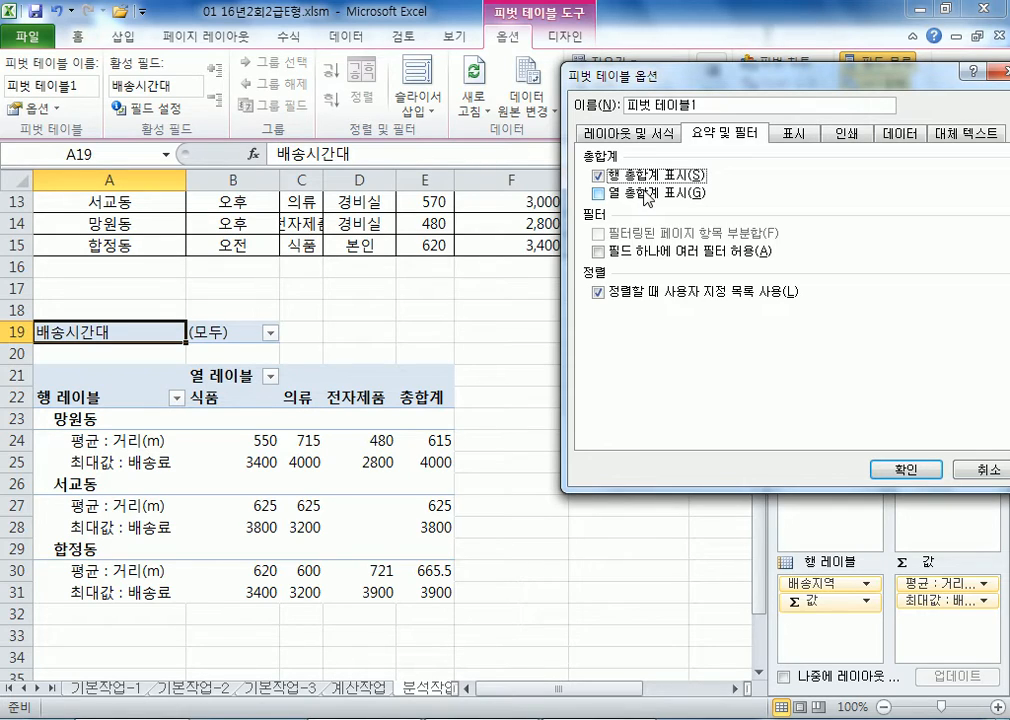
pyautogui.click(905, 469)
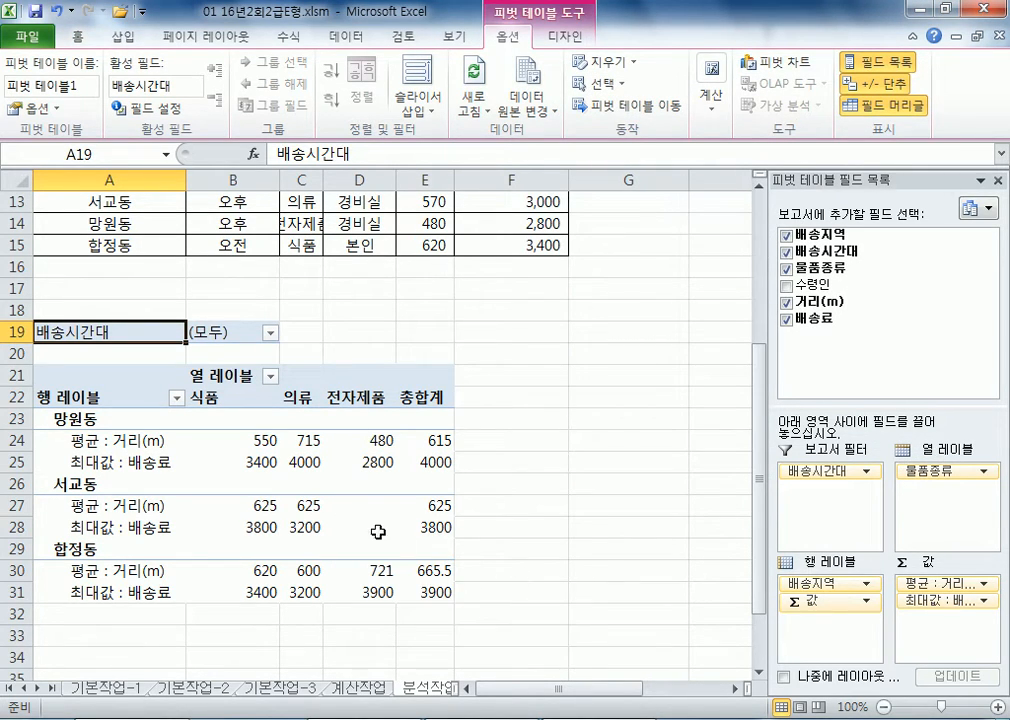
pyautogui.moveTo(239, 421); pyautogui.dragTo(415, 596)
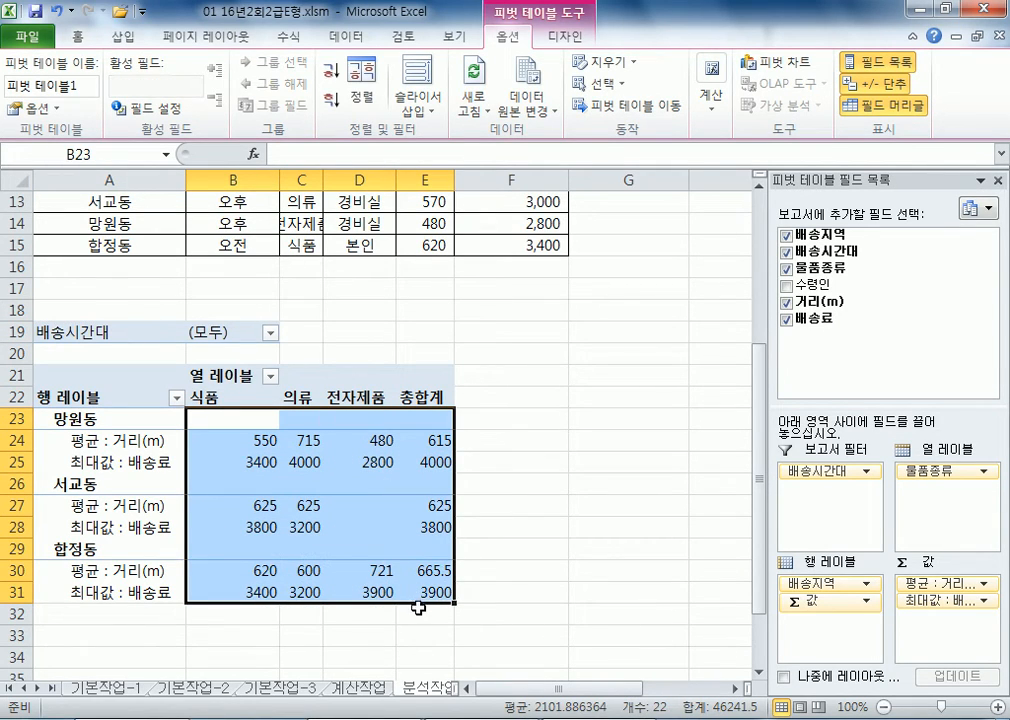
pyautogui.click(77, 37)
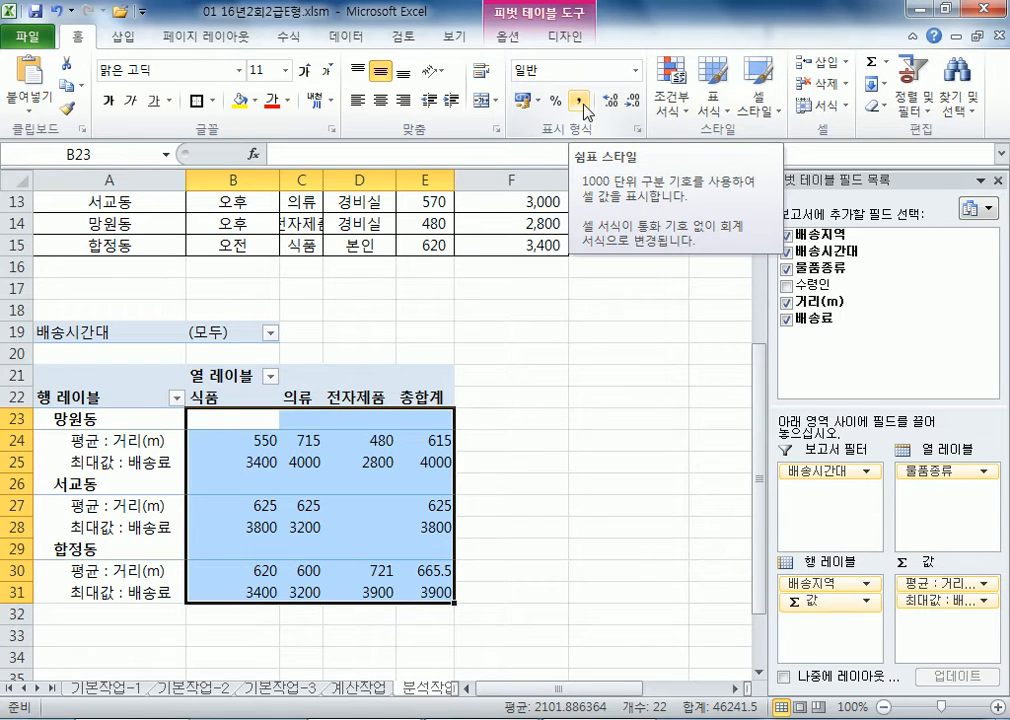
pyautogui.click(383, 458)
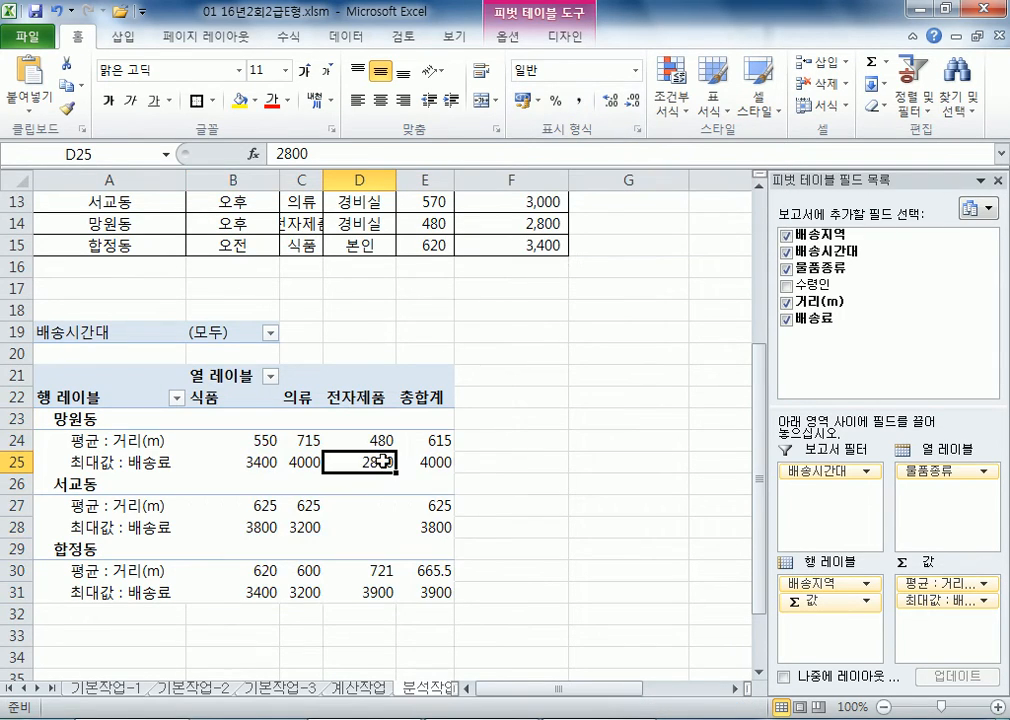
# Step: Filter 서교동 out of the pivot table's 배송지역 row labels and include it again
pyautogui.click(176, 404)
pyautogui.click(248, 232)
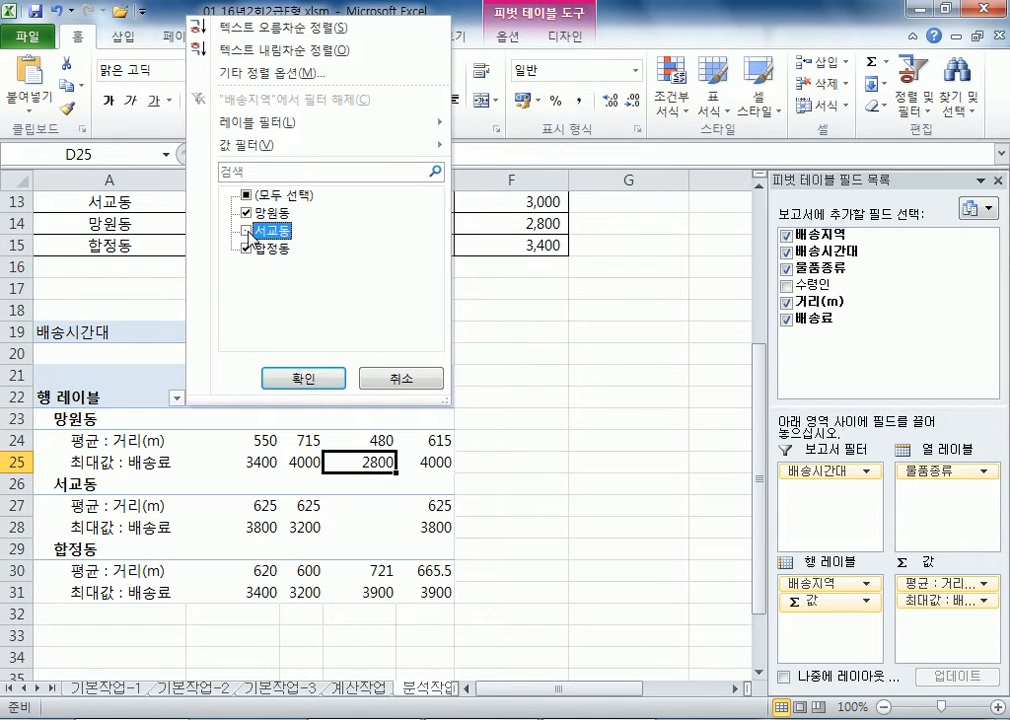
pyautogui.click(303, 377)
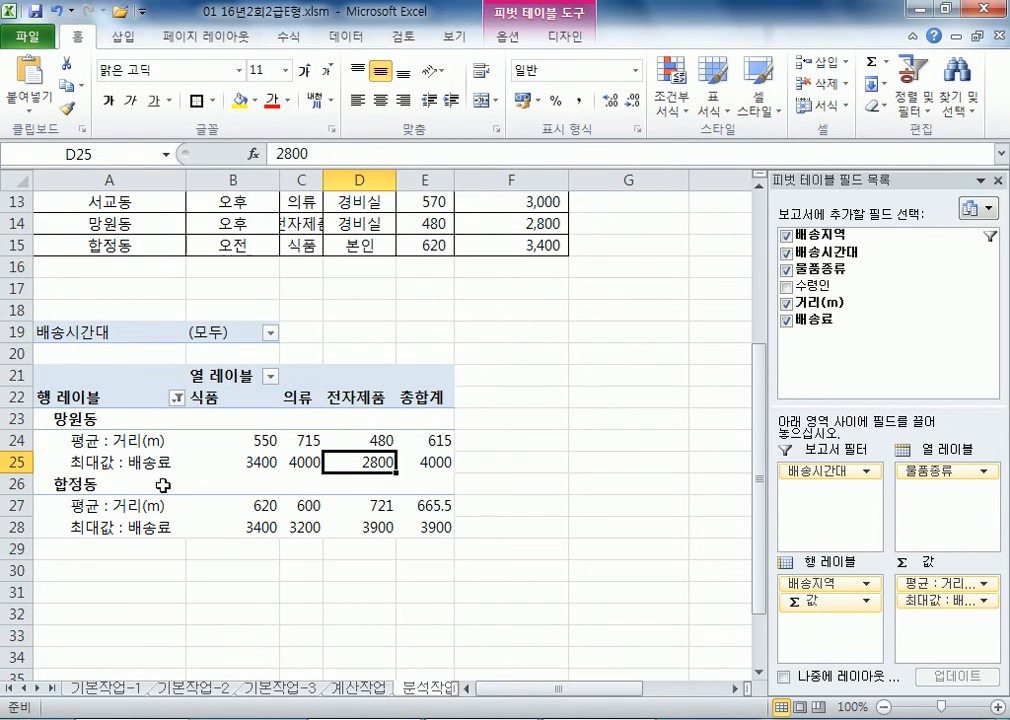
pyautogui.click(176, 400)
pyautogui.click(246, 231)
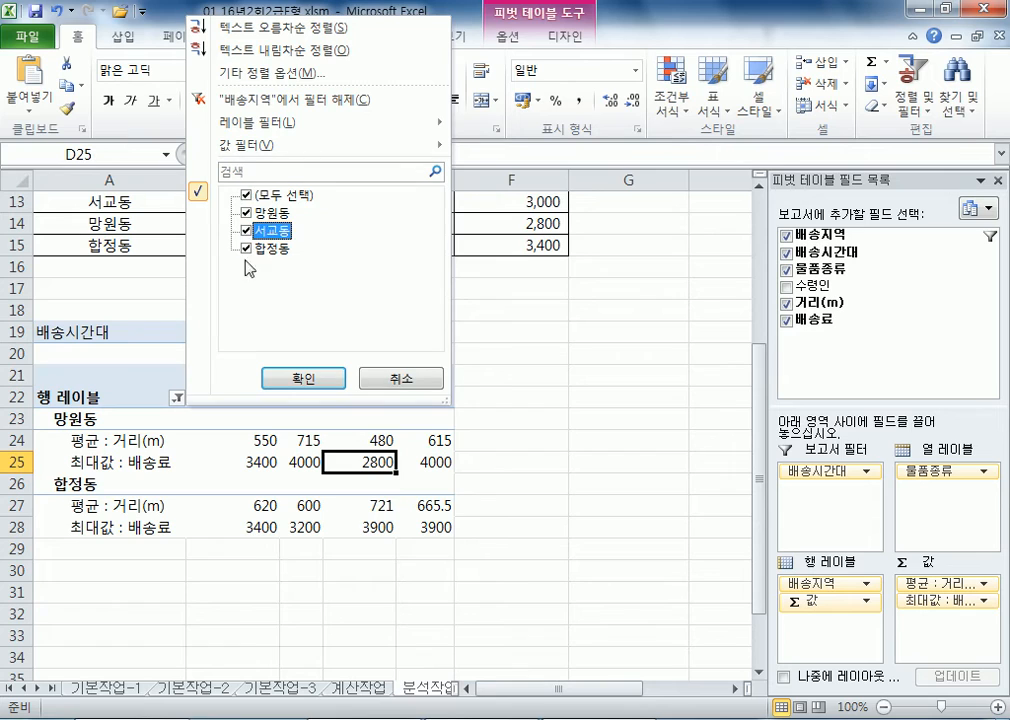
pyautogui.click(303, 377)
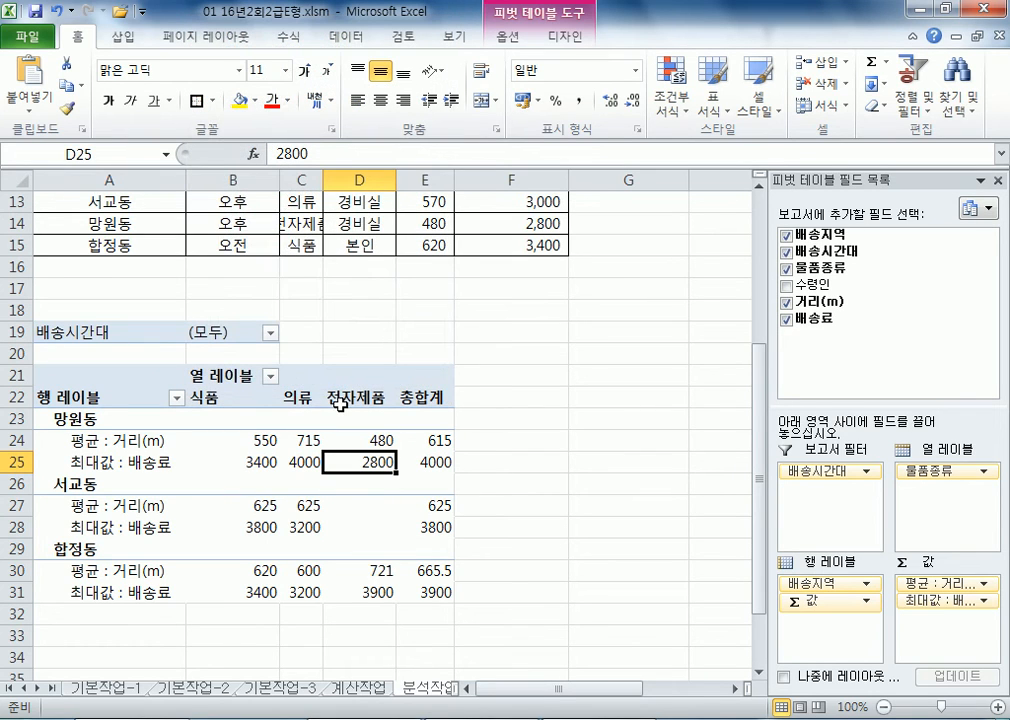
# Step: Filter 전자제품 out of the pivot table's 물품종류 column labels and include it again
pyautogui.click(270, 376)
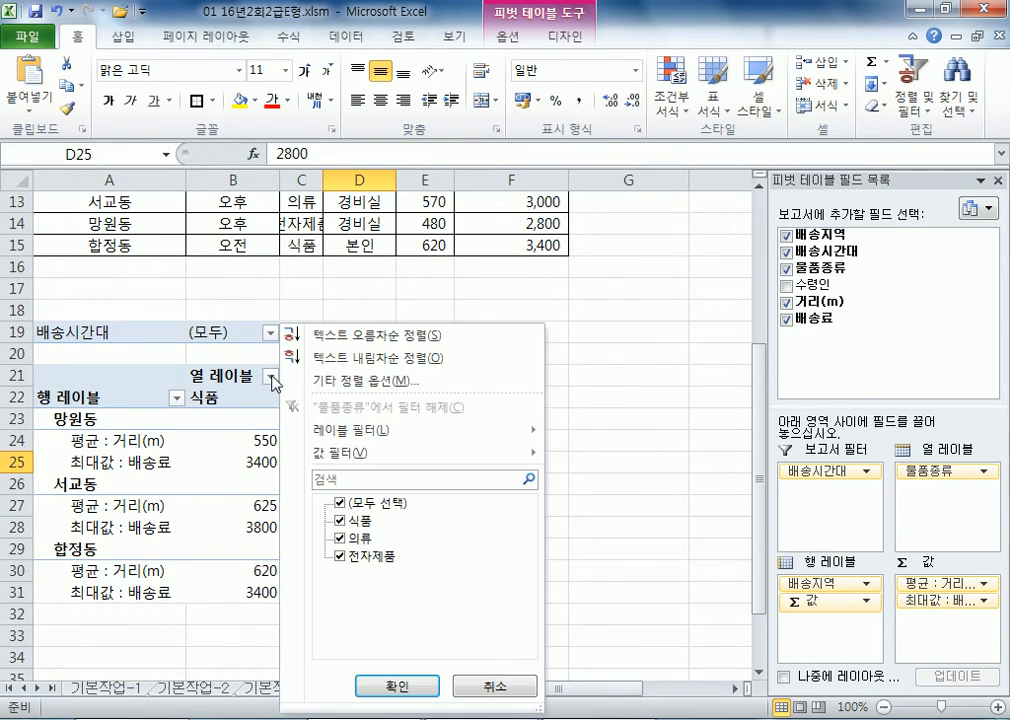
pyautogui.click(340, 557)
pyautogui.click(397, 686)
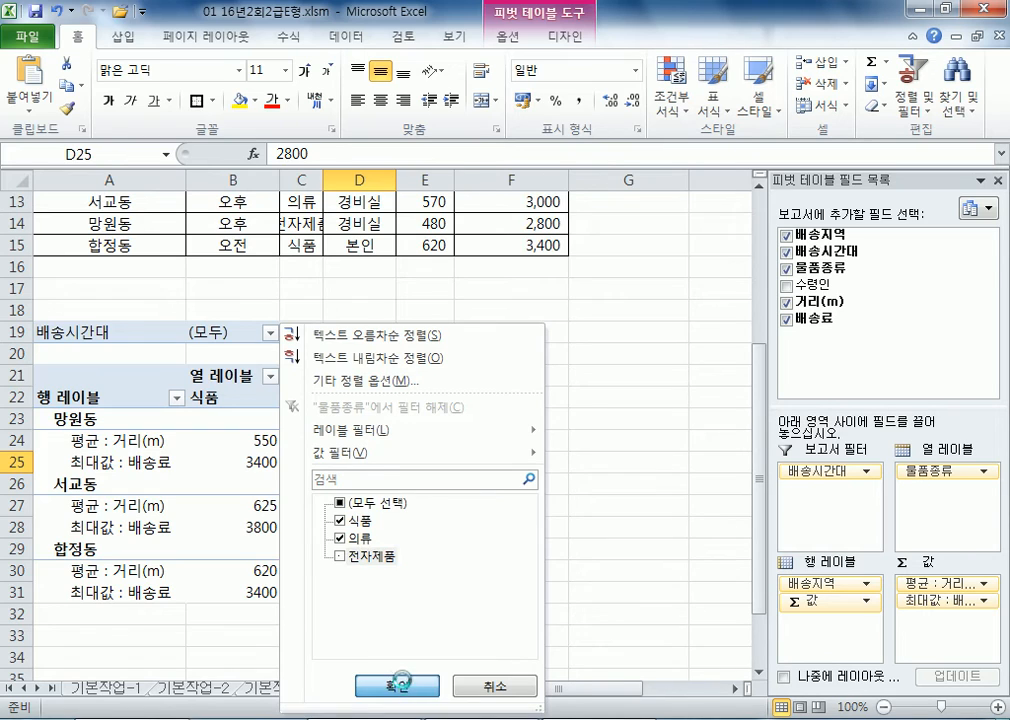
pyautogui.click(258, 376)
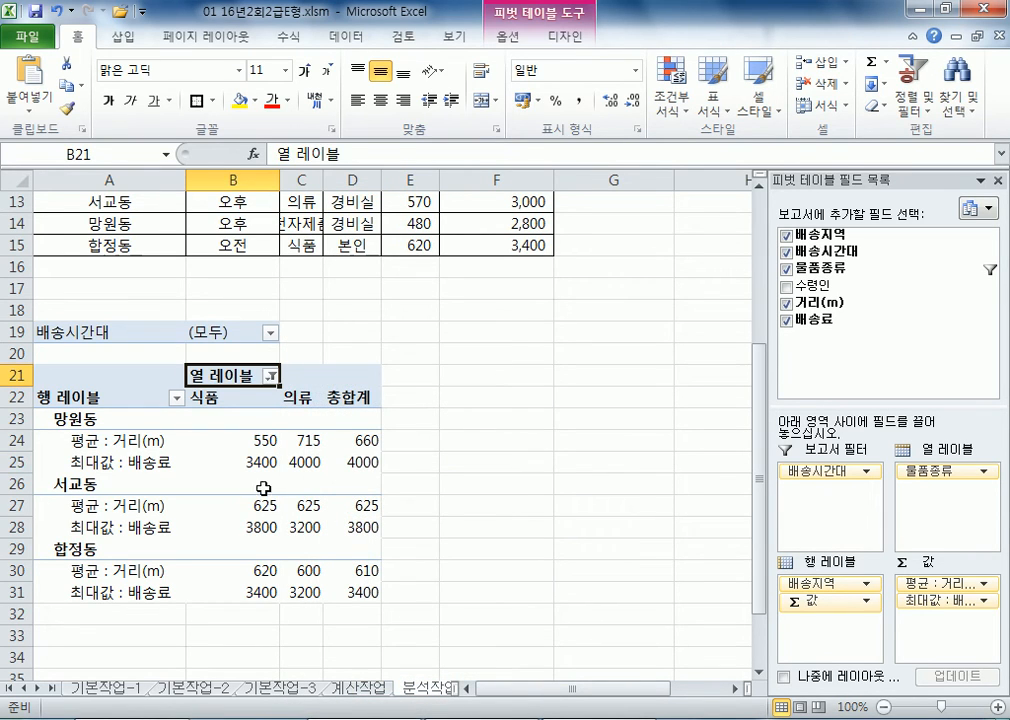
pyautogui.click(270, 376)
pyautogui.click(340, 557)
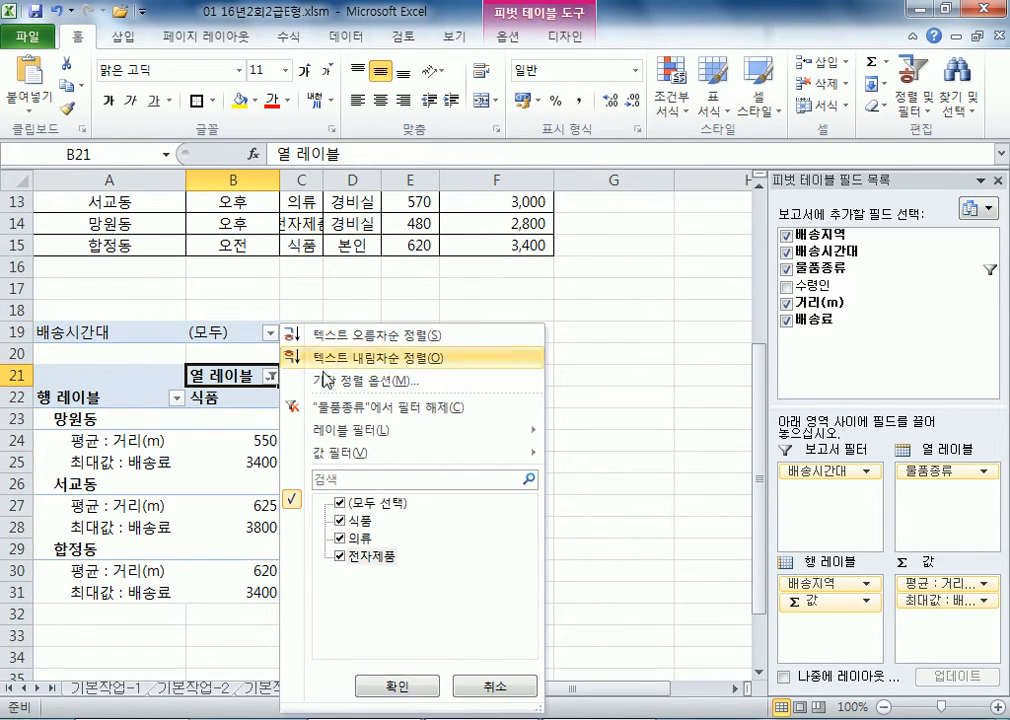
pyautogui.click(400, 686)
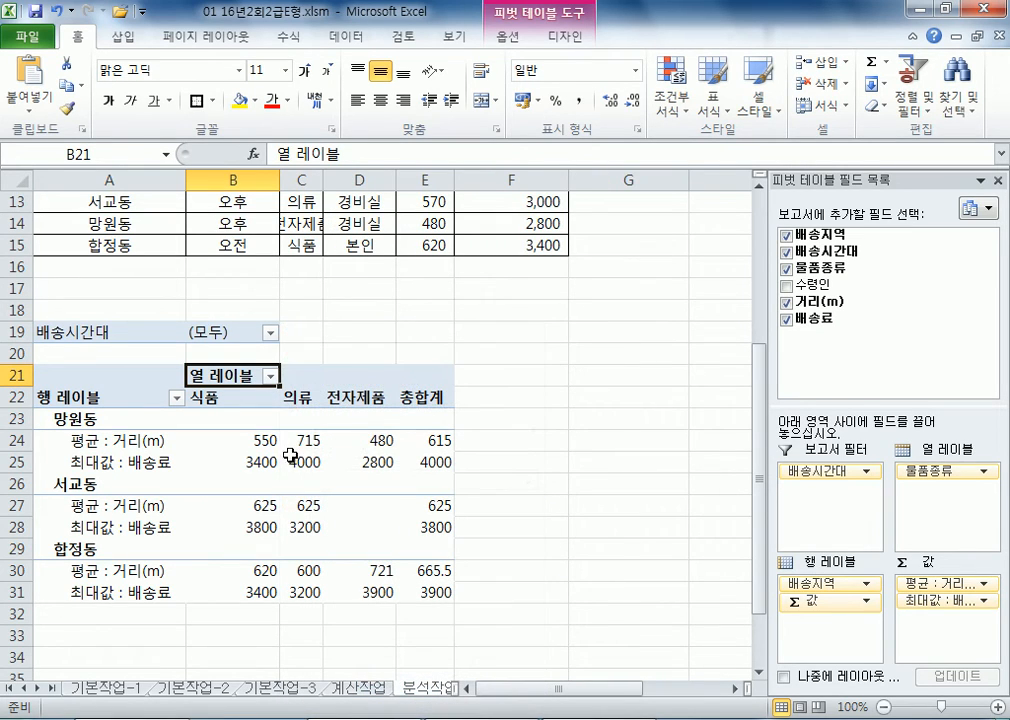
pyautogui.moveTo(298, 444)
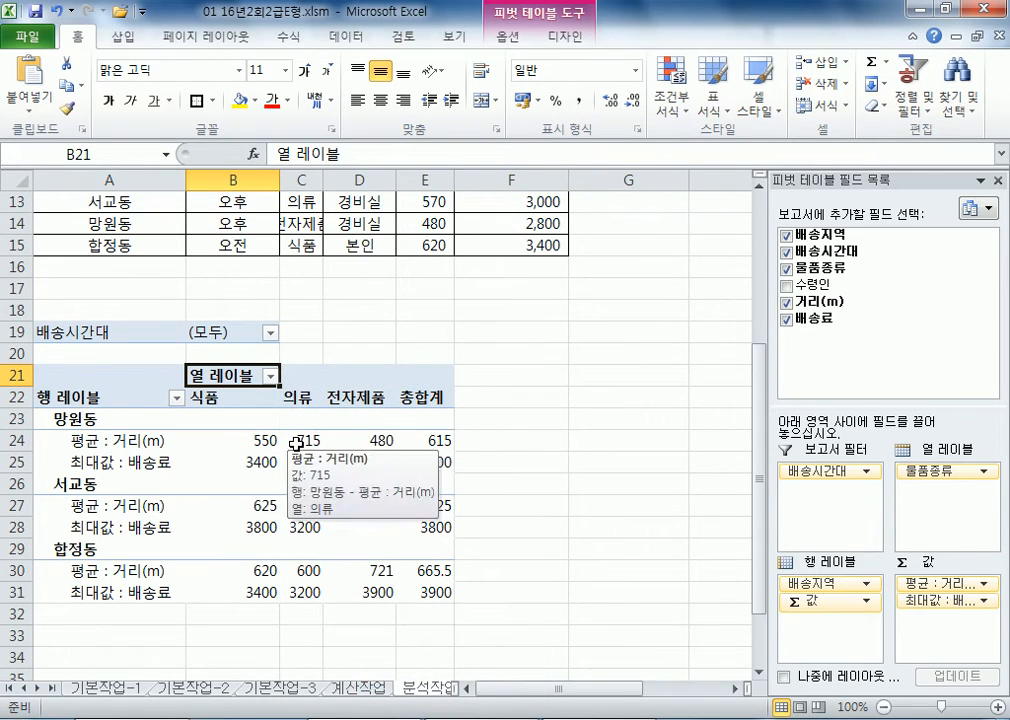
pyautogui.click(246, 398)
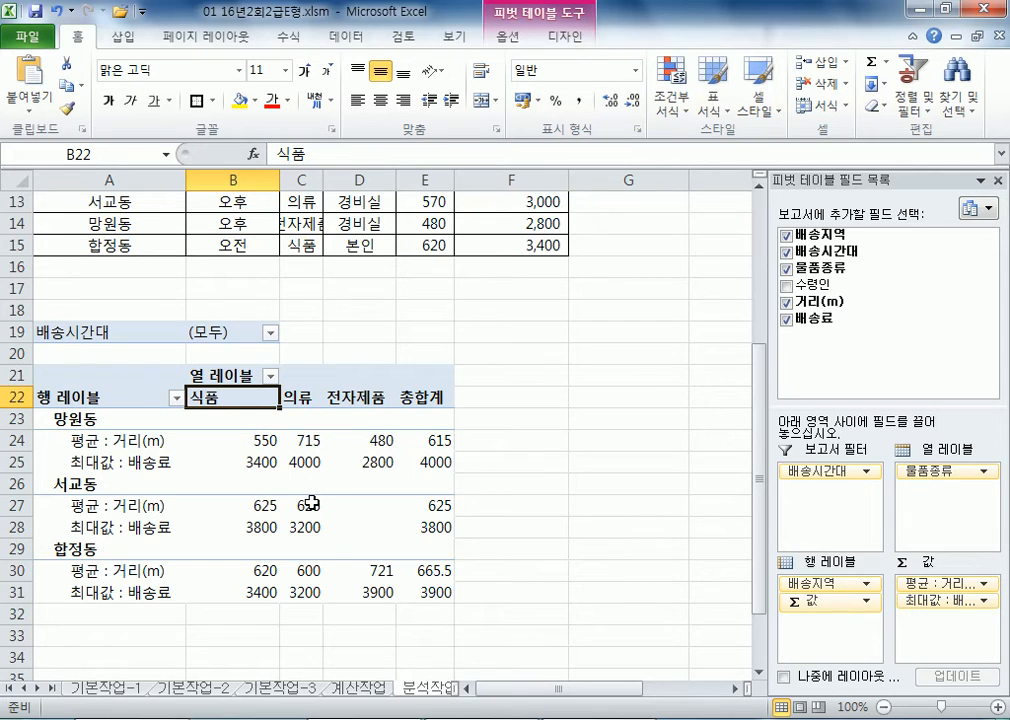
pyautogui.scroll(1, 310, 491)
pyautogui.scroll(3, 308, 492)
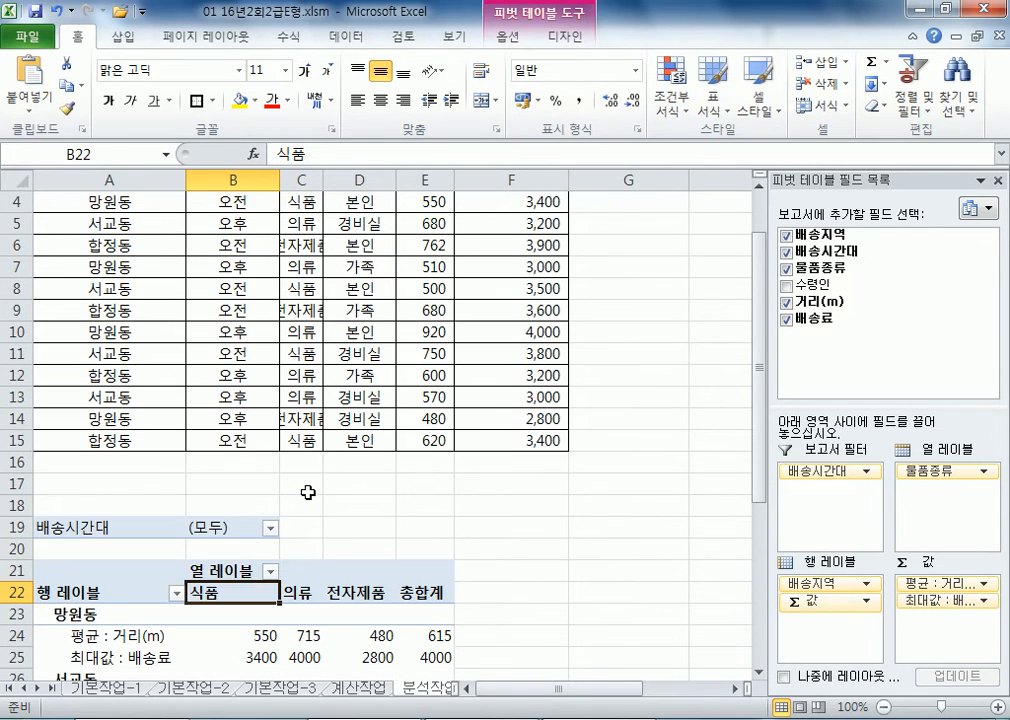
pyautogui.scroll(-4, 309, 491)
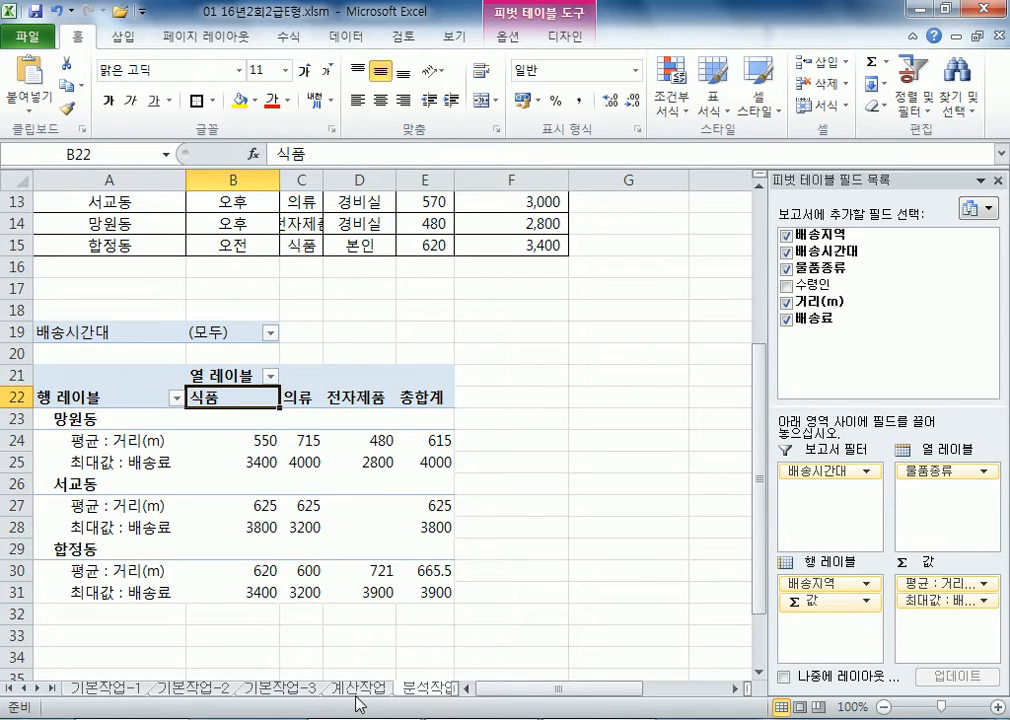
pyautogui.click(38, 689)
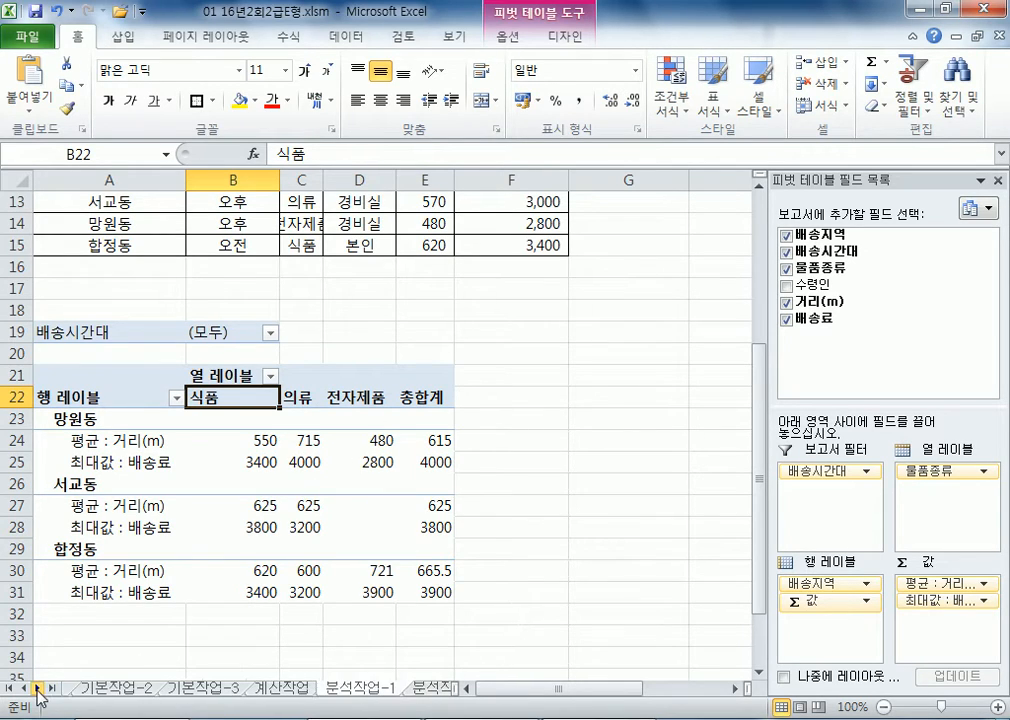
pyautogui.click(38, 689)
pyautogui.click(22, 689)
pyautogui.click(22, 689)
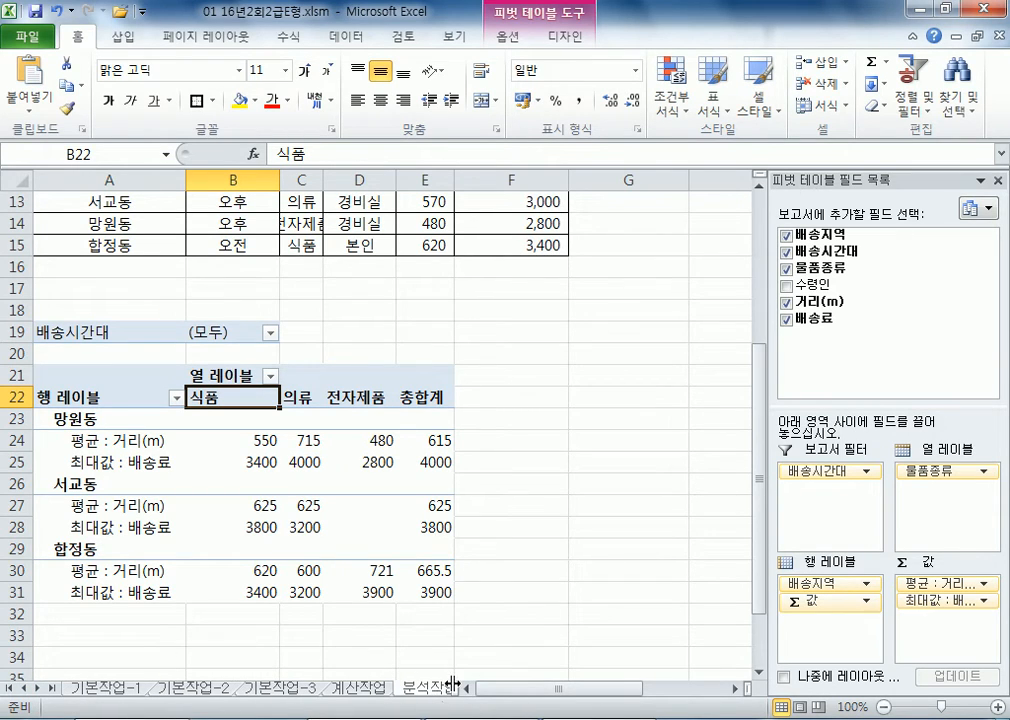
pyautogui.click(605, 608)
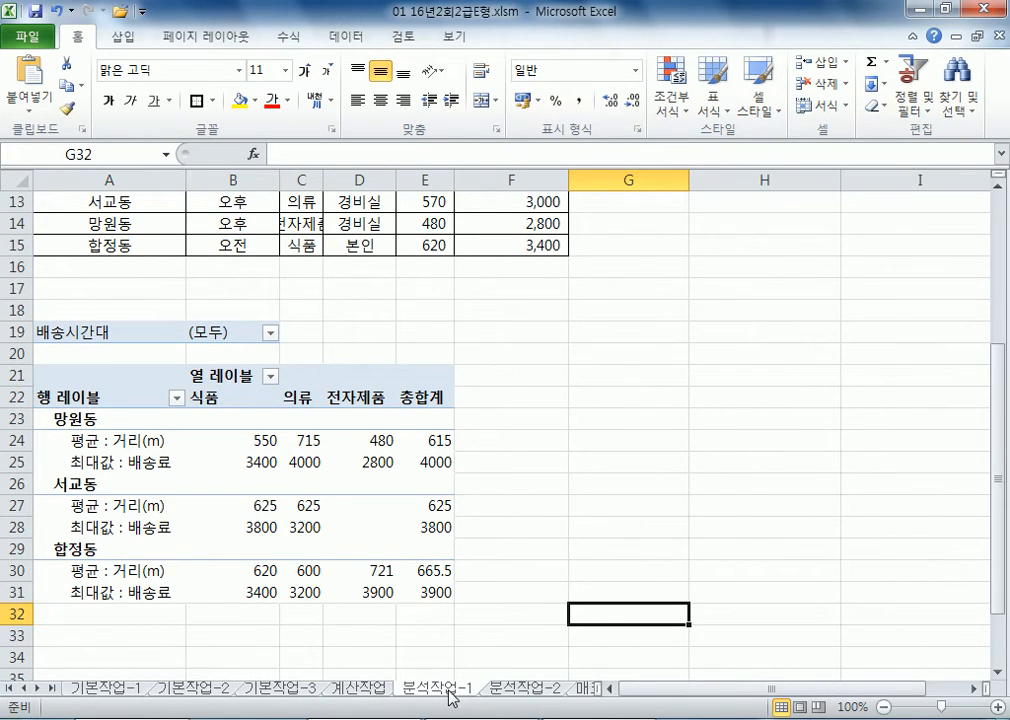
pyautogui.click(354, 530)
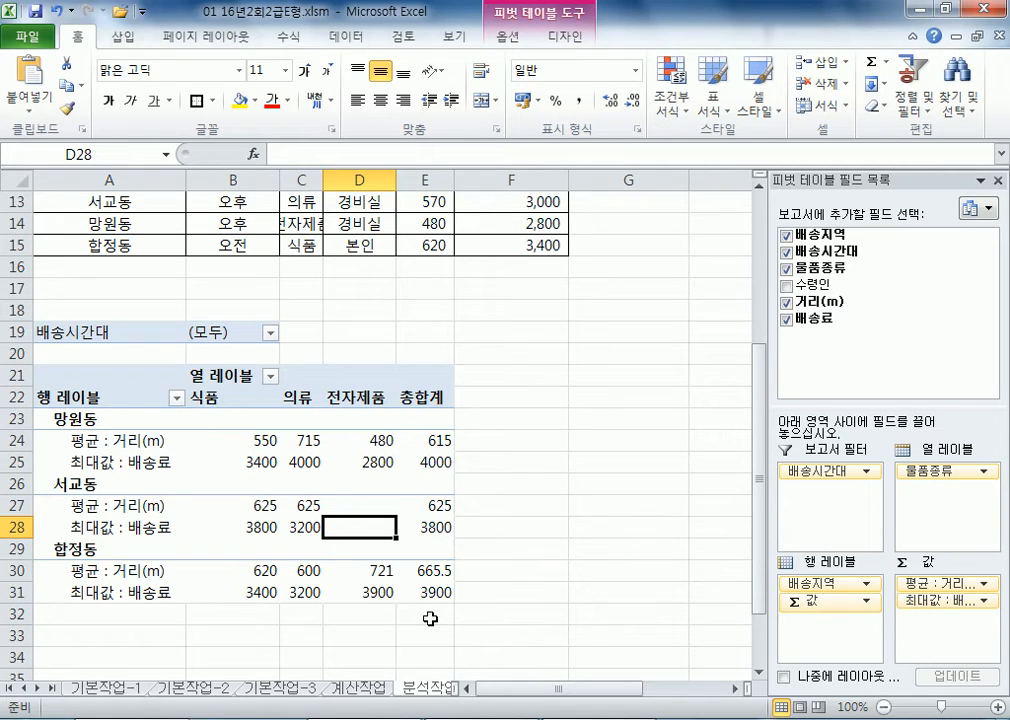
# Step: Restore down the workbook window and resize it to be shorter and wider
pyautogui.click(955, 12)
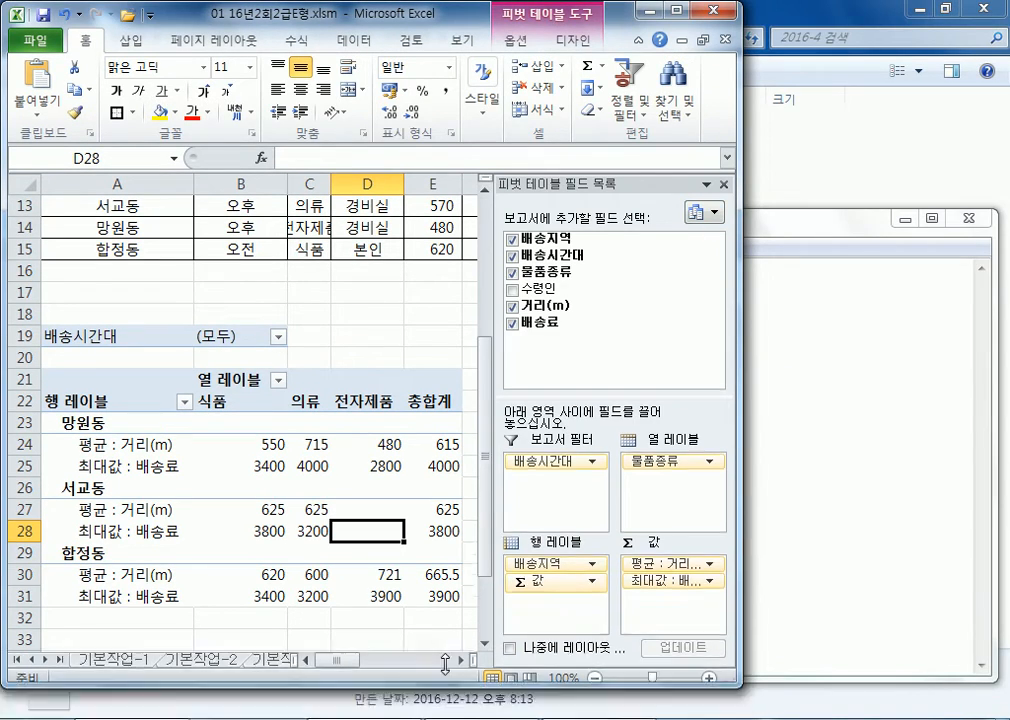
pyautogui.moveTo(445, 665); pyautogui.dragTo(451, 412)
pyautogui.moveTo(742, 336); pyautogui.dragTo(1007, 357)
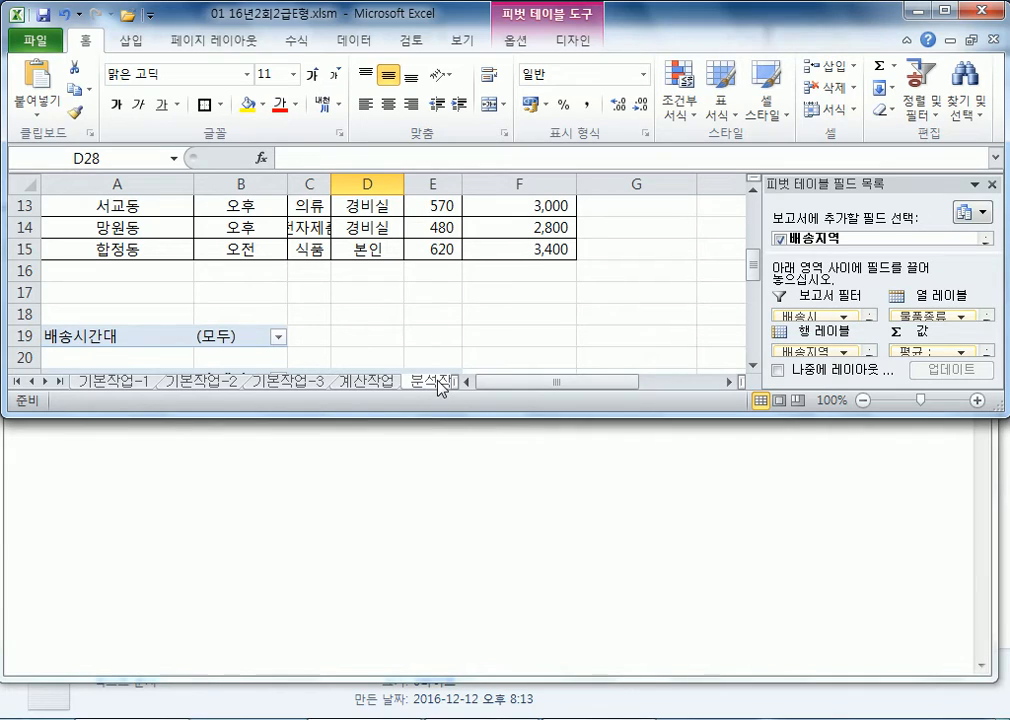
pyautogui.click(407, 308)
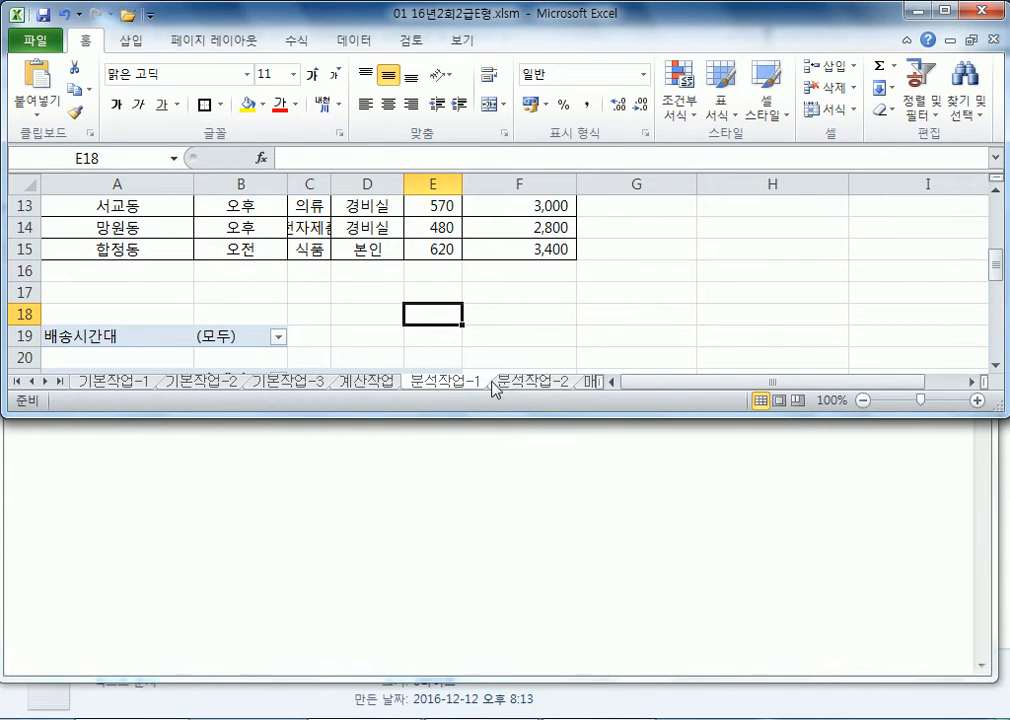
pyautogui.click(222, 348)
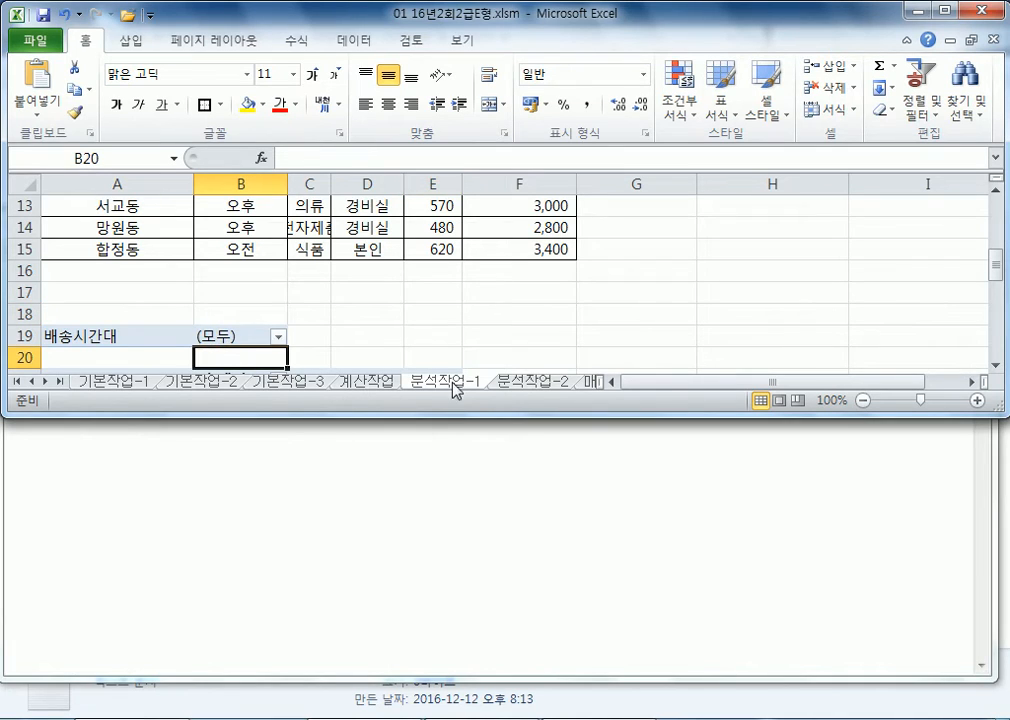
pyautogui.click(168, 336)
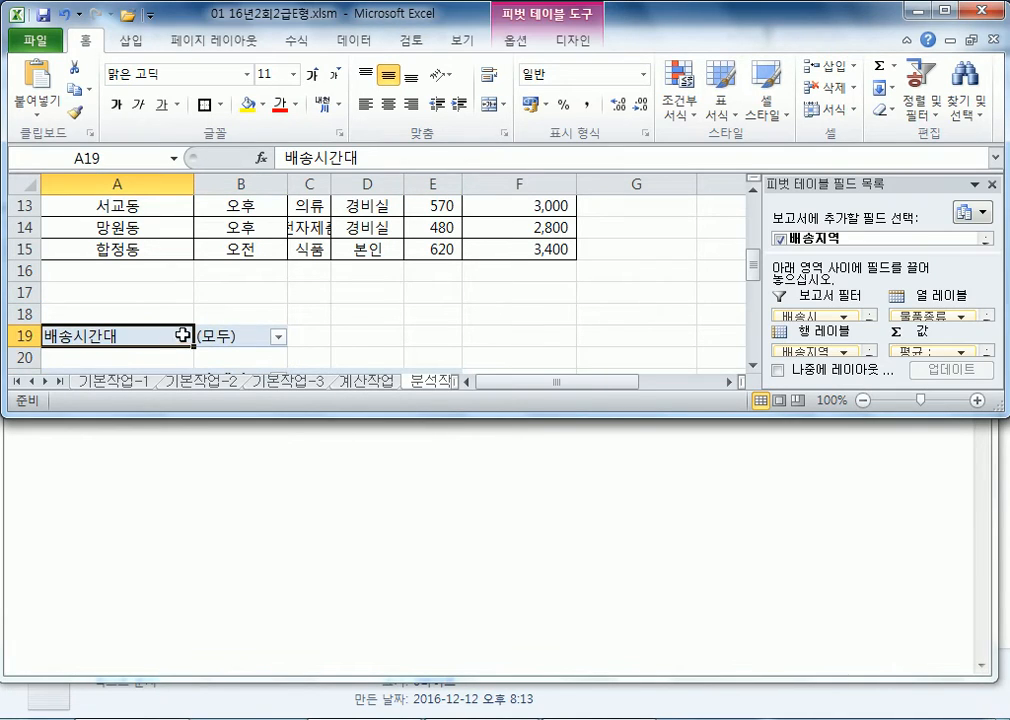
# Step: Switch to the 분석작업-2 sheet and maximize the workbook window
pyautogui.click(46, 382)
pyautogui.click(46, 382)
pyautogui.click(46, 382)
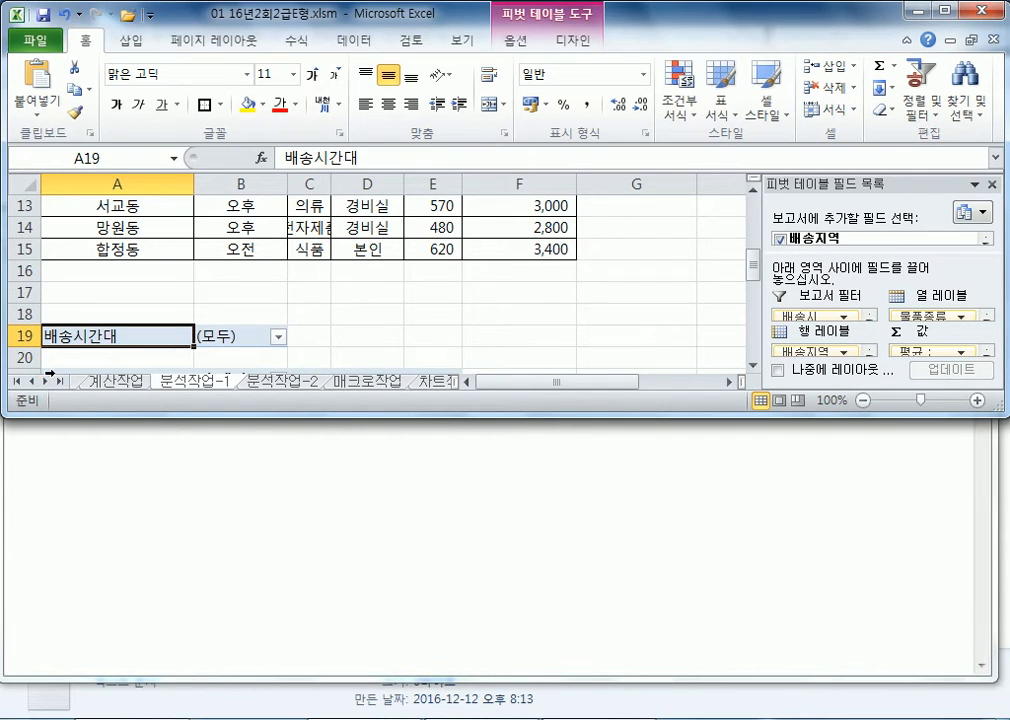
pyautogui.hotkey('ctrl', 'pagedown')
pyautogui.hotkey('ctrl', 'pageup')
pyautogui.hotkey('ctrl', 'pagedown')
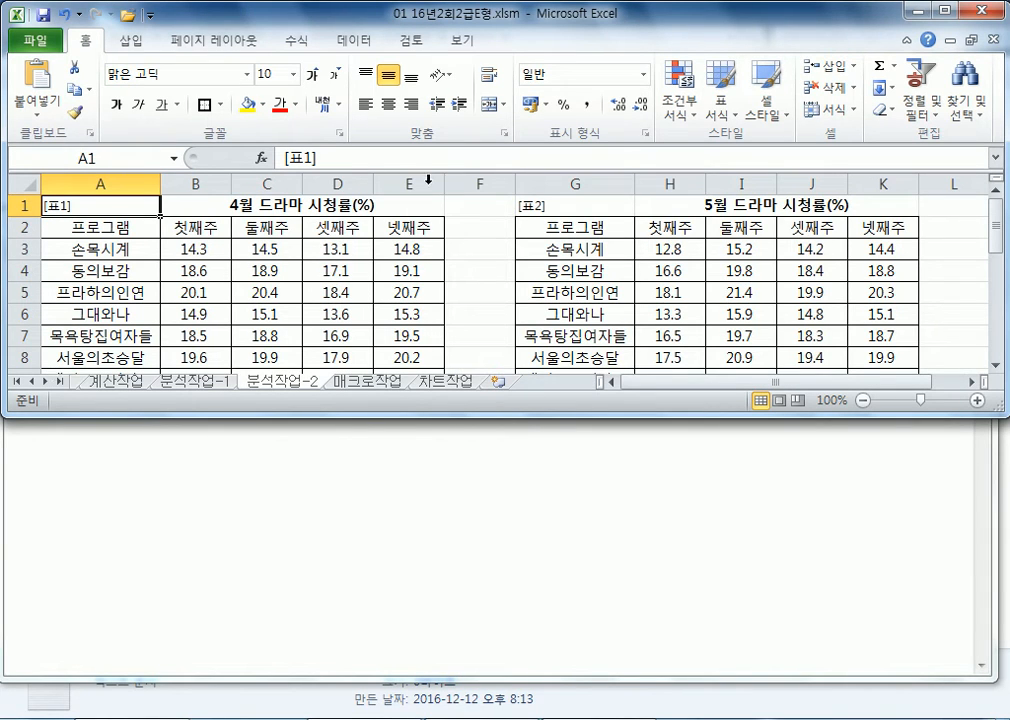
pyautogui.doubleClick(746, 12)
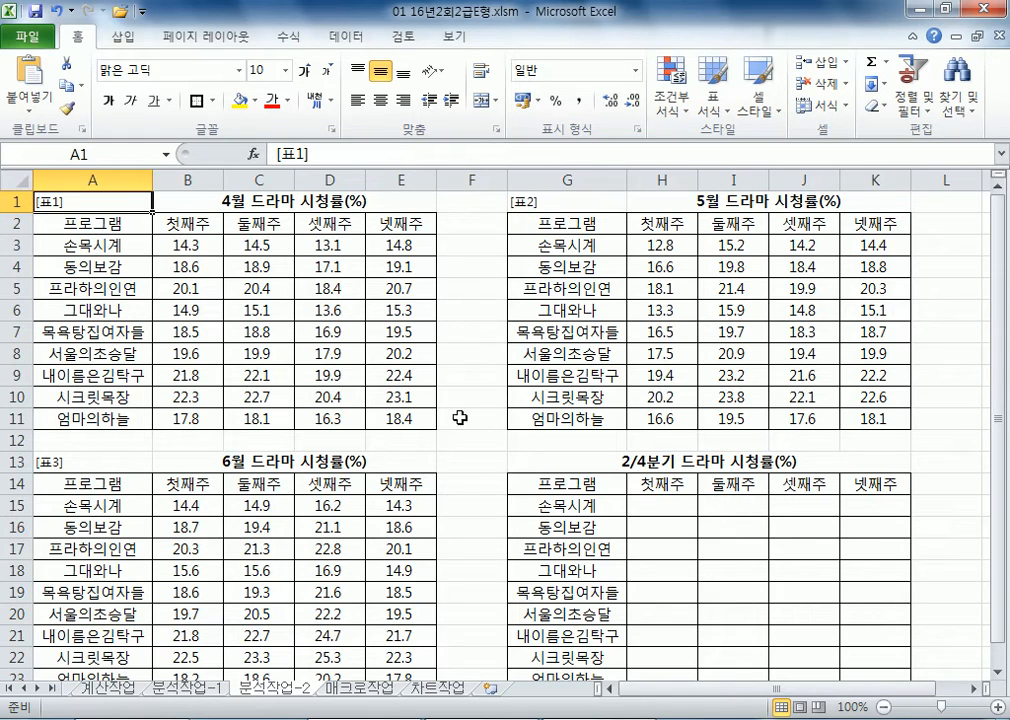
# Step: Examine the 4월, 5월 and 6월 드라마 시청률 tables and the 2/4분기 드라마 시청률 target table
pyautogui.scroll(-4, 444, 435)
pyautogui.scroll(3, 390, 458)
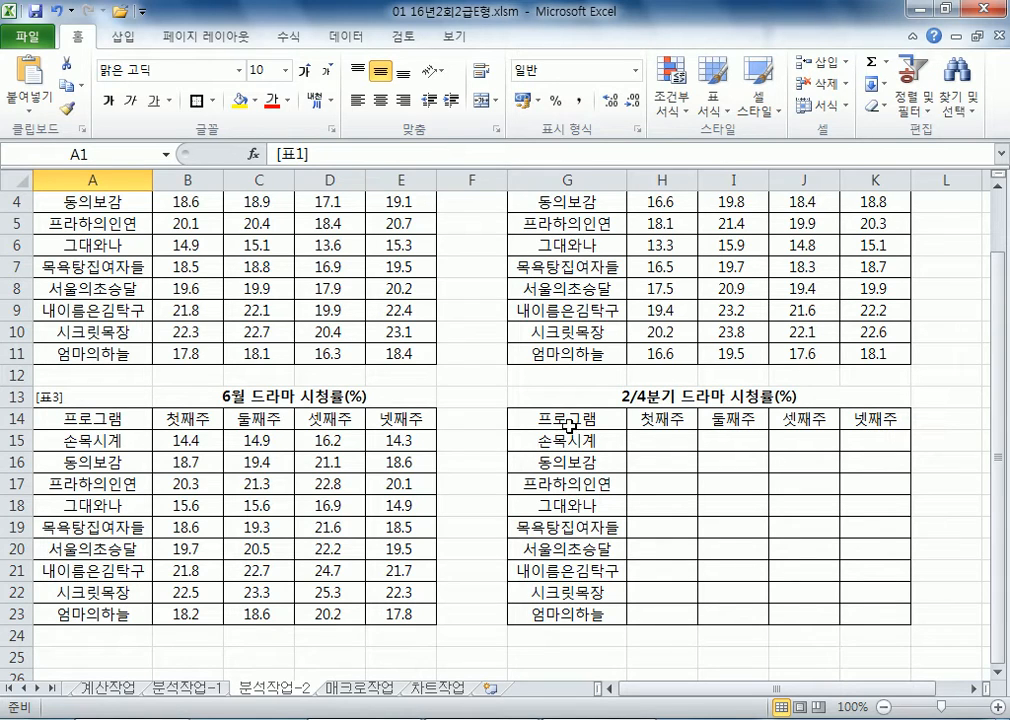
pyautogui.scroll(1, 568, 425)
pyautogui.moveTo(552, 482); pyautogui.dragTo(866, 650)
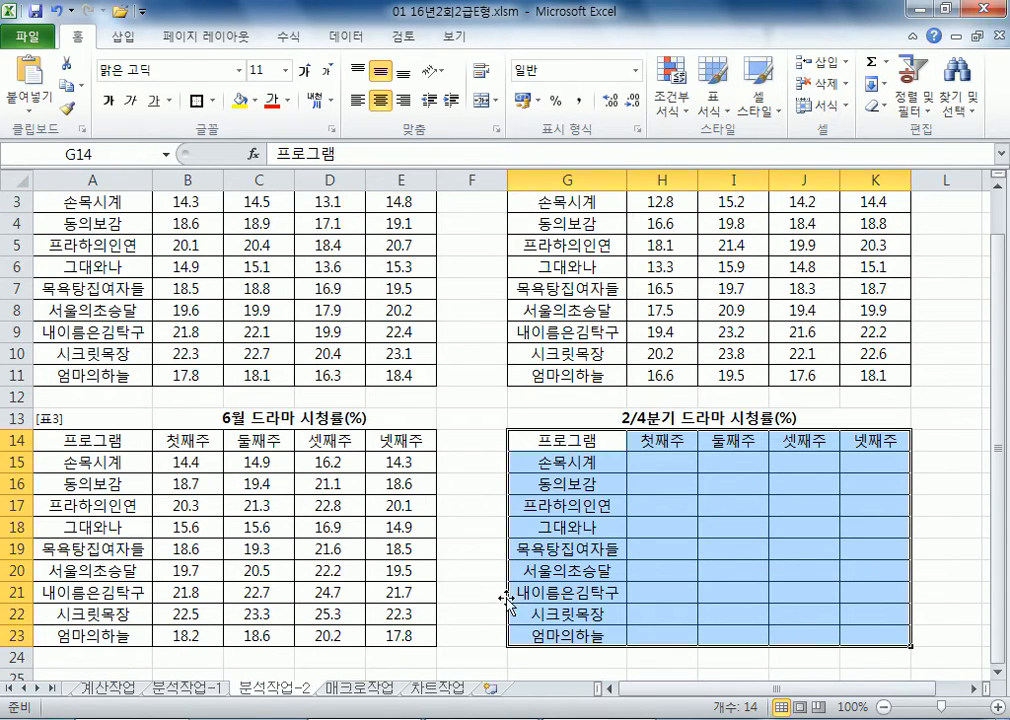
pyautogui.scroll(1, 514, 598)
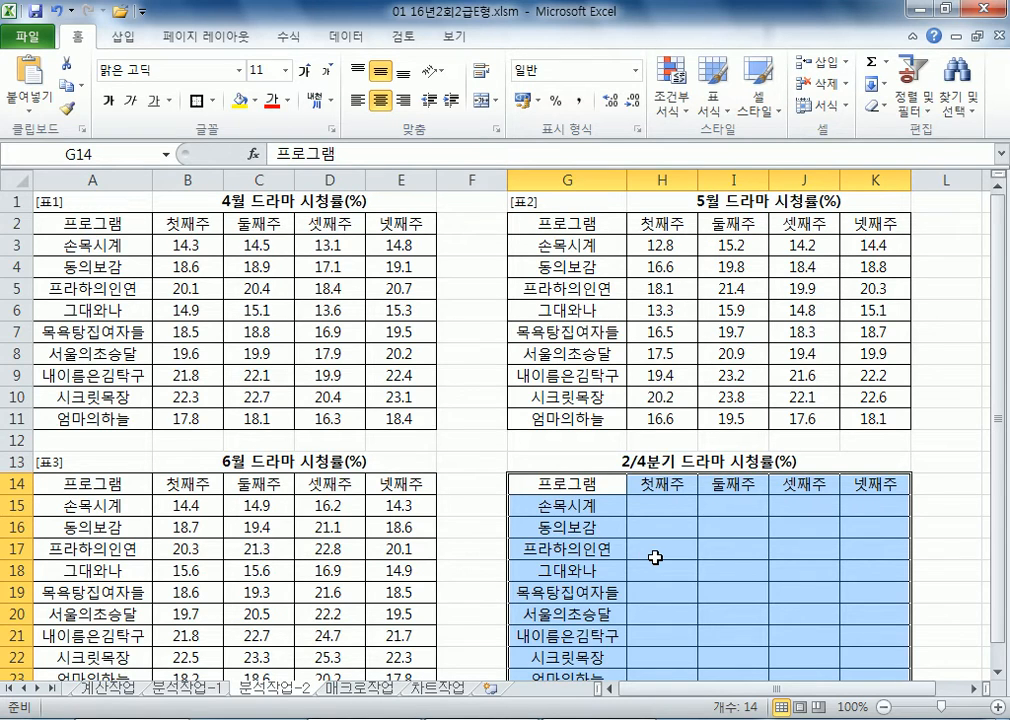
pyautogui.scroll(-2, 655, 557)
pyautogui.click(541, 376)
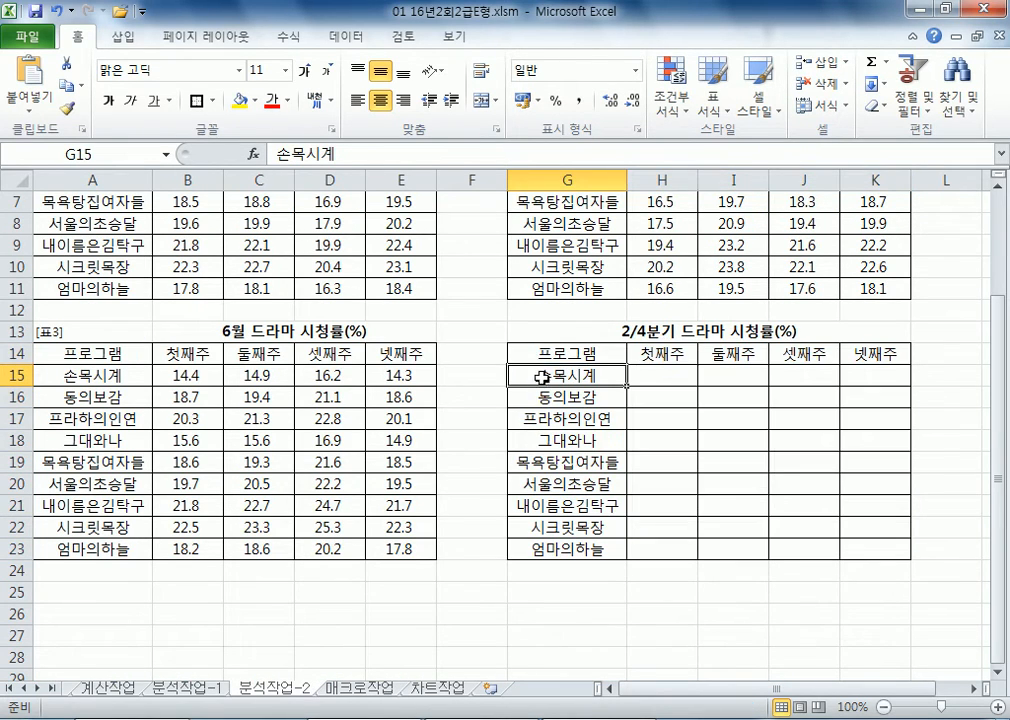
# Step: Start a data consolidation (통합) into the 2/4분기 드라마 시청률 table range G14:K23 with 평균 as the function
pyautogui.moveTo(592, 354); pyautogui.dragTo(855, 548)
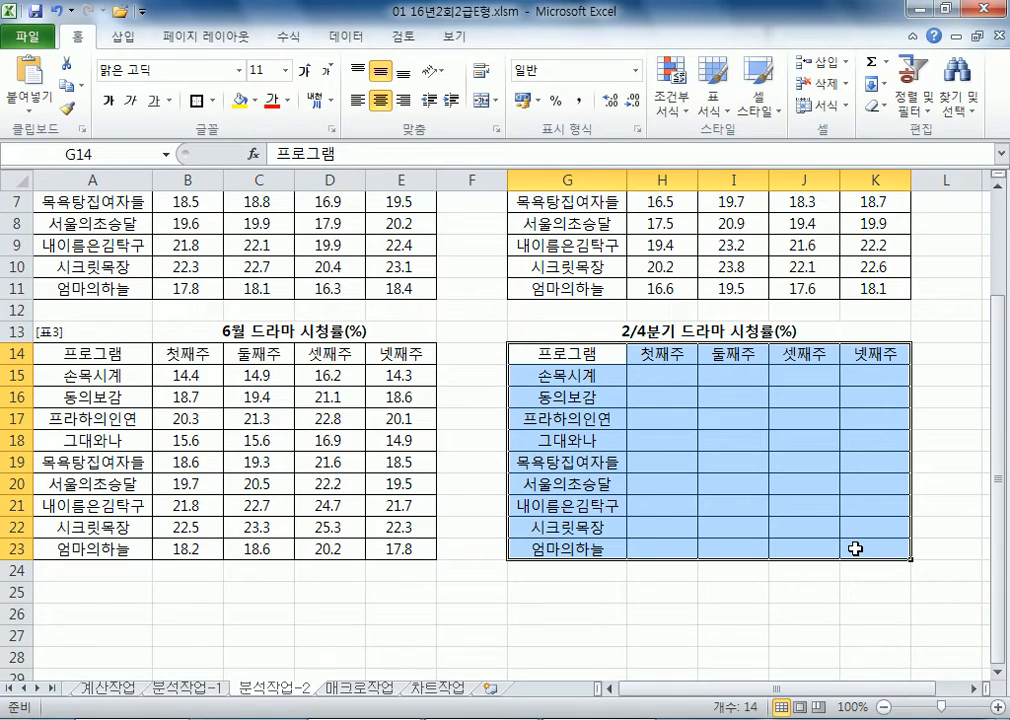
pyautogui.click(347, 36)
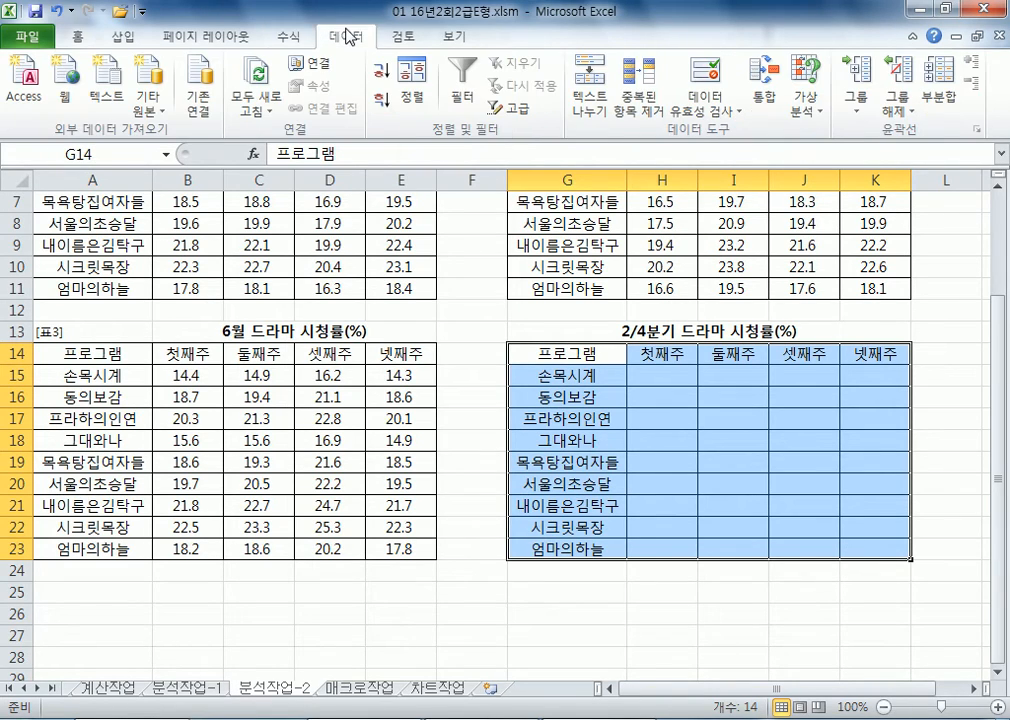
pyautogui.click(781, 98)
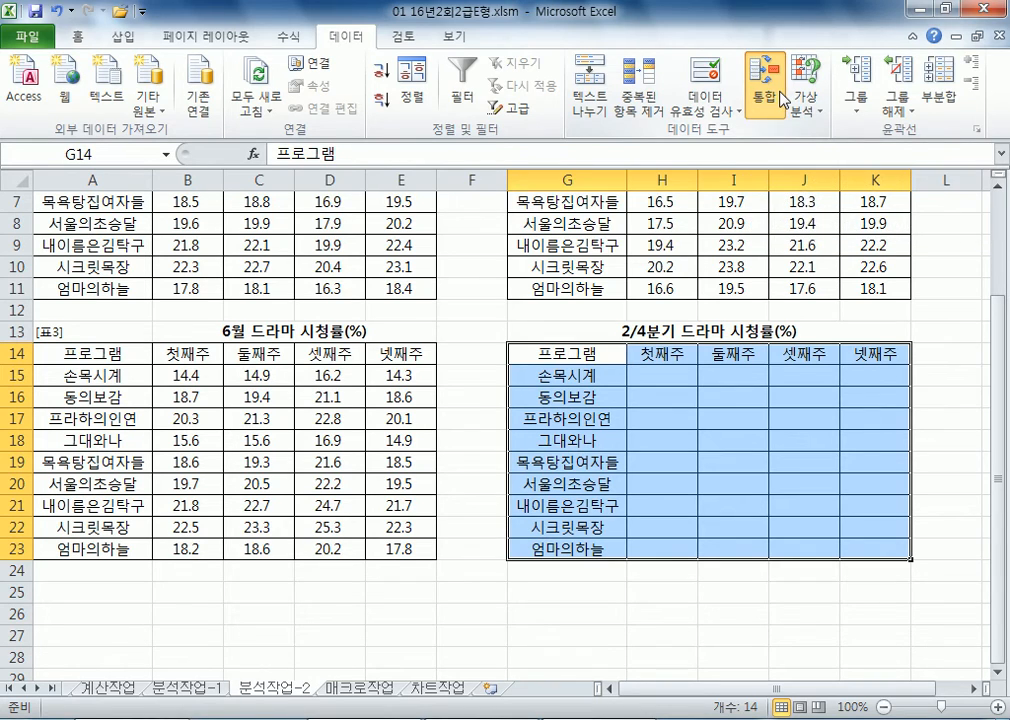
pyautogui.click(710, 197)
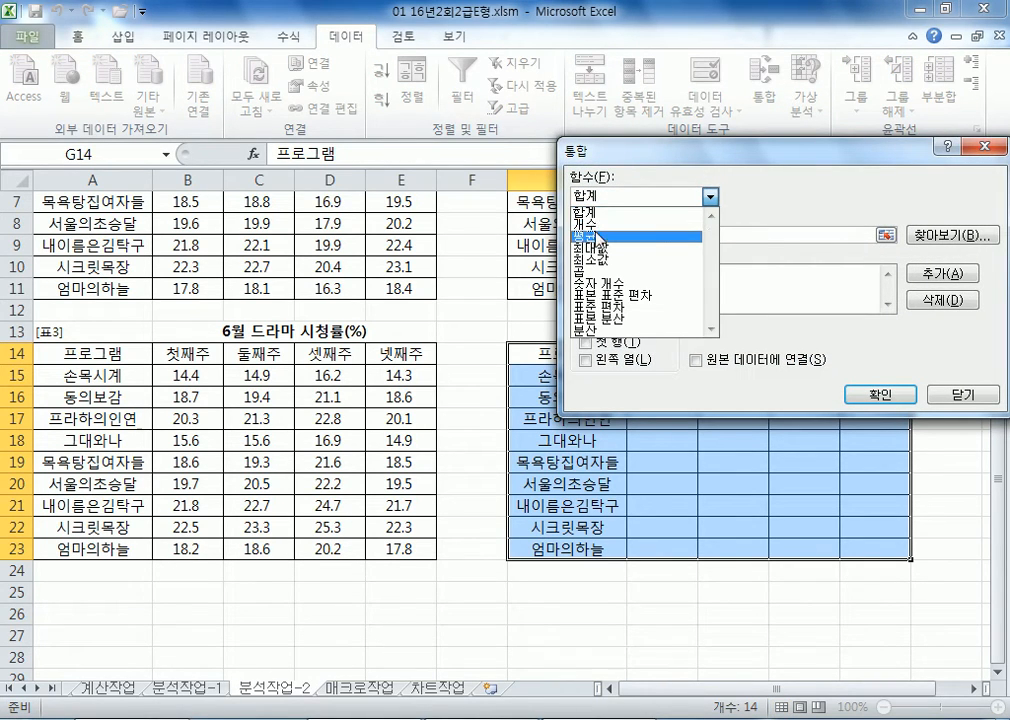
pyautogui.click(599, 237)
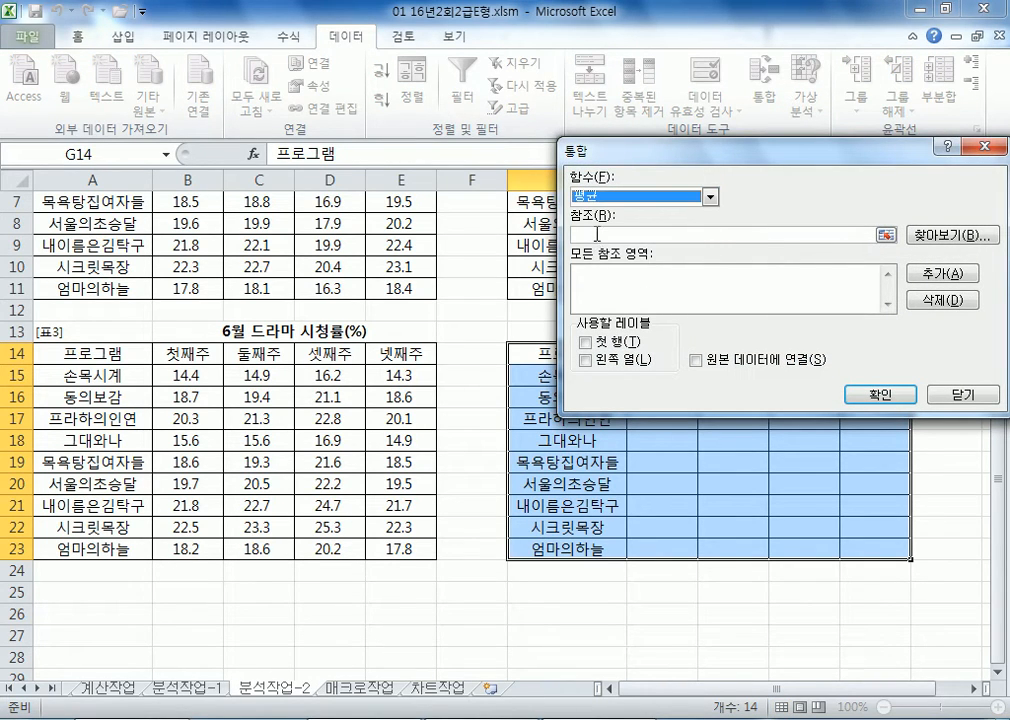
pyautogui.click(597, 234)
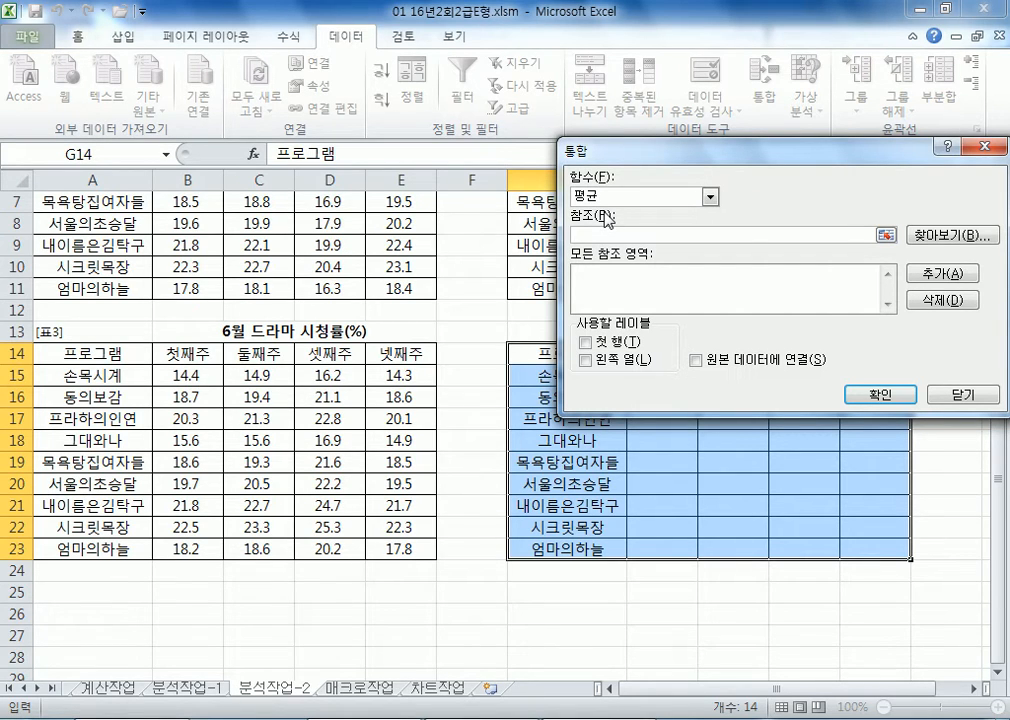
# Step: Add the 4월, 5월 and 6월 드라마 시청률 tables A2:E11, G2:K11 and A14:E23 as consolidation references
pyautogui.scroll(2, 195, 366)
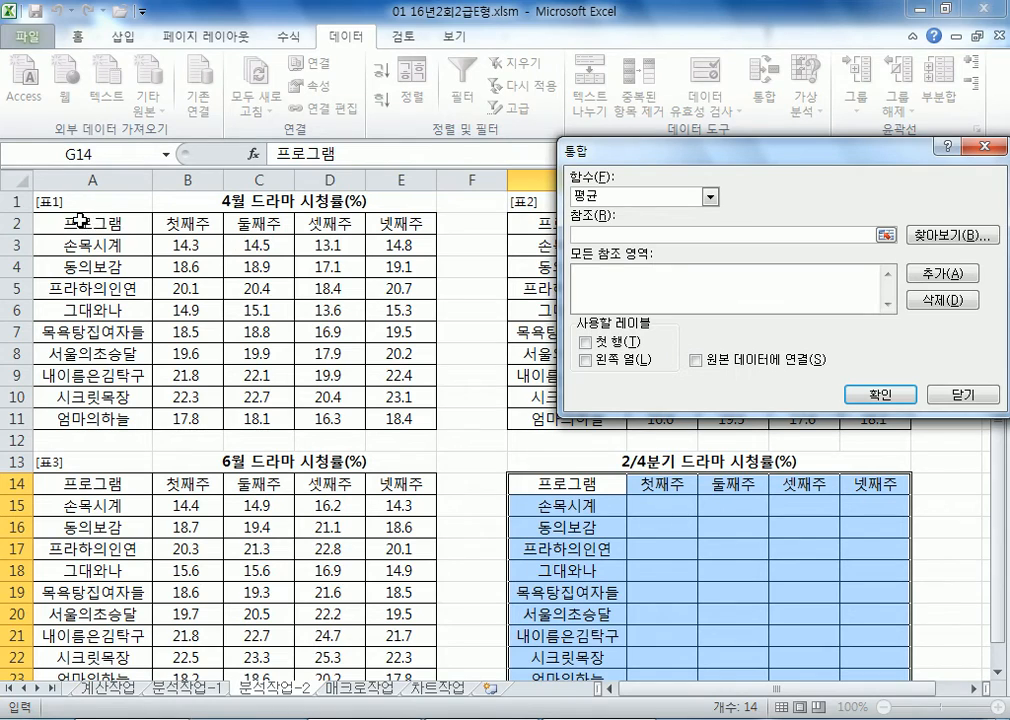
pyautogui.moveTo(76, 222); pyautogui.dragTo(419, 416)
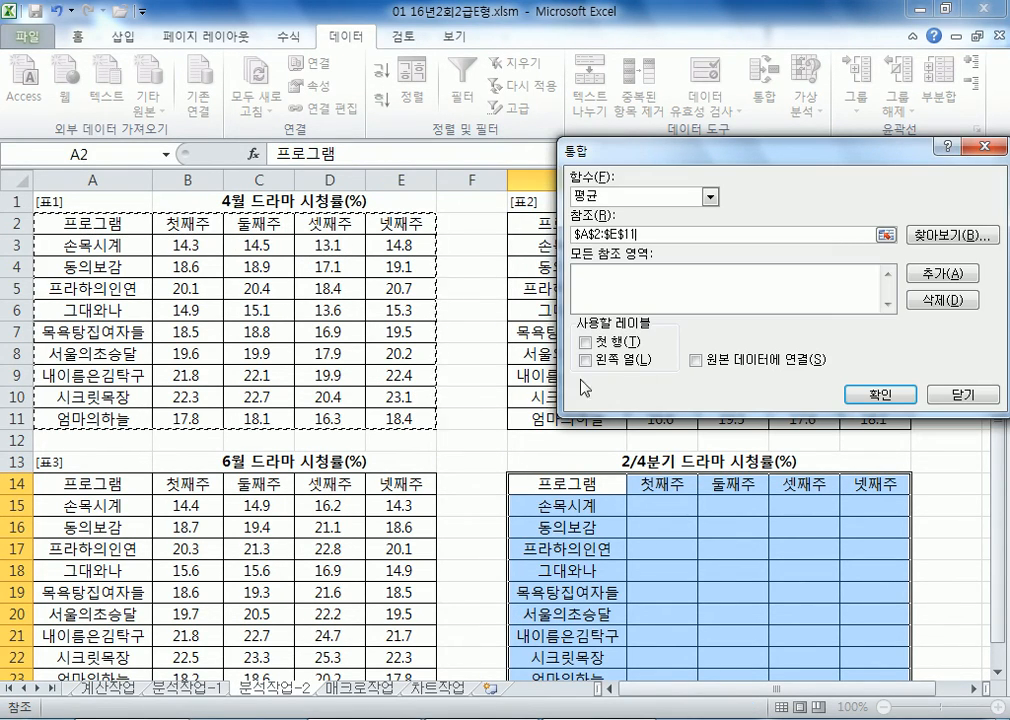
pyautogui.click(941, 273)
pyautogui.moveTo(535, 220); pyautogui.dragTo(880, 412)
pyautogui.click(958, 273)
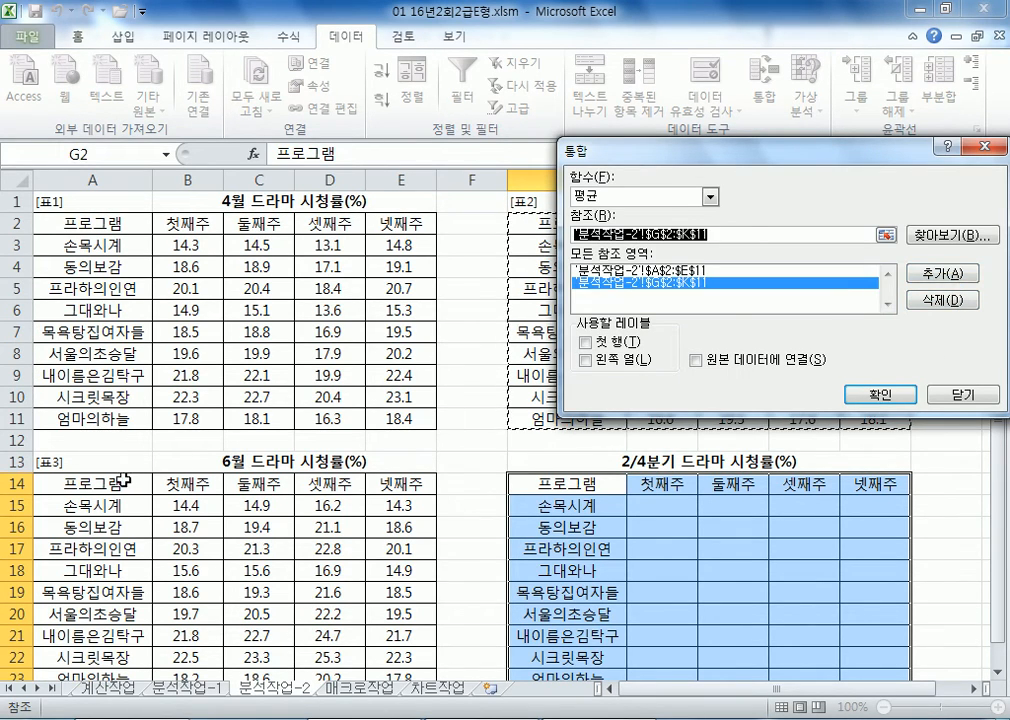
pyautogui.moveTo(125, 482); pyautogui.dragTo(415, 660)
pyautogui.click(948, 273)
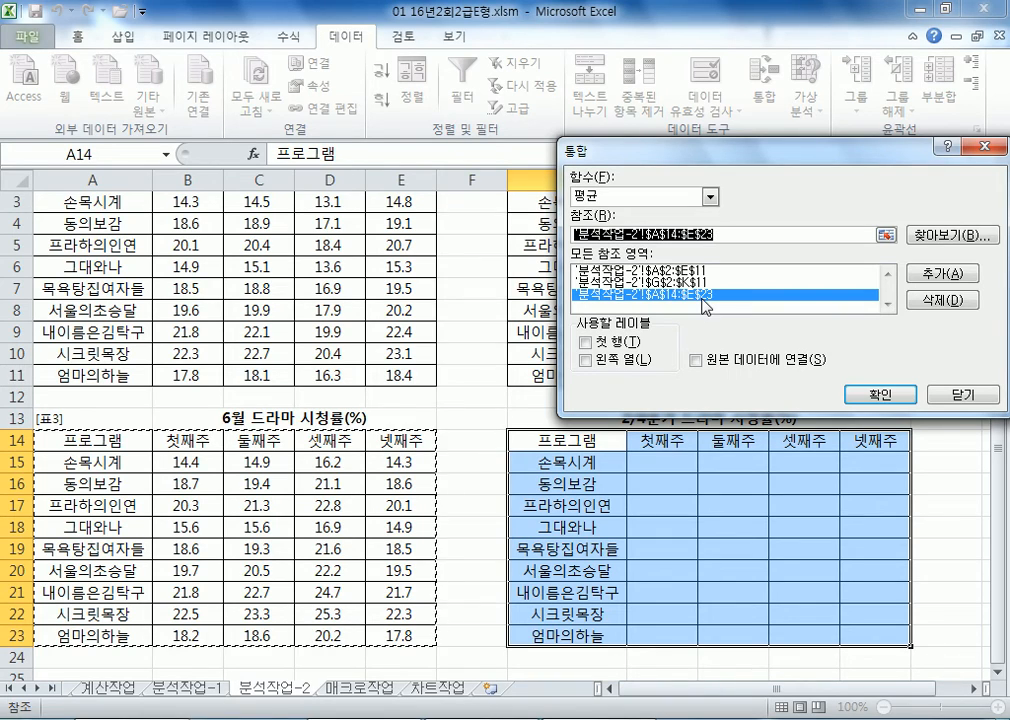
# Step: Use the 첫 행 and 왼쪽 열 labels and run the consolidation into the 2/4분기 드라마 시청률 table
pyautogui.click(586, 342)
pyautogui.click(604, 368)
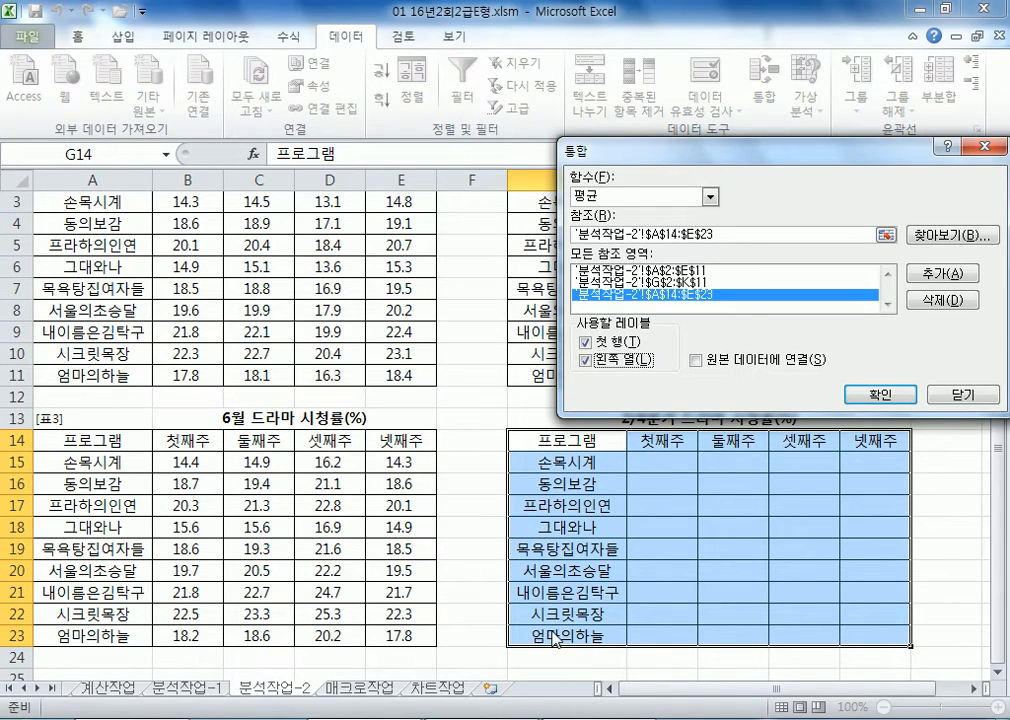
pyautogui.click(876, 397)
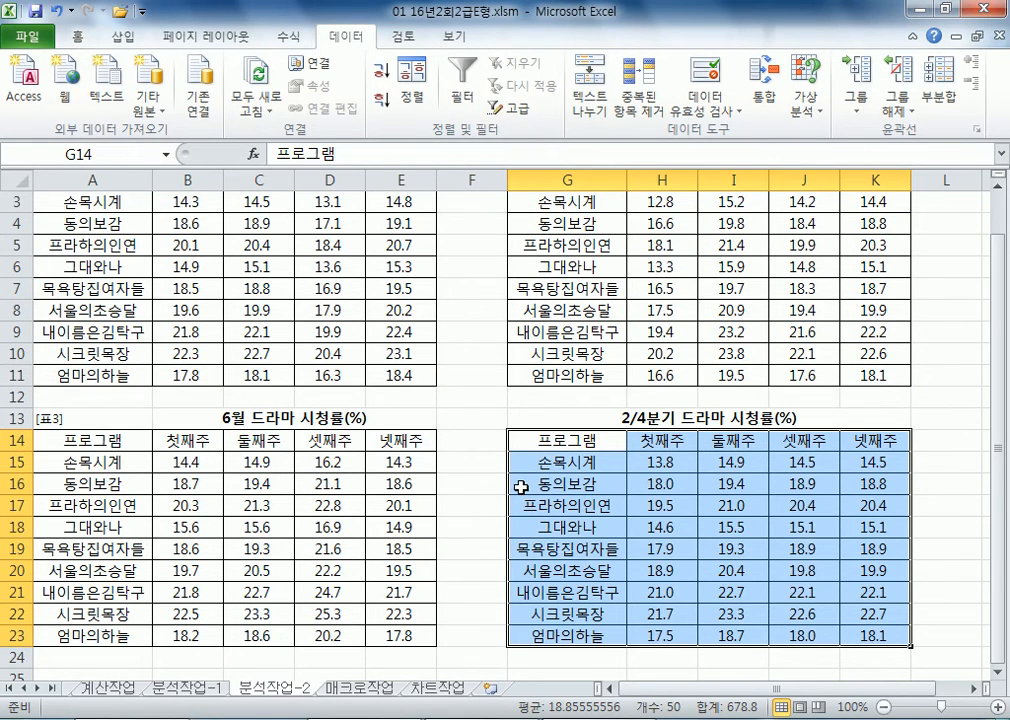
pyautogui.scroll(-2, 521, 487)
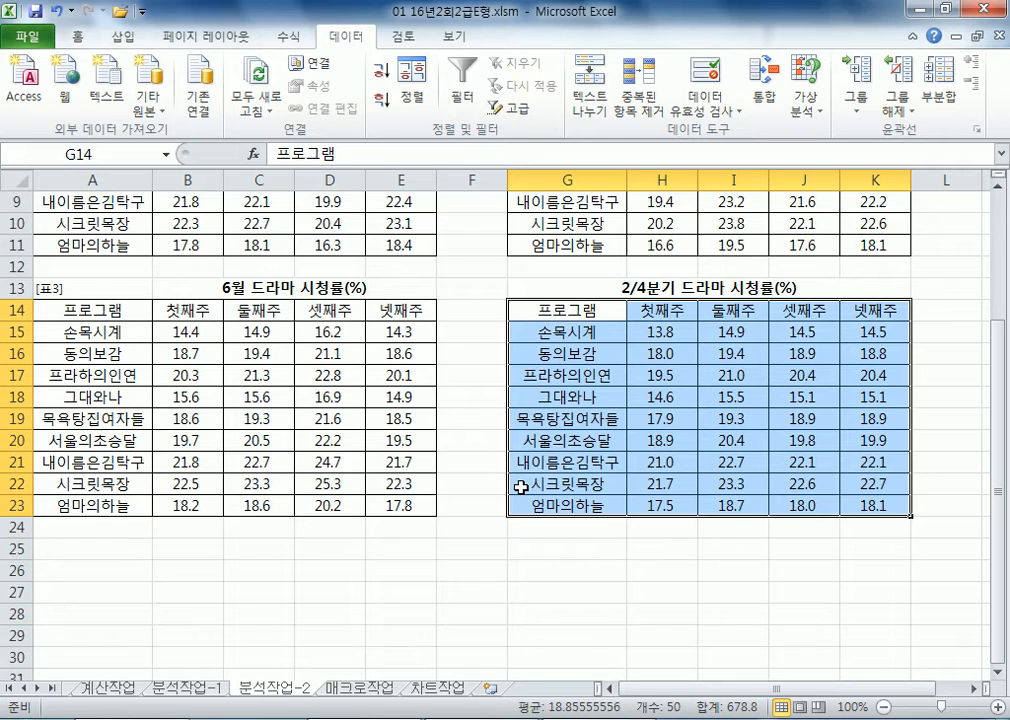
# Step: Switch to Notepad and write the line "데이터 통합 기능에서 제공하지 않는 함수"
pyautogui.hotkey('alt', 'Tab')
pyautogui.write('EP')
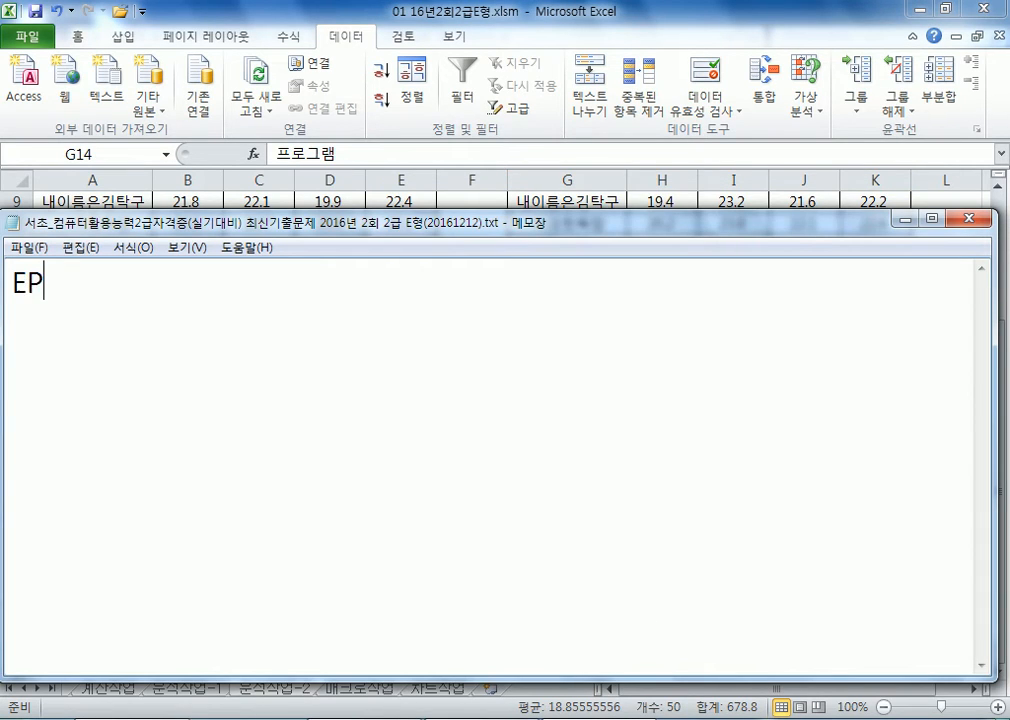
pyautogui.press('BackSpace')
pyautogui.press('BackSpace')
pyautogui.press('Hangul')
pyautogui.write('데이터 토')
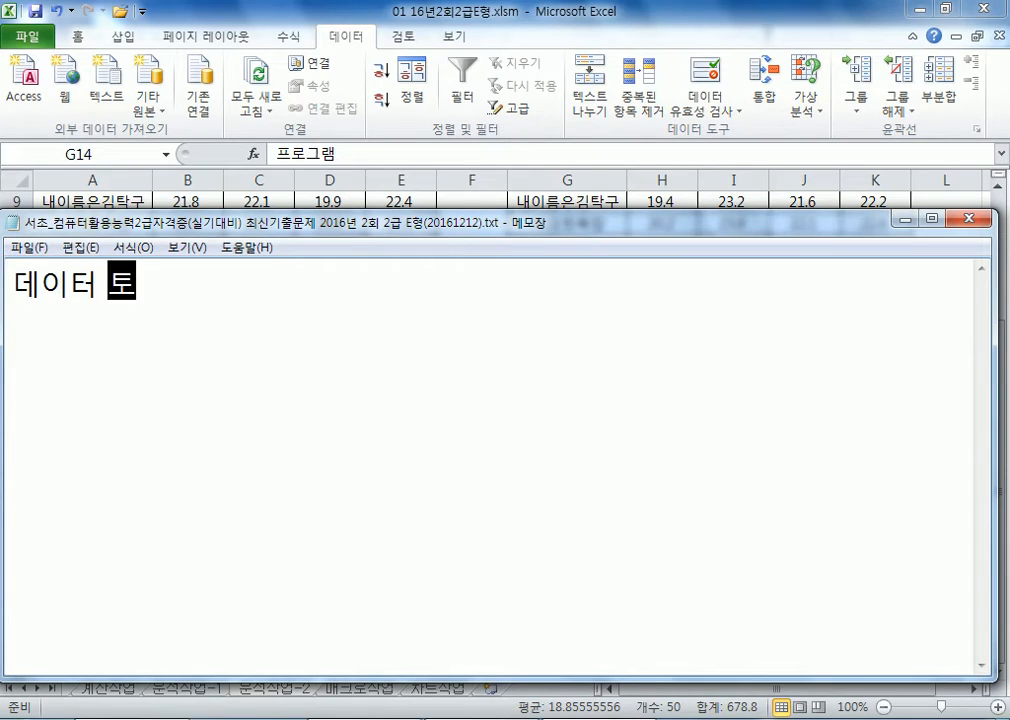
pyautogui.write('통합 기능에서')
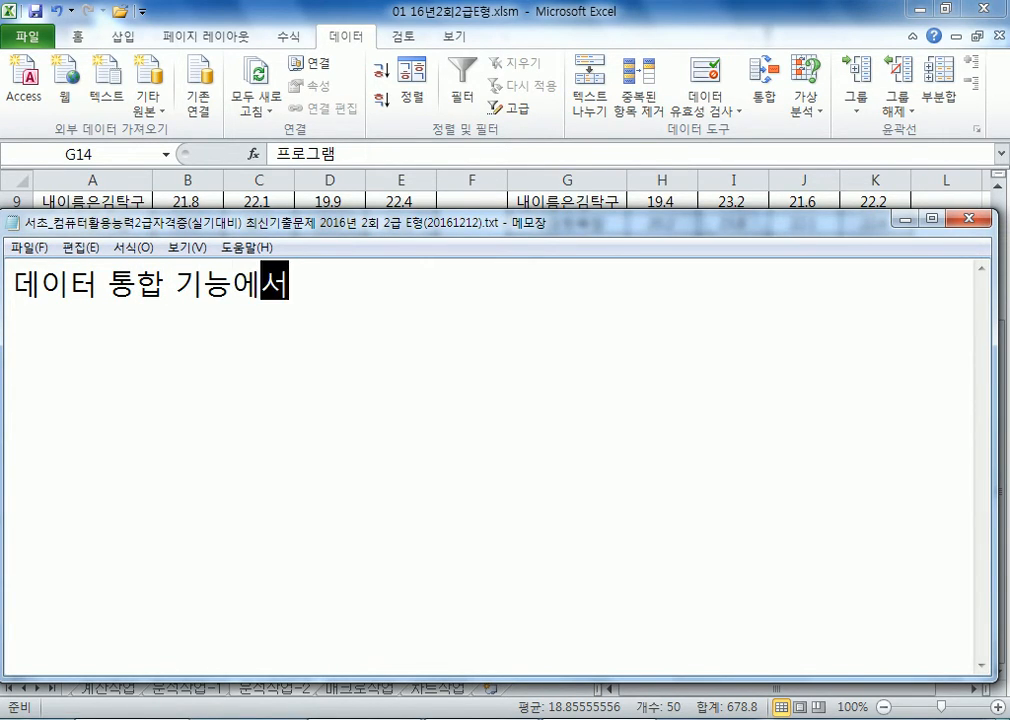
pyautogui.write(' 제공')
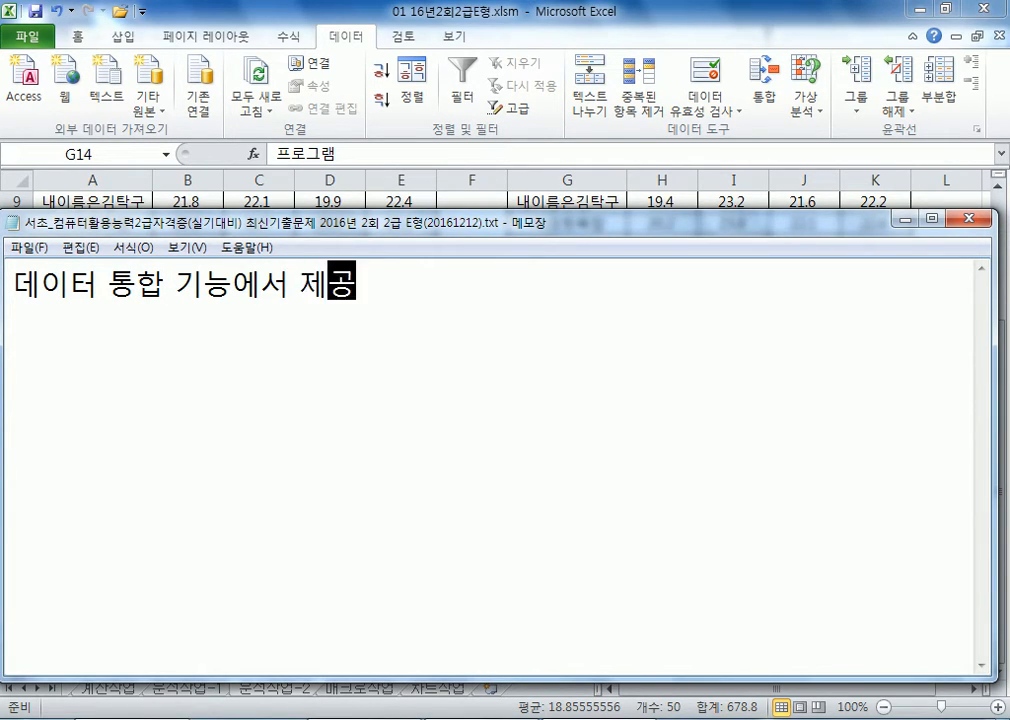
pyautogui.write('하지 않는 함수')
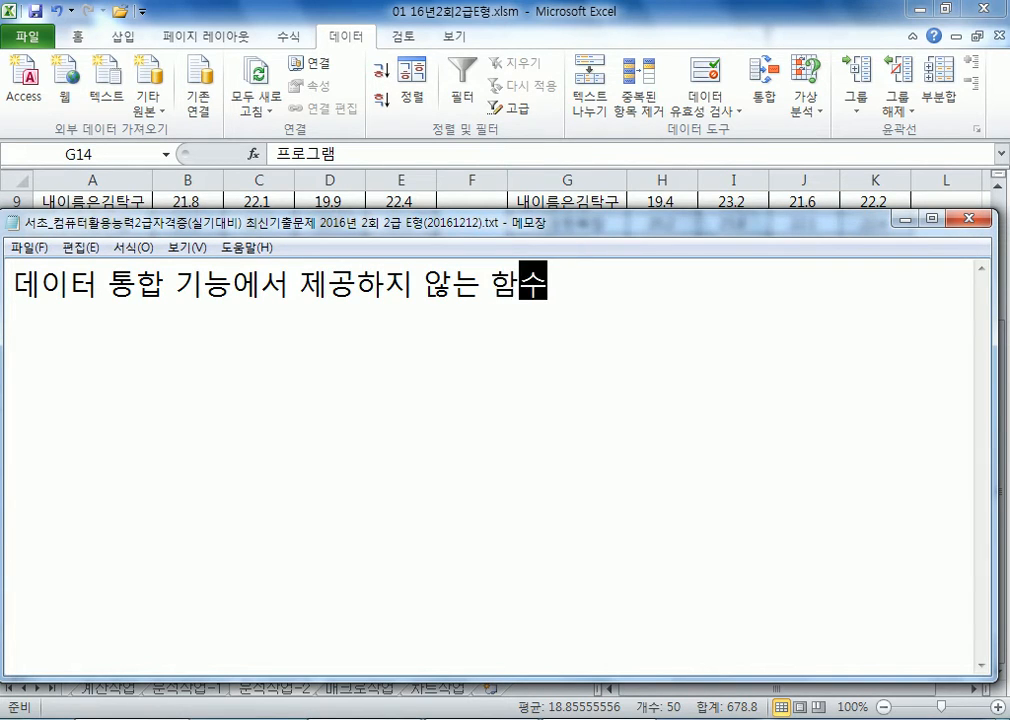
pyautogui.press('Return')
# Step: Return to Excel and clear the consolidated ratings in H15:K23 of the 2/4분기 드라마 시청률 table
pyautogui.hotkey('alt', 'Tab')
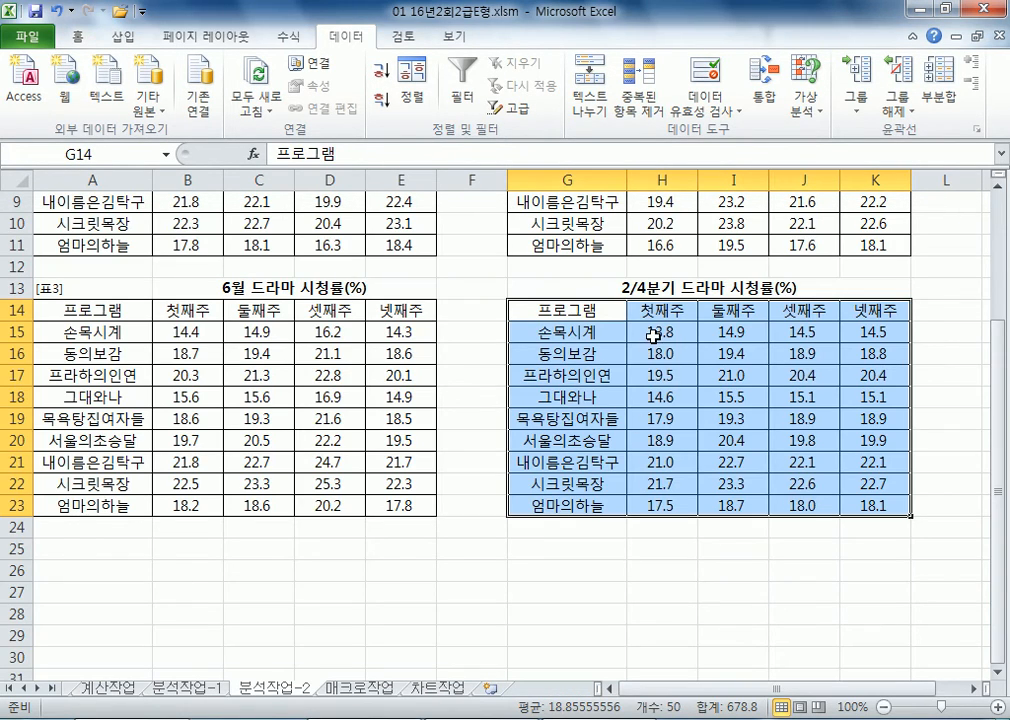
pyautogui.moveTo(655, 333); pyautogui.dragTo(866, 504)
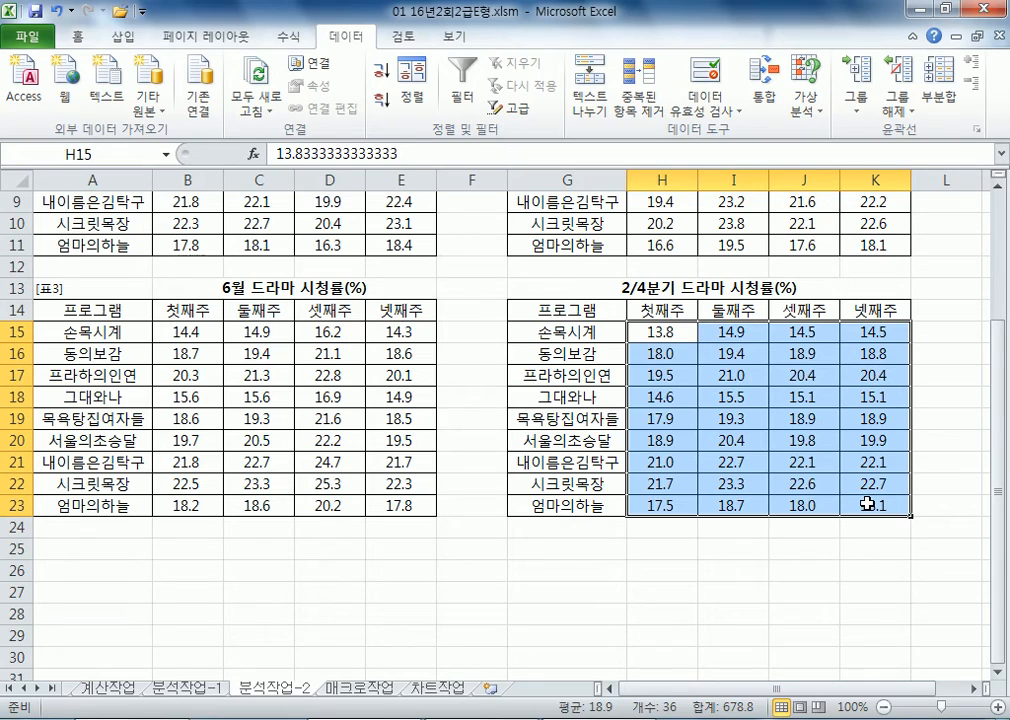
pyautogui.press('Delete')
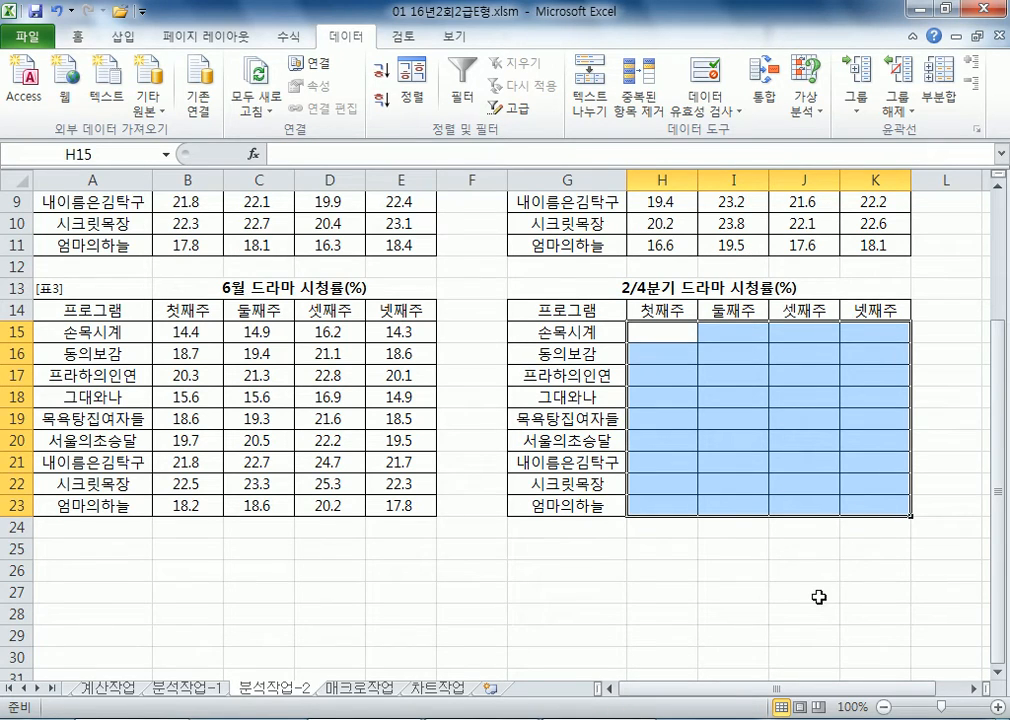
pyautogui.click(772, 575)
# Step: Start a new consolidation for G14:K23, removing all stored reference ranges and turning off the 첫 행 and 왼쪽 열 labels
pyautogui.moveTo(581, 316); pyautogui.dragTo(873, 505)
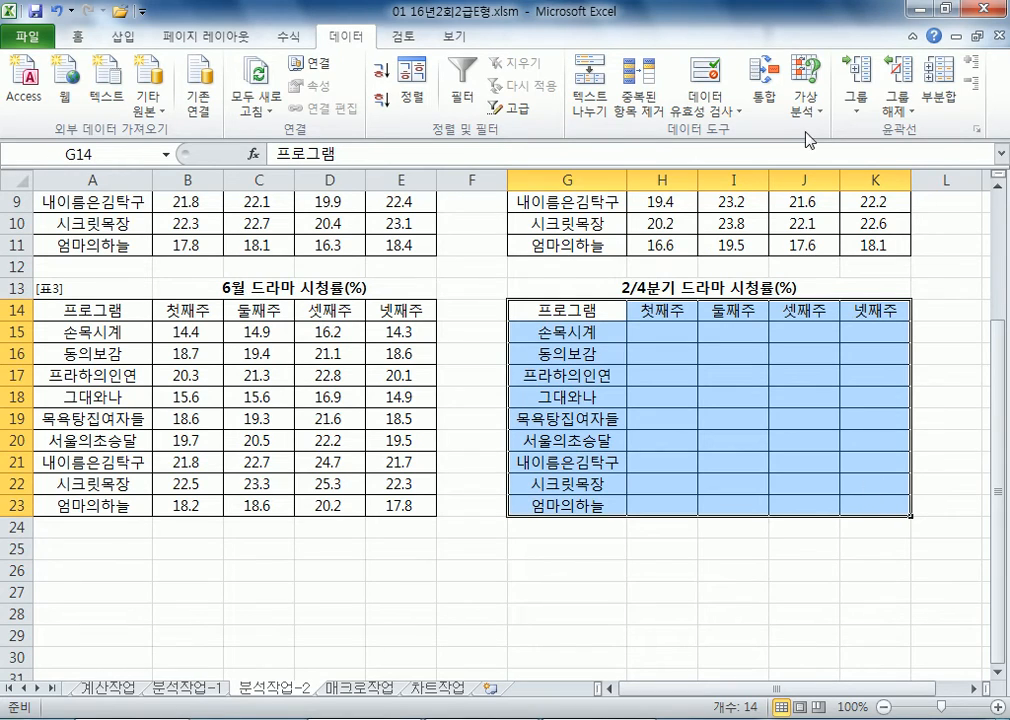
pyautogui.click(767, 97)
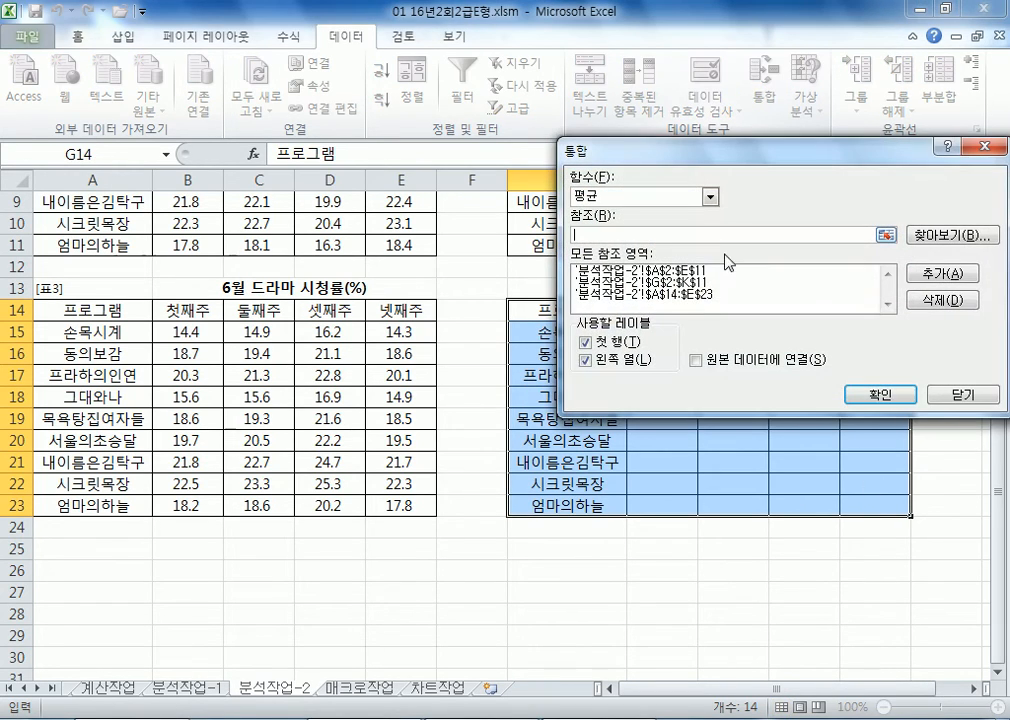
pyautogui.click(672, 295)
pyautogui.click(936, 300)
pyautogui.click(785, 284)
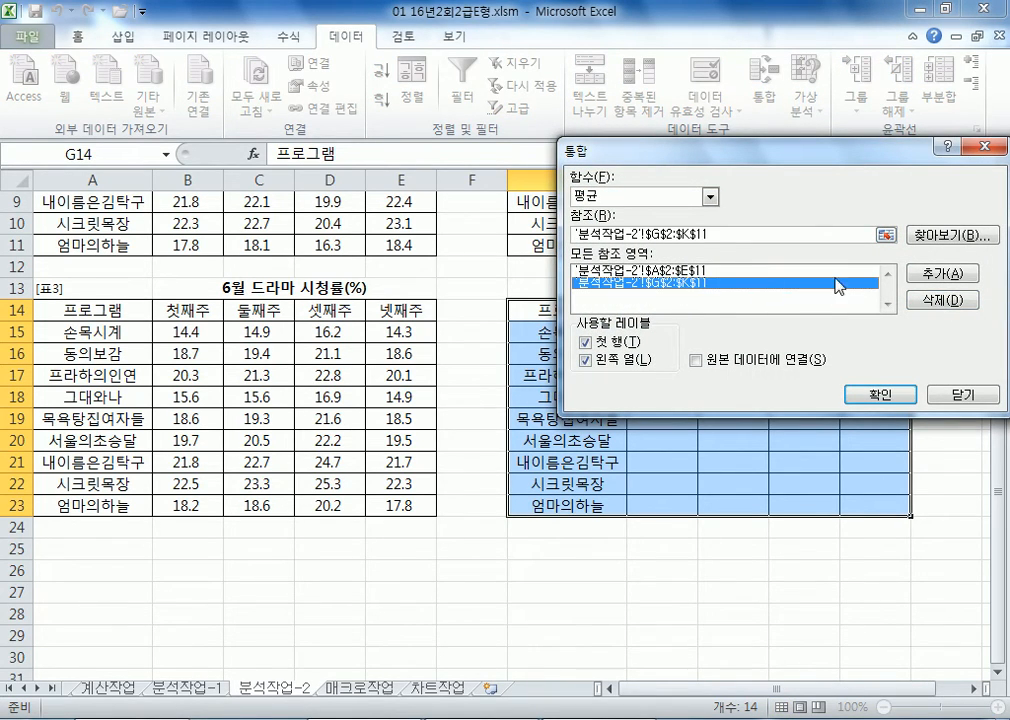
pyautogui.click(915, 300)
pyautogui.click(912, 298)
pyautogui.click(586, 342)
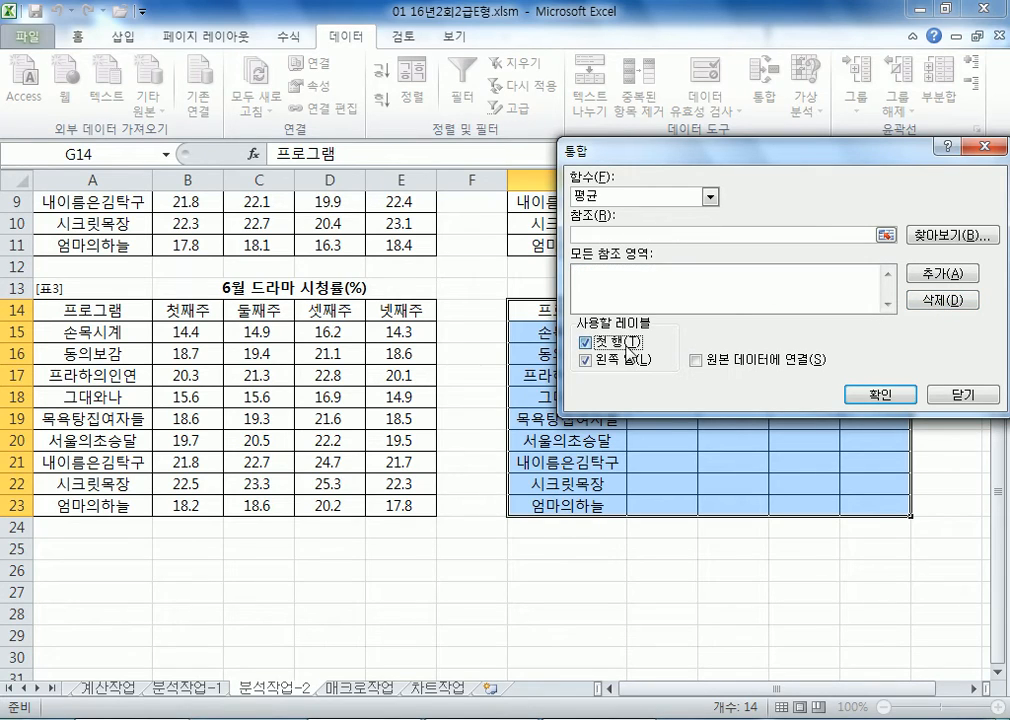
pyautogui.click(615, 359)
# Step: Examine the functions offered for data consolidation, leaving 평균 as the chosen function
pyautogui.click(648, 204)
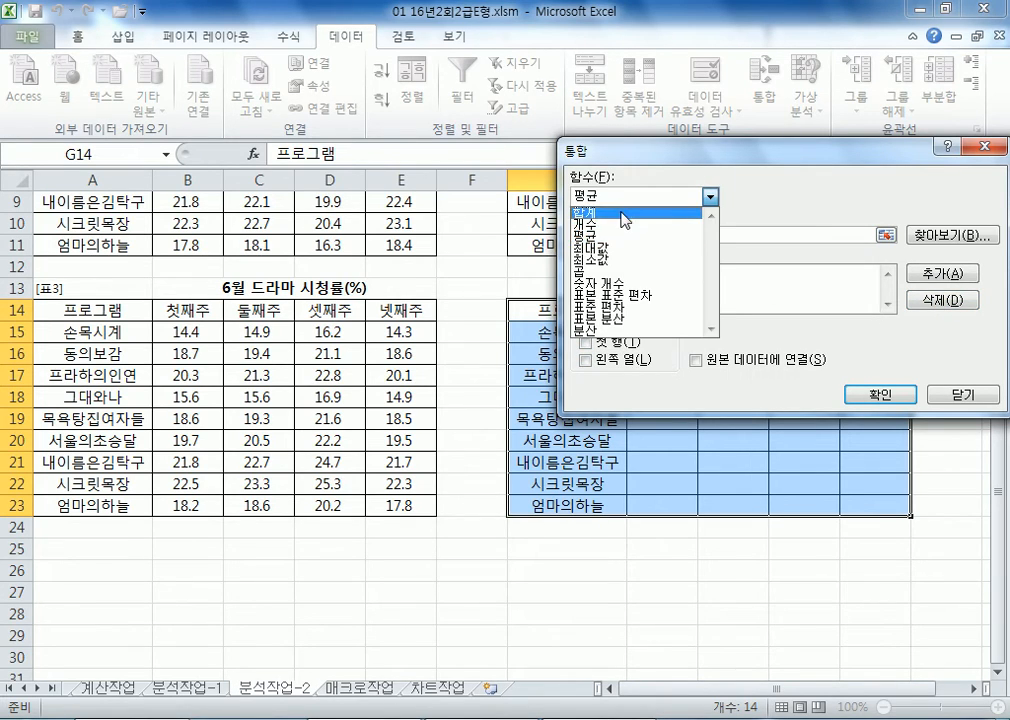
pyautogui.click(622, 219)
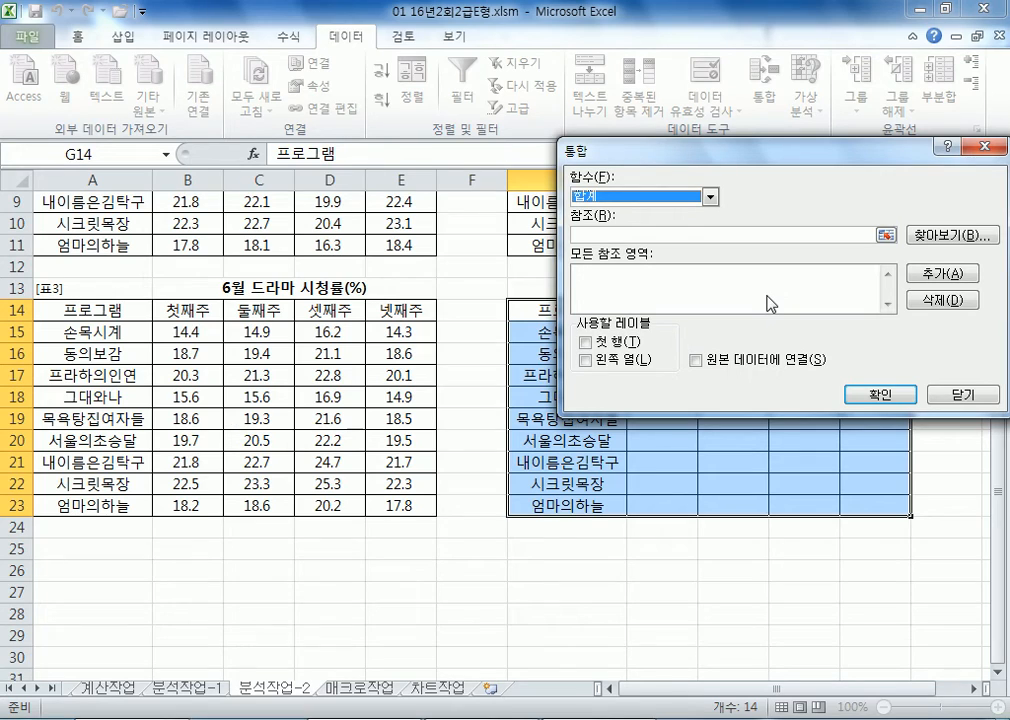
pyautogui.click(655, 209)
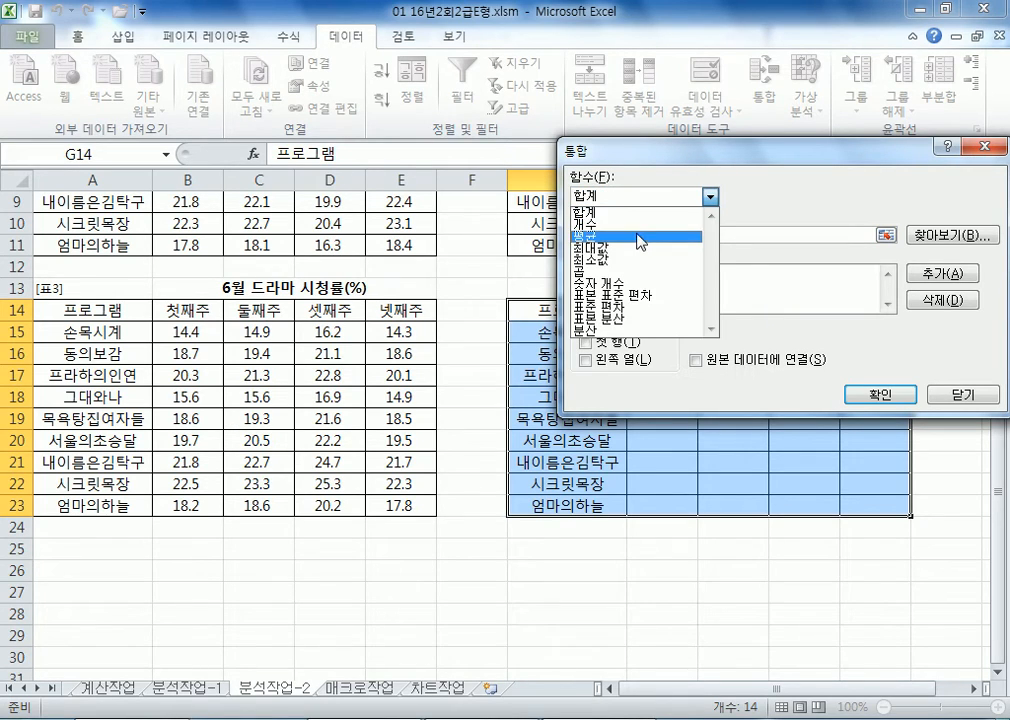
pyautogui.click(640, 234)
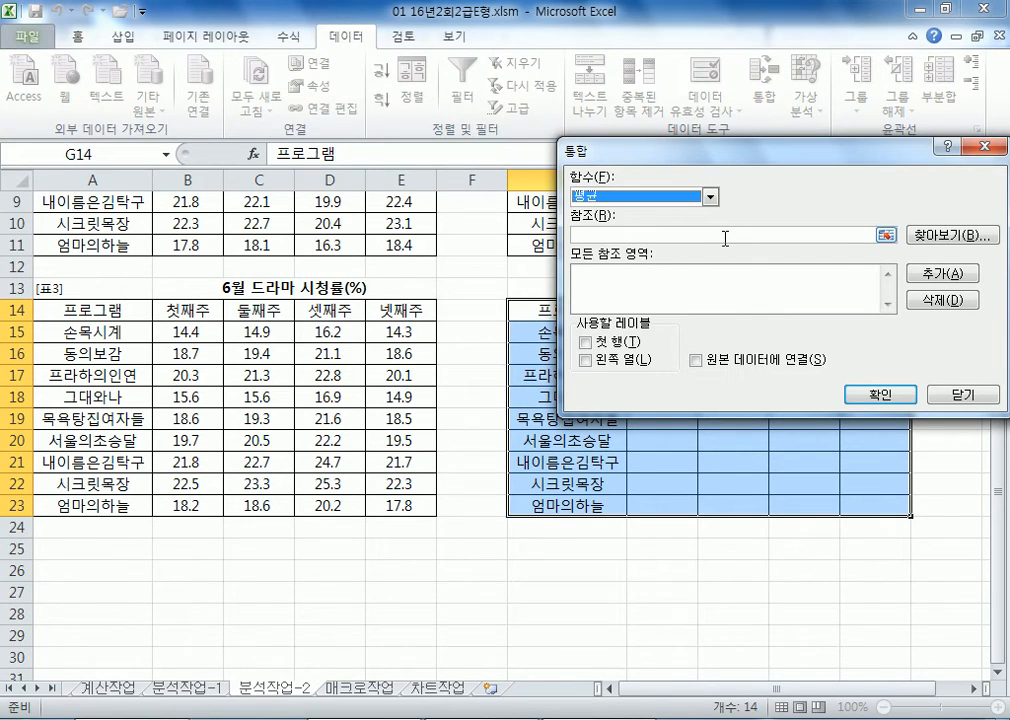
pyautogui.hotkey('alt', 'Tab')
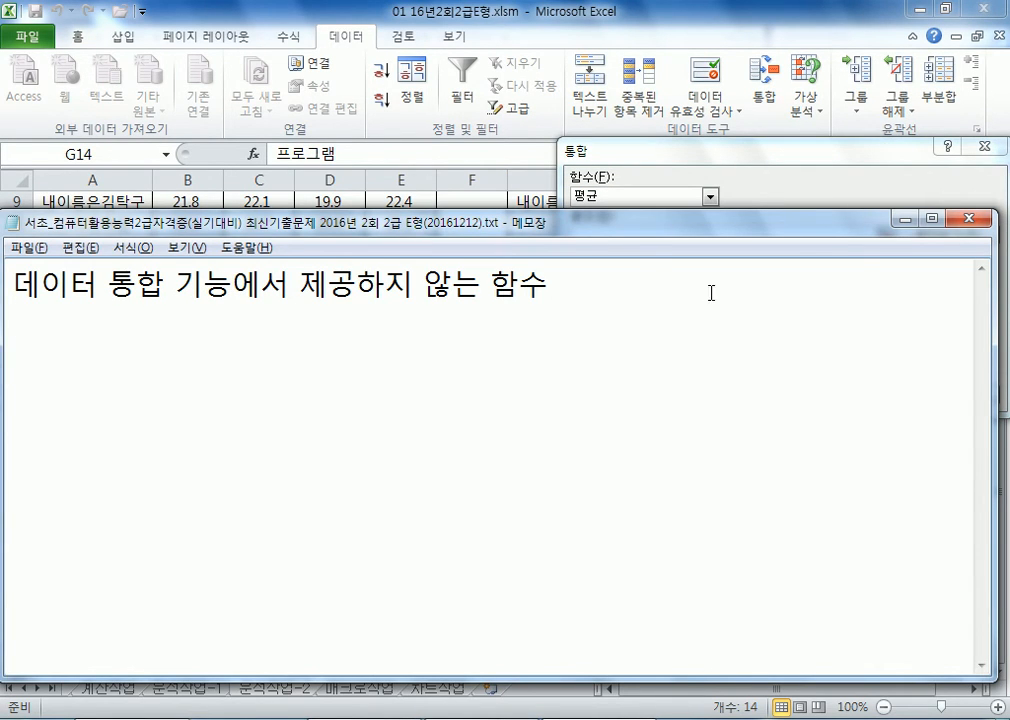
pyautogui.click(710, 197)
pyautogui.click(710, 197)
pyautogui.click(640, 213)
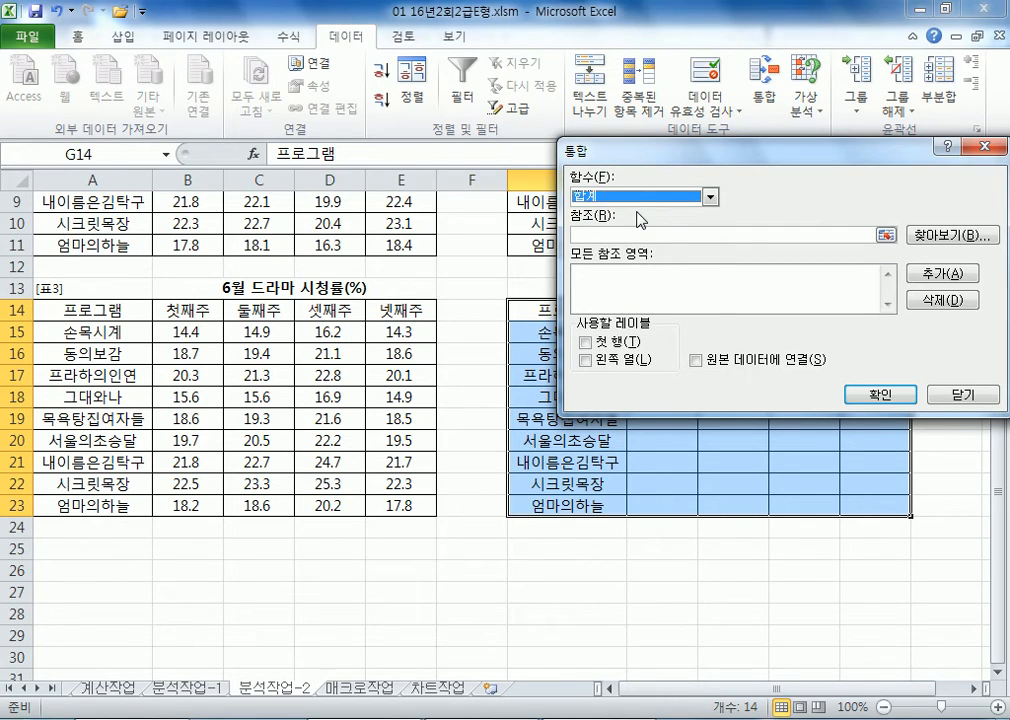
pyautogui.hotkey('alt', 'Down')
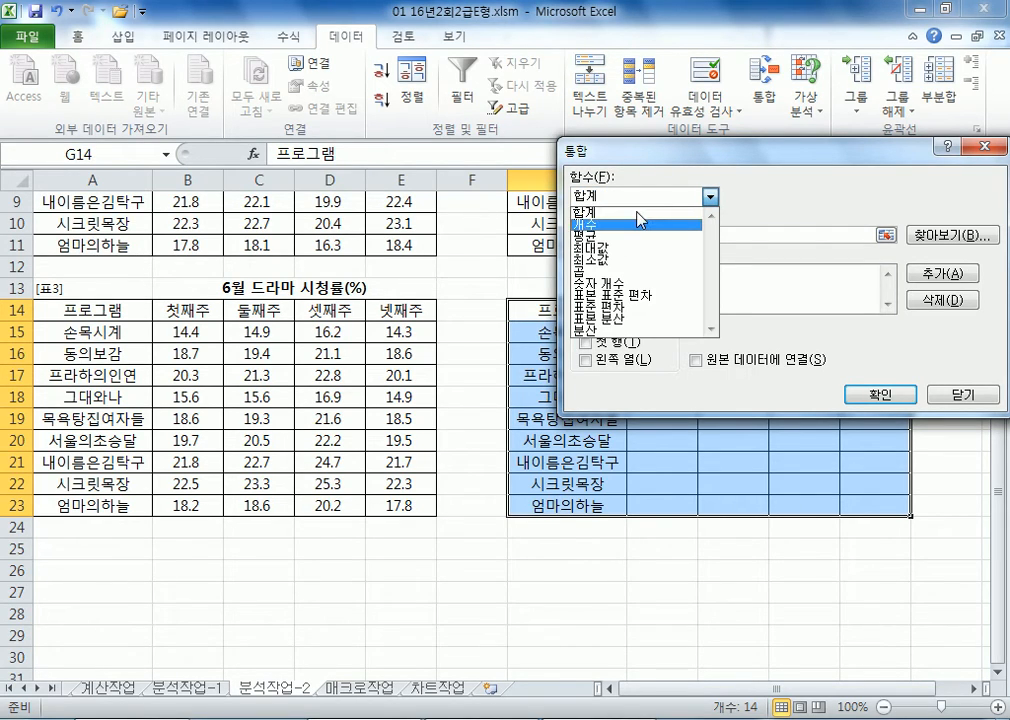
pyautogui.press('Down')
pyautogui.press('Down')
pyautogui.press('Down')
pyautogui.click(700, 234)
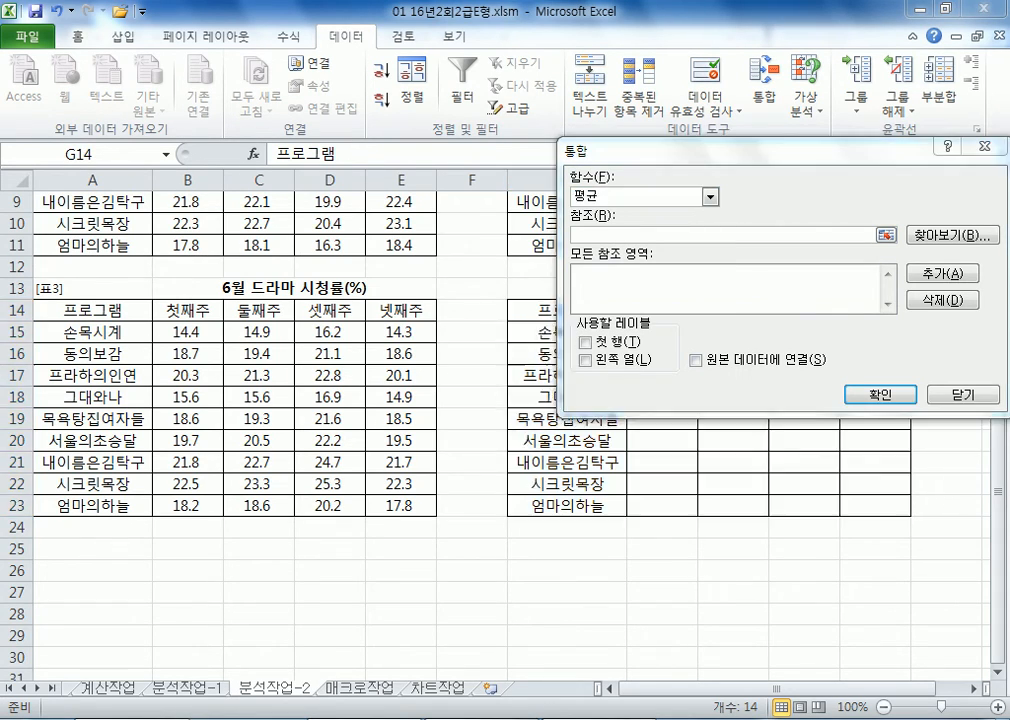
# Step: Switch to Notepad and append ": 중간값, 최빈값" to the line about functions not offered by data consolidation
pyautogui.hotkey('alt', 'Tab')
pyautogui.click(669, 298)
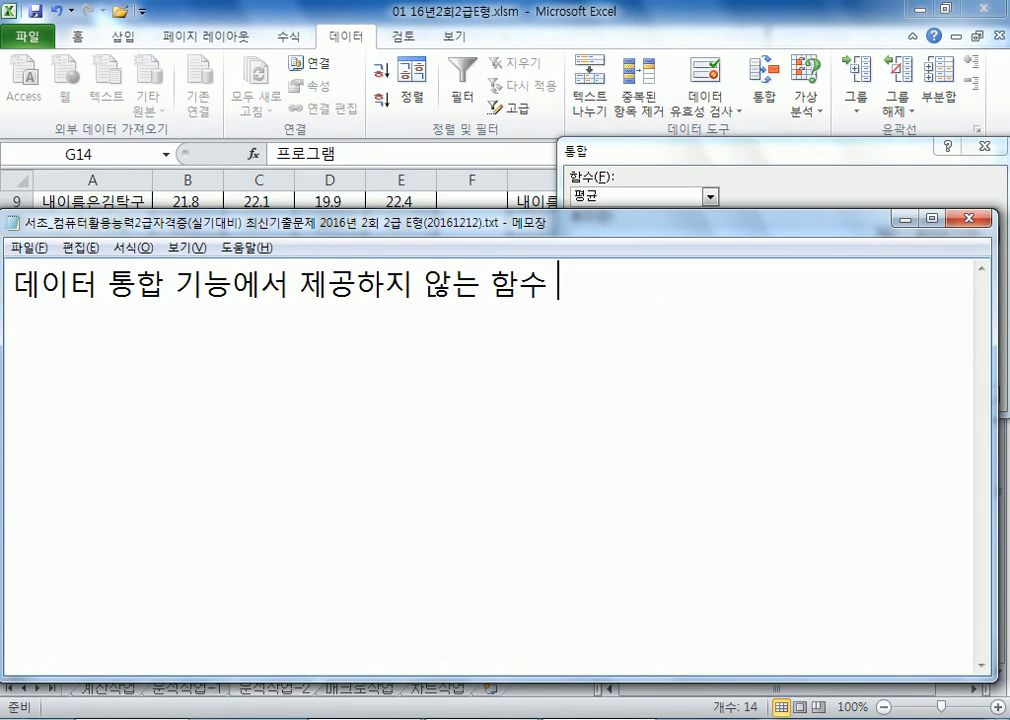
pyautogui.write(':')
pyautogui.write(' 중간값, ')
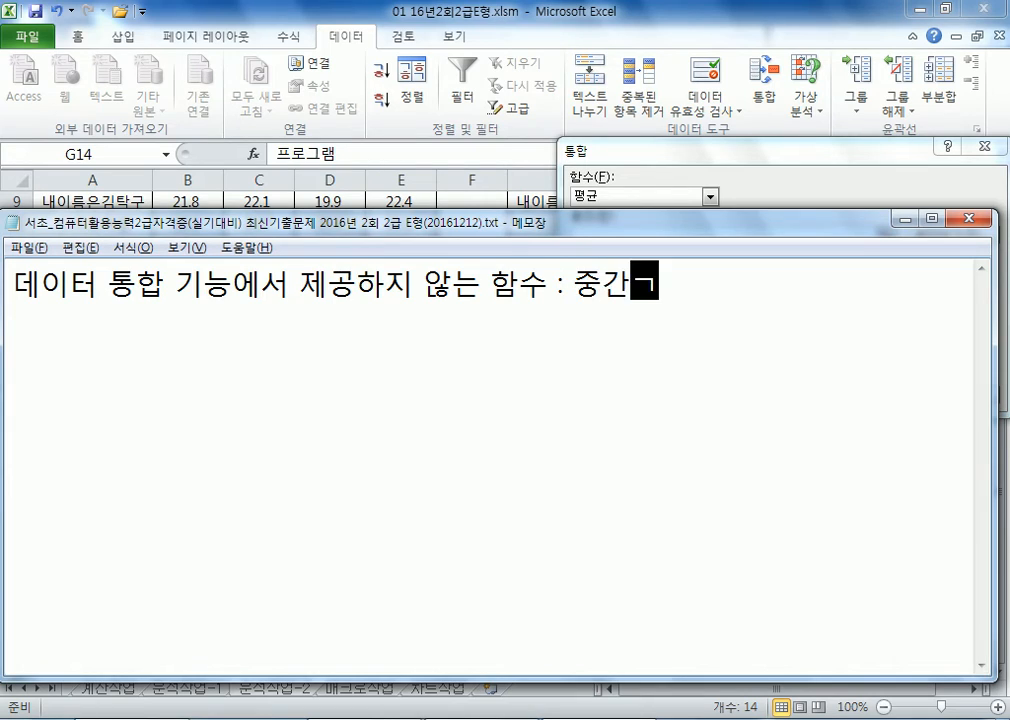
pyautogui.write('최빈값')
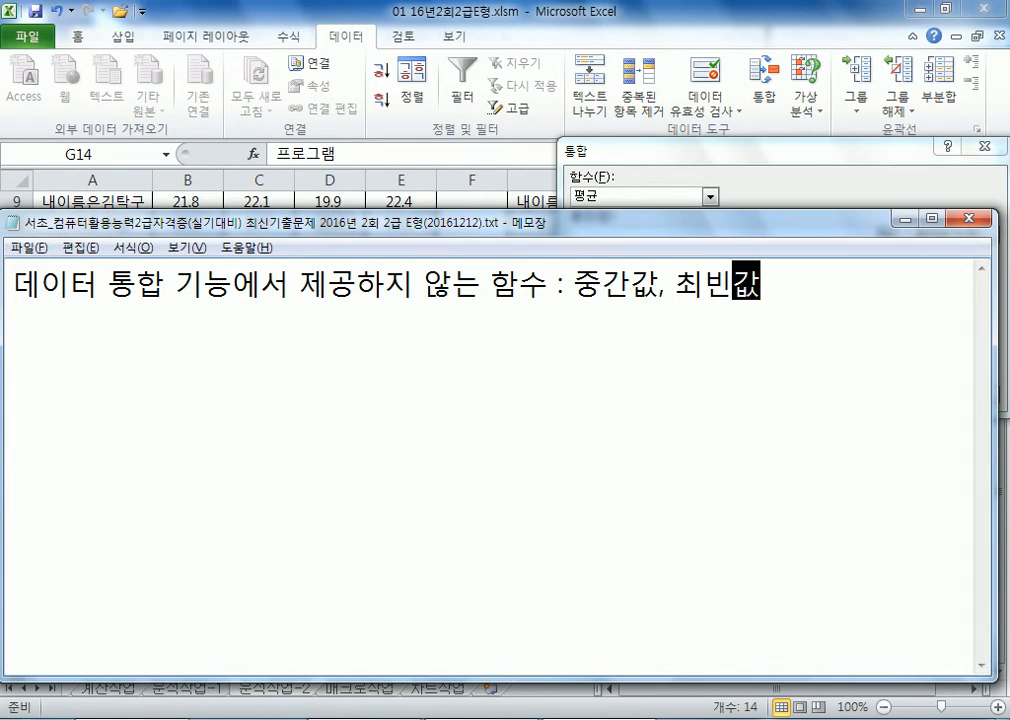
pyautogui.press('Return')
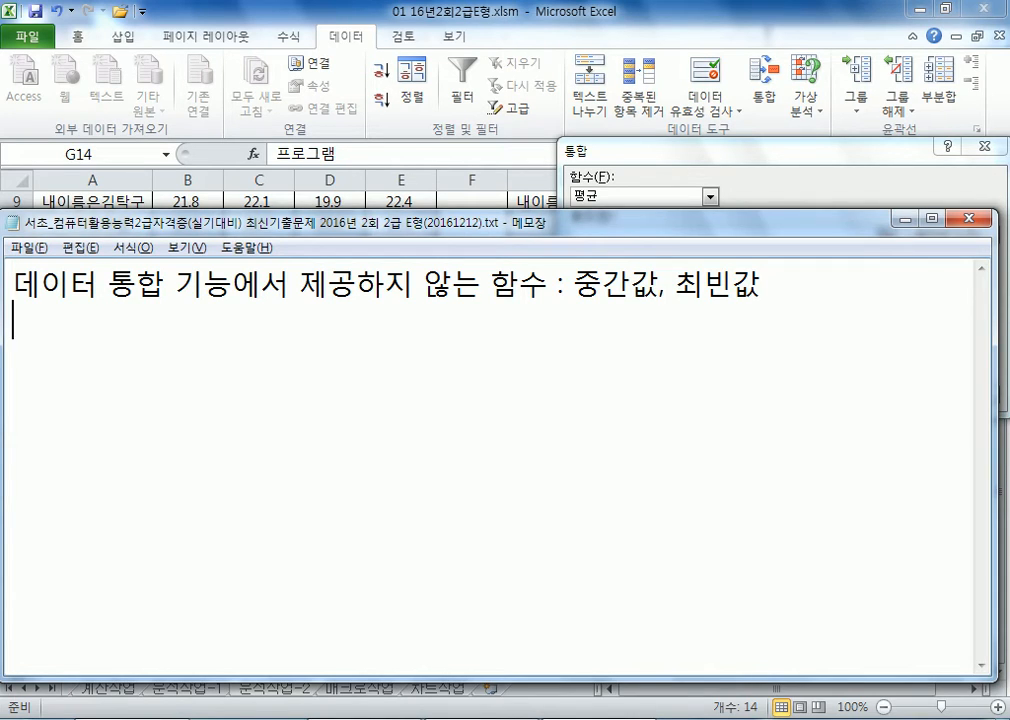
# Step: Return to Excel and add A14:E23, A2:E11 and G2:K11 as references for the 평균 consolidation
pyautogui.hotkey('alt', 'Tab')
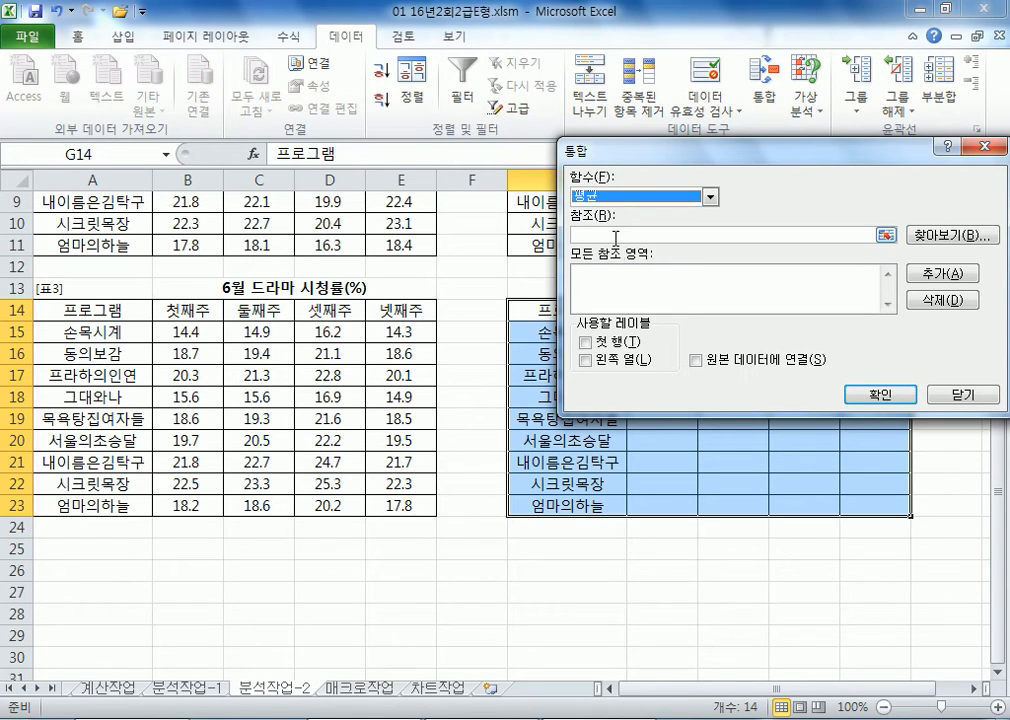
pyautogui.click(72, 310)
pyautogui.moveTo(72, 310); pyautogui.dragTo(397, 507)
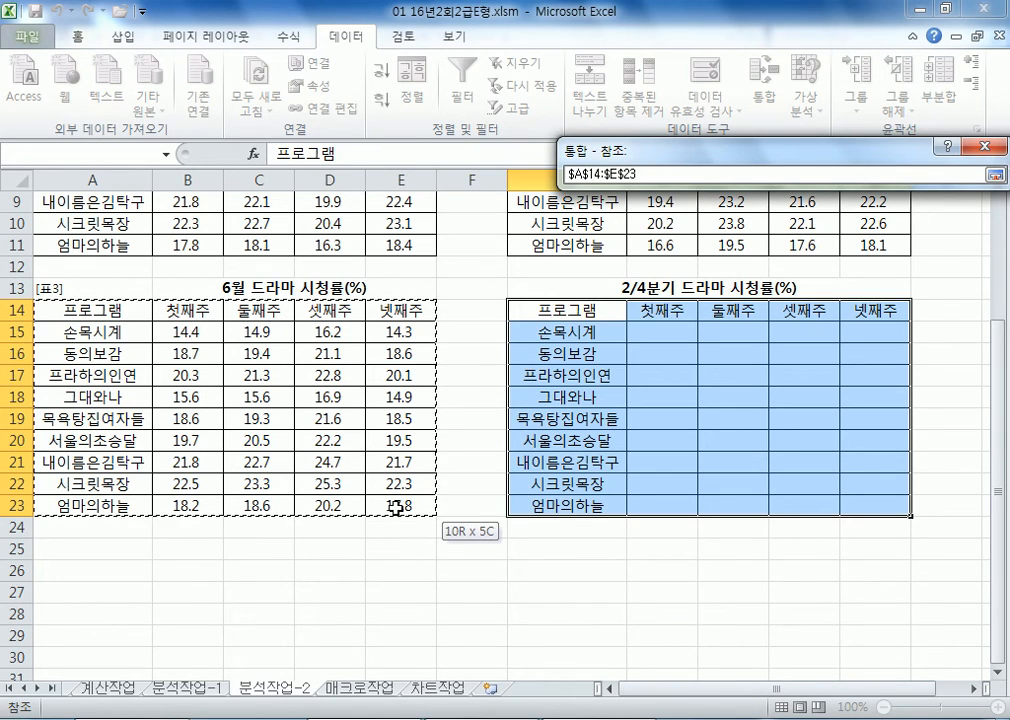
pyautogui.hotkey('alt', 'a')
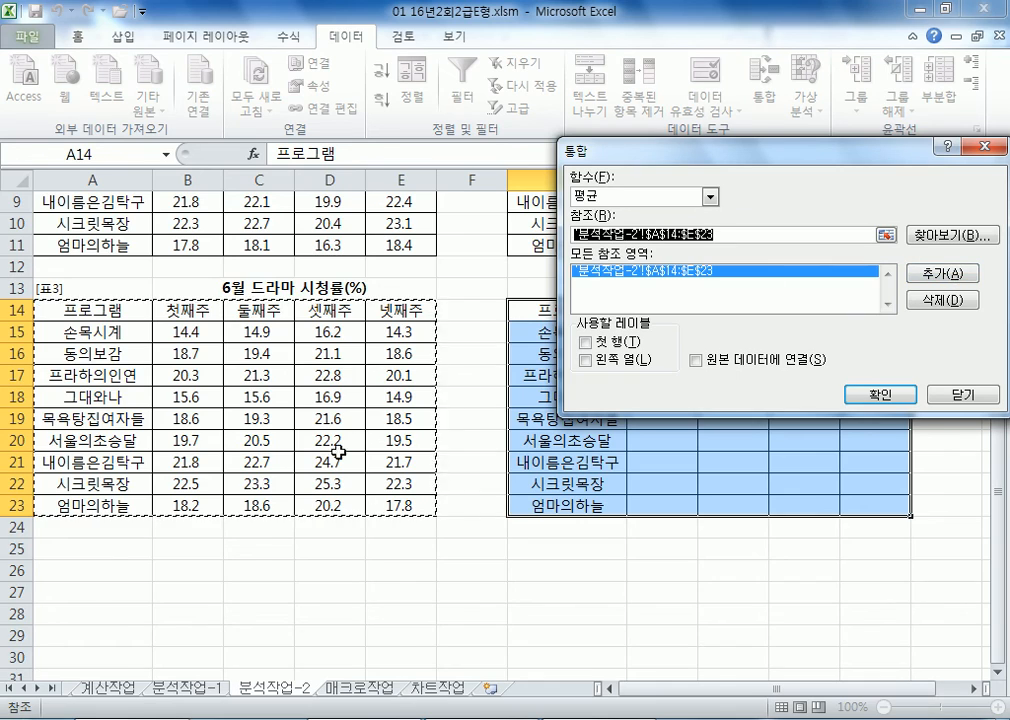
pyautogui.scroll(3, 190, 265)
pyautogui.moveTo(74, 222); pyautogui.dragTo(415, 415)
pyautogui.click(941, 273)
pyautogui.moveTo(535, 222); pyautogui.dragTo(875, 415)
pyautogui.hotkey('alt', 'a')
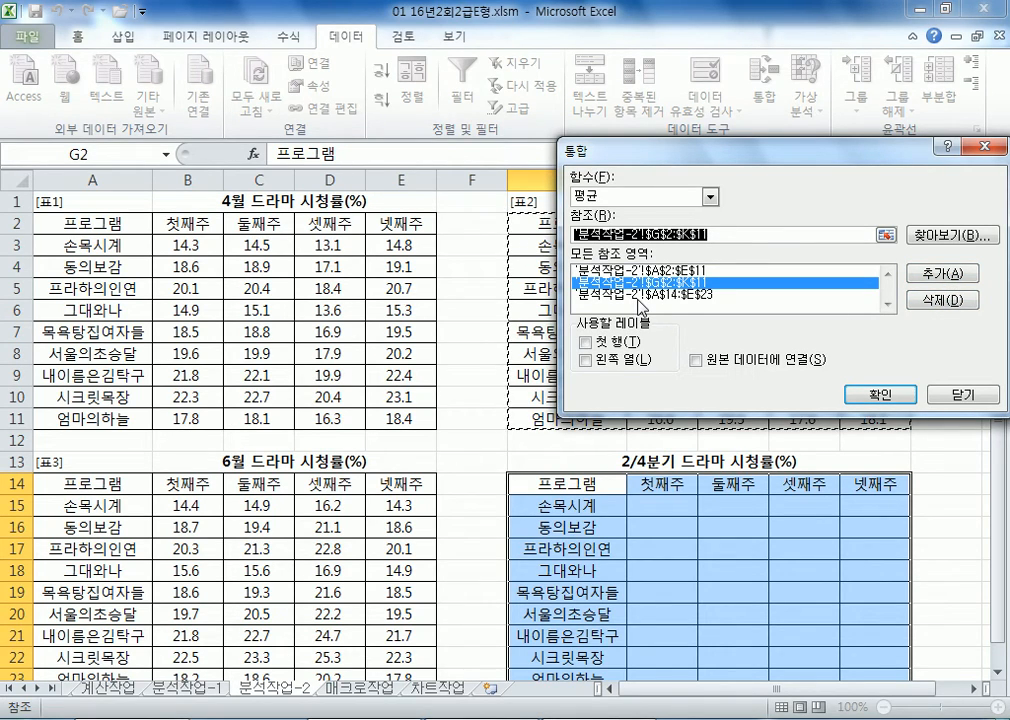
# Step: Use both 첫 행 and 왼쪽 열 as labels and carry out the 평균 consolidation into G14:K23
pyautogui.click(610, 346)
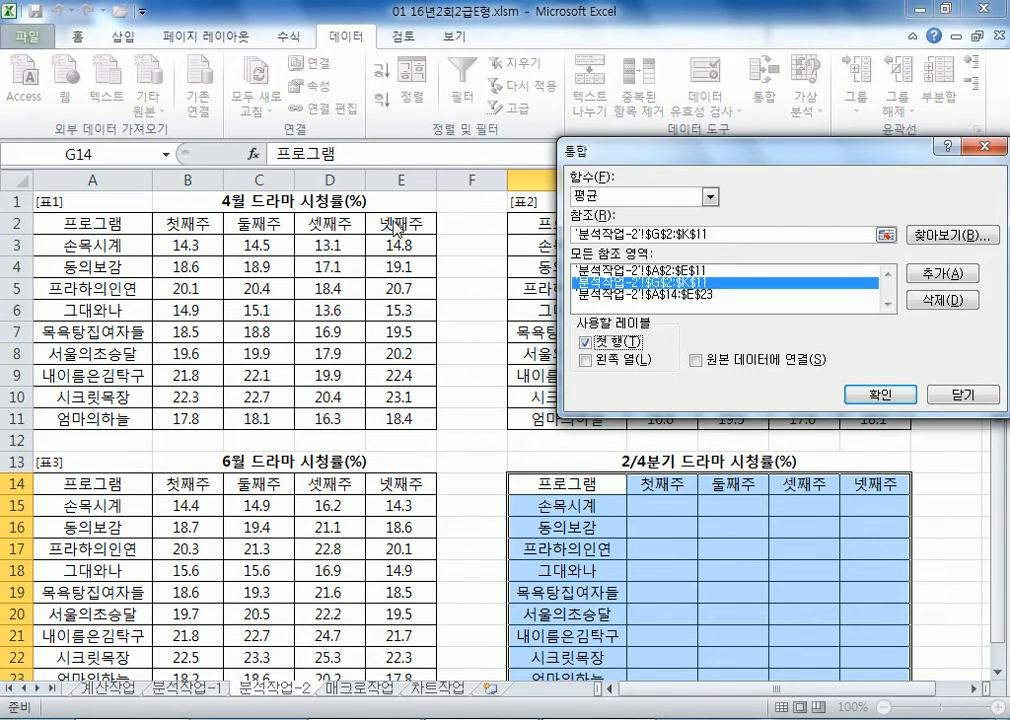
pyautogui.click(587, 360)
pyautogui.click(883, 400)
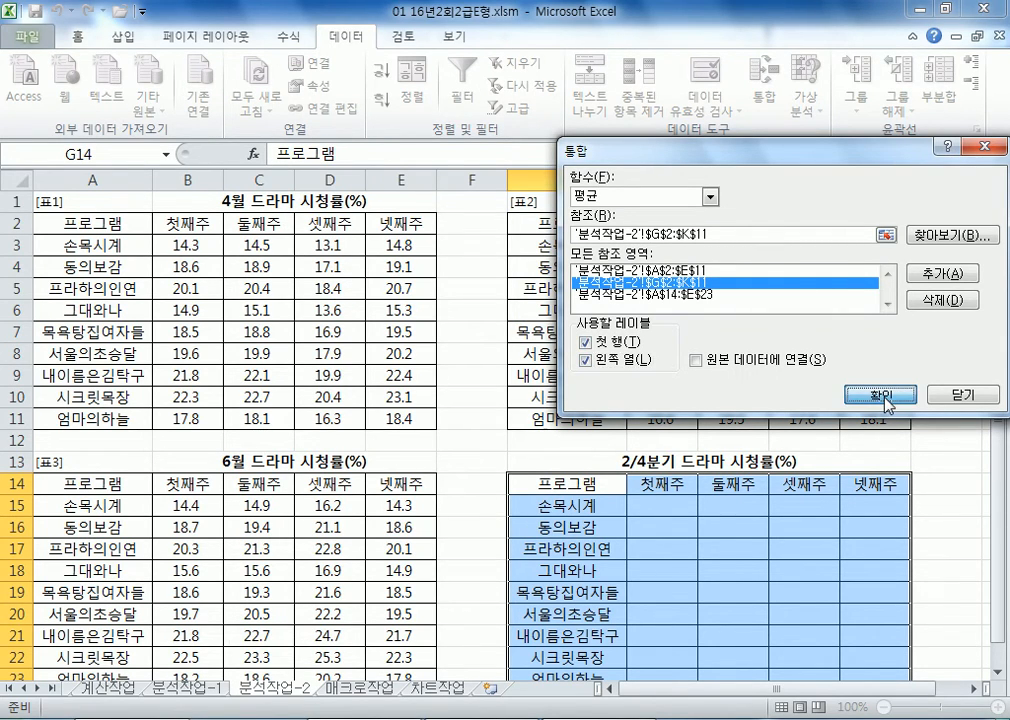
# Step: Compare the consolidated 첫째주 value for 손목시계 with its three monthly source values and review the row and column labels used for matching
pyautogui.click(582, 507)
pyautogui.click(672, 488)
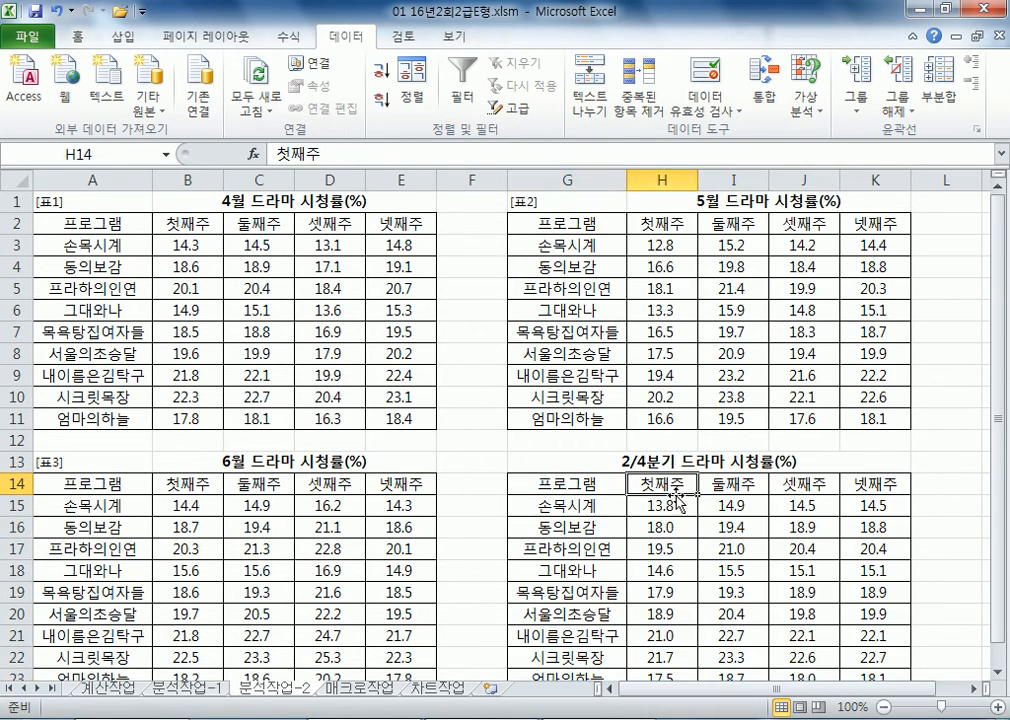
pyautogui.click(676, 503)
pyautogui.click(182, 222)
pyautogui.click(146, 250)
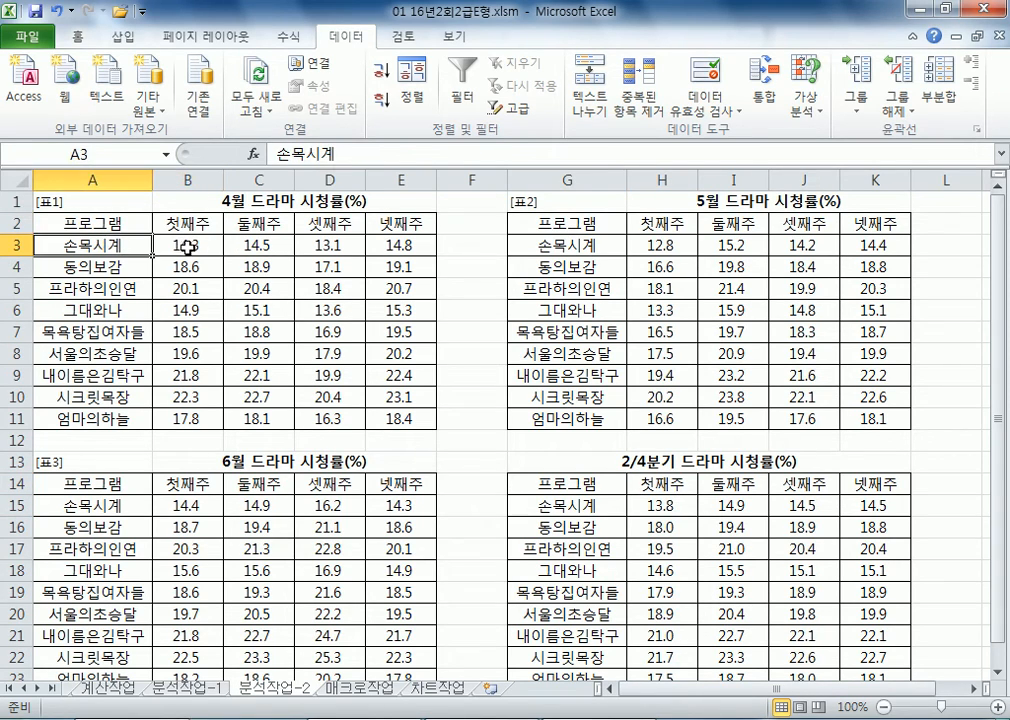
pyautogui.click(188, 248)
pyautogui.click(675, 223)
pyautogui.click(668, 246)
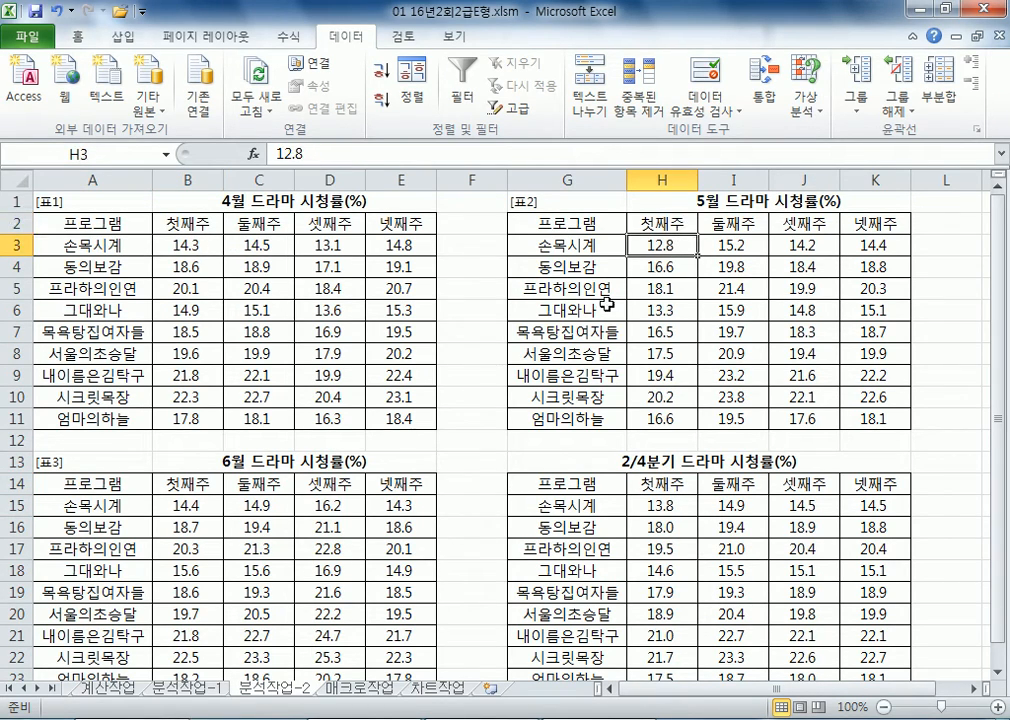
pyautogui.click(199, 505)
pyautogui.click(675, 510)
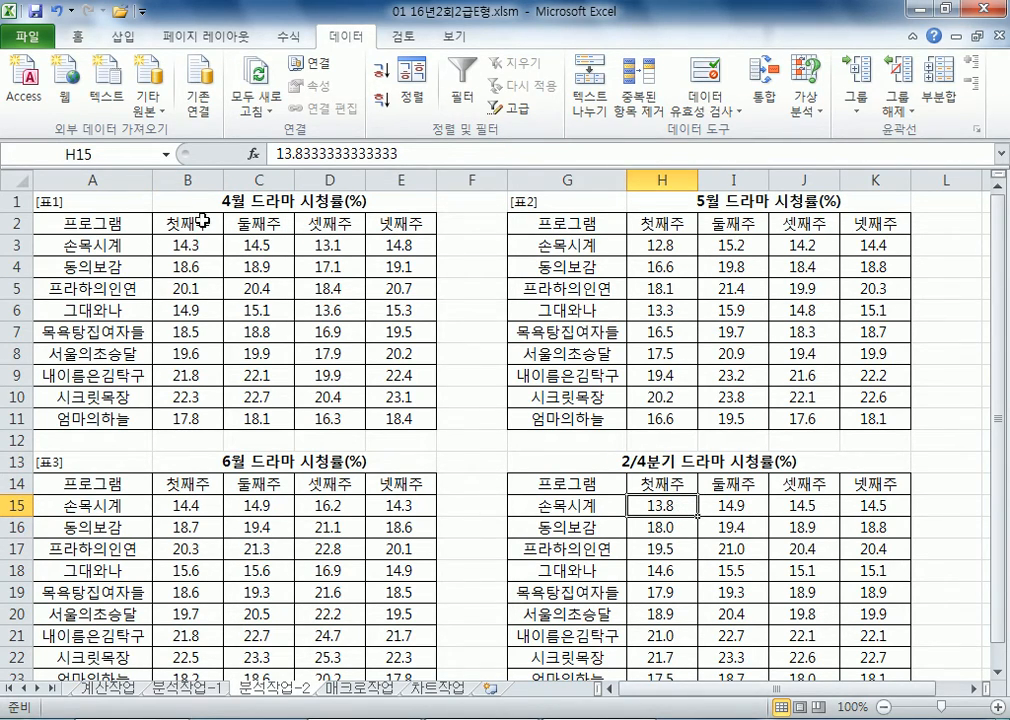
pyautogui.moveTo(60, 246); pyautogui.dragTo(98, 414)
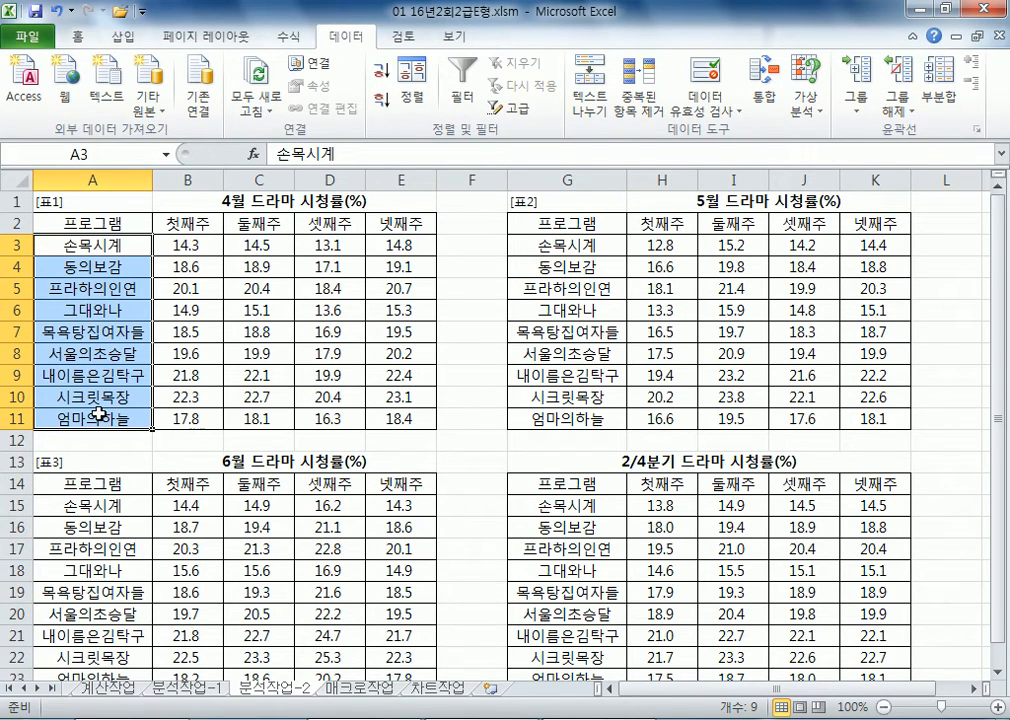
pyautogui.moveTo(192, 225); pyautogui.dragTo(390, 228)
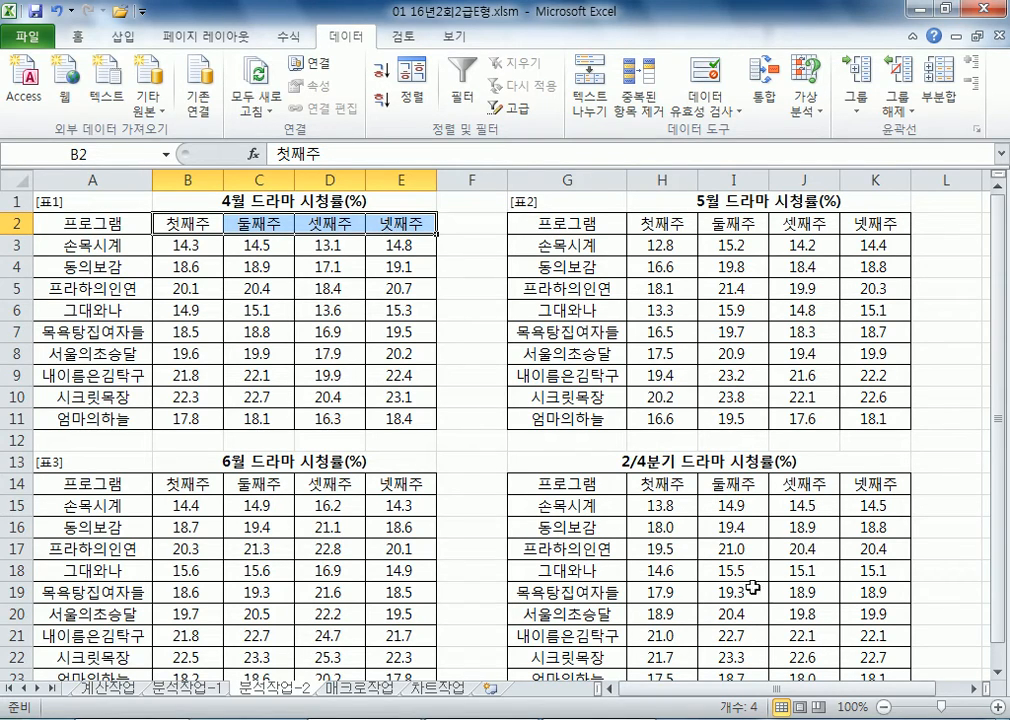
pyautogui.click(593, 512)
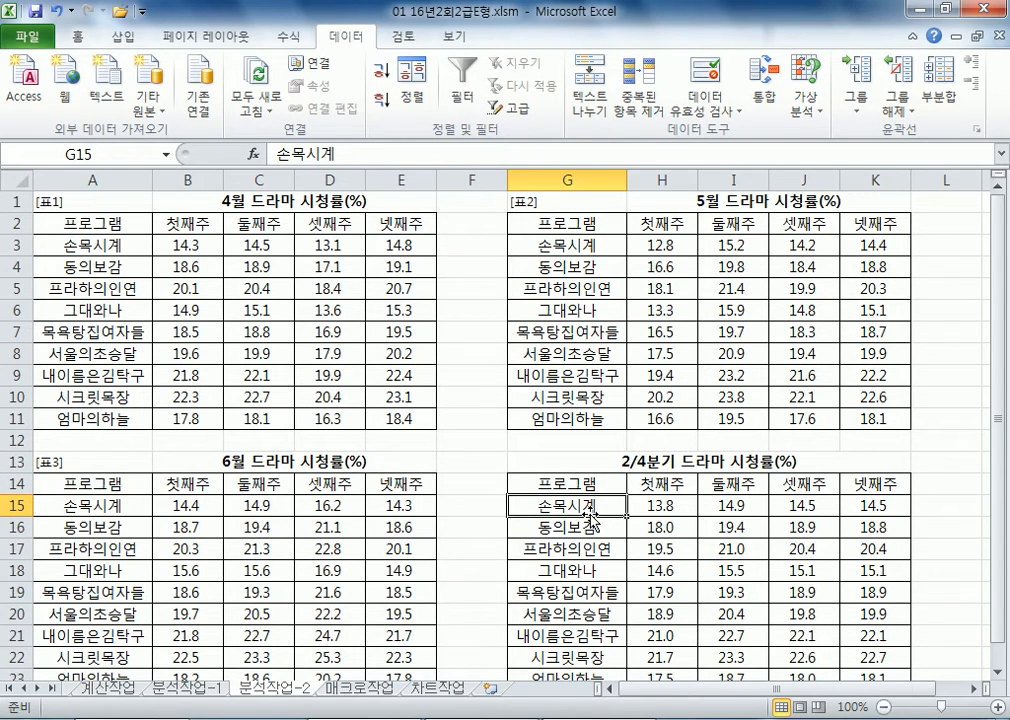
# Step: Go to the 매크로작업 sheet and enable 개발 도구 in the ribbon customization options
pyautogui.hotkey('ctrl', 'pagedown')
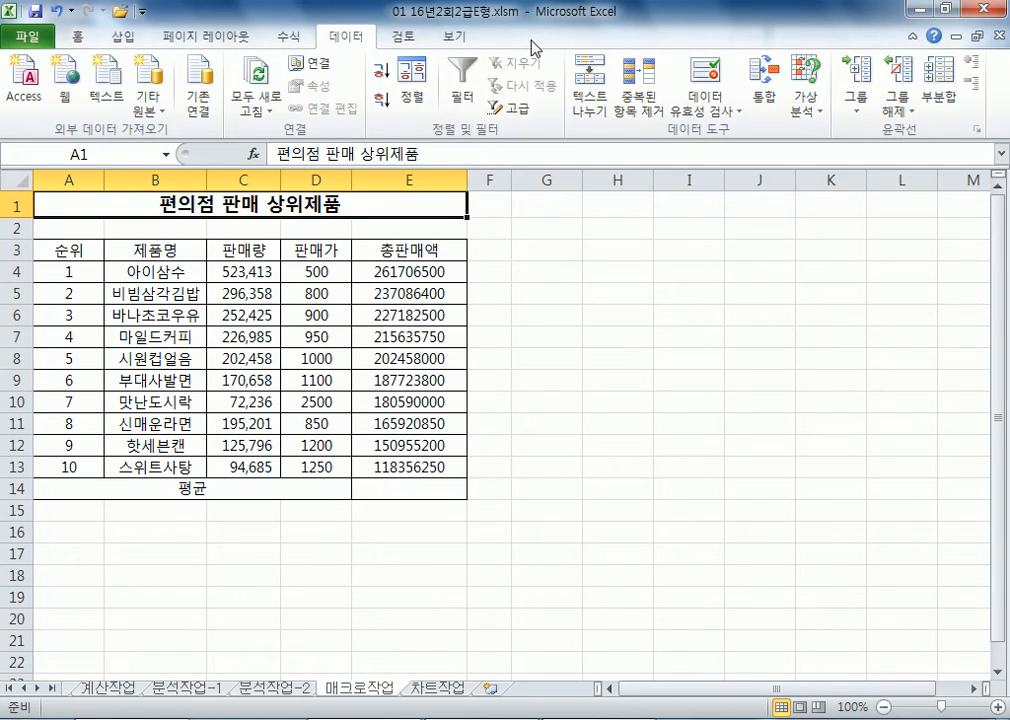
pyautogui.click(28, 40)
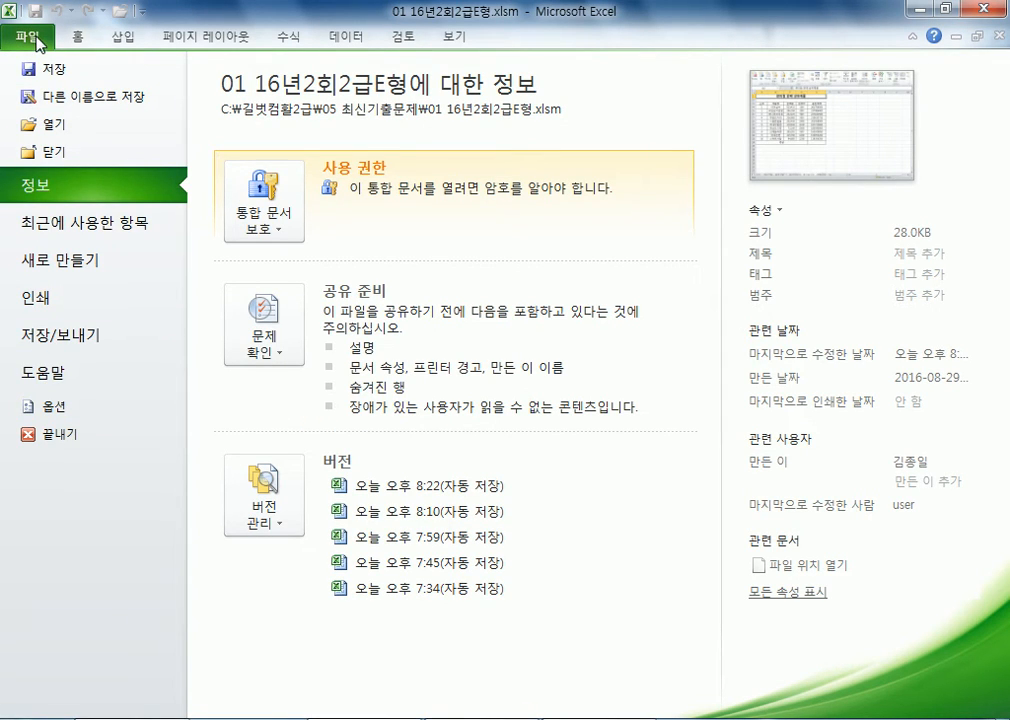
pyautogui.click(48, 408)
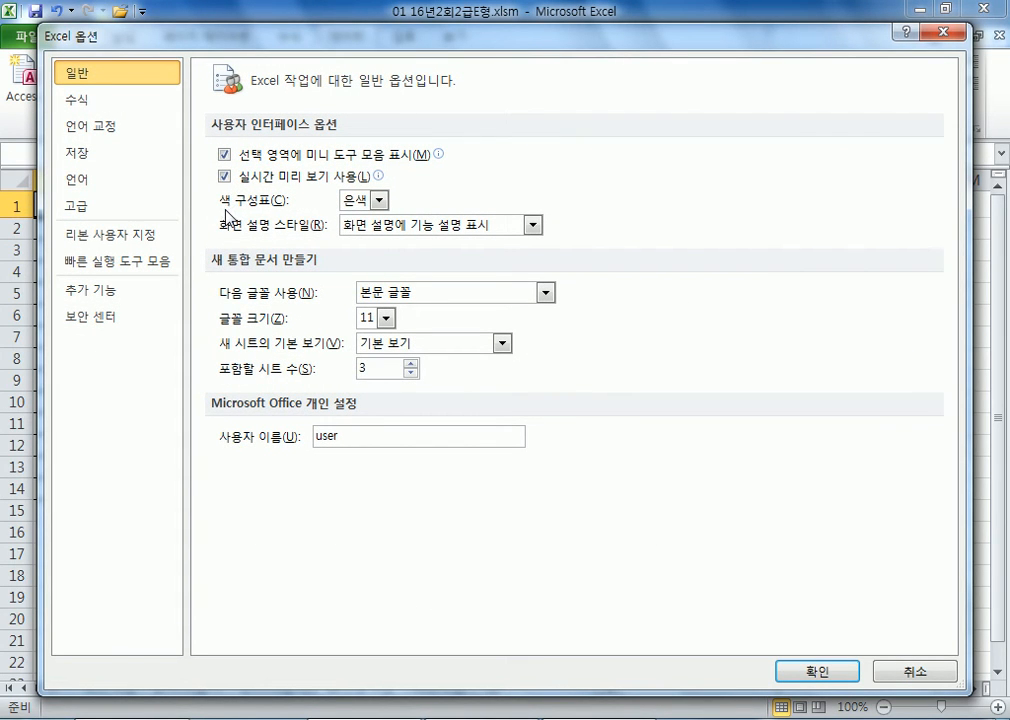
pyautogui.click(113, 238)
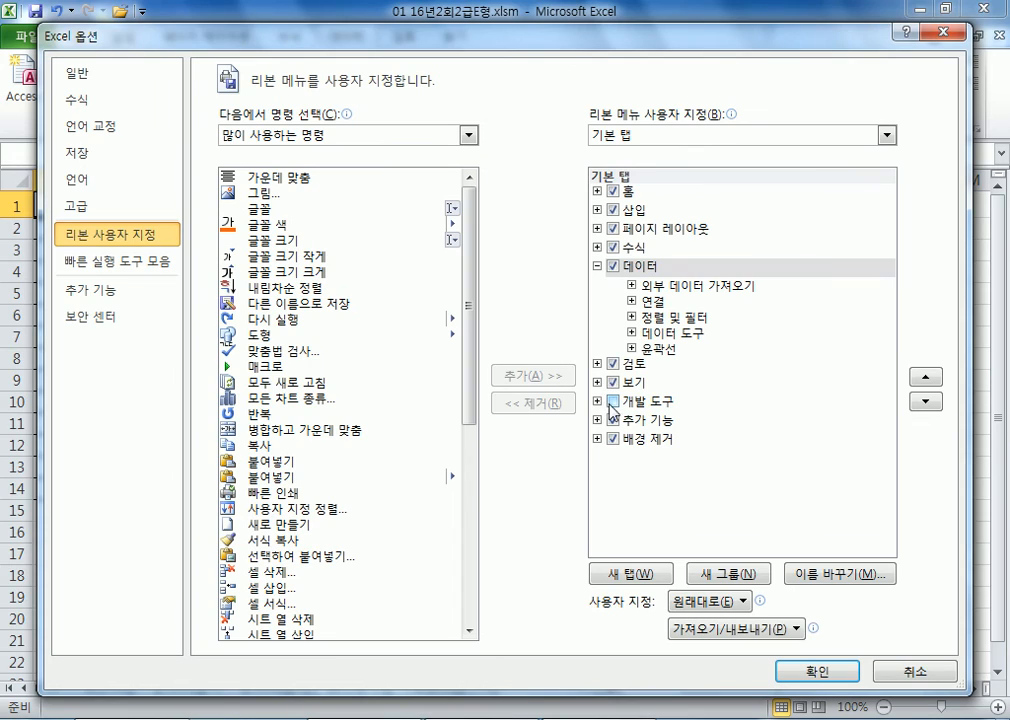
pyautogui.click(612, 404)
pyautogui.click(612, 402)
pyautogui.click(597, 266)
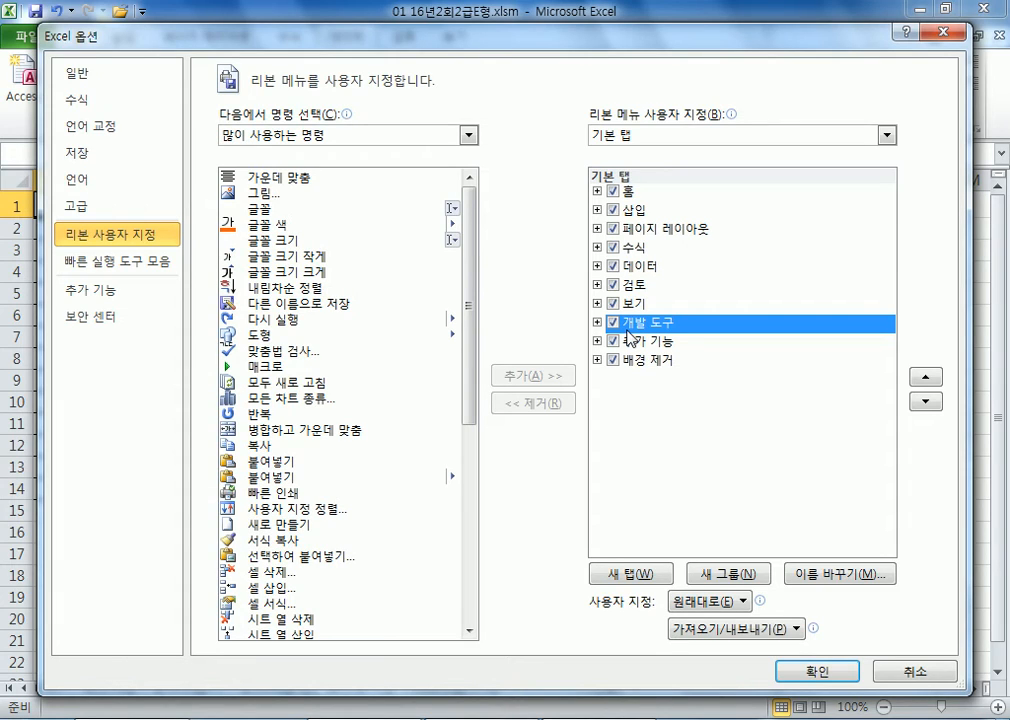
pyautogui.click(803, 670)
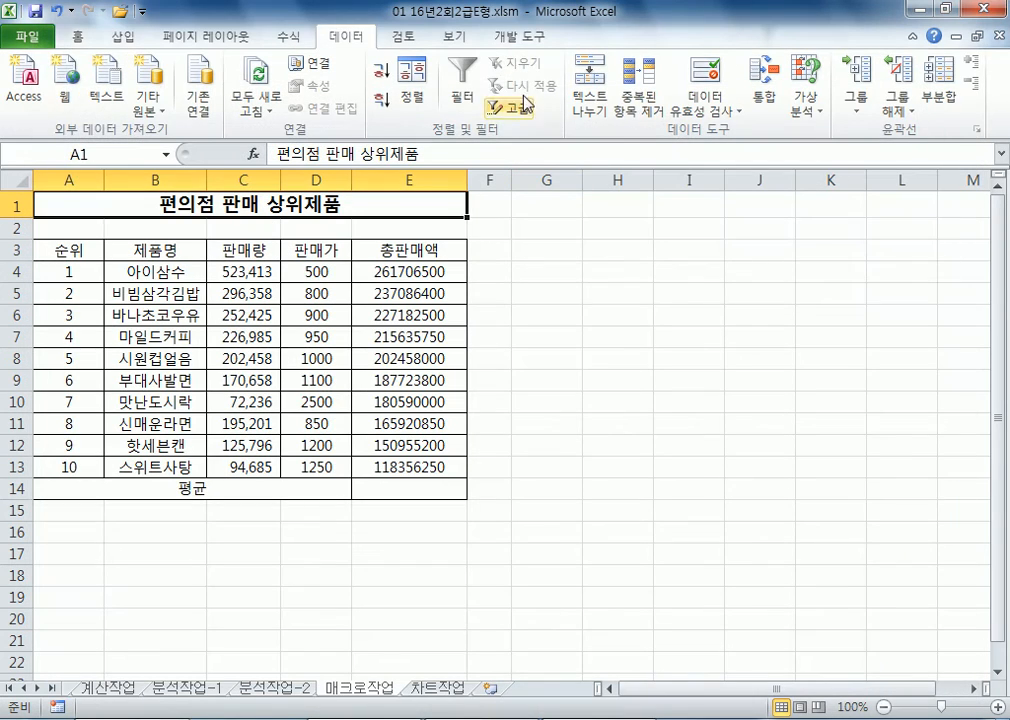
# Step: Insert a form control button covering cells G3:H5 on the 매크로작업 sheet
pyautogui.click(521, 37)
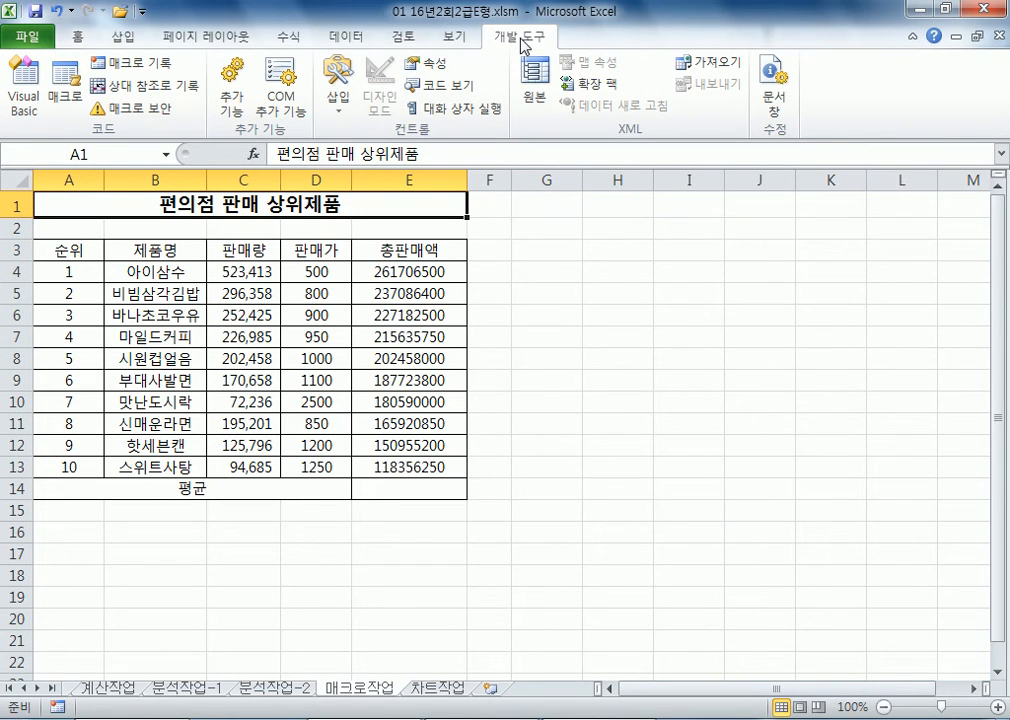
pyautogui.click(560, 484)
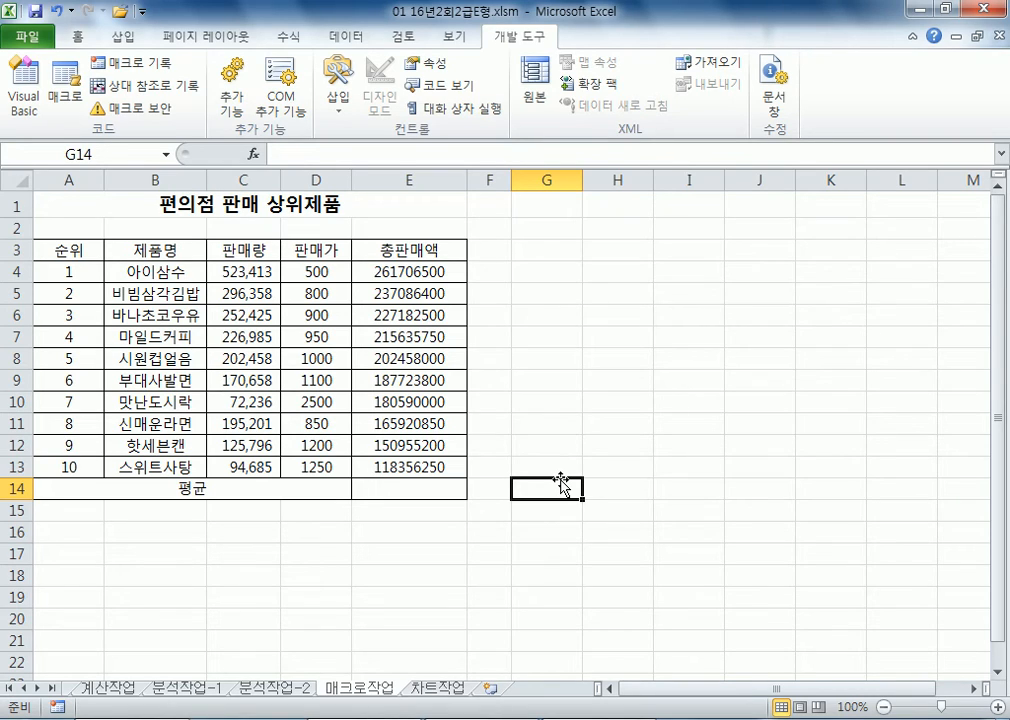
pyautogui.click(540, 252)
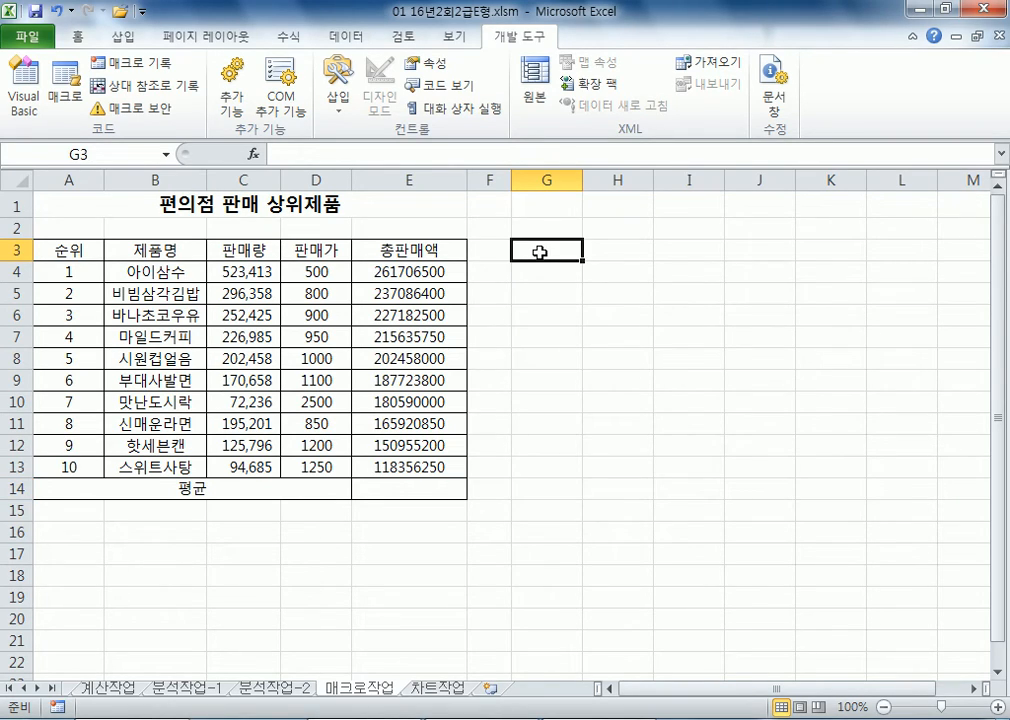
pyautogui.moveTo(540, 252); pyautogui.dragTo(629, 297)
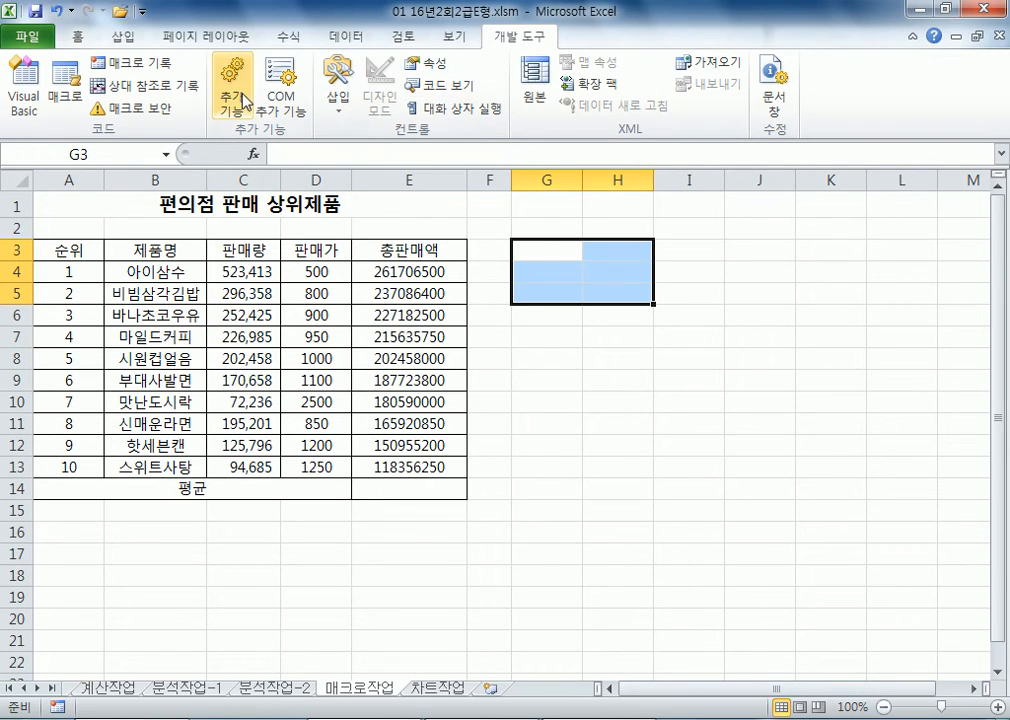
pyautogui.click(339, 100)
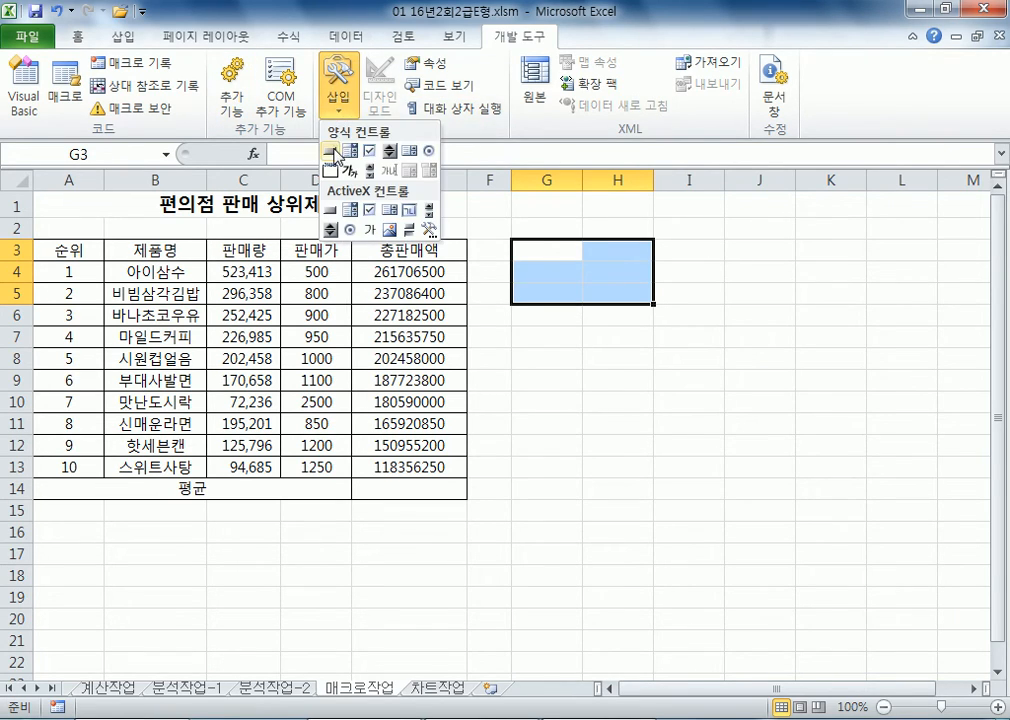
pyautogui.click(335, 151)
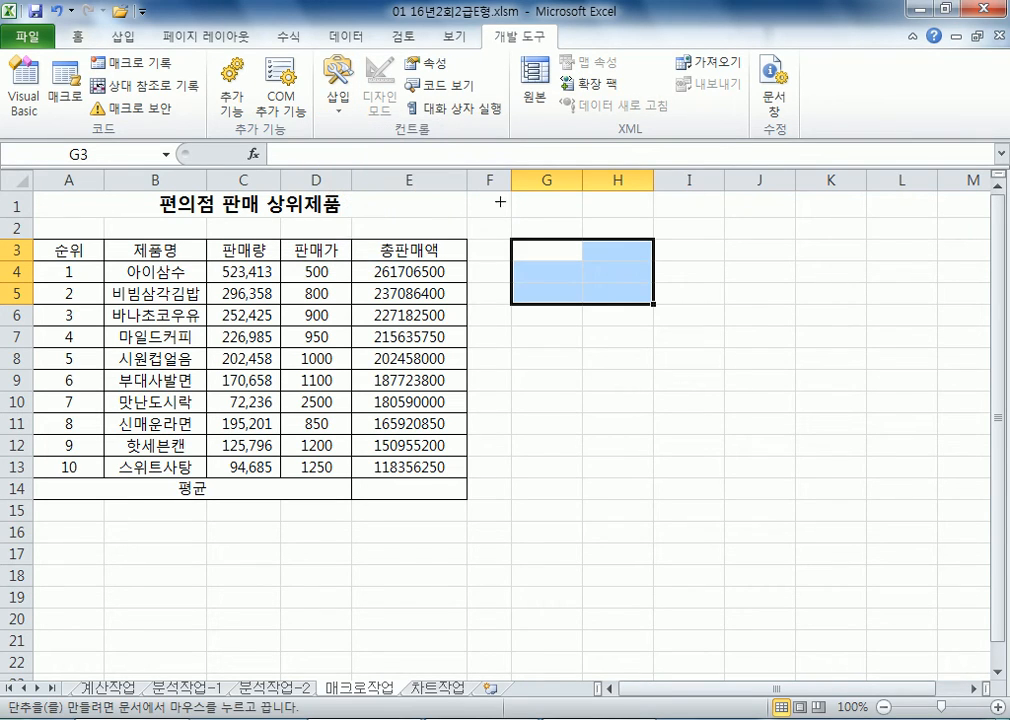
pyautogui.moveTo(513, 240); pyautogui.dragTo(624, 300)
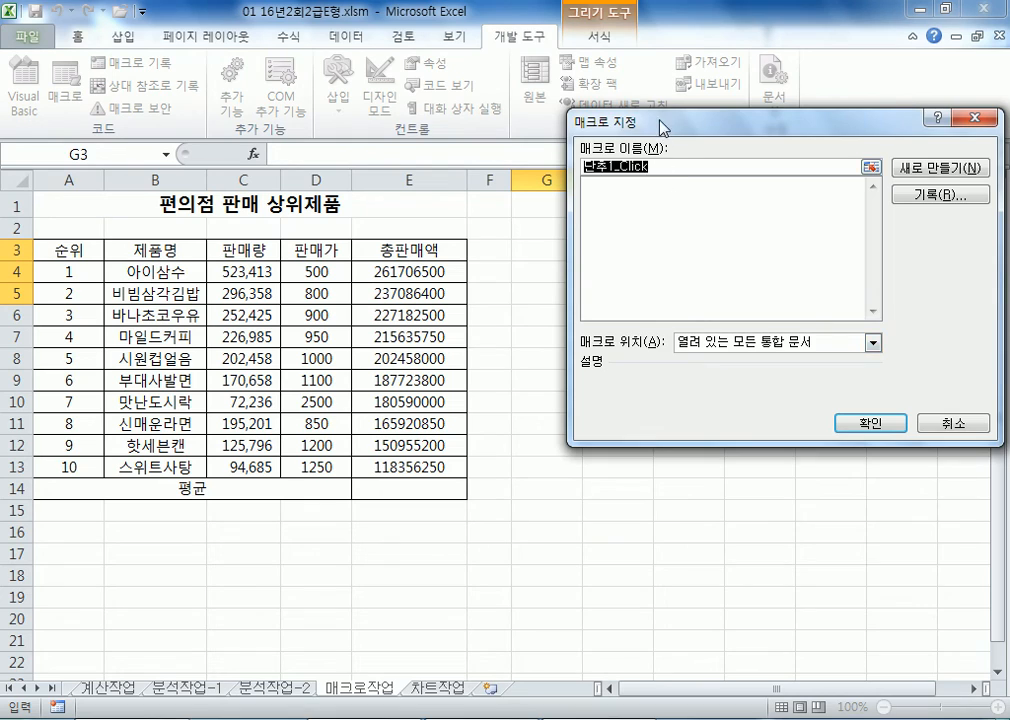
# Step: Name the button's macro 평균 and start recording it, stored in 현재 통합 문서
pyautogui.moveTo(660, 126); pyautogui.dragTo(590, 155)
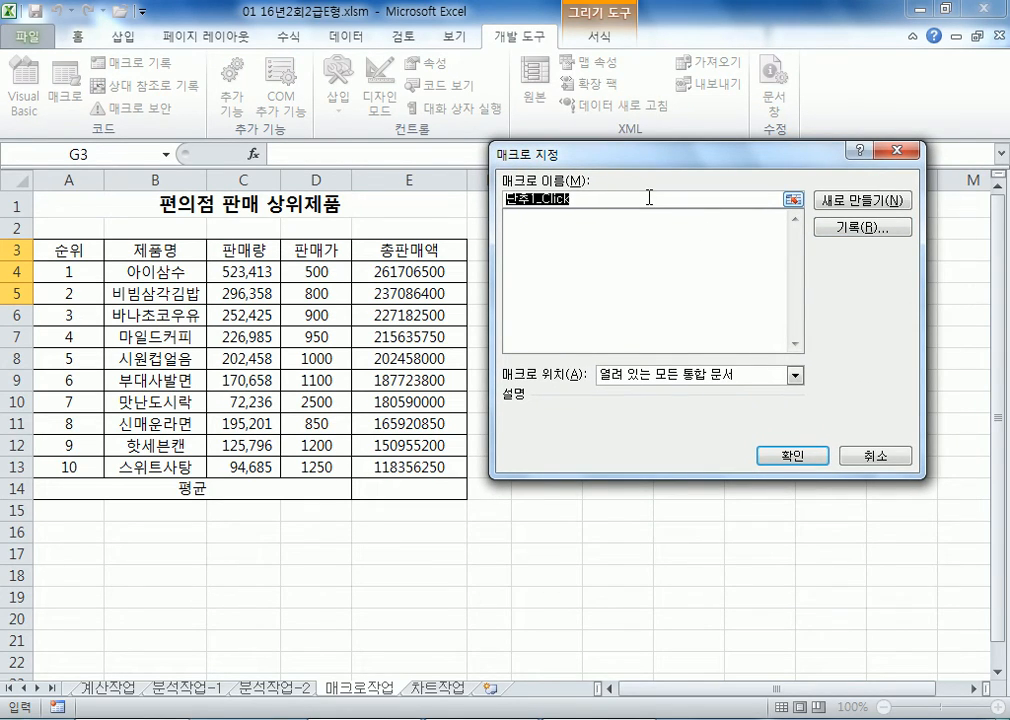
pyautogui.write('VUDR')
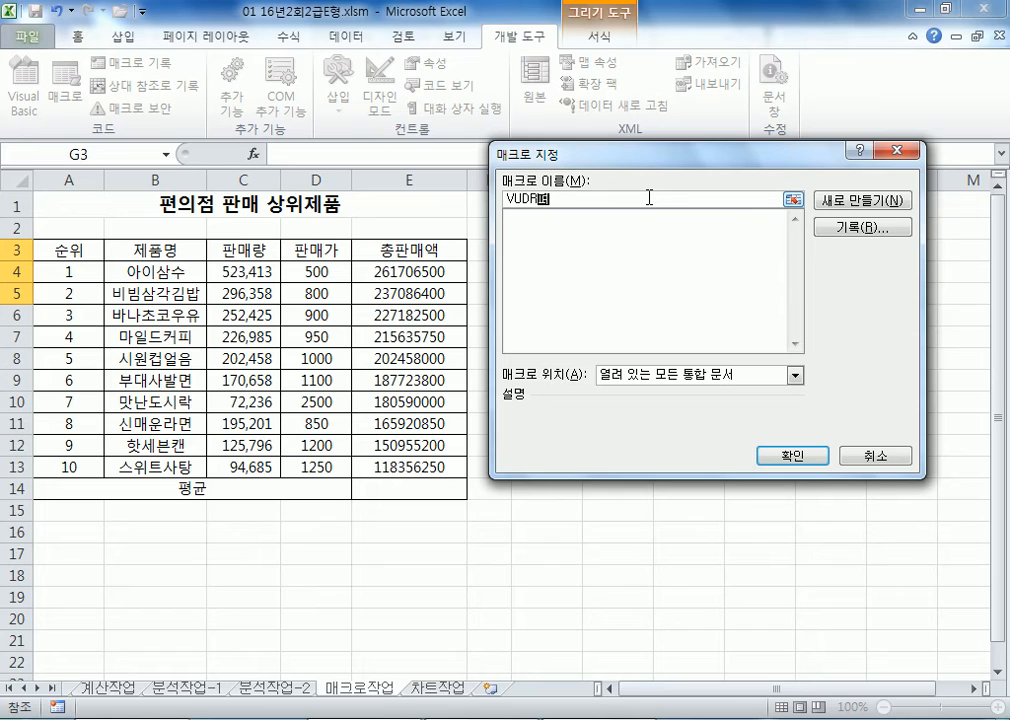
pyautogui.write('평균')
pyautogui.press('BackSpace')
pyautogui.press('BackSpace')
pyautogui.press('BackSpace')
pyautogui.press('BackSpace')
pyautogui.press('BackSpace')
pyautogui.press('BackSpace')
pyautogui.write('평균')
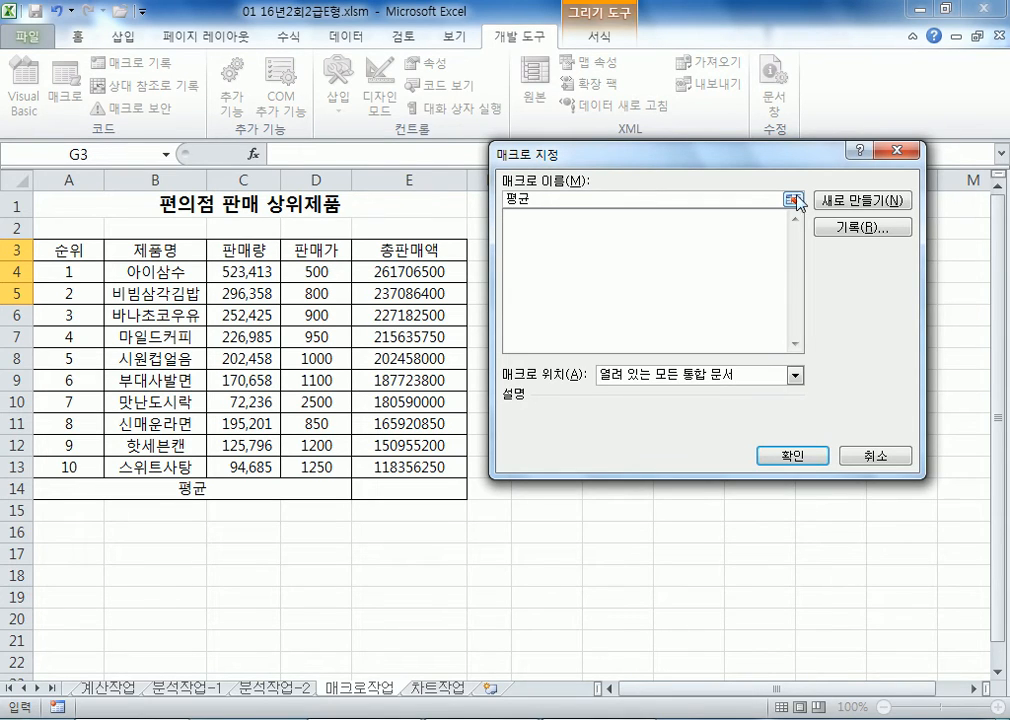
pyautogui.click(866, 229)
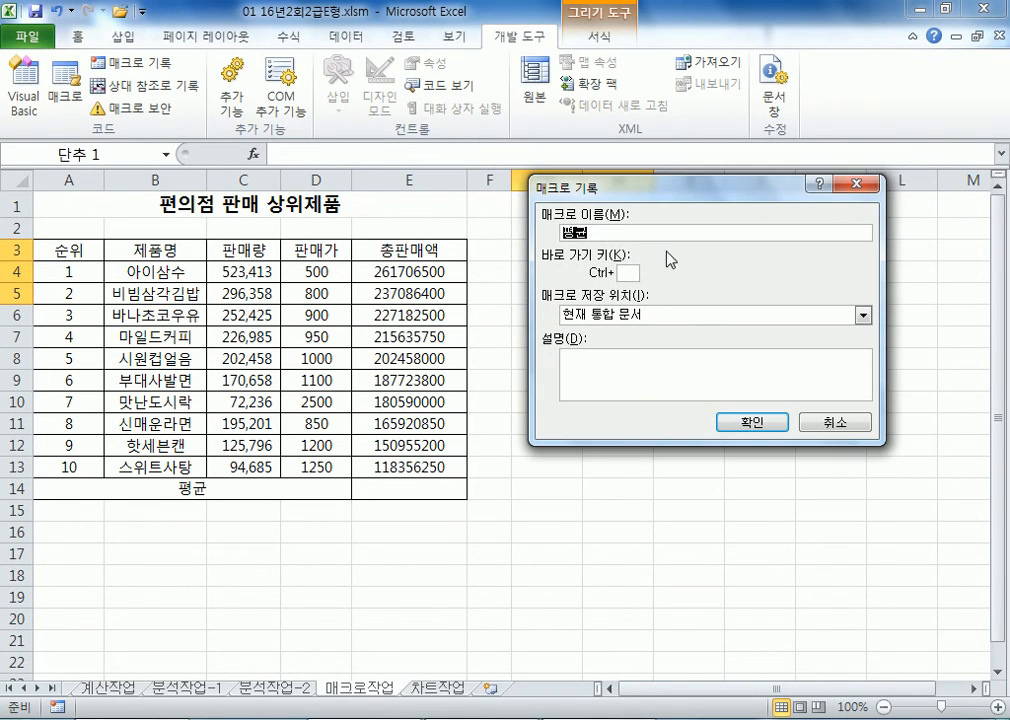
pyautogui.click(745, 424)
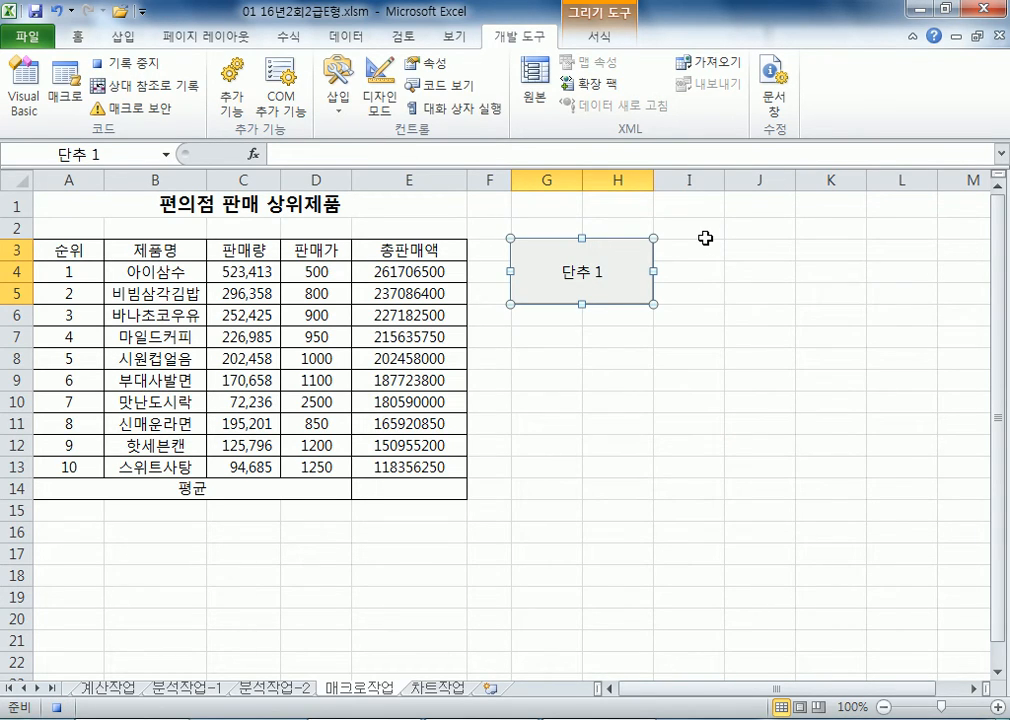
# Step: Record the average of 총판매액 in E14 with =AVERAGE(E4:E13), ending the macro recording after the formula is entered
pyautogui.click(388, 494)
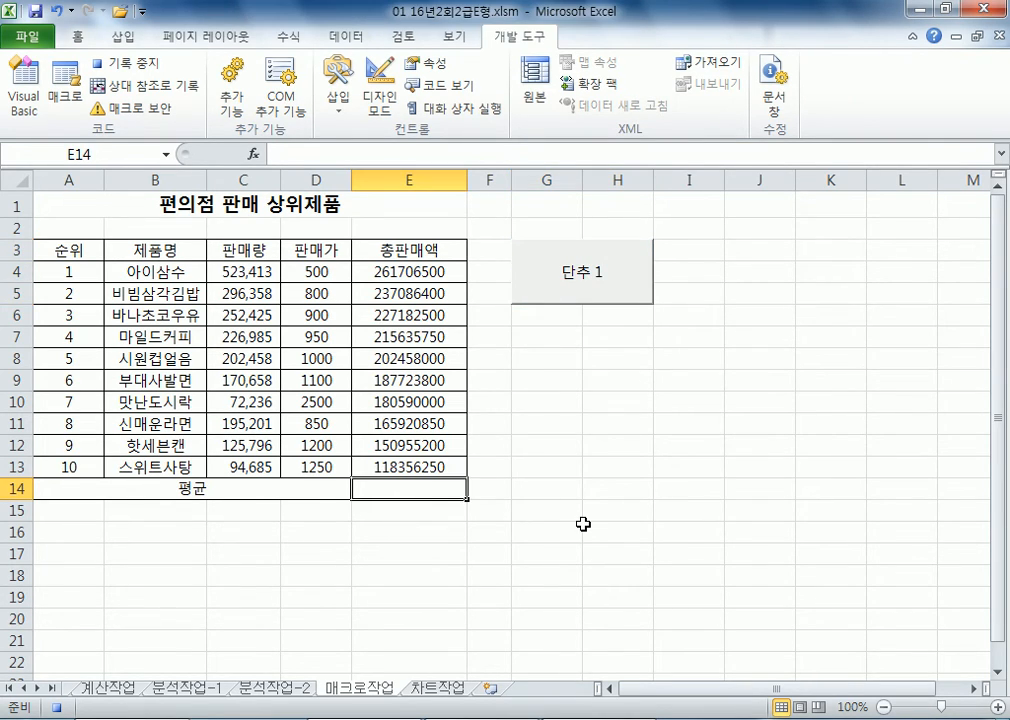
pyautogui.write('=AVE')
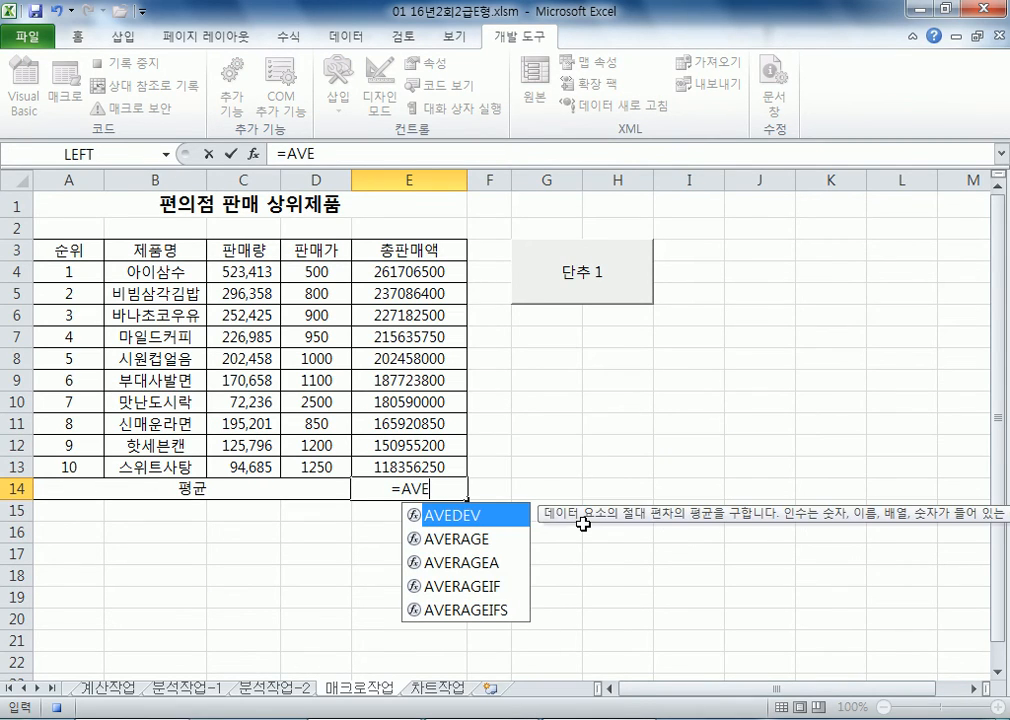
pyautogui.press('Down')
pyautogui.press('Tab')
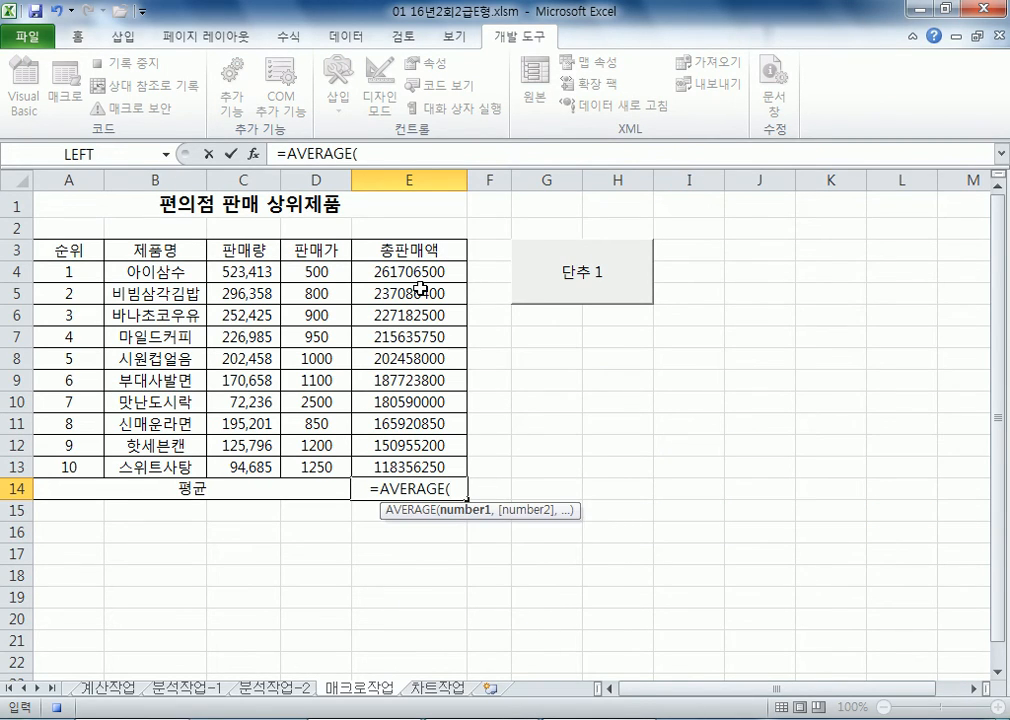
pyautogui.moveTo(445, 272); pyautogui.dragTo(405, 467)
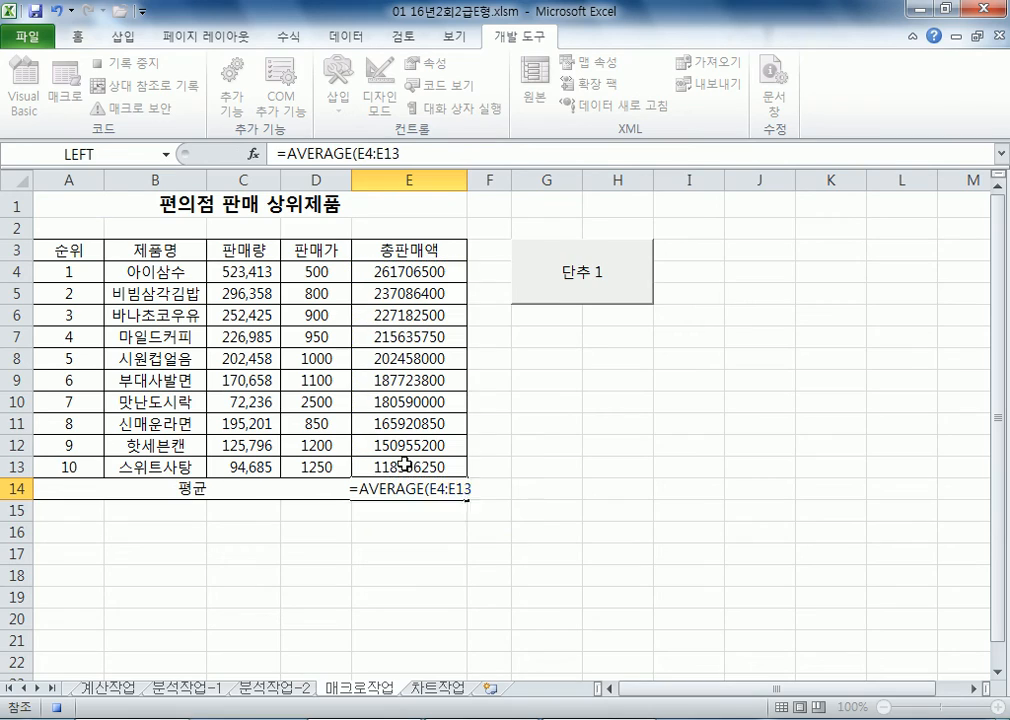
pyautogui.press('Return')
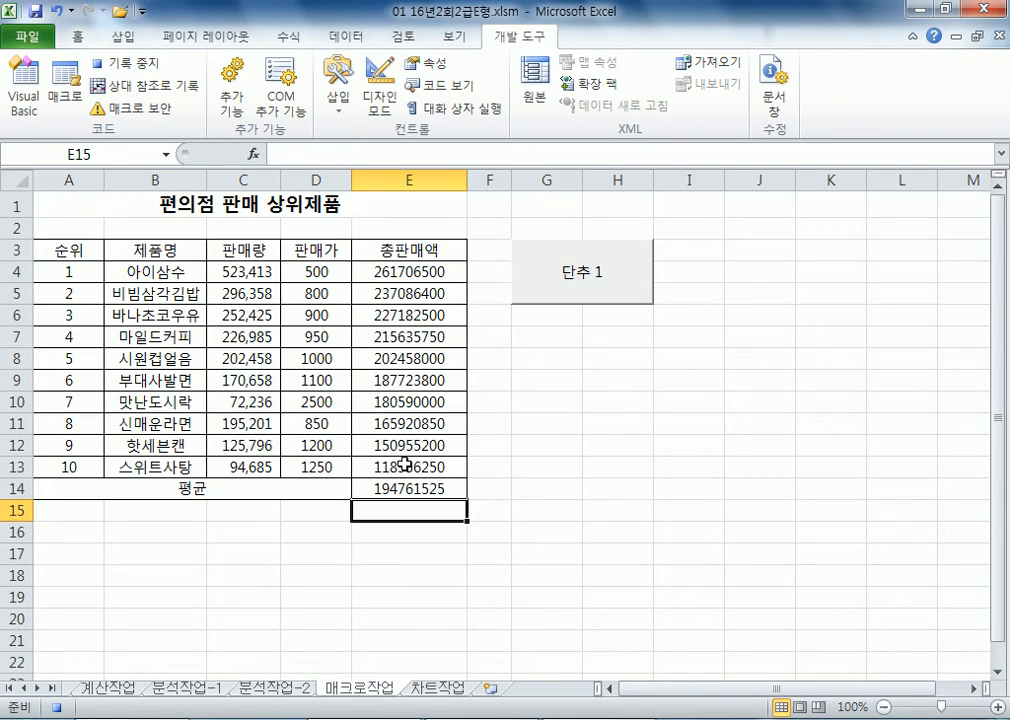
pyautogui.click(132, 66)
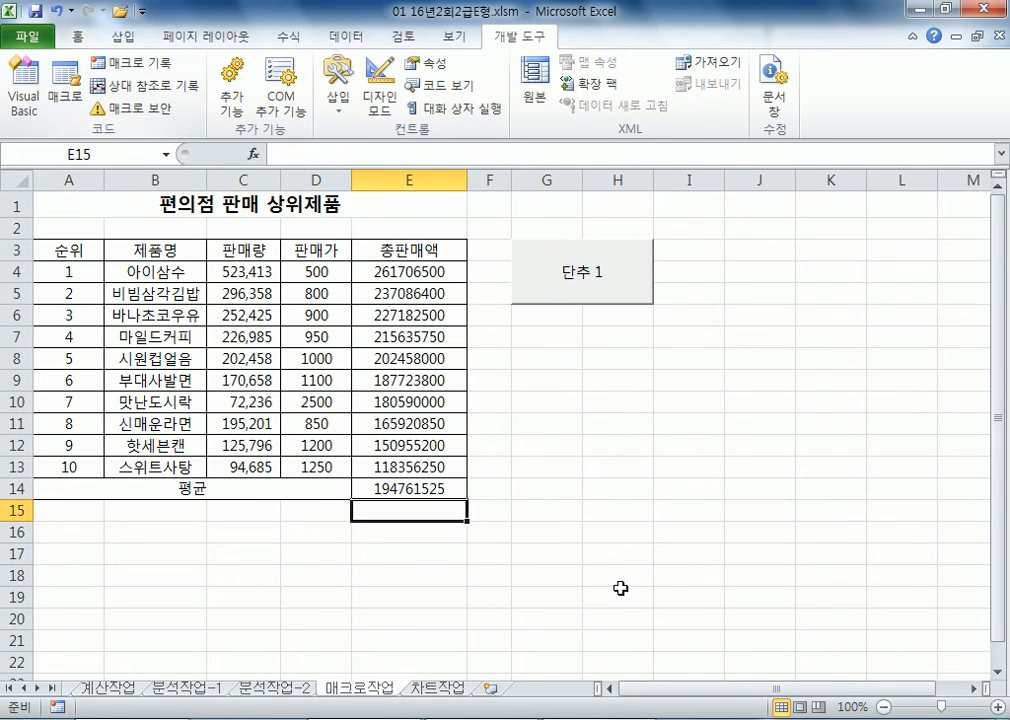
# Step: Clear the average in E14 and test the 평균 macro by running it from the new button
pyautogui.click(428, 488)
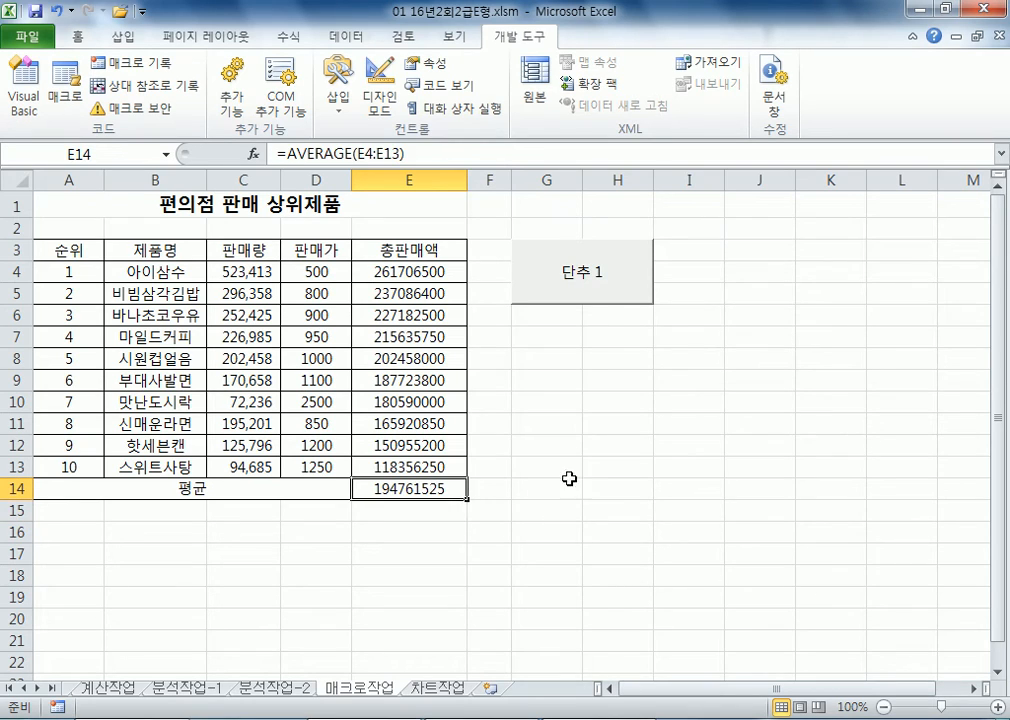
pyautogui.press('Delete')
pyautogui.click(607, 283)
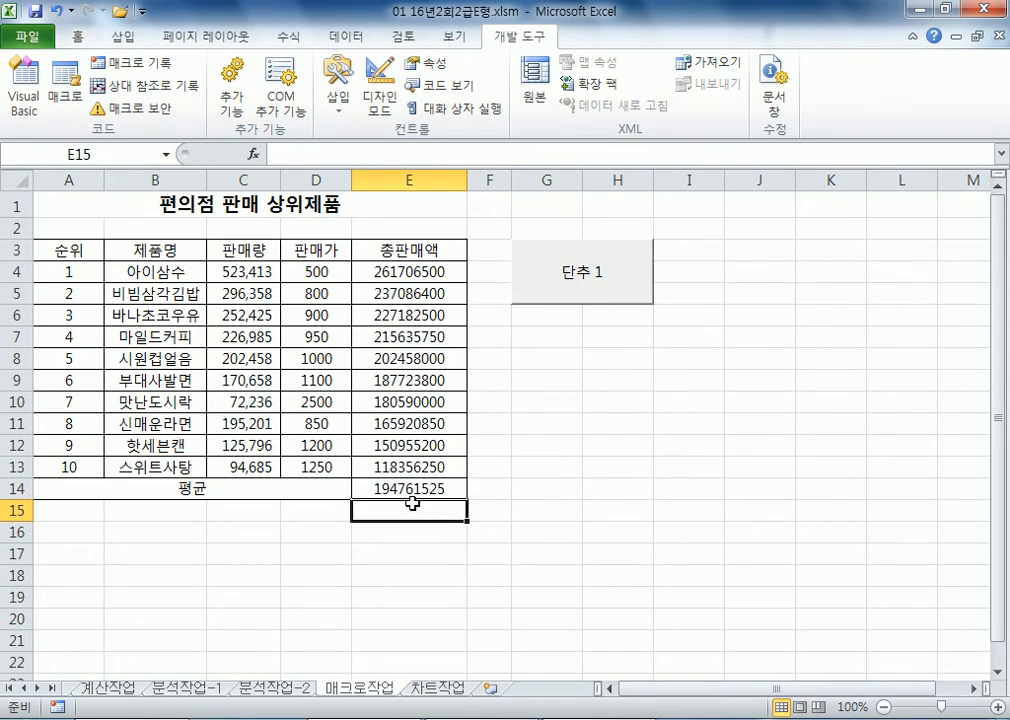
# Step: Change the form control button's caption from its default text to 평균
pyautogui.rightClick(567, 288)
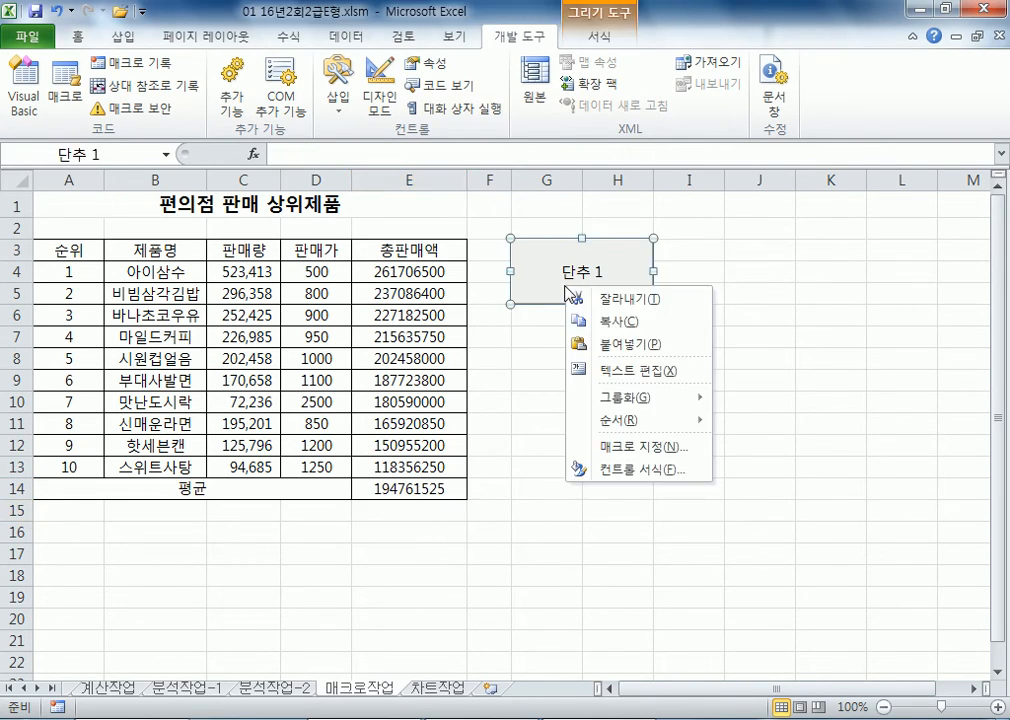
pyautogui.click(640, 372)
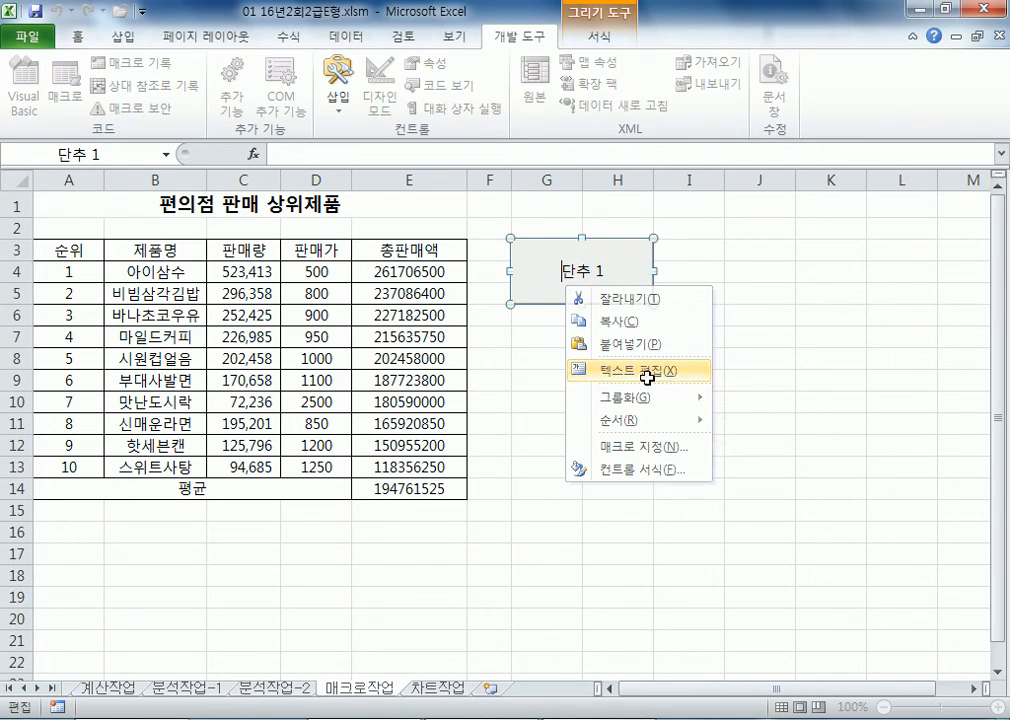
pyautogui.write('VUDRBS')
pyautogui.press('Delete')
pyautogui.press('Delete')
pyautogui.press('Delete')
pyautogui.press('Delete')
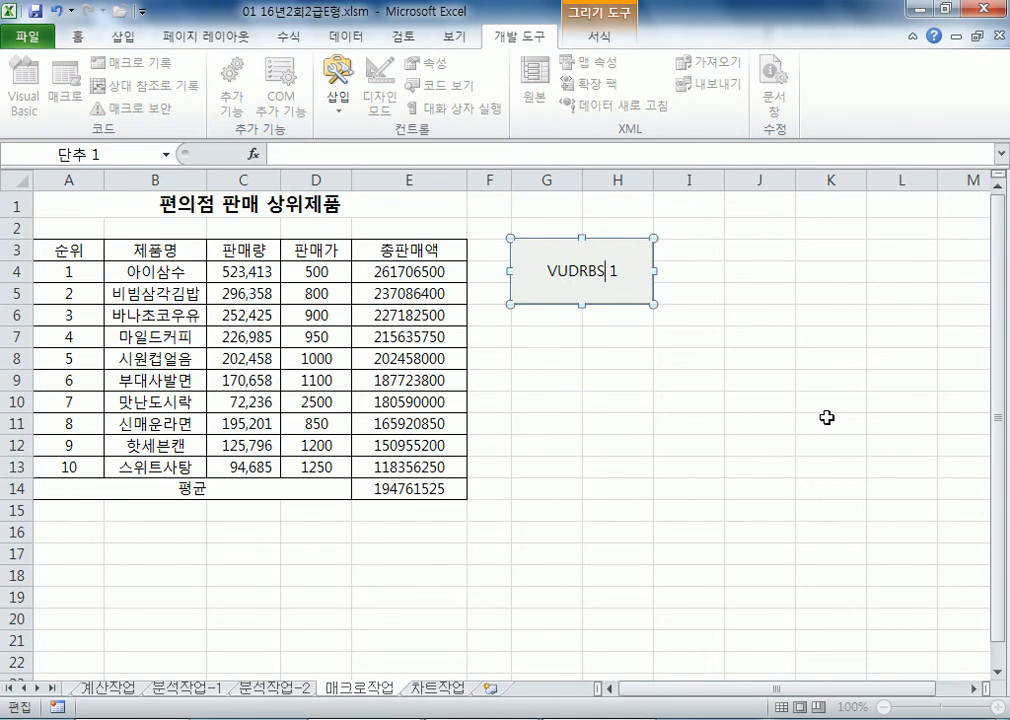
pyautogui.press('BackSpace')
pyautogui.press('BackSpace')
pyautogui.press('BackSpace')
pyautogui.press('BackSpace')
pyautogui.press('BackSpace')
pyautogui.press('BackSpace')
pyautogui.write('평균')
pyautogui.click(760, 466)
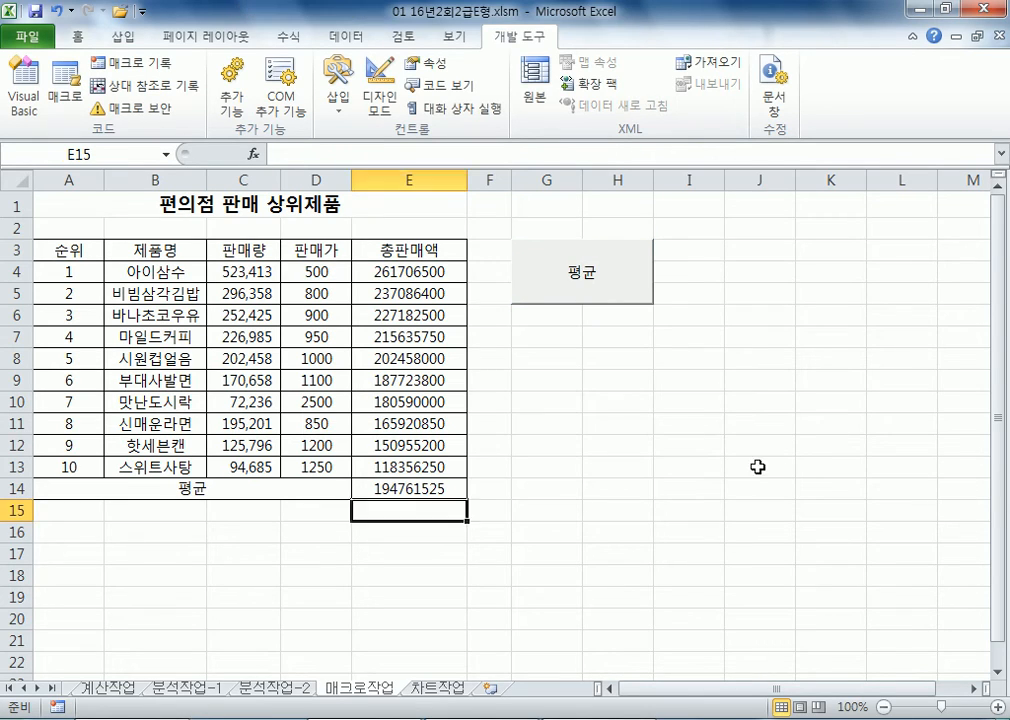
# Step: Clear the average in E14 again and rerun the 평균 macro from its relabelled button
pyautogui.click(418, 489)
pyautogui.press('Delete')
pyautogui.click(624, 422)
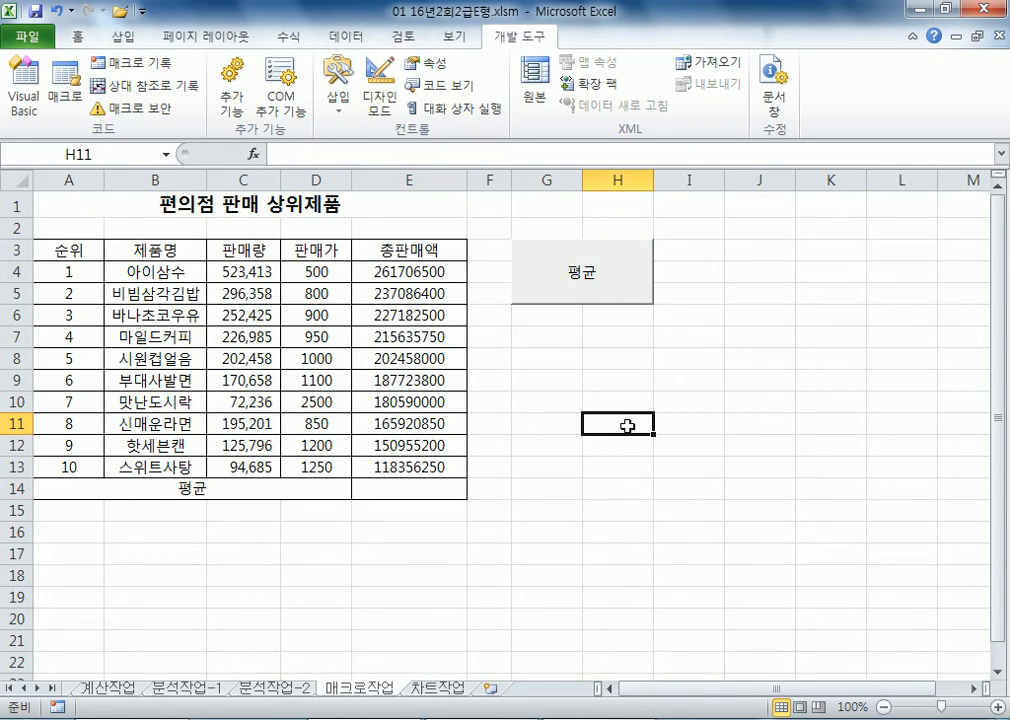
pyautogui.click(633, 288)
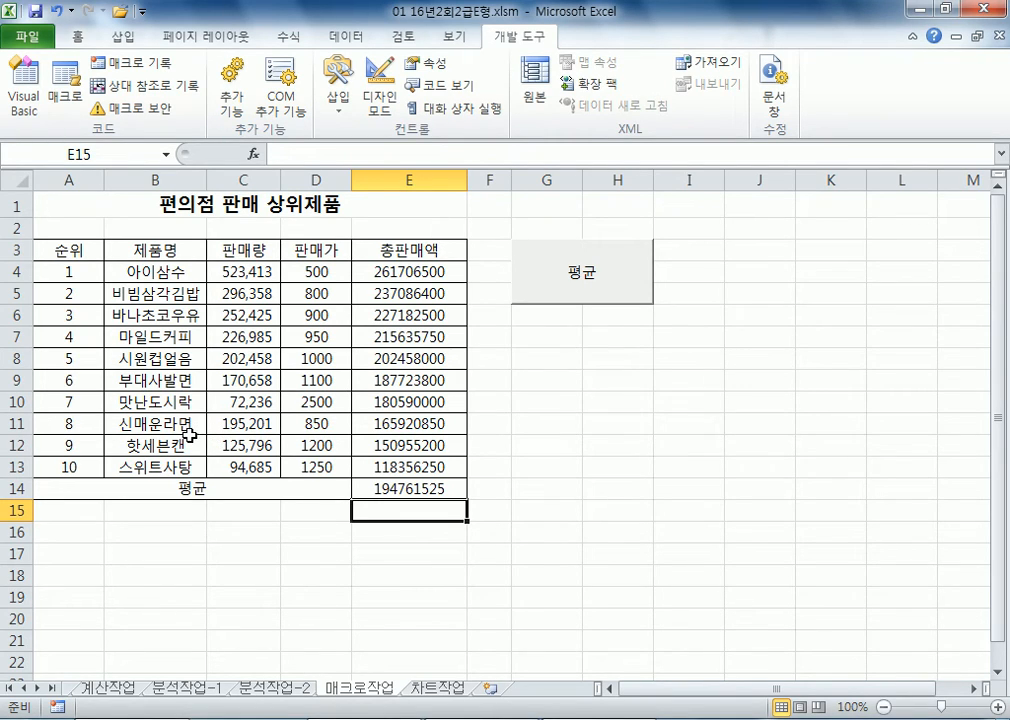
pyautogui.moveTo(299, 273); pyautogui.dragTo(313, 459)
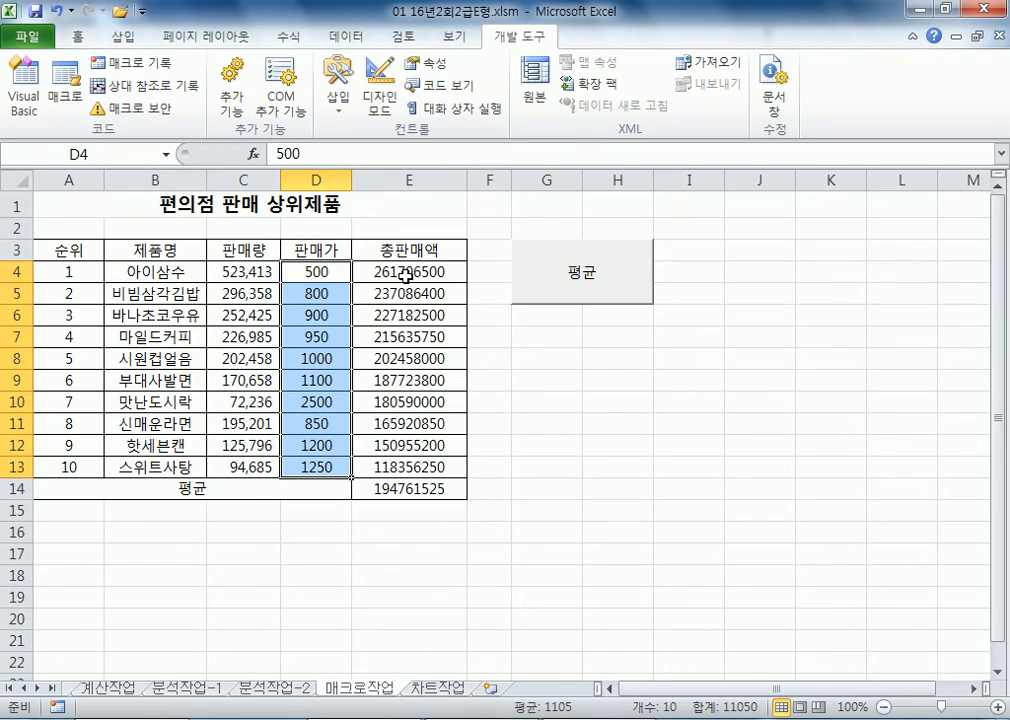
pyautogui.moveTo(408, 272); pyautogui.dragTo(398, 486)
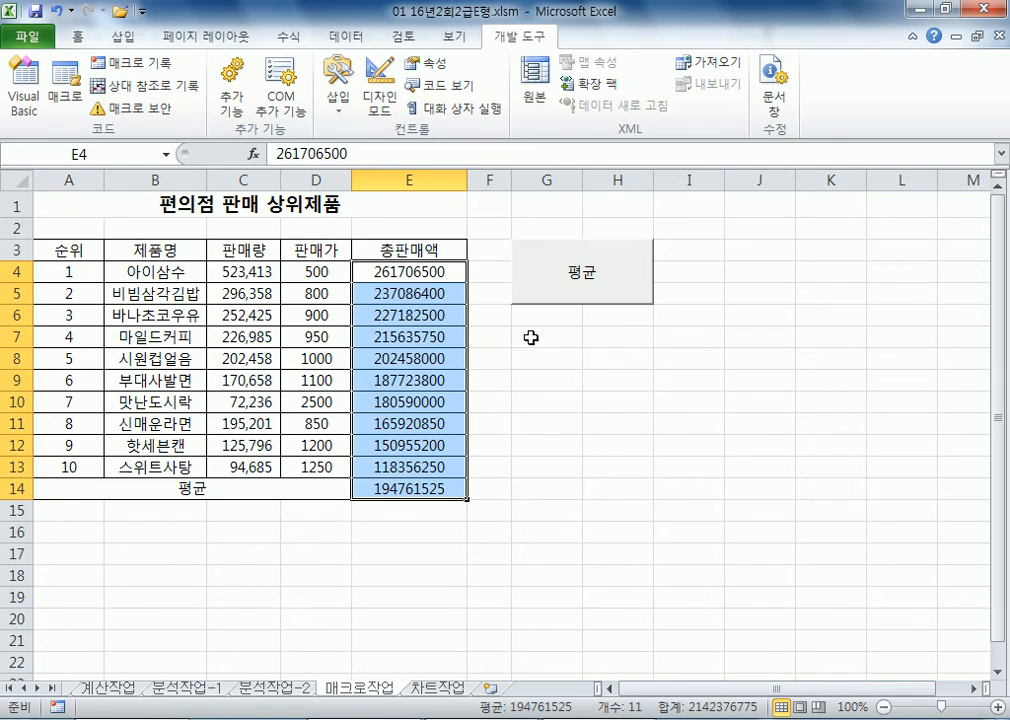
pyautogui.click(77, 37)
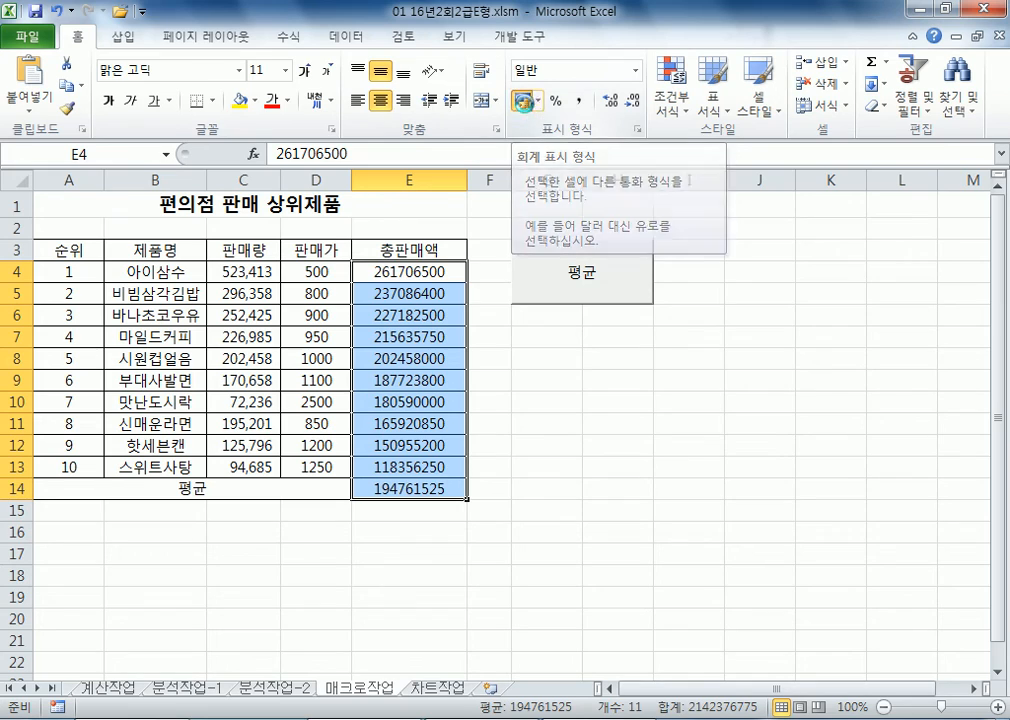
pyautogui.click(526, 105)
pyautogui.hotkey('ctrl', 'z')
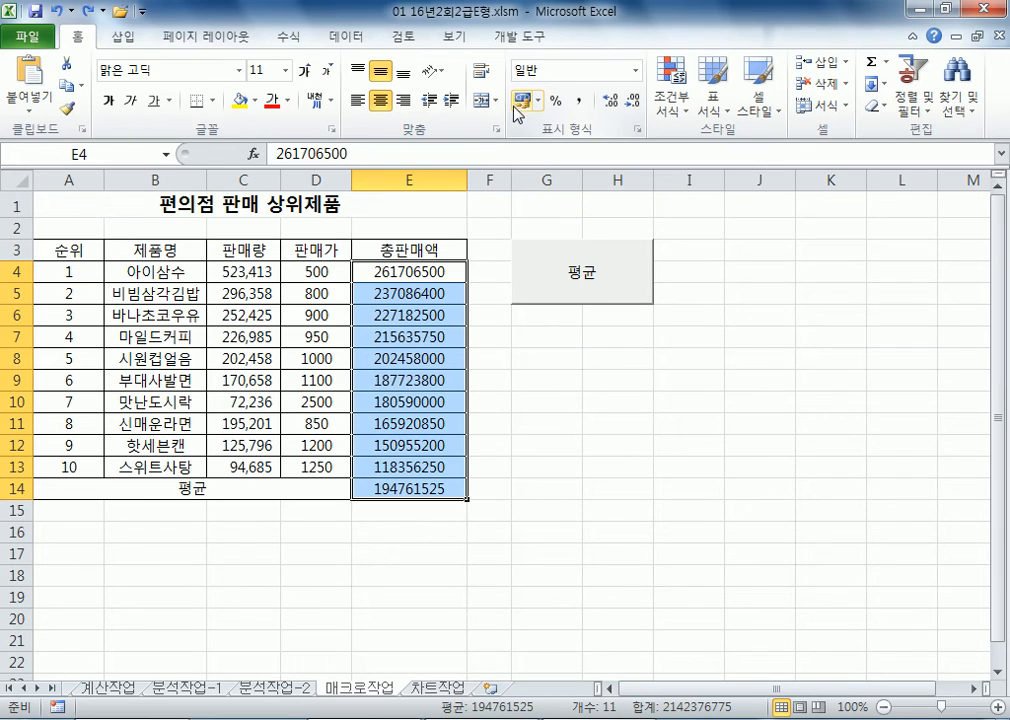
pyautogui.hotkey('ctrl', 'Home')
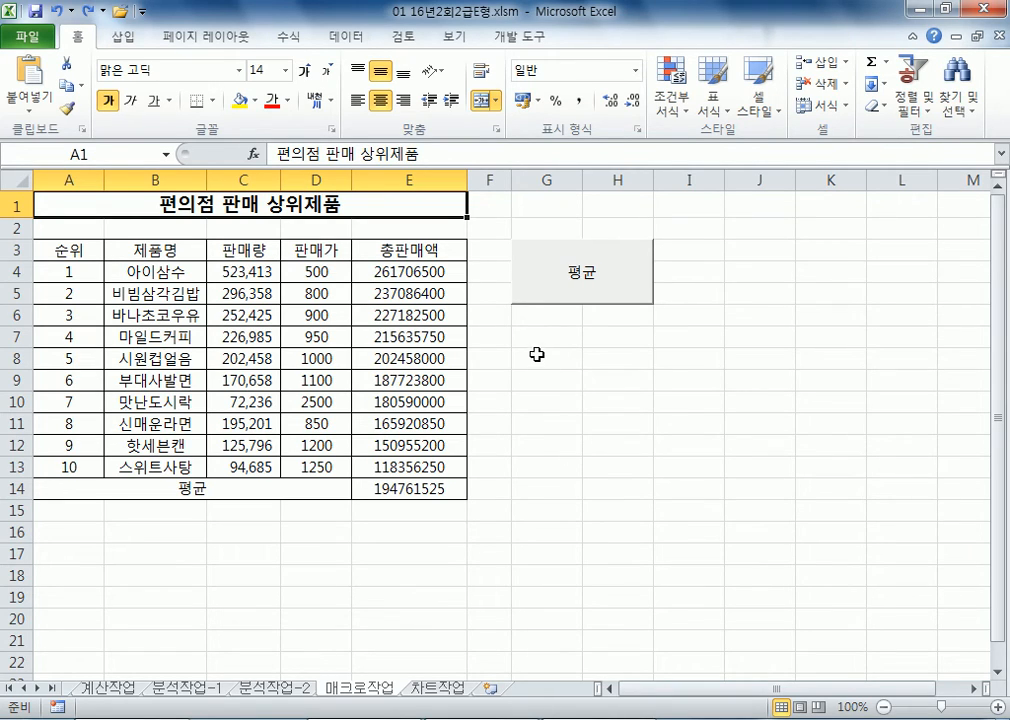
# Step: Draw a rounded rectangle exactly covering cells G8:H10 and enter 통화 as its text
pyautogui.moveTo(537, 355); pyautogui.dragTo(620, 408)
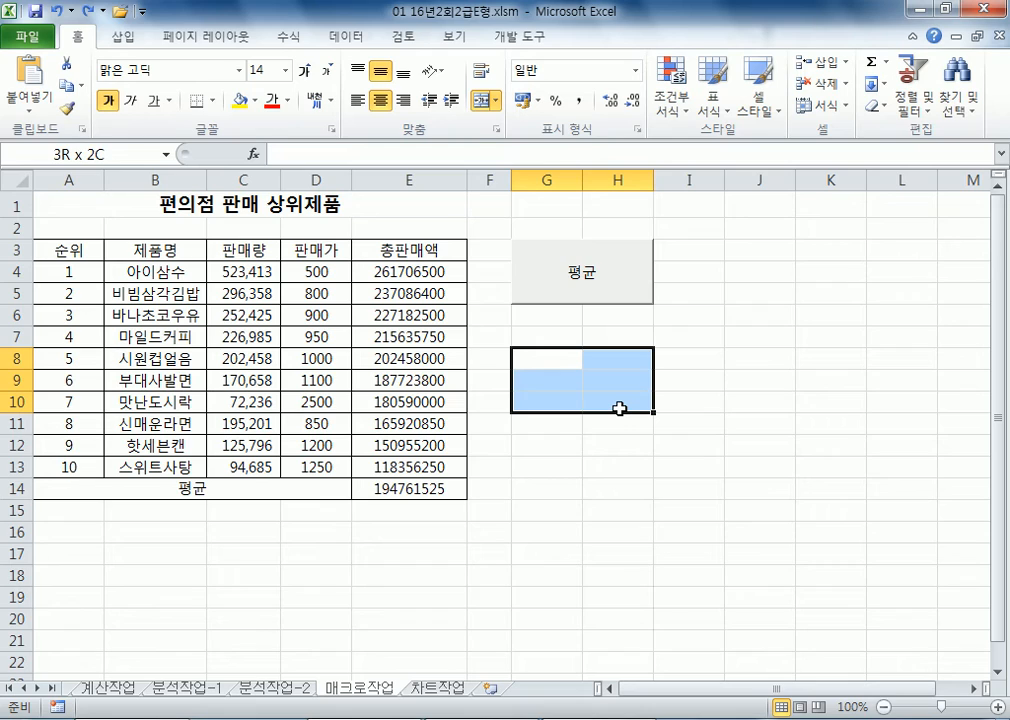
pyautogui.moveTo(620, 408); pyautogui.dragTo(620, 406)
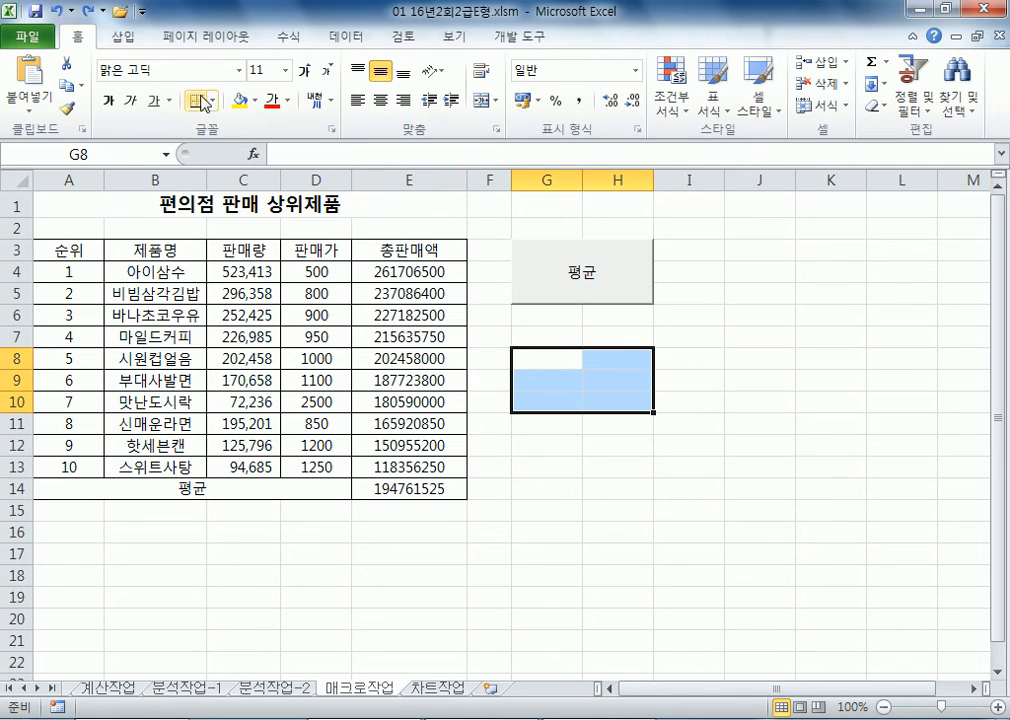
pyautogui.click(124, 37)
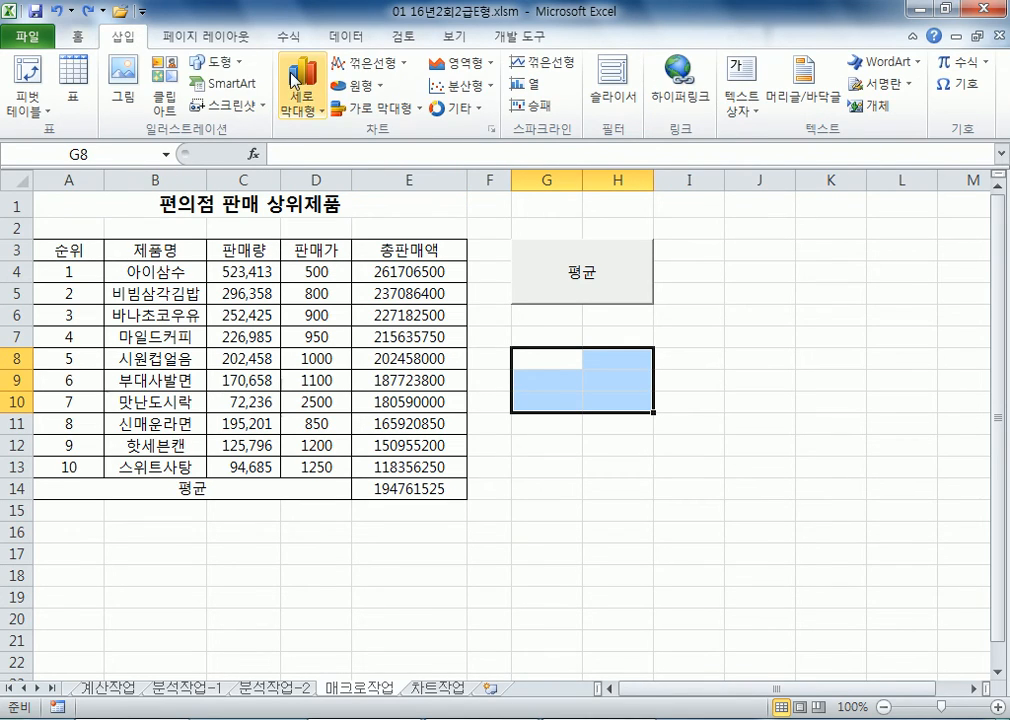
pyautogui.click(210, 62)
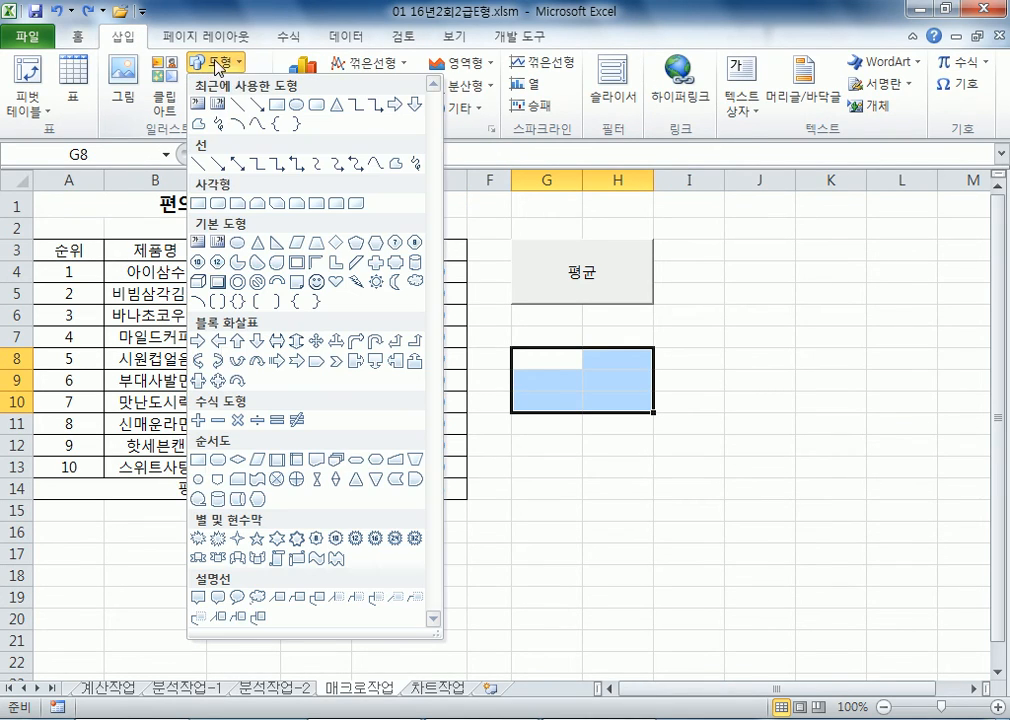
pyautogui.click(224, 207)
pyautogui.moveTo(512, 348); pyautogui.dragTo(645, 415)
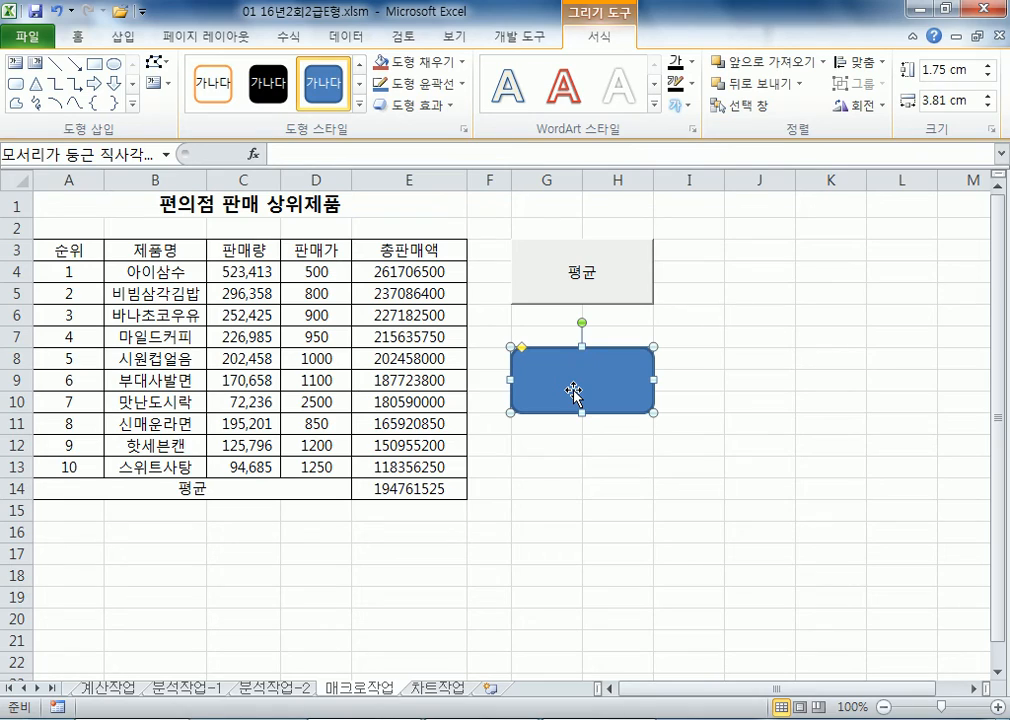
pyautogui.write('통화')
# Step: Set the vertical alignment of the 통화 shape's text to 정가운데
pyautogui.click(624, 403)
pyautogui.hotkey('ctrl', '1')
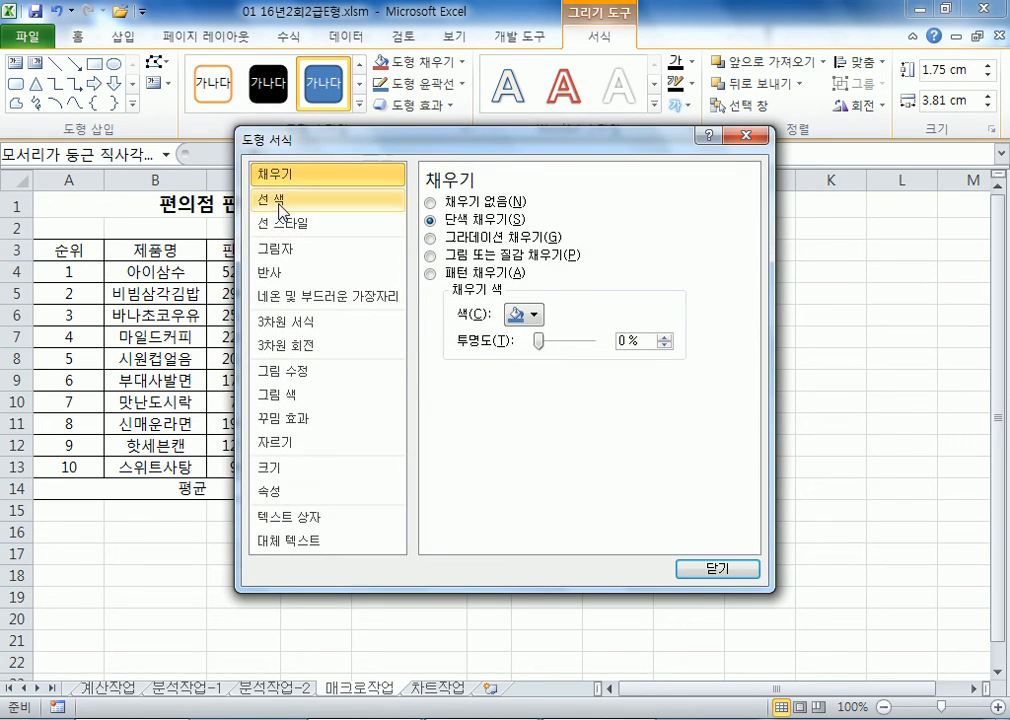
pyautogui.click(298, 517)
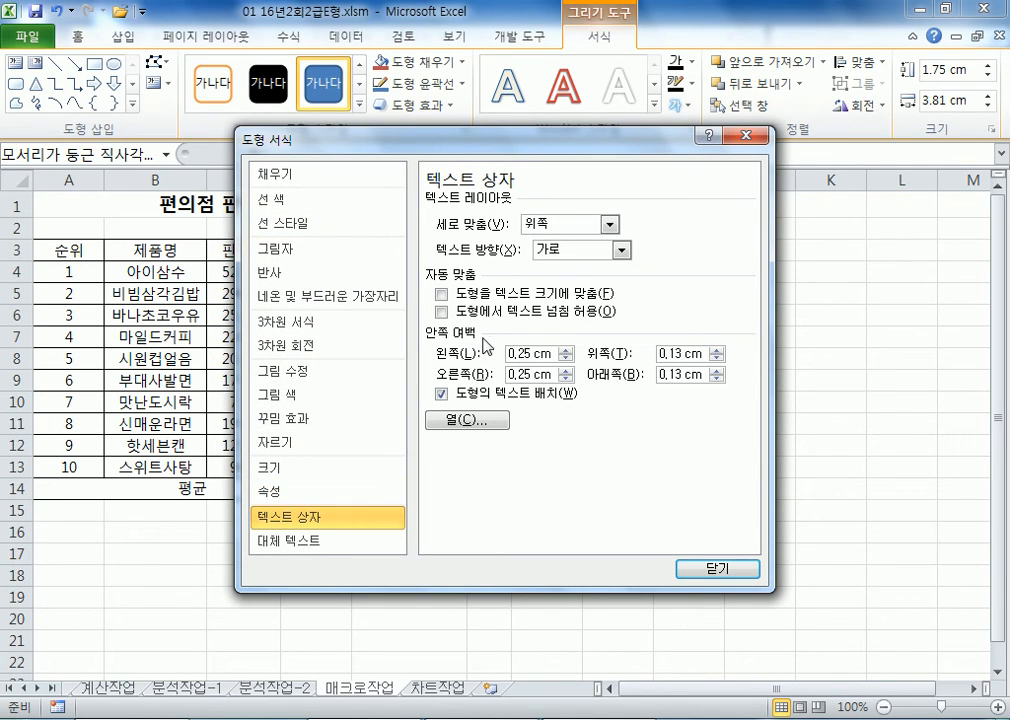
pyautogui.click(610, 224)
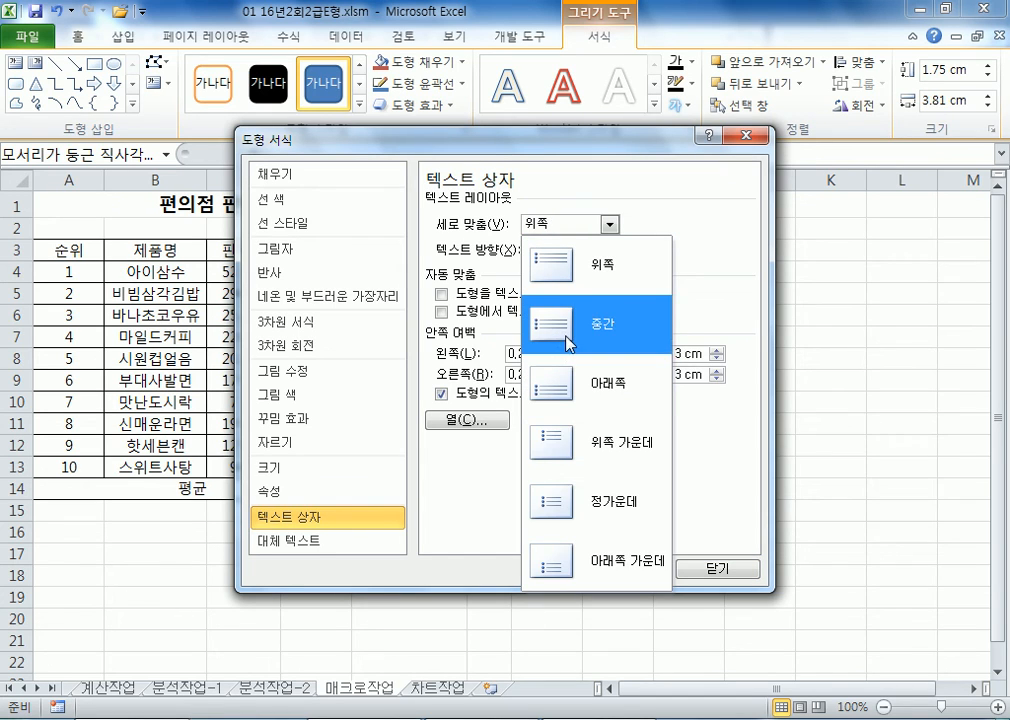
pyautogui.click(560, 512)
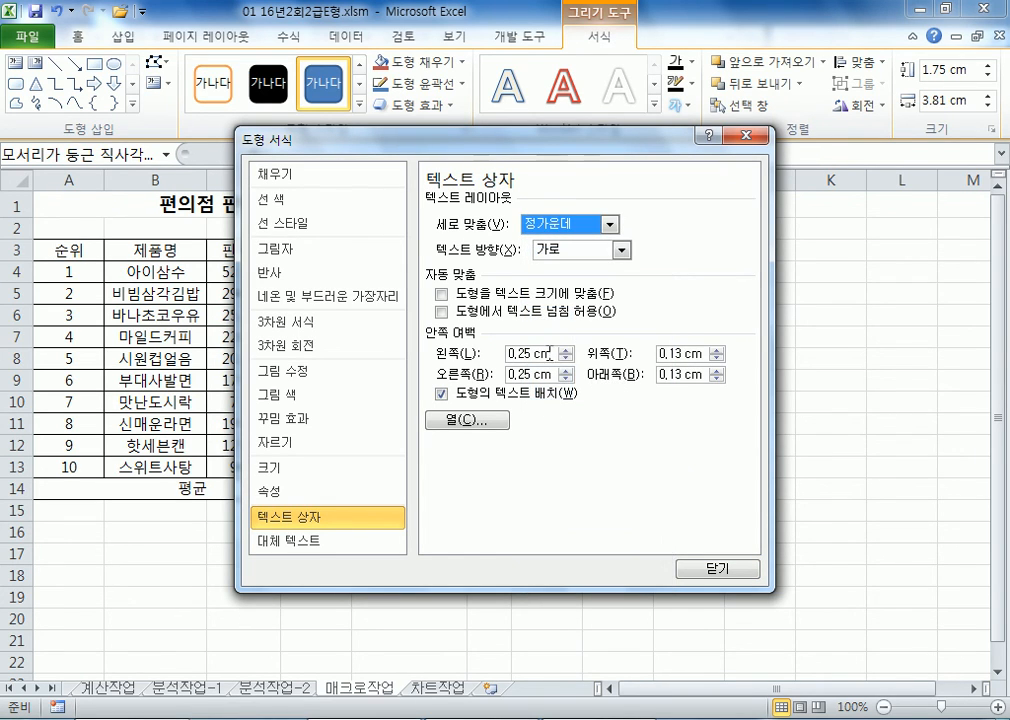
pyautogui.click(708, 568)
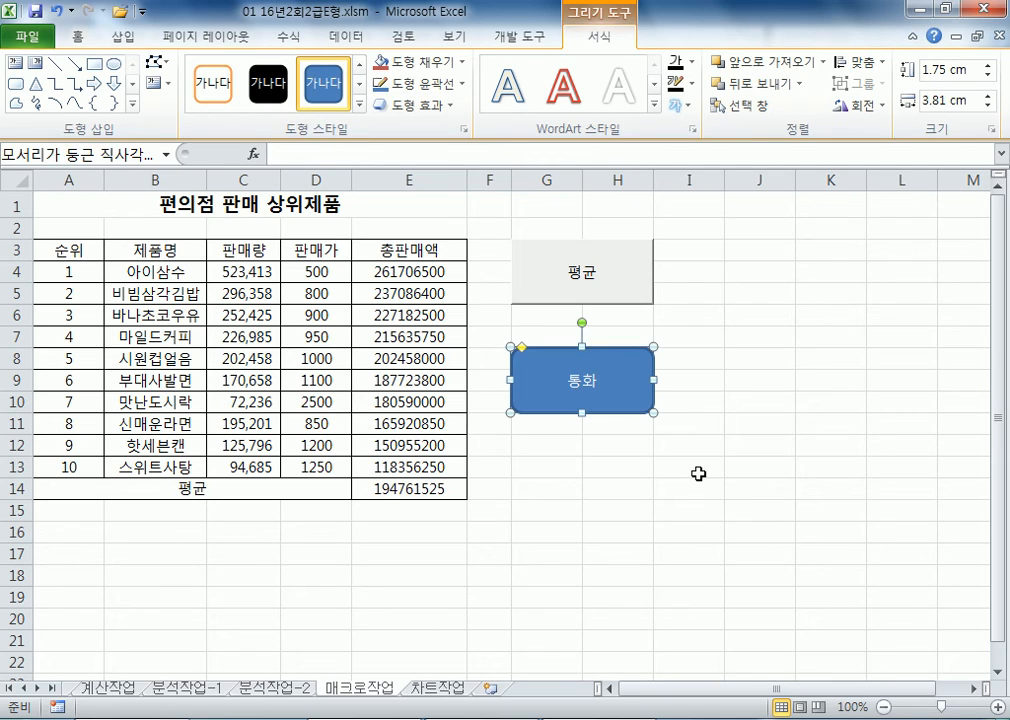
pyautogui.click(604, 442)
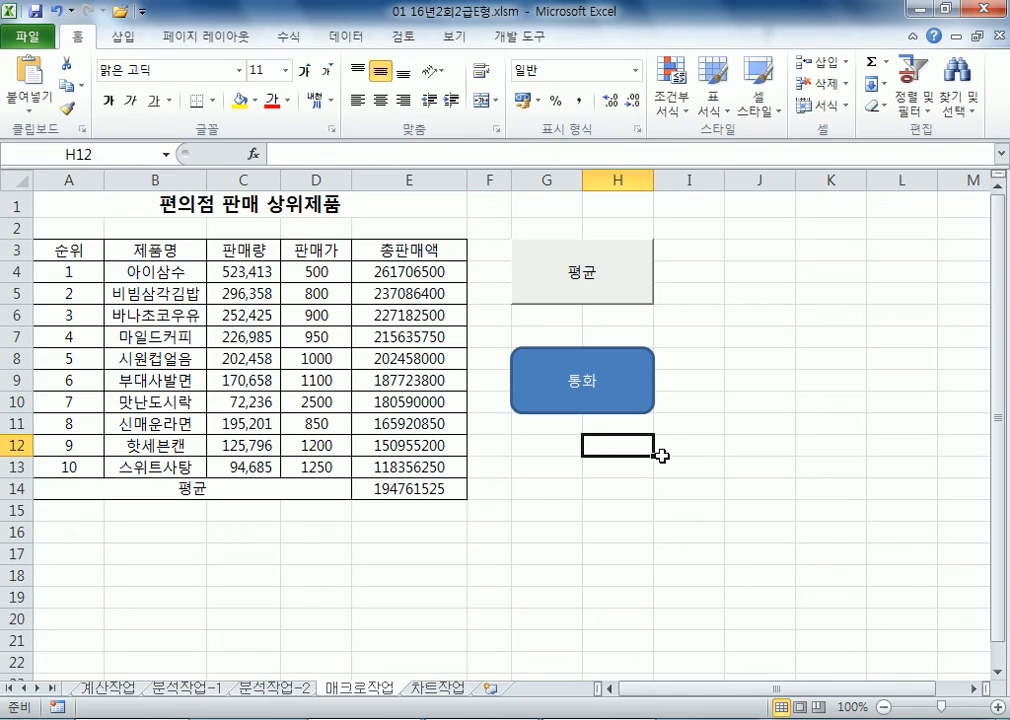
# Step: Assign a new macro named 통화 to the rounded rectangle and start recording it, stored in 현재 통합 문서
pyautogui.rightClick(631, 383)
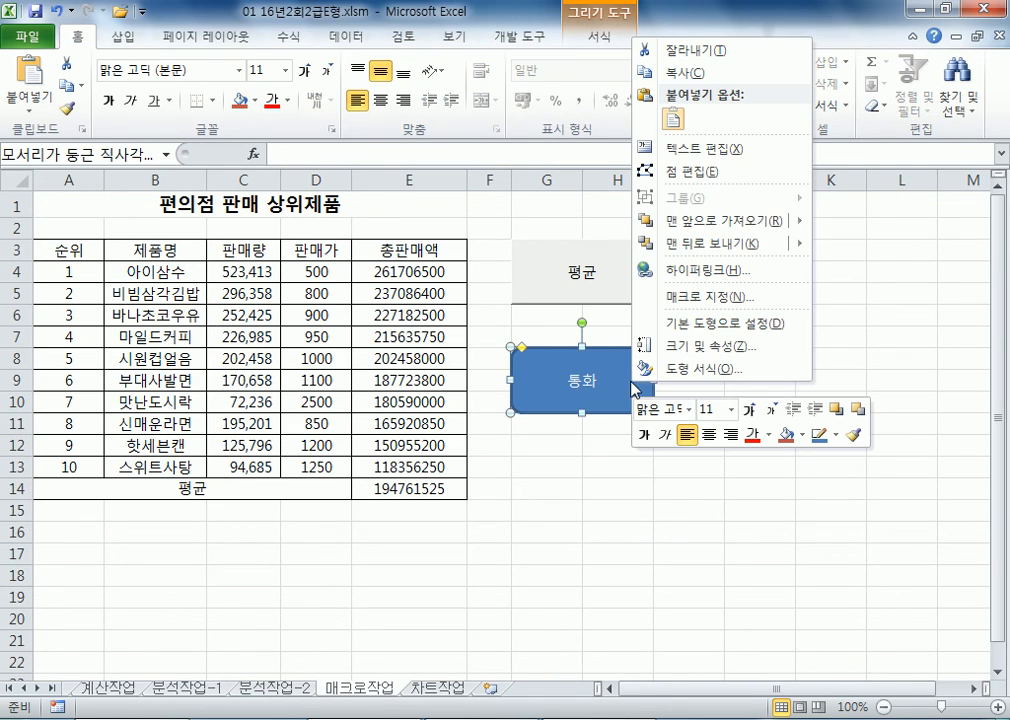
pyautogui.click(684, 298)
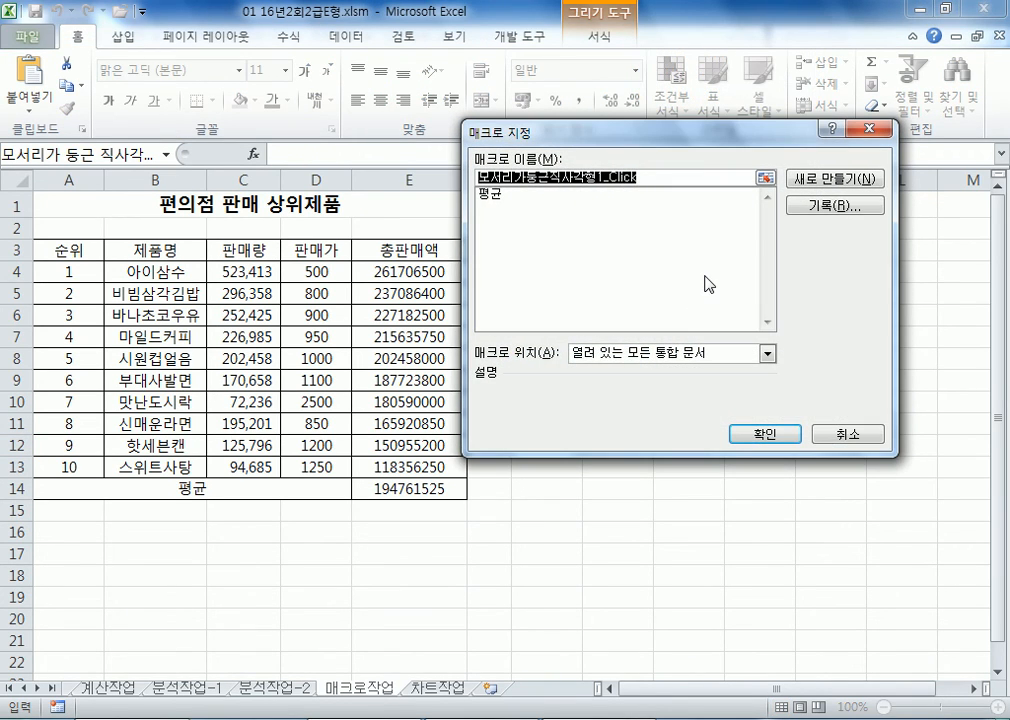
pyautogui.write('통화')
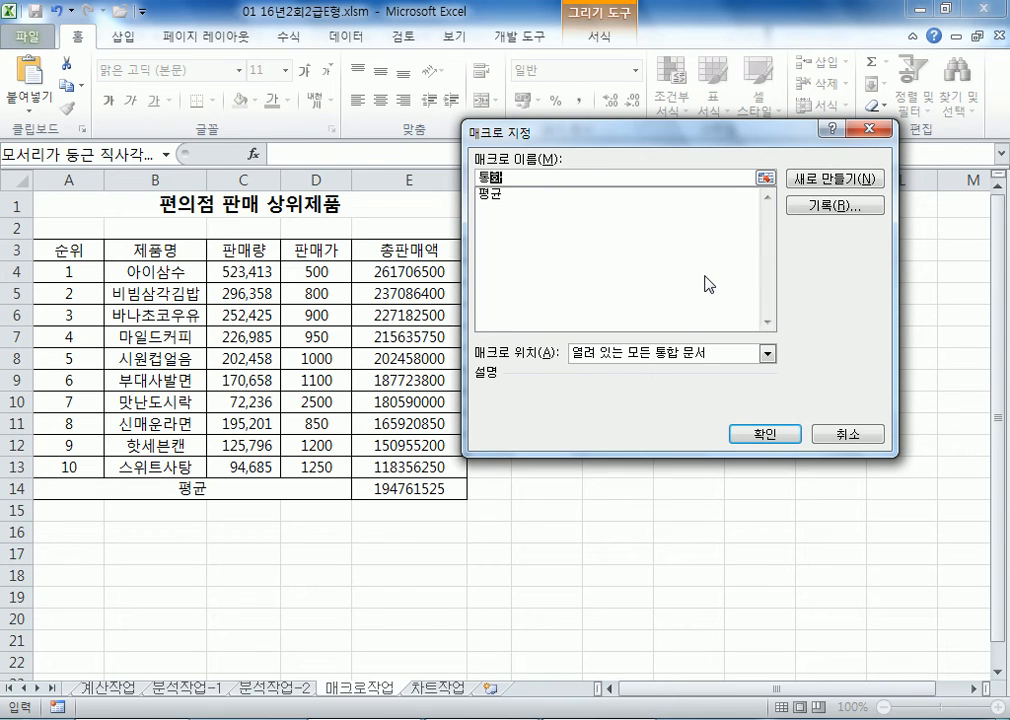
pyautogui.click(833, 206)
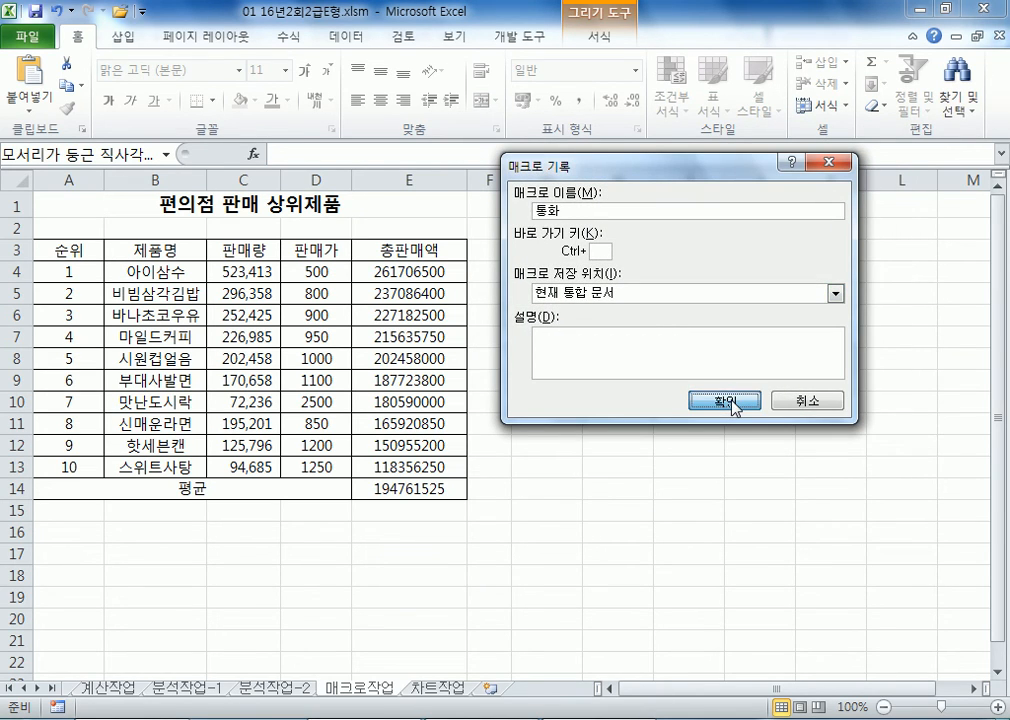
pyautogui.click(727, 400)
# Step: Record the ₩ accounting format being applied to D4:D13 and E4:E14, select the title cell A1, and end the macro recording
pyautogui.moveTo(329, 270); pyautogui.dragTo(338, 466)
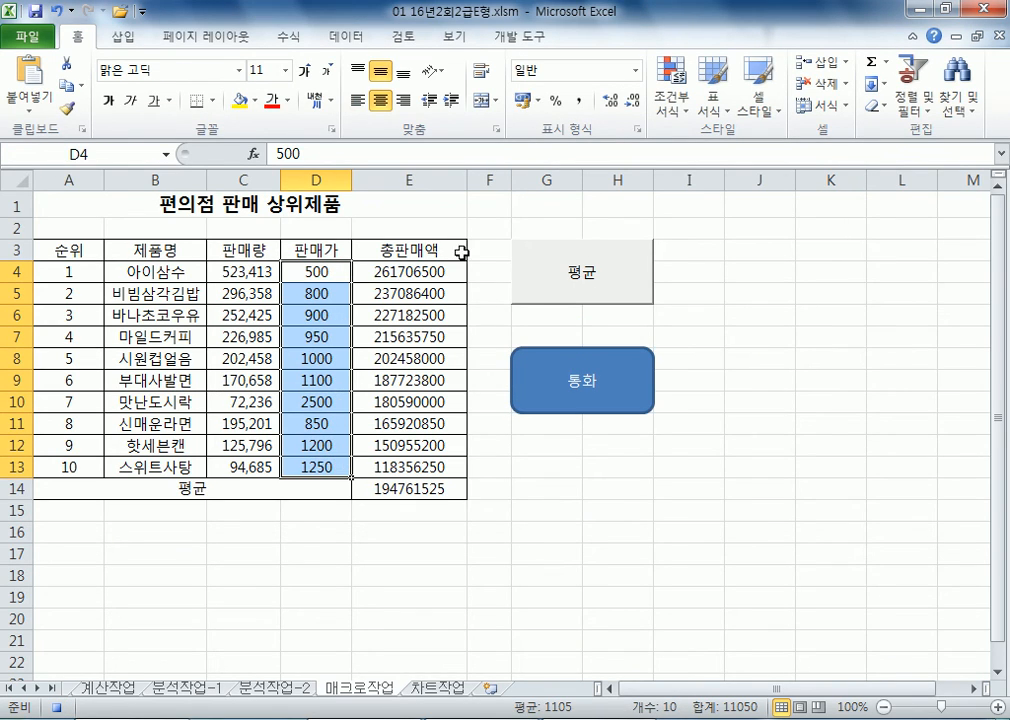
pyautogui.click(520, 101)
pyautogui.moveTo(395, 271); pyautogui.dragTo(395, 486)
pyautogui.click(522, 101)
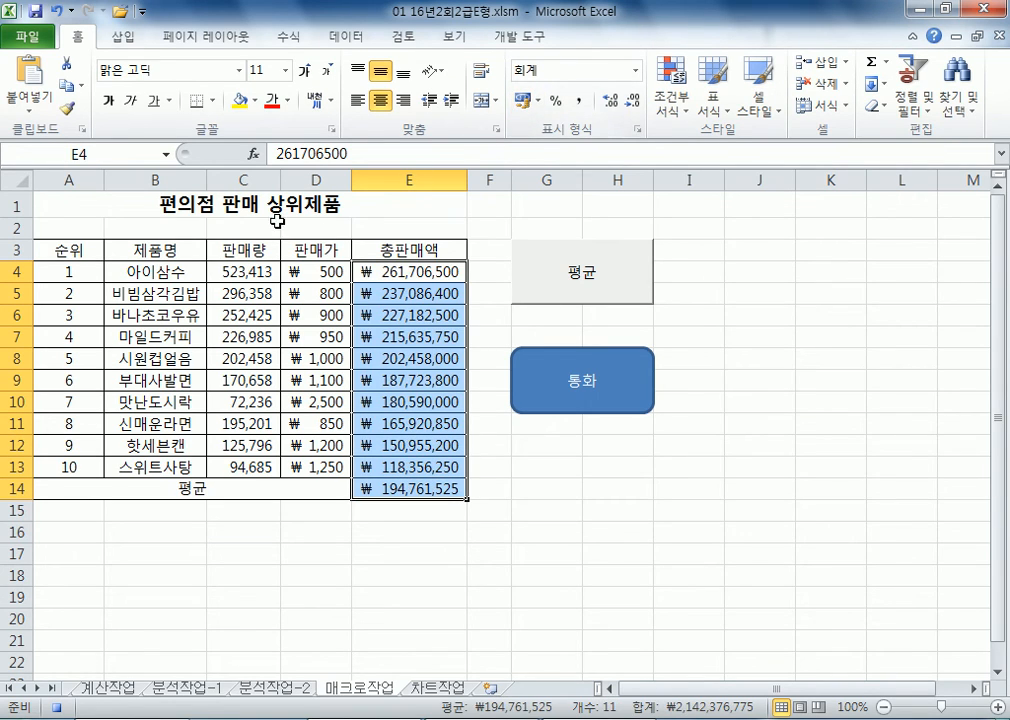
pyautogui.click(268, 206)
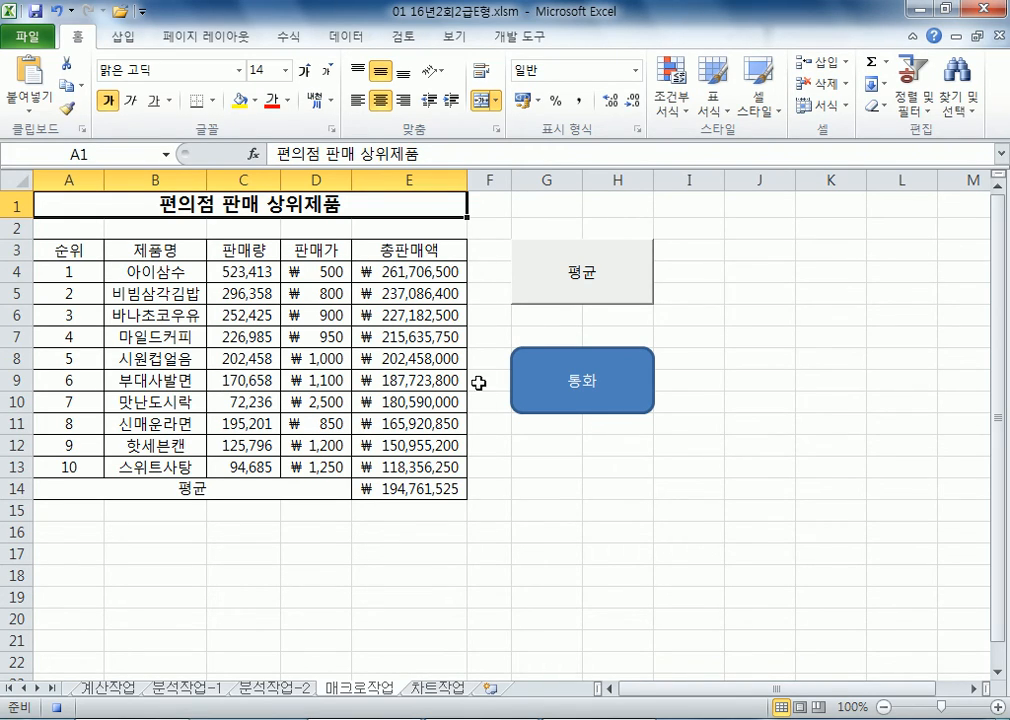
pyautogui.click(510, 38)
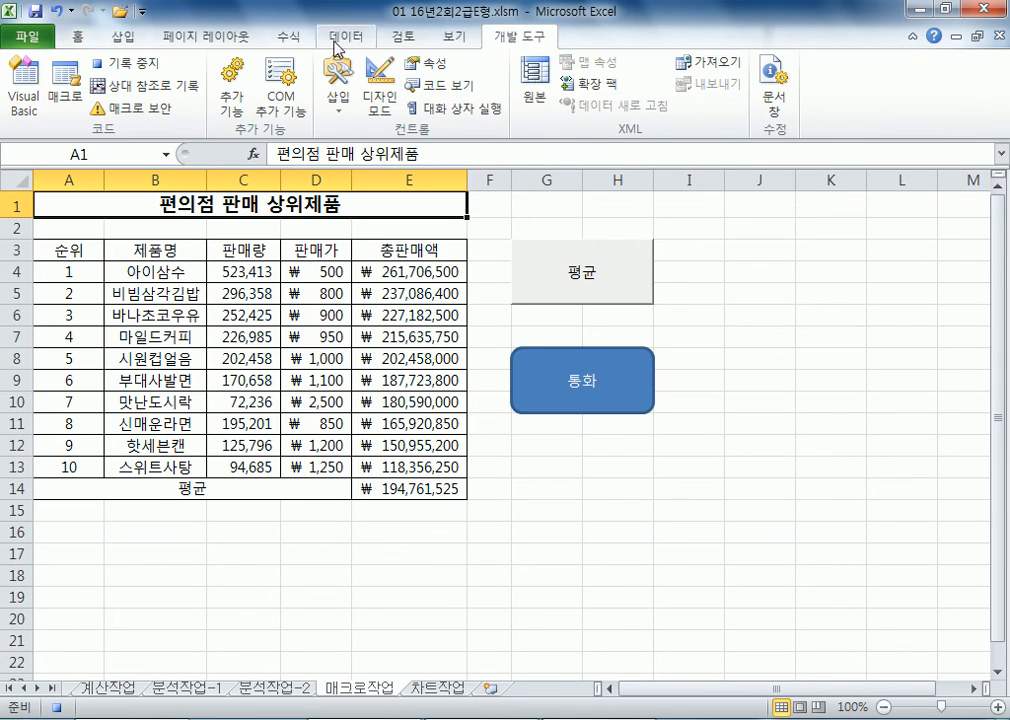
pyautogui.click(139, 68)
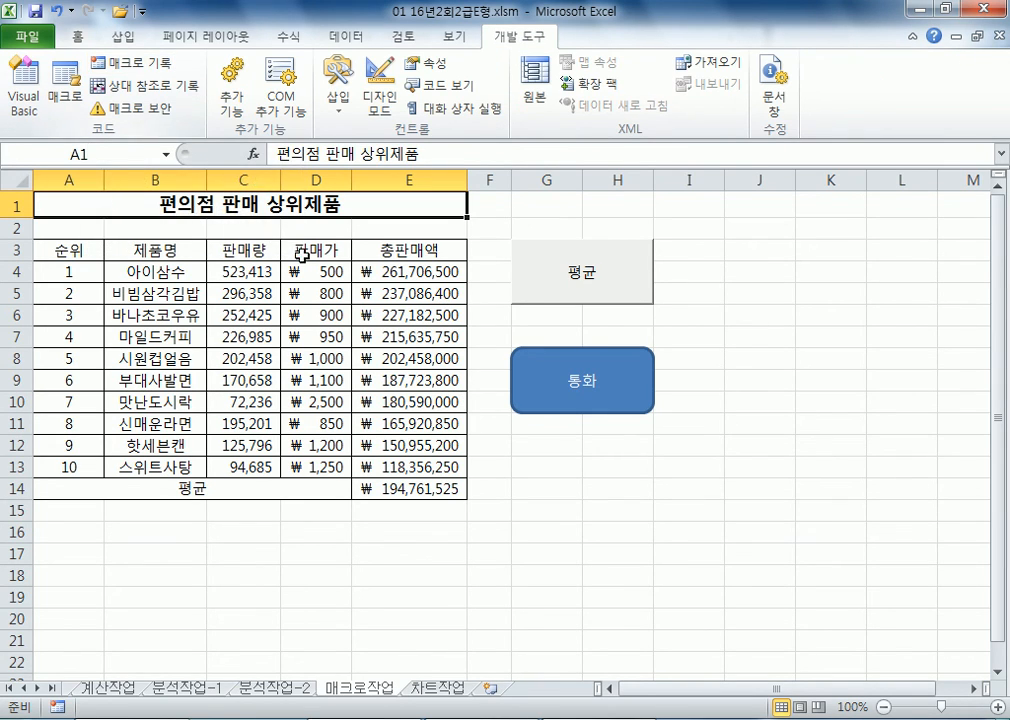
# Step: Reset D4:E13 and E14 to the 일반 number format and test the 통화 macro by running it from its shape
pyautogui.moveTo(315, 271); pyautogui.dragTo(410, 467)
pyautogui.keyDown('ctrl'); pyautogui.click(410, 489); pyautogui.keyUp('ctrl')
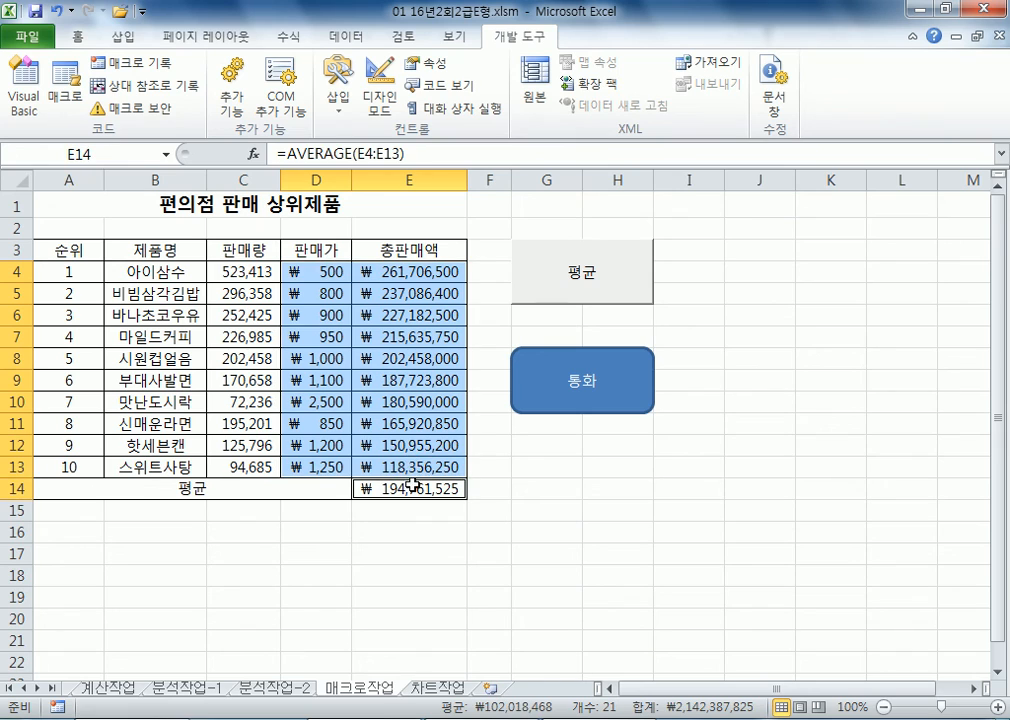
pyautogui.click(80, 40)
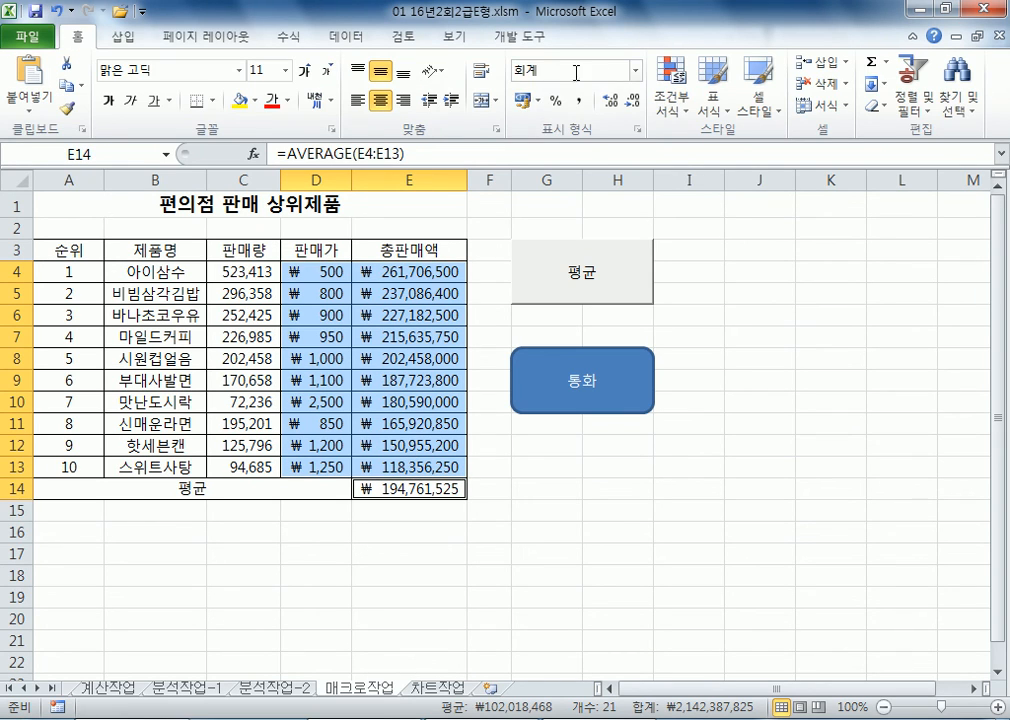
pyautogui.click(636, 70)
pyautogui.click(572, 100)
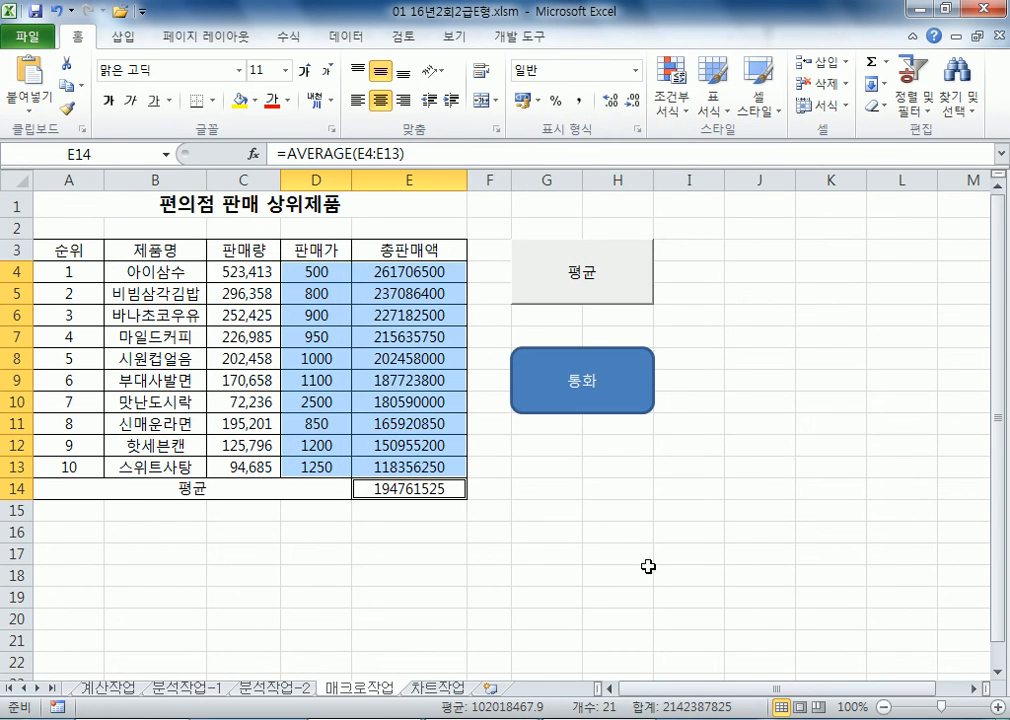
pyautogui.click(690, 594)
pyautogui.click(616, 395)
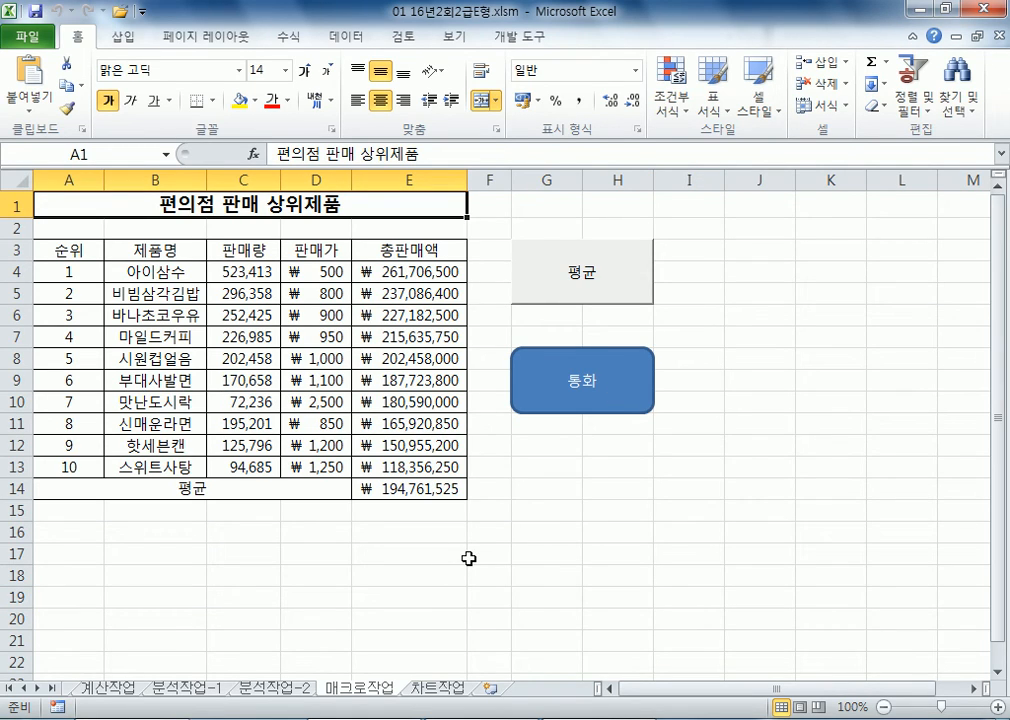
# Step: Run the 통화 macro from its shape, then retest it after resetting D4:E13 and E14 to the 일반 number format
pyautogui.click(90, 578)
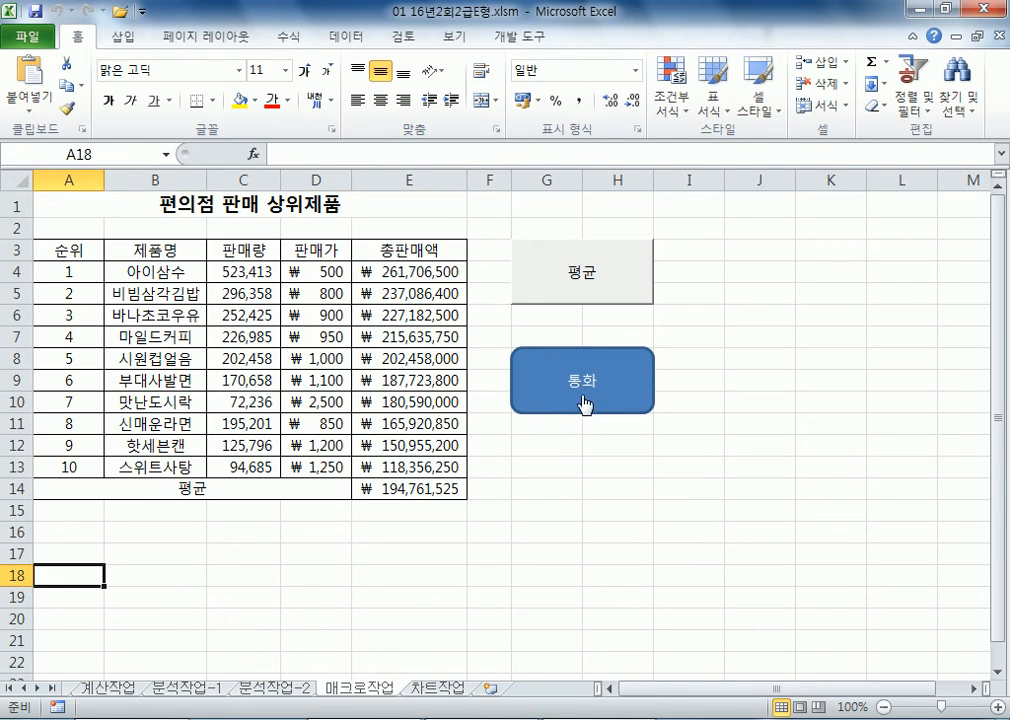
pyautogui.click(584, 404)
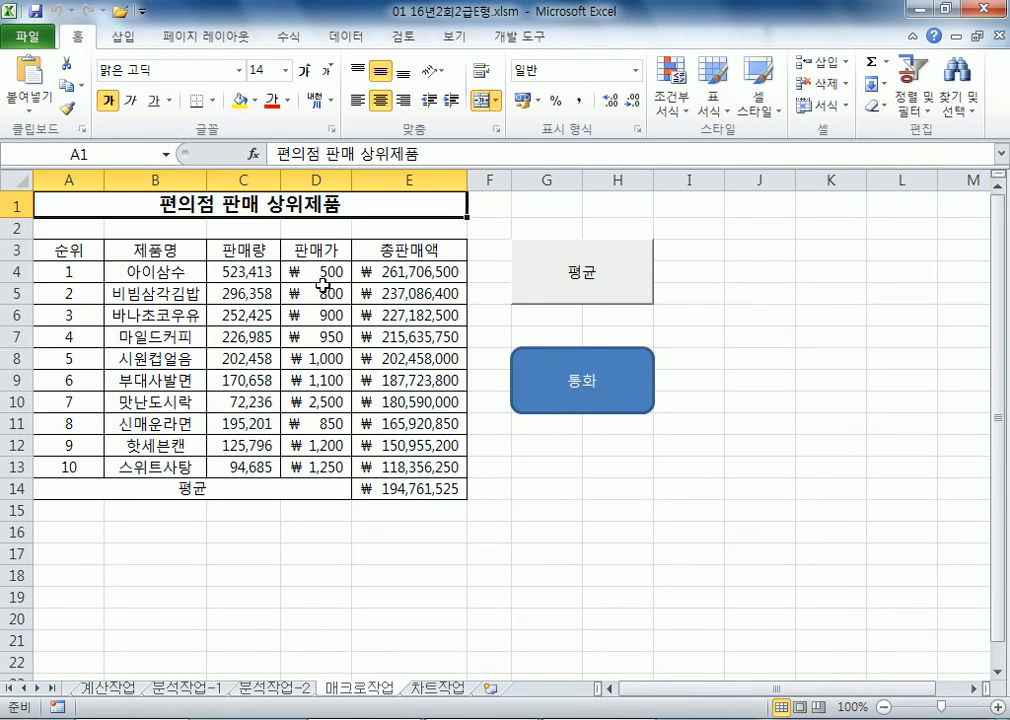
pyautogui.moveTo(322, 278); pyautogui.dragTo(390, 470)
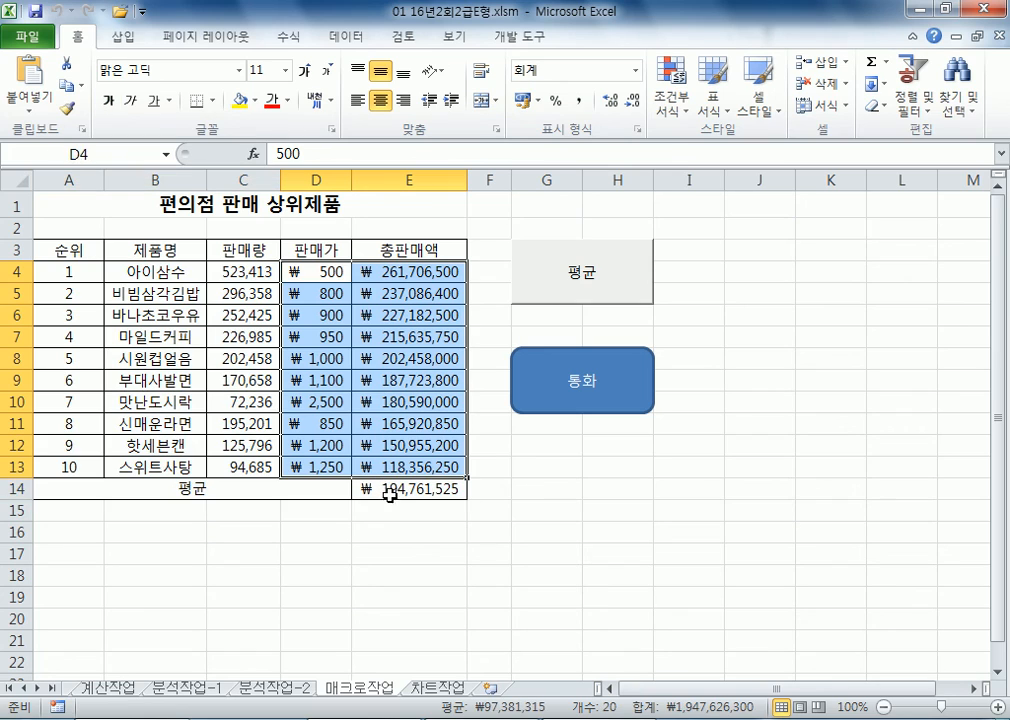
pyautogui.keyDown('ctrl'); pyautogui.click(390, 495); pyautogui.keyUp('ctrl')
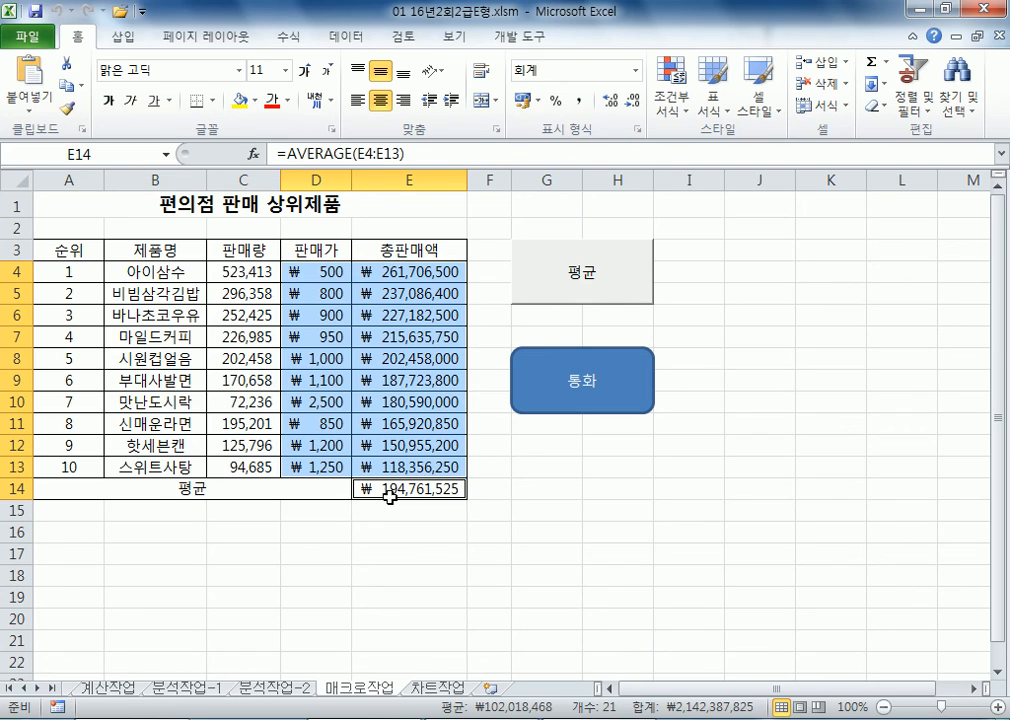
pyautogui.click(635, 71)
pyautogui.click(540, 100)
pyautogui.click(344, 593)
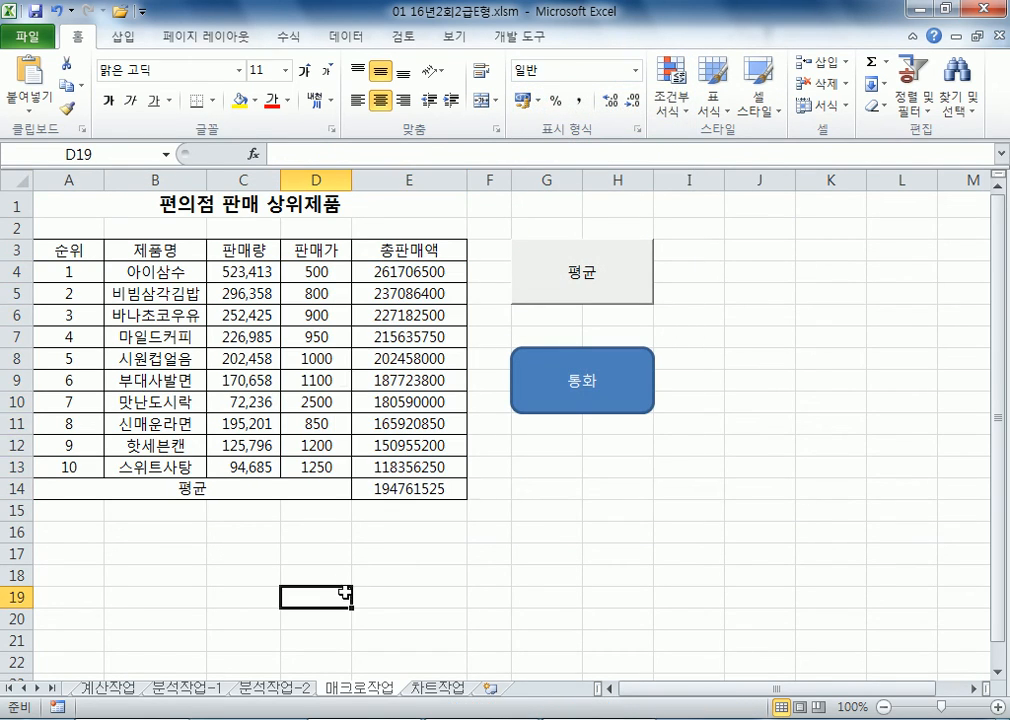
pyautogui.click(621, 404)
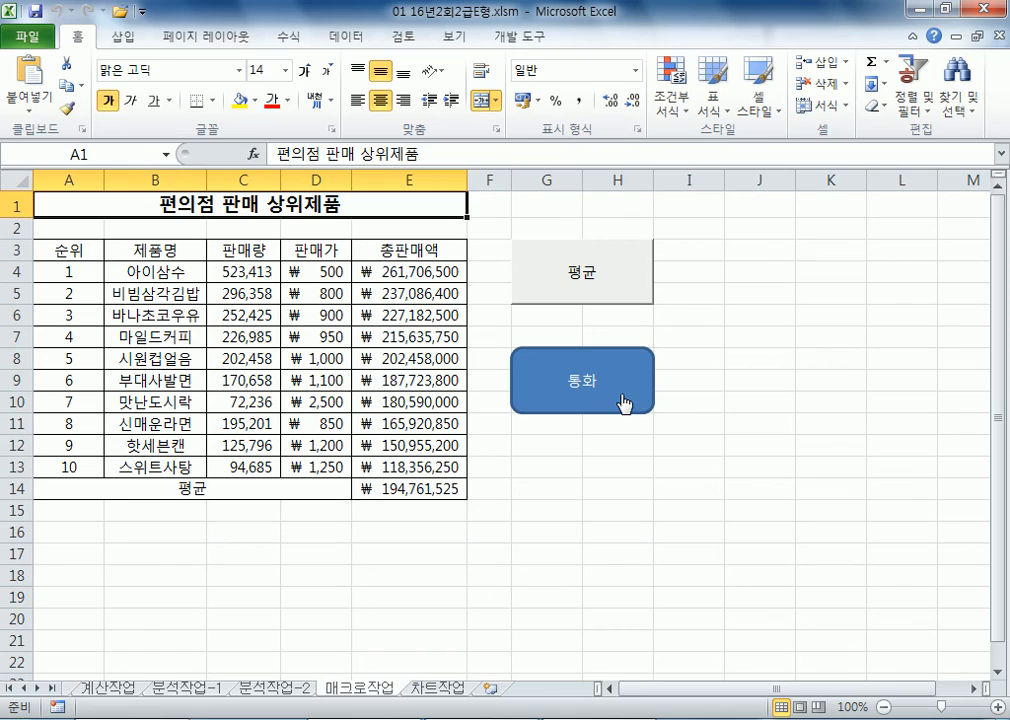
# Step: Clear the average in E14 and test the 평균 macro by running it from its button
pyautogui.click(390, 495)
pyautogui.press('Delete')
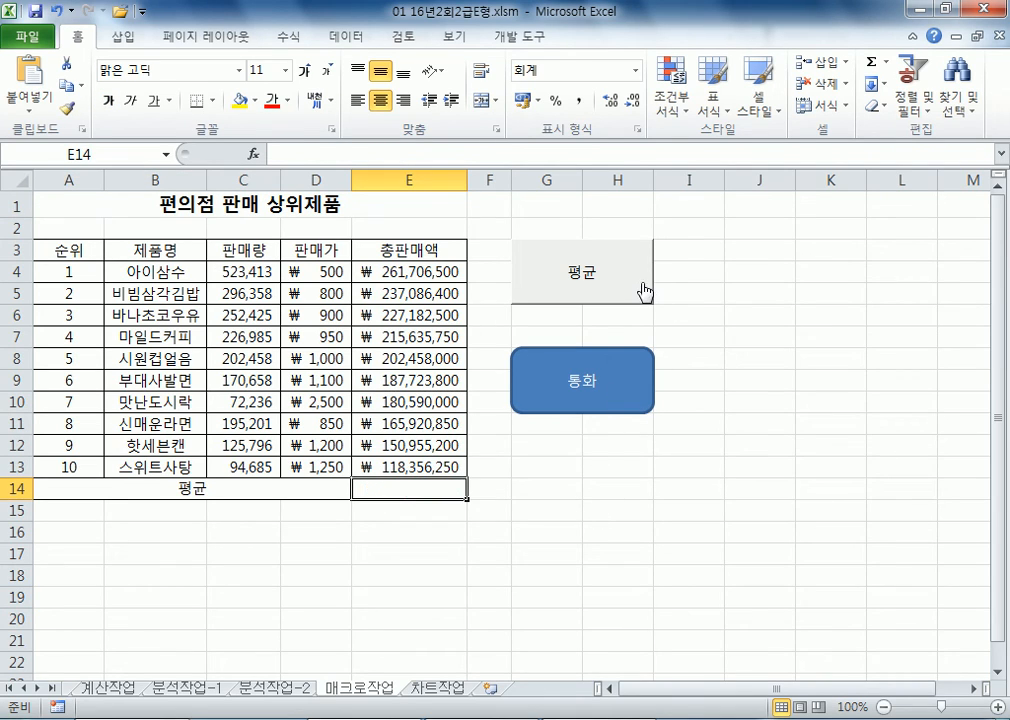
pyautogui.click(645, 291)
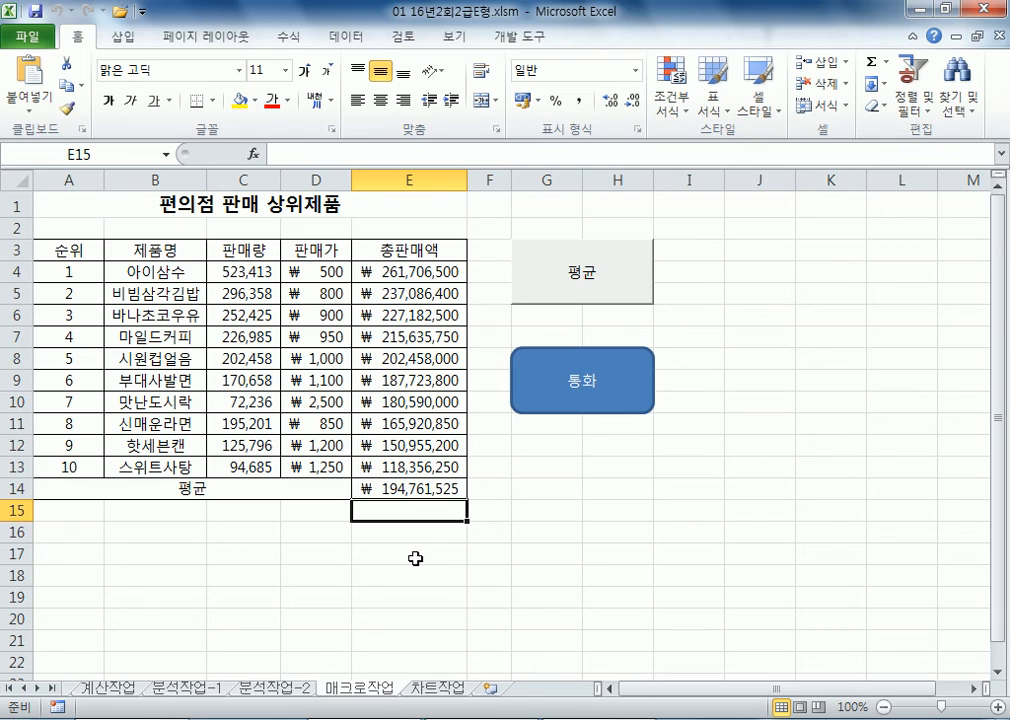
# Step: Open the 차트작업 sheet at the 여사원 성적 현황 chart
pyautogui.click(418, 690)
pyautogui.scroll(-5, 73, 568)
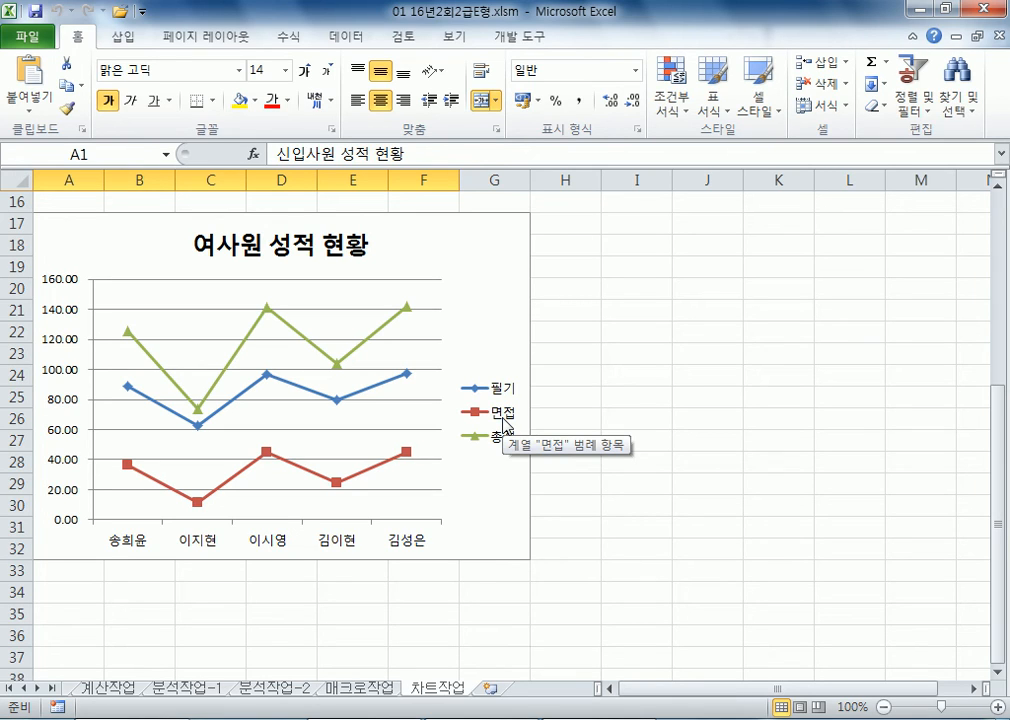
pyautogui.click(393, 316)
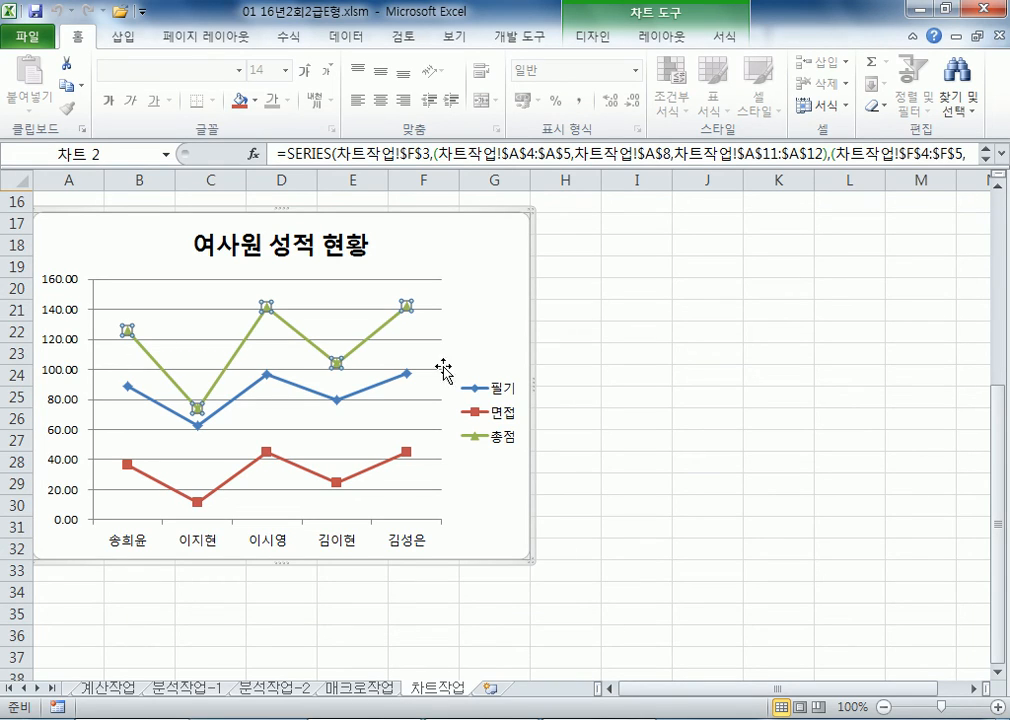
pyautogui.click(501, 496)
pyautogui.click(395, 316)
pyautogui.press('Delete')
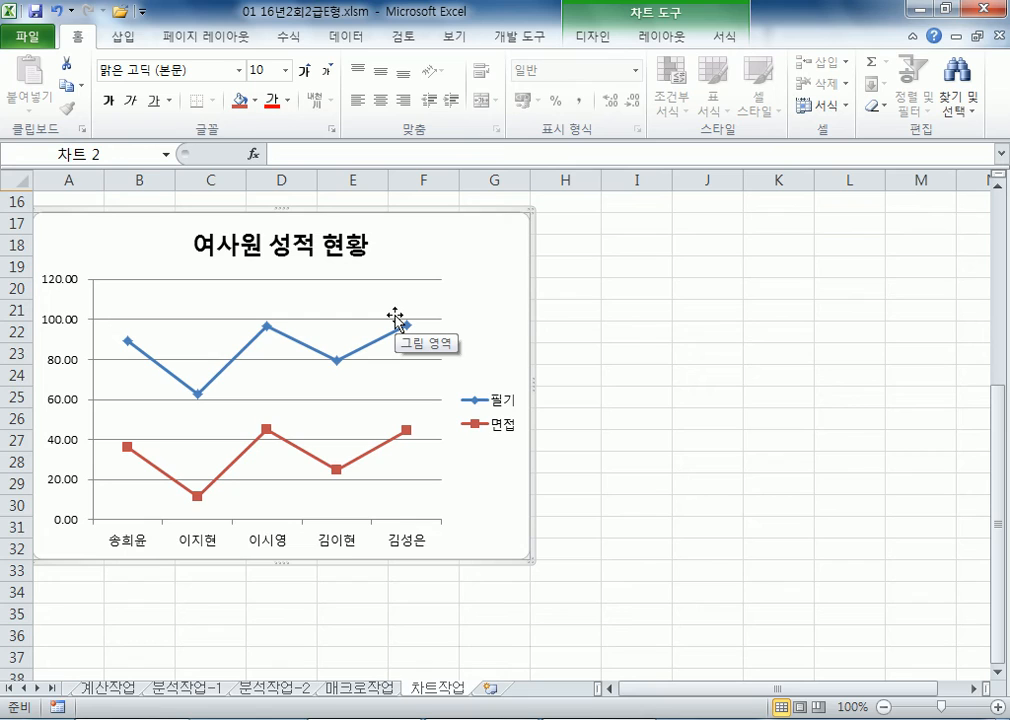
pyautogui.hotkey('ctrl', 'z')
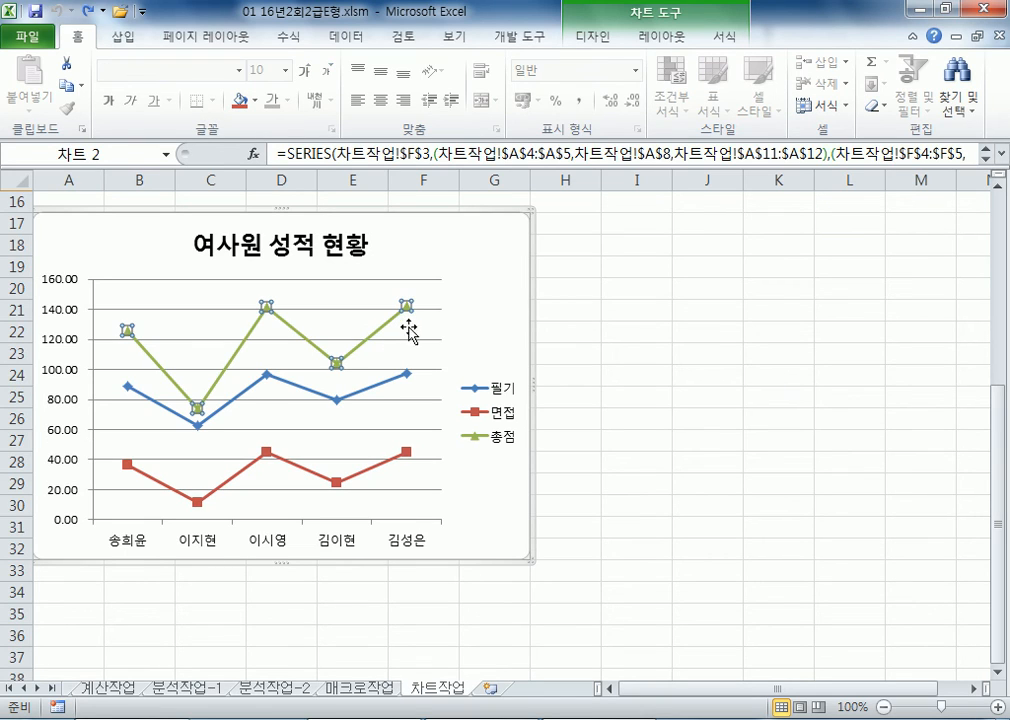
# Step: Delete the 총점 series from the 여사원 성적 현황 chart
pyautogui.click(420, 325)
pyautogui.click(381, 330)
pyautogui.press('Delete')
# Step: Review the chart's 필기 and 면접 series together with the source data table above the chart
pyautogui.scroll(1, 383, 333)
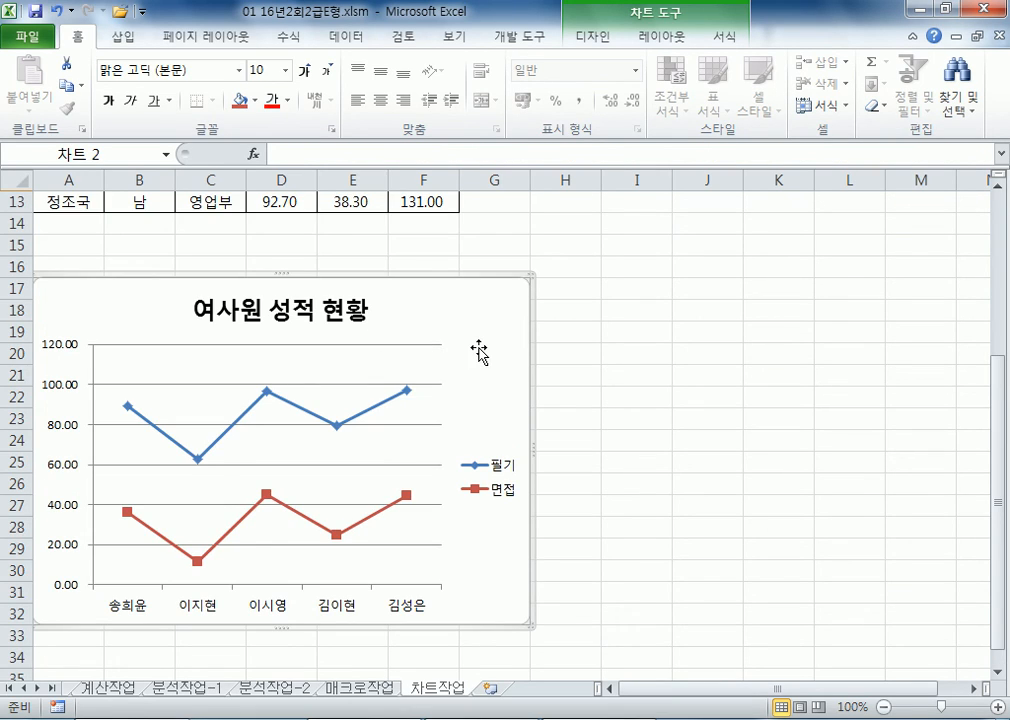
pyautogui.scroll(-1, 479, 350)
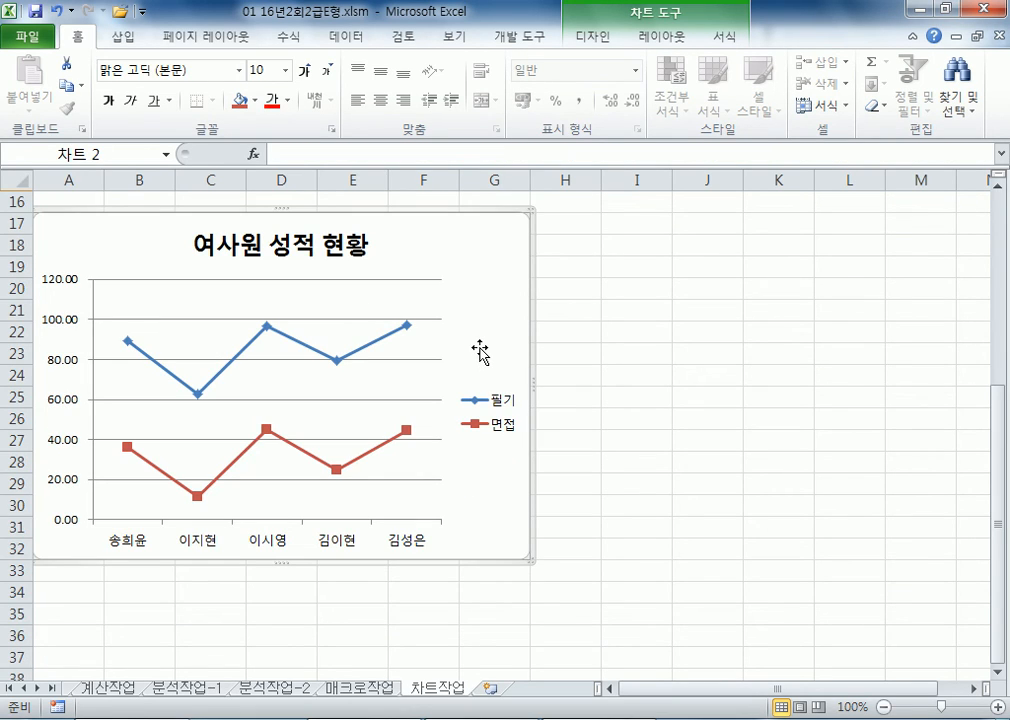
pyautogui.scroll(-1, 480, 351)
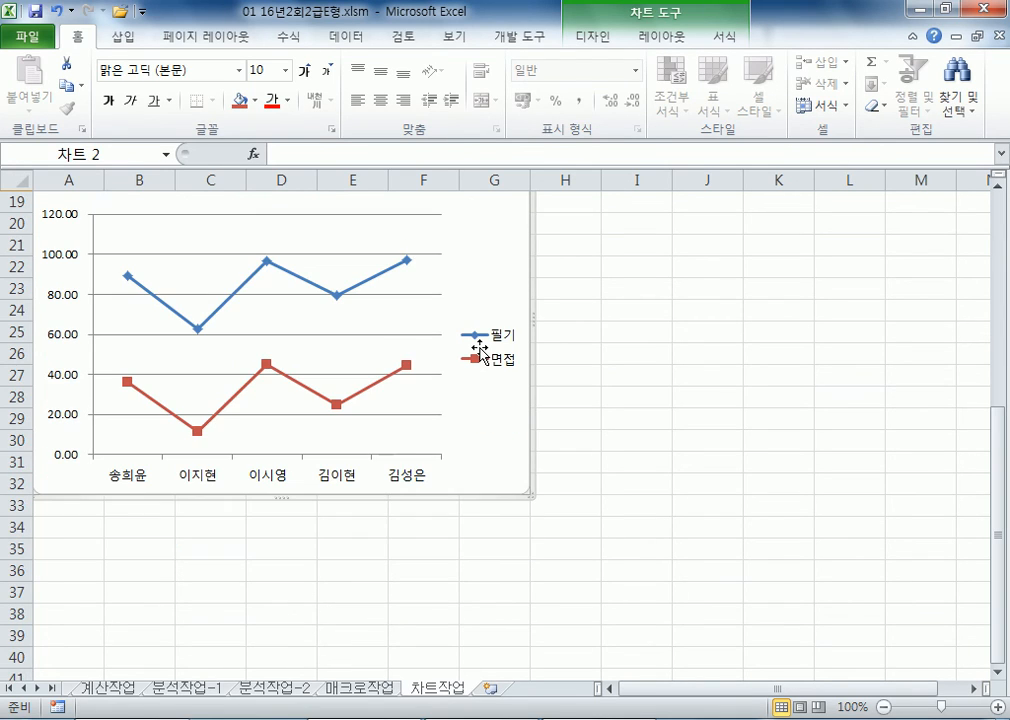
pyautogui.scroll(1, 480, 350)
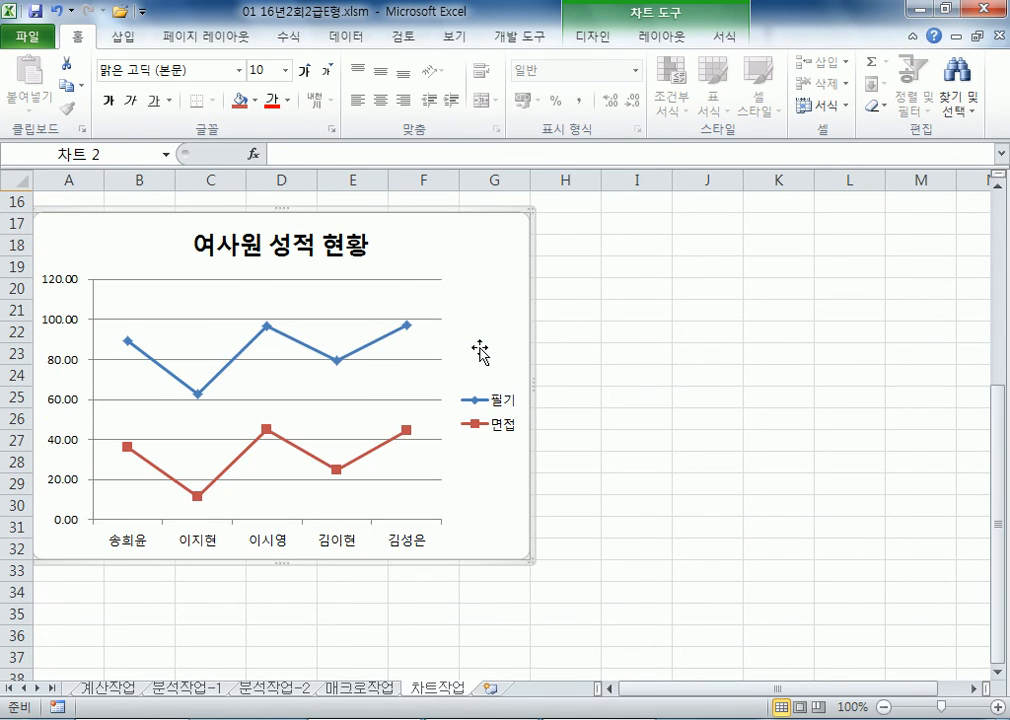
pyautogui.scroll(-1, 471, 374)
pyautogui.scroll(1, 471, 376)
pyautogui.scroll(2, 421, 547)
pyautogui.scroll(1, 421, 547)
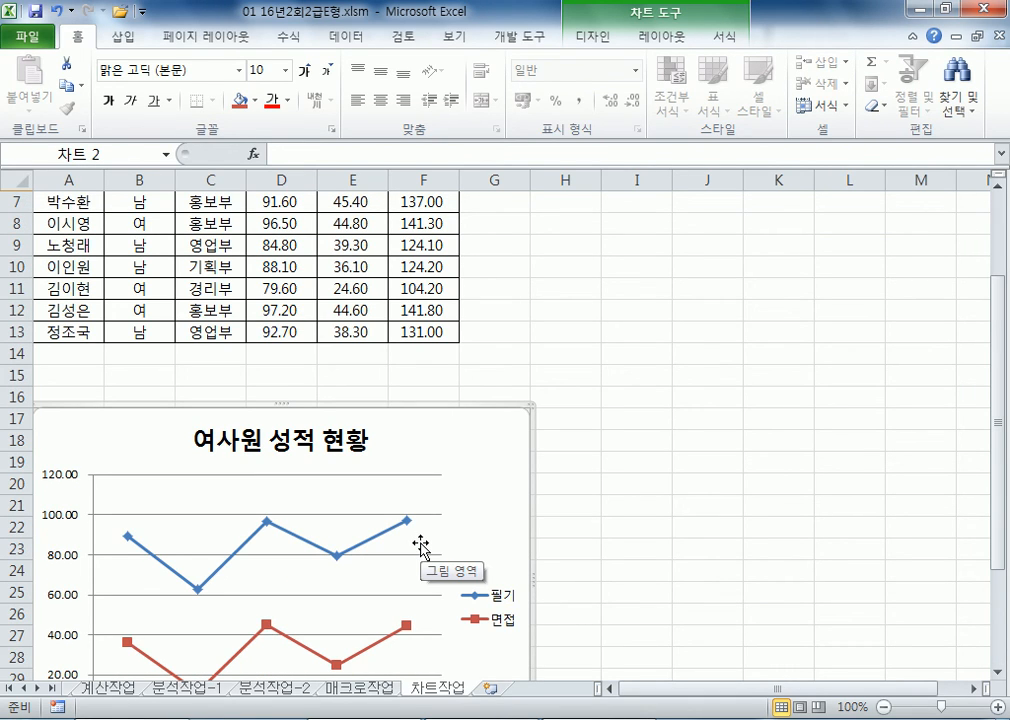
pyautogui.scroll(-1, 340, 530)
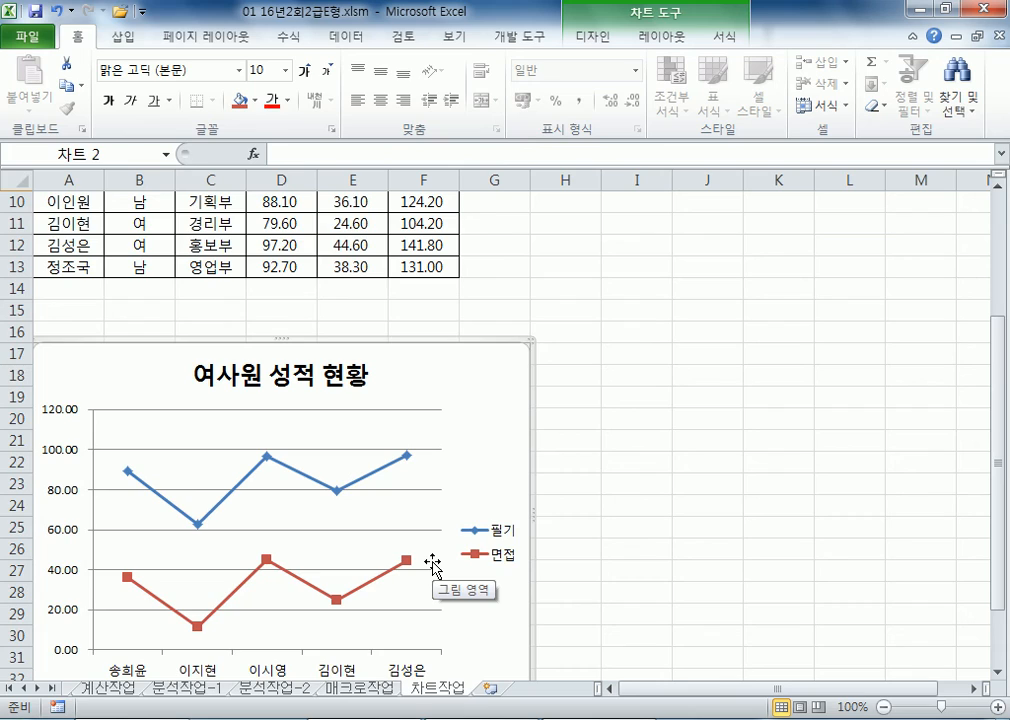
pyautogui.scroll(-2, 432, 565)
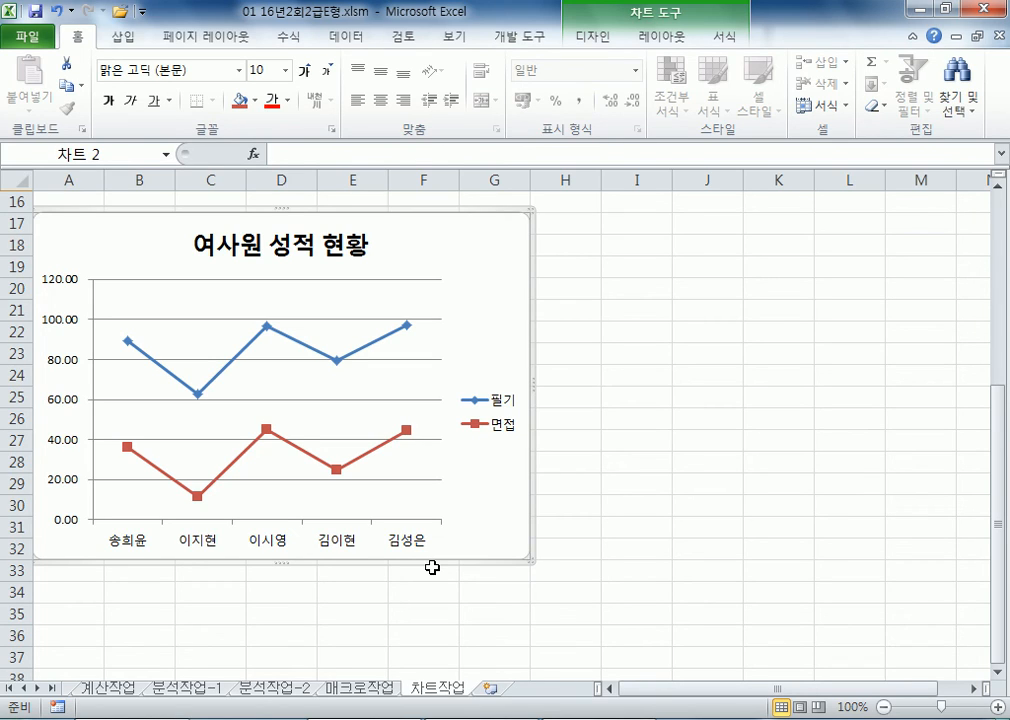
# Step: Change the chart type of the 면접 series to the basic 영역형
pyautogui.click(360, 461)
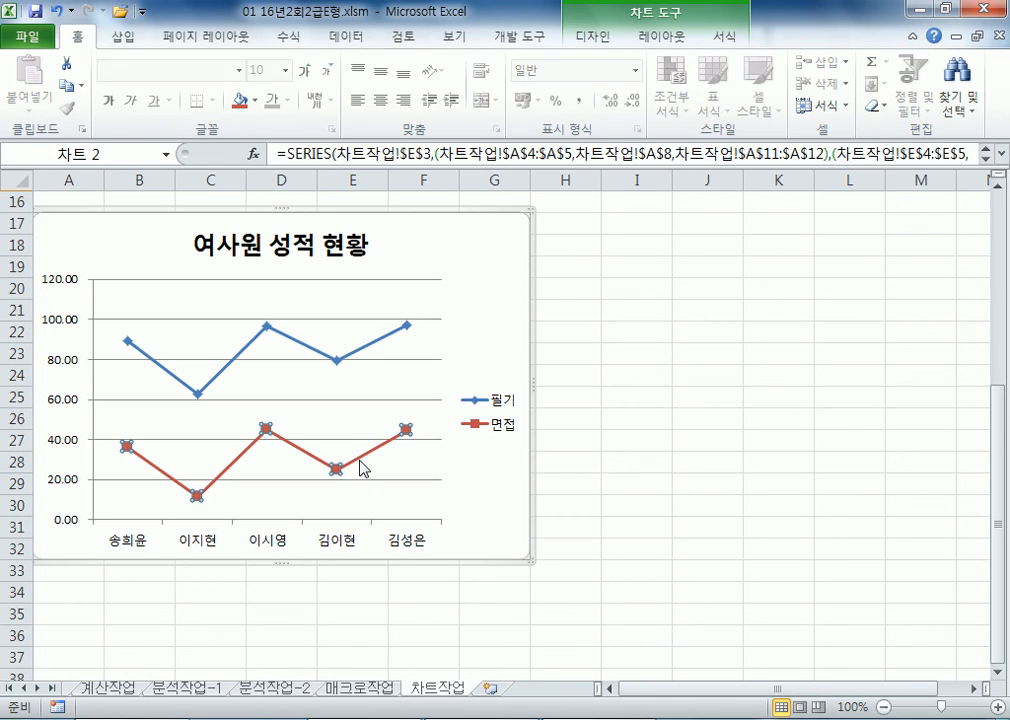
pyautogui.click(595, 37)
pyautogui.click(50, 104)
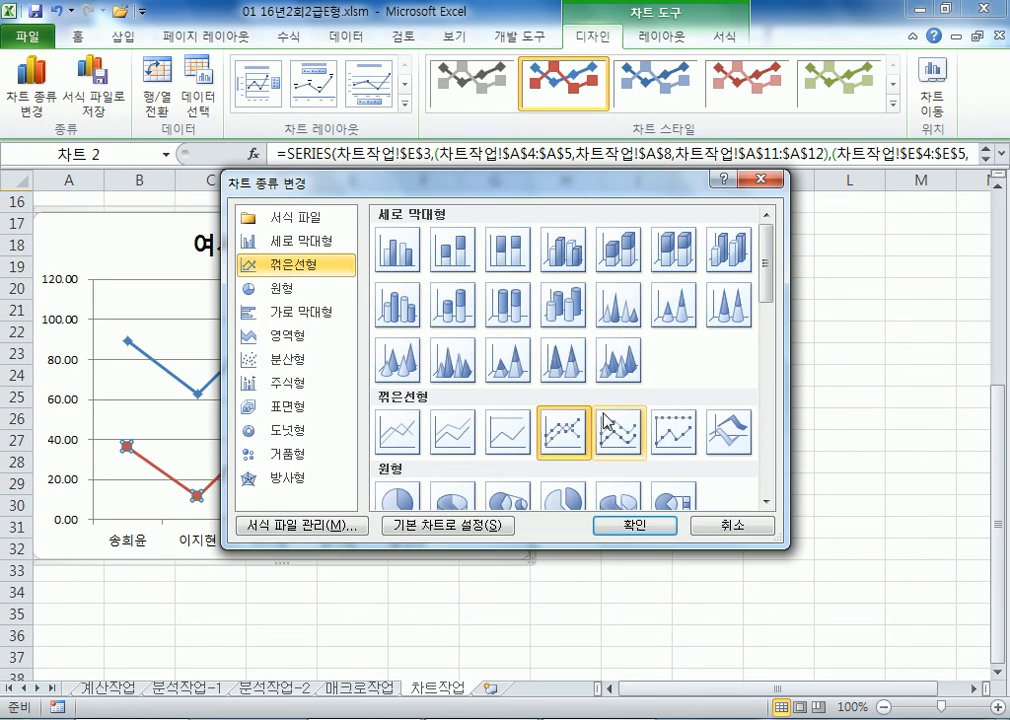
pyautogui.click(292, 337)
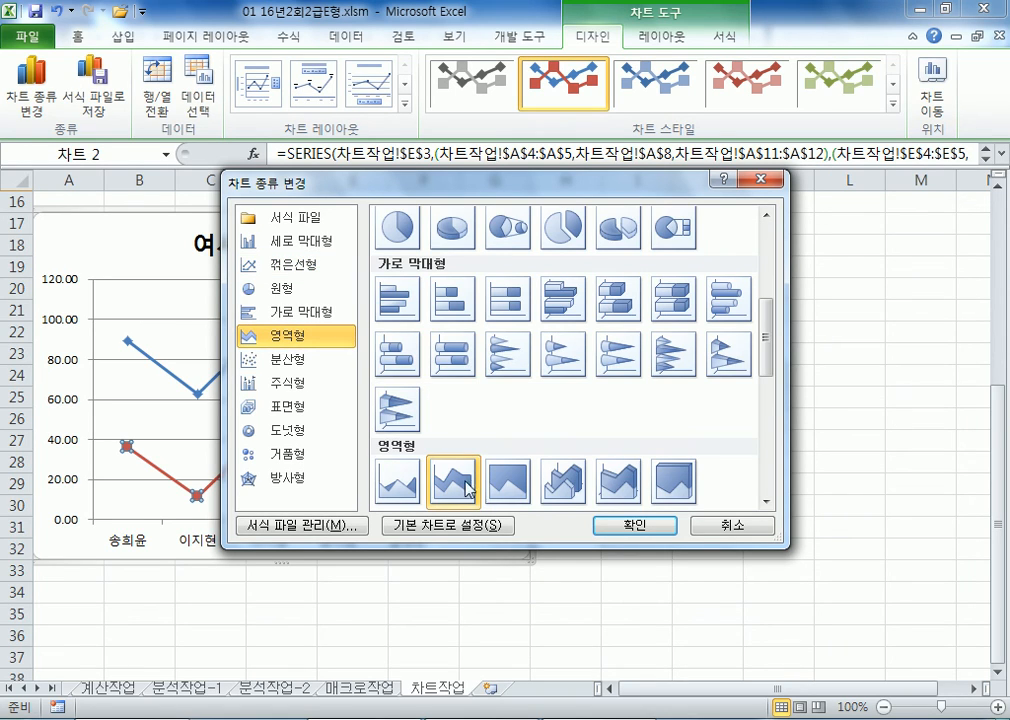
pyautogui.click(408, 488)
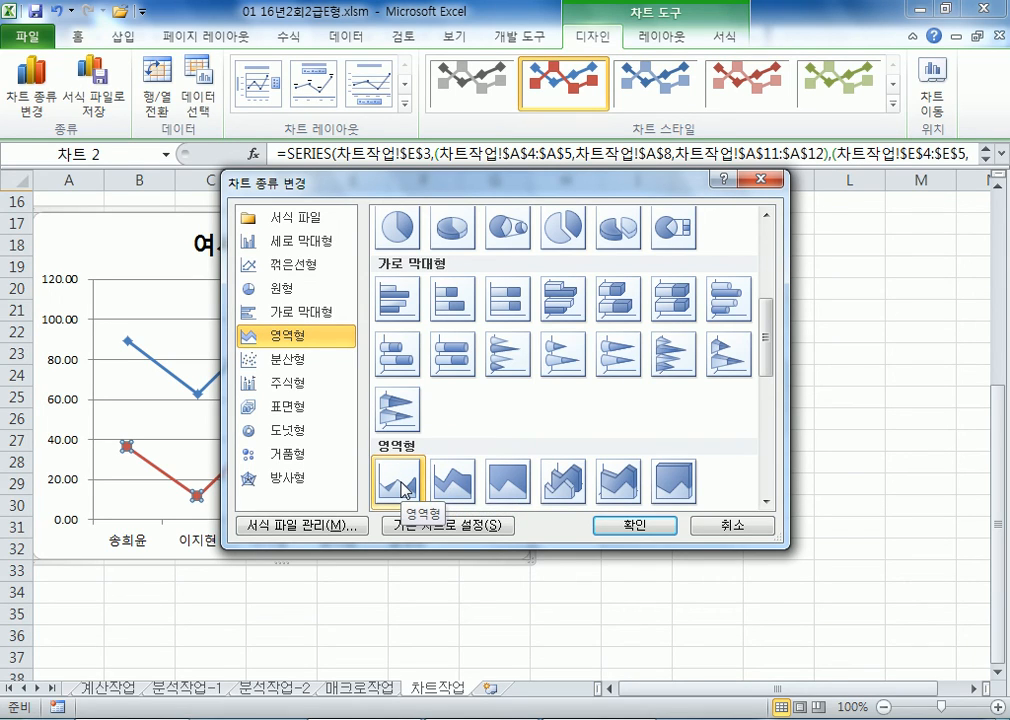
pyautogui.click(598, 524)
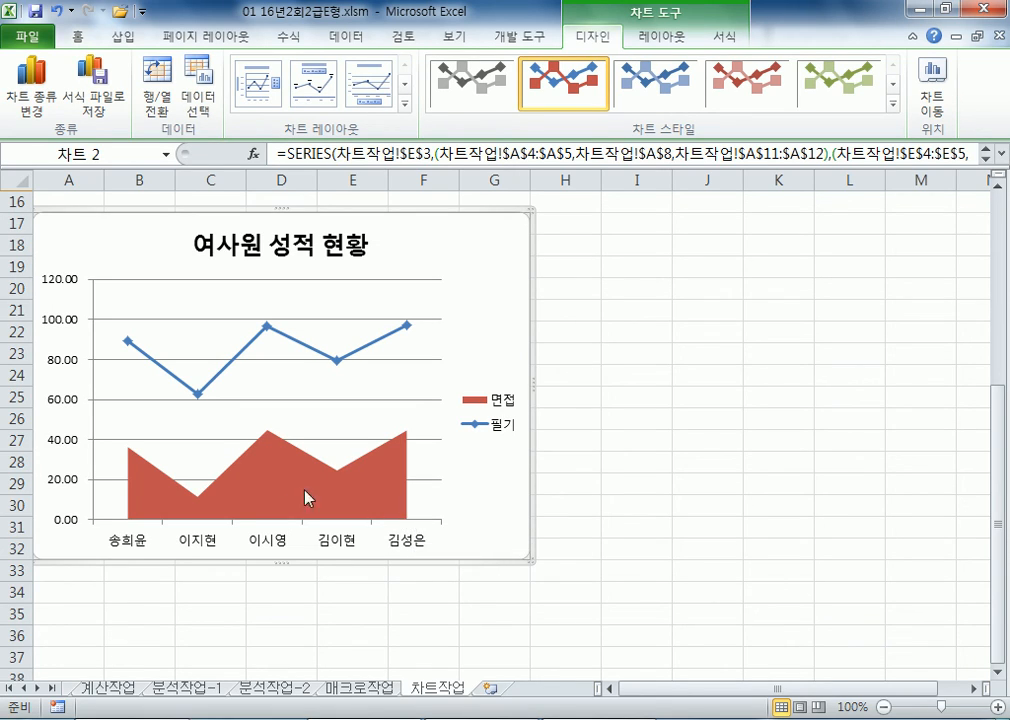
# Step: Format the chart's vertical axis values as 숫자 with 1 decimal place
pyautogui.click(66, 367)
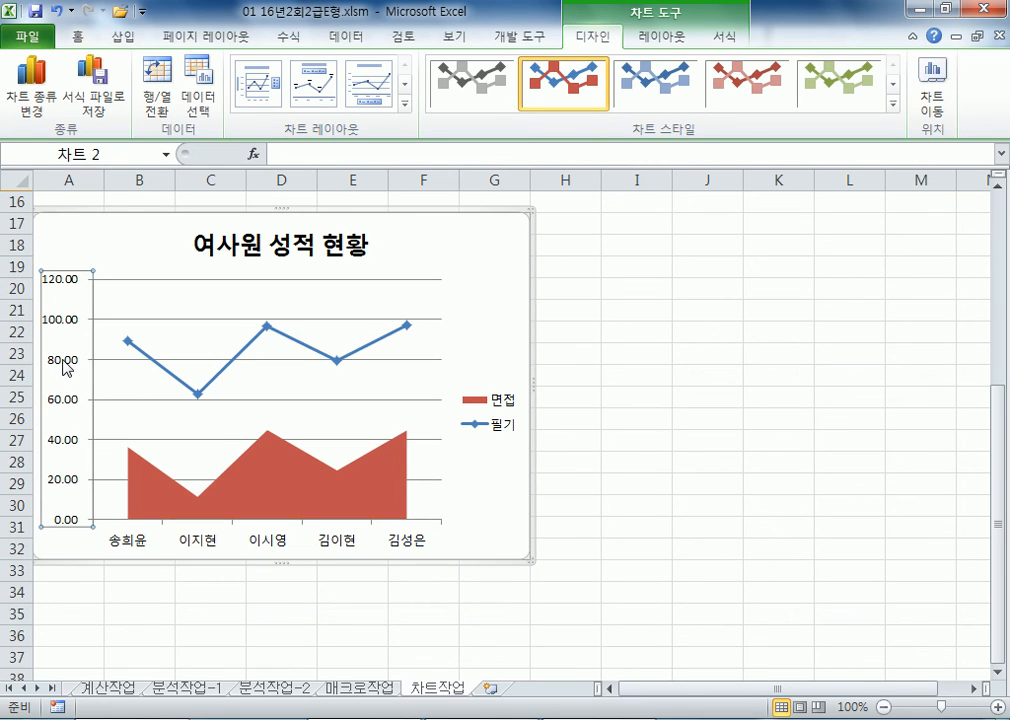
pyautogui.doubleClick(66, 367)
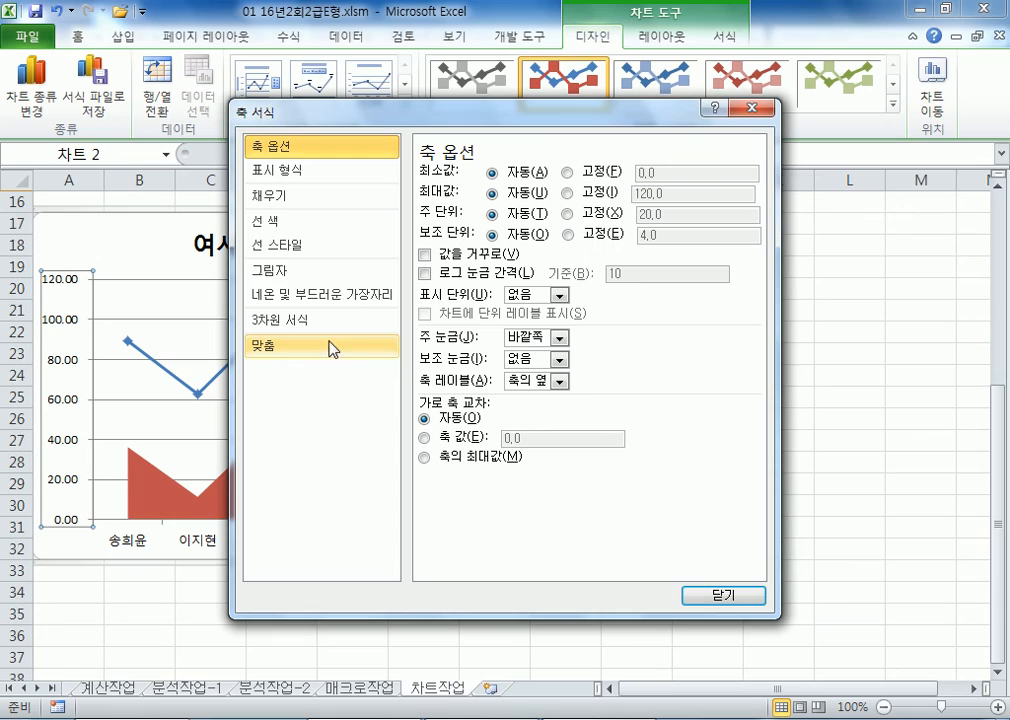
pyautogui.click(337, 172)
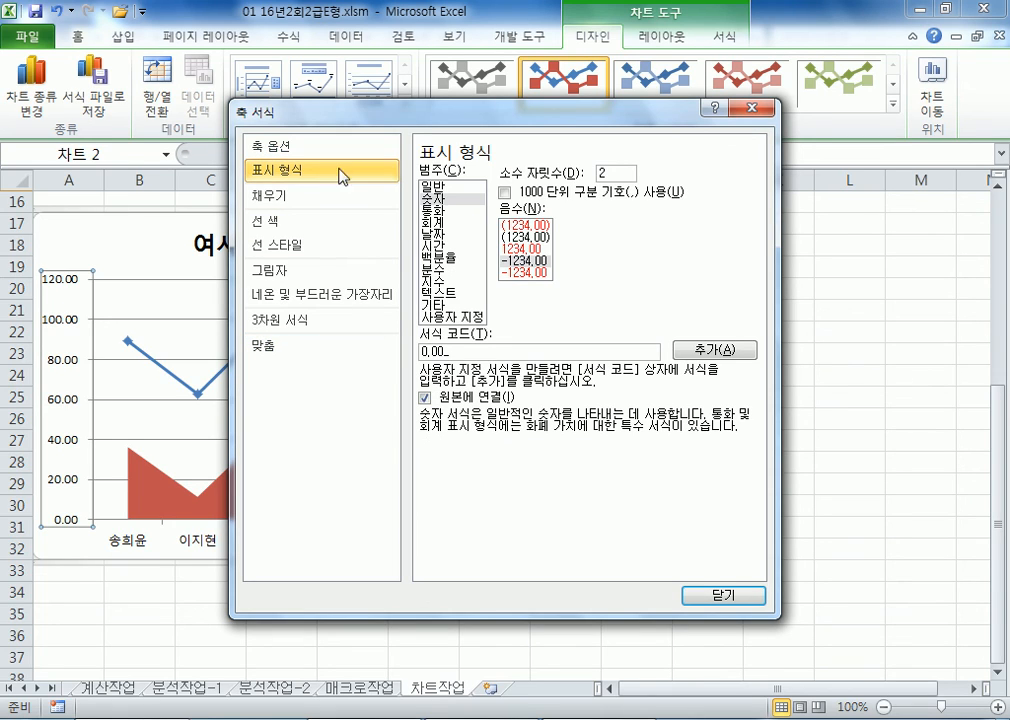
pyautogui.click(445, 198)
pyautogui.moveTo(612, 174); pyautogui.dragTo(576, 173)
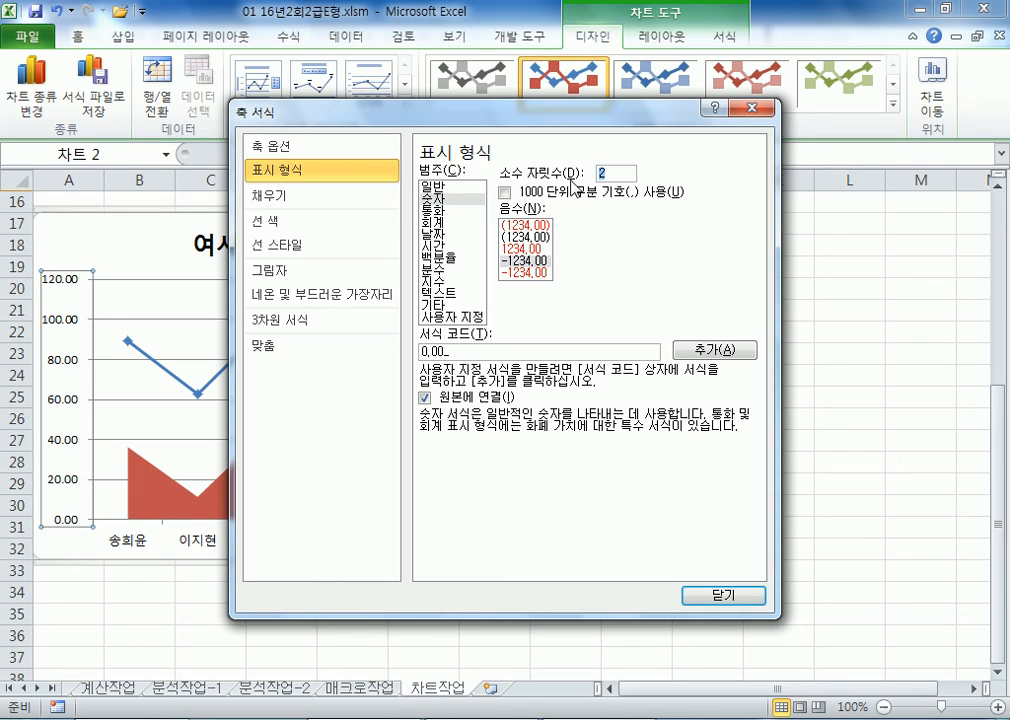
pyautogui.write('1')
pyautogui.press('Return')
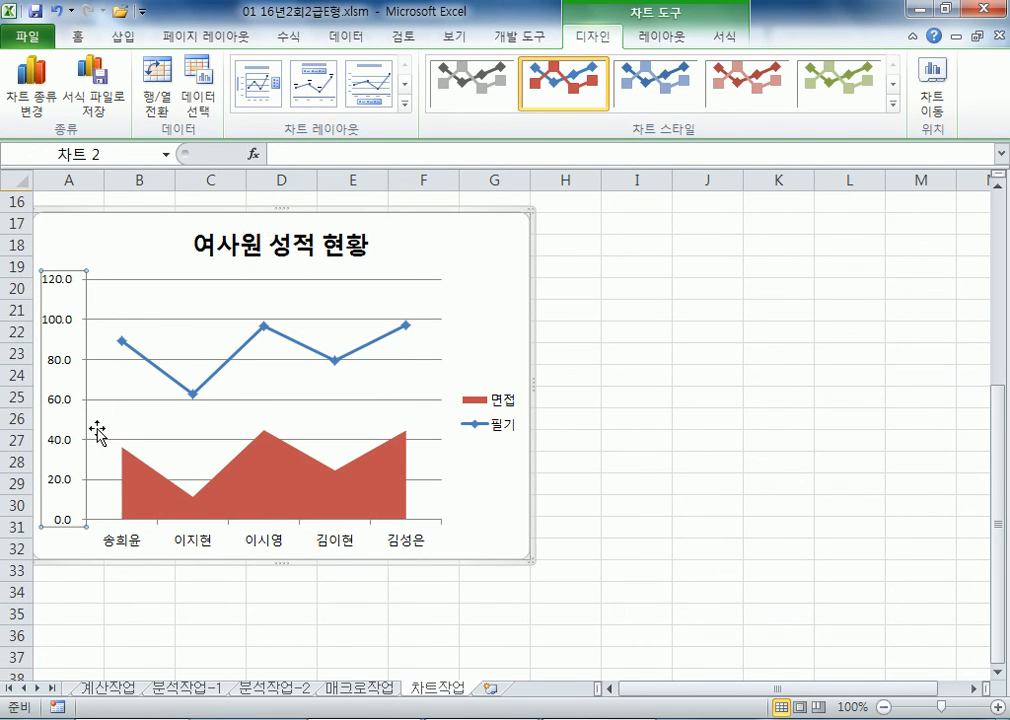
# Step: Turn on 완만한 선 in the line style of the 필기 series
pyautogui.click(290, 346)
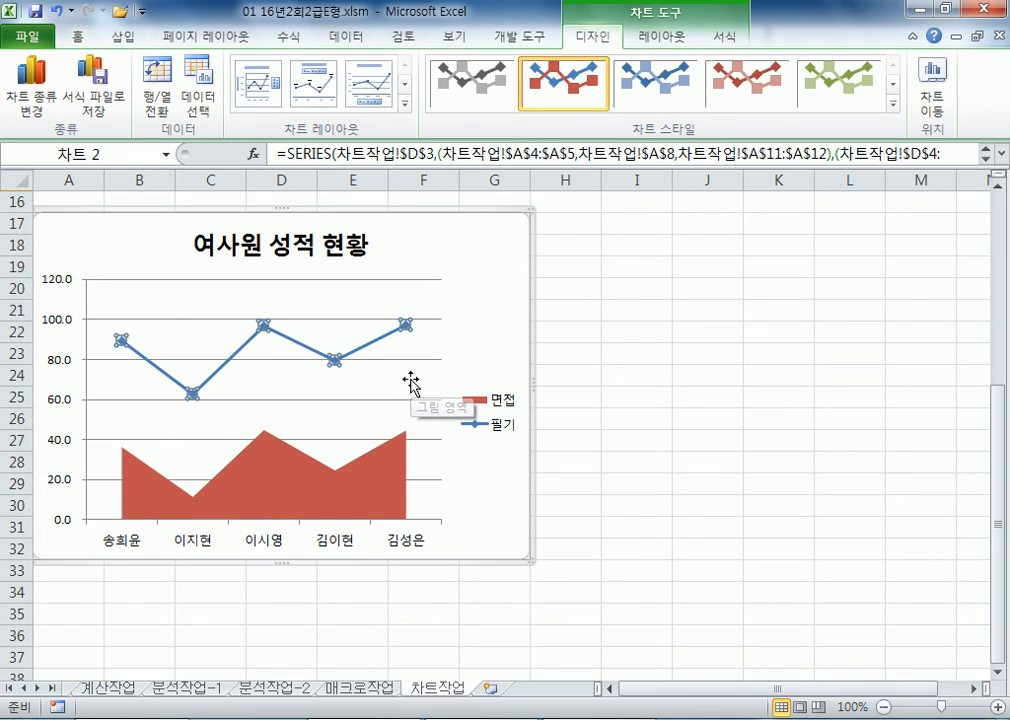
pyautogui.hotkey('ctrl', '1')
pyautogui.moveTo(481, 115); pyautogui.dragTo(746, 96)
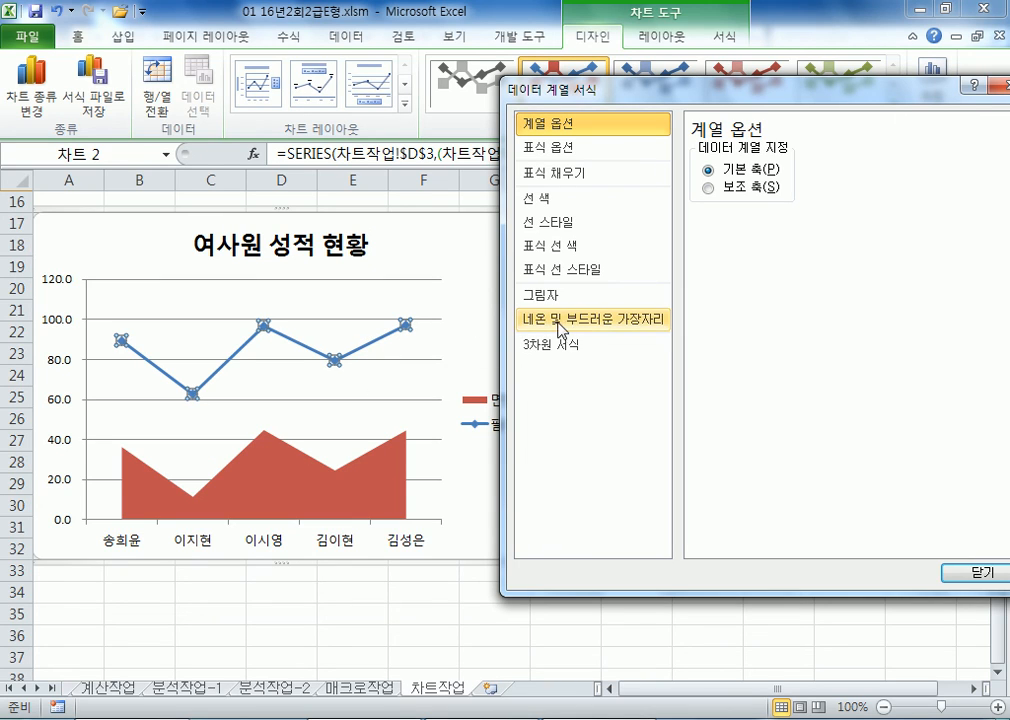
pyautogui.click(557, 222)
pyautogui.click(696, 351)
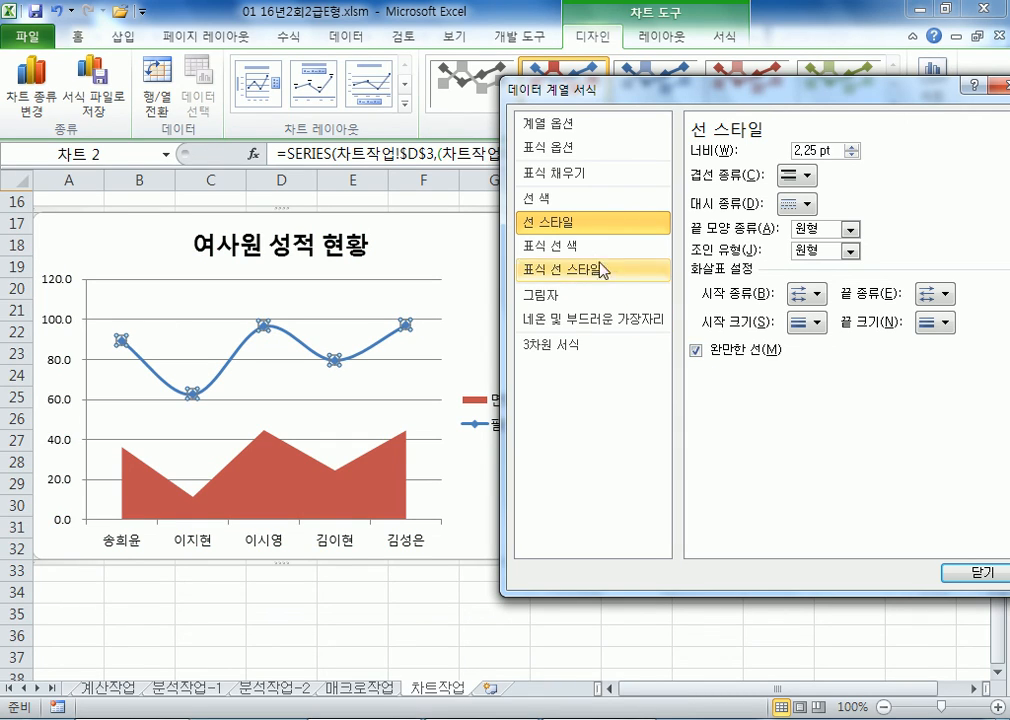
# Step: Set the 필기 series markers to the 기본 제공 square shape
pyautogui.click(544, 157)
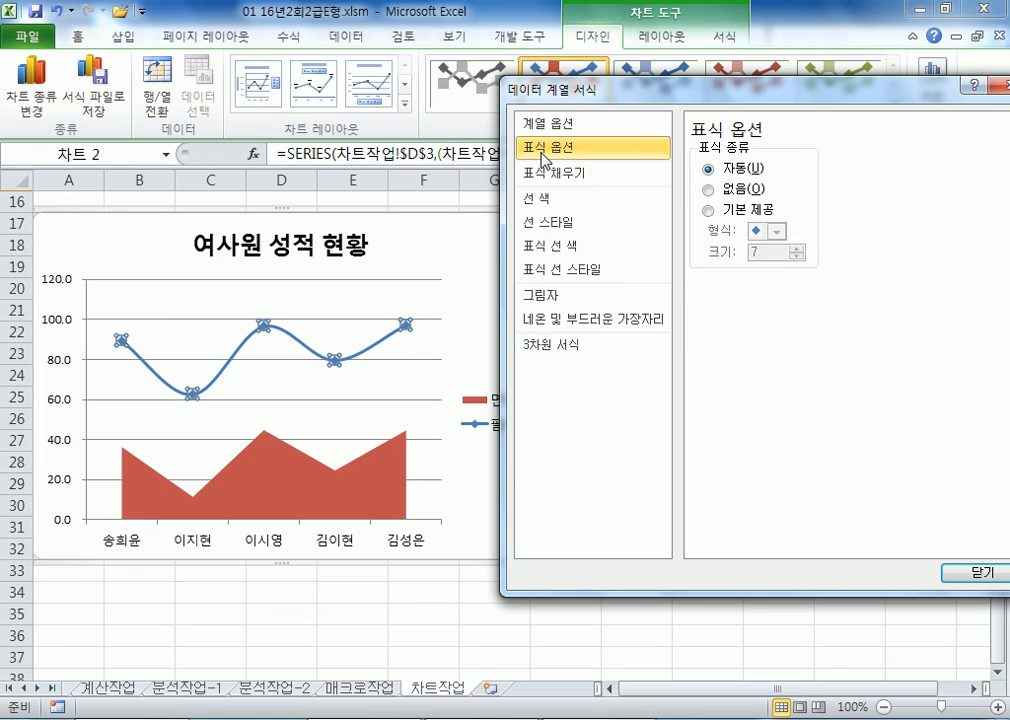
pyautogui.click(716, 212)
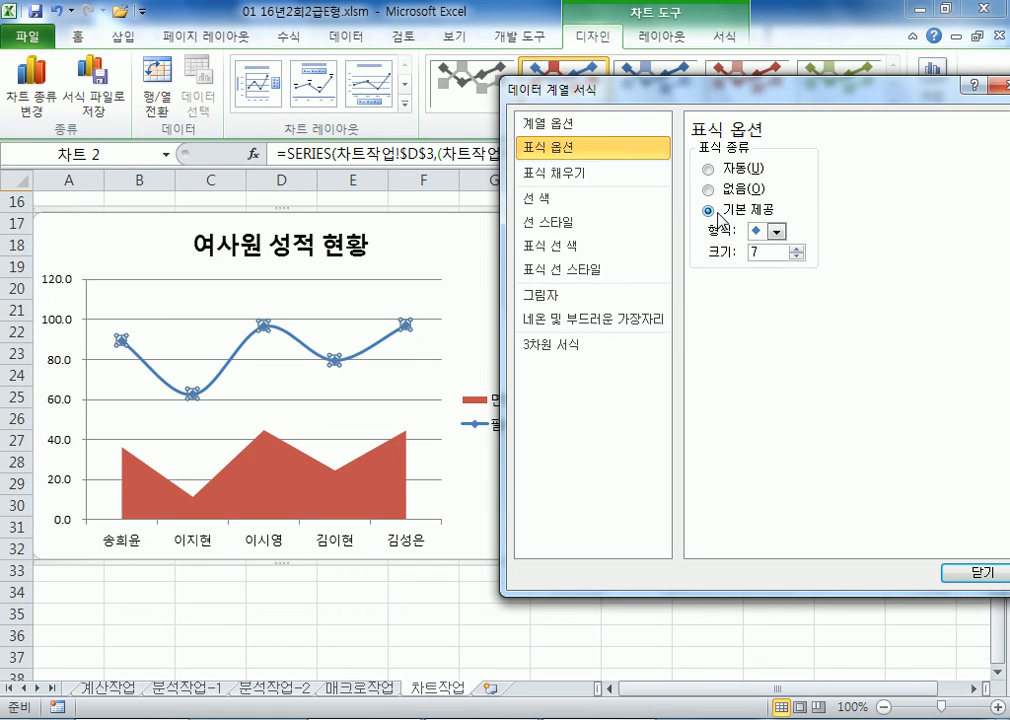
pyautogui.click(777, 232)
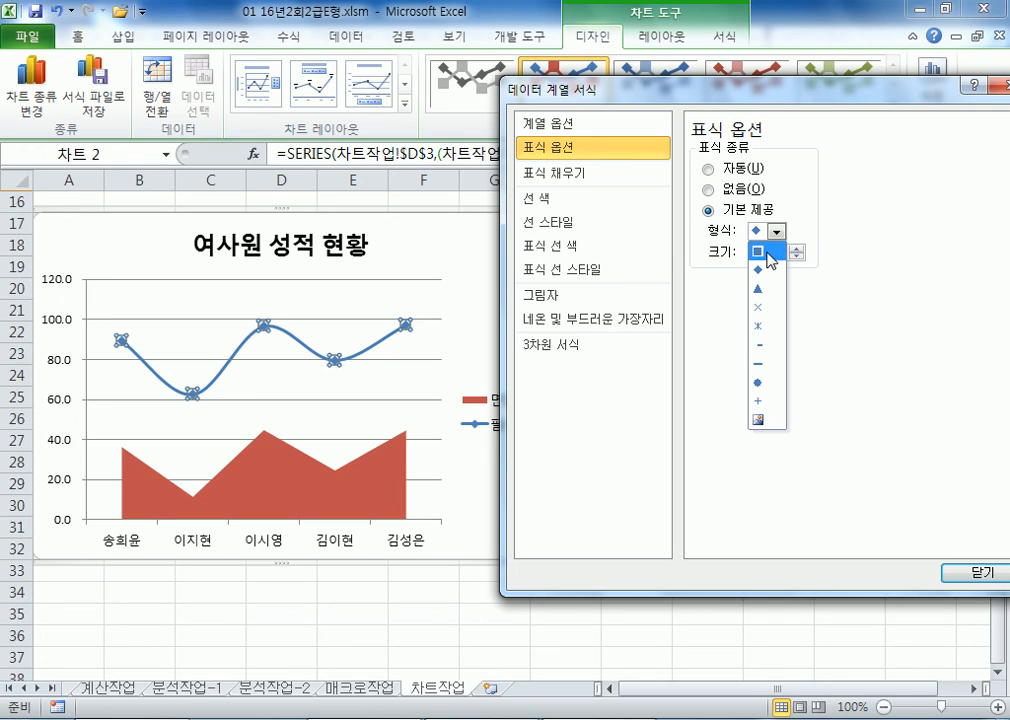
pyautogui.click(770, 256)
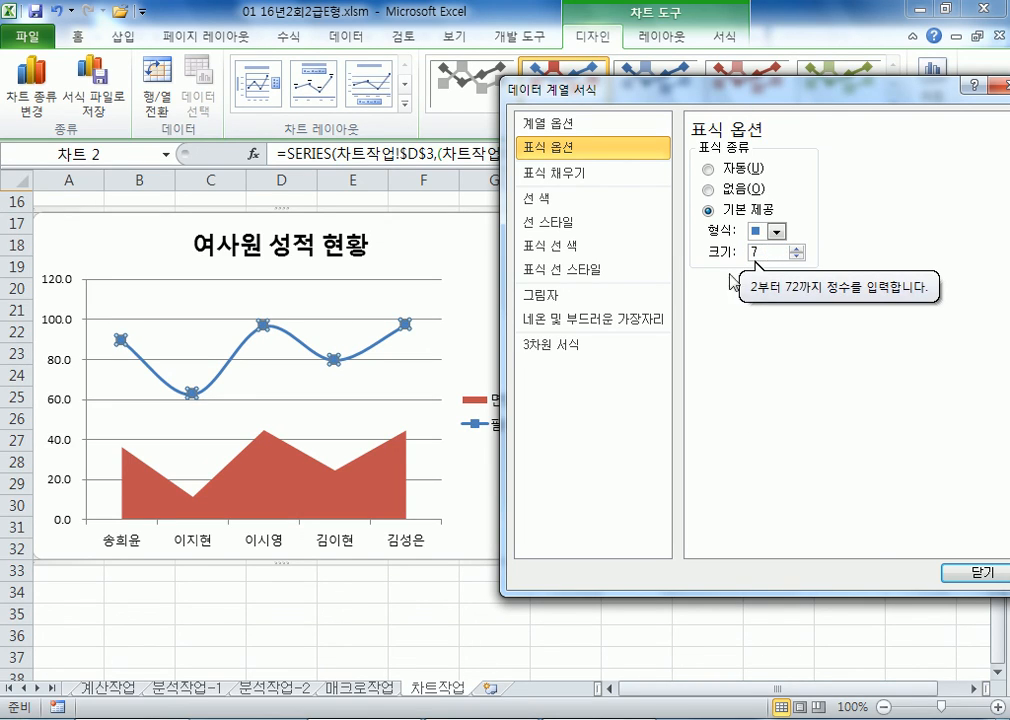
# Step: Place the chart legend at 아래쪽 and finish the legend formatting
pyautogui.moveTo(613, 90); pyautogui.dragTo(718, 102)
pyautogui.click(490, 410)
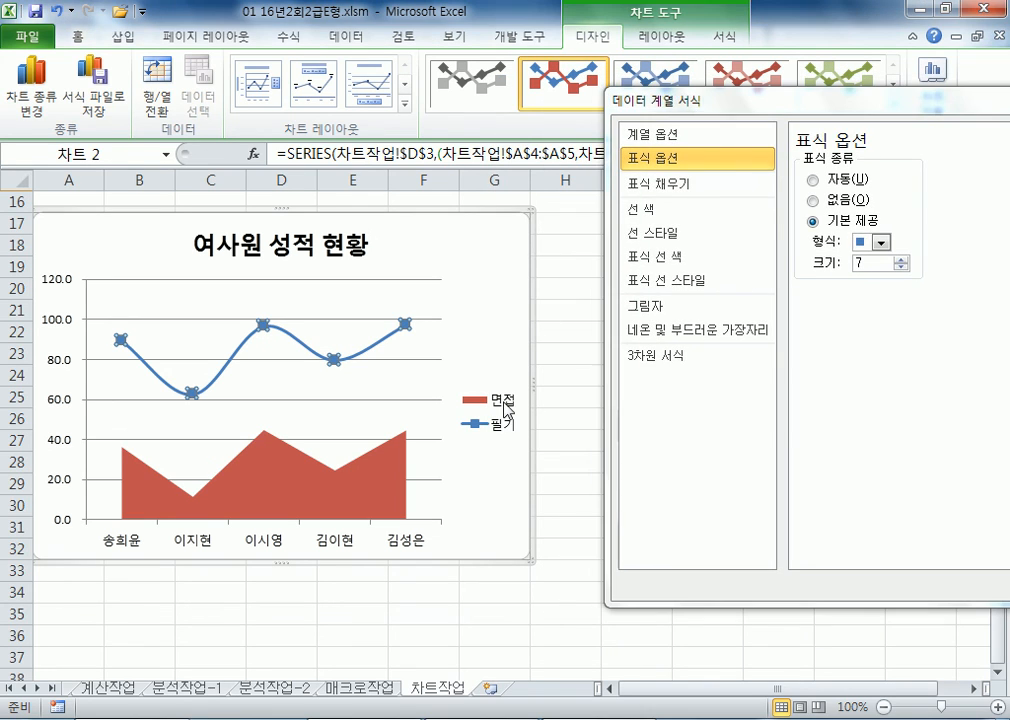
pyautogui.click(811, 198)
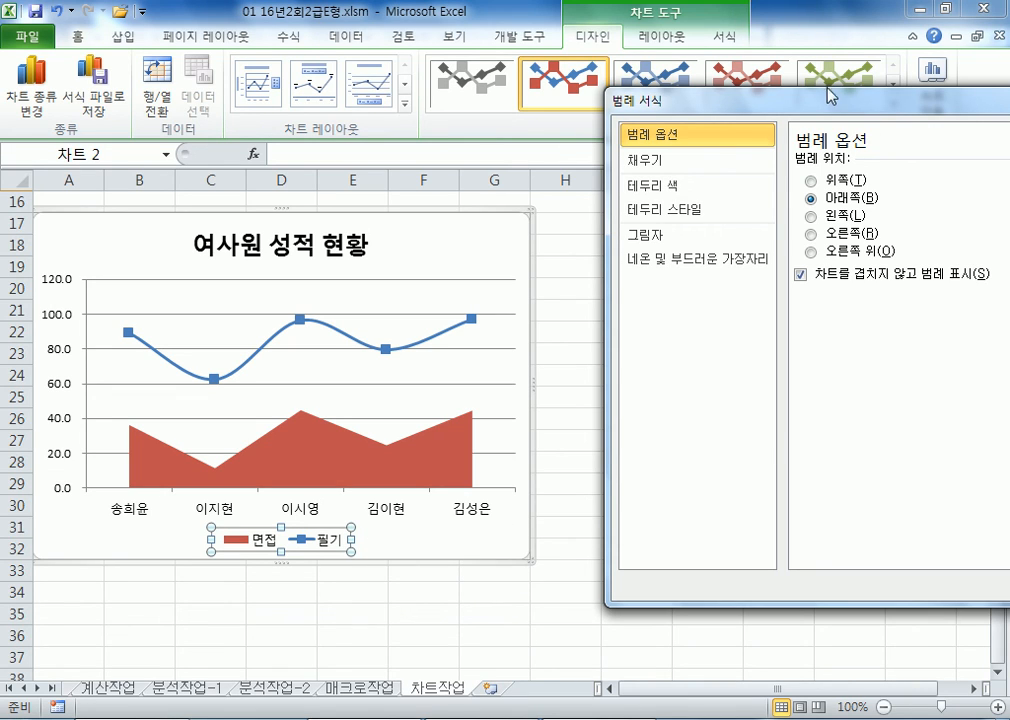
pyautogui.moveTo(652, 100); pyautogui.dragTo(452, 93)
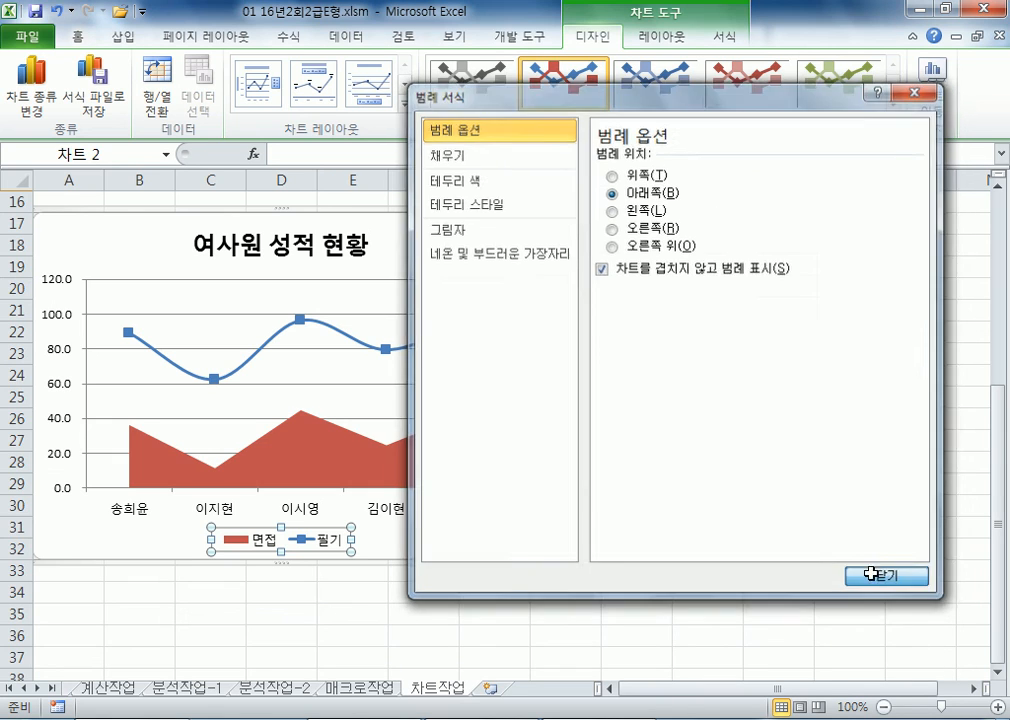
pyautogui.click(870, 575)
pyautogui.click(615, 527)
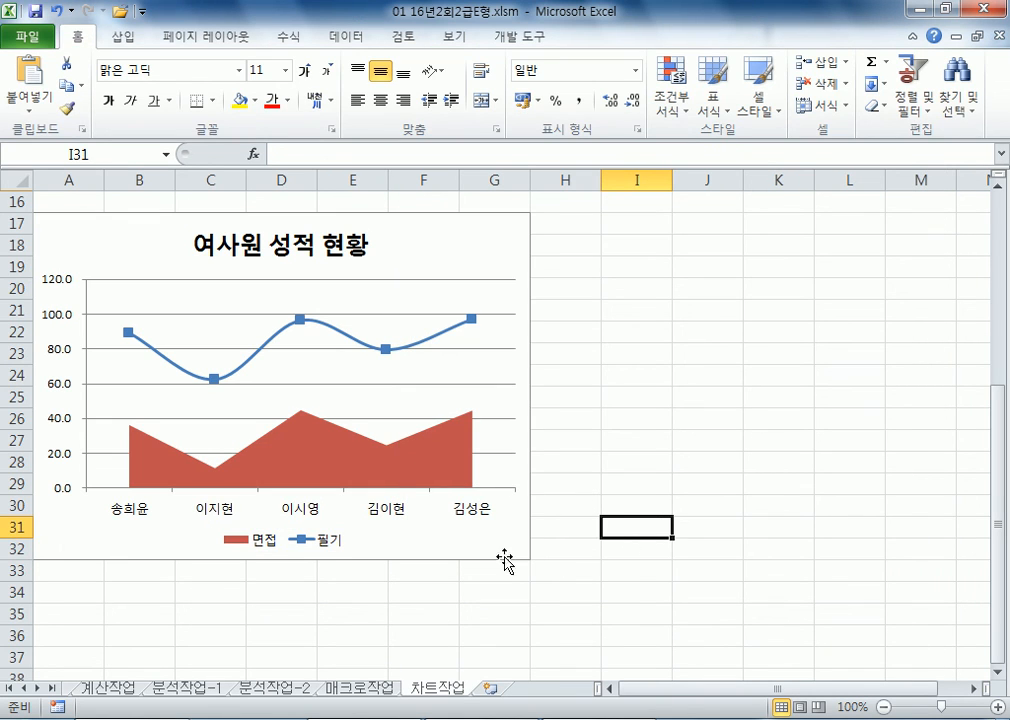
# Step: Undo all the chart edits back to the original line chart with the 필기, 면접 and 총점 series
pyautogui.click(451, 232)
pyautogui.hotkey('ctrl', 'z')
pyautogui.hotkey('ctrl', 'z')
pyautogui.hotkey('ctrl', 'z')
pyautogui.hotkey('ctrl', 'z')
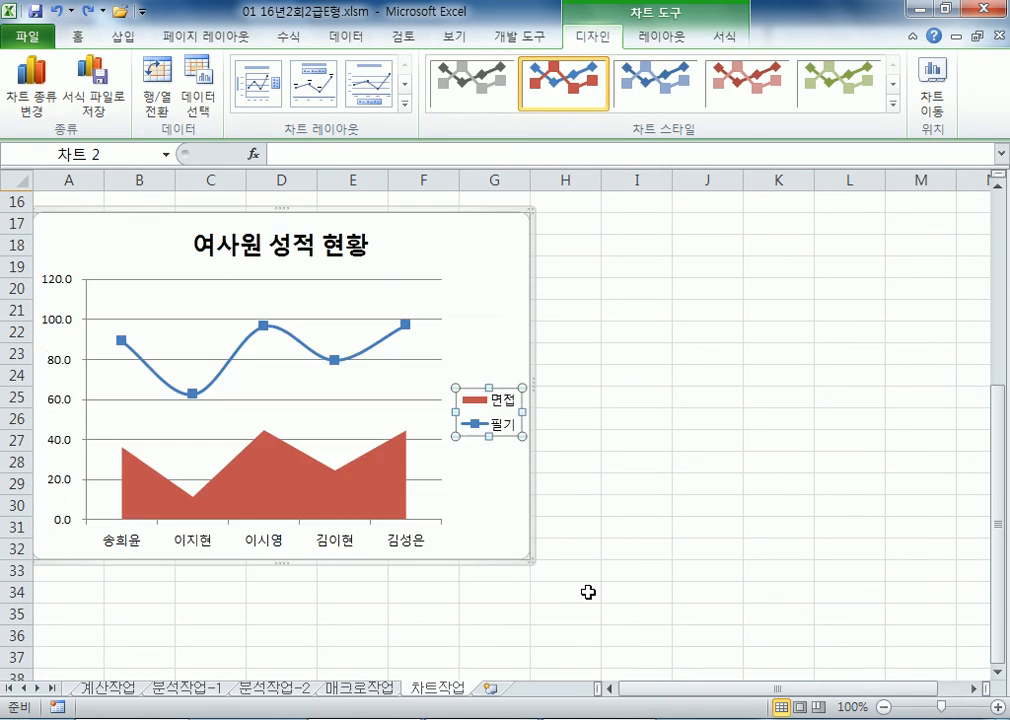
pyautogui.hotkey('ctrl', 'z')
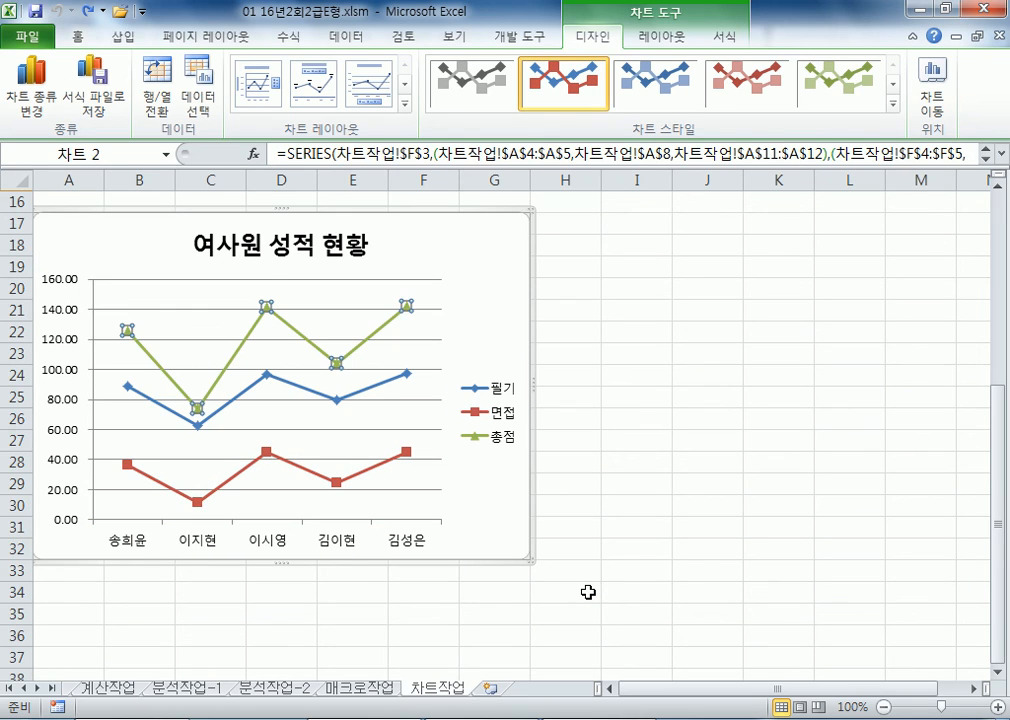
pyautogui.click(496, 514)
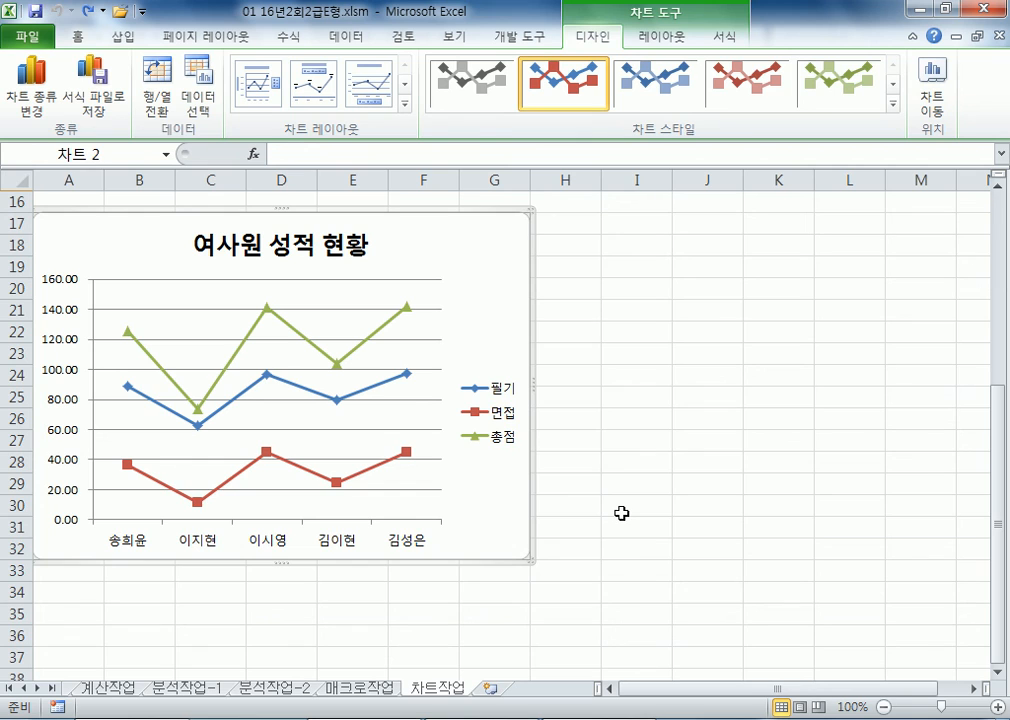
pyautogui.scroll(3, 455, 477)
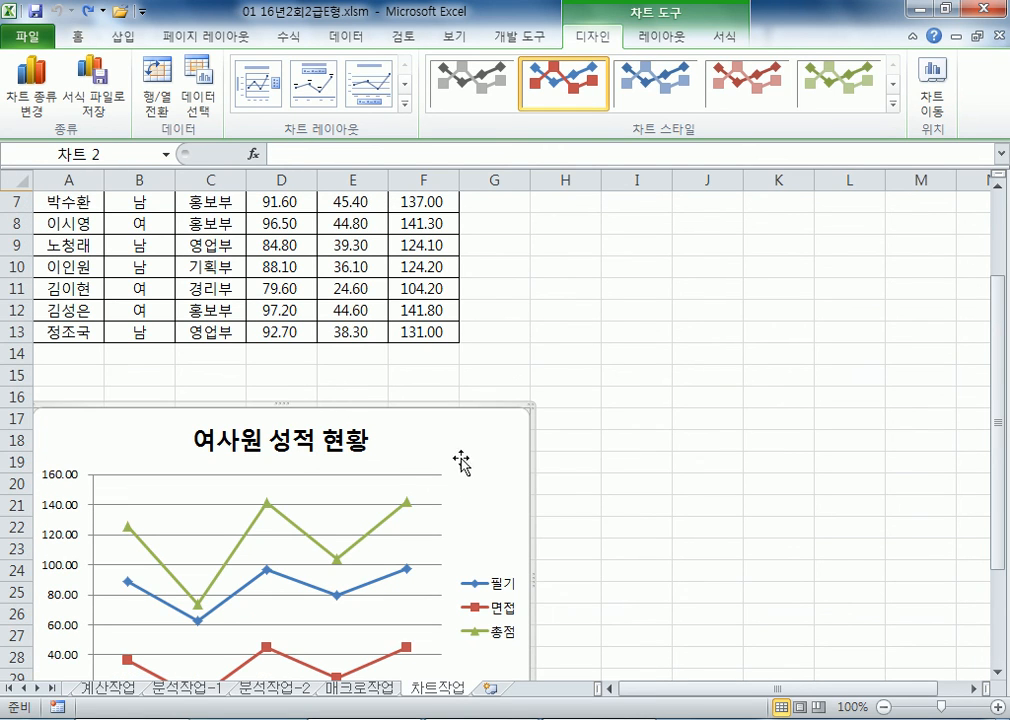
pyautogui.click(212, 96)
pyautogui.scroll(2, 235, 260)
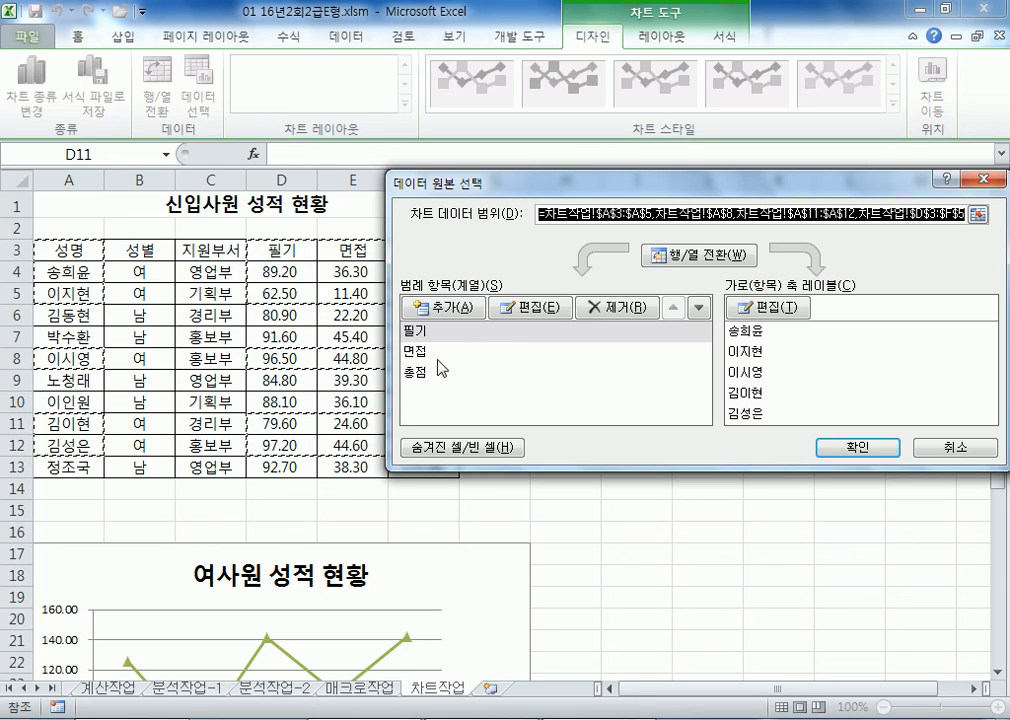
pyautogui.click(415, 383)
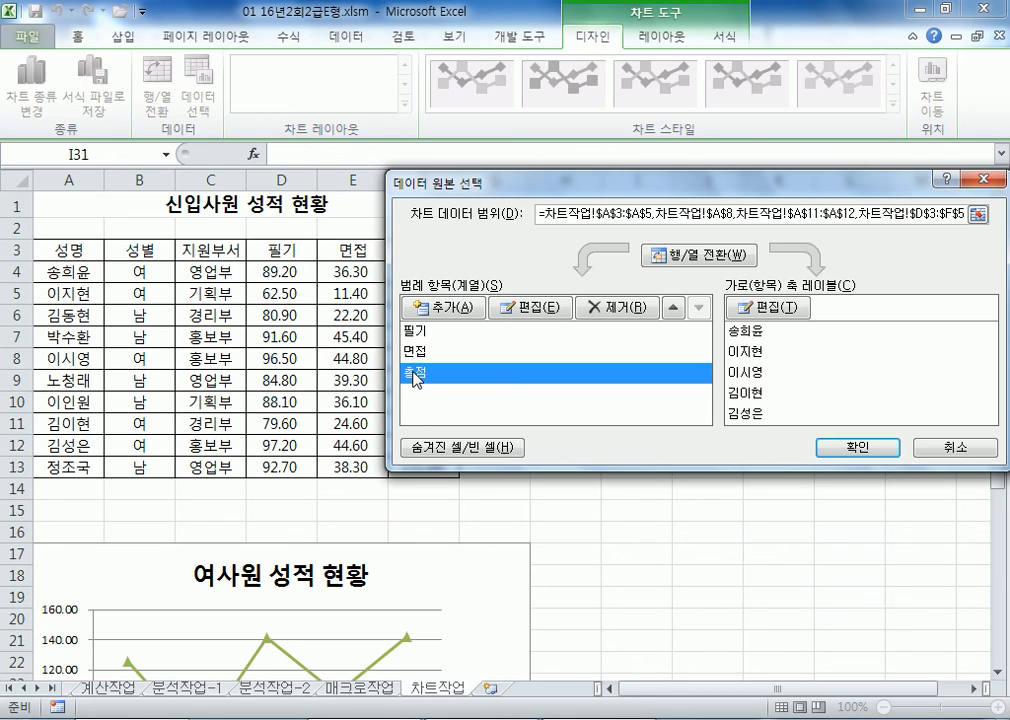
pyautogui.click(607, 310)
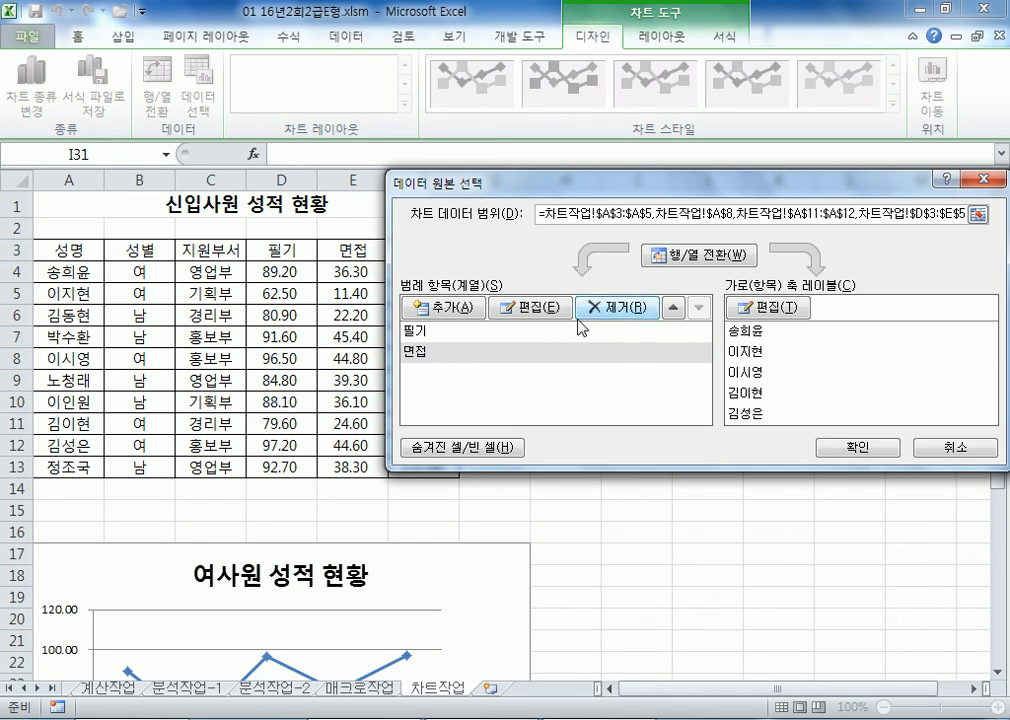
pyautogui.click(945, 447)
# Step: Try deleting the 총점 series directly in the chart, and undo the deletion
pyautogui.scroll(-3, 415, 537)
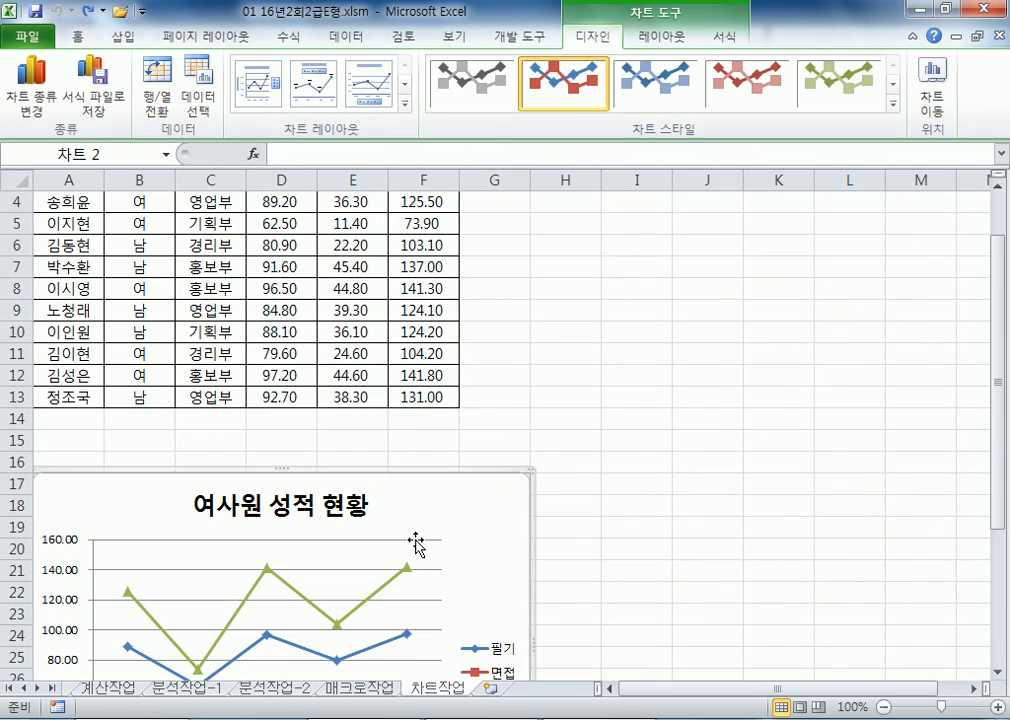
pyautogui.click(386, 456)
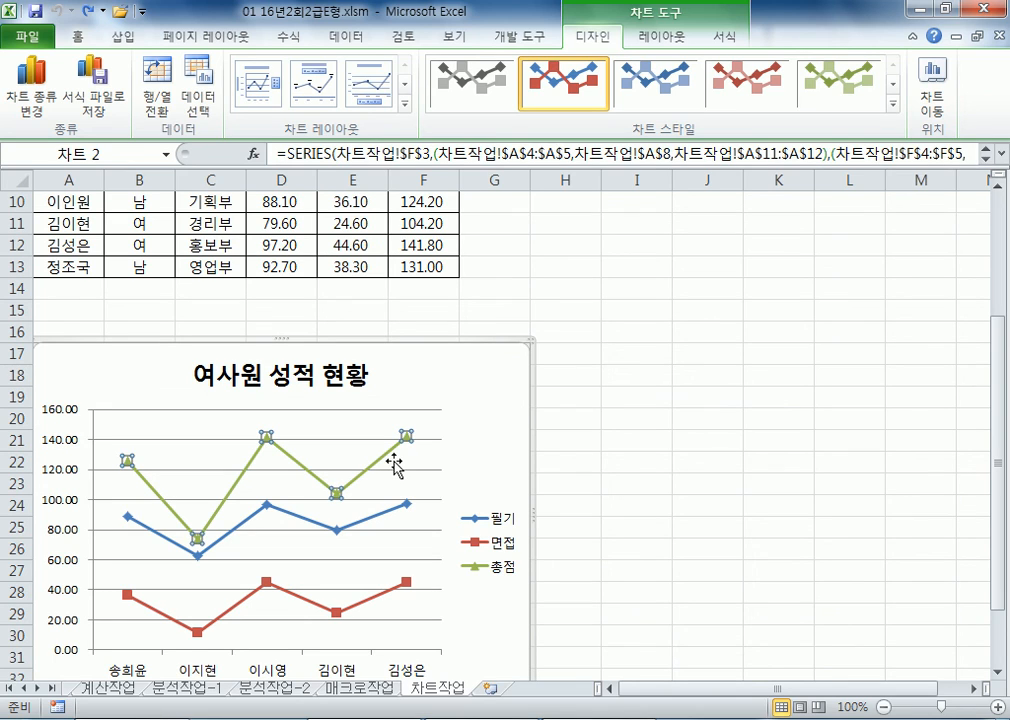
pyautogui.press('Delete')
pyautogui.moveTo(398, 468)
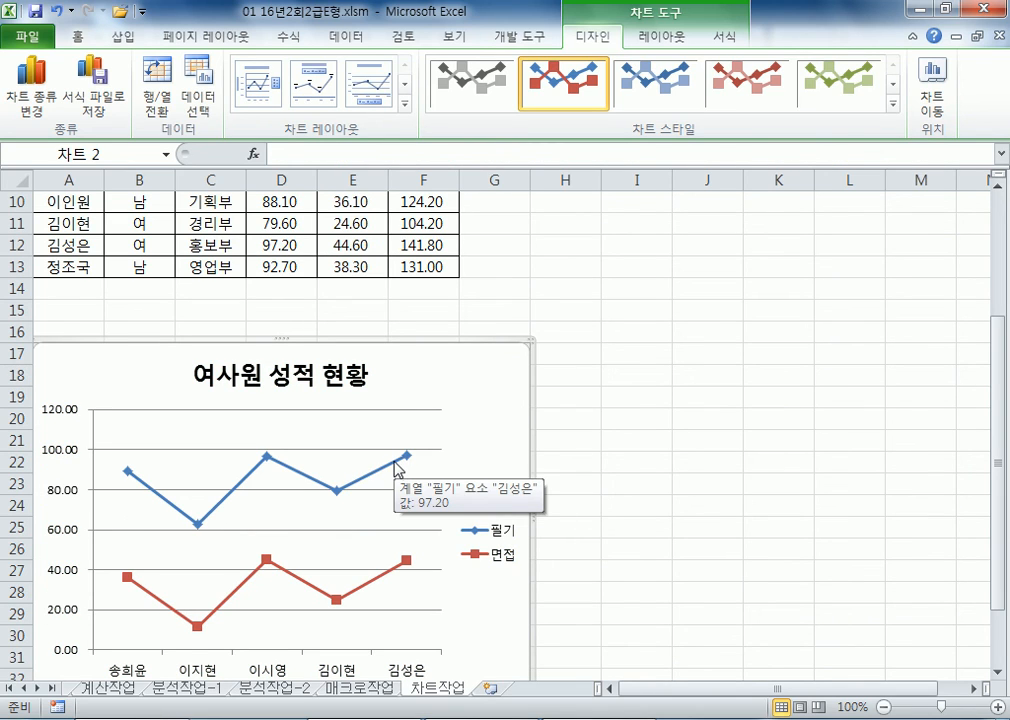
pyautogui.hotkey('ctrl', 'z')
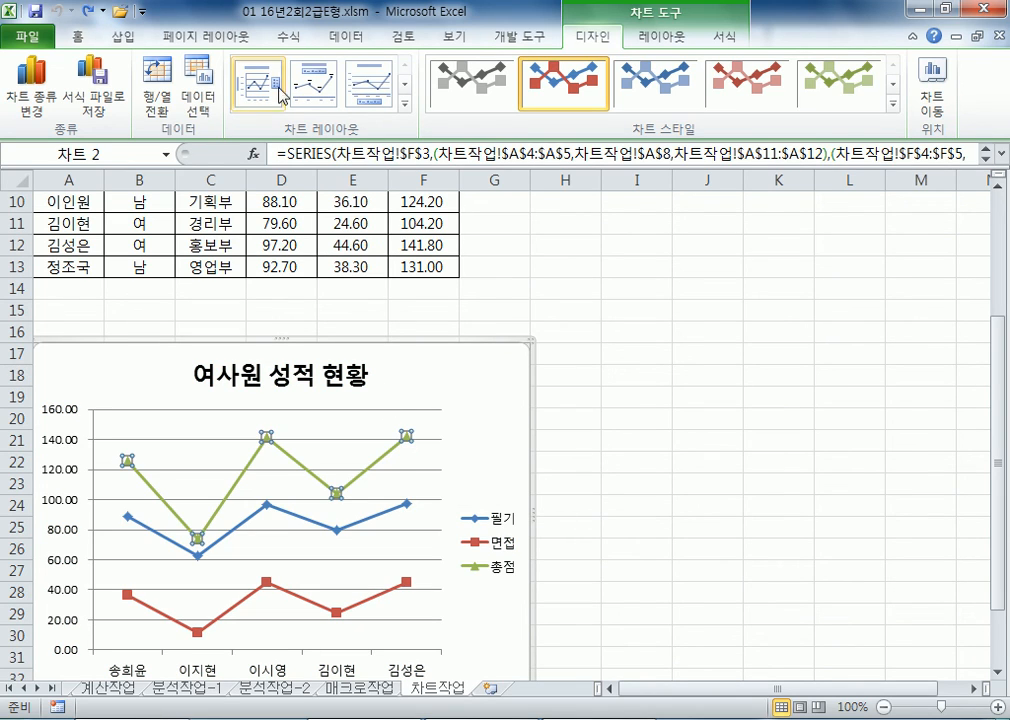
# Step: Remove the 총점 series from the chart's data source and apply the change
pyautogui.click(203, 93)
pyautogui.click(452, 371)
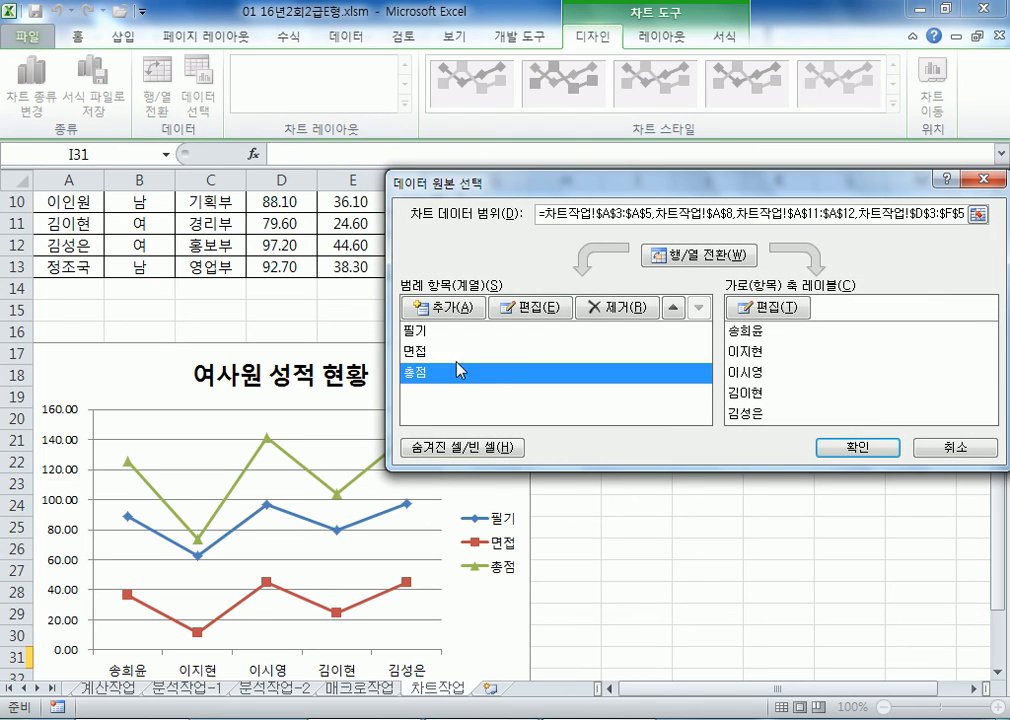
pyautogui.click(638, 310)
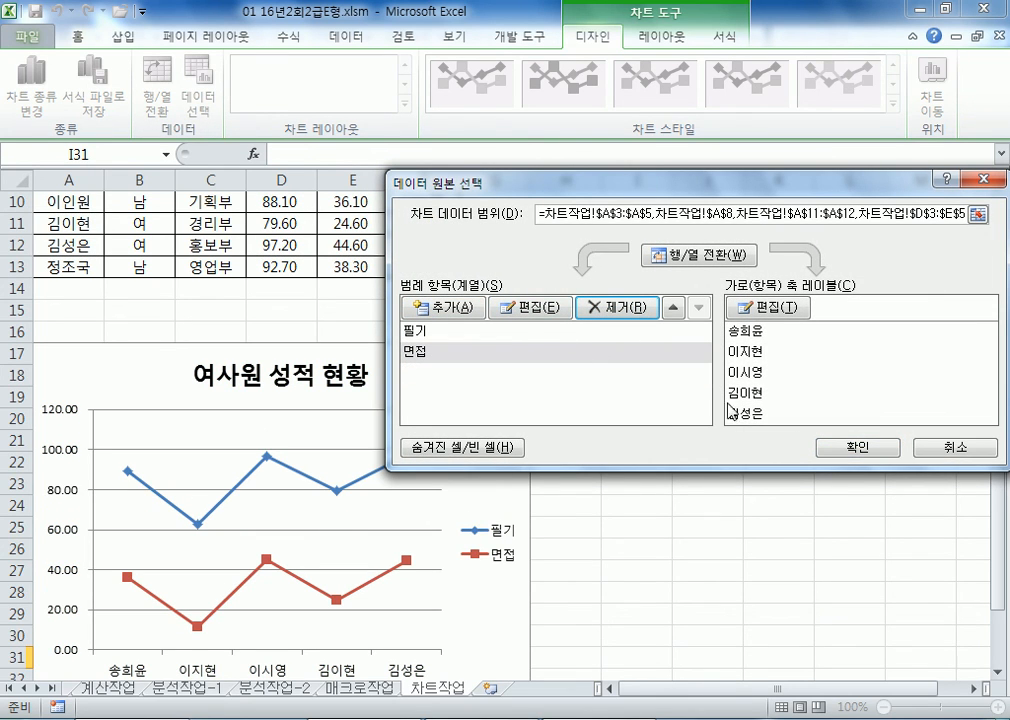
pyautogui.click(857, 447)
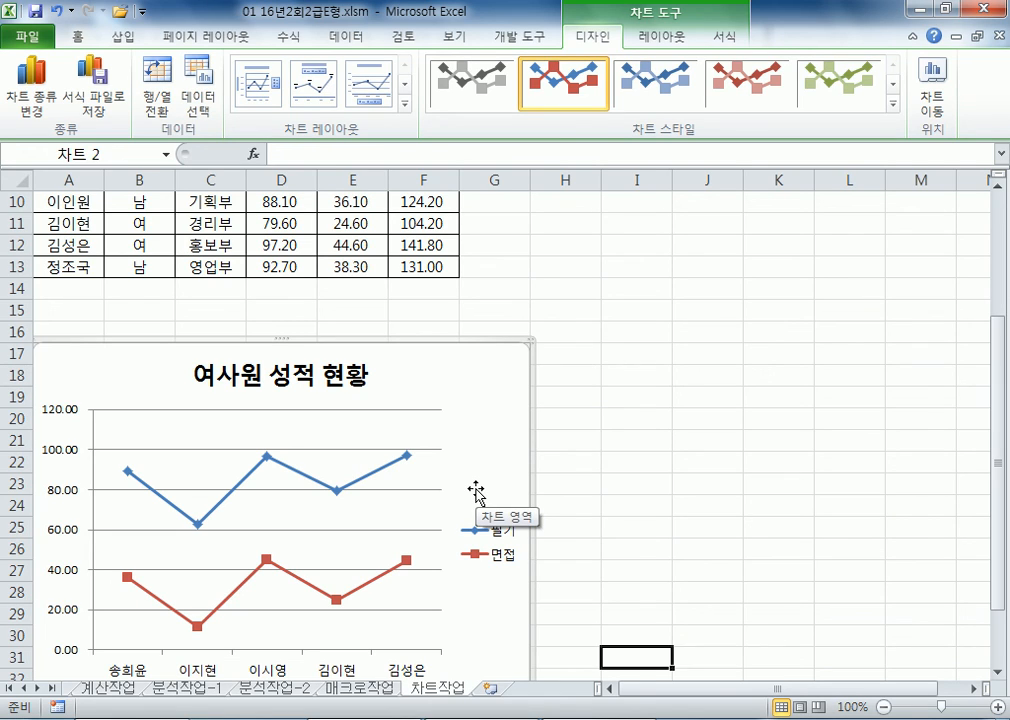
# Step: Change only the 면접 series of the chart to the basic 영역형 chart type
pyautogui.click(280, 572)
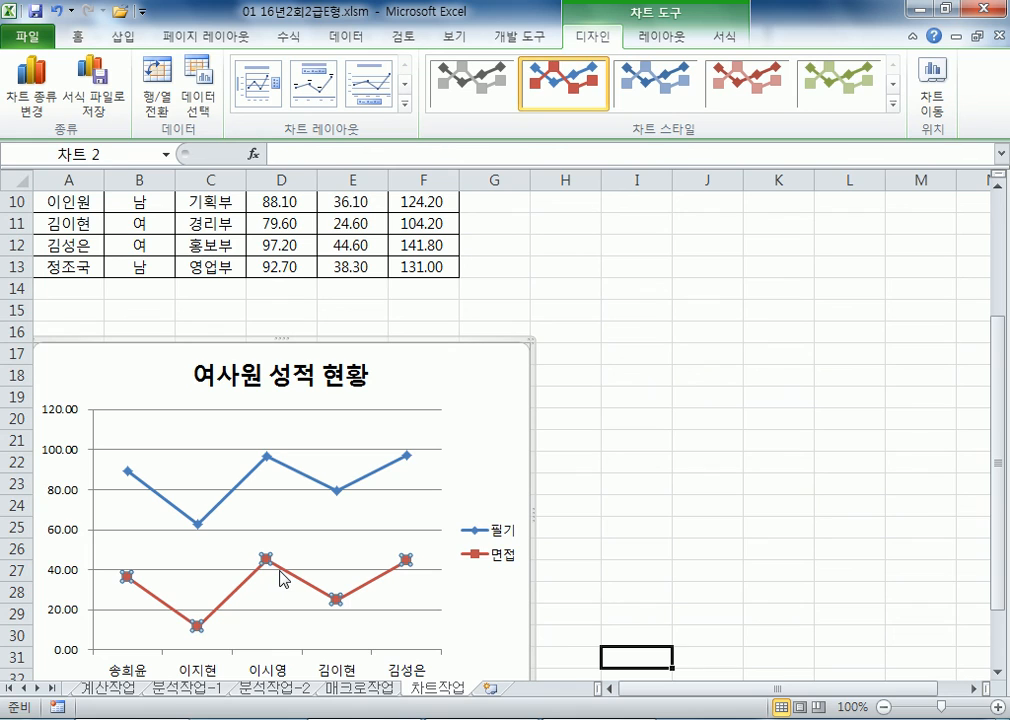
pyautogui.click(37, 108)
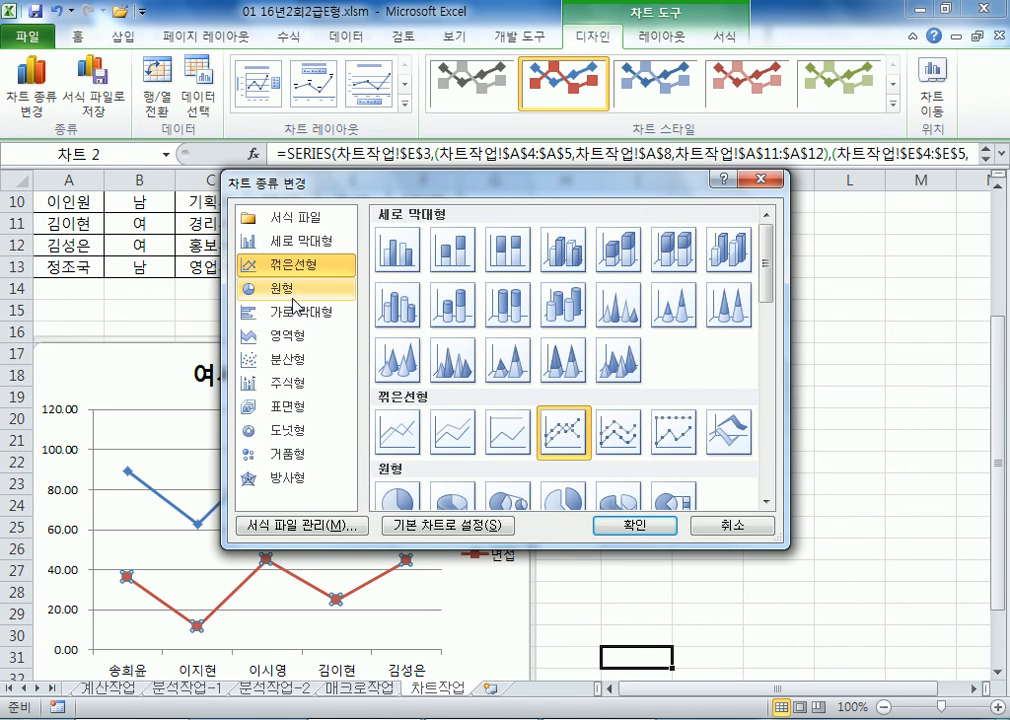
pyautogui.click(291, 337)
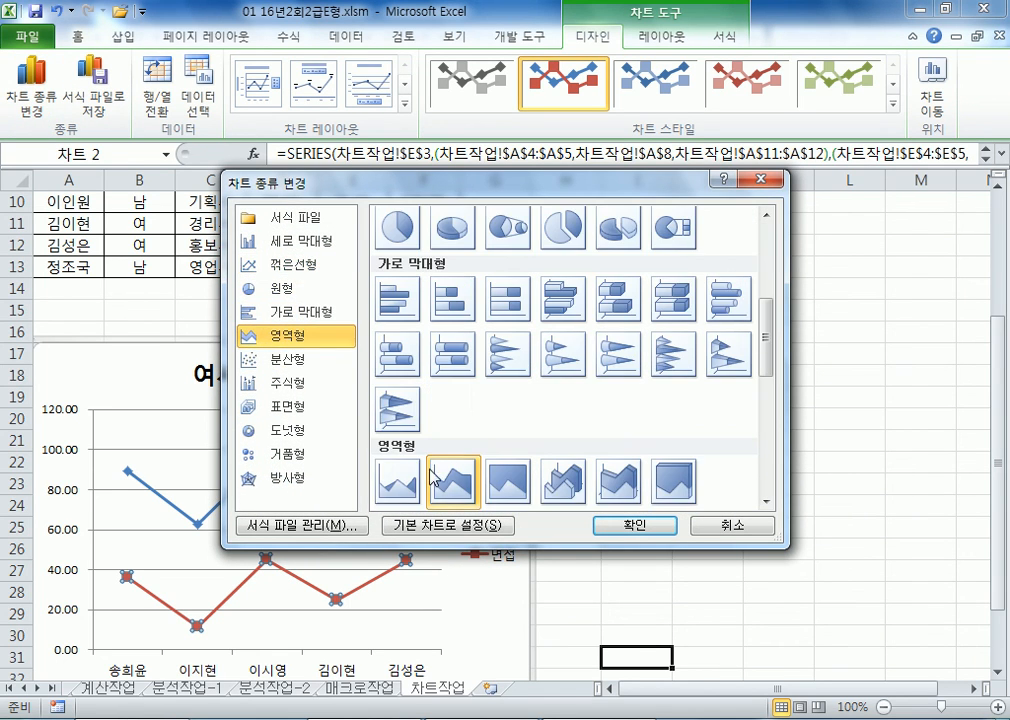
pyautogui.click(440, 490)
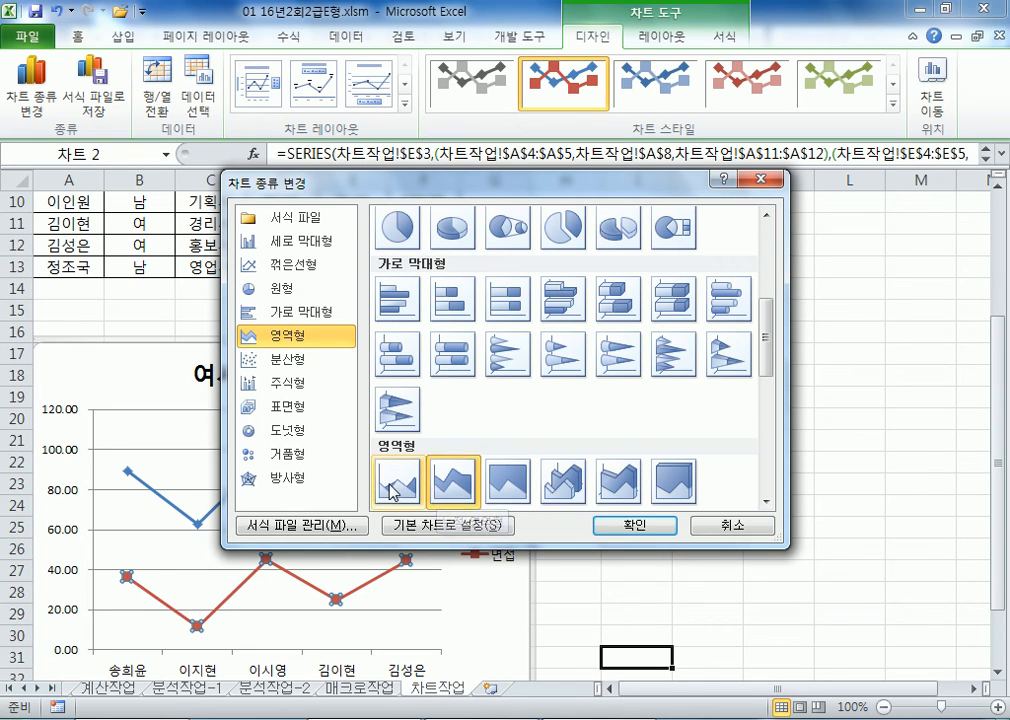
pyautogui.click(392, 488)
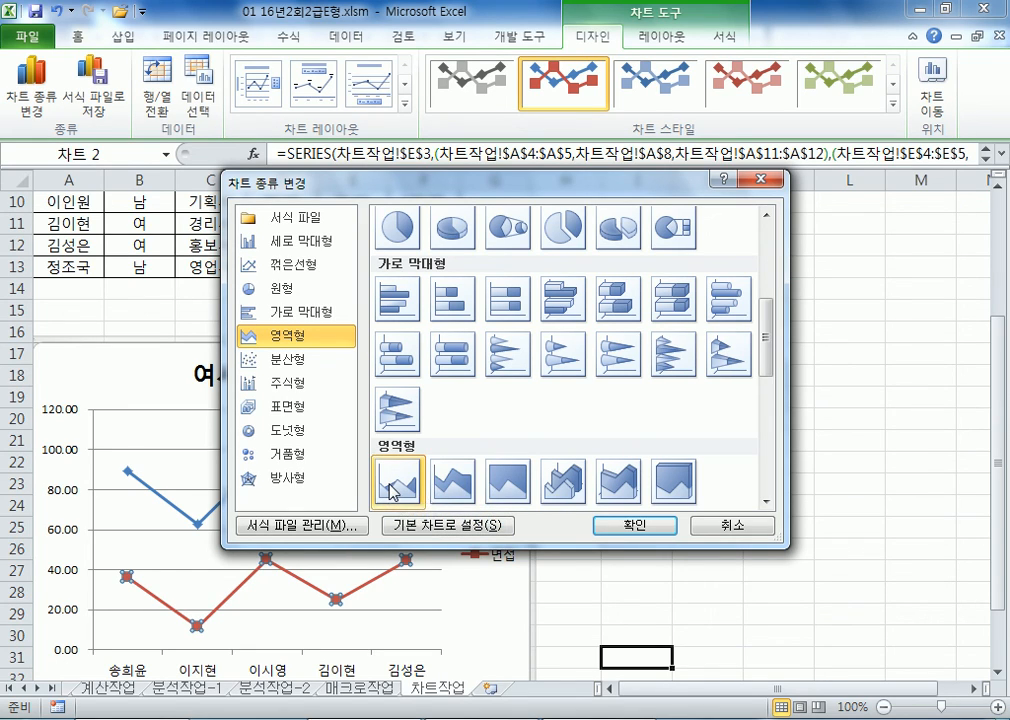
pyautogui.click(617, 528)
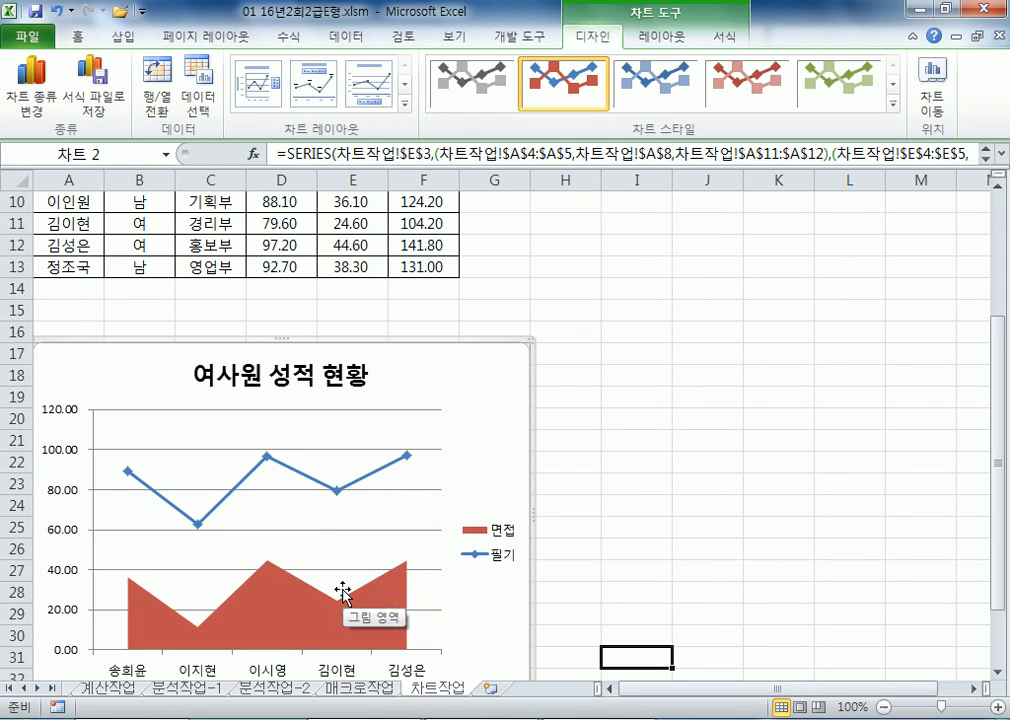
# Step: Format the vertical axis values in the 숫자 category with 1 decimal place
pyautogui.click(79, 502)
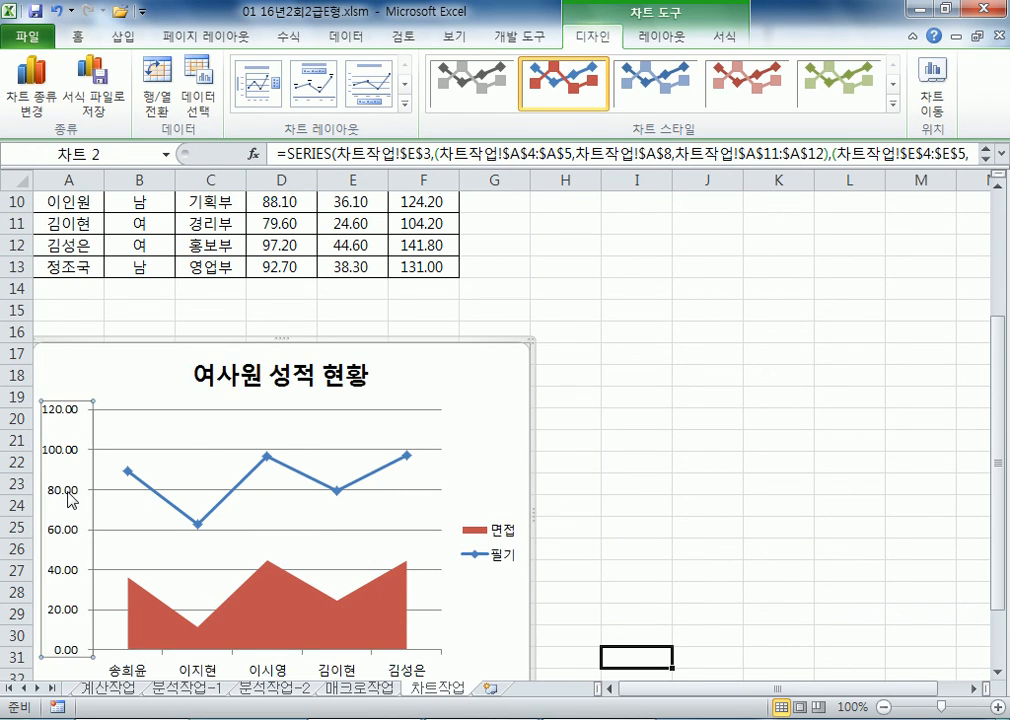
pyautogui.hotkey('ctrl', '1')
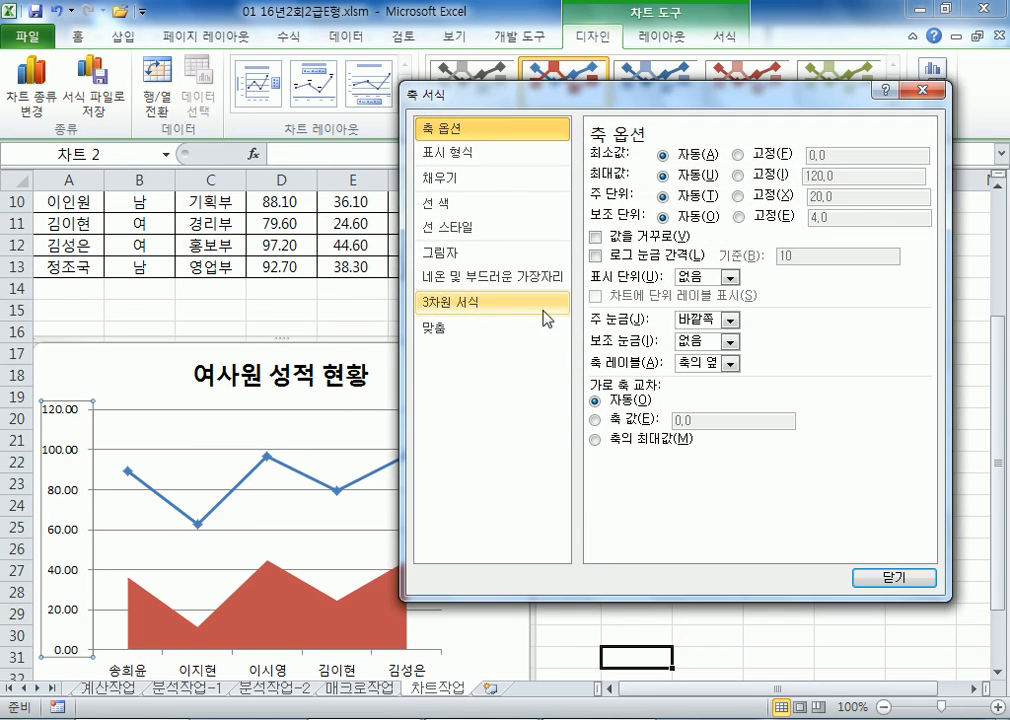
pyautogui.click(481, 160)
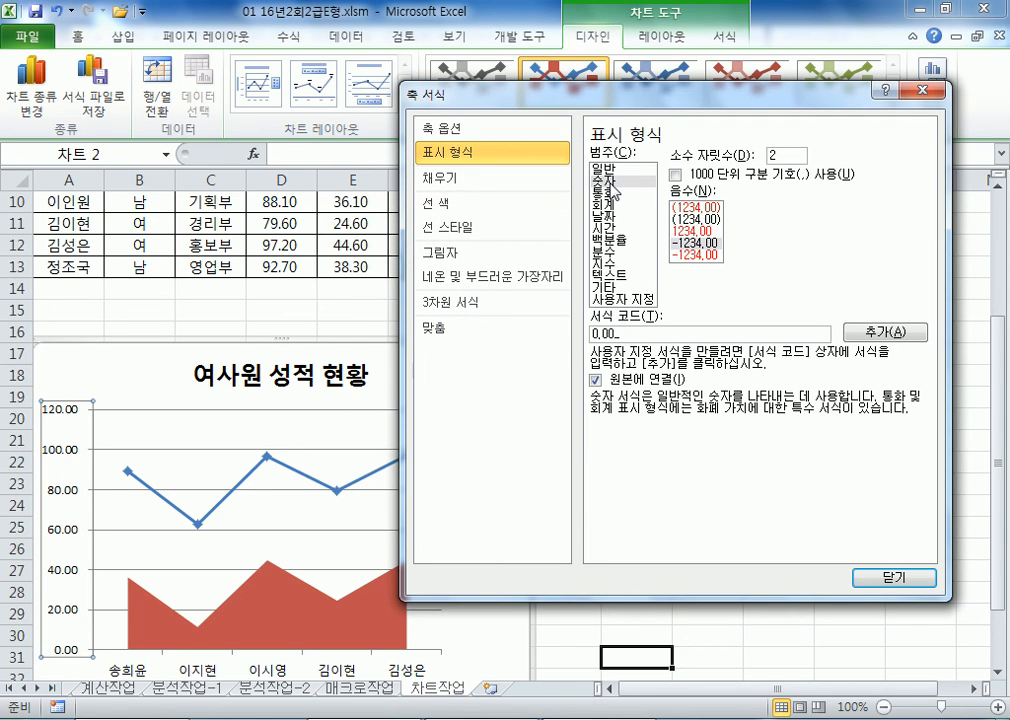
pyautogui.click(612, 180)
pyautogui.doubleClick(778, 155)
pyautogui.press('Return')
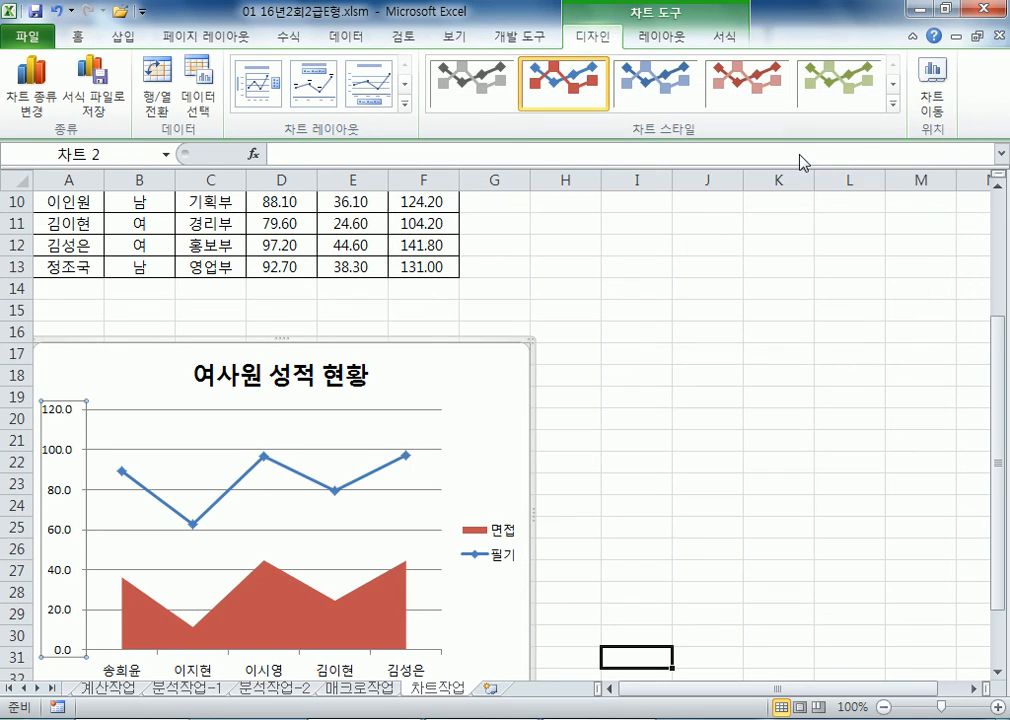
# Step: Enable 완만한 선 in the line style of the chart's 필기 series
pyautogui.click(279, 469)
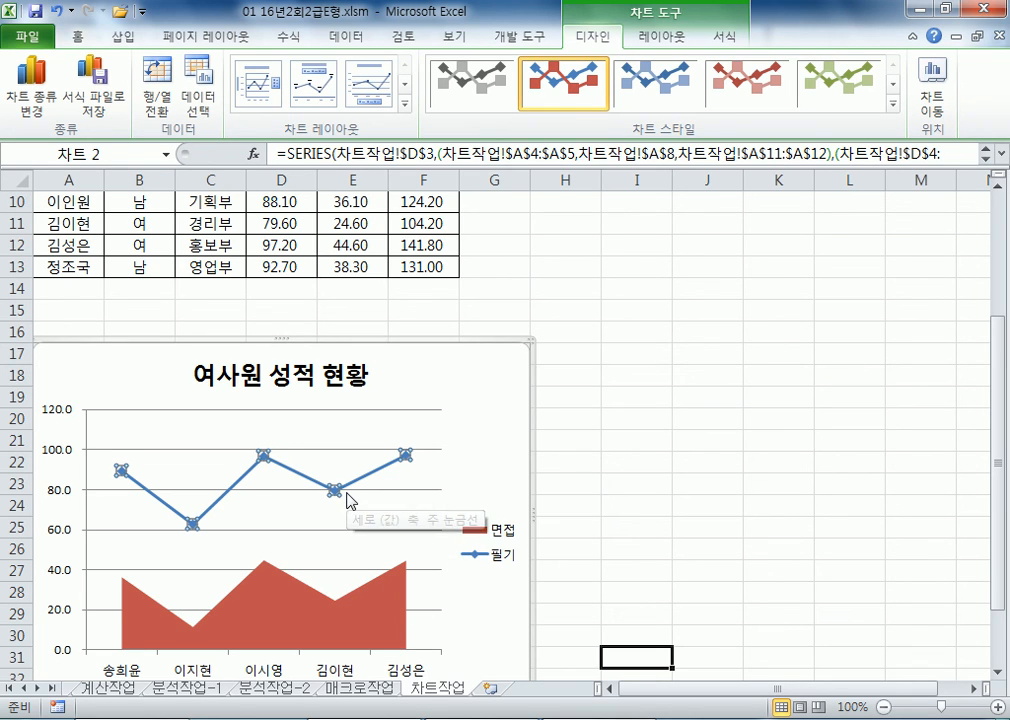
pyautogui.hotkey('ctrl', '1')
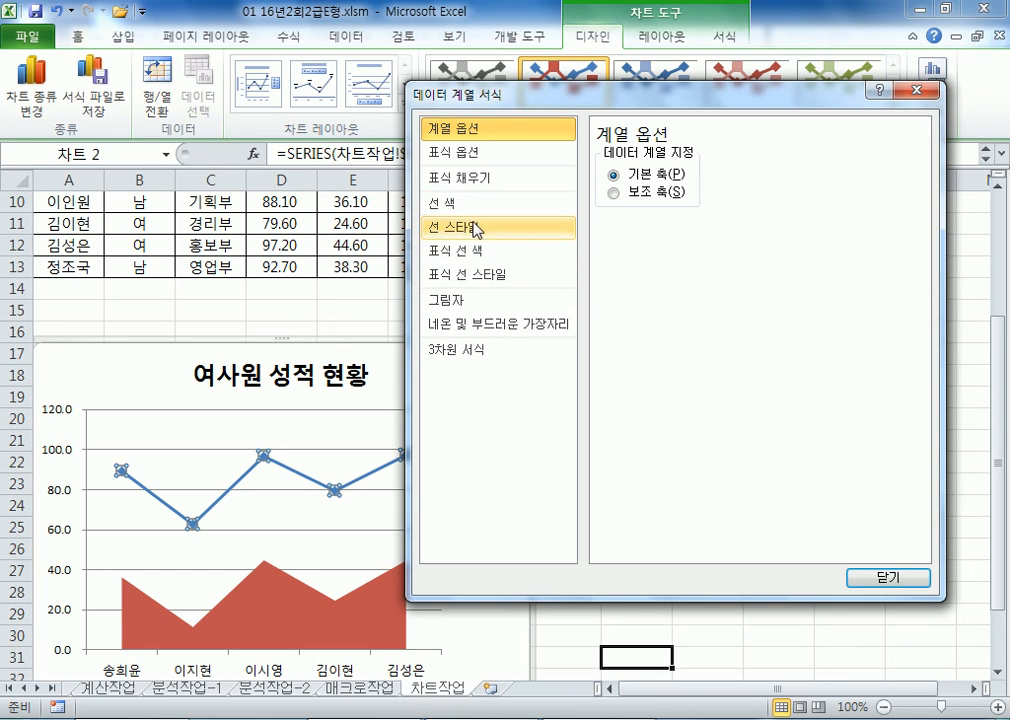
pyautogui.click(476, 232)
pyautogui.click(601, 357)
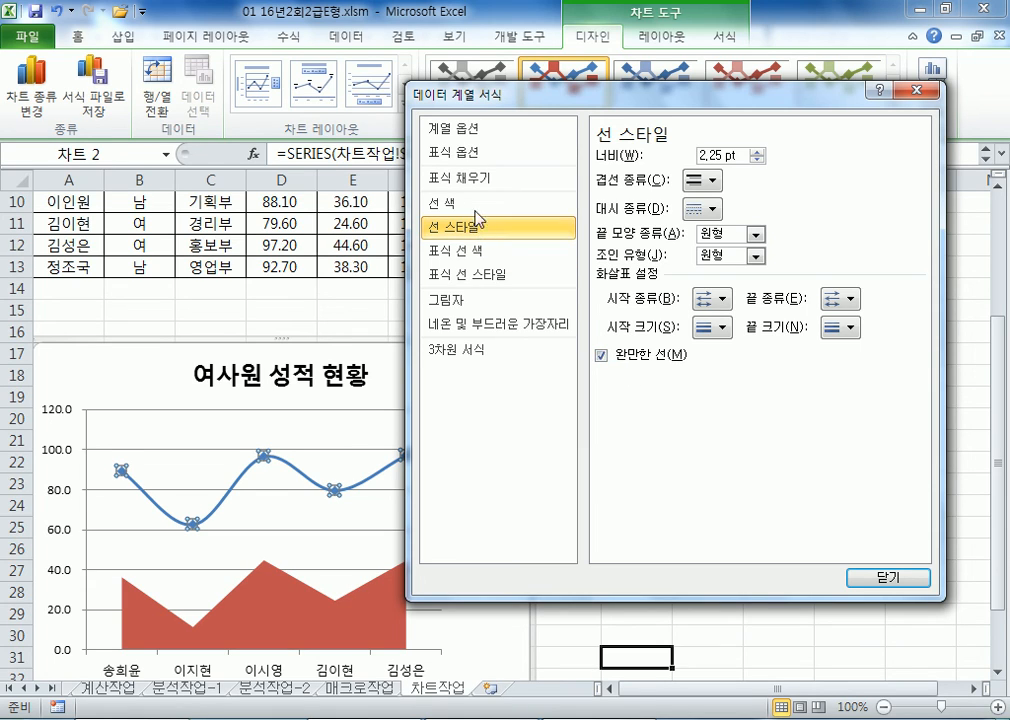
# Step: Change the 필기 series markers to the built-in (기본 제공) square shape
pyautogui.click(458, 154)
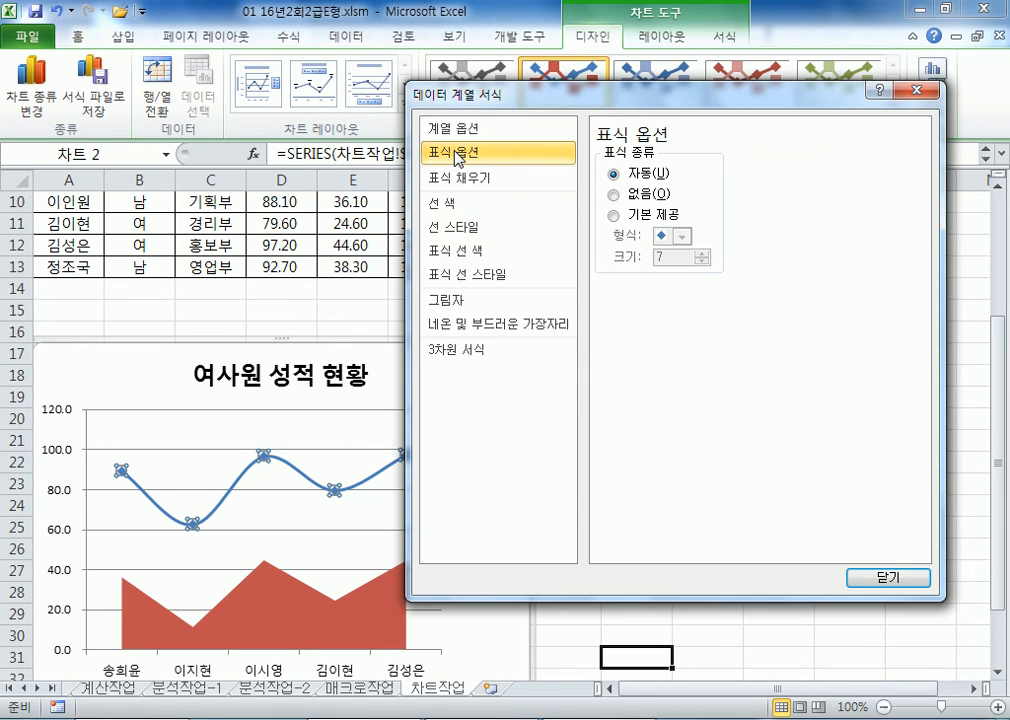
pyautogui.click(641, 218)
pyautogui.click(681, 236)
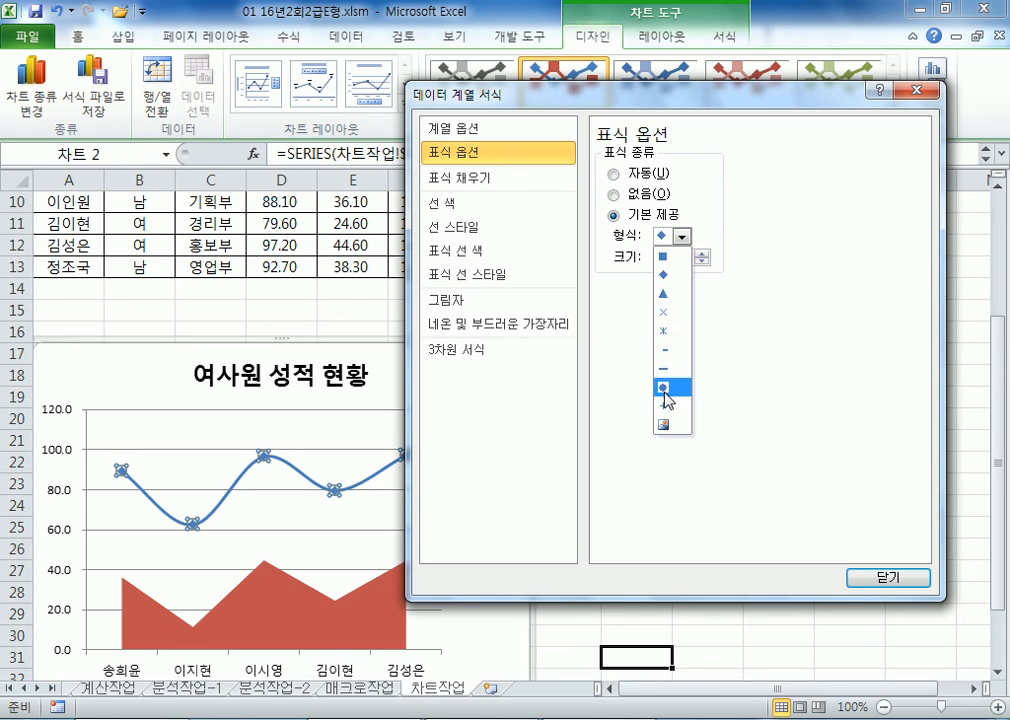
pyautogui.click(662, 257)
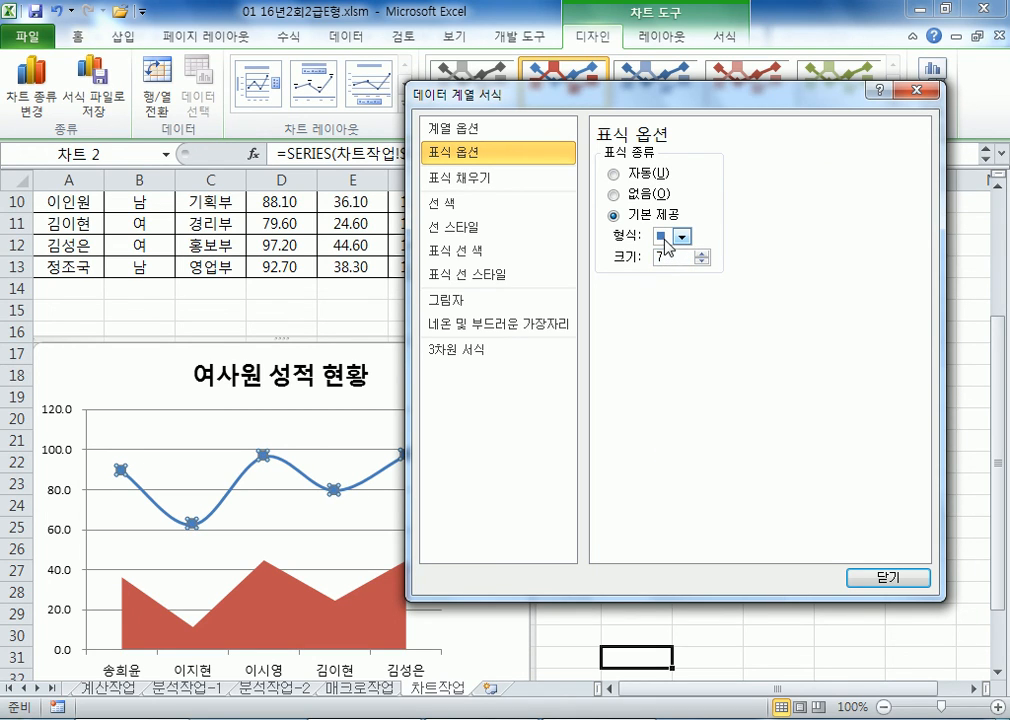
pyautogui.moveTo(497, 105); pyautogui.dragTo(699, 104)
# Step: Place the chart's legend at the bottom (아래쪽) of the chart and close the legend formatting
pyautogui.click(490, 545)
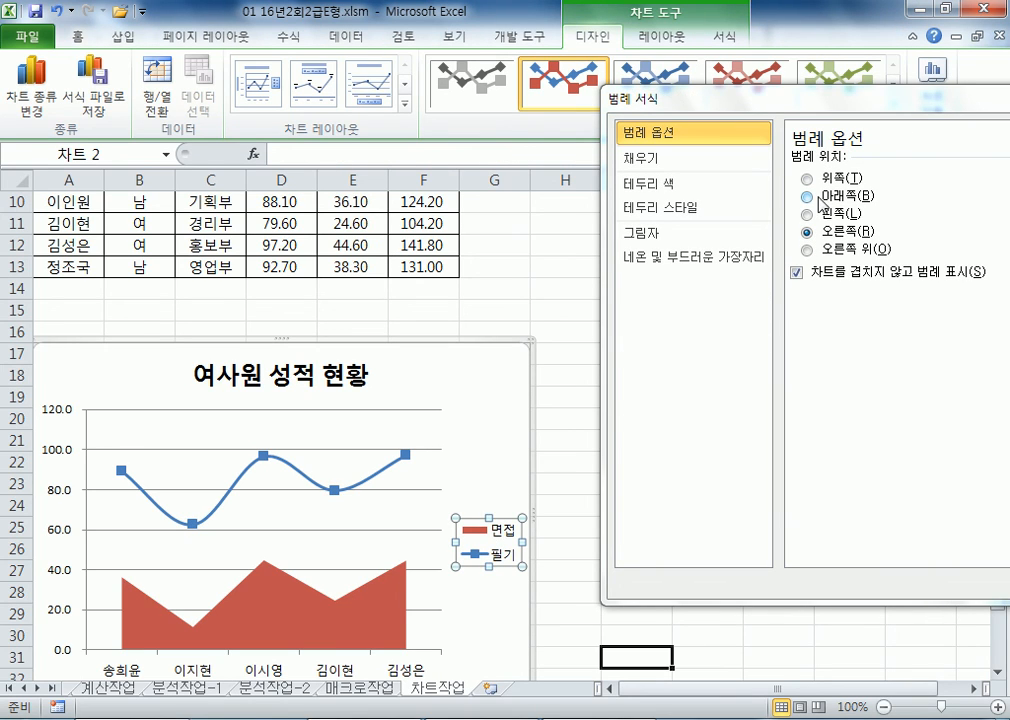
pyautogui.moveTo(717, 108); pyautogui.dragTo(701, 203)
pyautogui.click(662, 38)
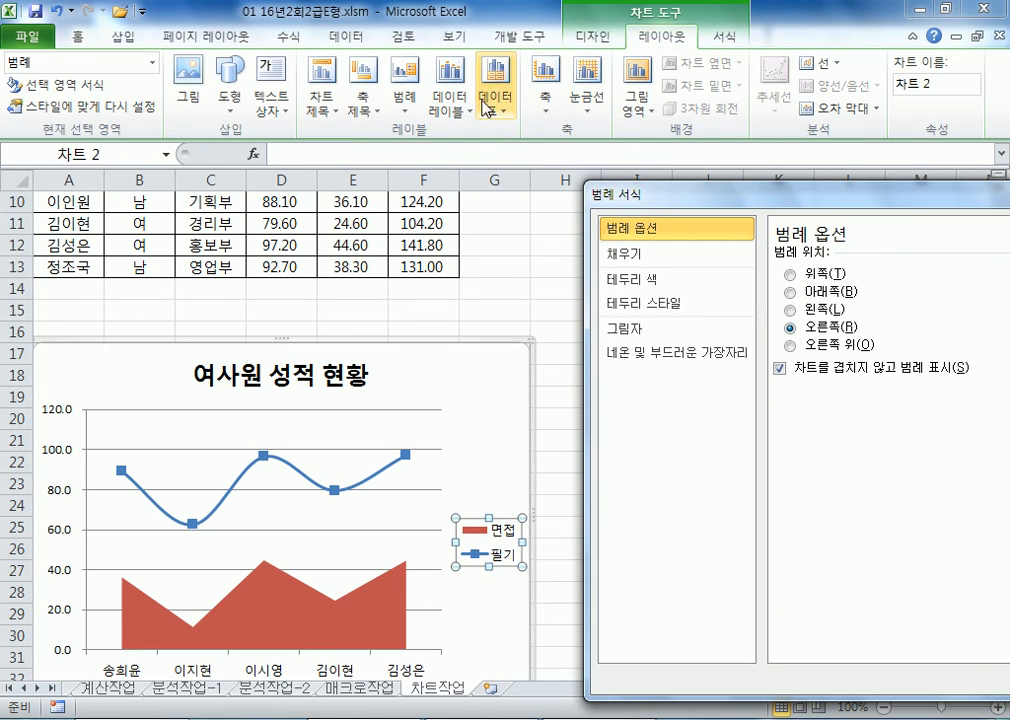
pyautogui.click(404, 98)
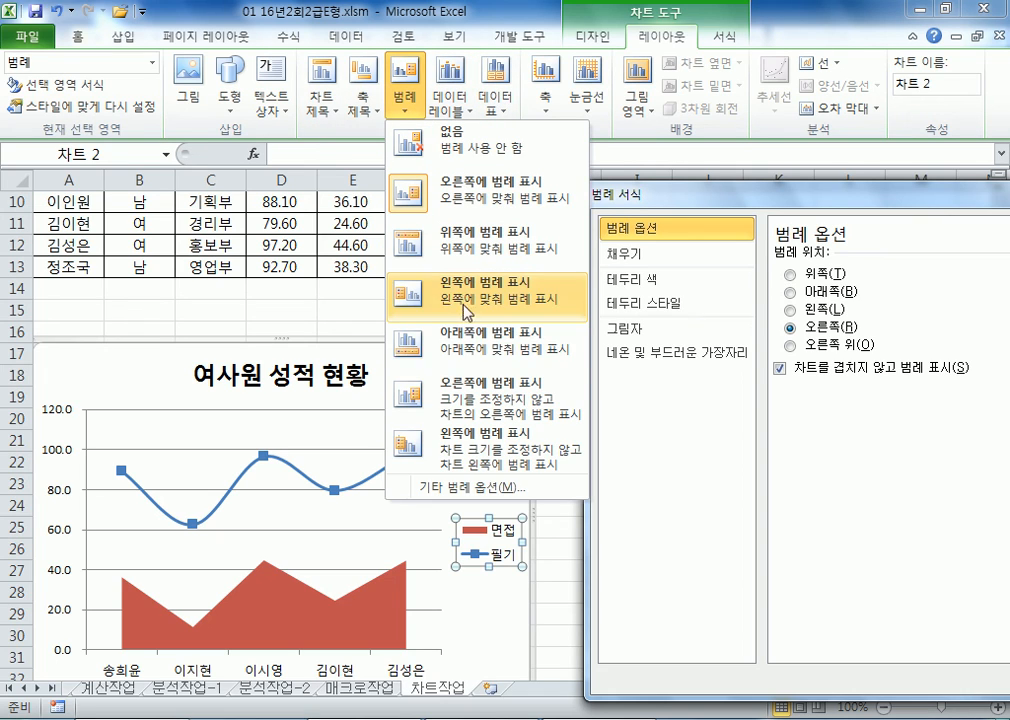
pyautogui.click(470, 340)
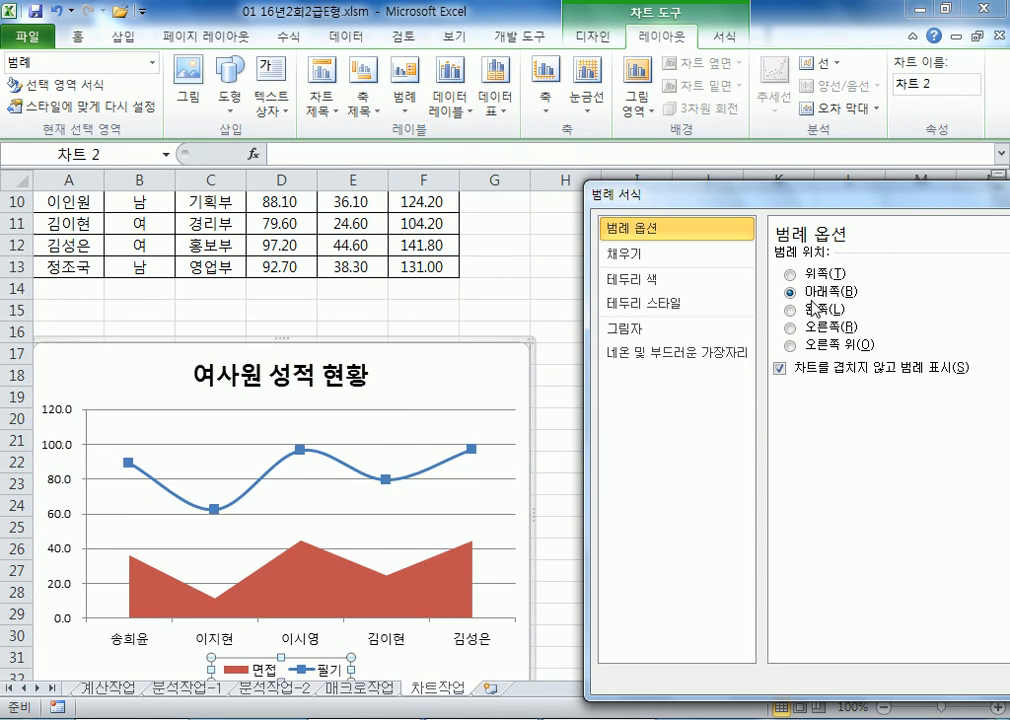
pyautogui.moveTo(682, 194); pyautogui.dragTo(514, 97)
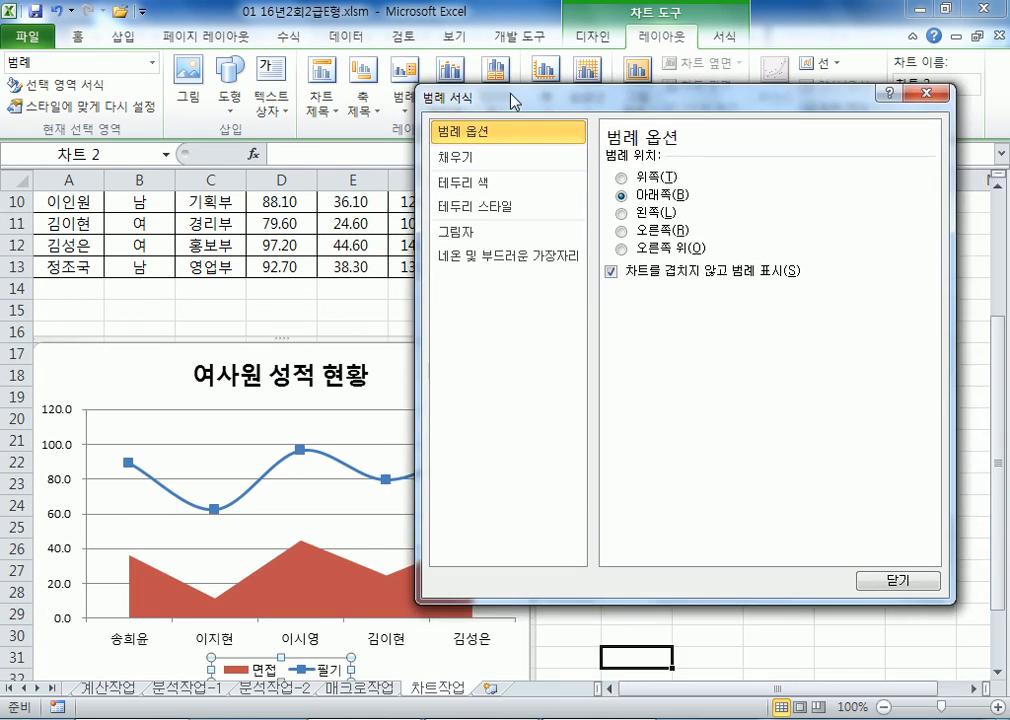
pyautogui.click(872, 580)
pyautogui.click(777, 570)
pyautogui.scroll(-2, 700, 555)
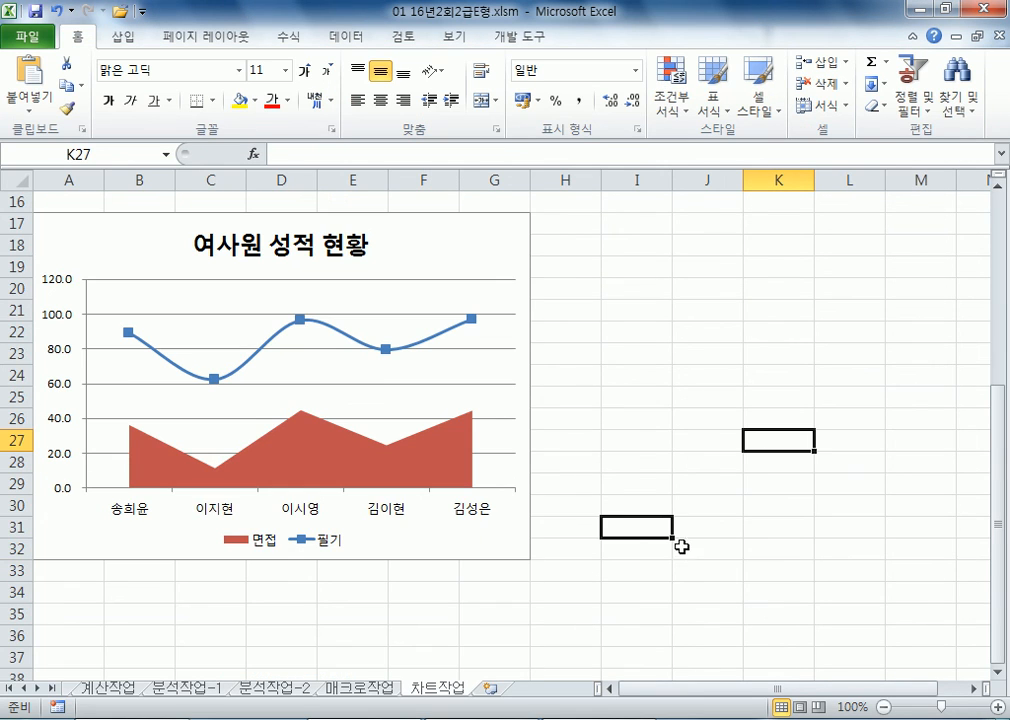